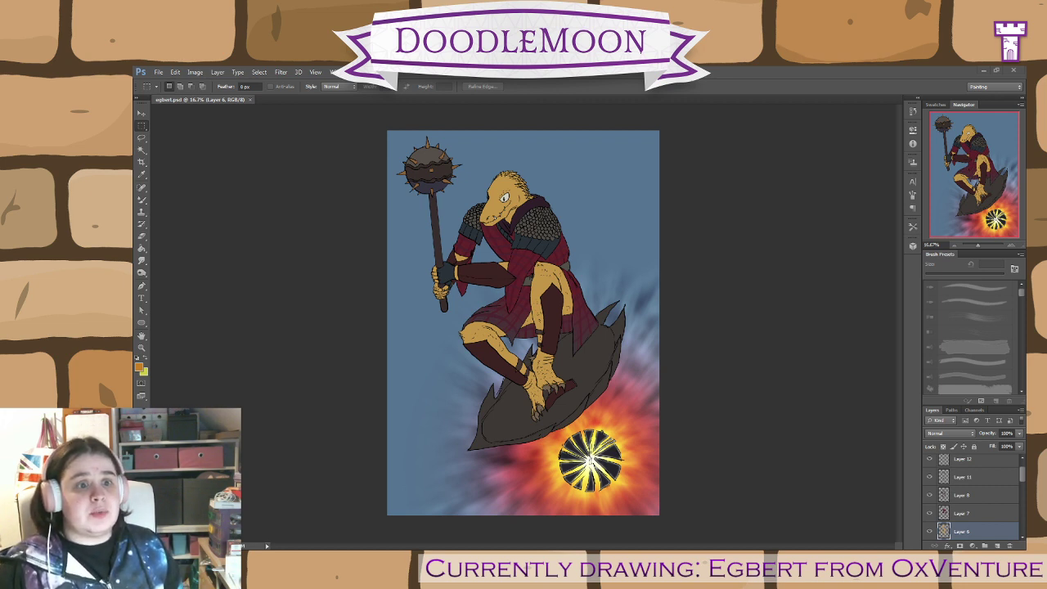
left_click(141, 274)
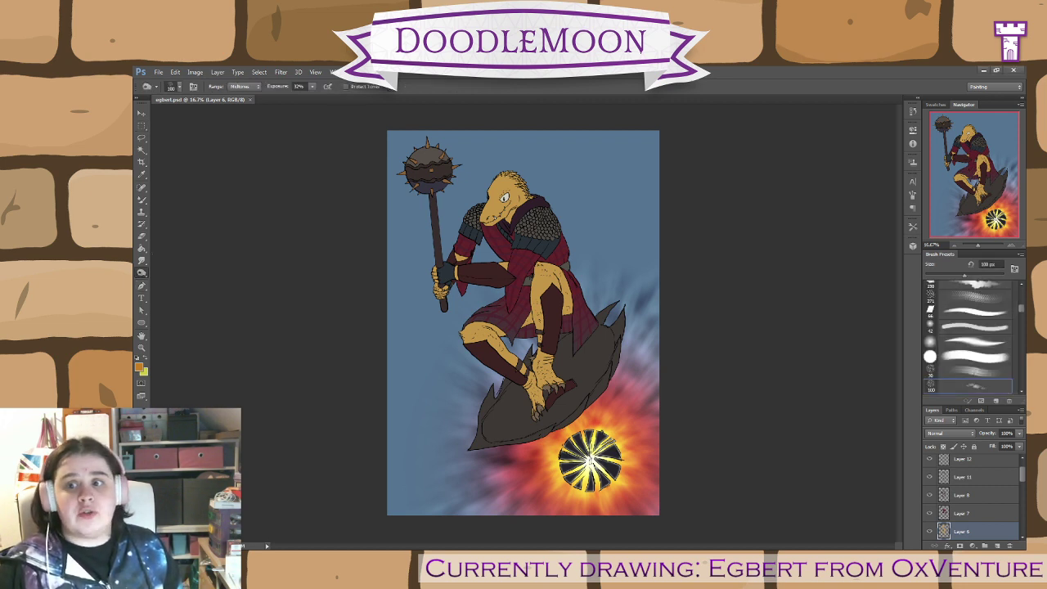
left_click(141, 175)
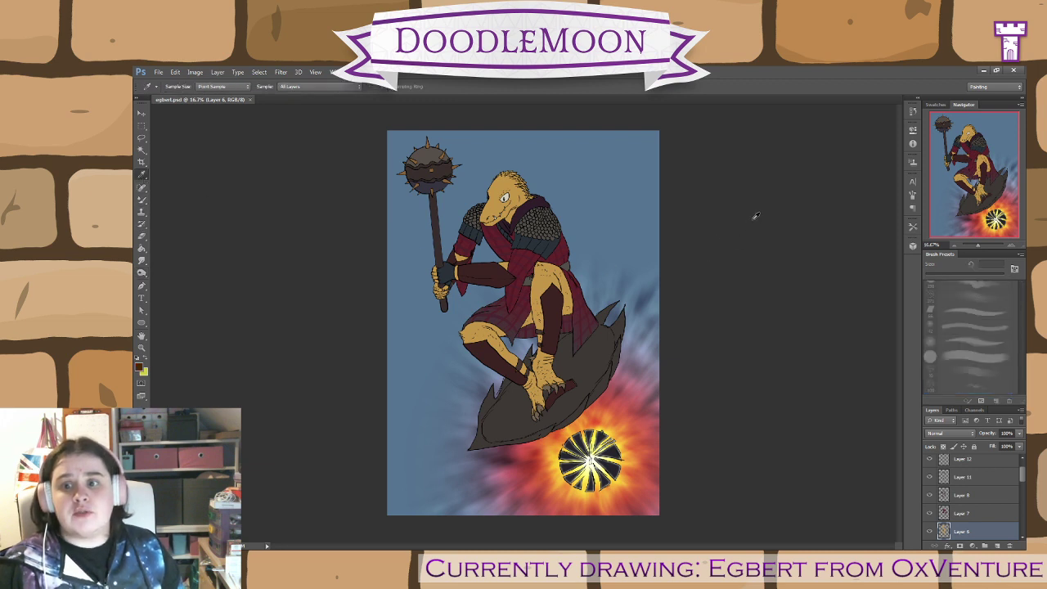
left_click_drag(752, 220, 749, 232)
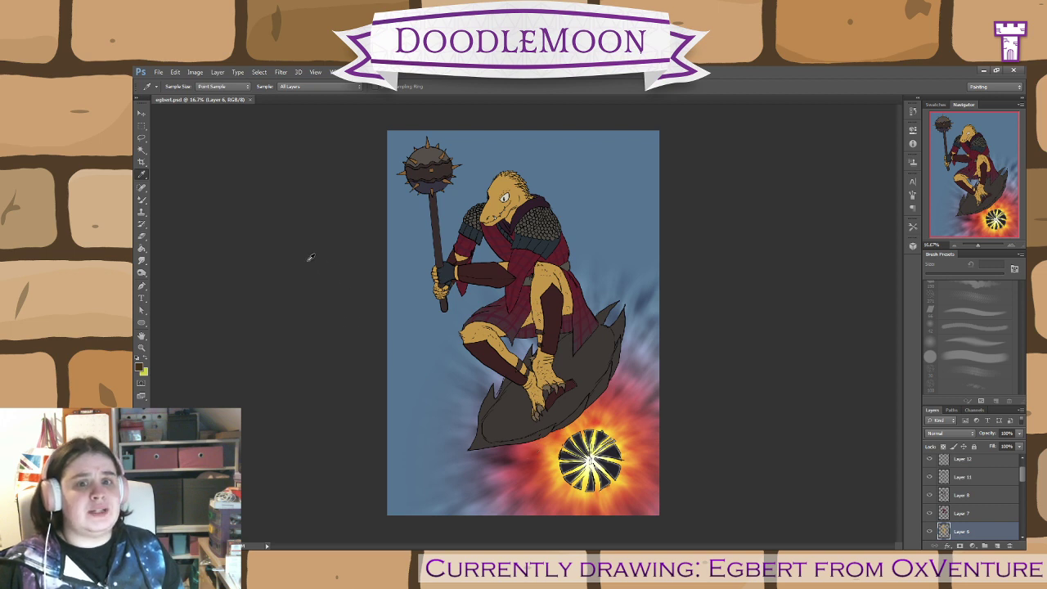
- Set up the regular Brush tool with the rough-textured 40 px brush preset
left_click(142, 200)
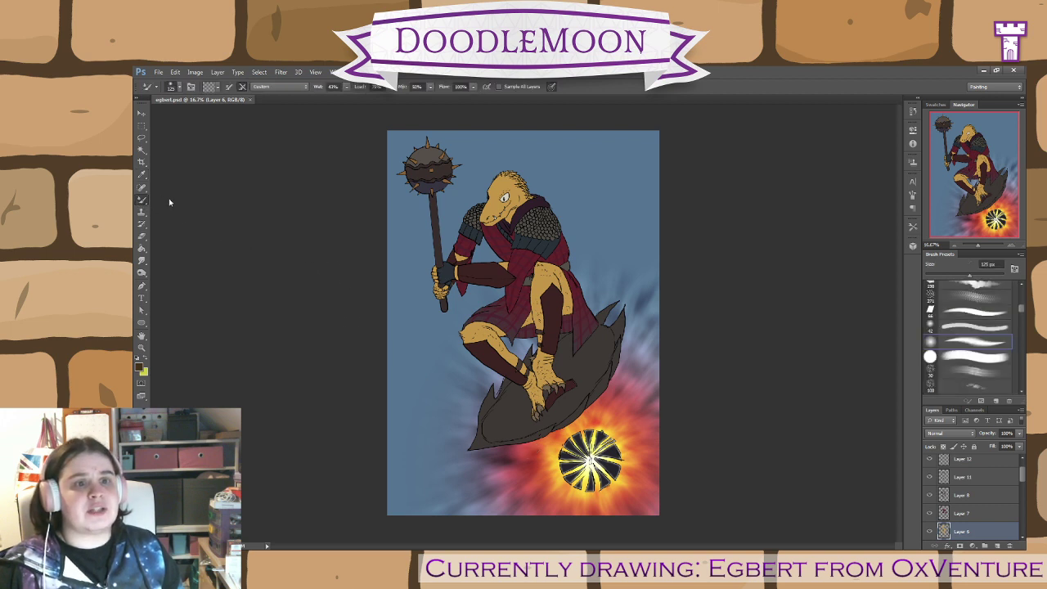
key("shift+b")
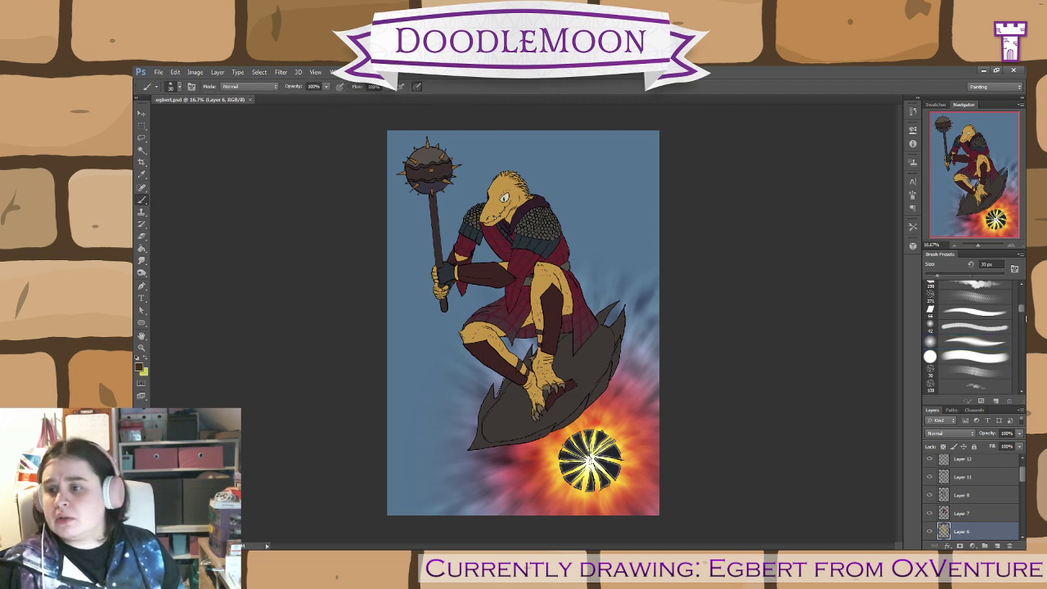
left_click_drag(1022, 315, 1024, 321)
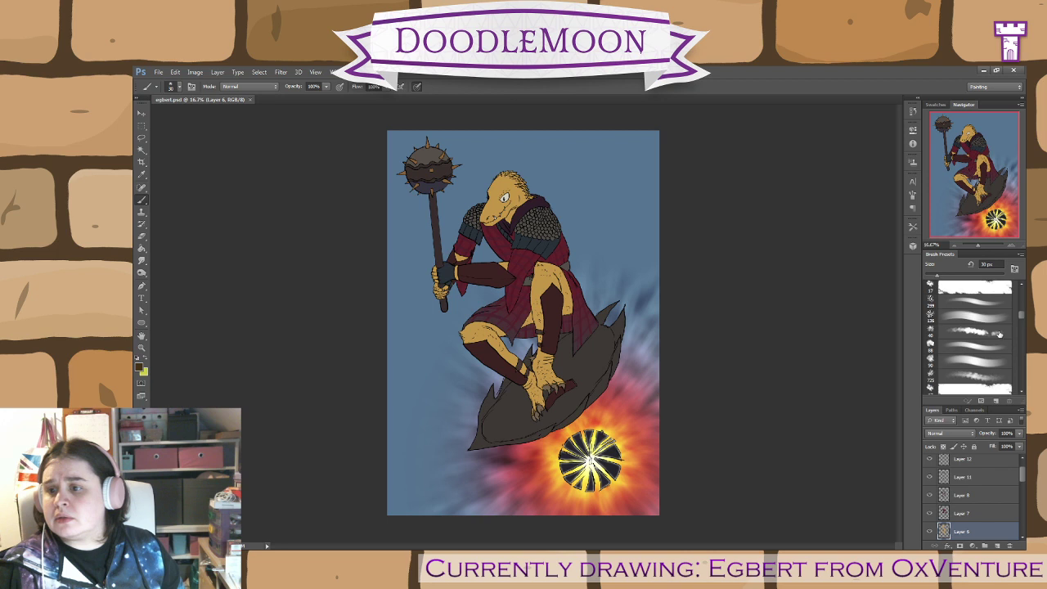
left_click(999, 332)
- Select the character's skin areas on Layer 6 using the Magic Wand and check the reference picture of the character
left_click(142, 149)
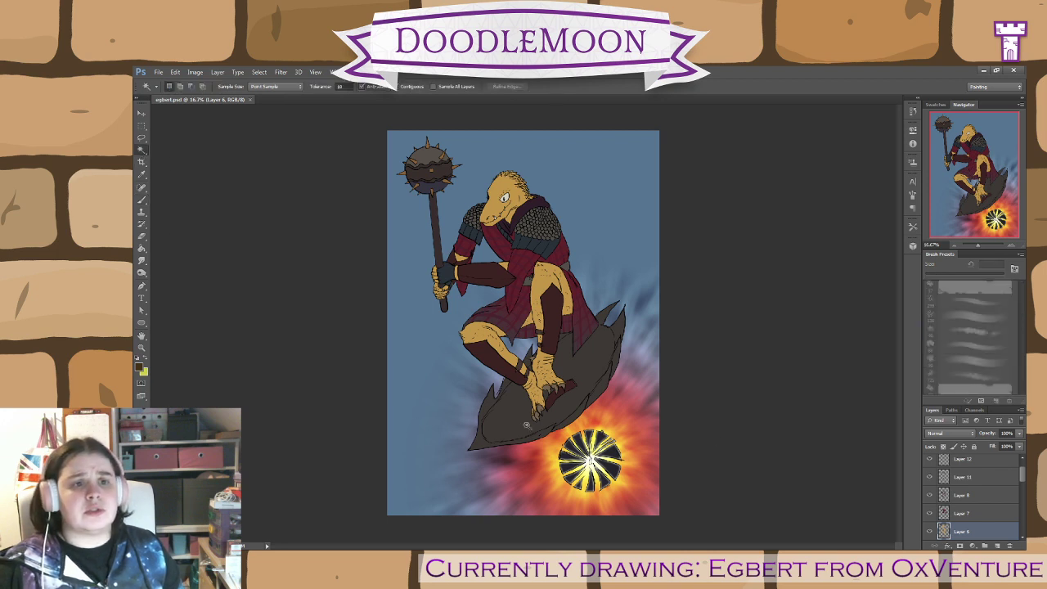
left_click(422, 363)
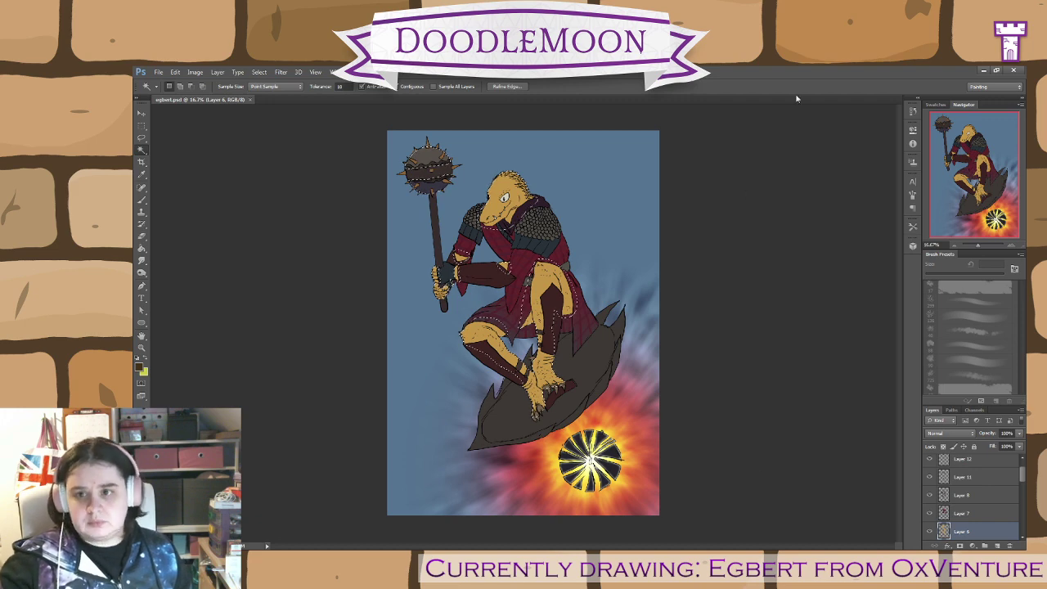
left_click(797, 128)
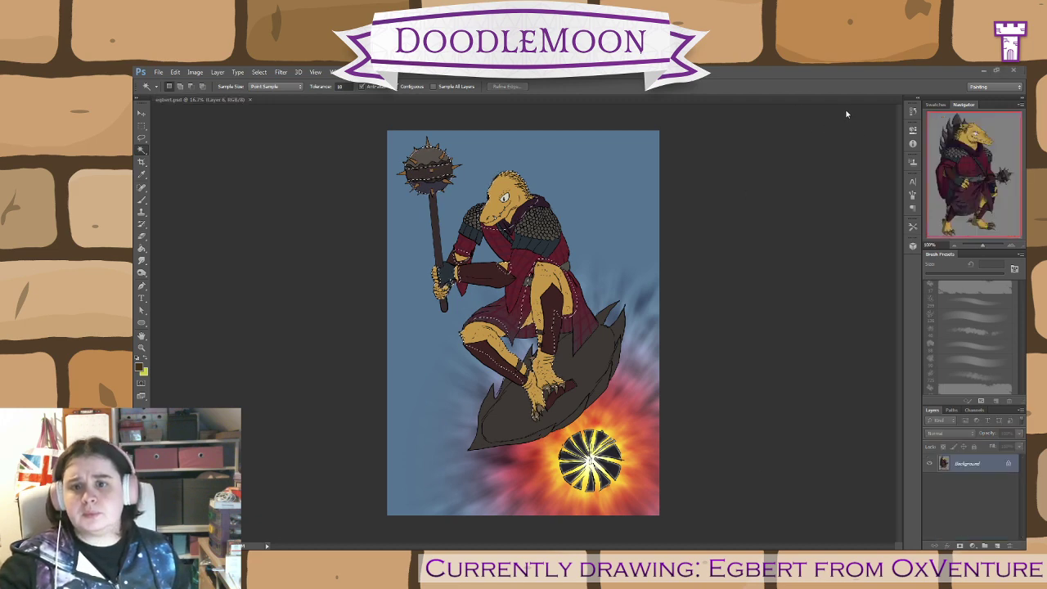
key("ctrl+Tab")
- Sample a darker brown as the skin shadow colour and return to the Brush tool for painting the legs
key("ctrl+plus")
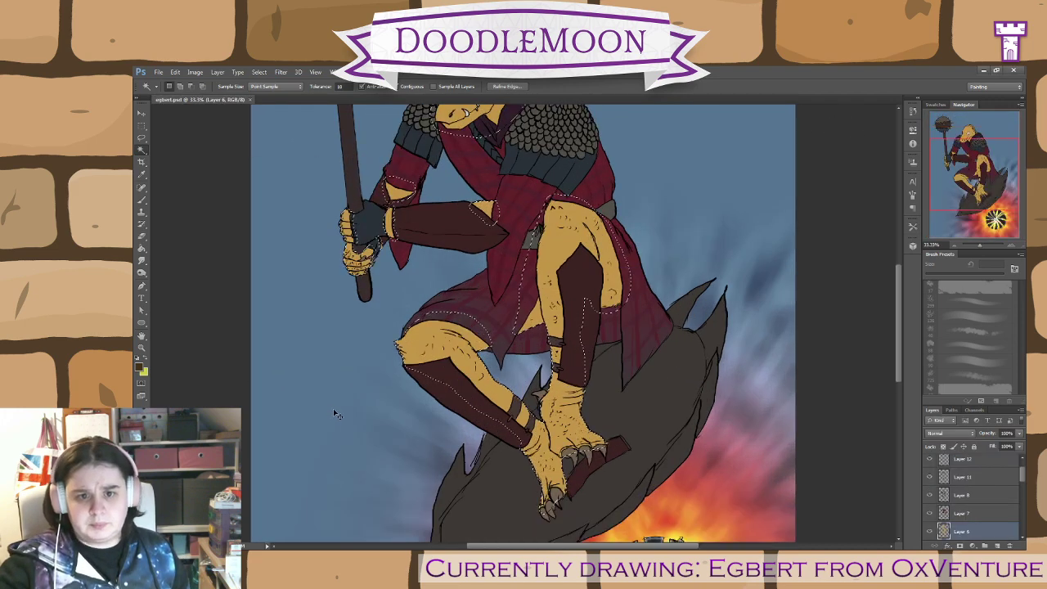
key("ctrl+plus")
key("ctrl+plus")
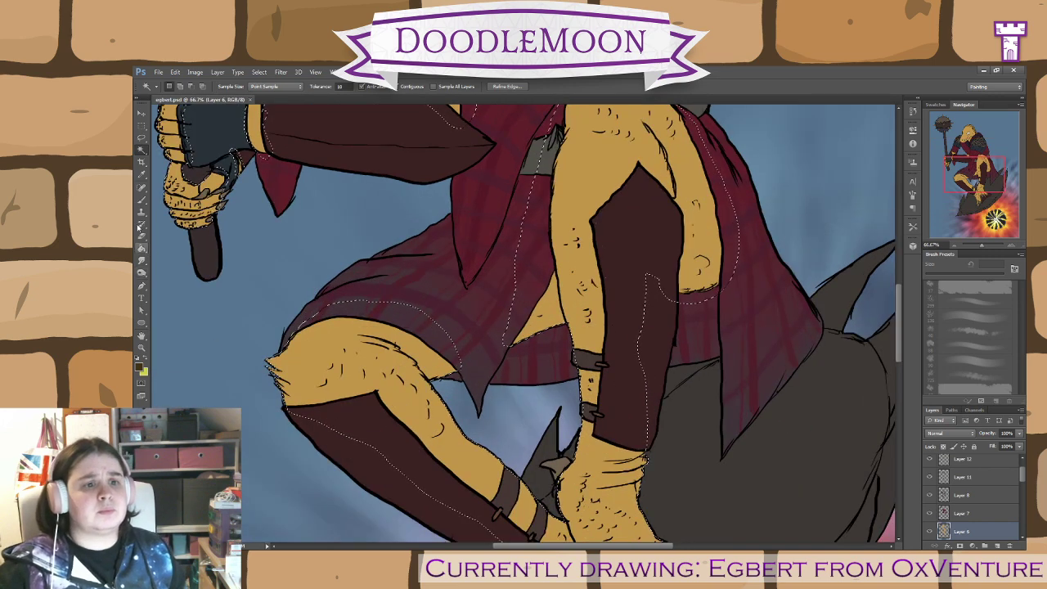
left_click(141, 200)
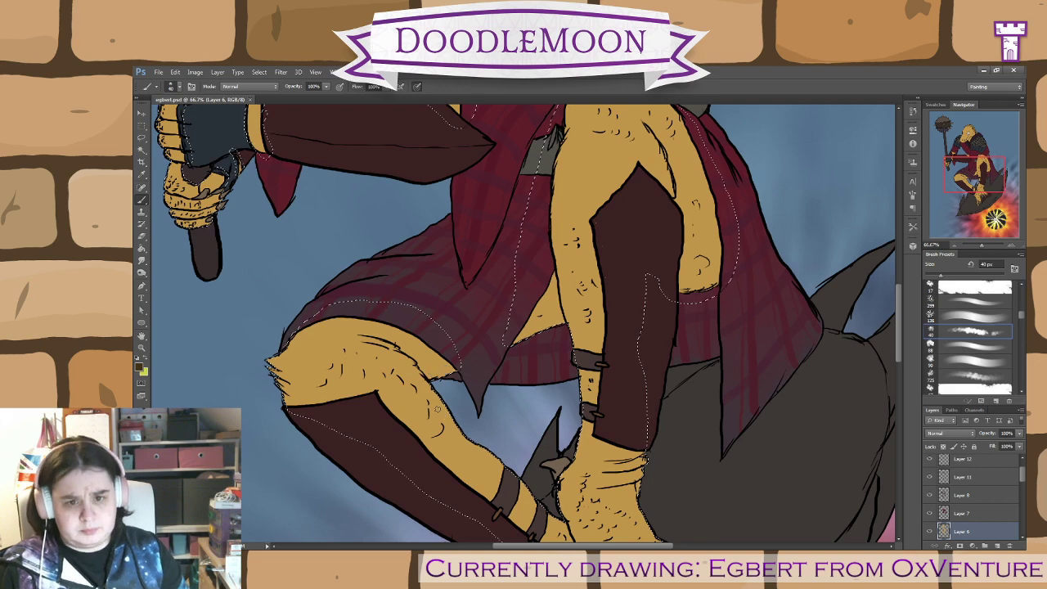
key("i")
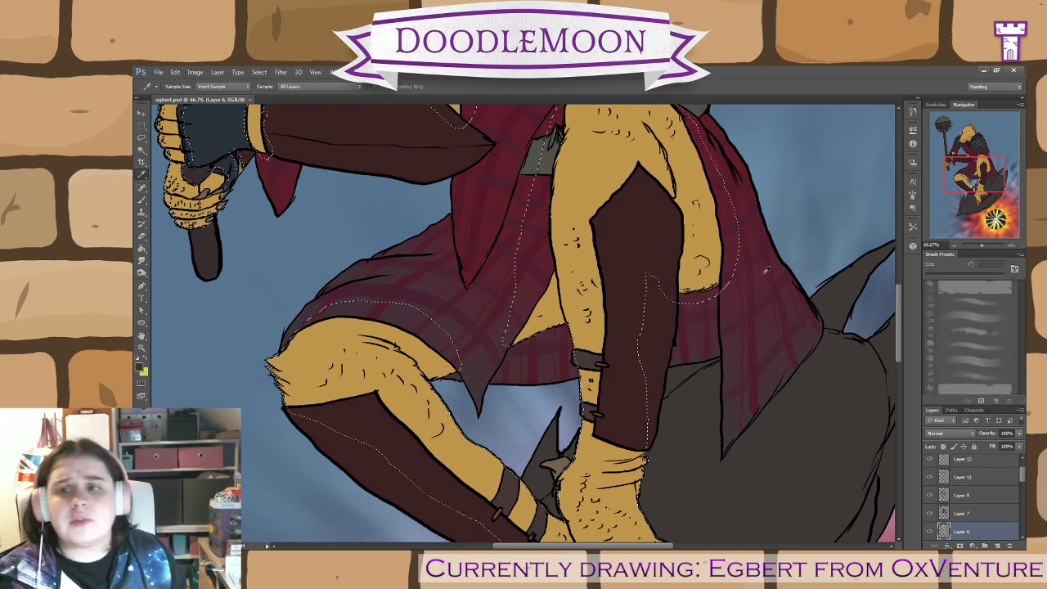
left_click(828, 202)
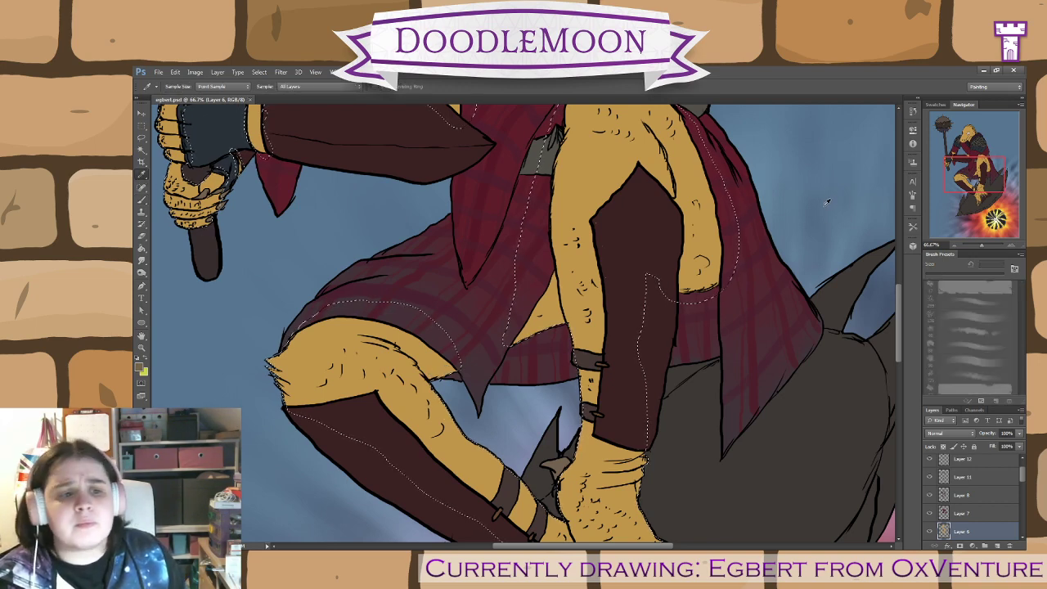
key("b")
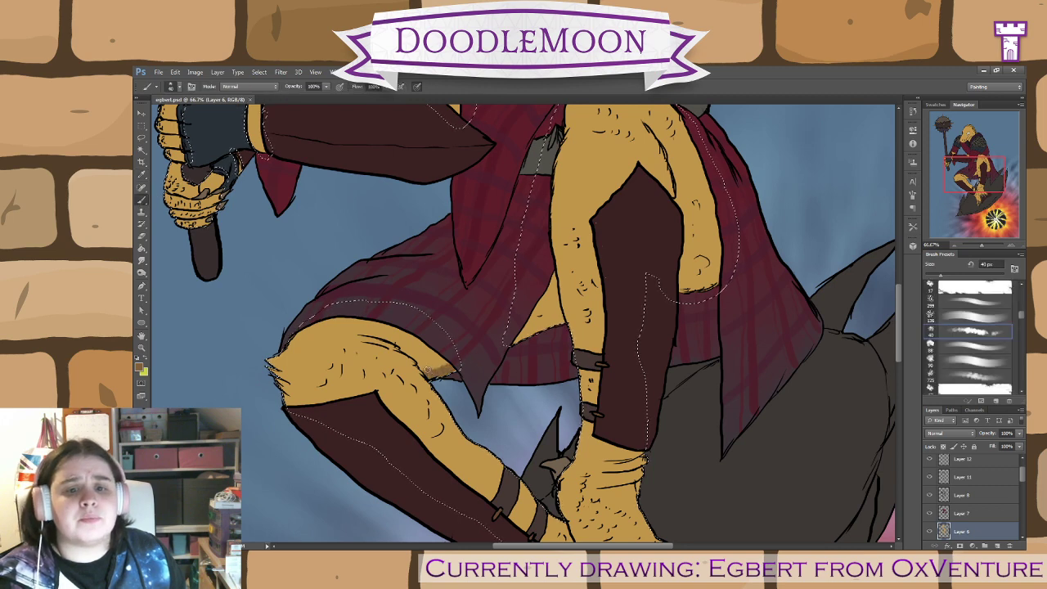
- Paint brown shadows on the skin under the tunic hem, across the bent knee, the gap between the legs and the back of the raised thigh
mouse_move(419, 359)
left_mouse_down()
mouse_move(378, 333)
mouse_move(389, 338)
mouse_move(312, 324)
mouse_move(300, 333)
mouse_move(393, 324)
mouse_move(454, 371)
left_mouse_up()
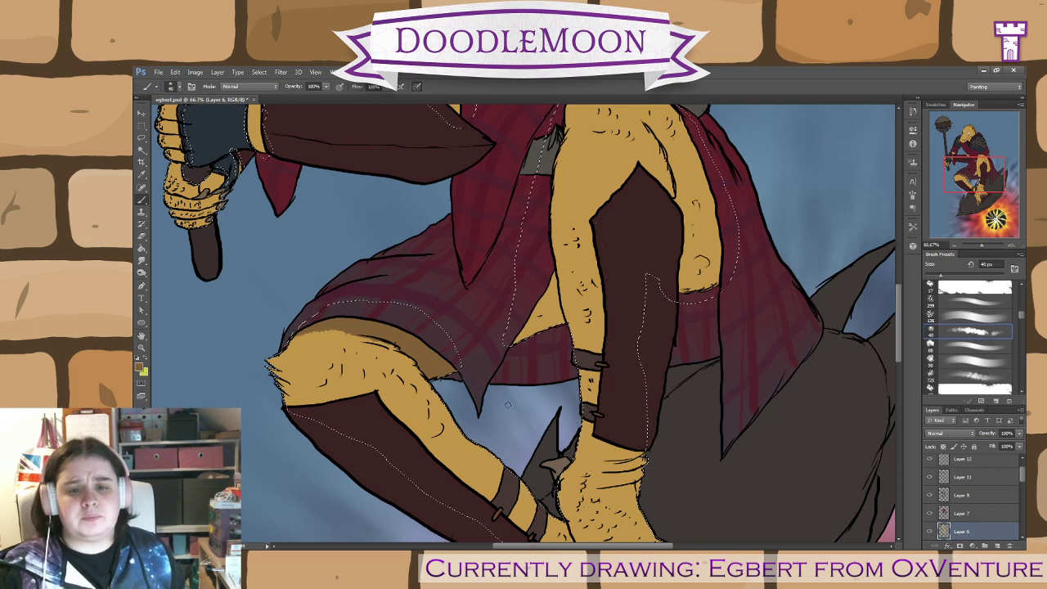
left_click_drag(456, 412, 300, 501)
mouse_move(406, 413)
left_mouse_down()
mouse_move(389, 390)
mouse_move(366, 424)
left_mouse_up()
mouse_move(554, 370)
left_mouse_down()
mouse_move(560, 319)
mouse_move(557, 310)
mouse_move(547, 373)
mouse_move(543, 309)
mouse_move(530, 373)
left_mouse_up()
left_click_drag(528, 253, 530, 315)
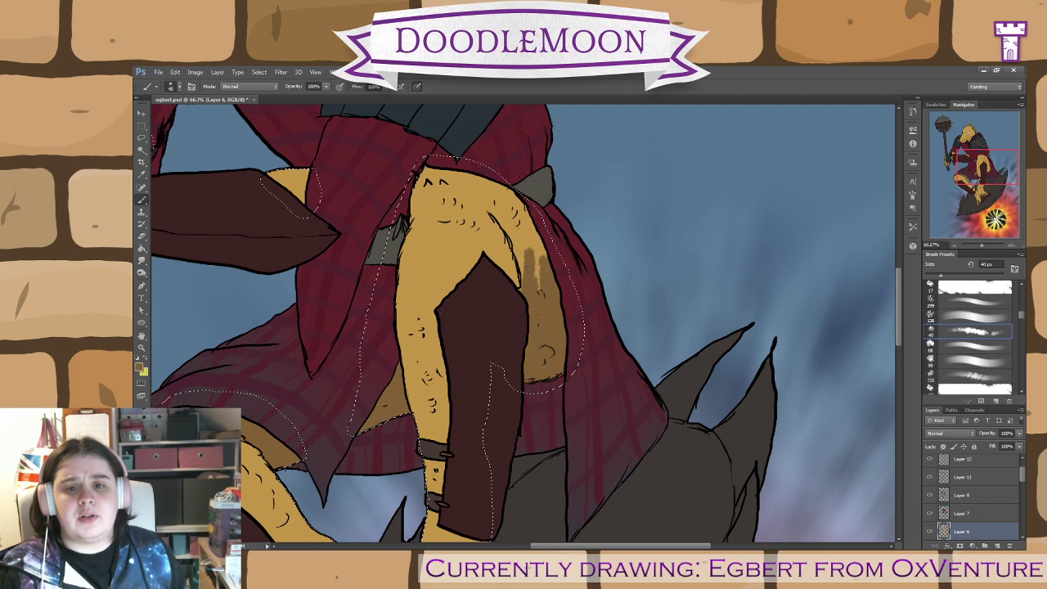
mouse_move(524, 240)
left_mouse_down()
mouse_move(473, 177)
mouse_move(493, 190)
mouse_move(523, 261)
mouse_move(538, 286)
left_mouse_up()
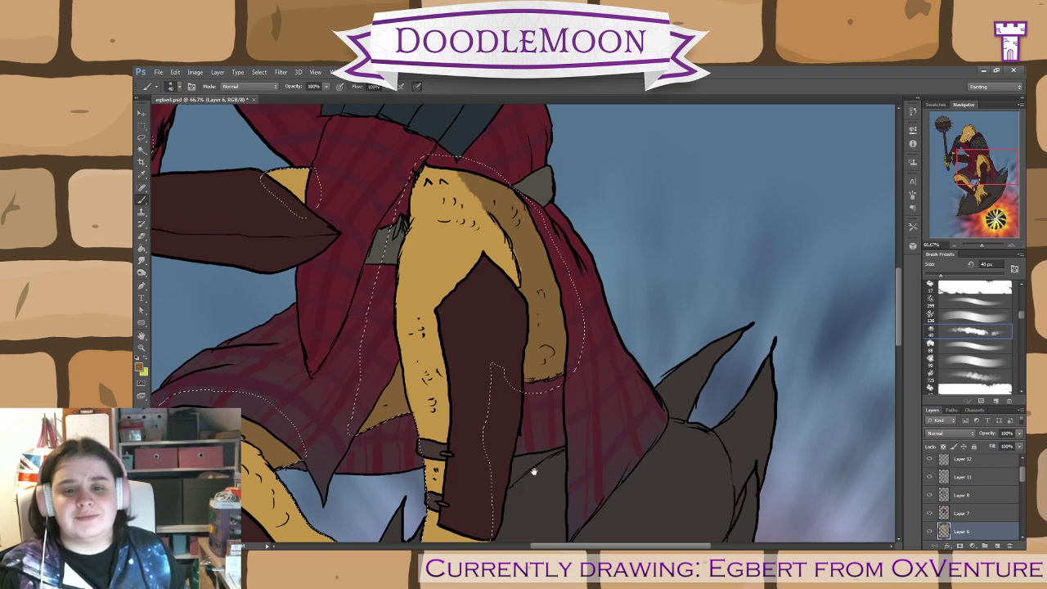
- Paint brown shadows above the claws of the upper foot and along the side of the lower foot
left_click_drag(534, 471, 534, 281)
left_click_drag(540, 371, 491, 289)
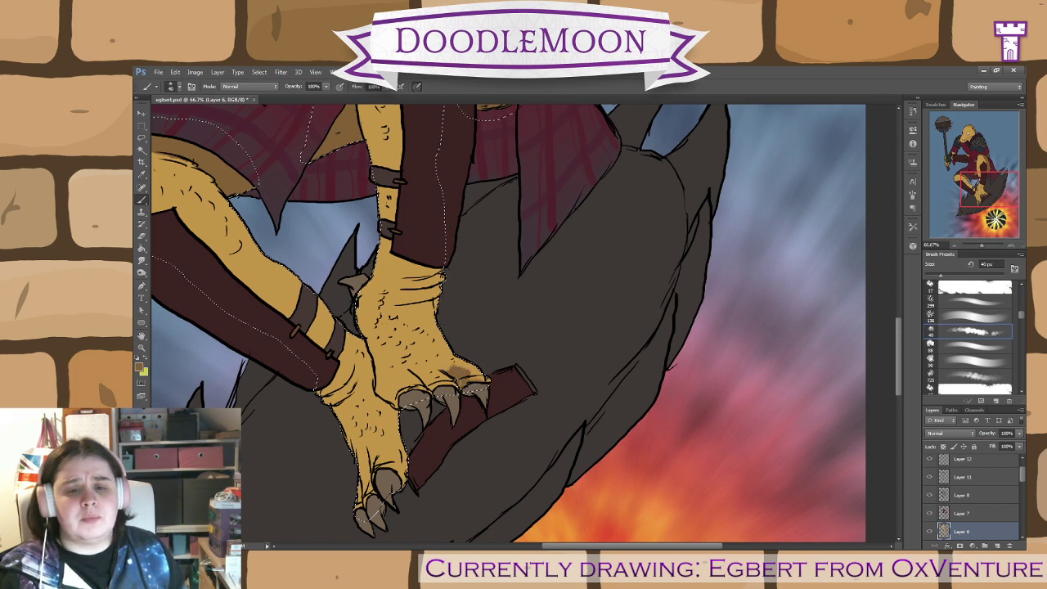
left_click_drag(454, 372, 443, 368)
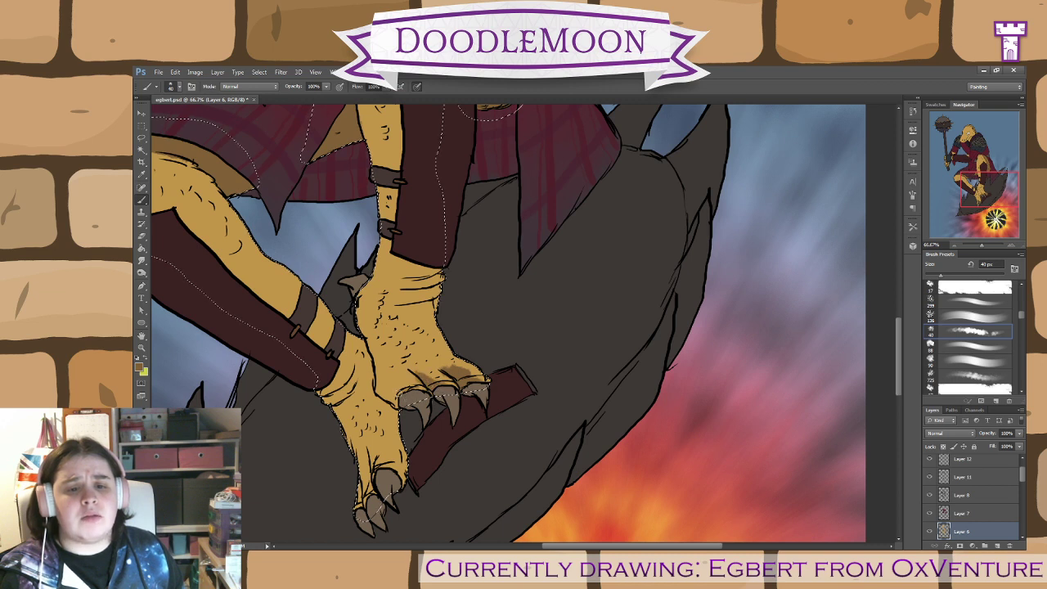
mouse_move(397, 405)
left_mouse_down()
mouse_move(378, 366)
mouse_move(374, 419)
mouse_move(384, 405)
mouse_move(392, 437)
mouse_move(383, 483)
mouse_move(361, 496)
left_mouse_up()
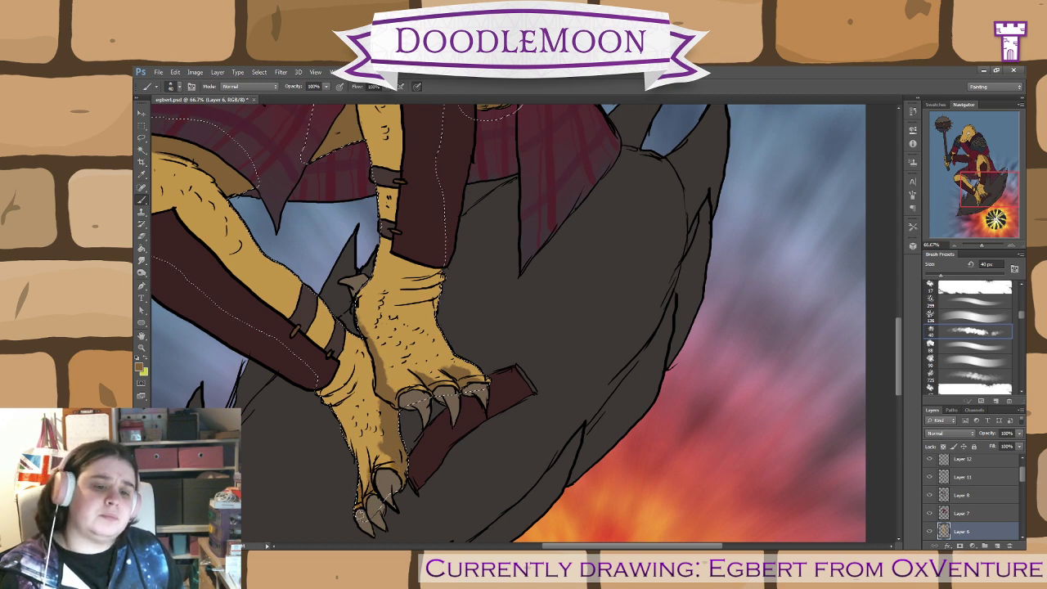
left_click_drag(381, 443, 361, 350)
left_click_drag(376, 418, 370, 430)
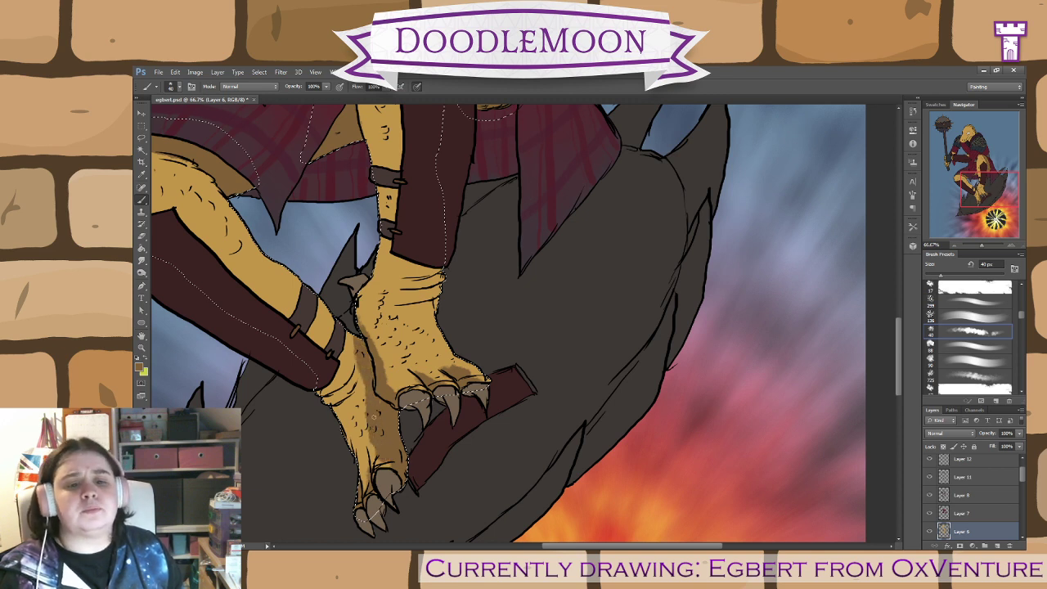
- Shade the ankle creases of both feet below the leg guards, reworking the stroke on the lower foot
mouse_move(356, 391)
left_mouse_down()
mouse_move(335, 407)
mouse_move(353, 386)
mouse_move(347, 373)
left_mouse_up()
key("ctrl+z")
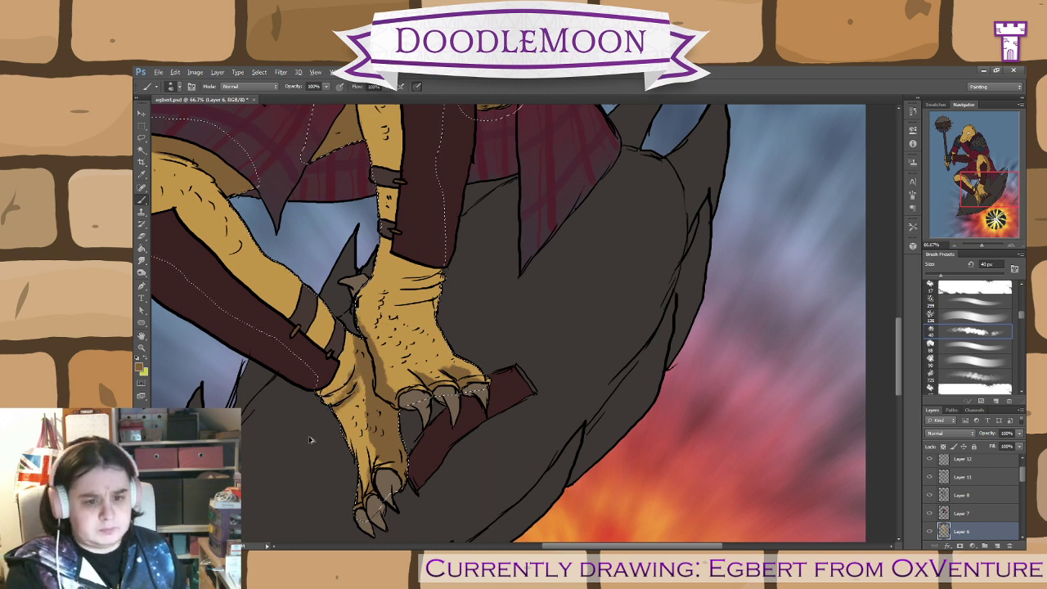
key("ctrl+alt+z")
key("ctrl+alt+z")
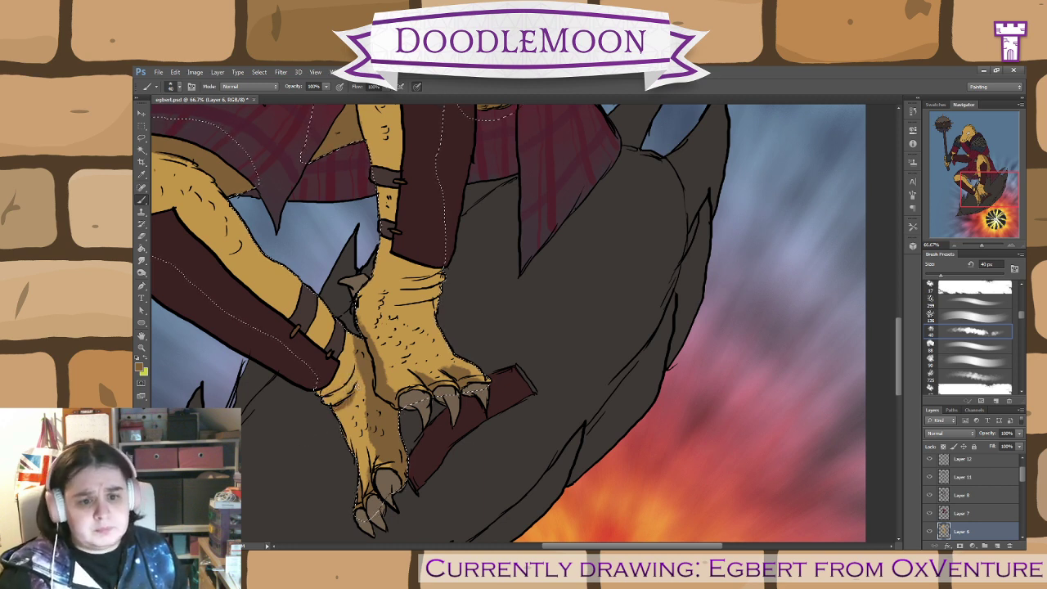
mouse_move(357, 388)
left_mouse_down()
mouse_move(326, 398)
mouse_move(351, 361)
left_mouse_up()
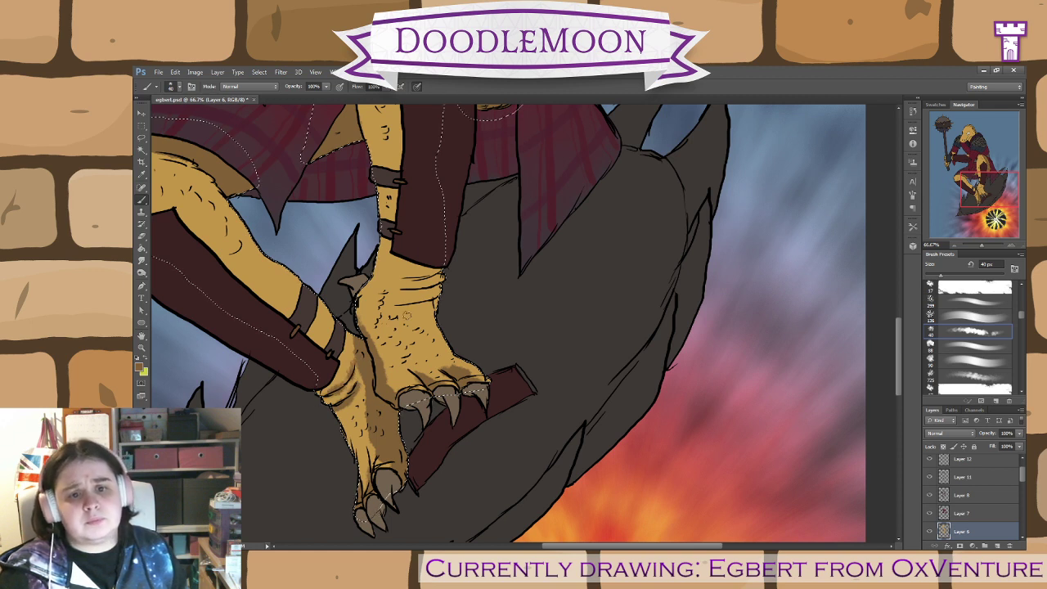
mouse_move(432, 303)
left_mouse_down()
mouse_move(394, 307)
mouse_move(427, 302)
mouse_move(440, 270)
left_mouse_up()
- Add brown shadows to the skin along the edges of both leg guards and between the straps of the lower leg
left_click_drag(543, 308, 699, 446)
mouse_move(597, 404)
left_mouse_down()
mouse_move(546, 389)
mouse_move(545, 327)
mouse_move(544, 427)
mouse_move(519, 360)
mouse_move(506, 300)
mouse_move(538, 247)
left_mouse_up()
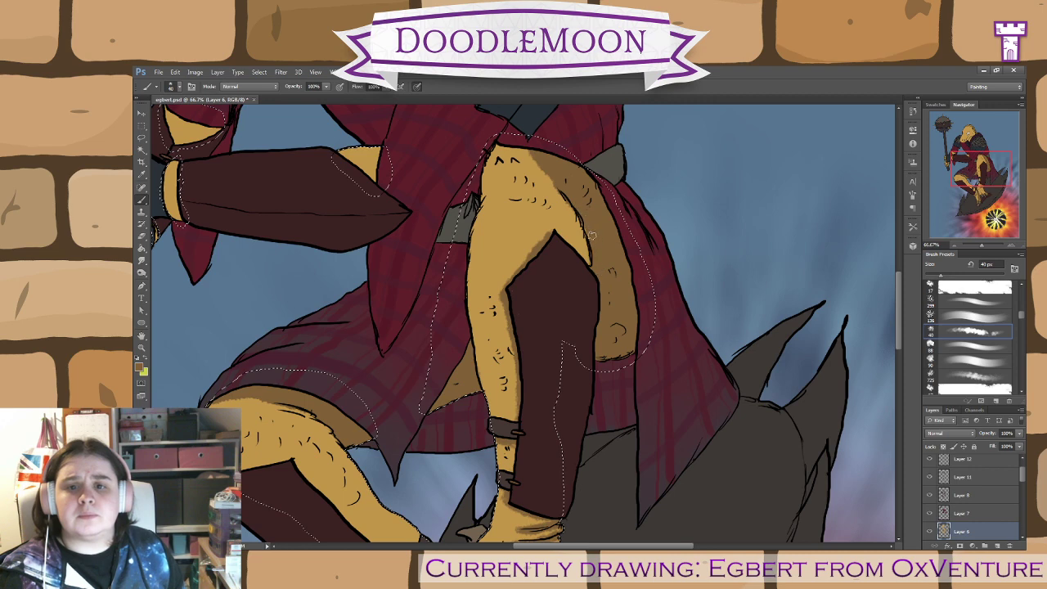
left_click_drag(551, 394, 669, 238)
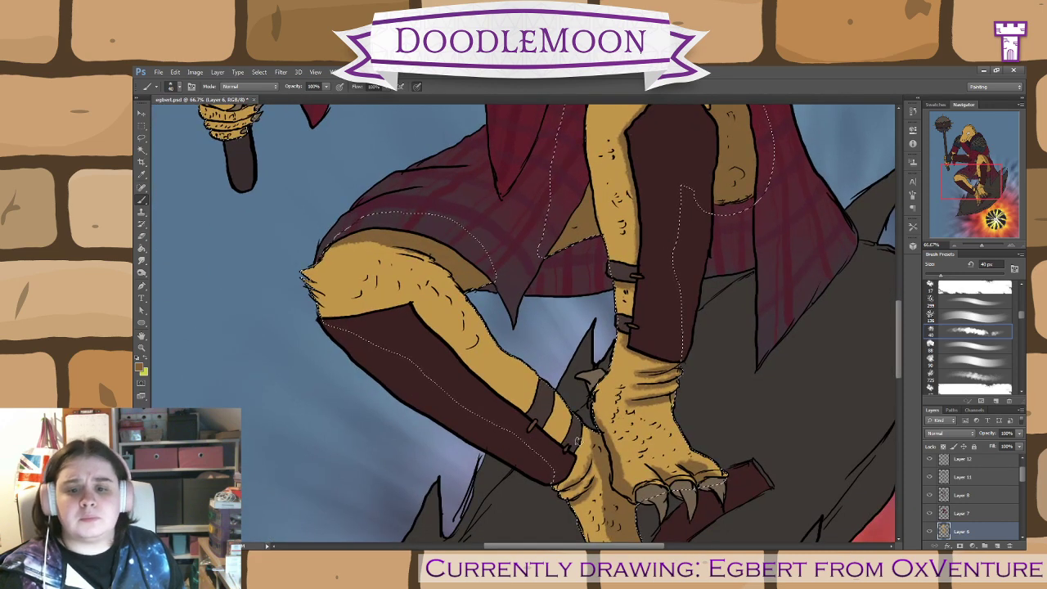
mouse_move(578, 442)
left_mouse_down()
mouse_move(584, 433)
mouse_move(580, 450)
left_mouse_up()
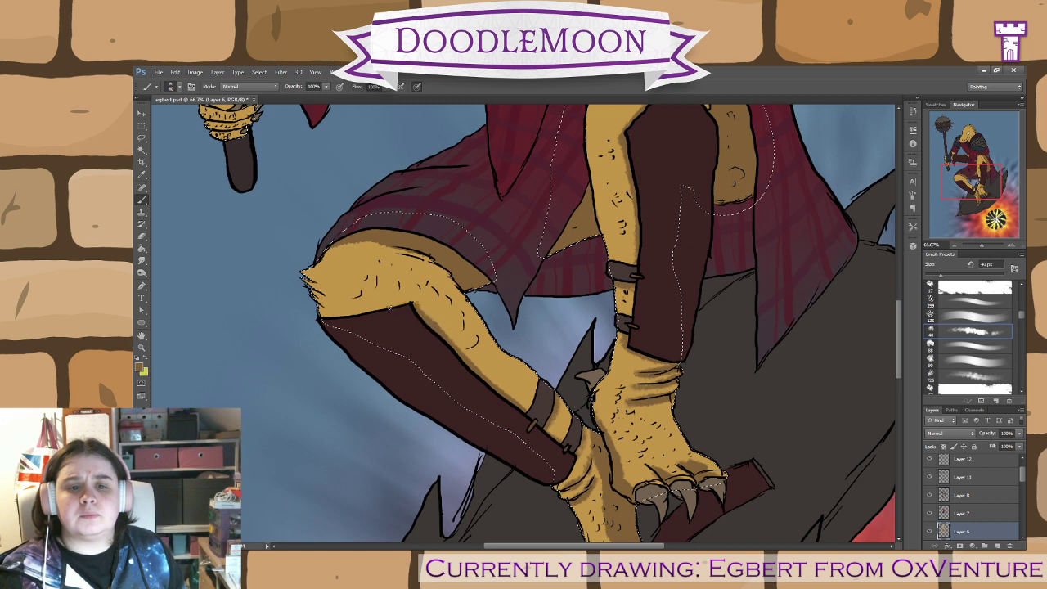
left_click_drag(402, 305, 350, 315)
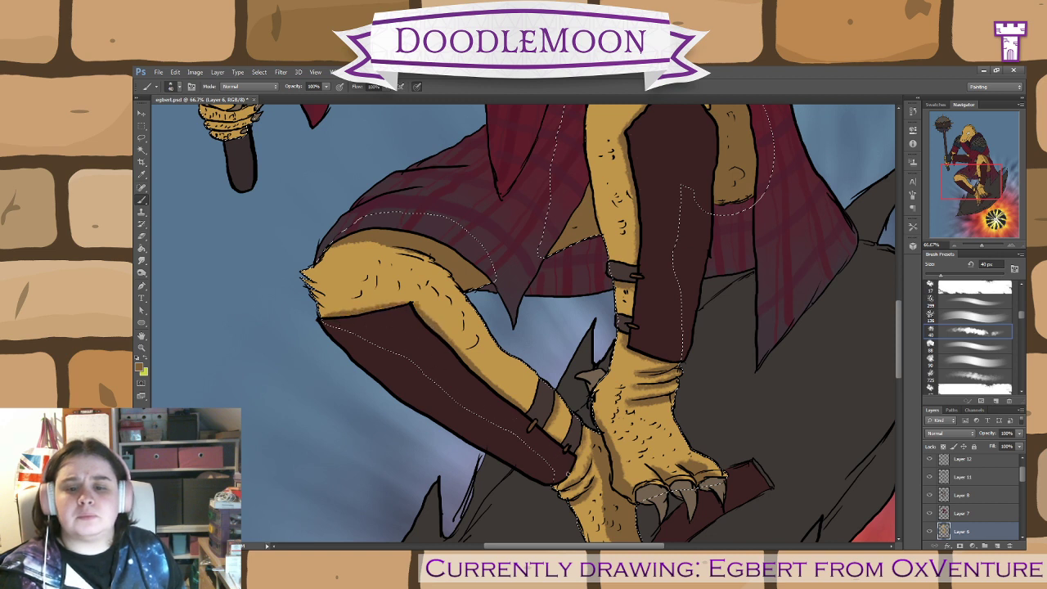
- Shade the small patch of skin at the elbow, between the sleeve and the forearm guard
left_click_drag(411, 250, 376, 542)
left_click_drag(469, 432, 374, 475)
left_click_drag(401, 439, 369, 431)
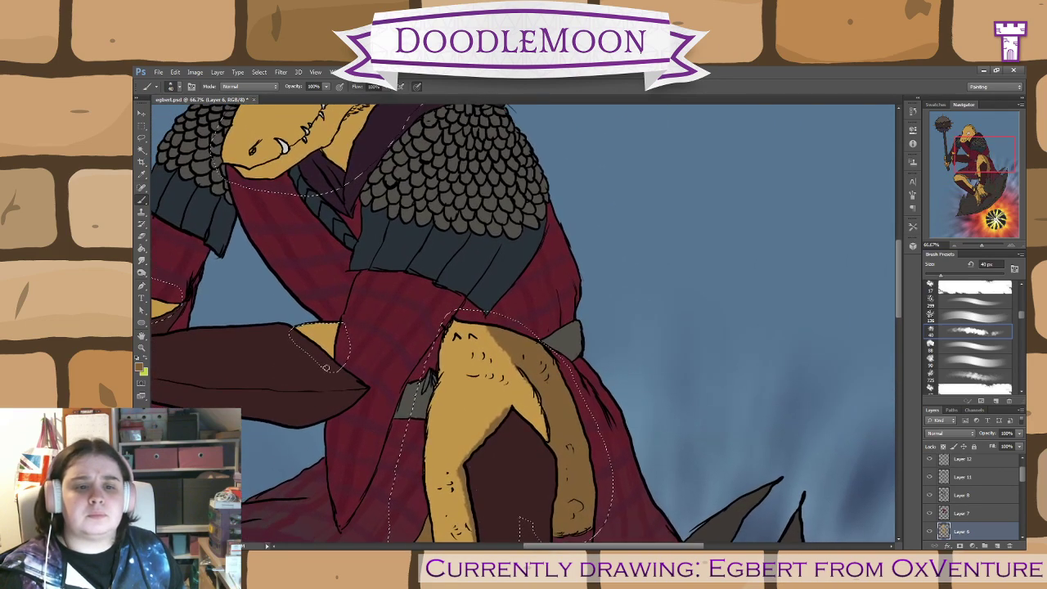
mouse_move(298, 327)
left_mouse_down()
mouse_move(331, 360)
mouse_move(331, 351)
left_mouse_up()
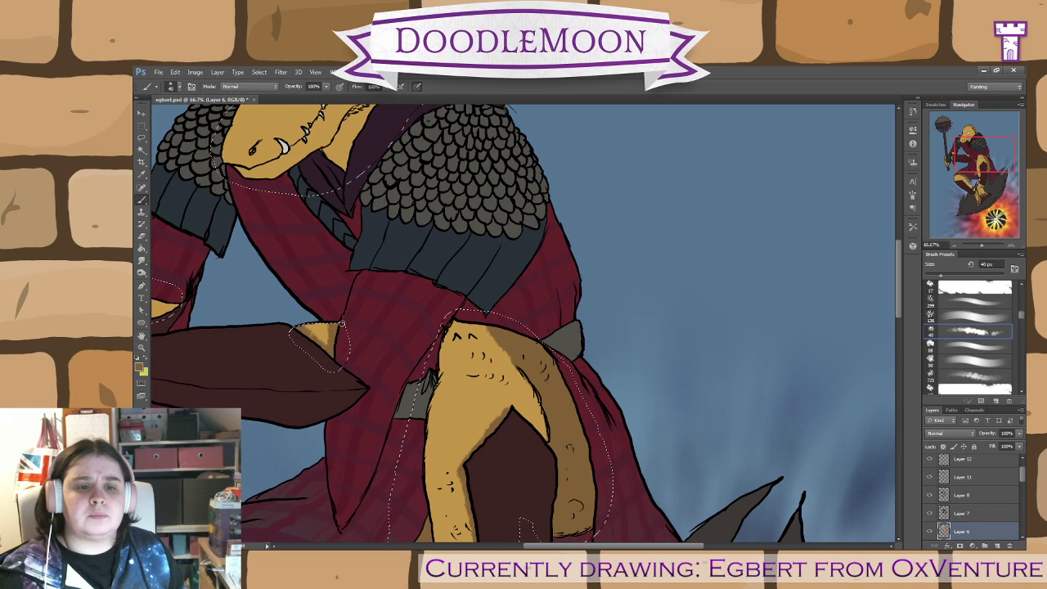
- Paint brown shadows on the head along the cheek, neck, back of the skull and beneath the mouth line
left_click_drag(430, 254, 541, 471)
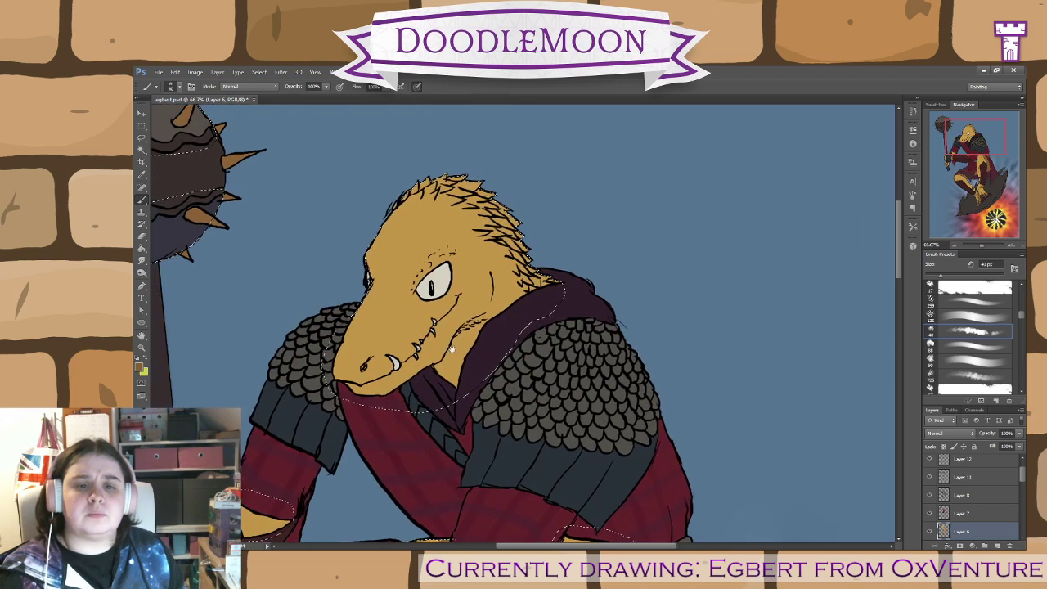
mouse_move(471, 326)
left_mouse_down()
mouse_move(491, 316)
mouse_move(496, 285)
mouse_move(488, 308)
left_mouse_up()
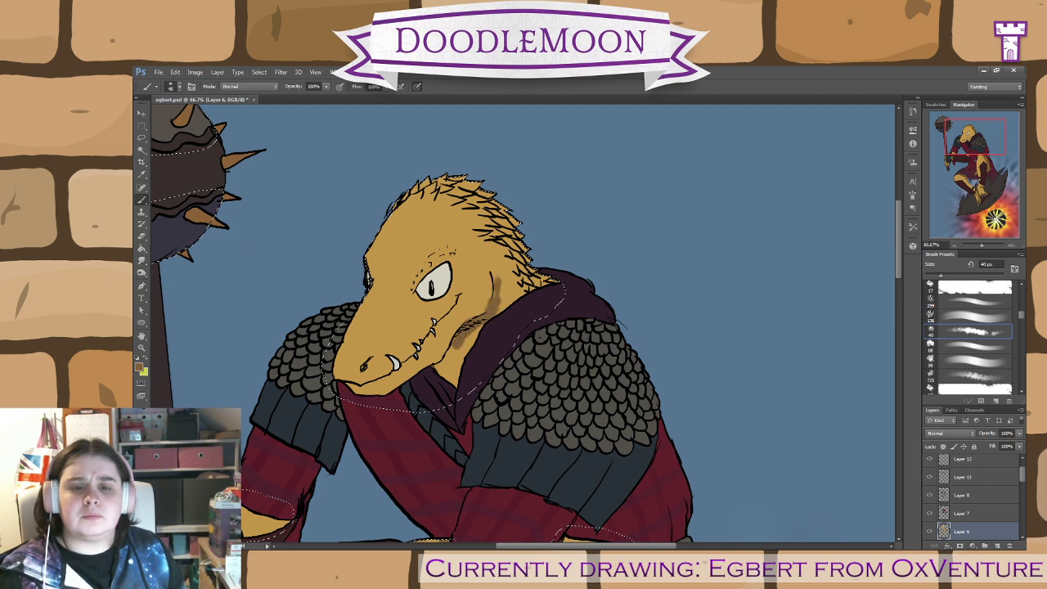
mouse_move(455, 363)
left_mouse_down()
mouse_move(458, 389)
mouse_move(440, 371)
mouse_move(452, 381)
mouse_move(470, 337)
mouse_move(448, 373)
left_mouse_up()
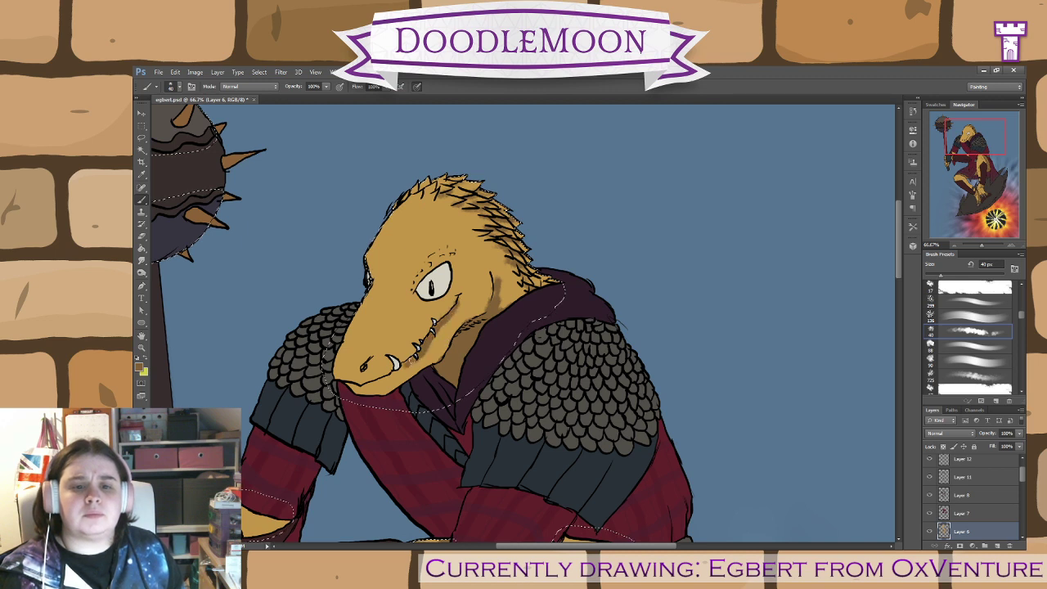
left_click_drag(408, 362, 373, 383)
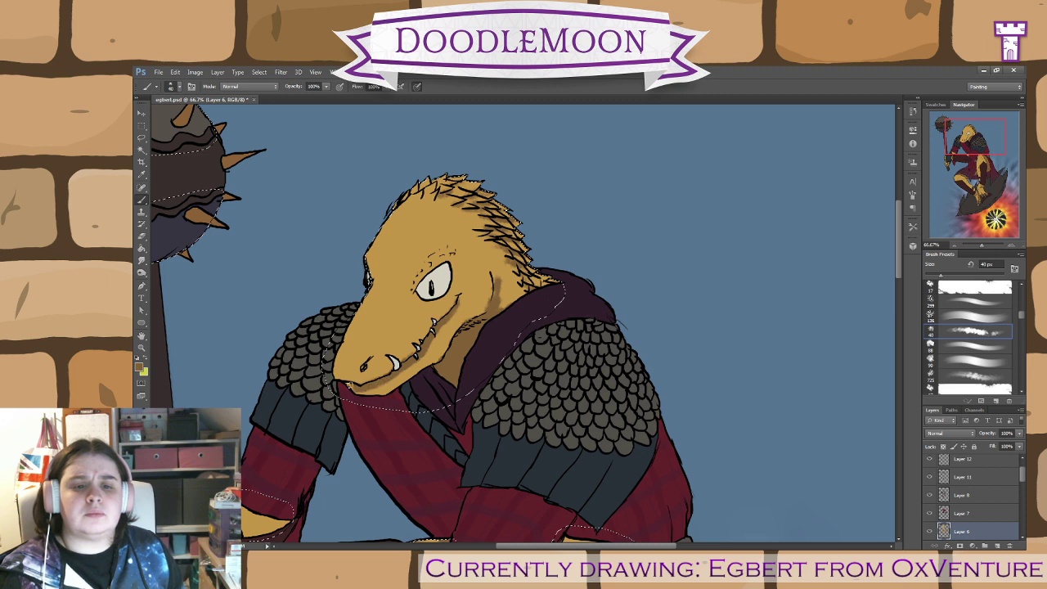
- Add brown shadows to the head beneath the near eye and across the far brow
mouse_move(416, 293)
left_mouse_down()
mouse_move(436, 302)
mouse_move(448, 290)
left_mouse_up()
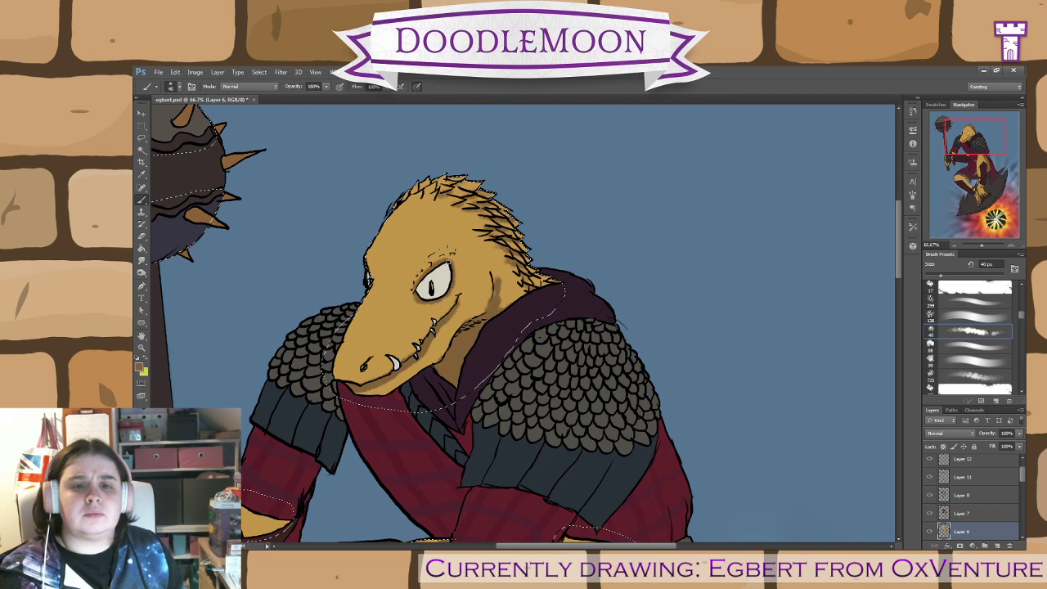
left_click_drag(370, 282, 399, 289)
- Shade the bare wrist and the fingers of both hands gripping the mace with brown strokes
left_click_drag(433, 455, 488, 205)
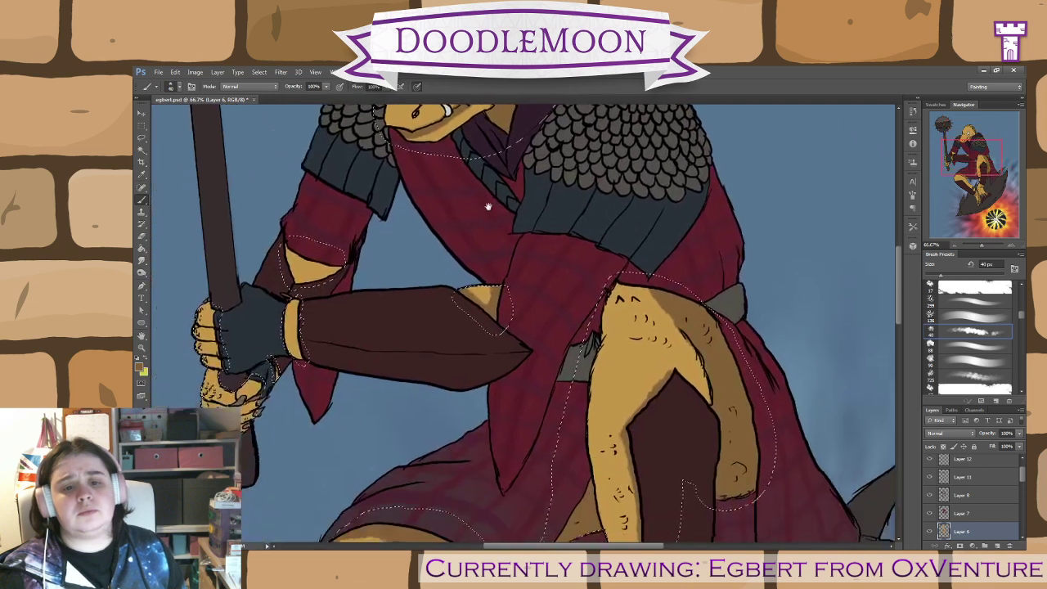
left_click_drag(480, 346, 597, 365)
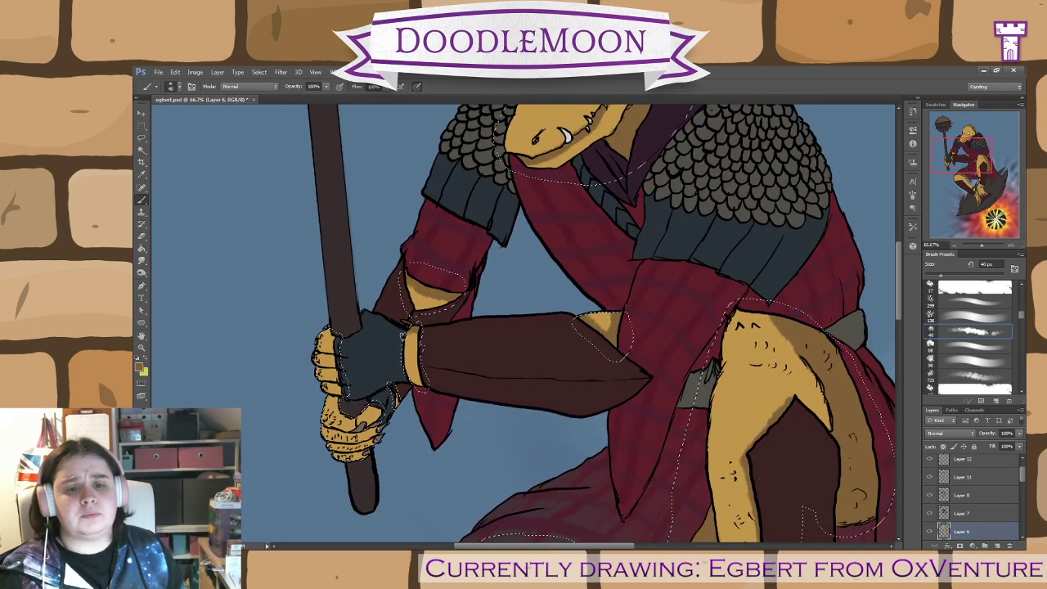
left_click_drag(423, 381, 412, 376)
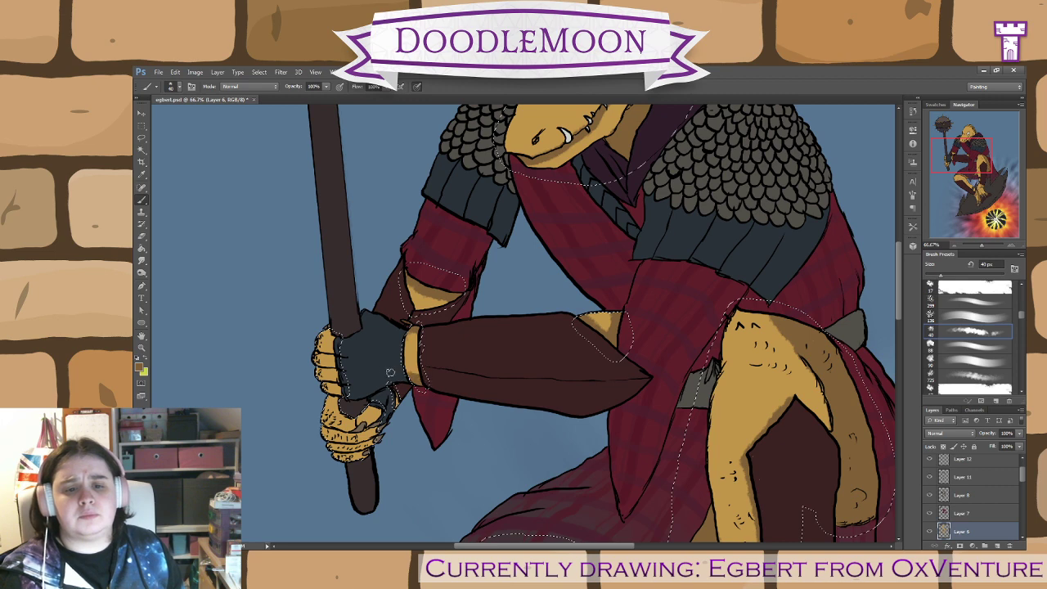
left_click_drag(416, 334, 410, 339)
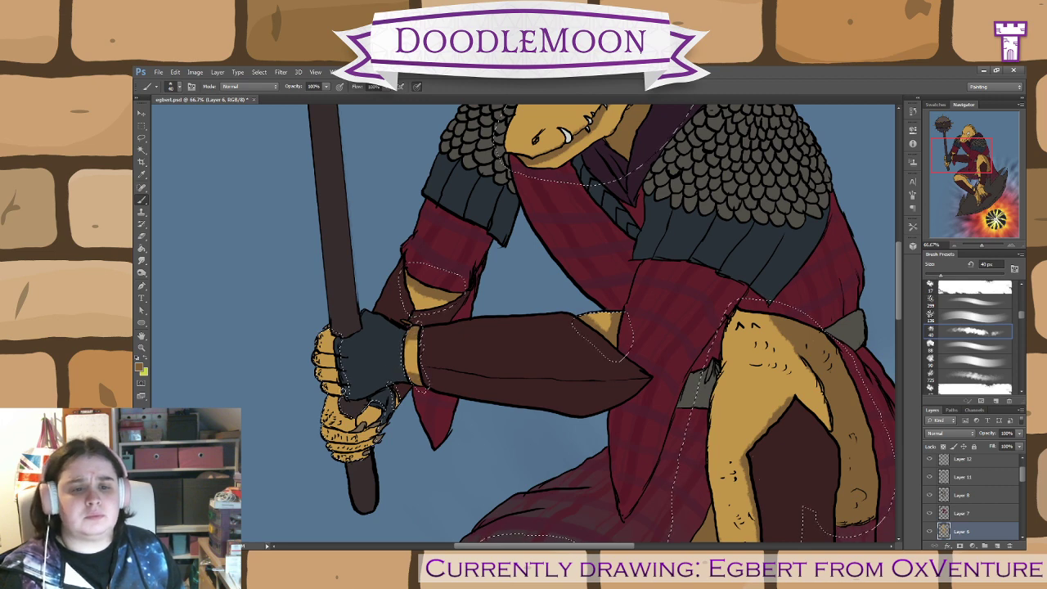
mouse_move(332, 383)
left_mouse_down()
mouse_move(319, 378)
mouse_move(319, 350)
left_mouse_up()
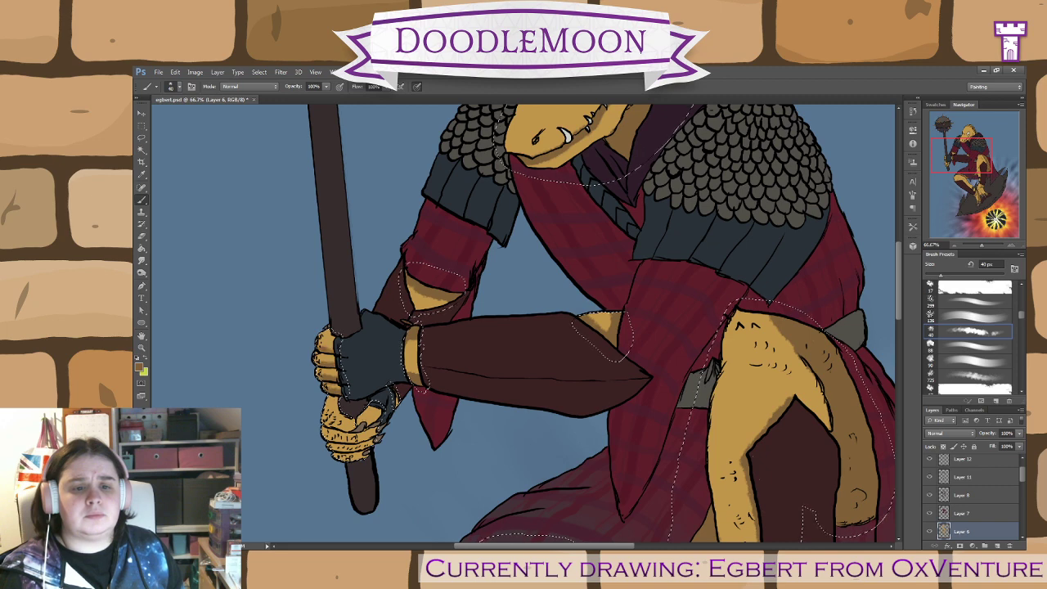
mouse_move(353, 419)
left_mouse_down()
mouse_move(349, 429)
mouse_move(372, 433)
mouse_move(329, 429)
mouse_move(379, 442)
mouse_move(329, 442)
mouse_move(330, 454)
left_mouse_up()
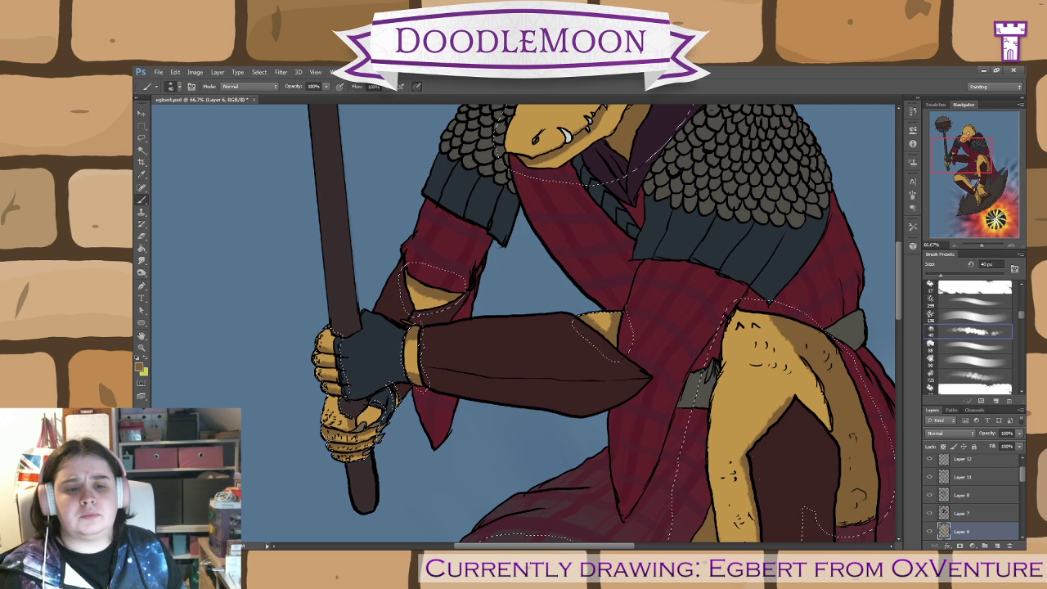
left_click_drag(332, 401, 323, 334)
left_click_drag(314, 369, 316, 384)
- Sample a lighter skin yellow from the open reference picture of the character as the brush colour
left_click_drag(462, 395, 260, 533)
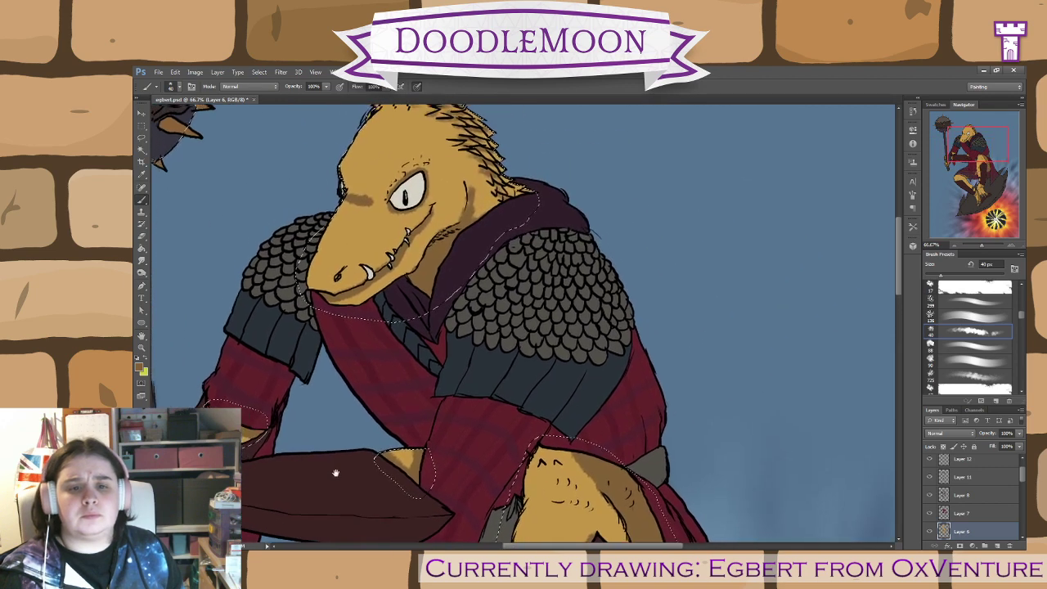
left_click_drag(327, 446, 416, 540)
left_click_drag(454, 456, 371, 452)
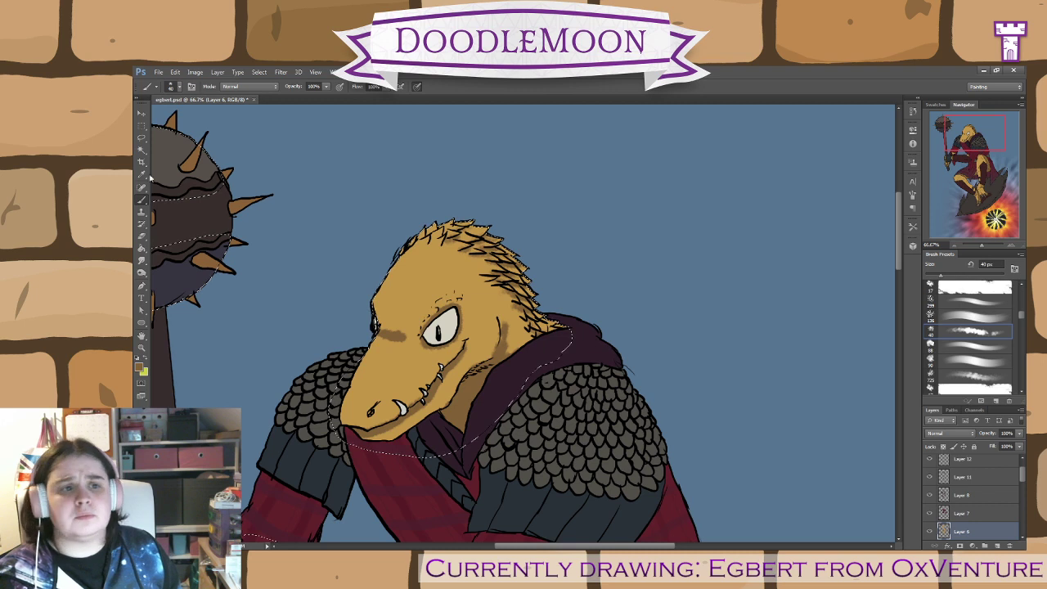
key("i")
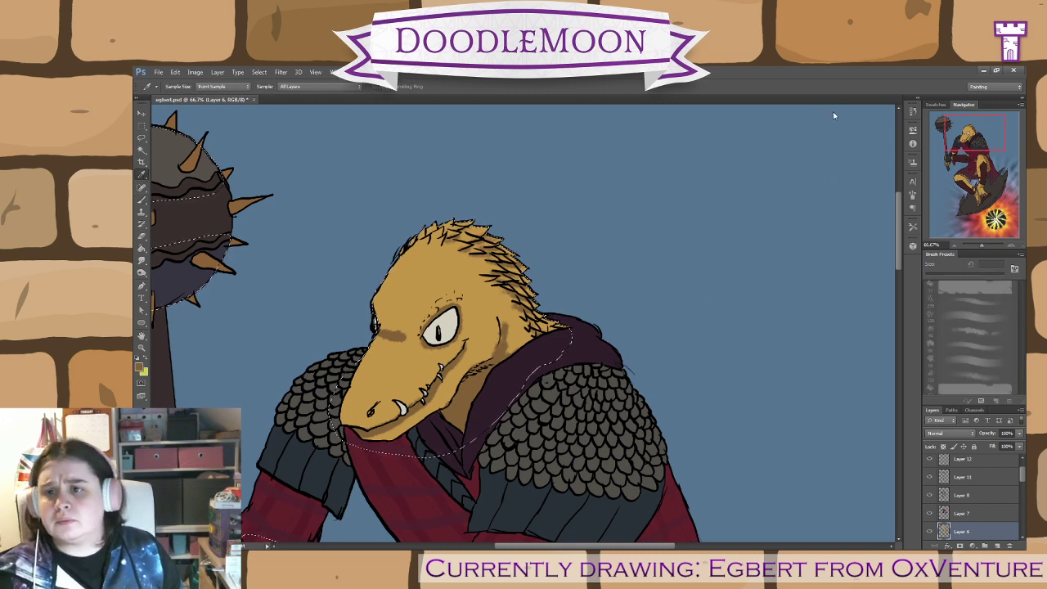
key("ctrl+Tab")
key("ctrl+plus")
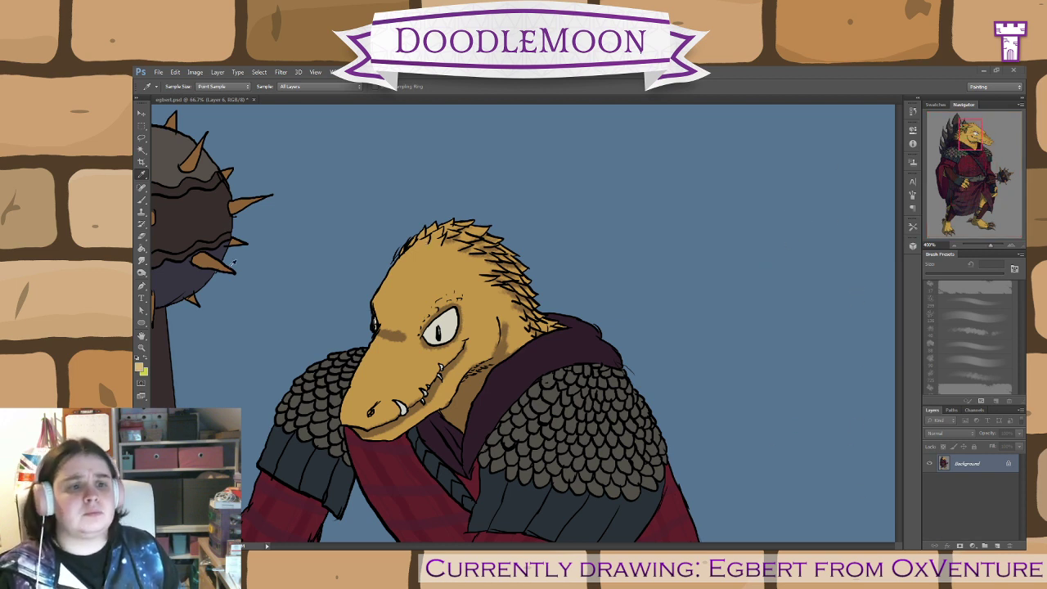
left_click(142, 200)
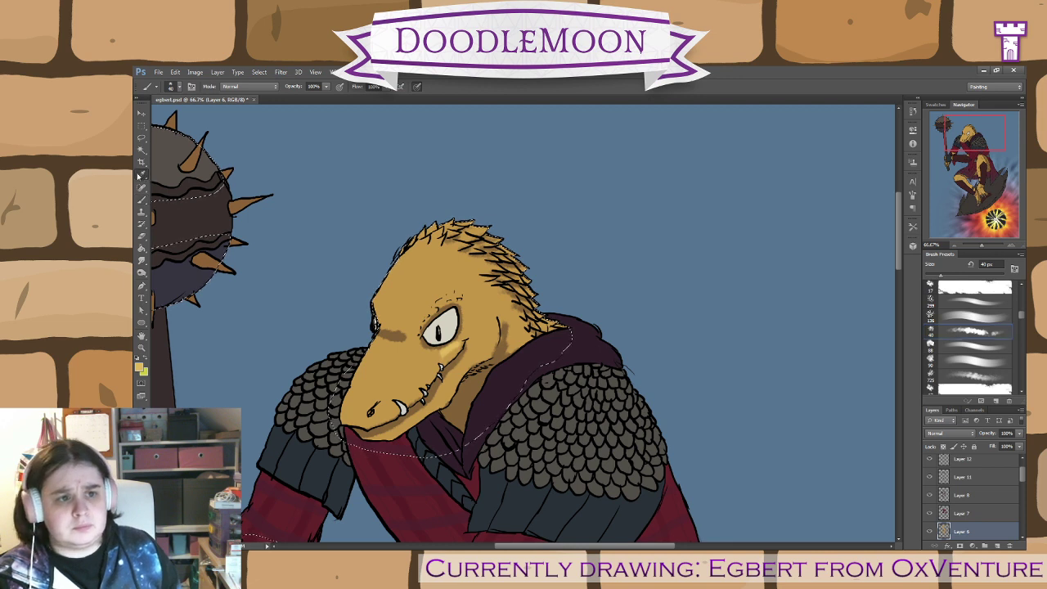
key("i")
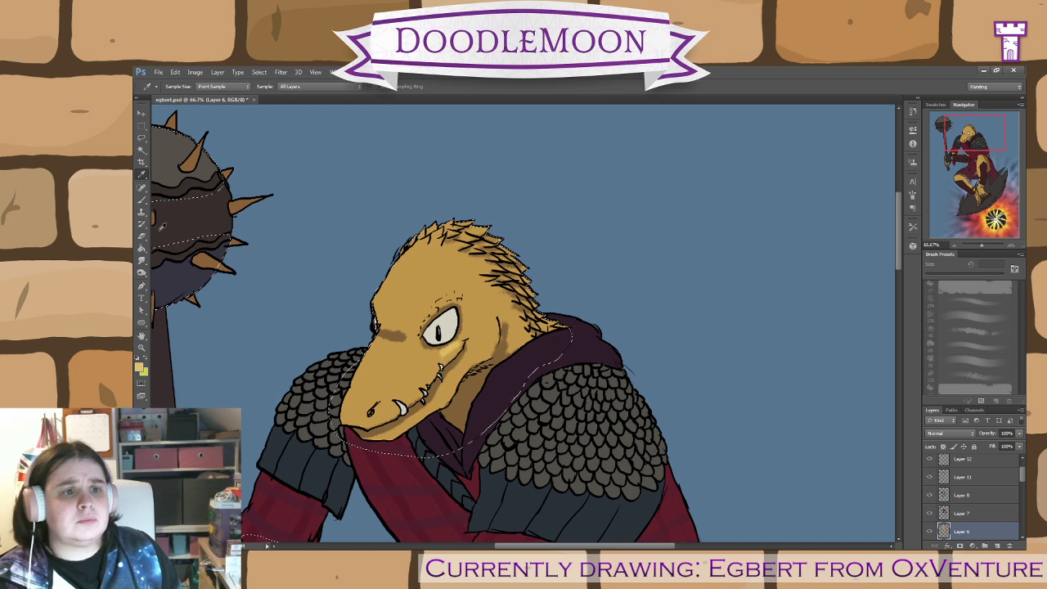
- Paint light yellow highlights on the snout and forehead, the upright leg's knee, and the hands
key("b")
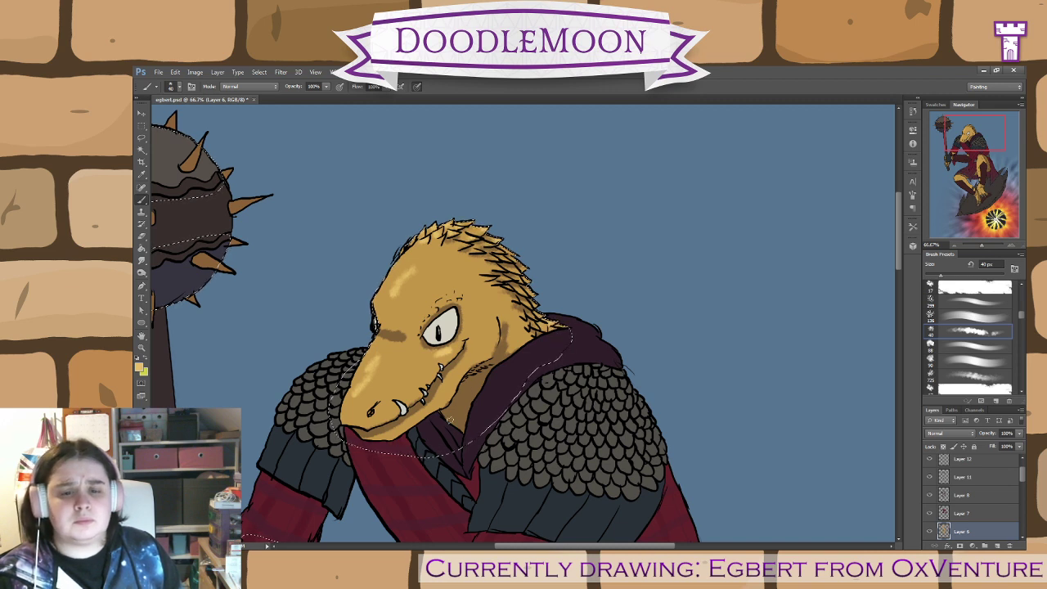
left_click_drag(496, 500, 414, 331)
left_click_drag(547, 502, 497, 345)
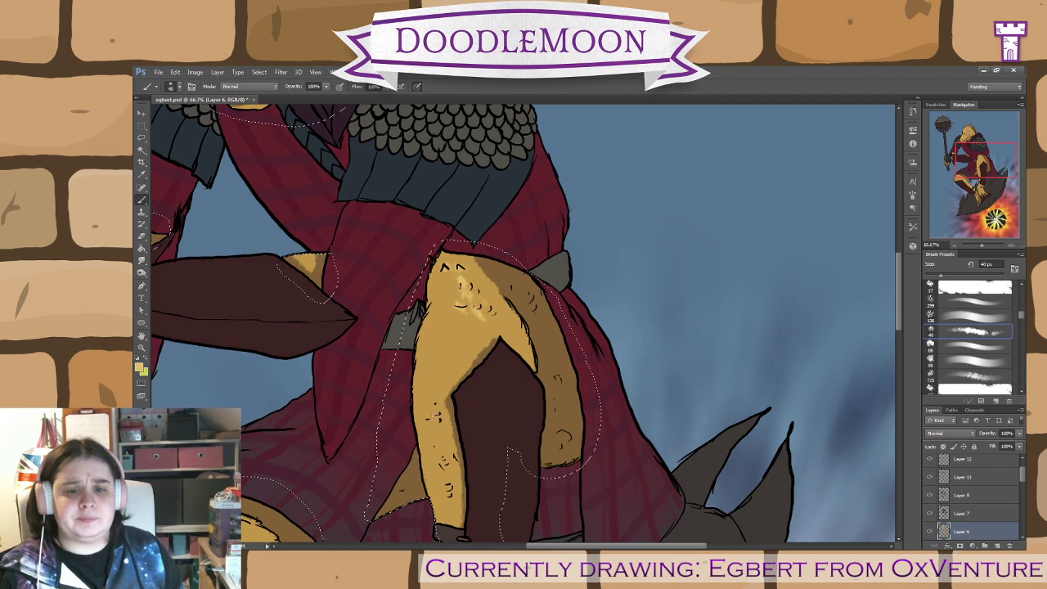
left_click(435, 402)
left_click_drag(490, 367, 723, 400)
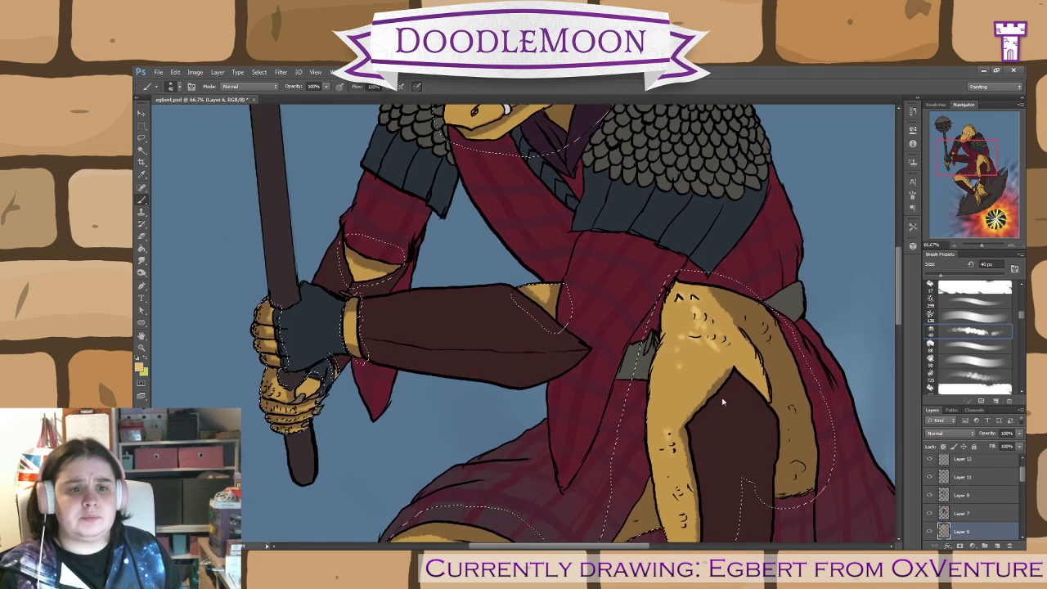
left_click_drag(355, 360, 416, 383)
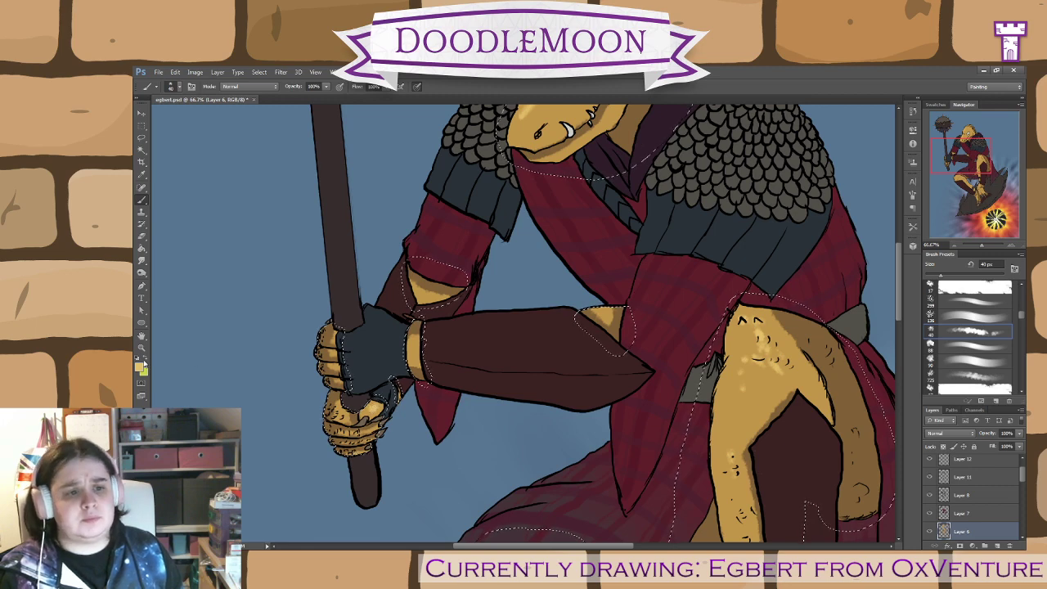
- Set the foreground back to the brown shadow colour with light yellow as background, and check the reference picture
left_click(142, 174)
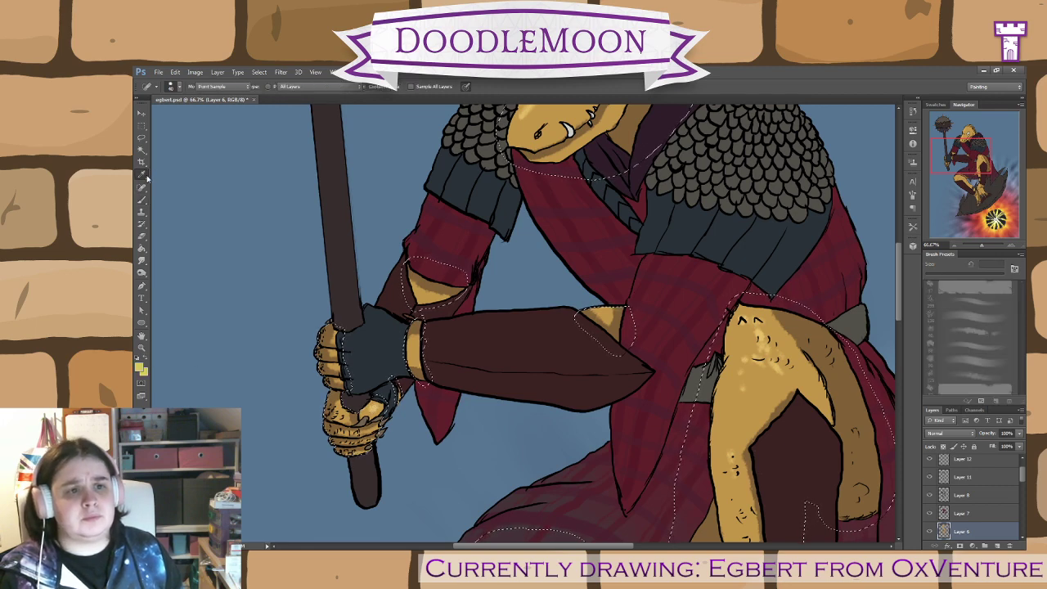
key("b")
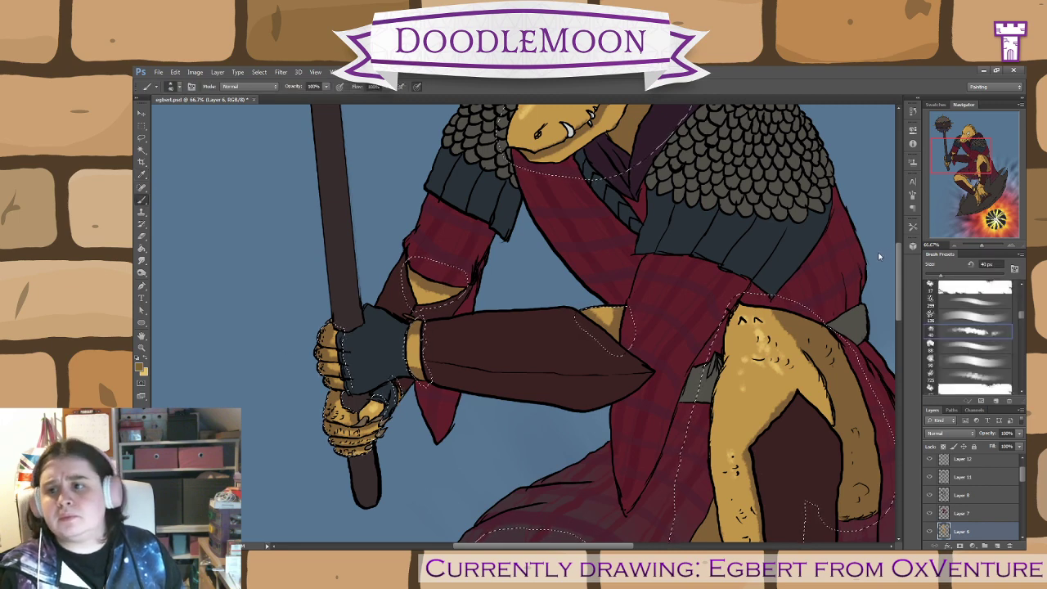
left_click(866, 116)
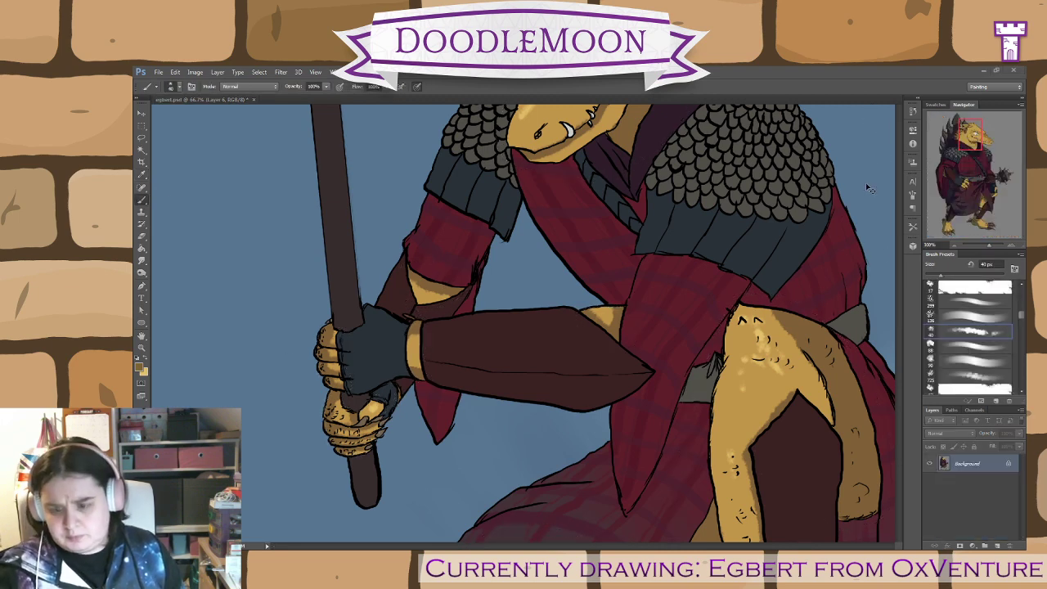
left_click(376, 446)
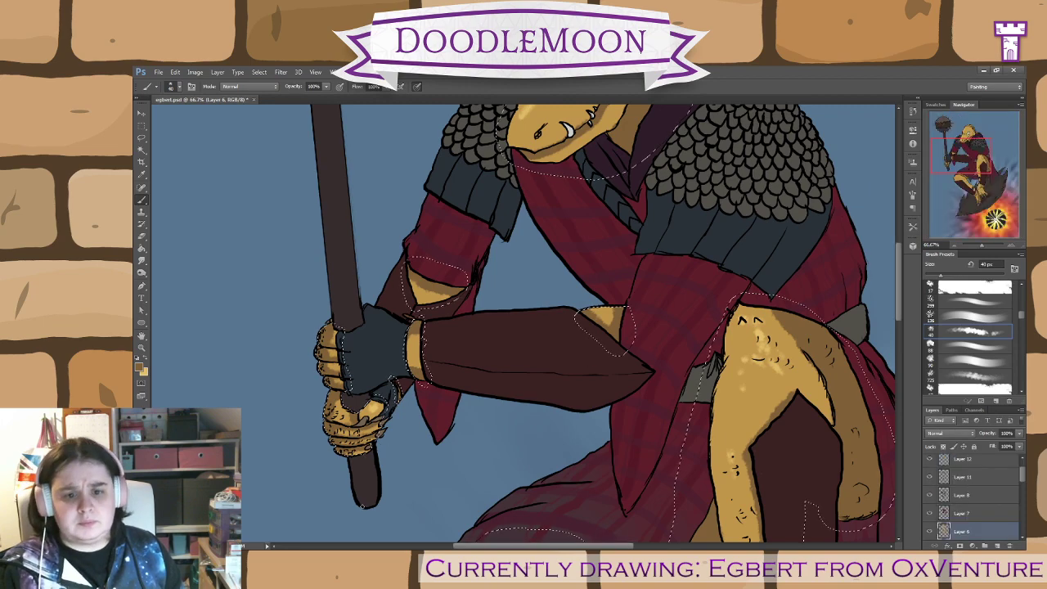
- Add brown shadow strokes along the inner edge of the upper foot, just below the ankle
left_click_drag(440, 493, 444, 212)
scroll(444, 212, "up", 2)
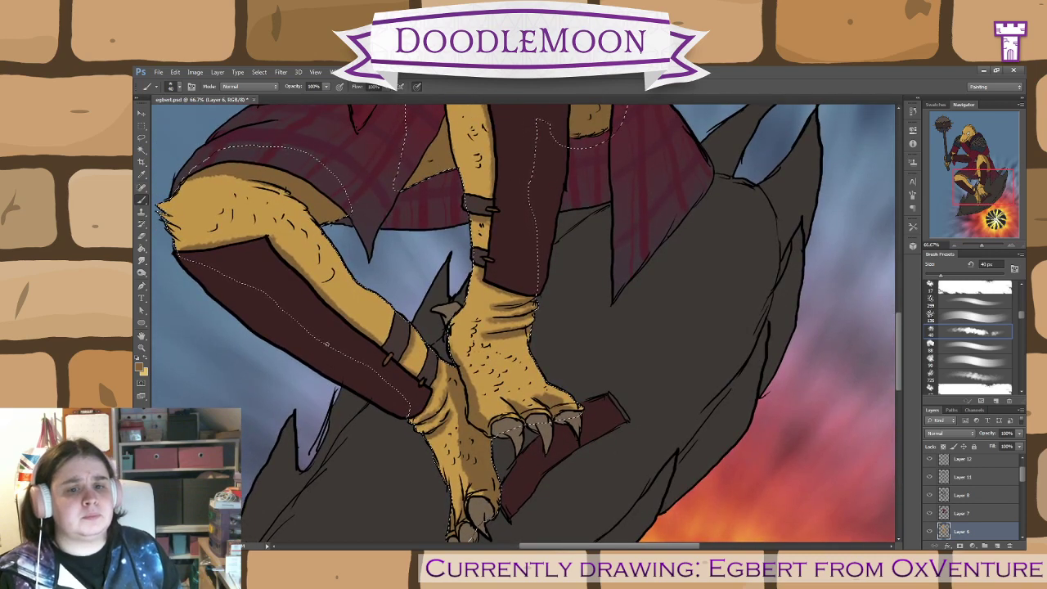
left_click(142, 212)
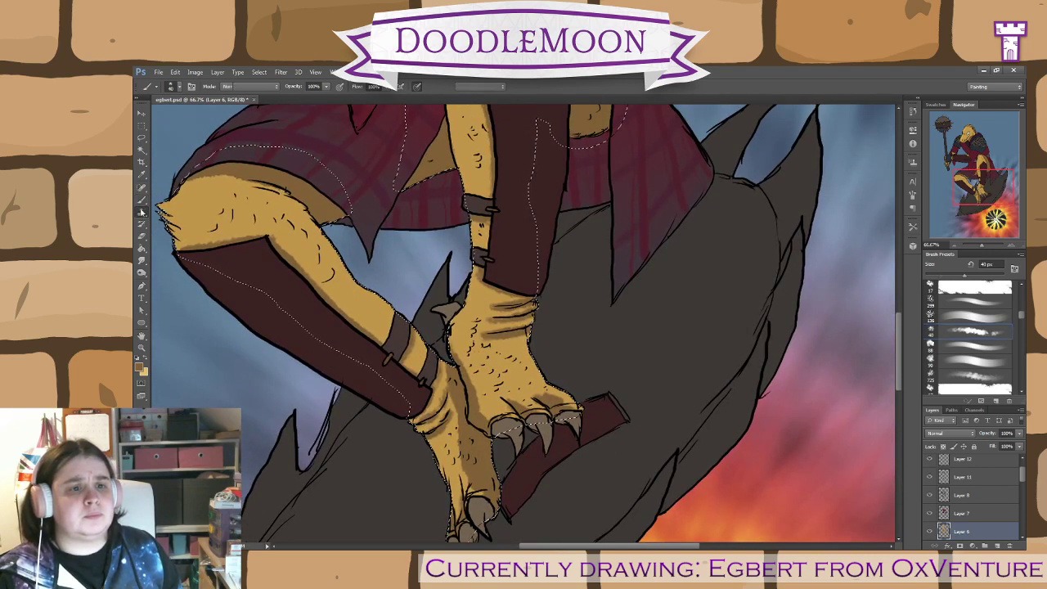
left_click(142, 200)
left_click_drag(457, 349, 463, 311)
left_click_drag(457, 351, 467, 368)
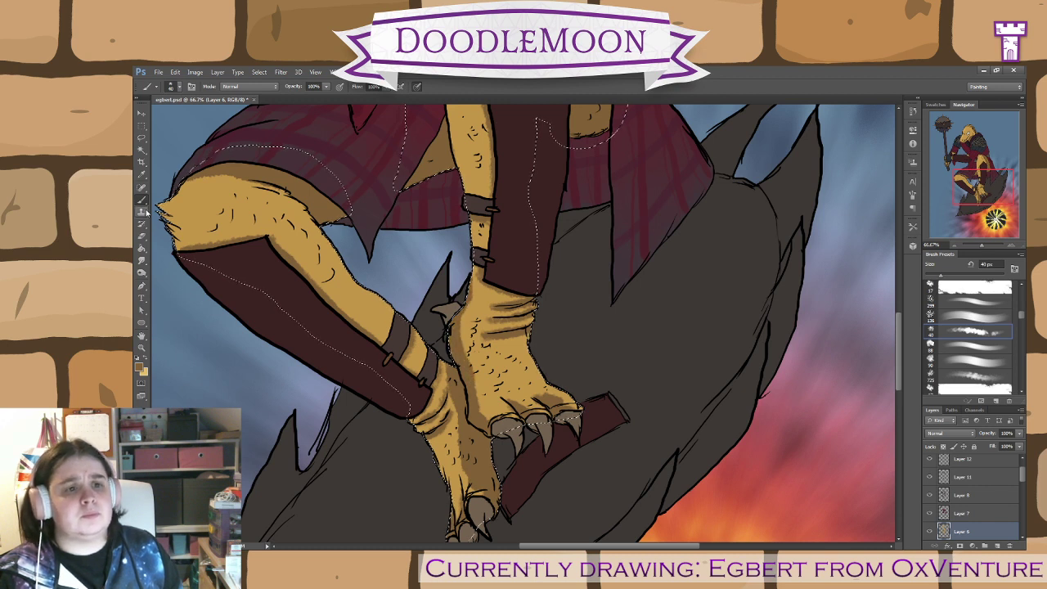
- Switch to the Mixer Brush with a textured preset at 9 px and blend the shading on both feet
key("shift+b")
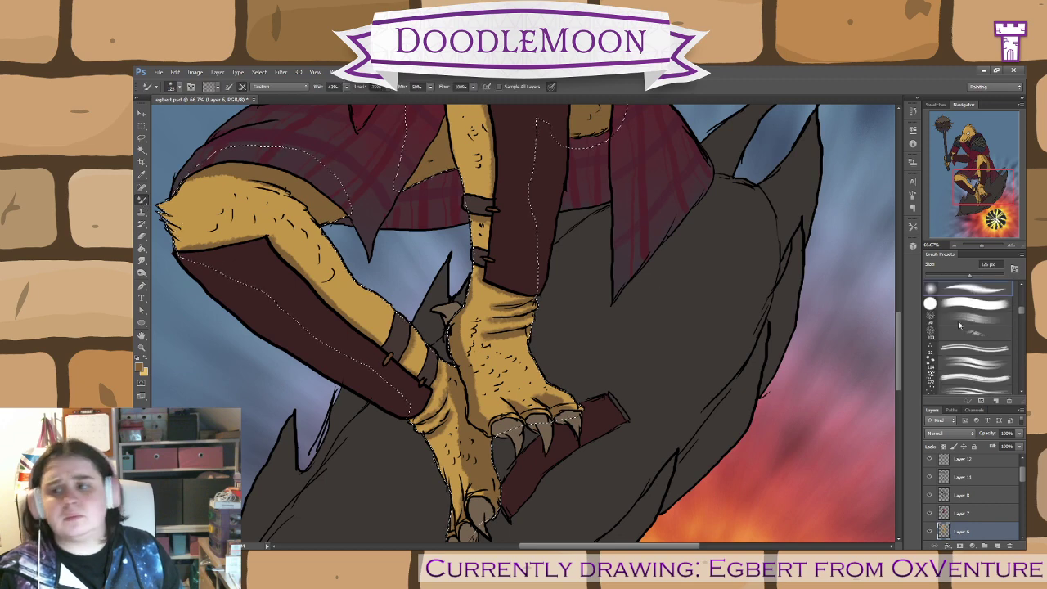
left_click_drag(1021, 313, 1021, 320)
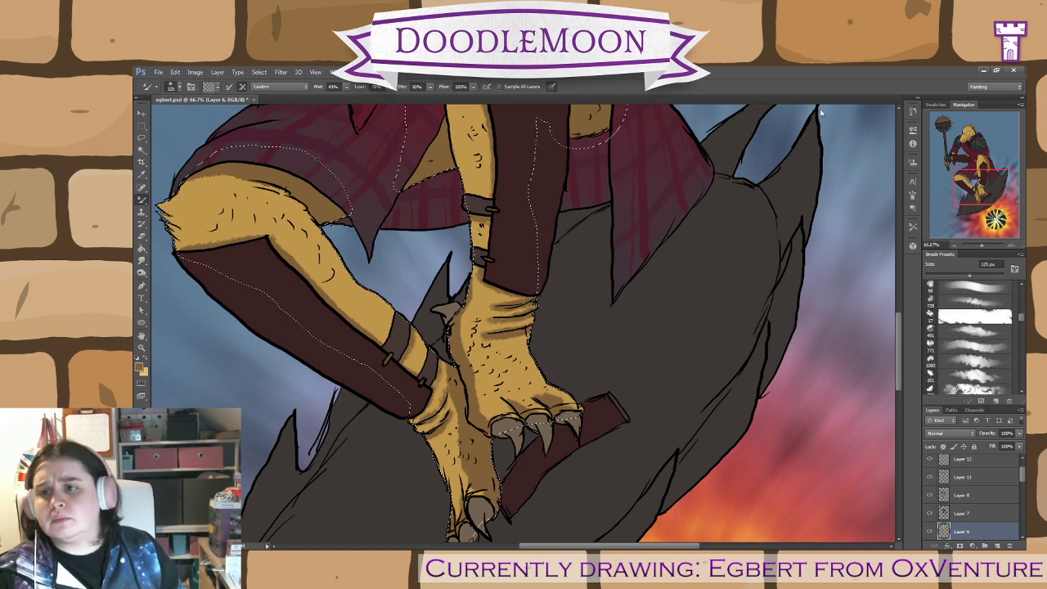
left_click(784, 111)
key("ctrl+d")
left_click(978, 319)
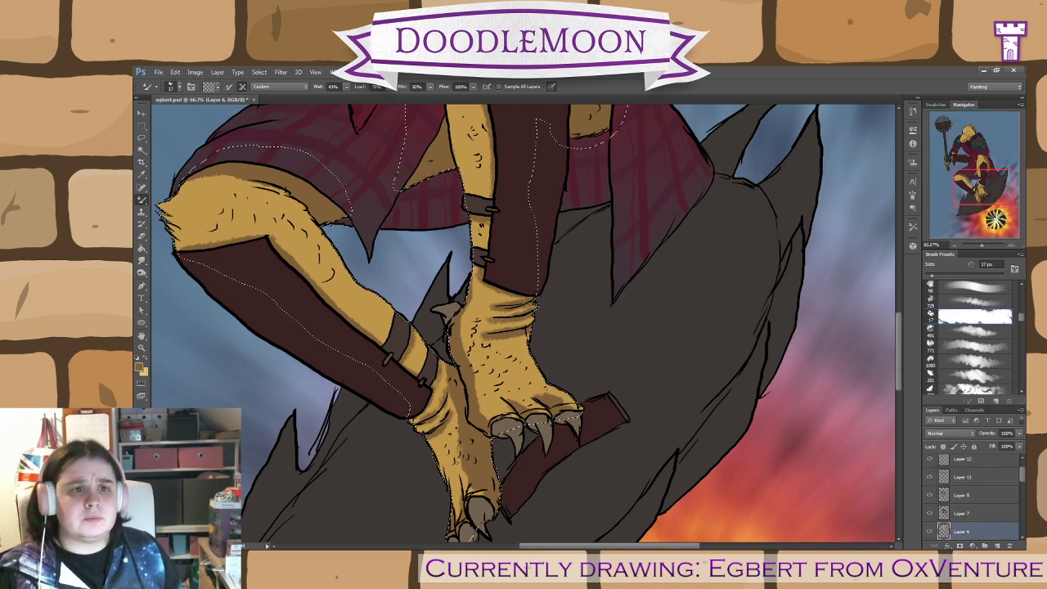
key("[")
key("[")
key("[")
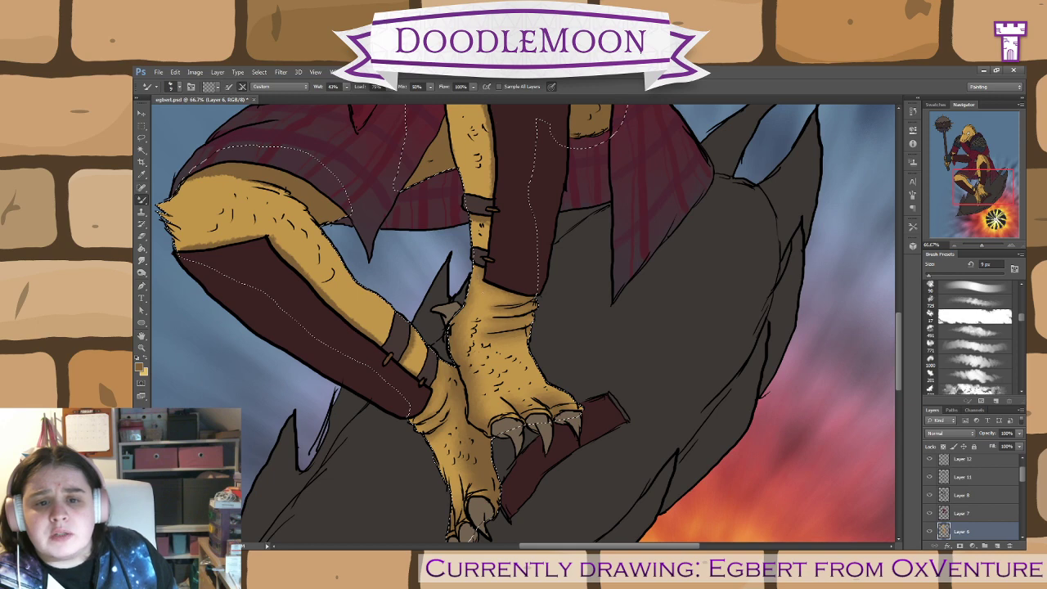
- Blend the shadows and highlights on the bent leg and the upright leg's knee and shin with the Mixer Brush
left_click_drag(561, 389, 619, 470)
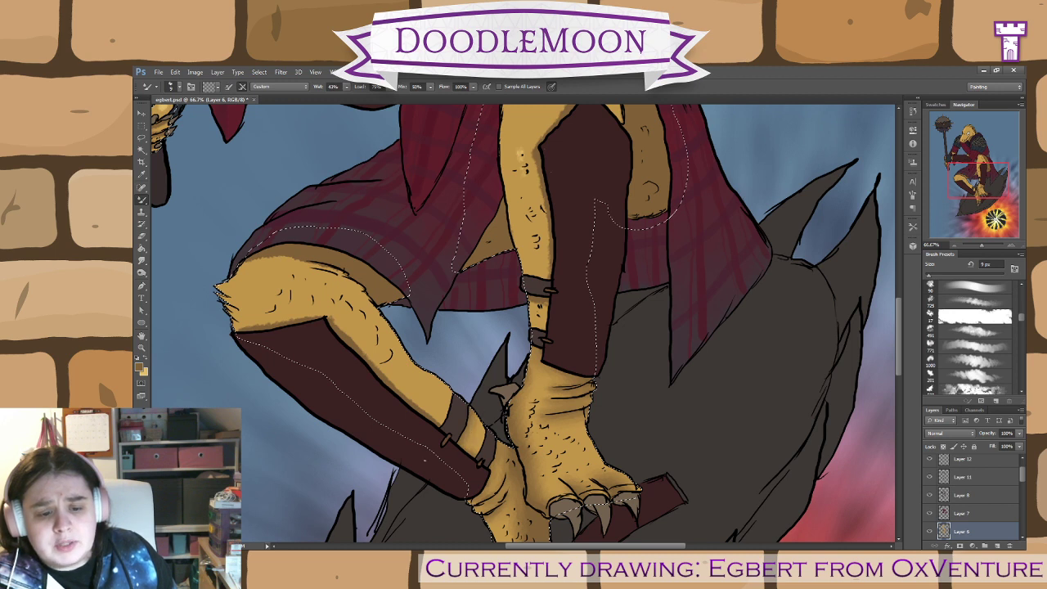
key("ctrl+d")
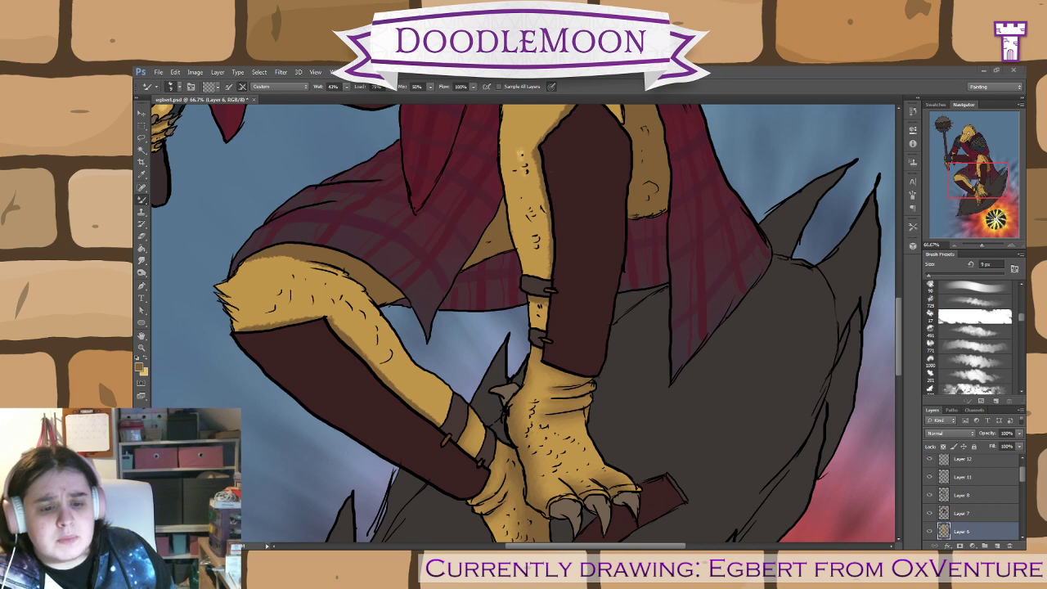
key("ctrl+shift+d")
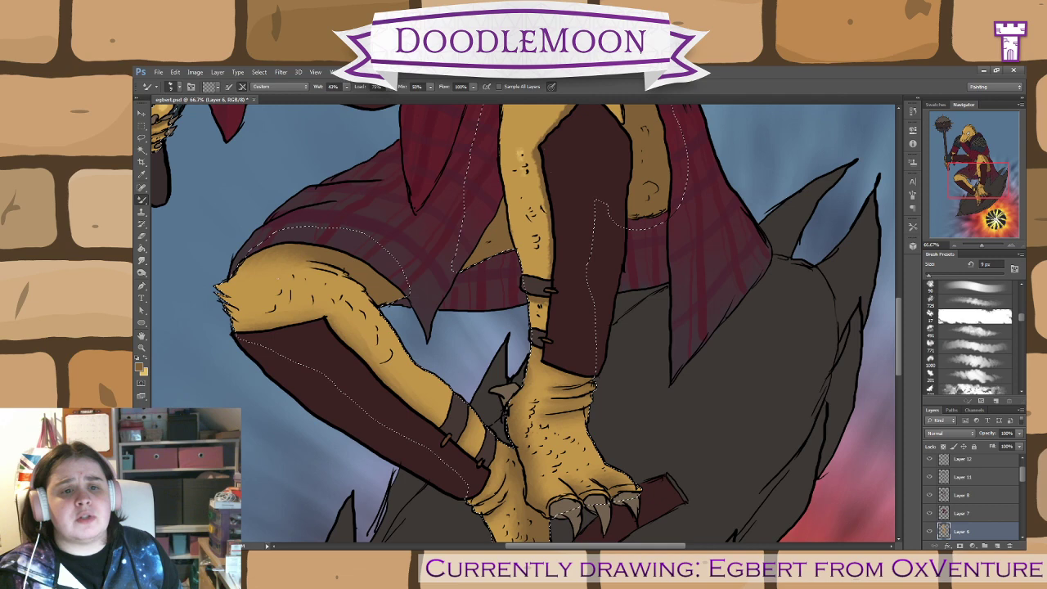
left_click_drag(467, 344, 387, 426)
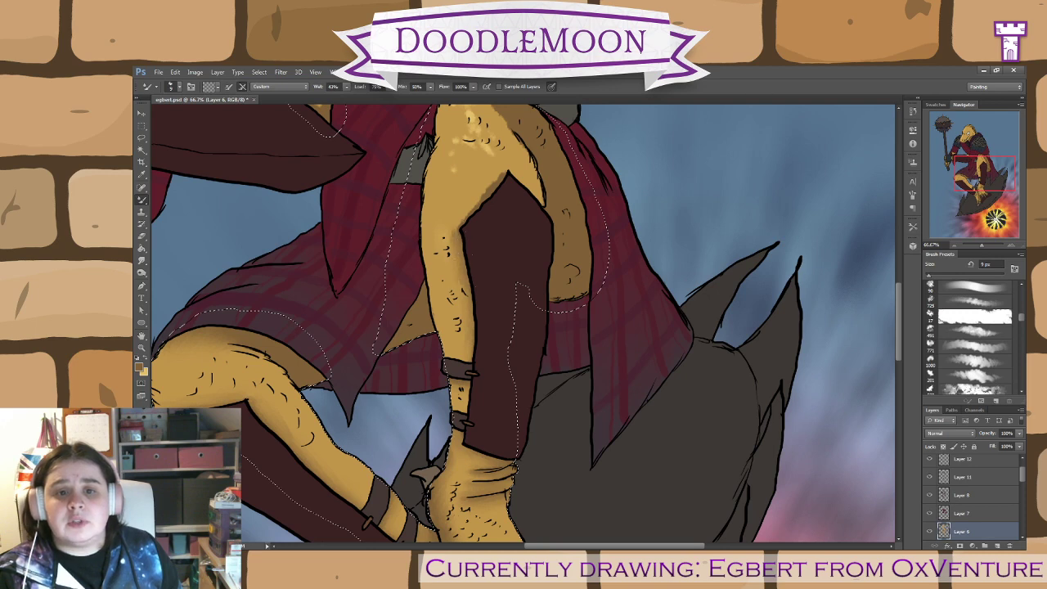
left_click_drag(496, 236, 450, 351)
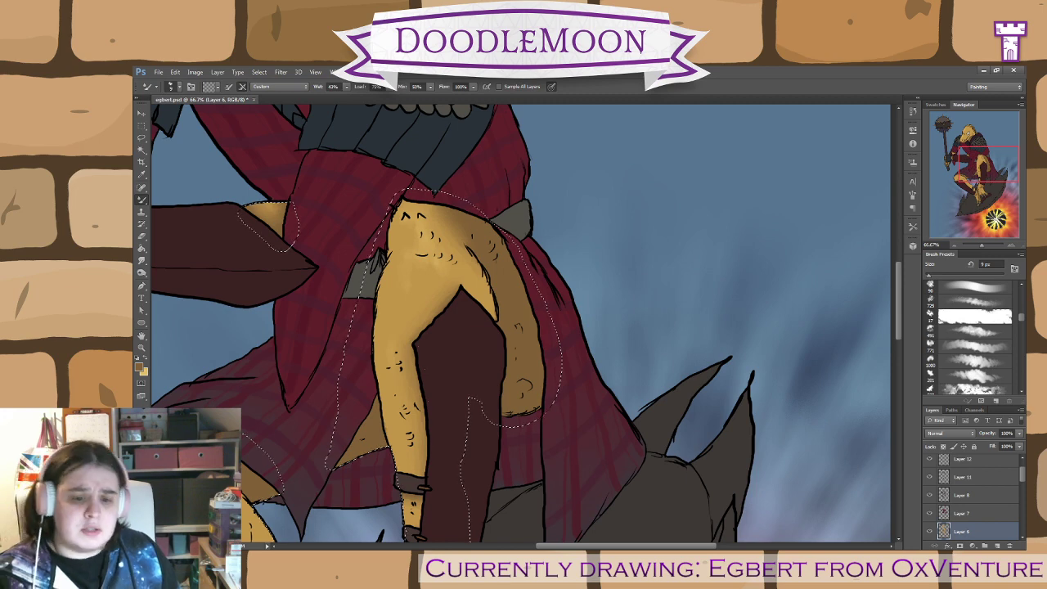
- Blend the shading on the thigh, the hands gripping the mace and the face with the Mixer Brush
left_click_drag(343, 264, 578, 387)
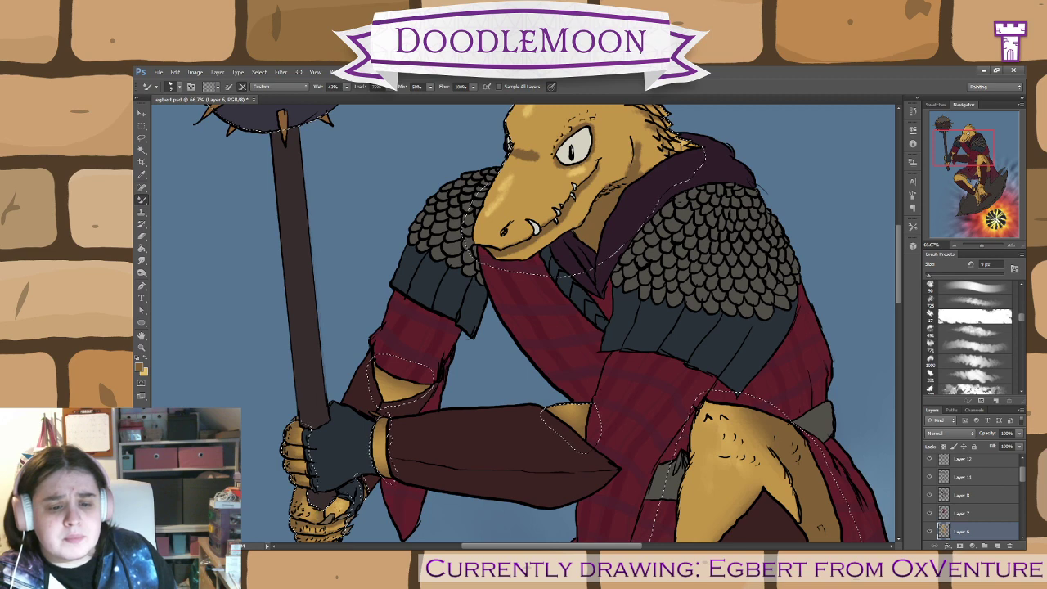
left_click_drag(365, 533, 464, 446)
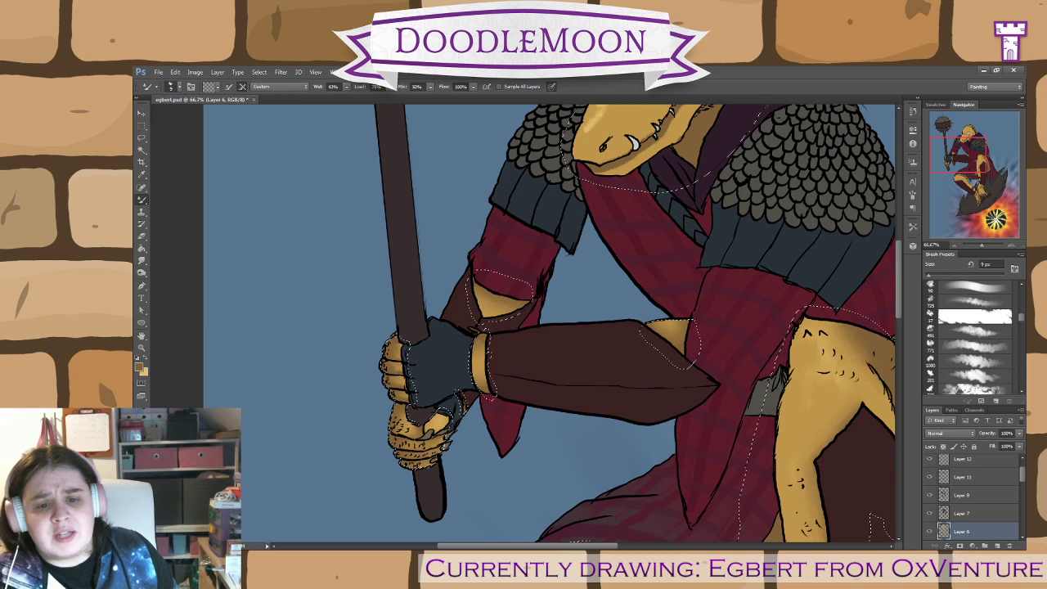
left_click_drag(505, 428, 374, 519)
left_click_drag(521, 408, 408, 482)
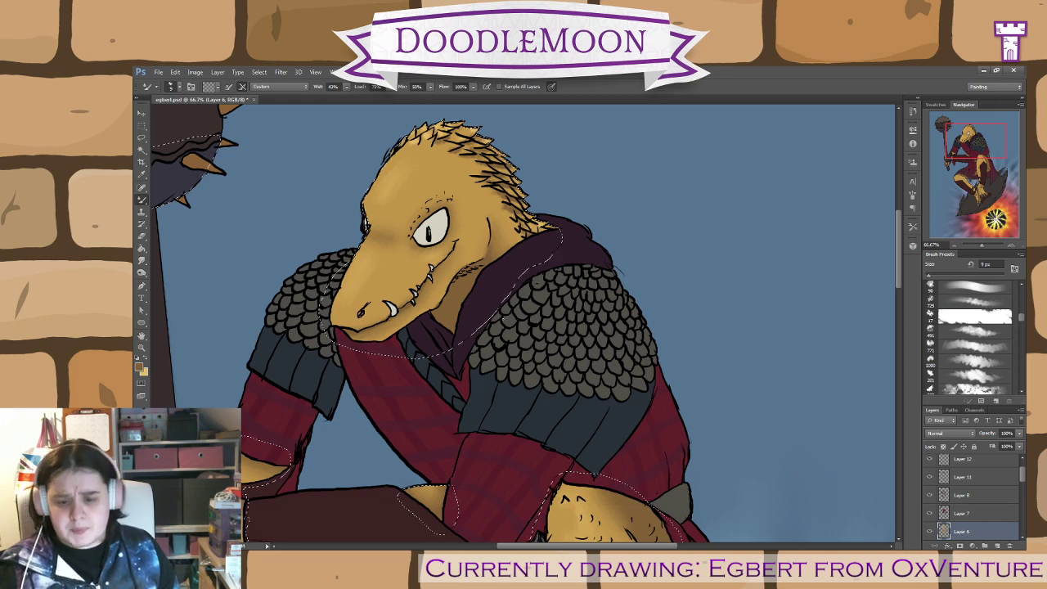
- Blend the shading beneath the spiky scales along the back and crown of the head, using the Mixer Brush at 6 px
key("ctrl+plus")
key("ctrl+plus")
left_click_drag(532, 289, 497, 457)
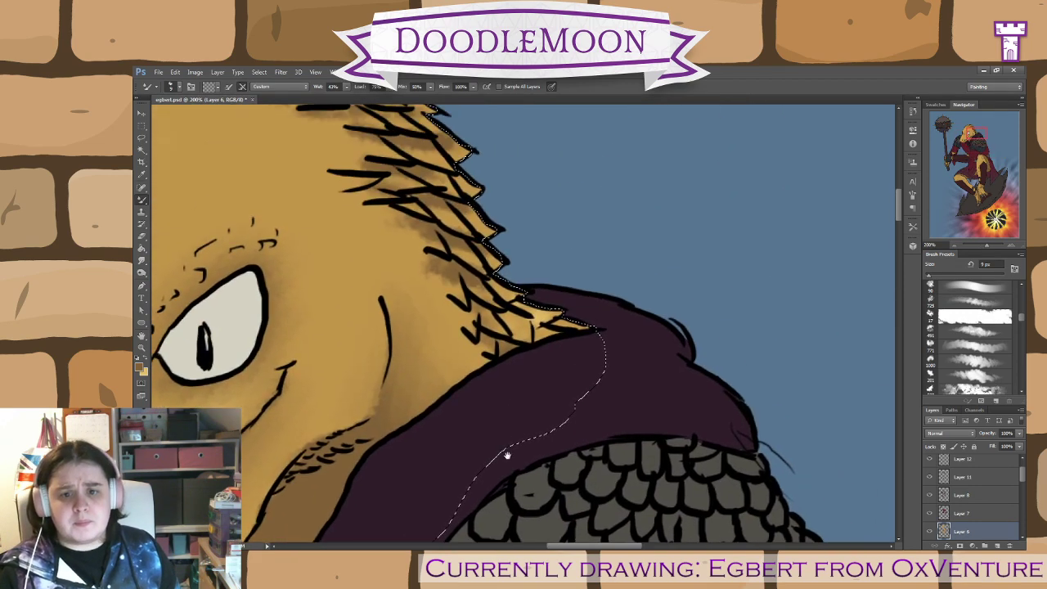
key("bracketleft")
key("bracketleft")
key("bracketleft")
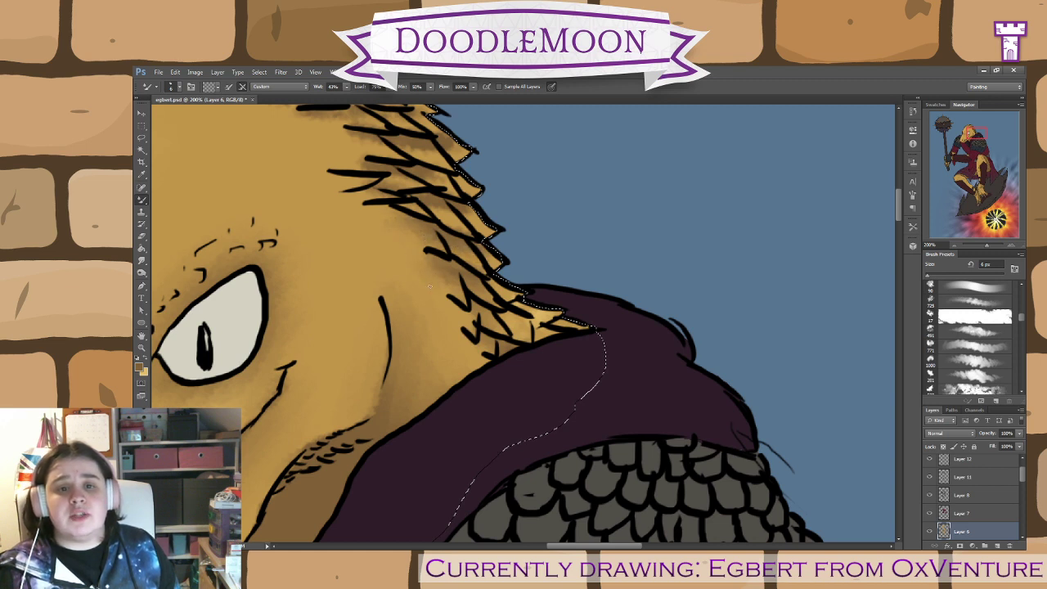
left_click_drag(429, 286, 409, 413)
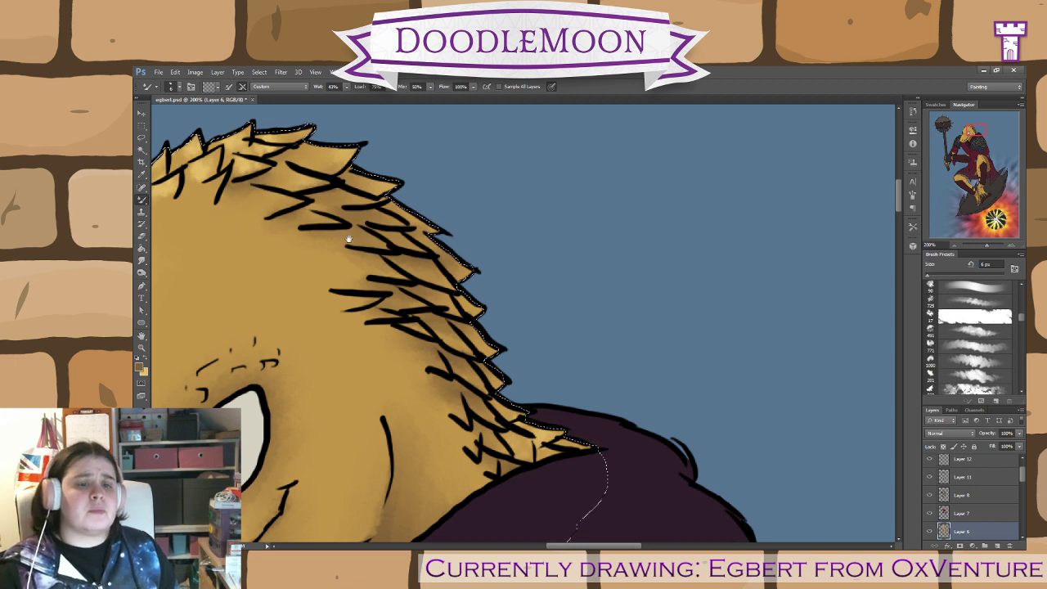
left_click_drag(348, 239, 505, 399)
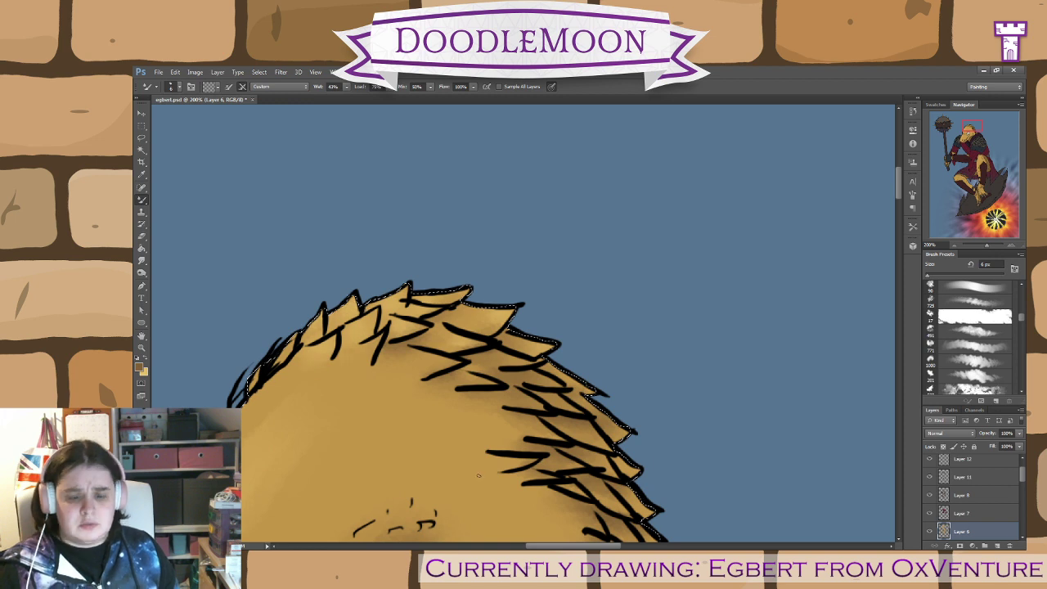
left_click_drag(452, 464, 370, 367)
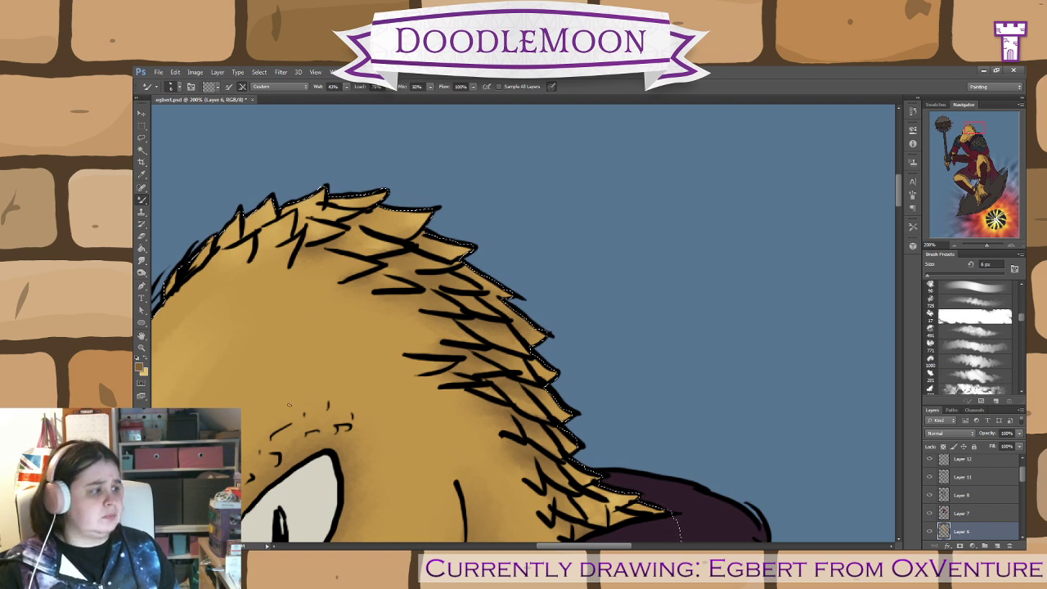
- Darken the shadows beneath the head's spiky scales, from the crown down to the hood, using the Burn tool with a textured brush preset
left_click(142, 272)
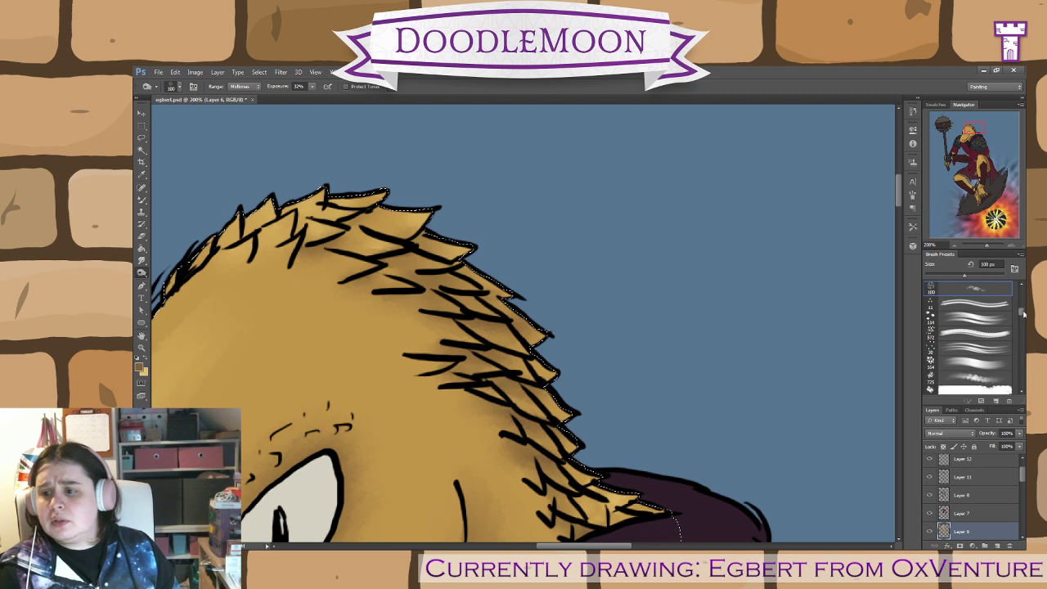
scroll(1024, 328, "down", 6)
scroll(1025, 319, "up", 5)
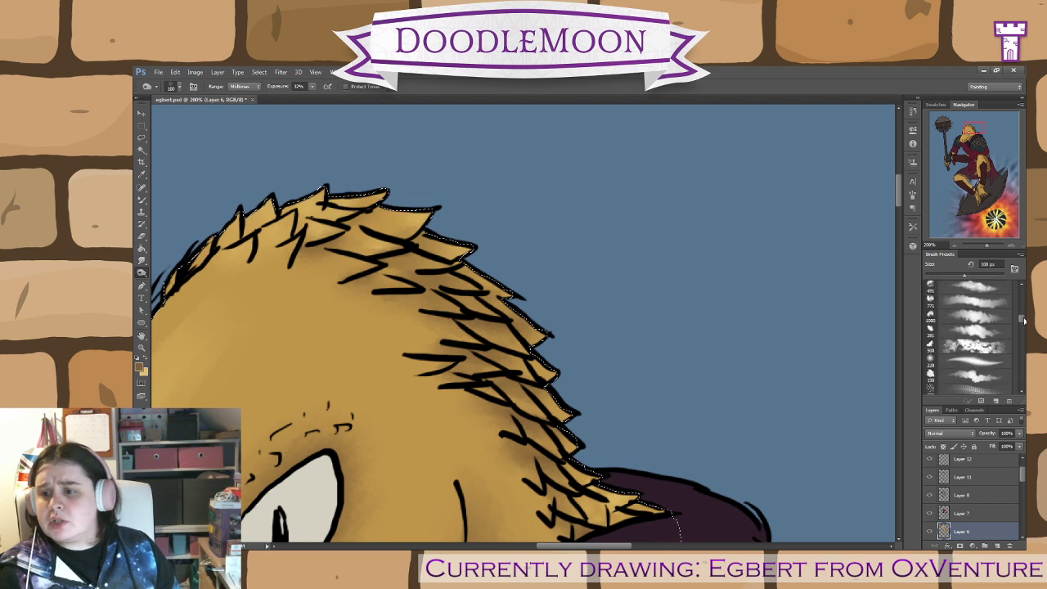
left_click_drag(1024, 318, 1024, 315)
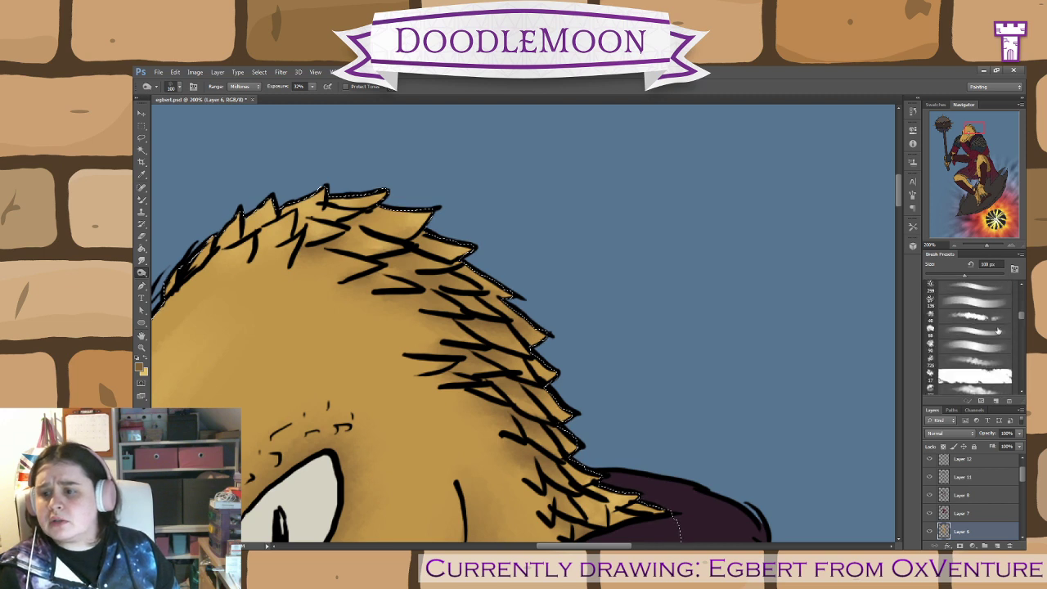
left_click(972, 317)
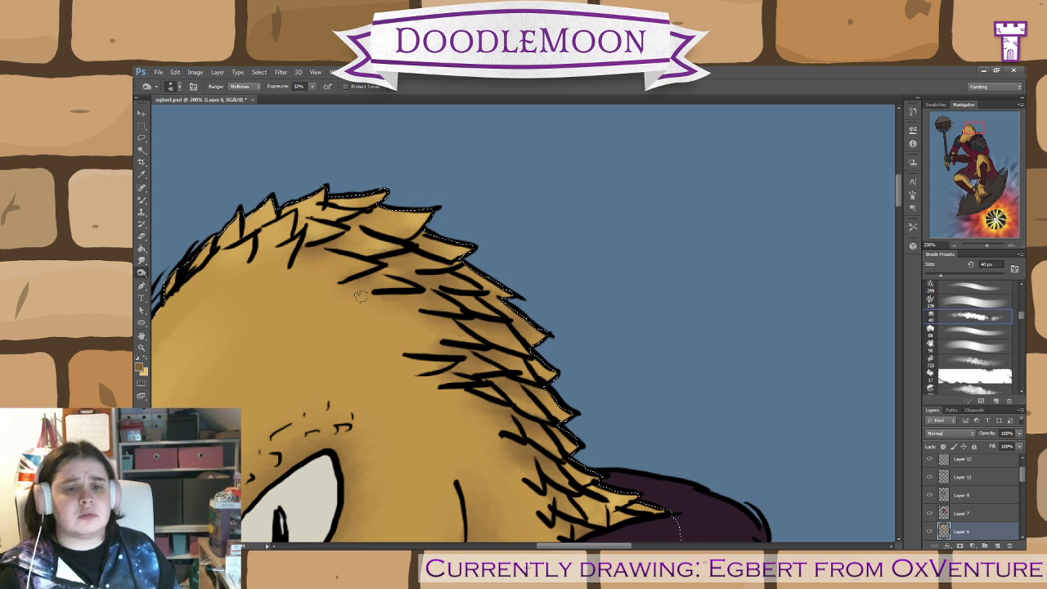
mouse_move(360, 281)
left_mouse_down()
mouse_move(402, 266)
mouse_move(394, 253)
left_mouse_up()
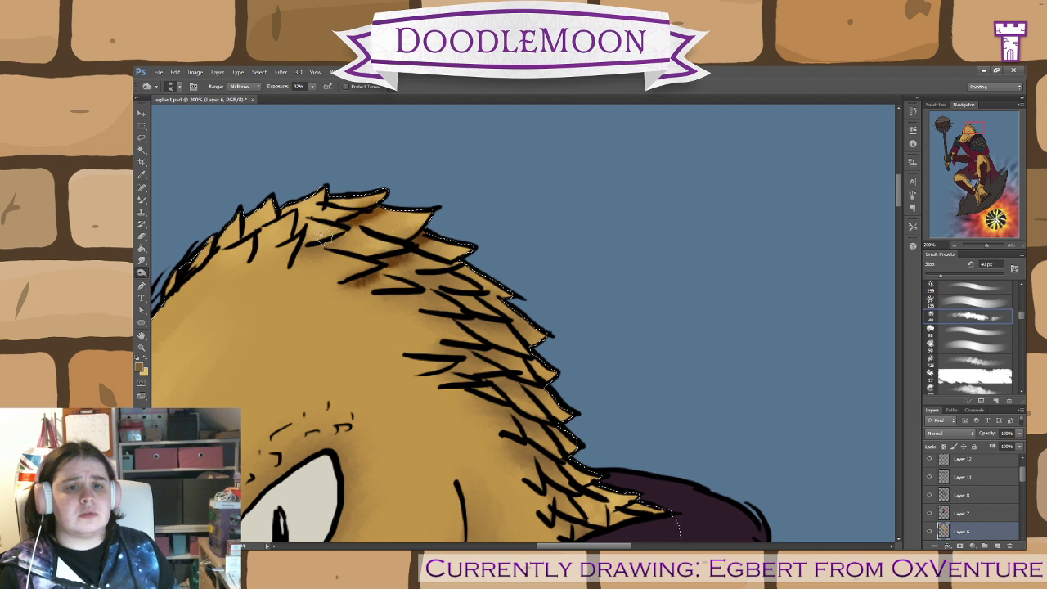
mouse_move(322, 234)
left_mouse_down()
mouse_move(296, 266)
mouse_move(270, 257)
mouse_move(284, 253)
mouse_move(252, 261)
mouse_move(265, 243)
mouse_move(245, 221)
left_mouse_up()
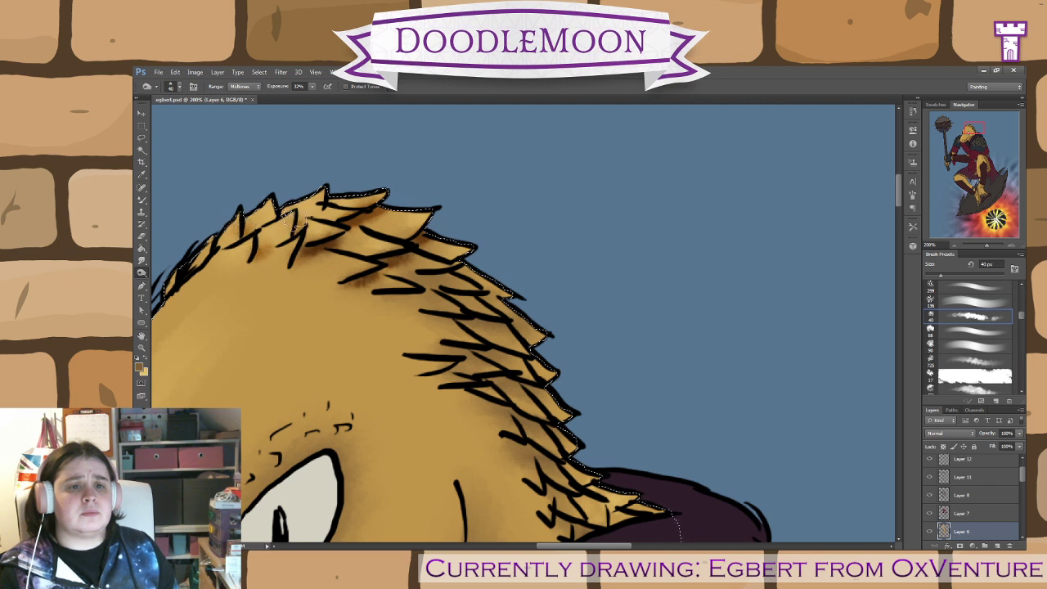
left_click_drag(322, 216, 326, 212)
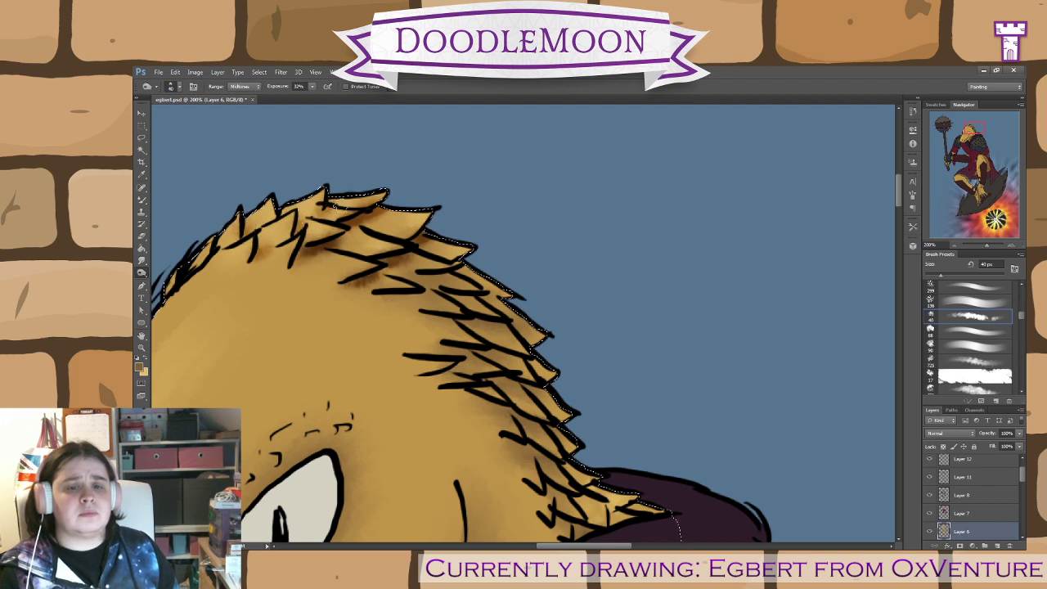
mouse_move(441, 272)
left_mouse_down()
mouse_move(382, 297)
mouse_move(478, 260)
mouse_move(460, 270)
mouse_move(469, 285)
mouse_move(513, 287)
mouse_move(475, 305)
mouse_move(478, 293)
mouse_move(461, 316)
mouse_move(430, 316)
mouse_move(544, 344)
mouse_move(530, 365)
mouse_move(450, 342)
mouse_move(445, 356)
mouse_move(467, 366)
mouse_move(426, 375)
mouse_move(469, 365)
mouse_move(429, 377)
mouse_move(448, 376)
mouse_move(436, 389)
mouse_move(459, 393)
mouse_move(500, 379)
mouse_move(500, 394)
mouse_move(507, 383)
mouse_move(543, 388)
mouse_move(530, 387)
mouse_move(540, 411)
mouse_move(473, 400)
mouse_move(525, 421)
mouse_move(514, 422)
mouse_move(547, 422)
mouse_move(483, 437)
mouse_move(569, 467)
mouse_move(516, 458)
mouse_move(532, 497)
mouse_move(349, 394)
mouse_move(479, 415)
mouse_move(391, 425)
mouse_move(388, 444)
mouse_move(356, 429)
mouse_move(388, 427)
mouse_move(362, 439)
left_mouse_up()
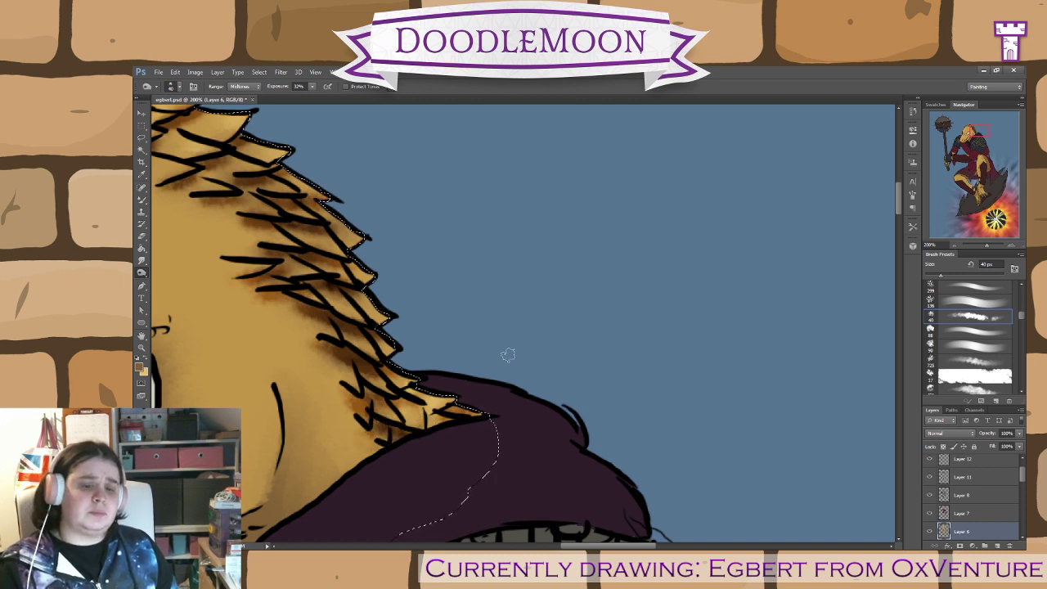
left_click_drag(508, 354, 643, 421)
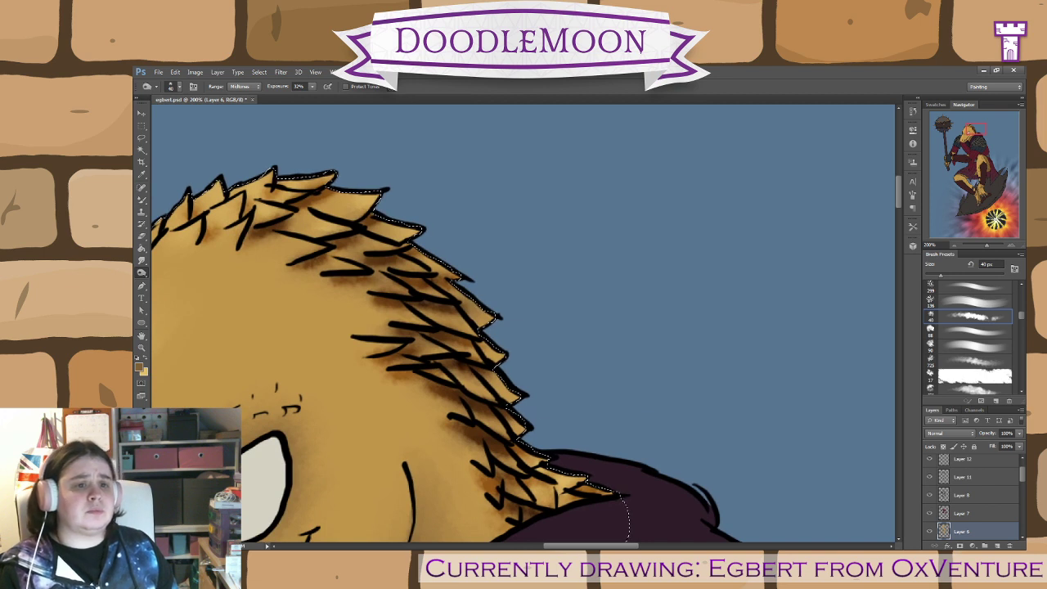
- Soften the burned shadows under the spiky scales with the Mixer Brush, undoing an unwanted stroke
left_click(142, 200)
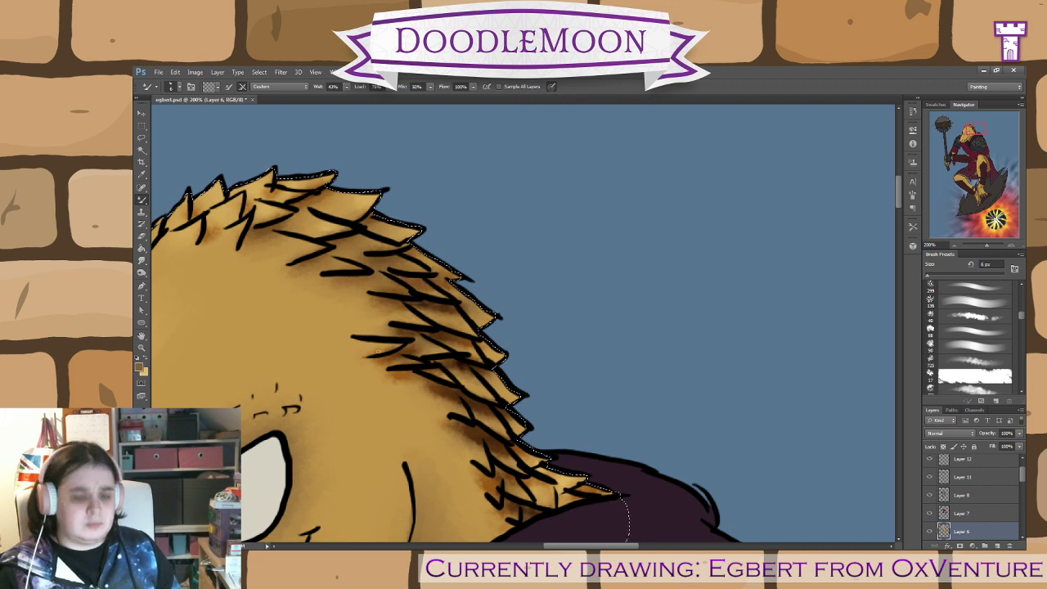
key("ctrl+z")
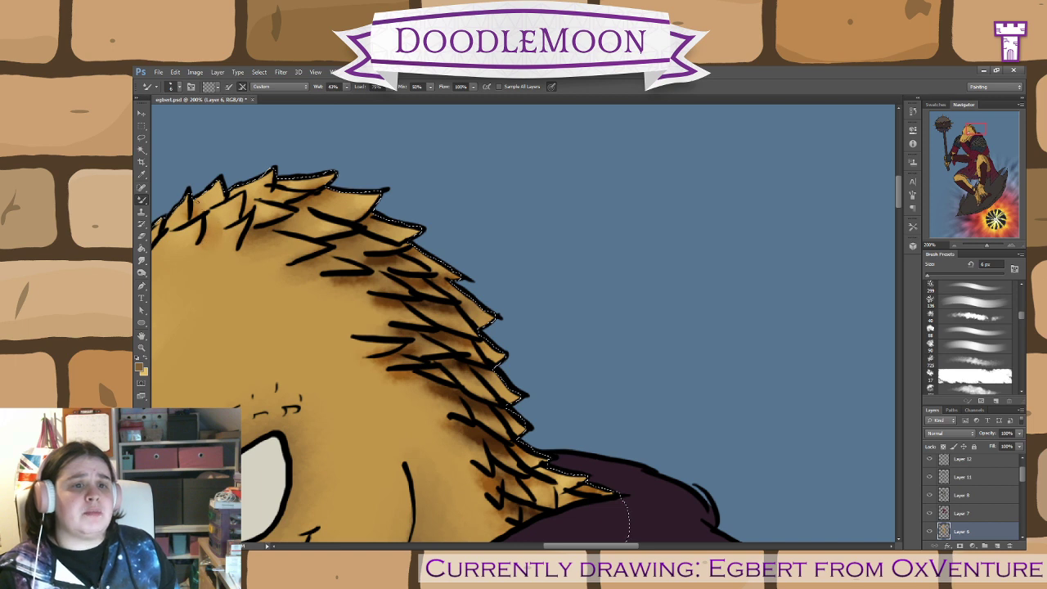
left_click_drag(298, 326, 362, 357)
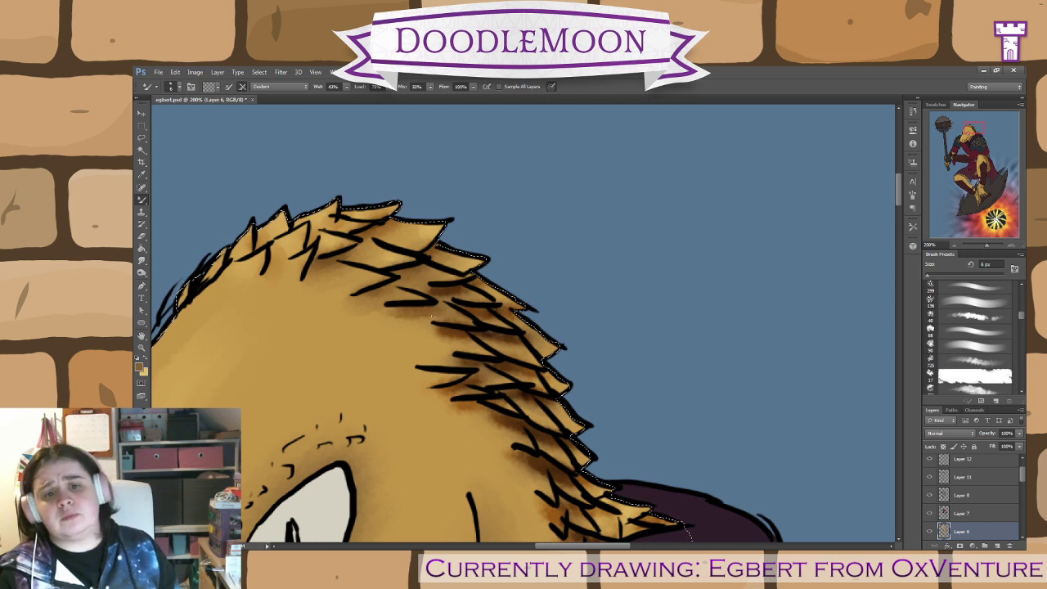
left_click_drag(433, 315, 391, 320)
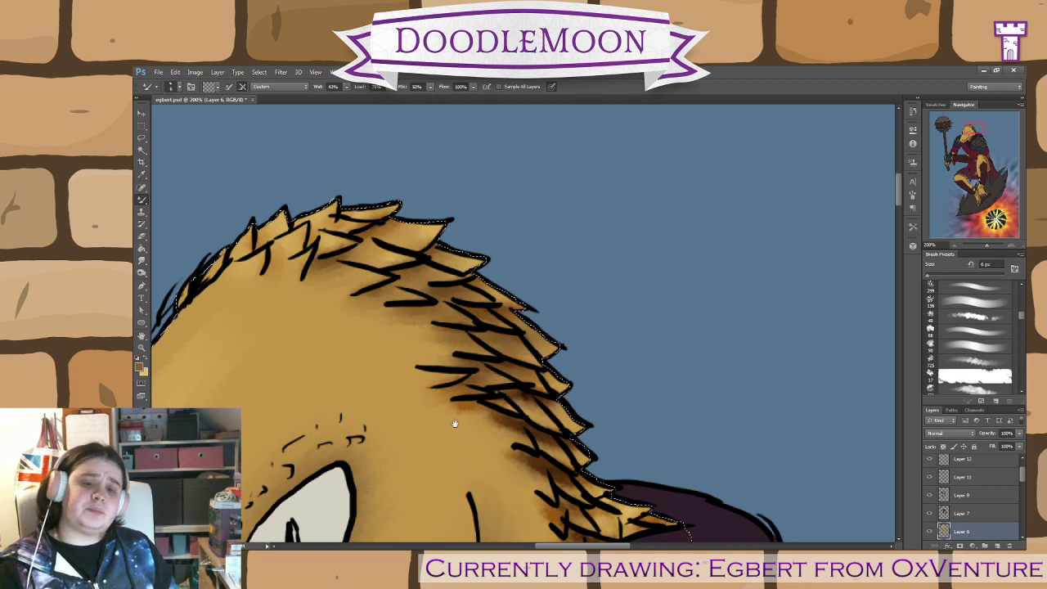
left_click_drag(454, 421, 352, 396)
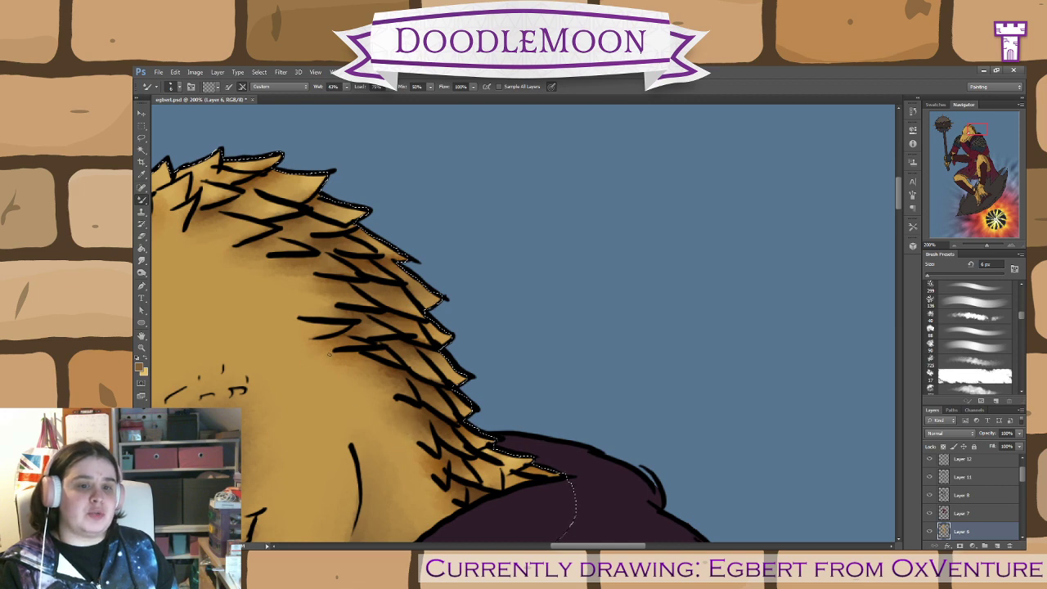
- Blend the shading around the nostril on the snout with the Mixer Brush
left_click_drag(338, 442, 613, 324)
left_click_drag(352, 404, 392, 317)
left_click_drag(367, 391, 348, 313)
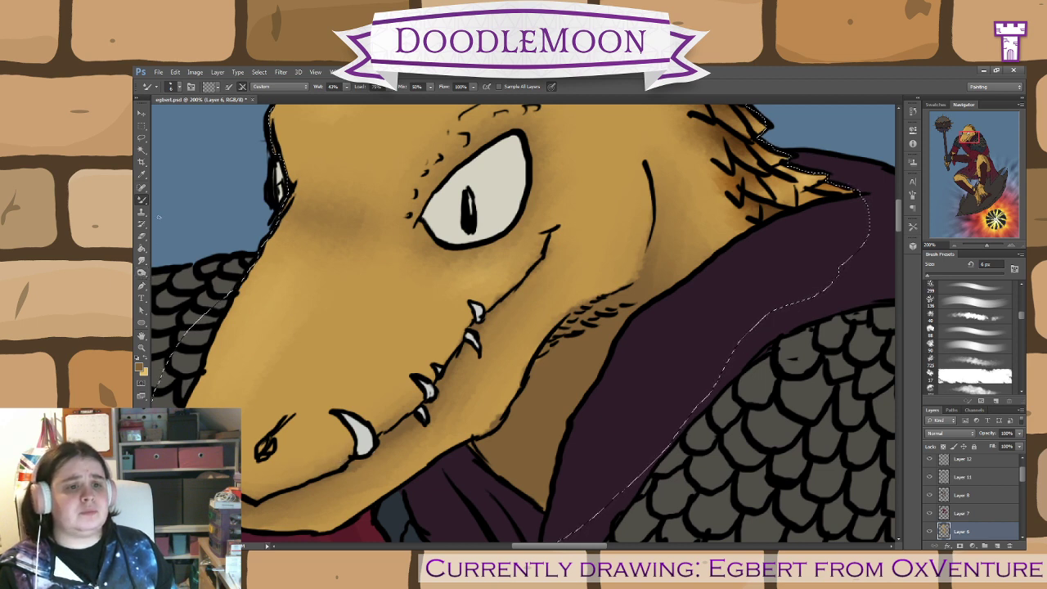
right_click(144, 200)
left_click(182, 201)
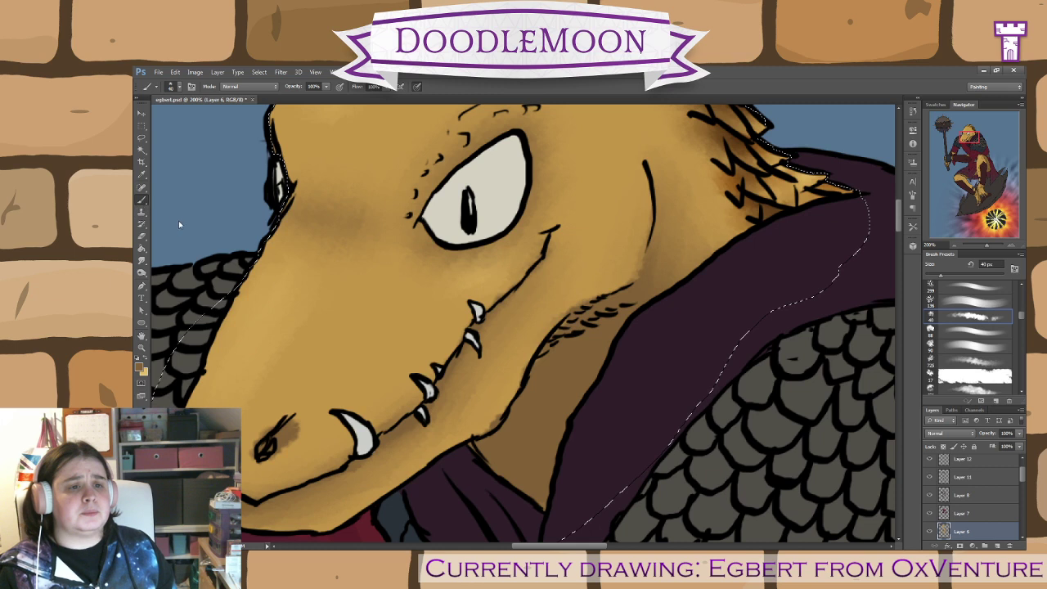
key("shift+b")
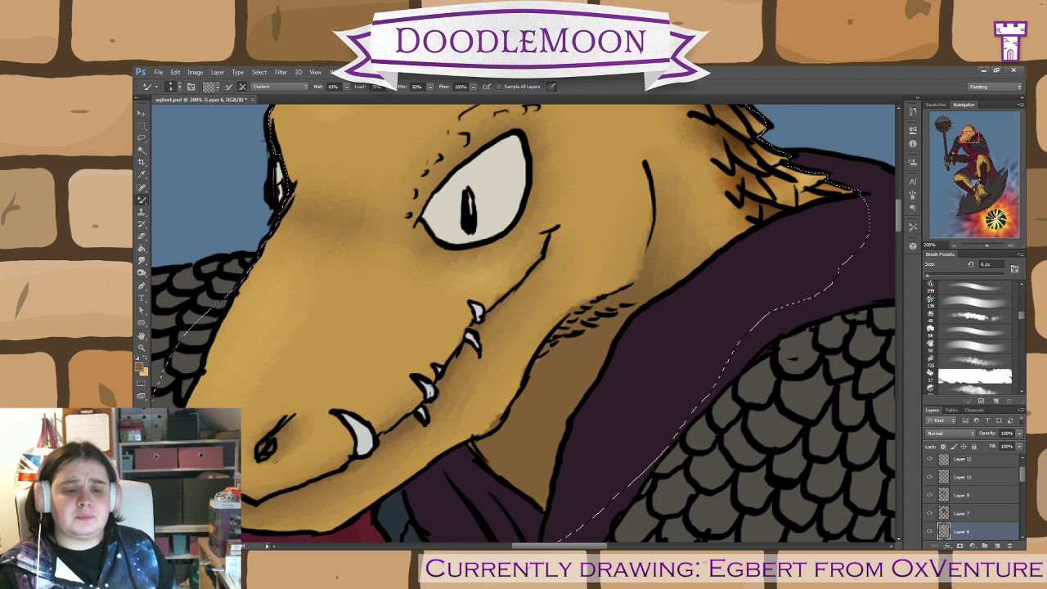
left_click_drag(273, 464, 263, 468)
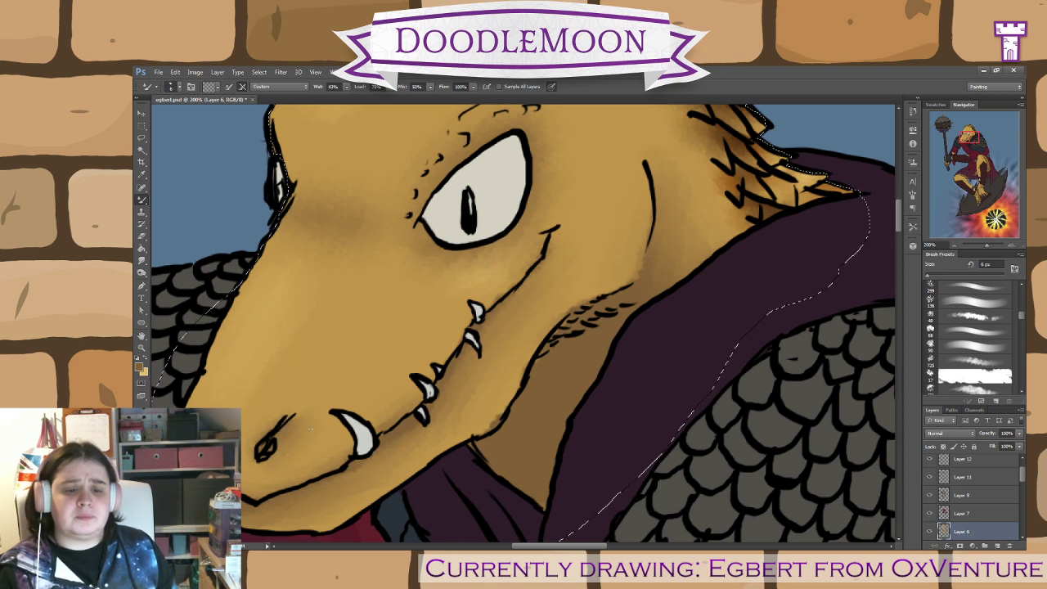
- Burn a darker shadow onto the neck beneath the jaw and soften it with the Mixer Brush
key("ctrl+minus")
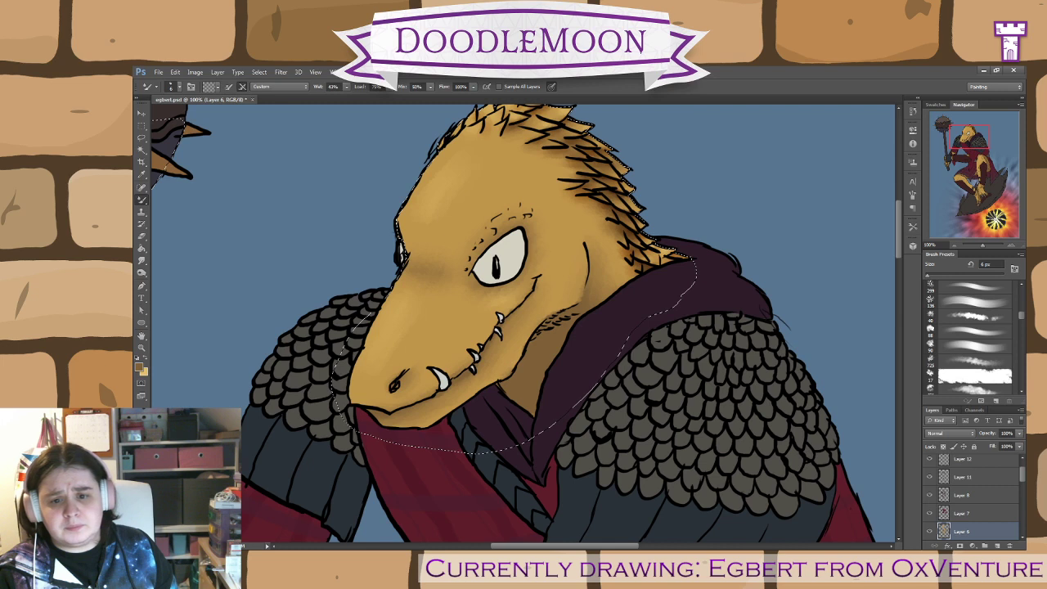
key("o")
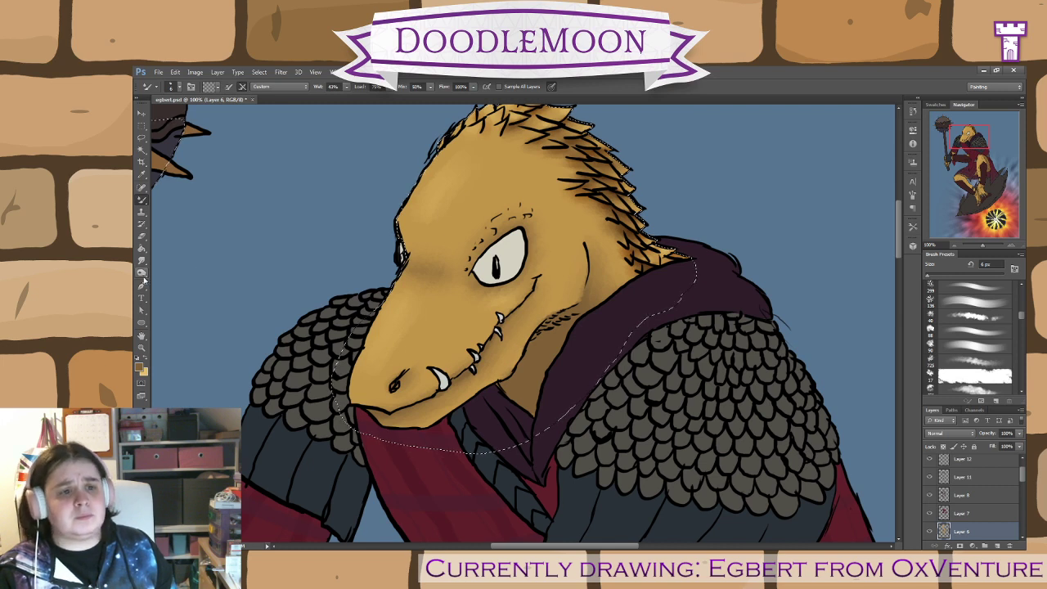
mouse_move(507, 386)
left_mouse_down()
mouse_move(546, 333)
mouse_move(572, 323)
mouse_move(541, 343)
mouse_move(579, 321)
mouse_move(538, 343)
mouse_move(554, 332)
mouse_move(499, 393)
mouse_move(522, 371)
mouse_move(513, 385)
mouse_move(531, 420)
mouse_move(568, 334)
left_mouse_up()
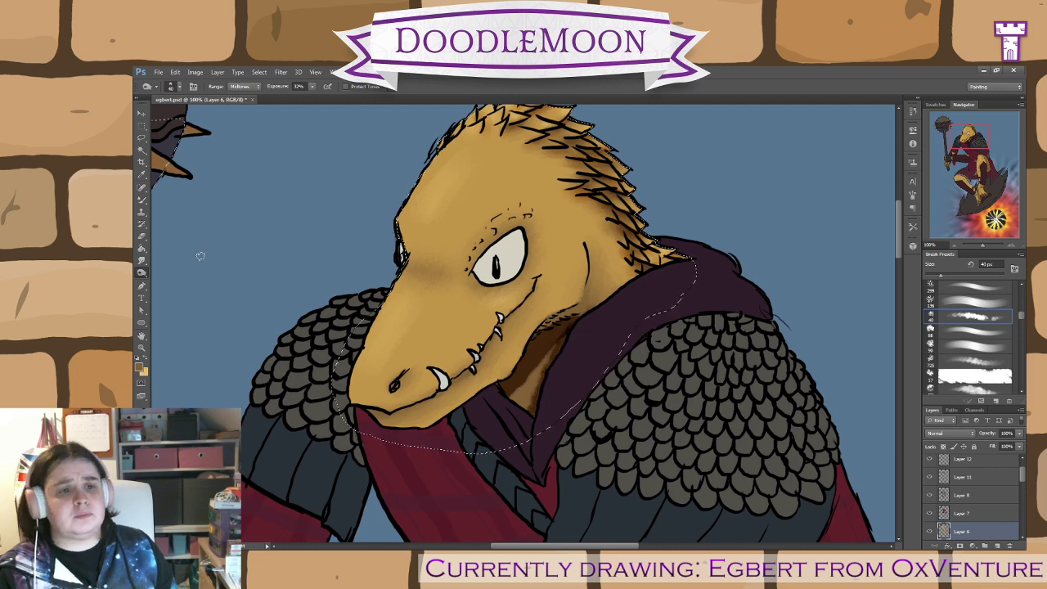
key("b")
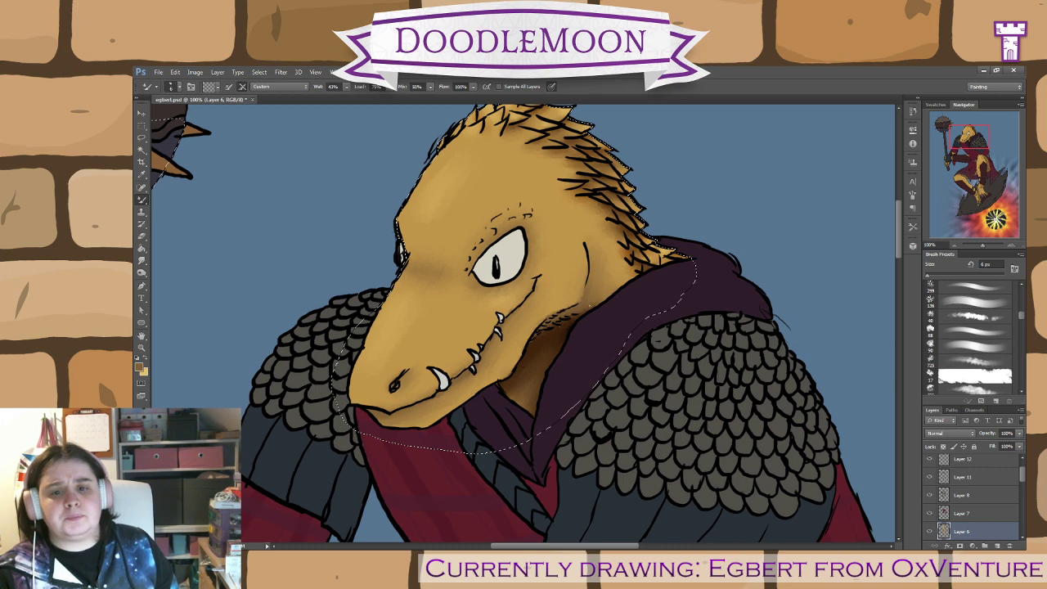
- Burn darker shading along the mouth line and across the bridge of the snout between the eyes
key("o")
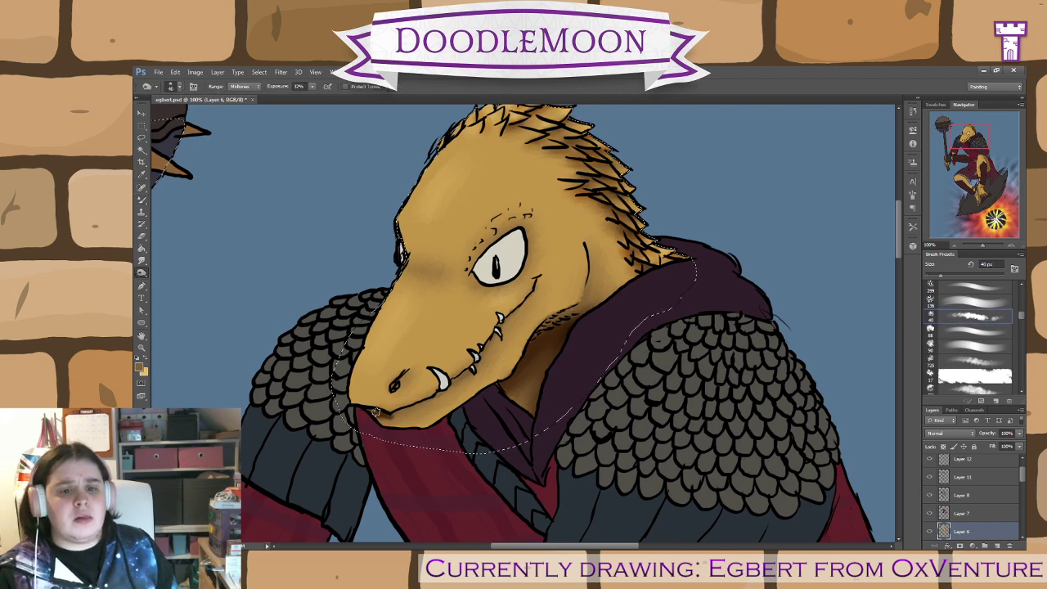
mouse_move(376, 411)
left_mouse_down()
mouse_move(407, 414)
mouse_move(467, 375)
mouse_move(536, 289)
left_mouse_up()
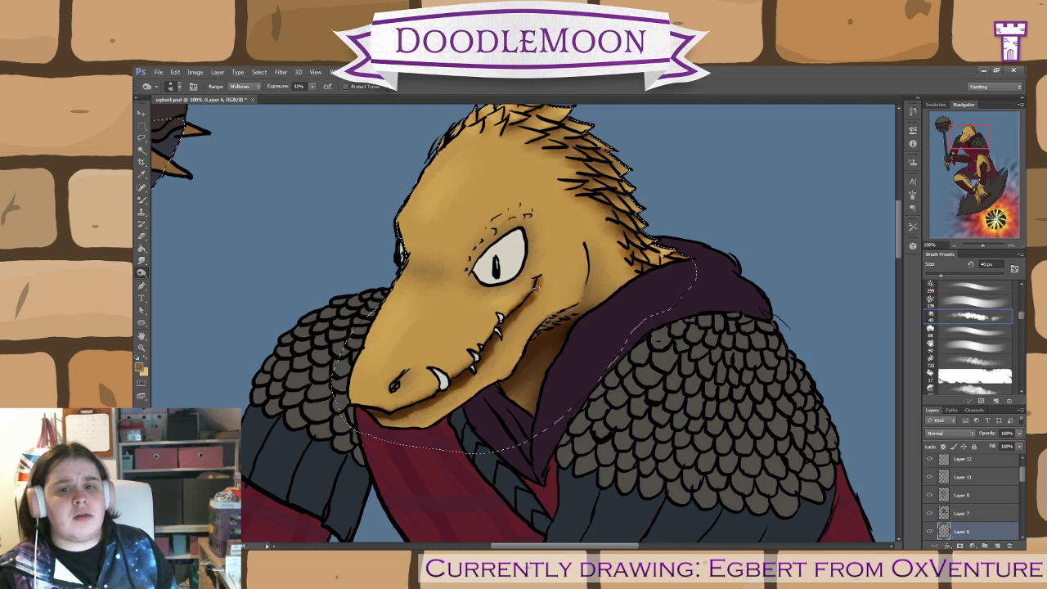
mouse_move(480, 271)
left_mouse_down()
mouse_move(506, 281)
mouse_move(483, 277)
mouse_move(481, 254)
mouse_move(478, 264)
mouse_move(501, 238)
mouse_move(475, 276)
mouse_move(437, 273)
left_mouse_up()
- Blend the burned shading between the eyes and along the mouth with the Mixer Brush, undoing an unwanted stroke
left_click(142, 200)
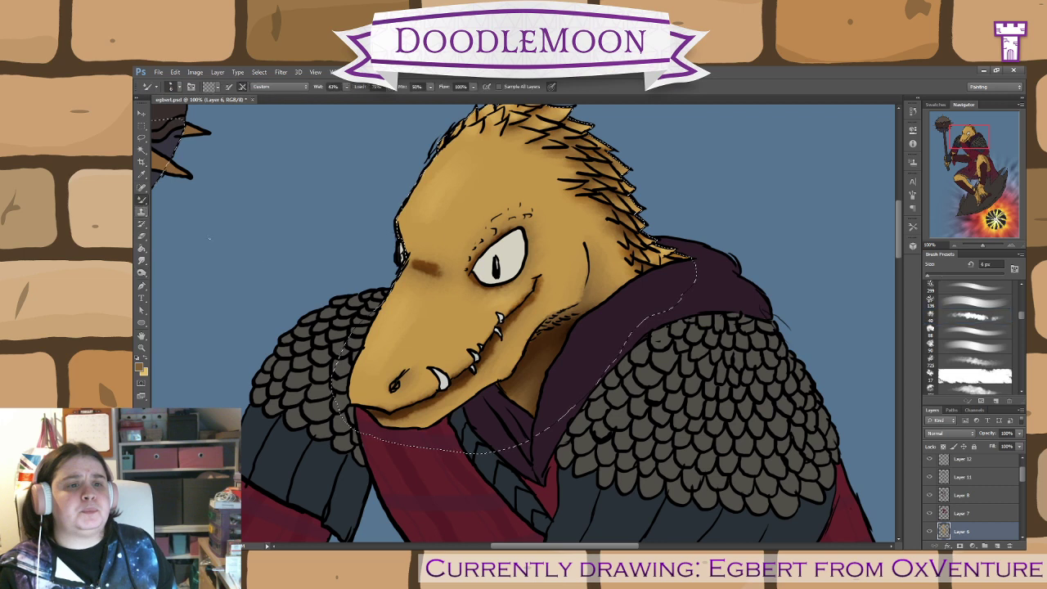
key("b")
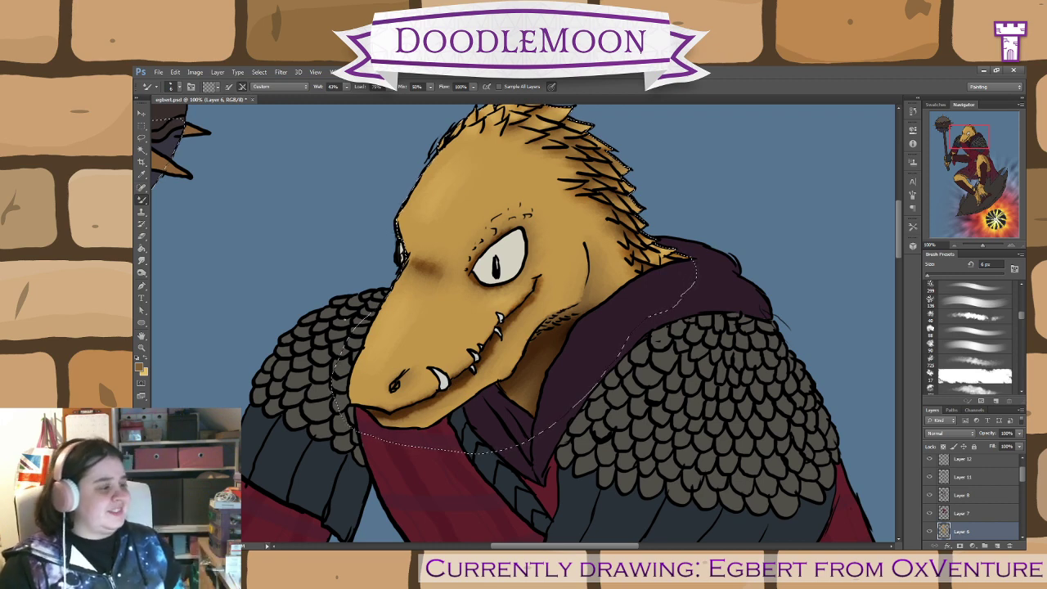
key("ctrl+z")
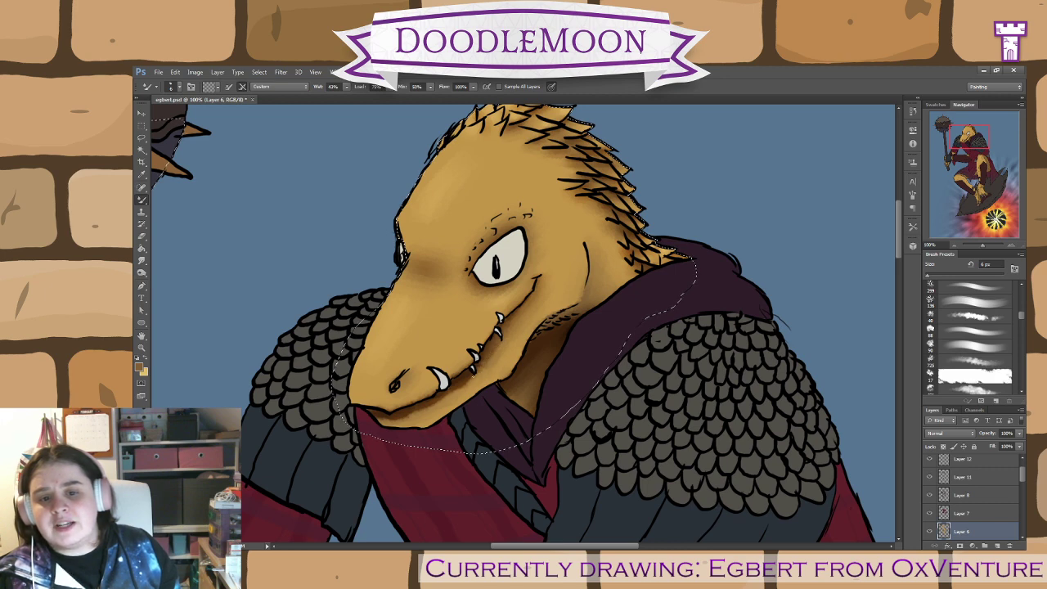
- Blend the burned shading along the mouth line with the Mixer Brush
left_click_drag(472, 379, 495, 359)
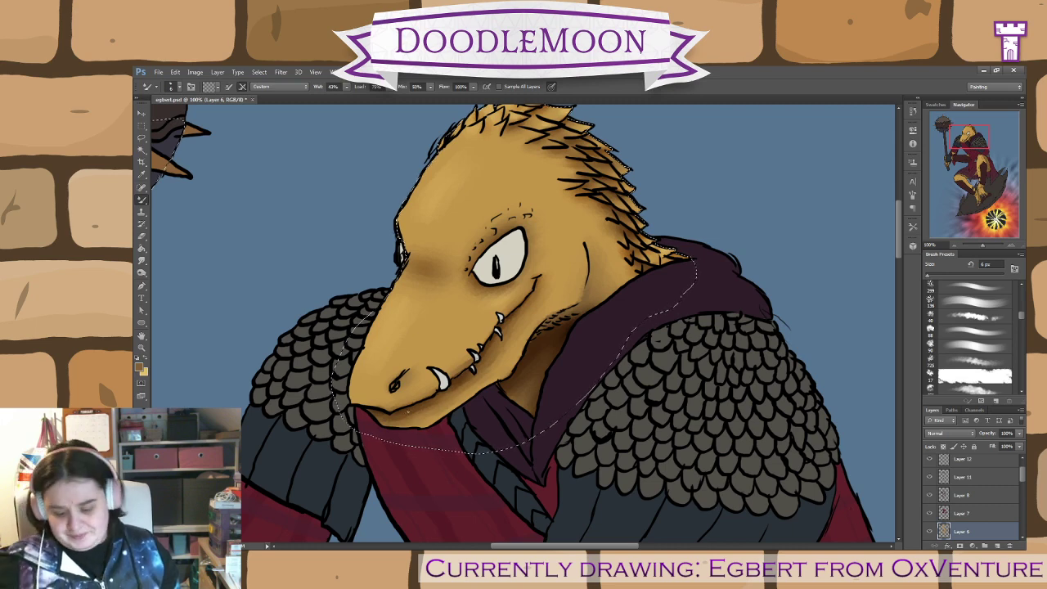
key("ctrl+plus")
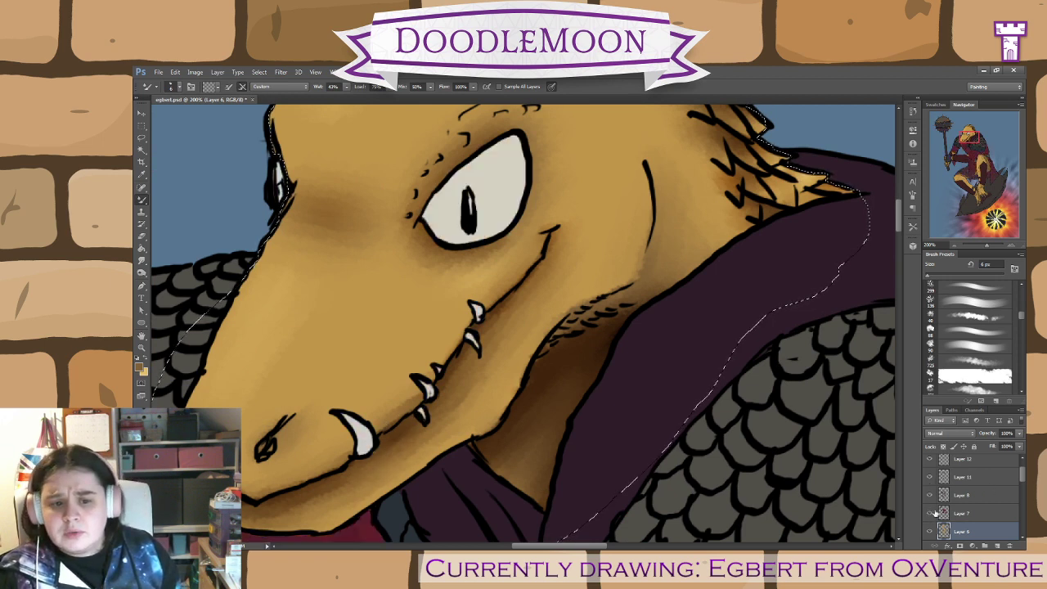
left_click(970, 513)
key("e")
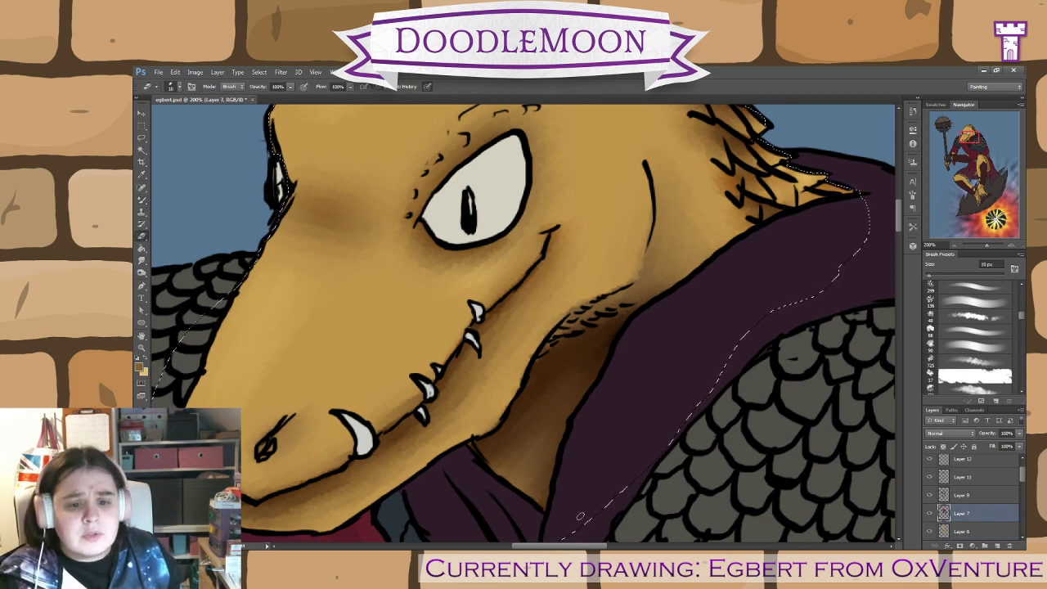
key("alt+bracketleft")
key("b")
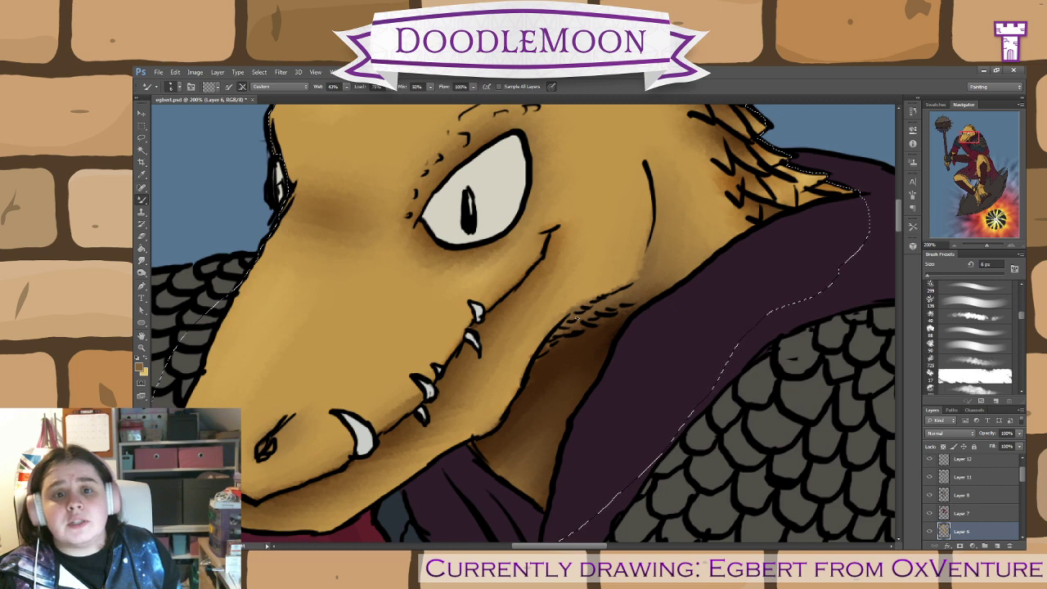
- Select Layer 5 and set up the Brush tool with default black and a solid 15 px preset
scroll(1017, 483, "up", 1)
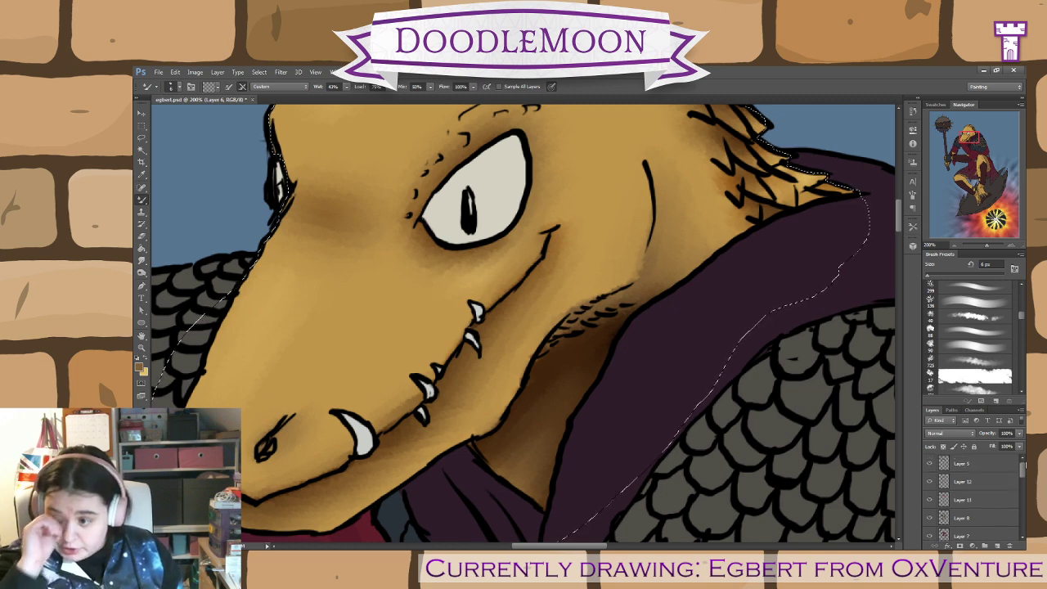
left_click(990, 466)
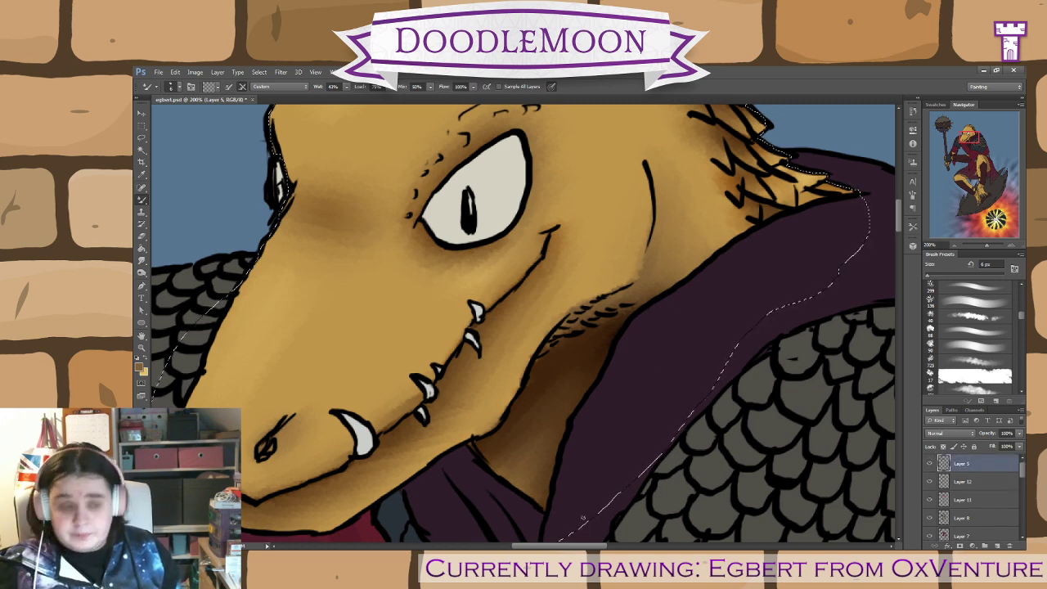
left_click(137, 358)
left_click(184, 204)
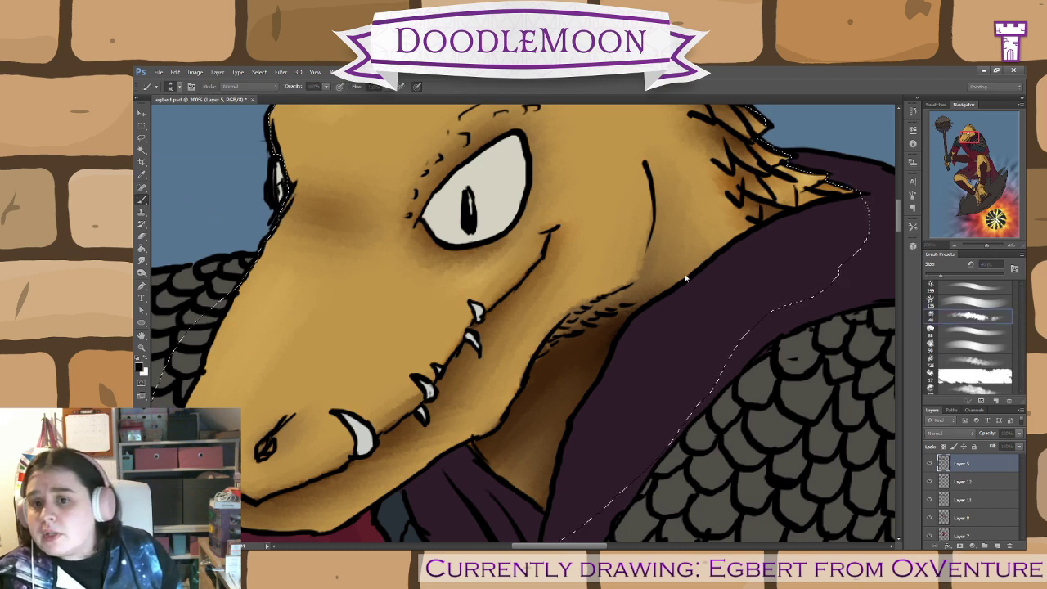
key("Escape")
mouse_move(1021, 326)
left_mouse_down()
mouse_move(1023, 395)
mouse_move(1021, 286)
left_mouse_up()
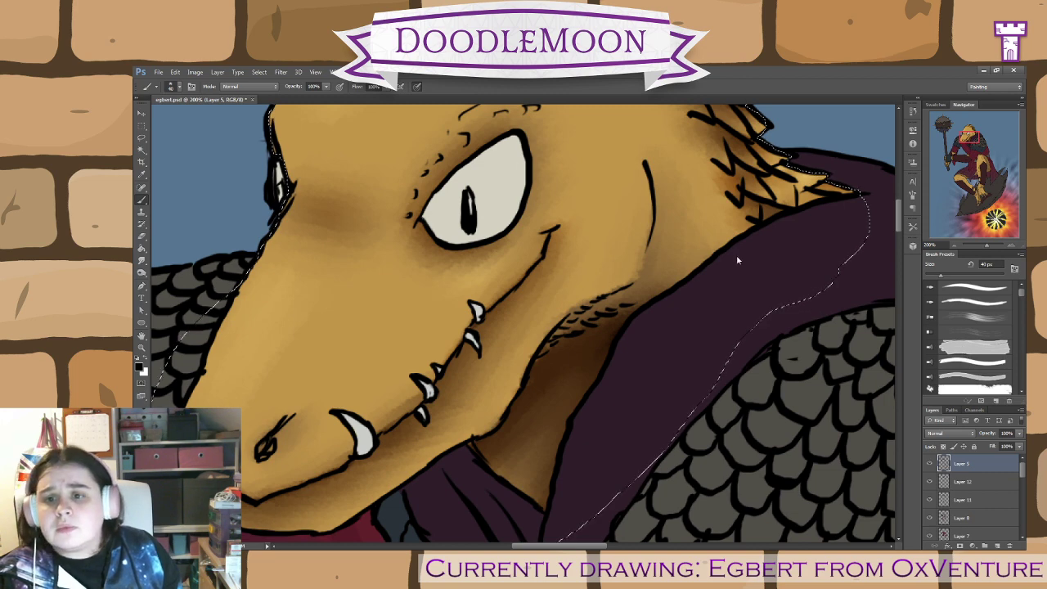
scroll(949, 325, "down", 3)
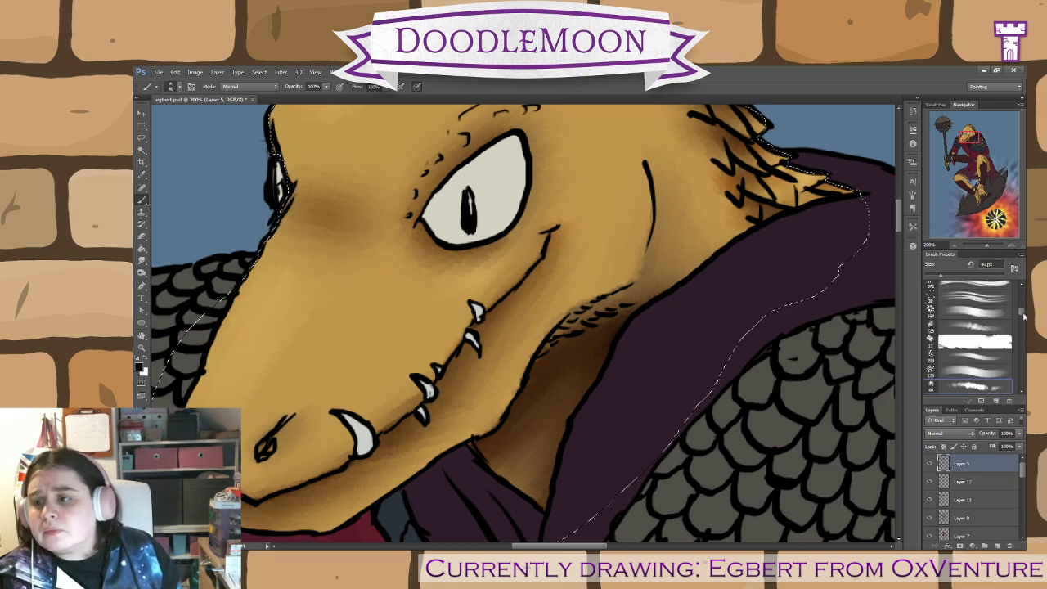
scroll(949, 326, "down", 5)
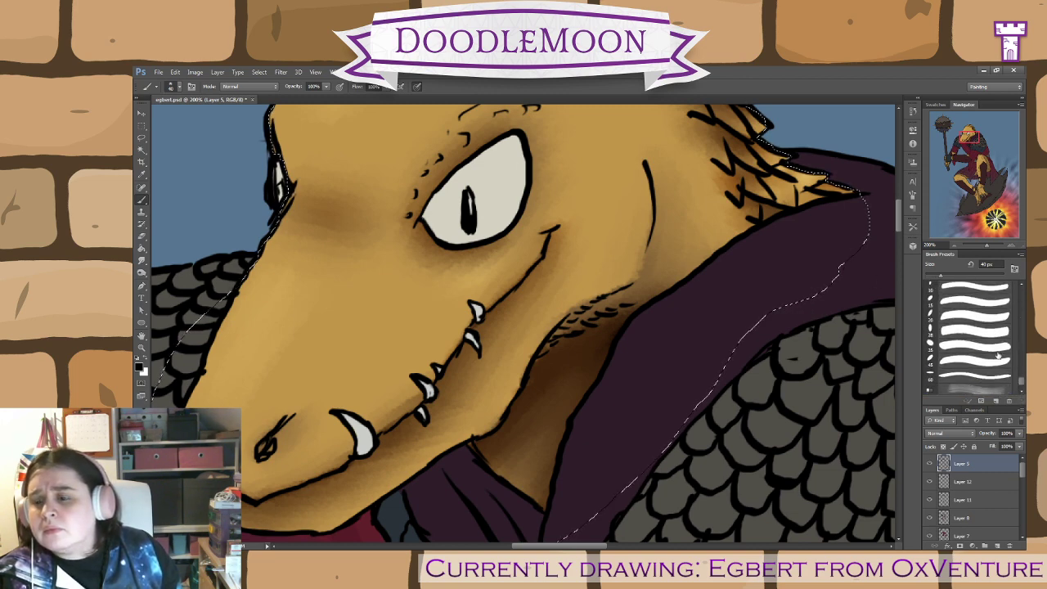
left_click(962, 300)
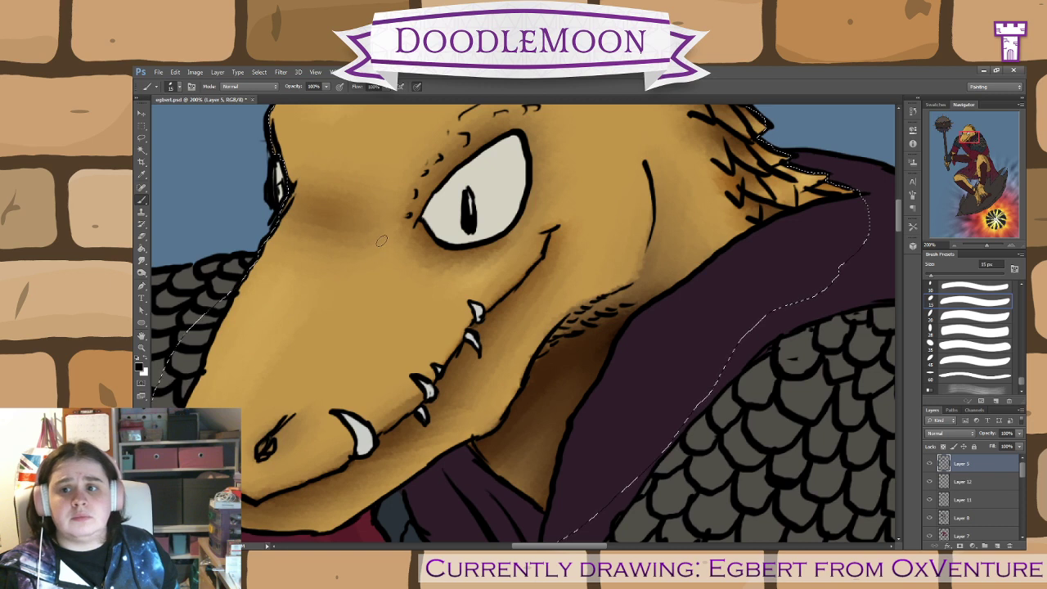
- Draw black curved scale marks from beside the eye down the snout towards the nostril
mouse_move(391, 235)
left_mouse_down()
mouse_move(373, 268)
mouse_move(290, 345)
mouse_move(263, 391)
left_mouse_up()
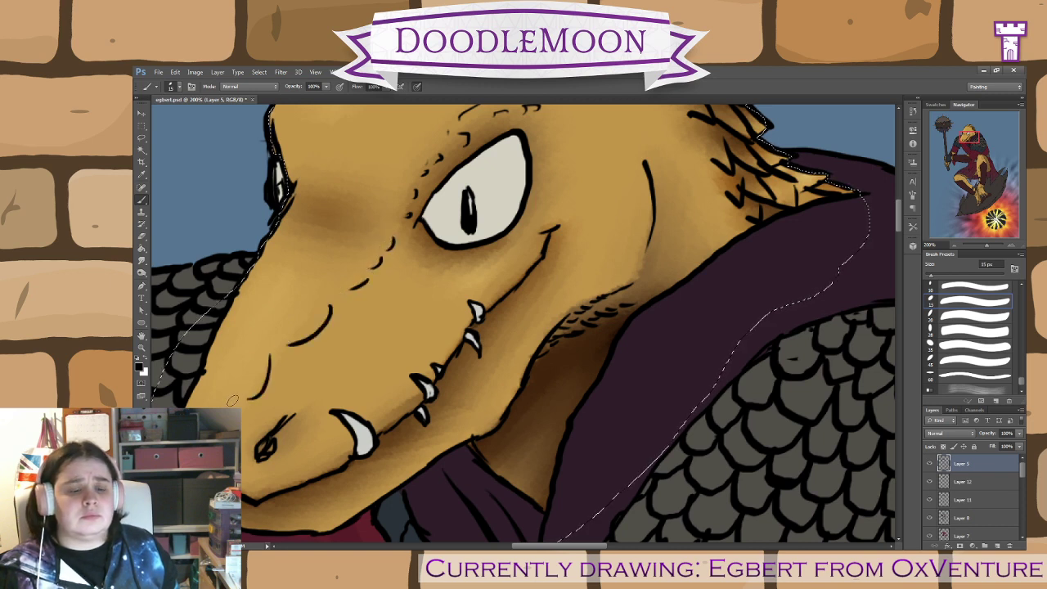
left_click_drag(241, 350, 236, 383)
left_click_drag(224, 362, 215, 383)
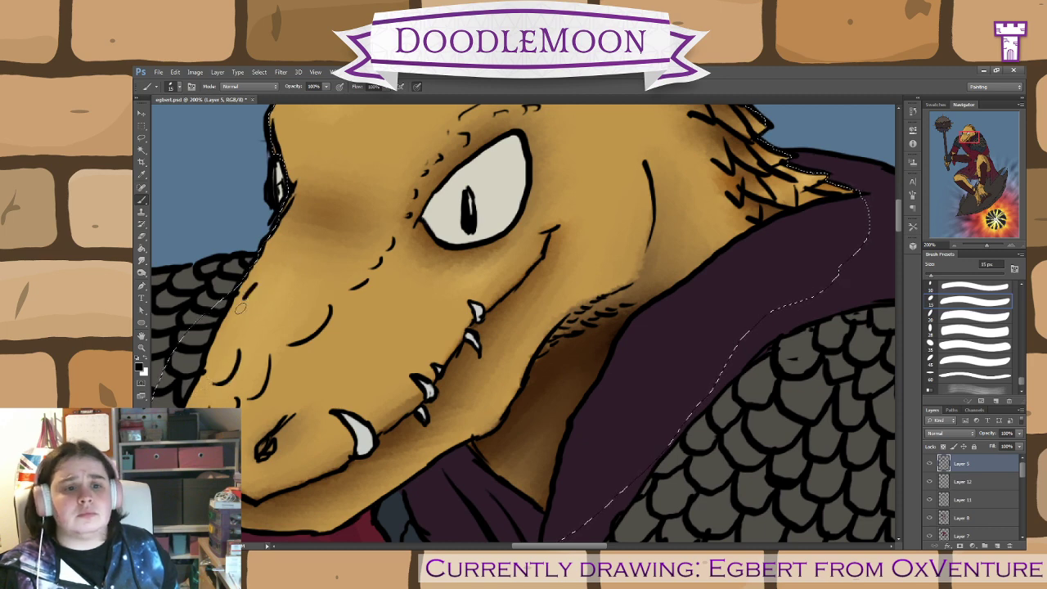
left_click_drag(291, 308, 272, 340)
left_click_drag(283, 316, 264, 339)
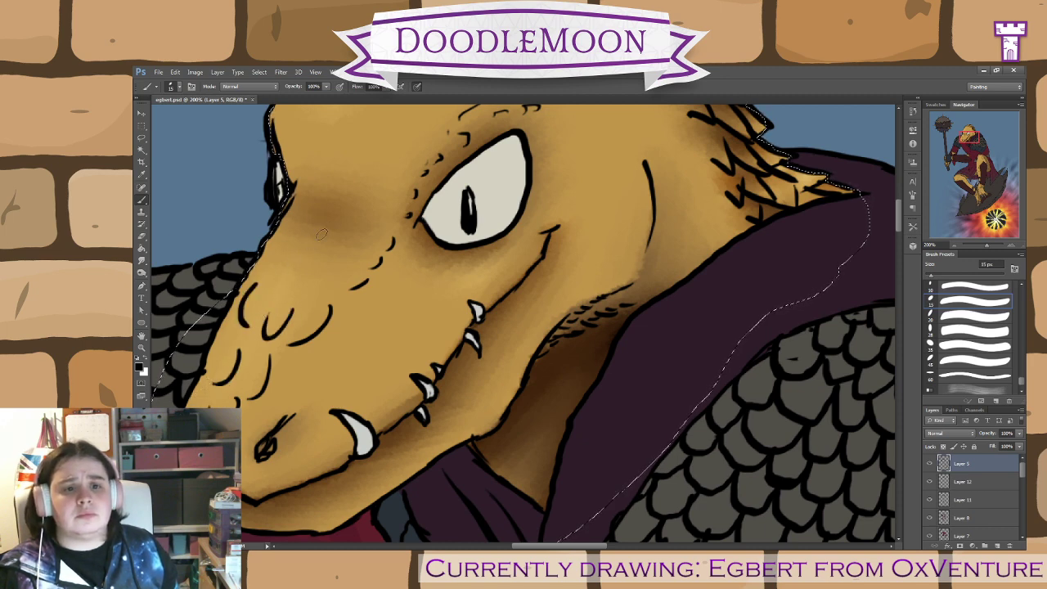
- Add smaller black scale outlines across the bridge of the snout between the eyes
left_click_drag(369, 221, 295, 252)
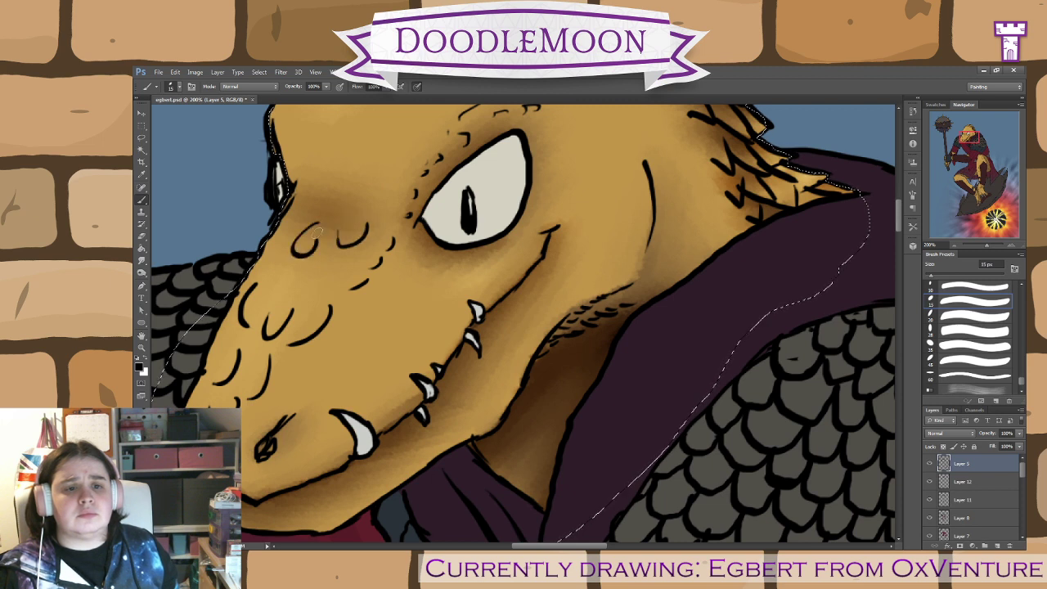
left_click_drag(301, 288, 290, 298)
left_click_drag(352, 252, 342, 264)
mouse_move(334, 269)
left_mouse_down()
mouse_move(321, 281)
mouse_move(342, 273)
left_mouse_up()
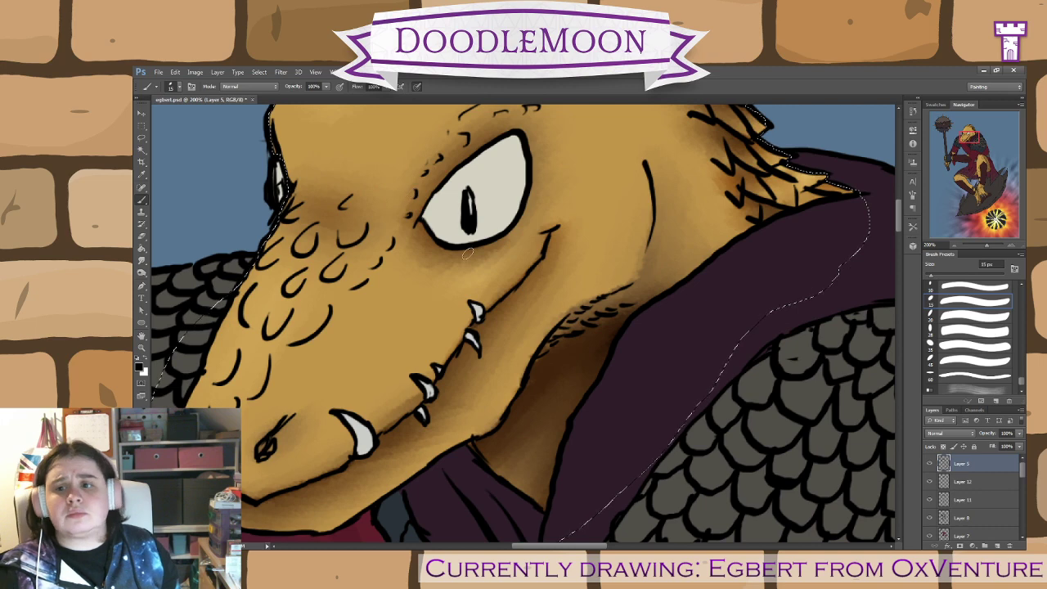
- Draw overlapping black scales along the brow ridge above the near eye
left_click_drag(463, 198, 484, 321)
mouse_move(489, 252)
left_mouse_down()
mouse_move(534, 224)
mouse_move(522, 238)
mouse_move(554, 215)
mouse_move(541, 219)
mouse_move(543, 235)
mouse_move(590, 235)
mouse_move(570, 246)
mouse_move(592, 267)
left_mouse_up()
mouse_move(456, 287)
left_mouse_down()
mouse_move(439, 308)
mouse_move(447, 275)
mouse_move(433, 312)
mouse_move(460, 273)
mouse_move(425, 347)
mouse_move(423, 324)
mouse_move(387, 357)
mouse_move(419, 337)
left_mouse_up()
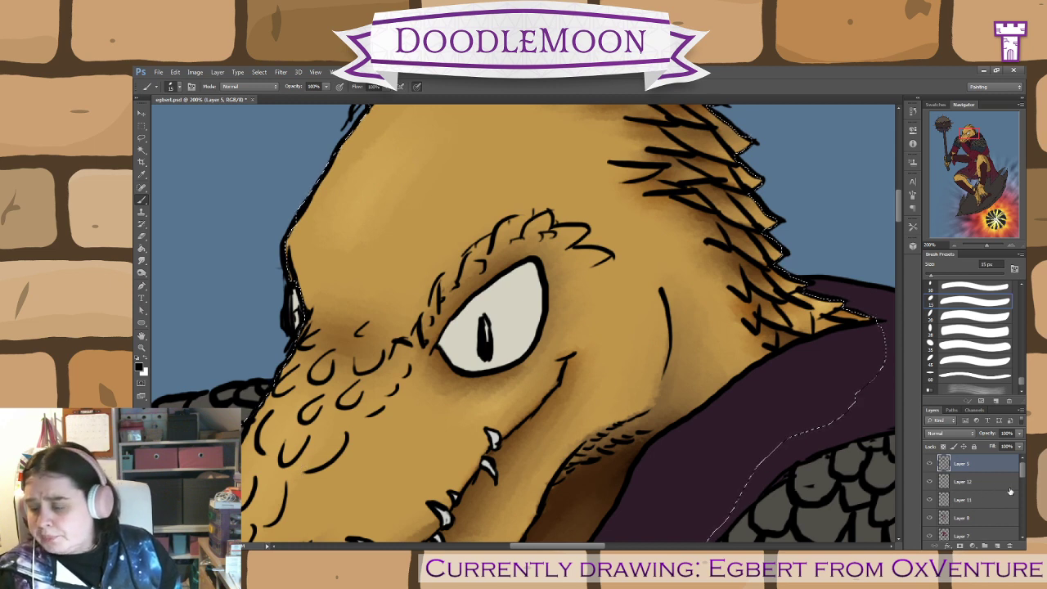
- Burn darker shading around the new snout scales on Layer 6
left_click_drag(1023, 473, 1024, 502)
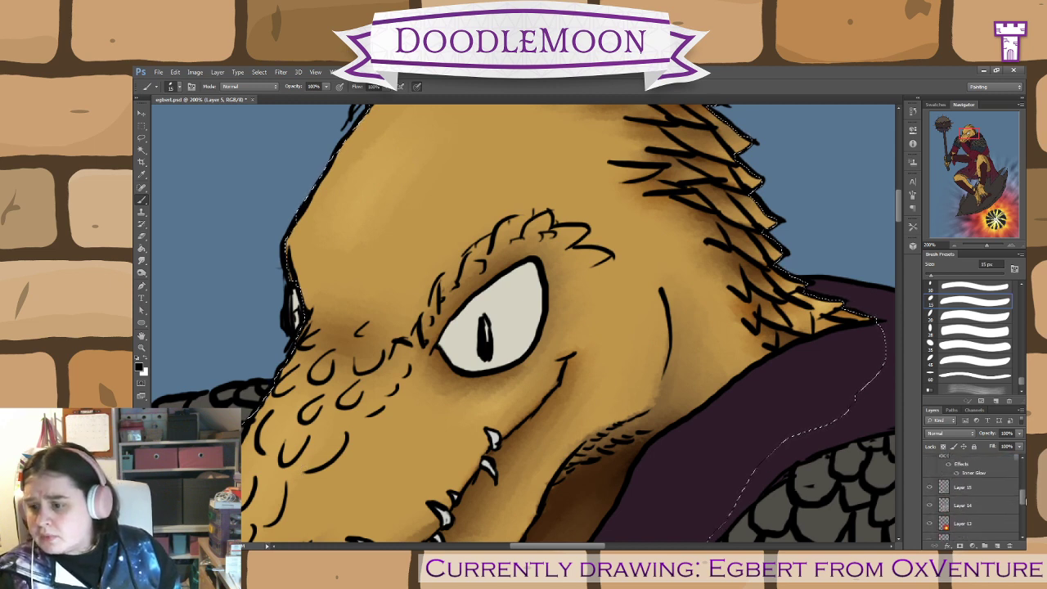
scroll(1023, 497, "up", 3)
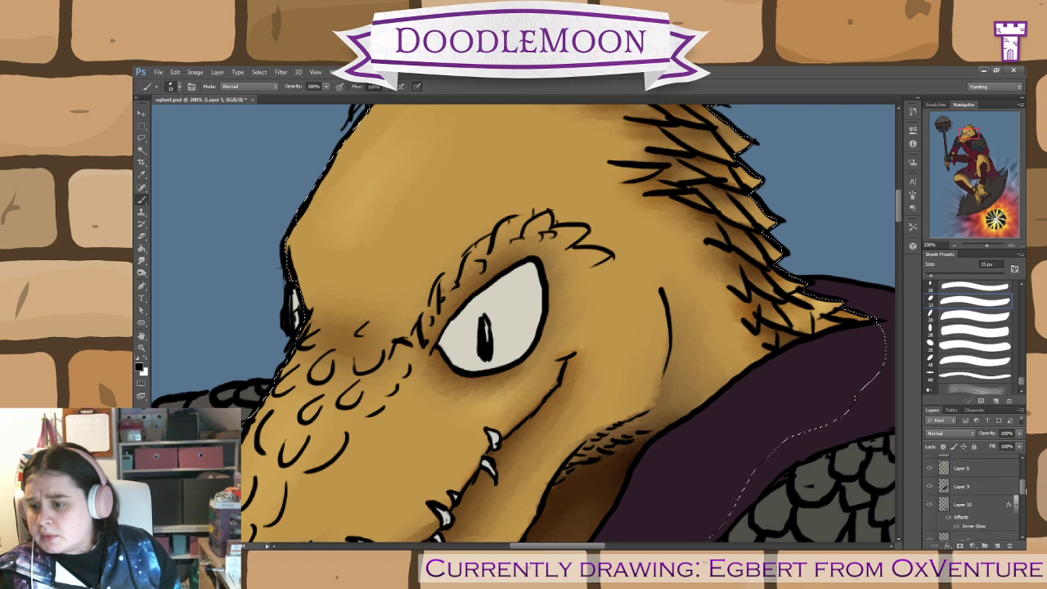
scroll(1021, 491, "up", 1)
left_click(973, 484)
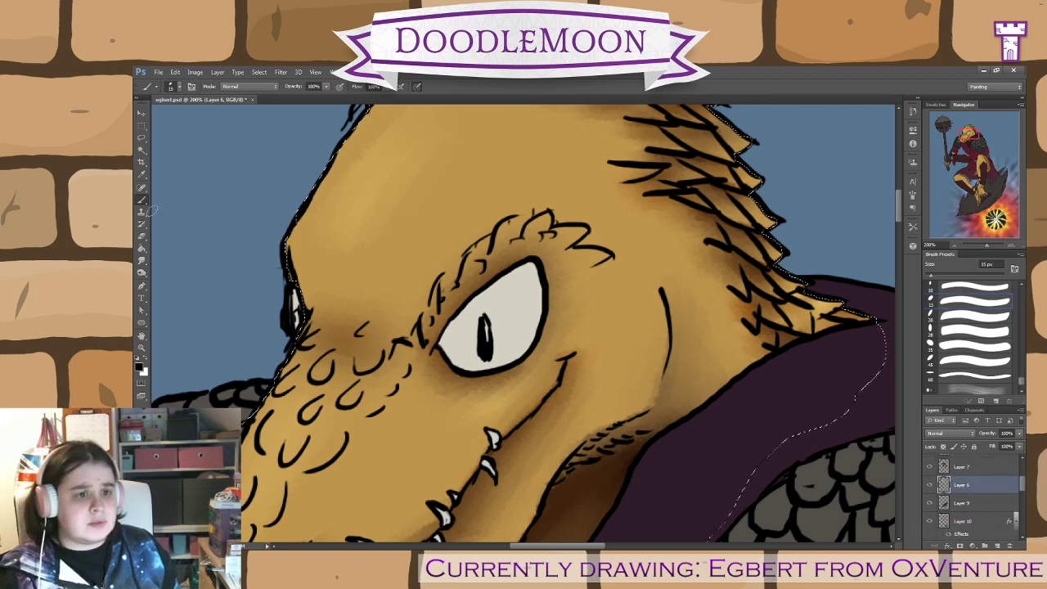
key("shift+b")
key("shift+b")
key("shift+b")
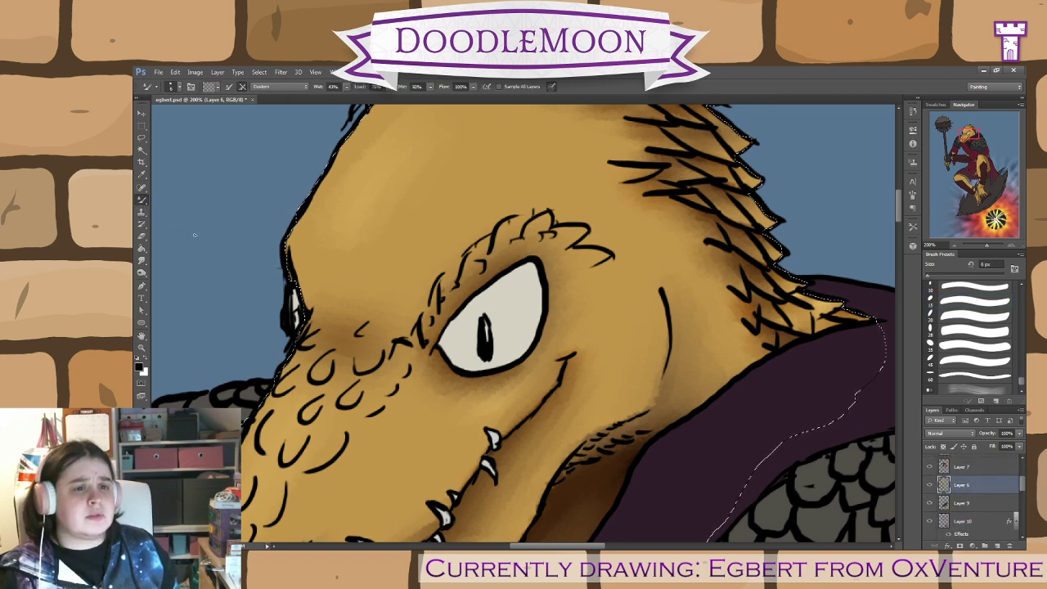
left_click(144, 273)
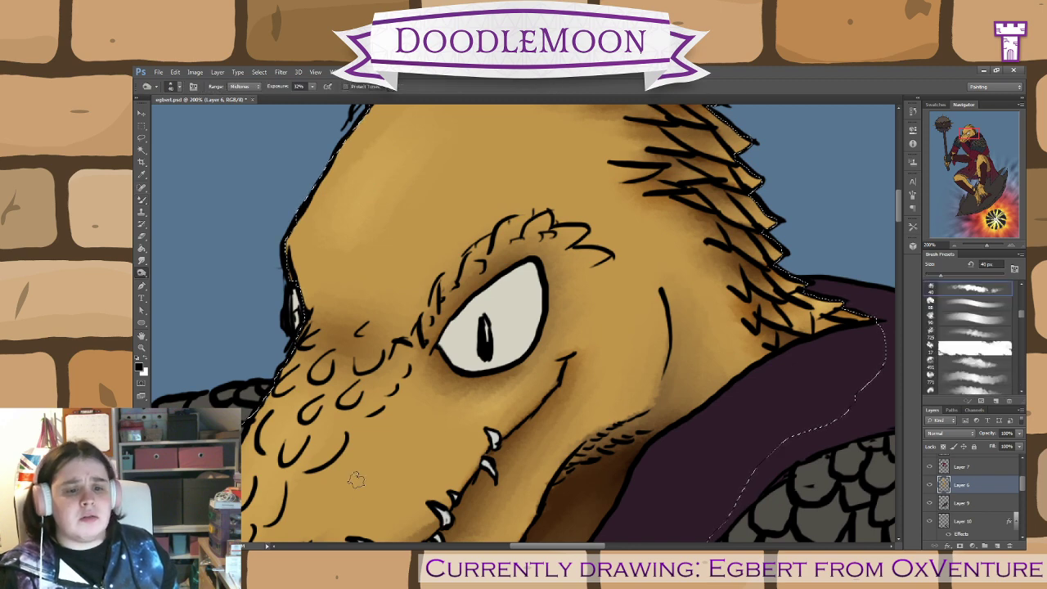
left_click_drag(439, 435, 491, 319)
mouse_move(291, 446)
left_mouse_down()
mouse_move(274, 472)
mouse_move(325, 419)
mouse_move(309, 436)
mouse_move(339, 381)
mouse_move(397, 335)
mouse_move(343, 369)
mouse_move(351, 331)
mouse_move(314, 364)
mouse_move(315, 381)
mouse_move(282, 397)
mouse_move(249, 438)
left_mouse_up()
mouse_move(331, 344)
left_mouse_down()
mouse_move(318, 324)
mouse_move(327, 333)
mouse_move(380, 255)
mouse_move(392, 282)
mouse_move(427, 278)
left_mouse_up()
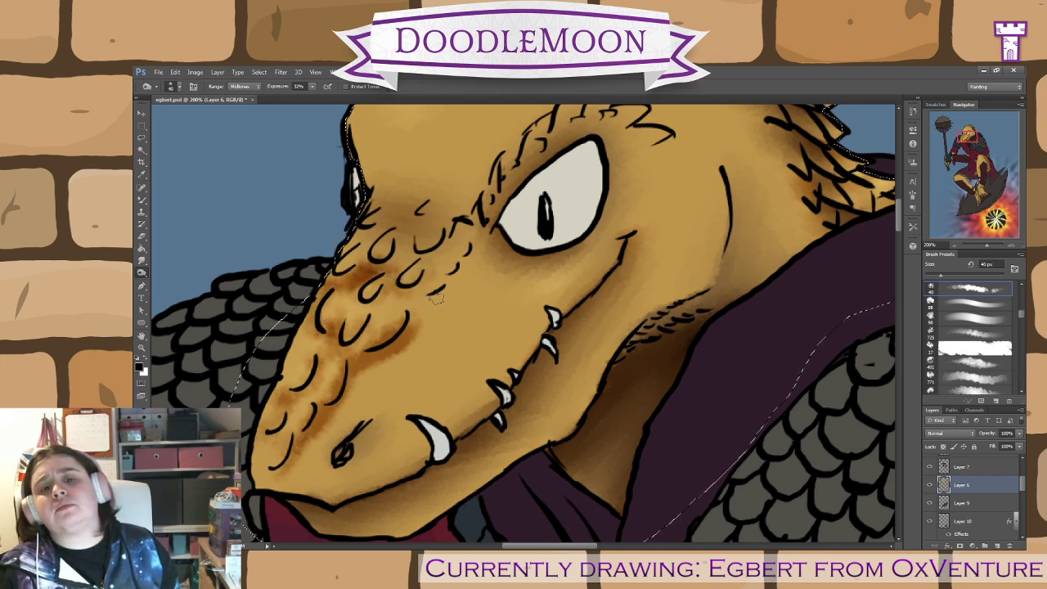
- Burn darker shading around the brow ridge scales and between the eyes
key("space")
left_click_drag(580, 273, 472, 389)
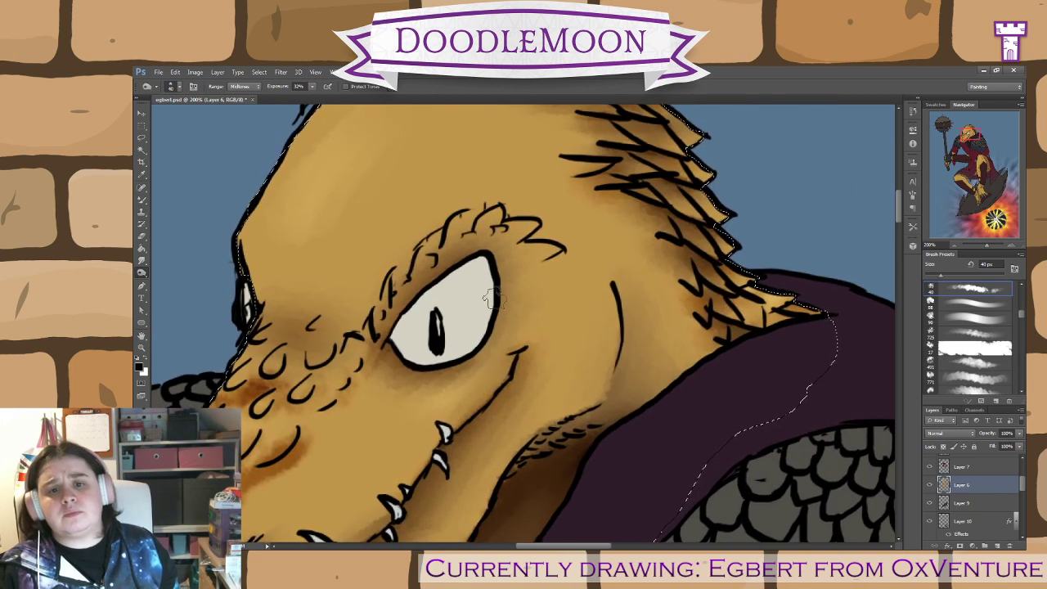
mouse_move(532, 214)
left_mouse_down()
mouse_move(458, 222)
mouse_move(417, 274)
left_mouse_up()
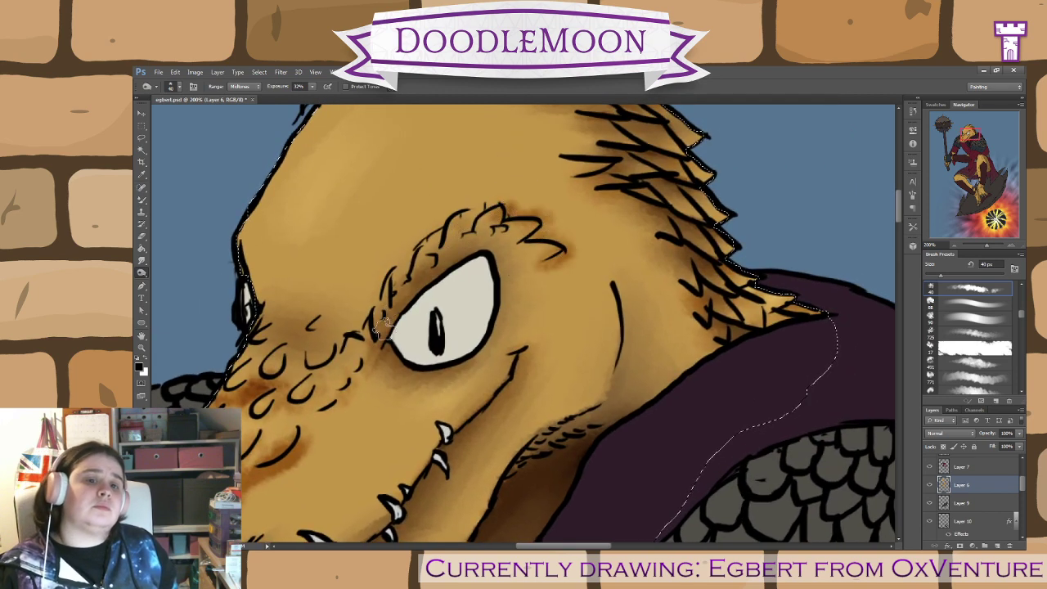
mouse_move(348, 337)
left_mouse_down()
mouse_move(270, 372)
mouse_move(253, 352)
mouse_move(312, 337)
left_mouse_up()
- Blend the burned shading around the brow and snout scales with the Mixer Brush
left_click(140, 204)
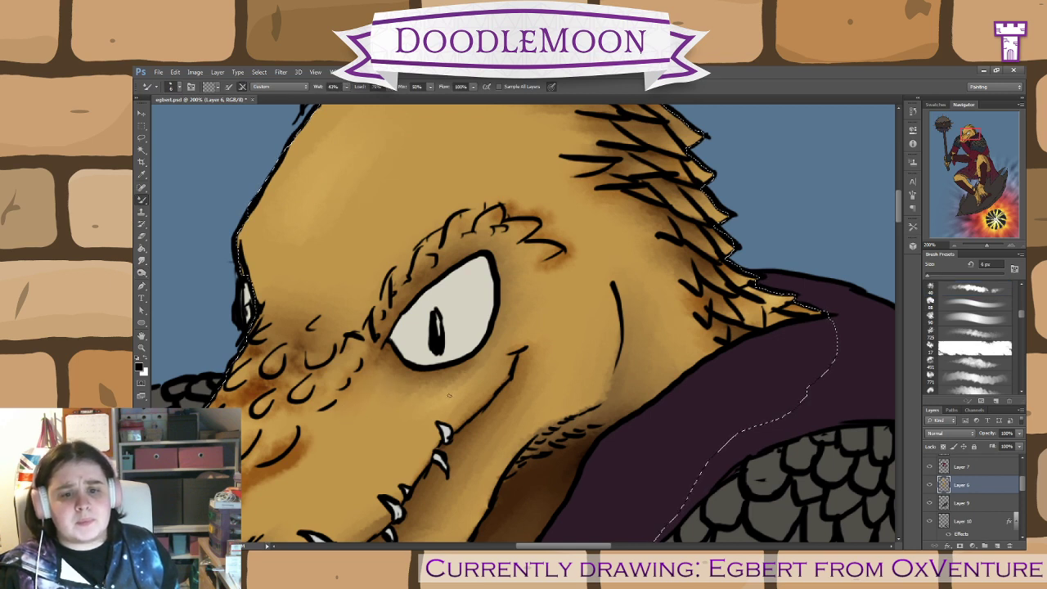
left_click_drag(410, 389, 482, 362)
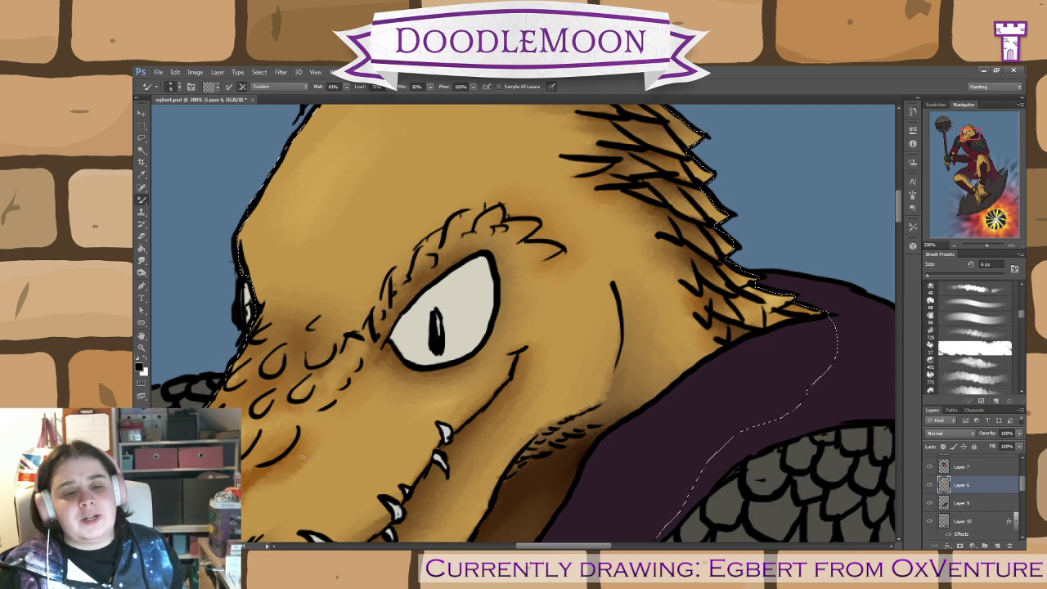
mouse_move(259, 490)
left_mouse_down()
mouse_move(248, 495)
mouse_move(257, 497)
left_mouse_up()
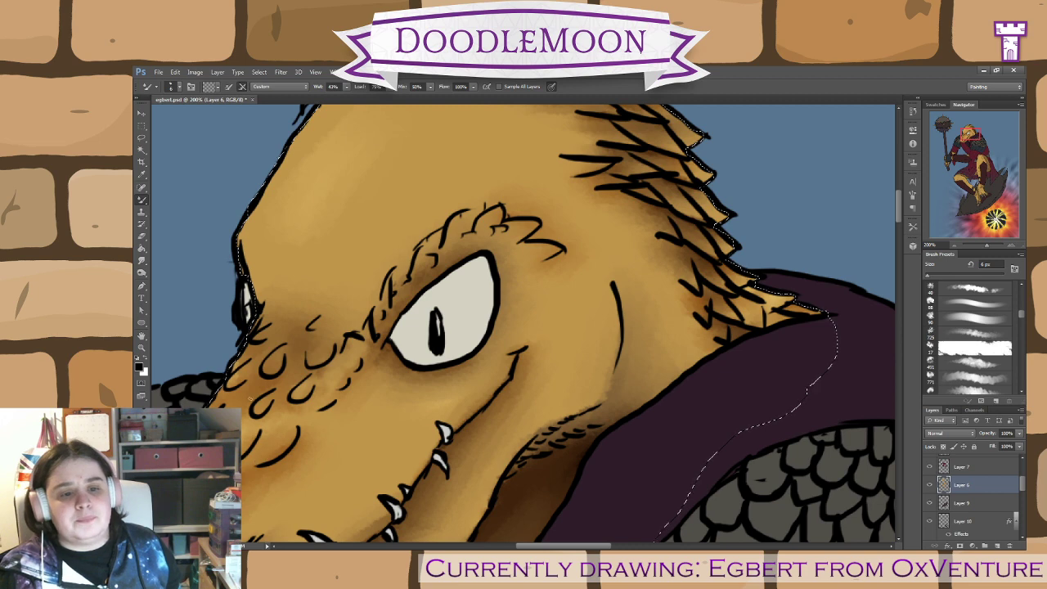
- Burn a darker shadow at the nostril and soften it with the Mixer Brush
left_click_drag(344, 440, 428, 297)
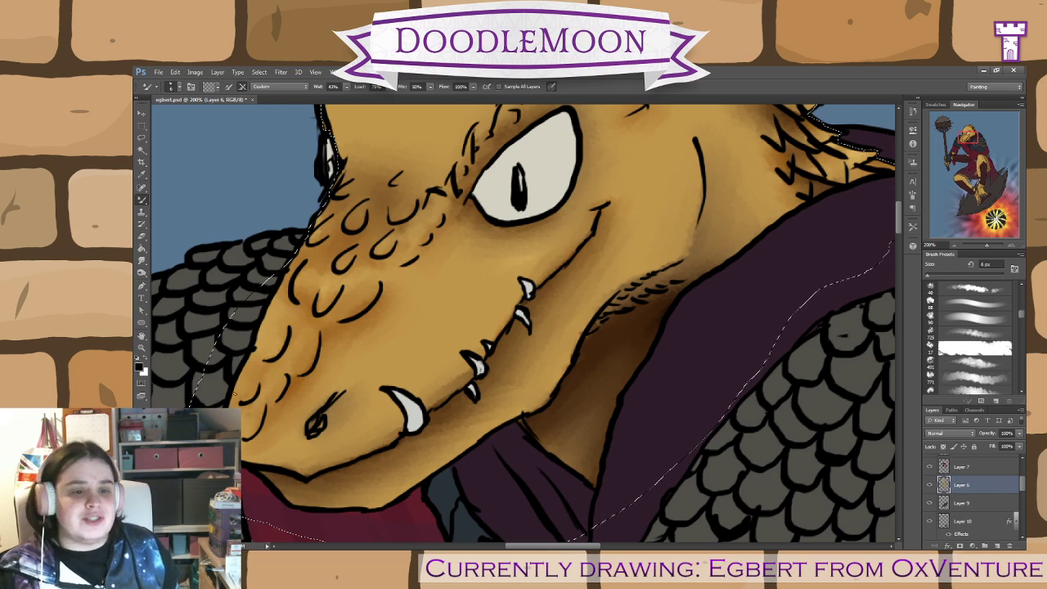
left_click(141, 273)
left_click_drag(317, 426, 324, 421)
key("b")
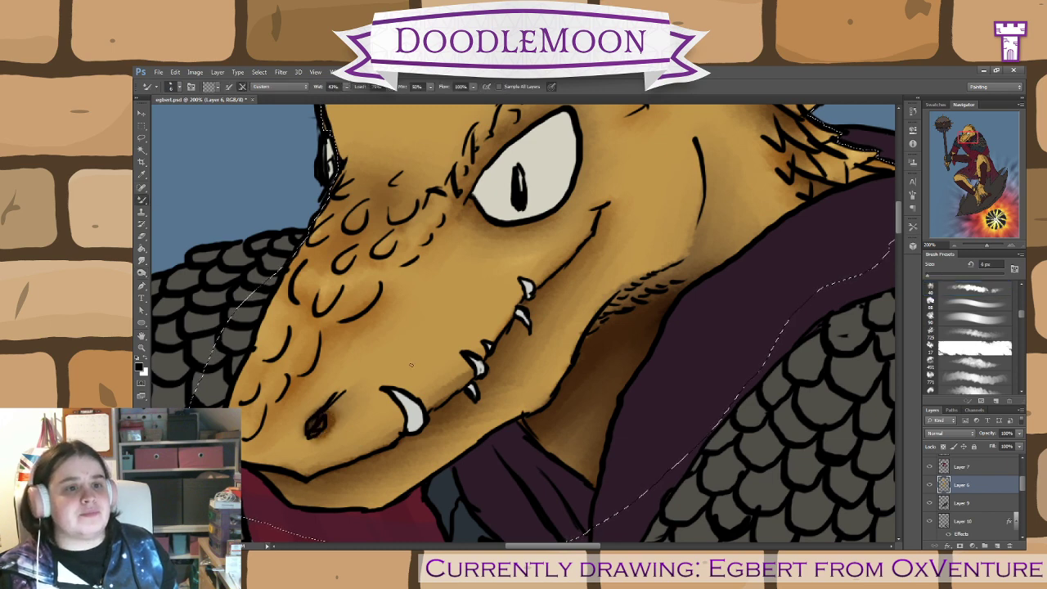
mouse_move(333, 420)
left_mouse_down()
mouse_move(328, 432)
mouse_move(318, 425)
left_mouse_up()
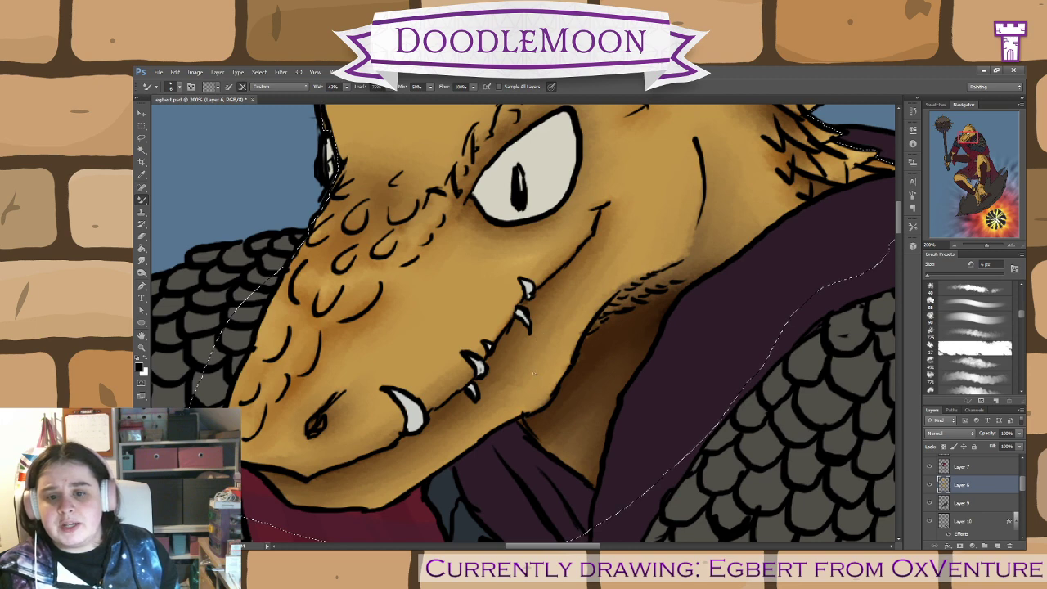
- Dodge a highlight onto the cheek behind the eye on Layer 6 using a 40 px textured brush preset
left_click_drag(563, 418, 401, 528)
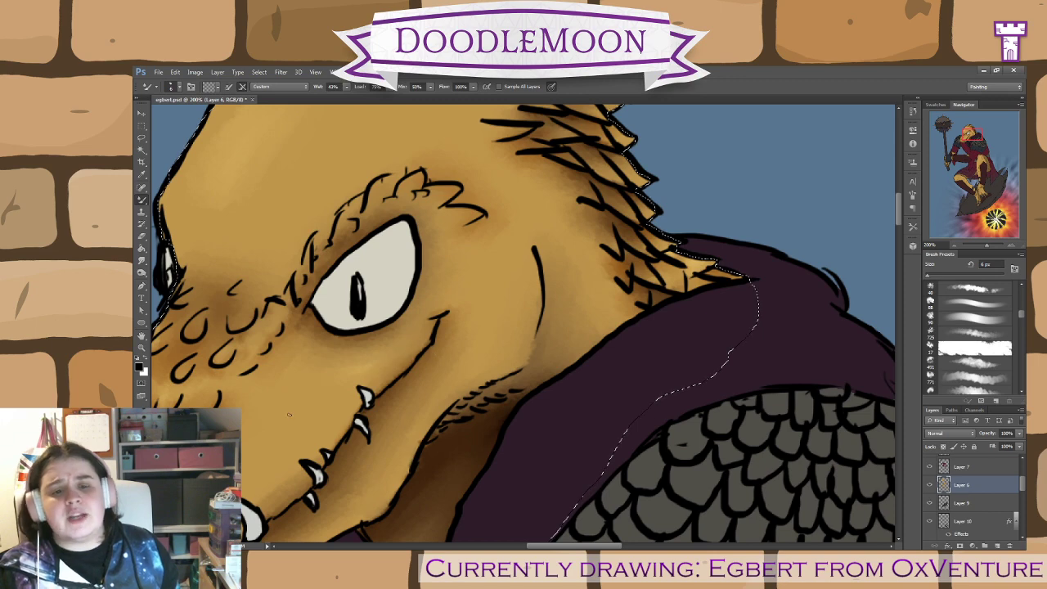
left_click(141, 272)
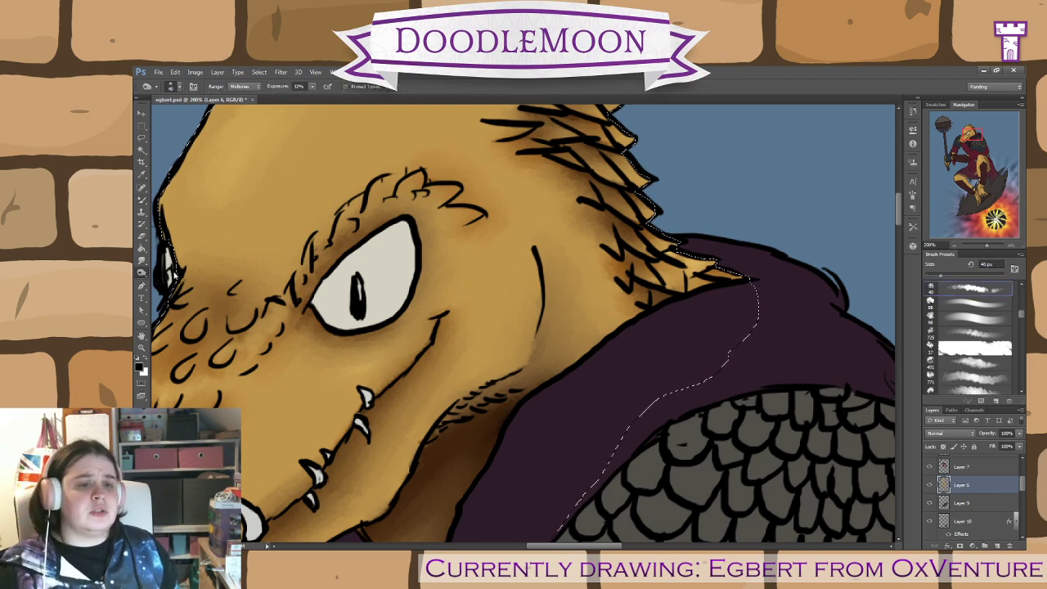
left_click(174, 274)
left_click_drag(1020, 313, 1022, 327)
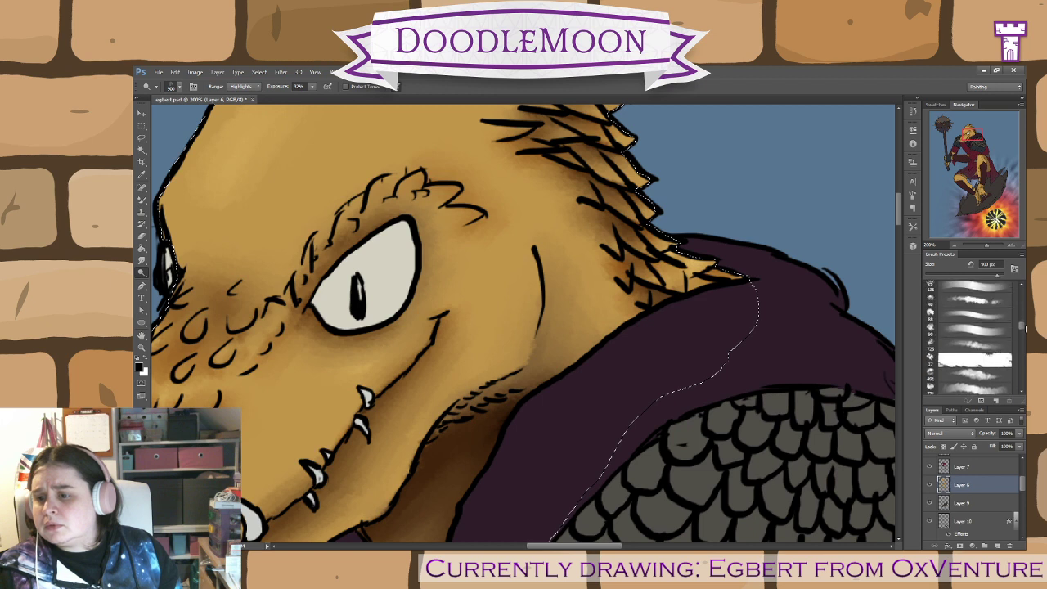
left_click(974, 301)
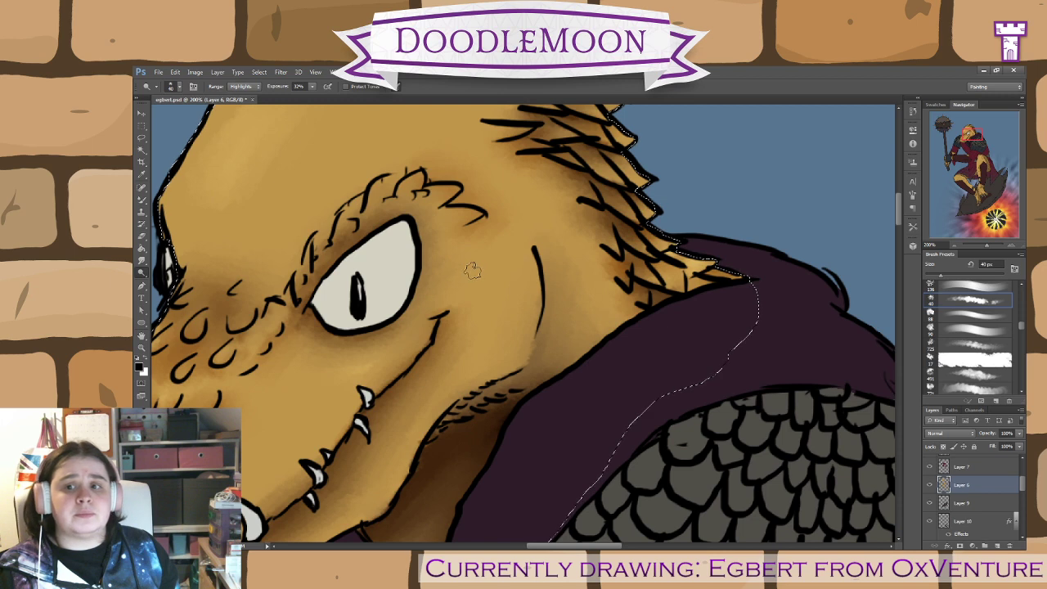
mouse_move(468, 273)
left_mouse_down()
mouse_move(503, 245)
mouse_move(480, 269)
mouse_move(486, 250)
mouse_move(476, 286)
left_mouse_up()
- Blend the dodged cheek highlight into the surrounding skin with the Mixer Brush
left_click(141, 201)
left_click(142, 199)
mouse_move(495, 243)
left_mouse_down()
mouse_move(454, 276)
mouse_move(483, 249)
mouse_move(475, 282)
left_mouse_up()
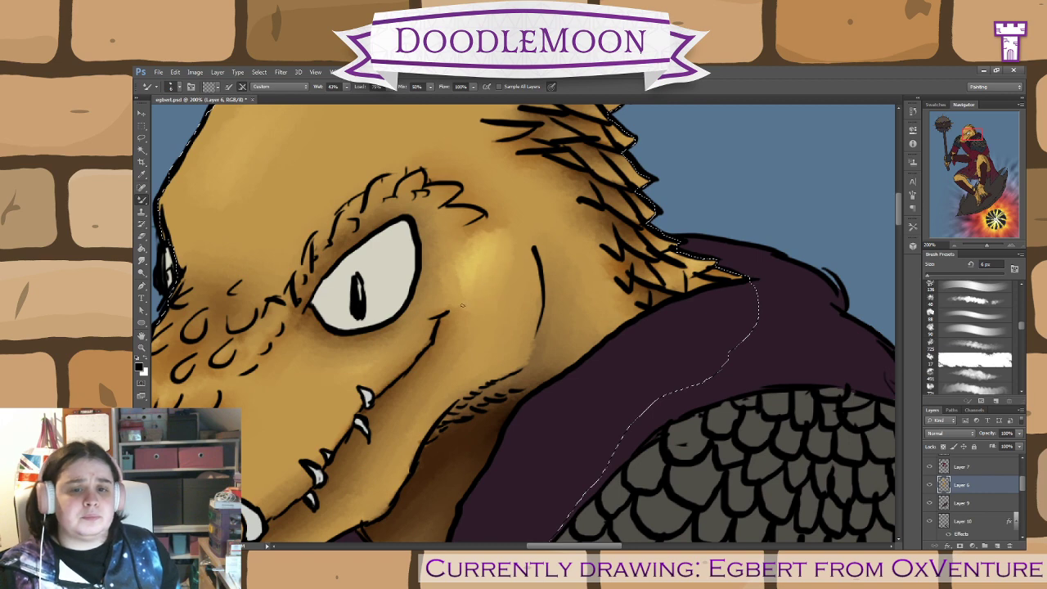
left_click_drag(480, 229, 454, 264)
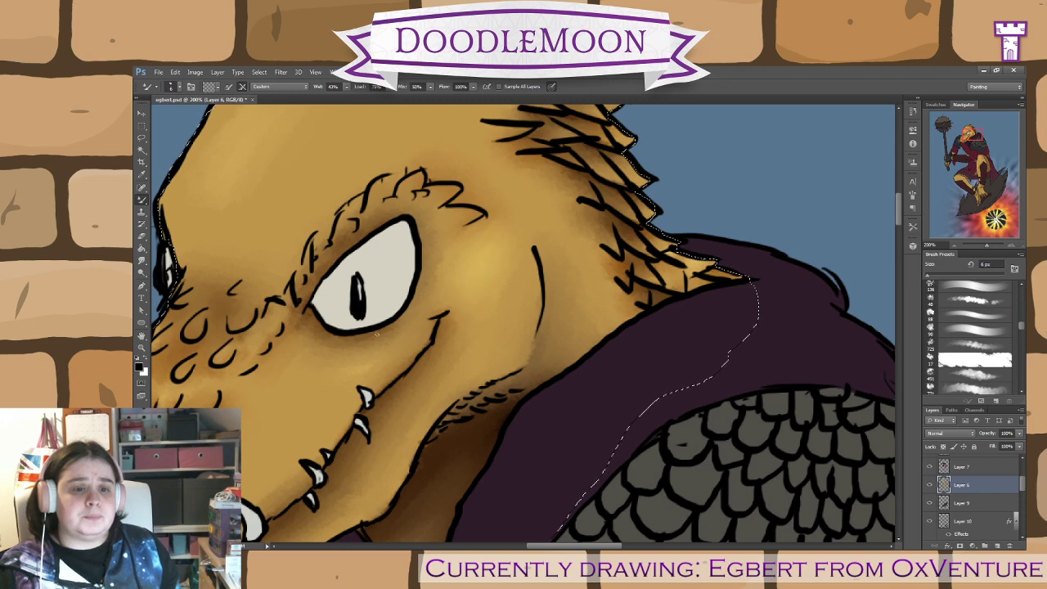
- Dodge bright highlights onto the individual scales along the snout, from the nostril up towards the eyes
mouse_move(477, 402)
left_mouse_down()
mouse_move(549, 329)
mouse_move(673, 283)
mouse_move(705, 289)
left_mouse_up()
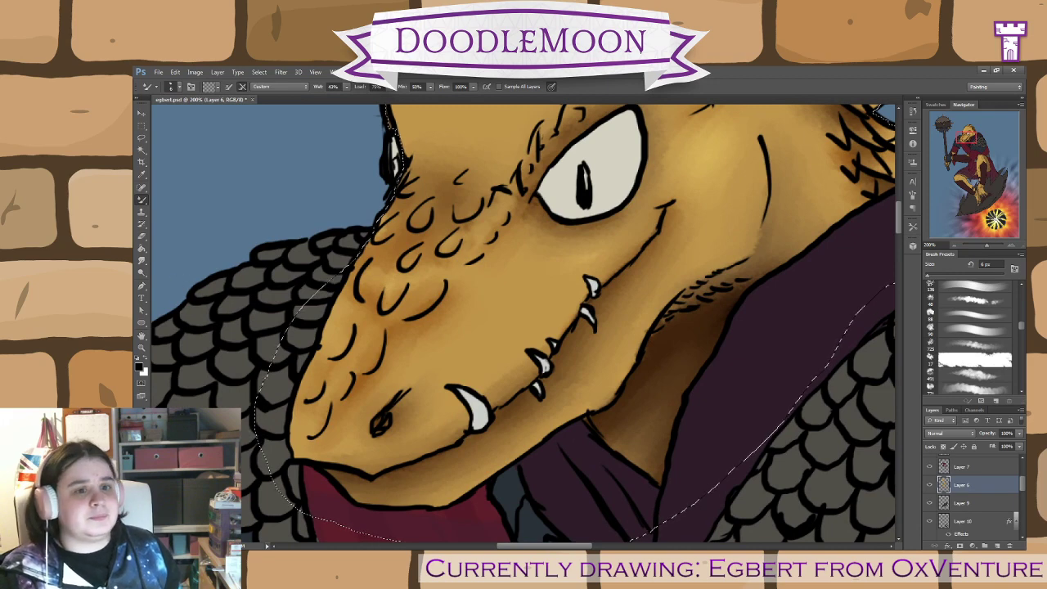
left_click(143, 210)
left_click(141, 200)
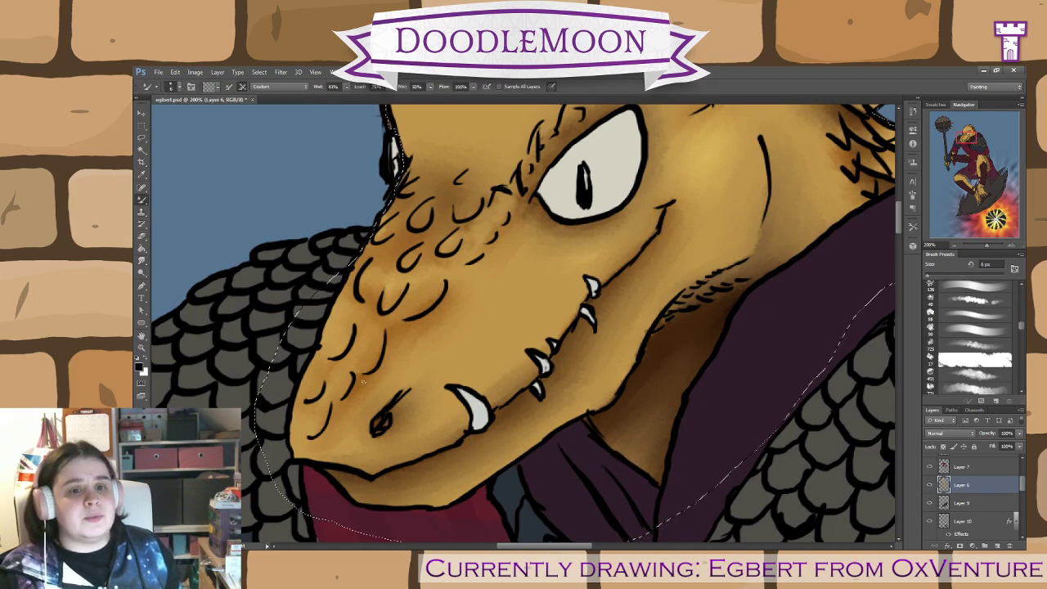
left_click(142, 272)
left_click_drag(320, 416, 318, 434)
mouse_move(323, 383)
left_mouse_down()
mouse_move(374, 360)
mouse_move(377, 346)
mouse_move(354, 329)
mouse_move(335, 341)
mouse_move(375, 281)
mouse_move(425, 301)
mouse_move(444, 241)
mouse_move(454, 241)
mouse_move(407, 261)
mouse_move(384, 232)
mouse_move(393, 223)
mouse_move(435, 212)
mouse_move(423, 212)
mouse_move(475, 256)
left_mouse_up()
left_click_drag(532, 292, 513, 379)
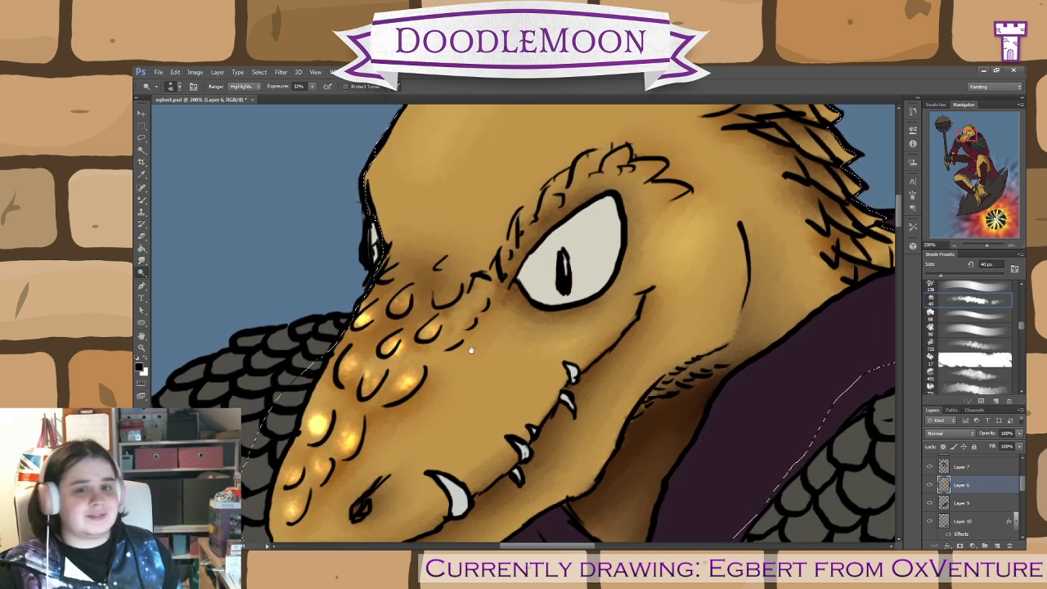
left_click(447, 294)
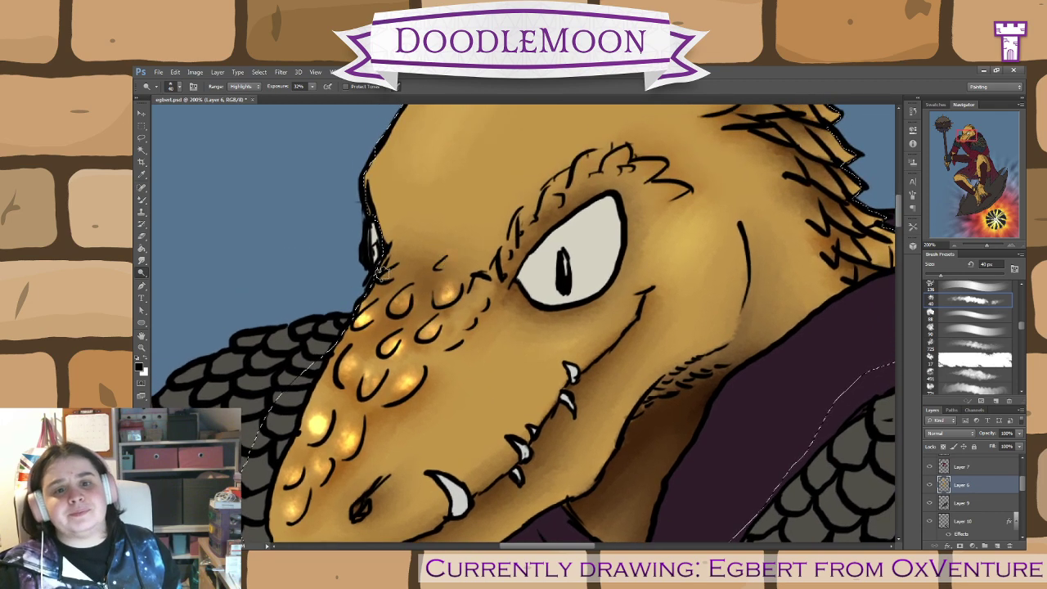
- Dodge highlights onto the scale at the far eye and the scales along the near brow ridge
left_click_drag(385, 274, 391, 270)
left_click_drag(503, 260, 507, 250)
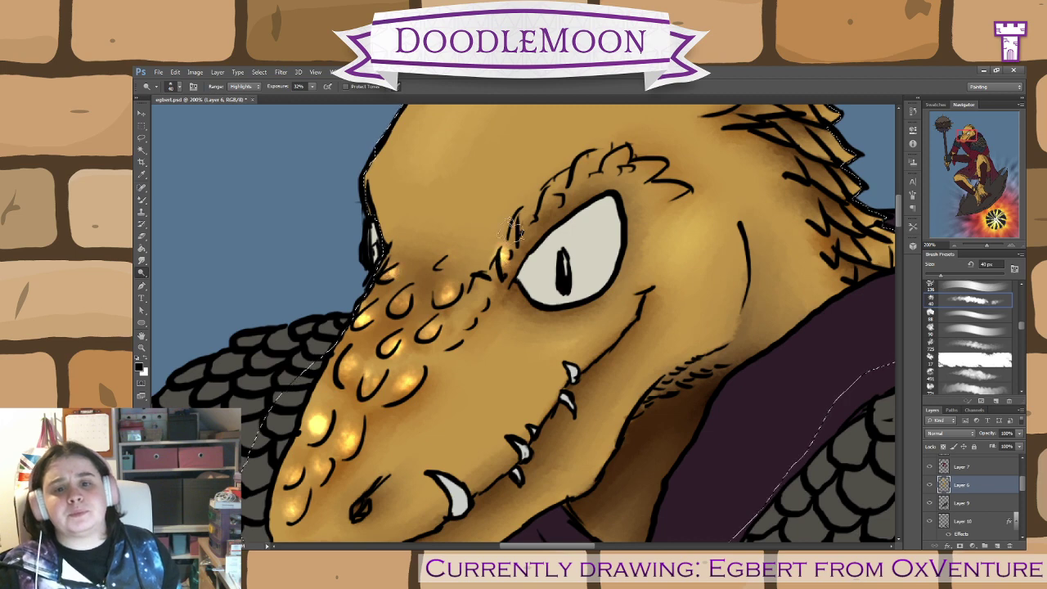
left_click_drag(561, 188, 556, 195)
left_click_drag(561, 192, 450, 264)
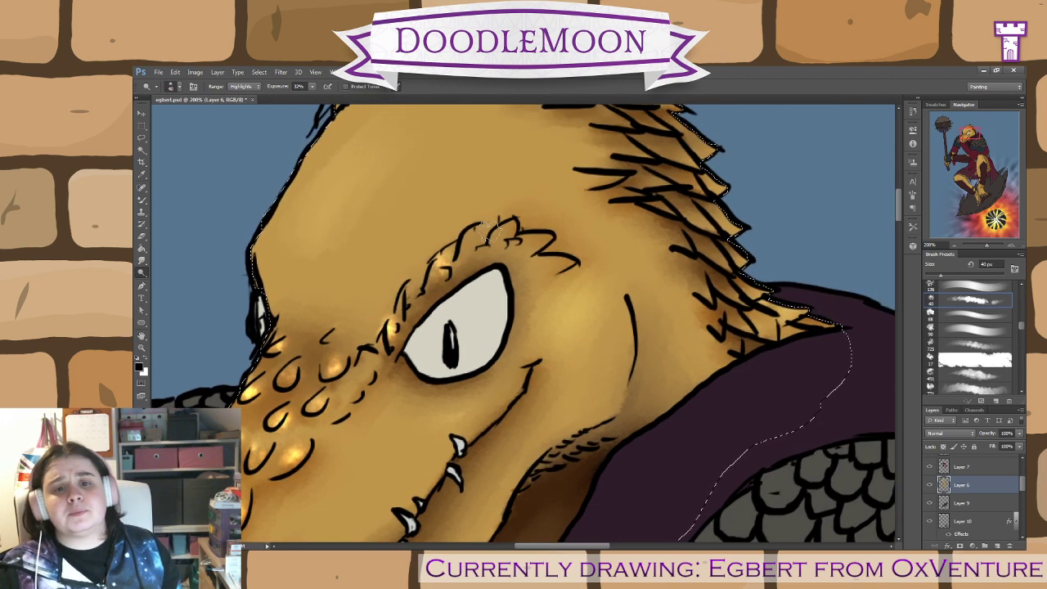
mouse_move(481, 233)
left_mouse_down()
mouse_move(472, 237)
mouse_move(508, 228)
mouse_move(540, 260)
left_mouse_up()
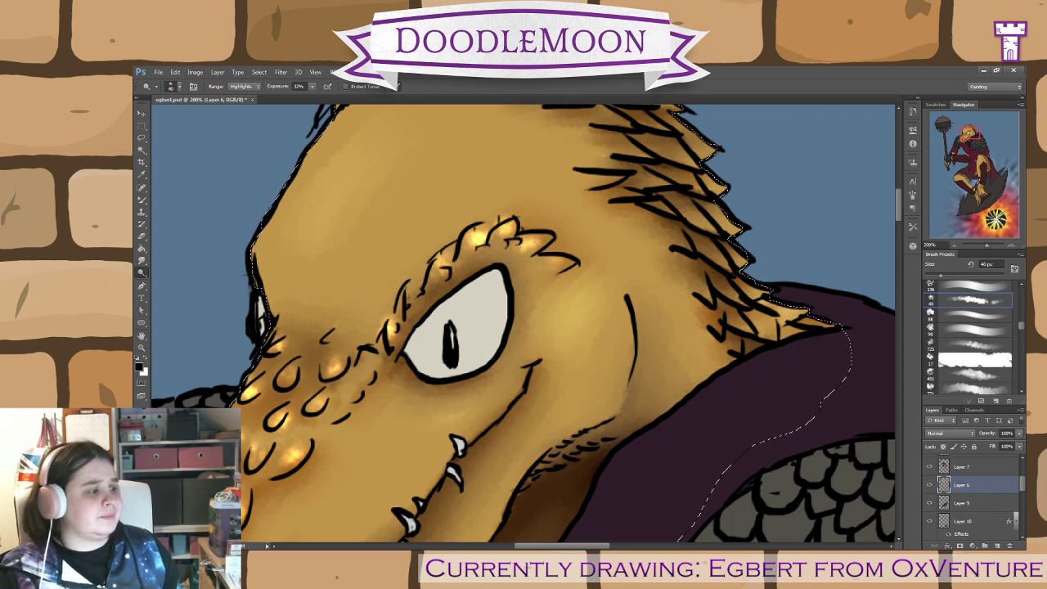
- Blend the dodged highlights on the brow ridge and snout scales with the Mixer Brush
key("b")
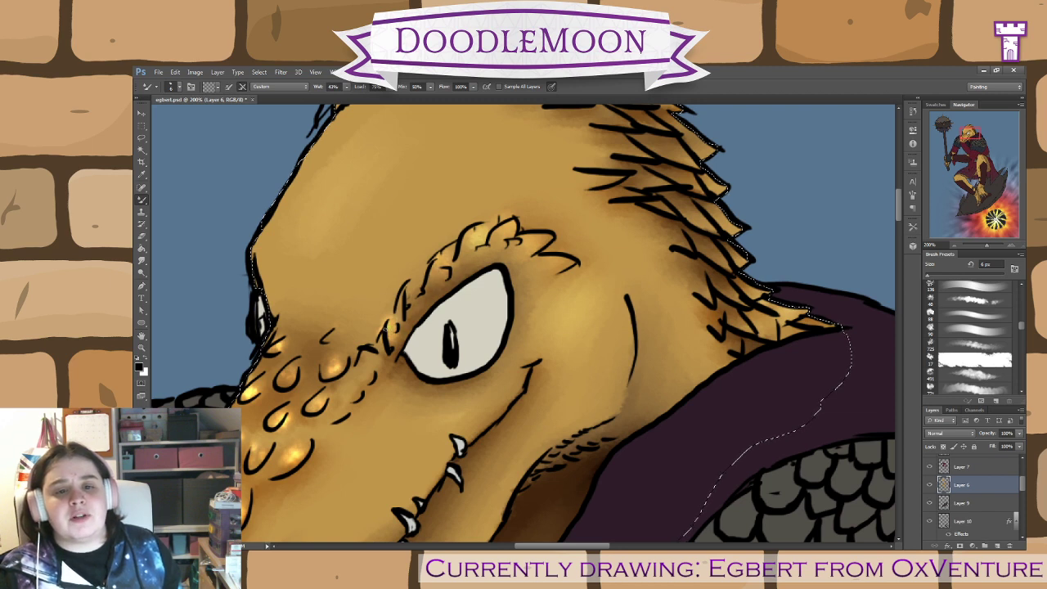
mouse_move(382, 319)
left_mouse_down()
mouse_move(357, 340)
mouse_move(377, 311)
left_mouse_up()
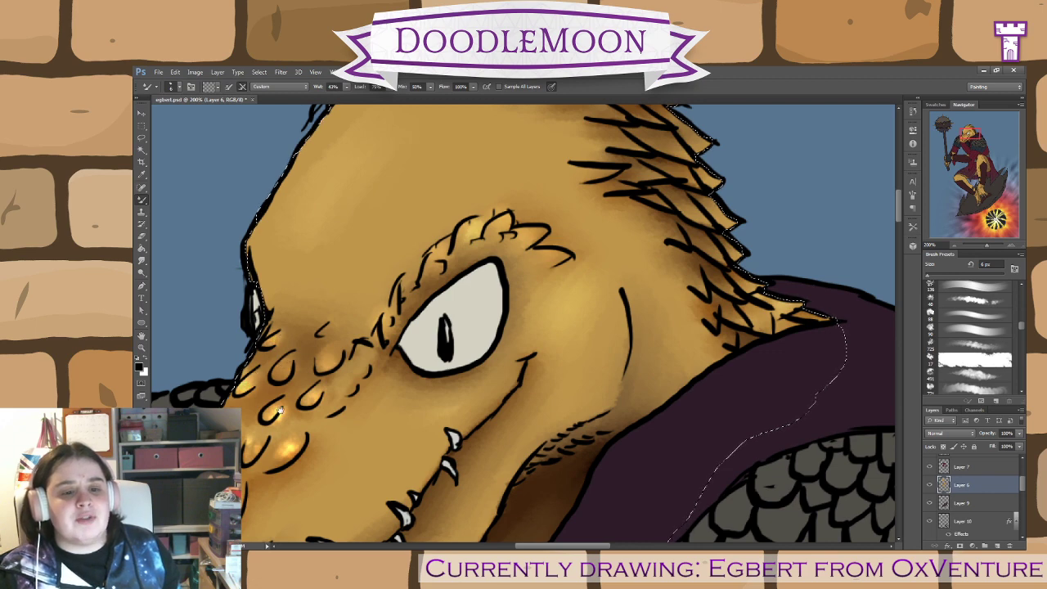
left_click_drag(274, 415, 266, 417)
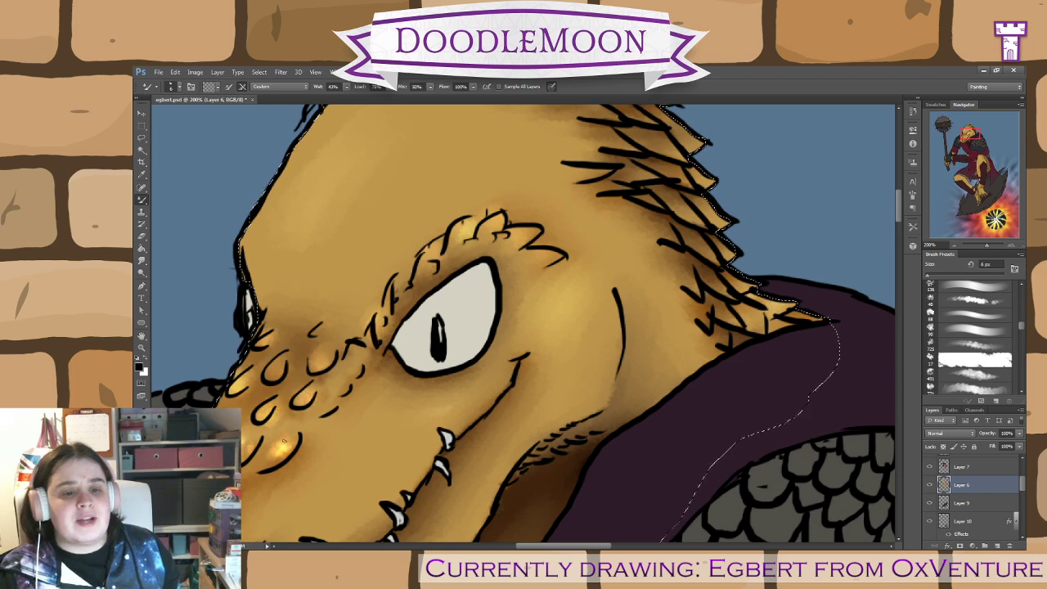
left_click_drag(285, 438, 266, 462)
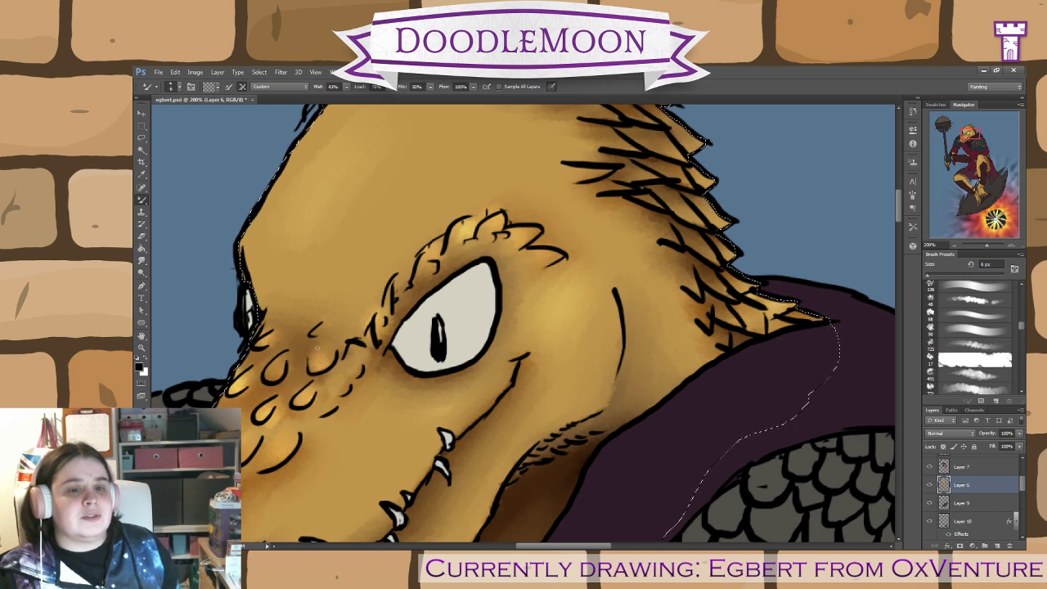
left_click_drag(282, 423, 436, 273)
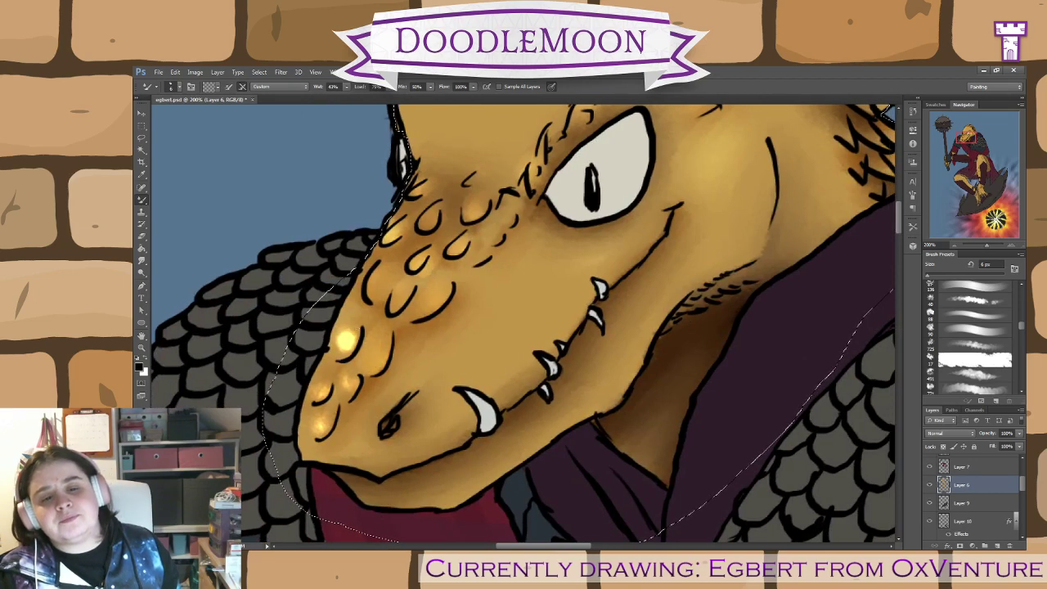
mouse_move(353, 328)
left_mouse_down()
mouse_move(339, 350)
mouse_move(350, 340)
left_mouse_up()
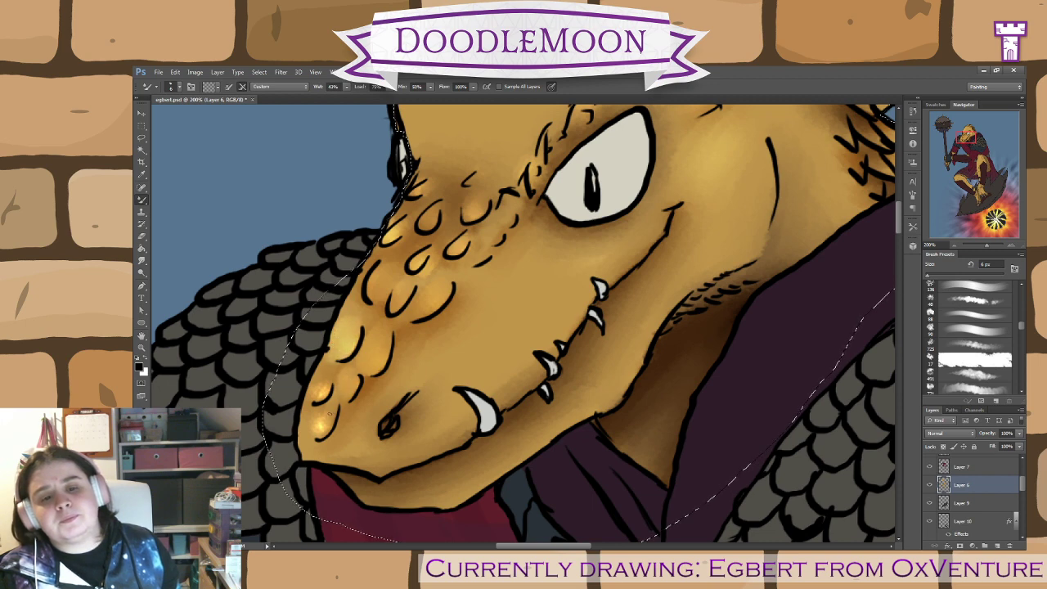
mouse_move(326, 423)
left_mouse_down()
mouse_move(322, 434)
mouse_move(322, 384)
left_mouse_up()
- Dodge a curved highlight across the forehead and blend it softly into the skin with the Mixer Brush
left_click_drag(538, 297, 372, 547)
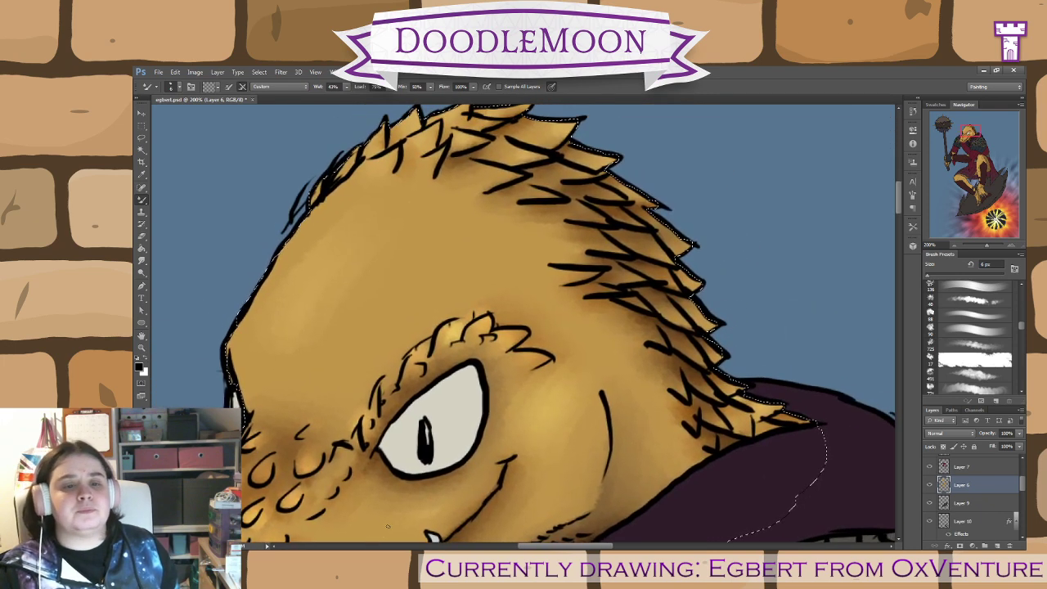
left_click(142, 273)
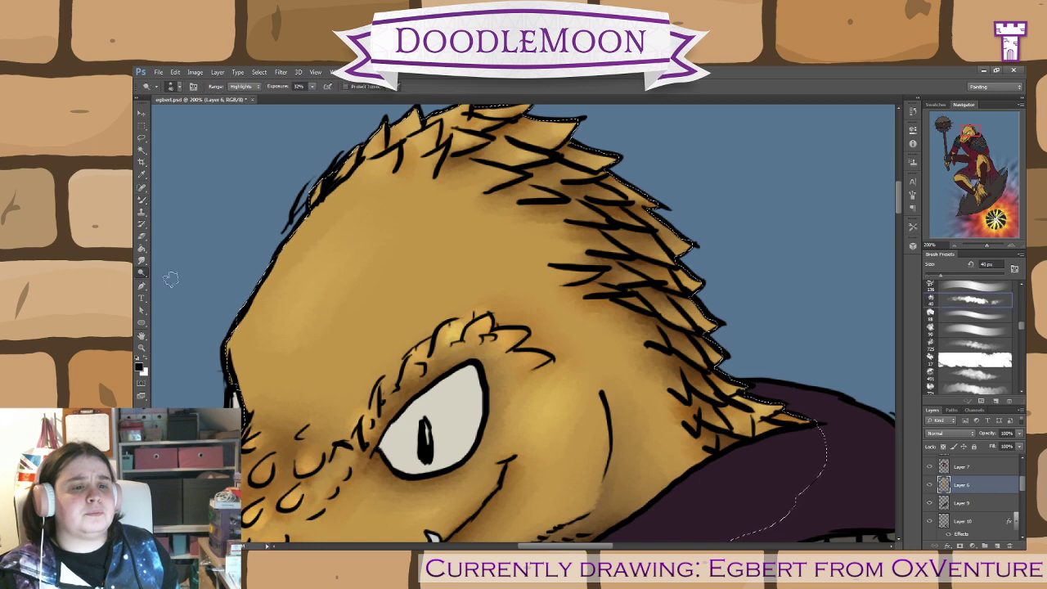
mouse_move(306, 320)
left_mouse_down()
mouse_move(403, 224)
mouse_move(305, 344)
mouse_move(393, 225)
left_mouse_up()
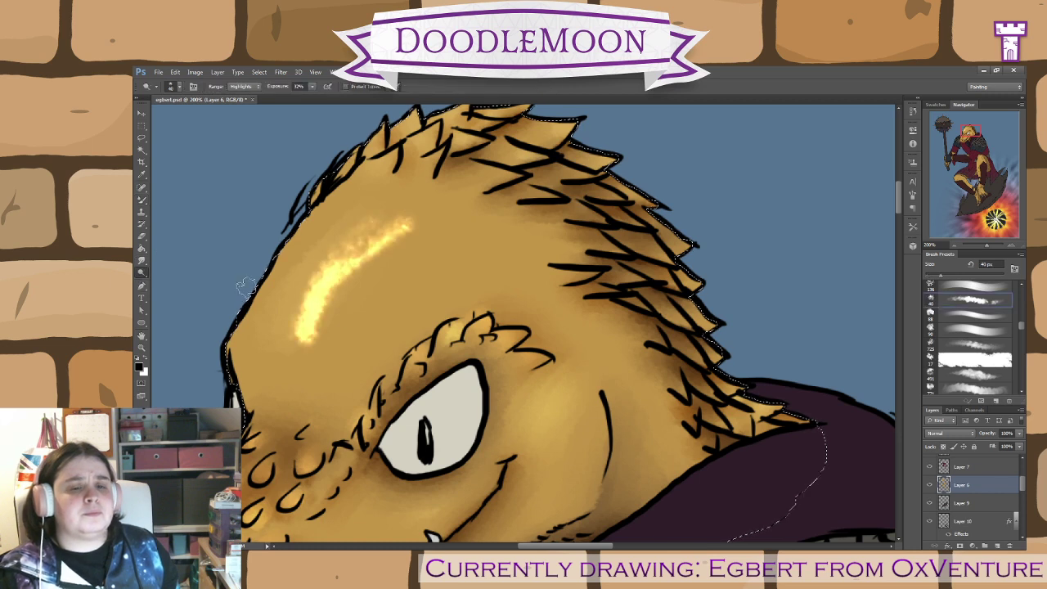
left_click(141, 198)
mouse_move(315, 325)
left_mouse_down()
mouse_move(336, 282)
mouse_move(303, 335)
mouse_move(291, 324)
mouse_move(331, 262)
mouse_move(430, 229)
left_mouse_up()
mouse_move(345, 240)
left_mouse_down()
mouse_move(314, 276)
mouse_move(395, 239)
mouse_move(289, 376)
mouse_move(409, 268)
mouse_move(273, 345)
mouse_move(420, 238)
left_mouse_up()
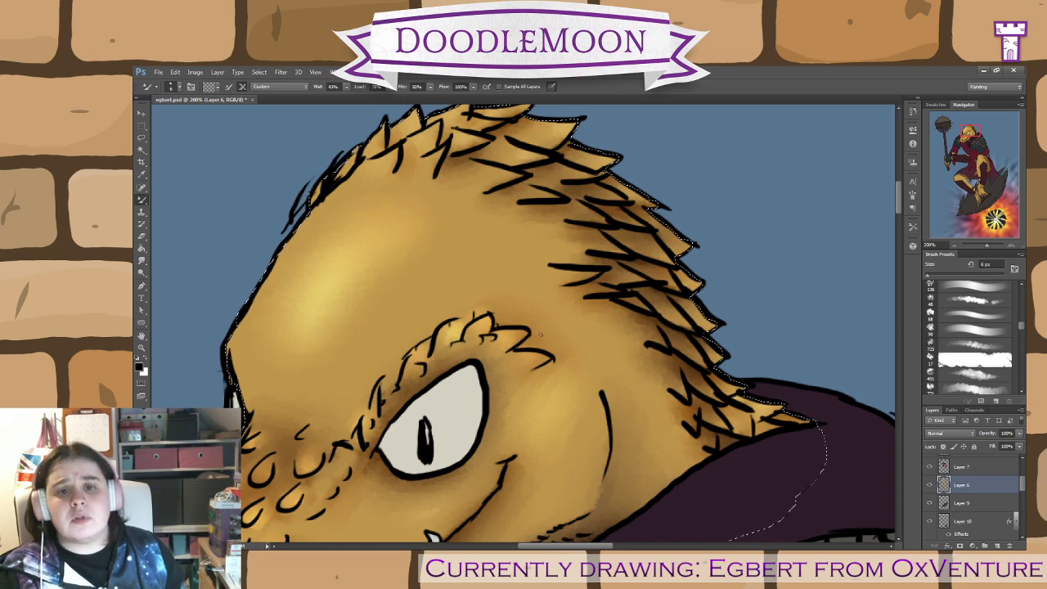
- Dodge highlights onto the spiky scales along the crown and upper back of the head
left_click_drag(597, 315, 417, 349)
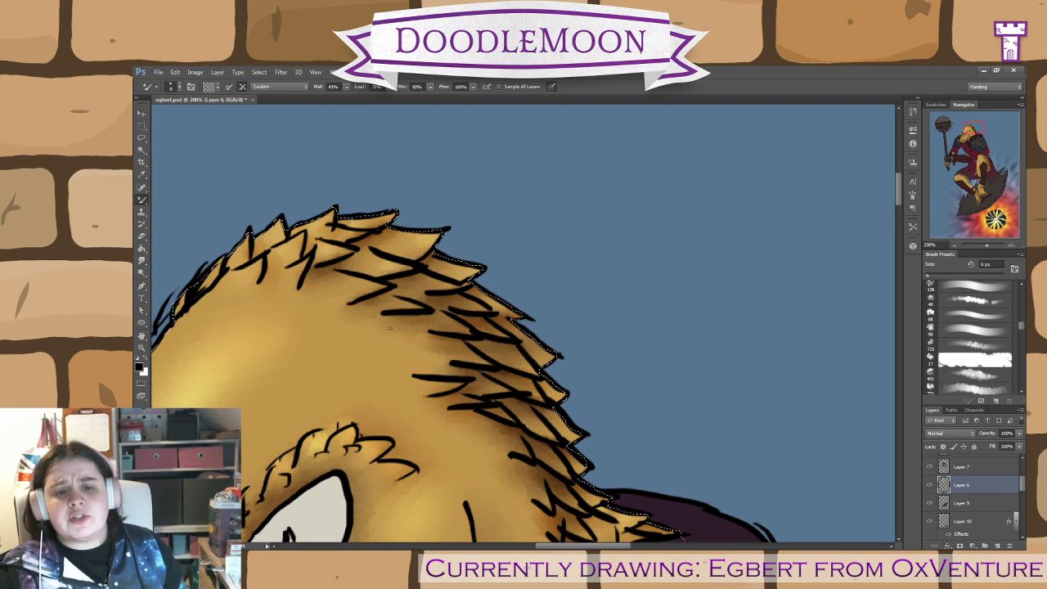
left_click(141, 273)
mouse_move(270, 277)
left_mouse_down()
mouse_move(245, 266)
mouse_move(255, 273)
mouse_move(291, 244)
mouse_move(309, 259)
mouse_move(299, 267)
mouse_move(330, 251)
mouse_move(398, 262)
mouse_move(387, 264)
mouse_move(417, 239)
mouse_move(364, 220)
left_mouse_up()
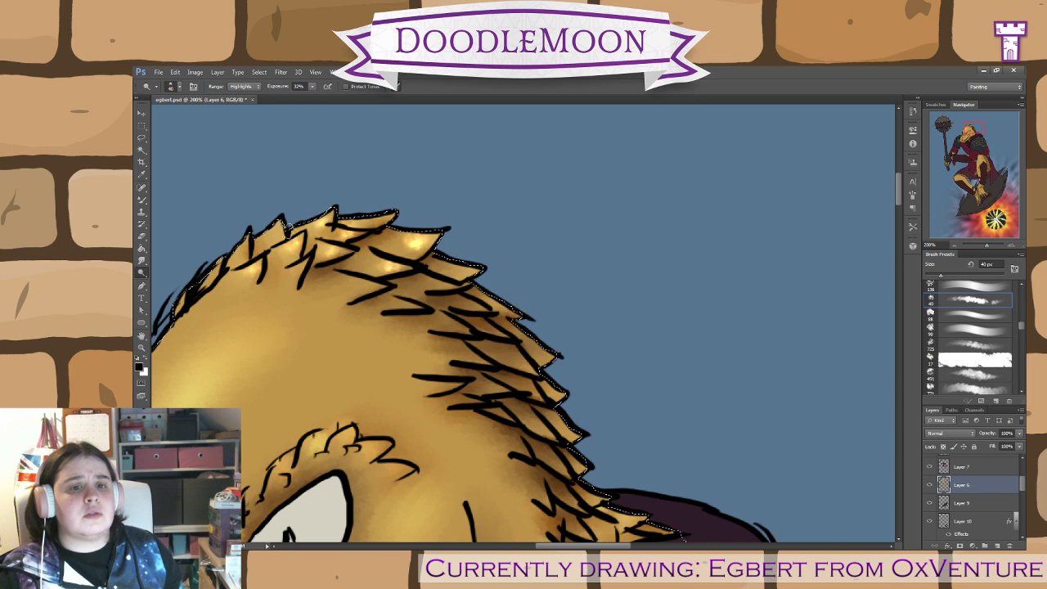
mouse_move(296, 271)
left_mouse_down()
mouse_move(365, 281)
mouse_move(412, 303)
mouse_move(392, 305)
mouse_move(419, 281)
left_mouse_up()
left_click(362, 286)
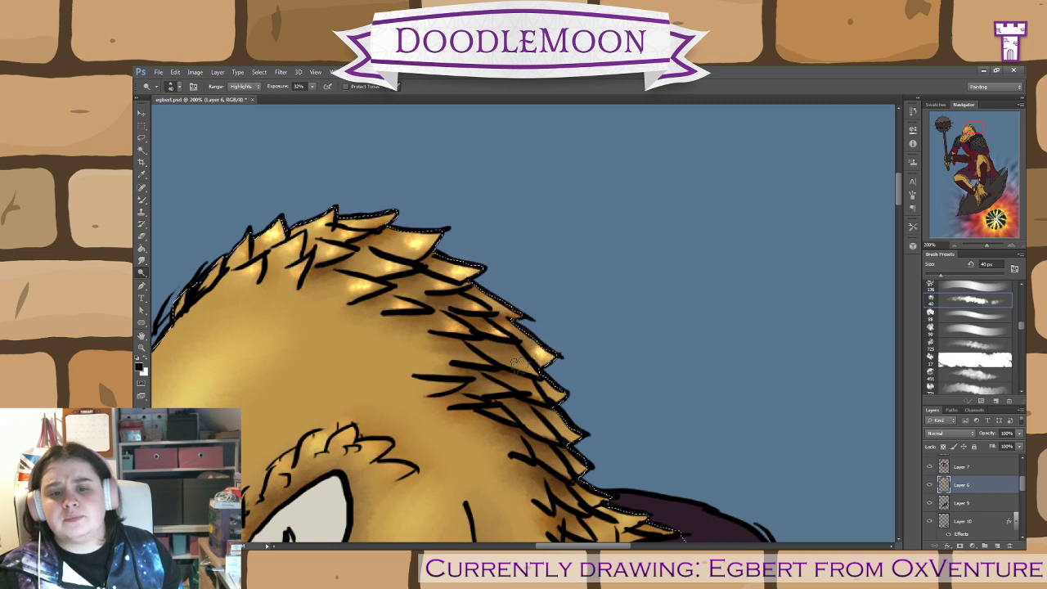
- Dodge highlights onto the spiky scales down the back of the head to the collar, and switch to the Mixer Brush
mouse_move(502, 356)
left_mouse_down()
mouse_move(452, 383)
mouse_move(542, 392)
left_mouse_up()
left_click(486, 383)
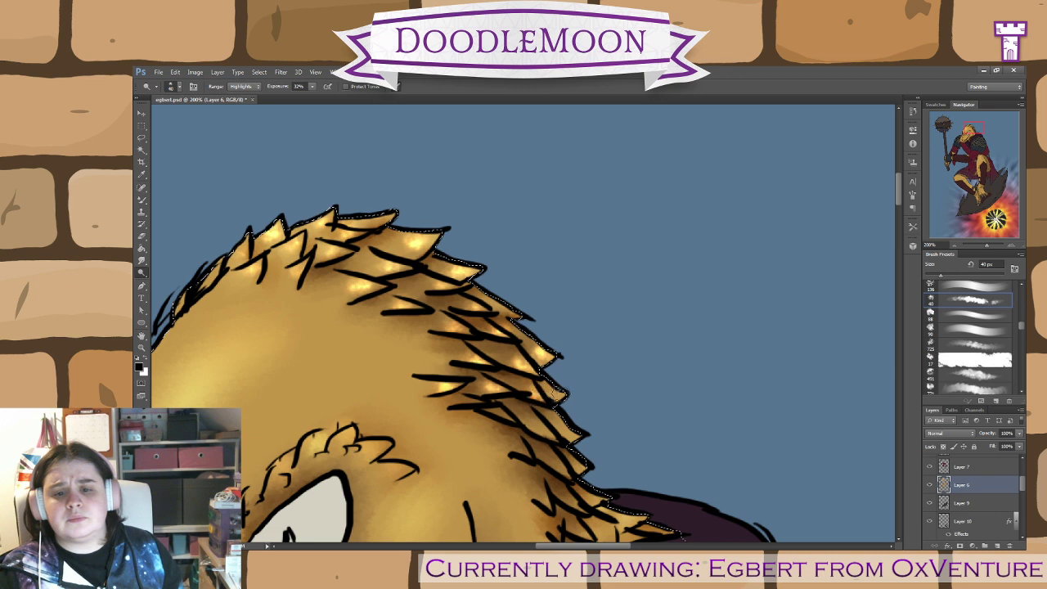
left_click(555, 394)
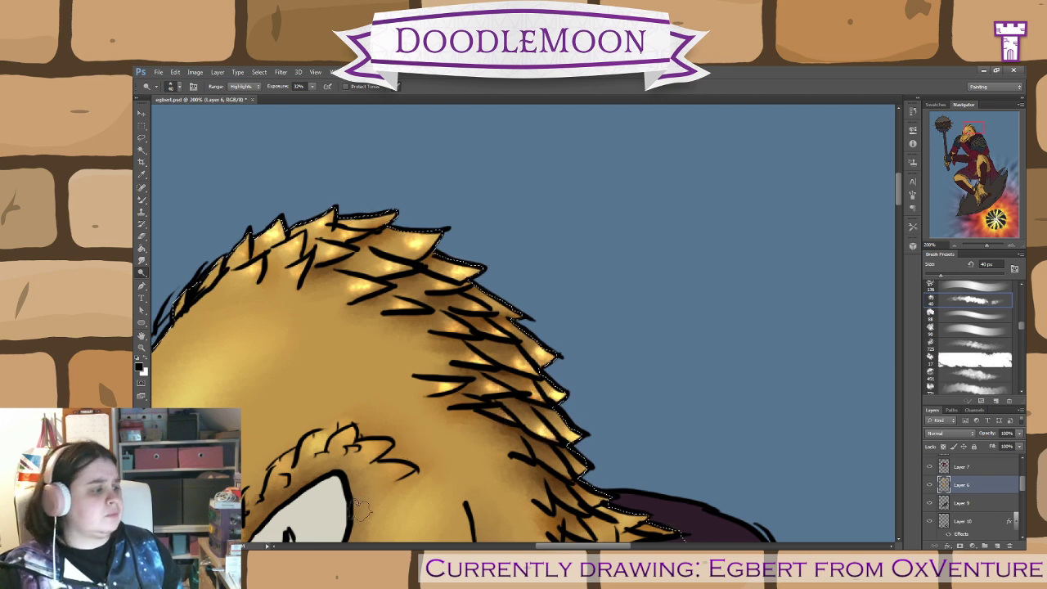
left_click_drag(402, 488, 410, 411)
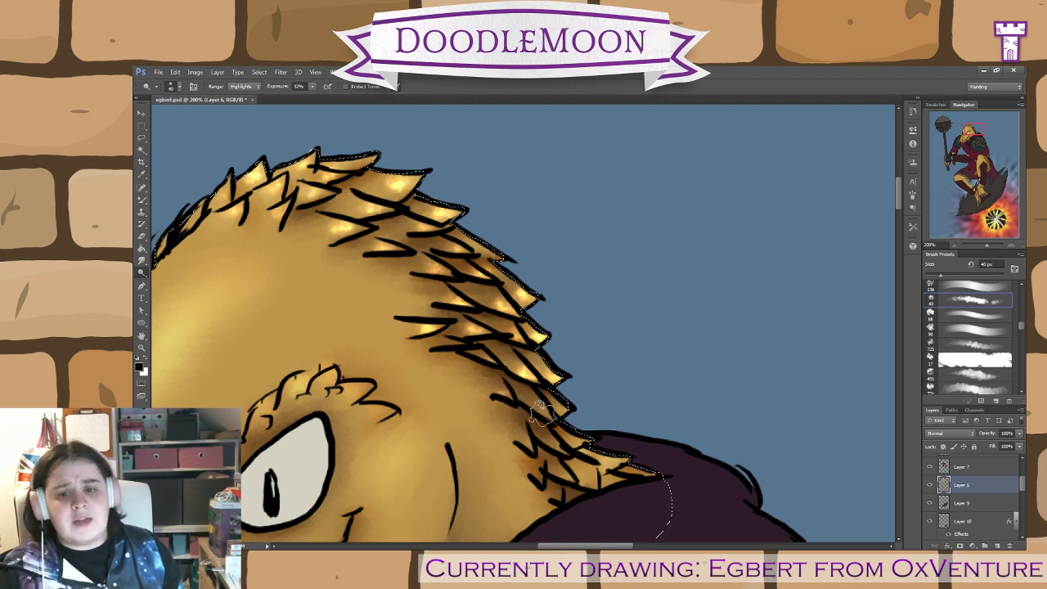
mouse_move(554, 400)
left_mouse_down()
mouse_move(526, 446)
mouse_move(537, 435)
mouse_move(595, 450)
mouse_move(544, 458)
mouse_move(569, 403)
mouse_move(518, 364)
mouse_move(563, 407)
mouse_move(549, 427)
mouse_move(578, 419)
mouse_move(593, 429)
mouse_move(546, 431)
mouse_move(536, 454)
mouse_move(528, 438)
mouse_move(538, 442)
mouse_move(501, 439)
left_mouse_up()
left_click(144, 203)
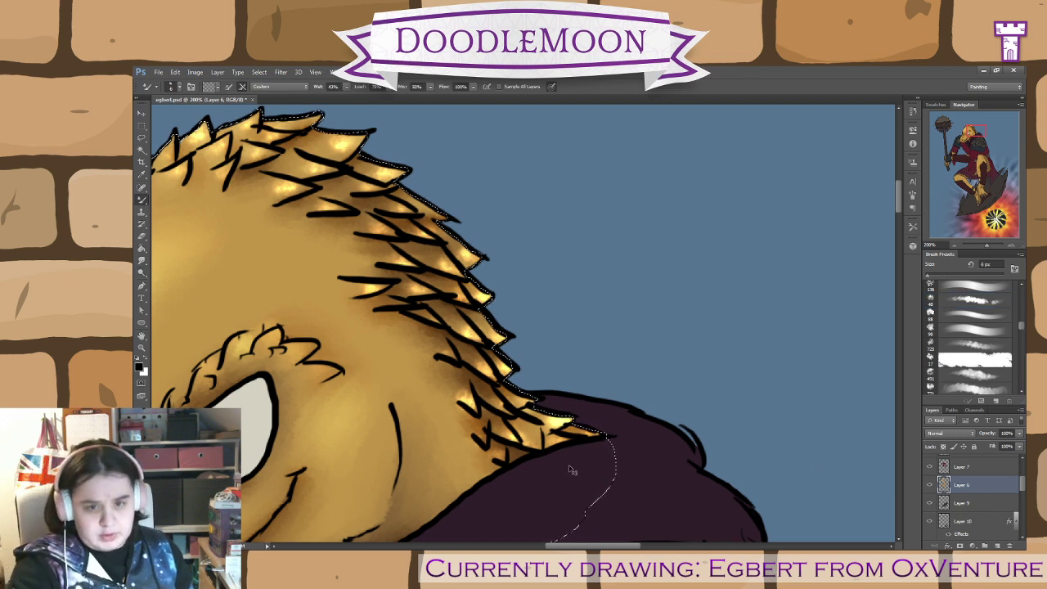
key("ctrl+d")
left_click_drag(480, 294, 519, 243)
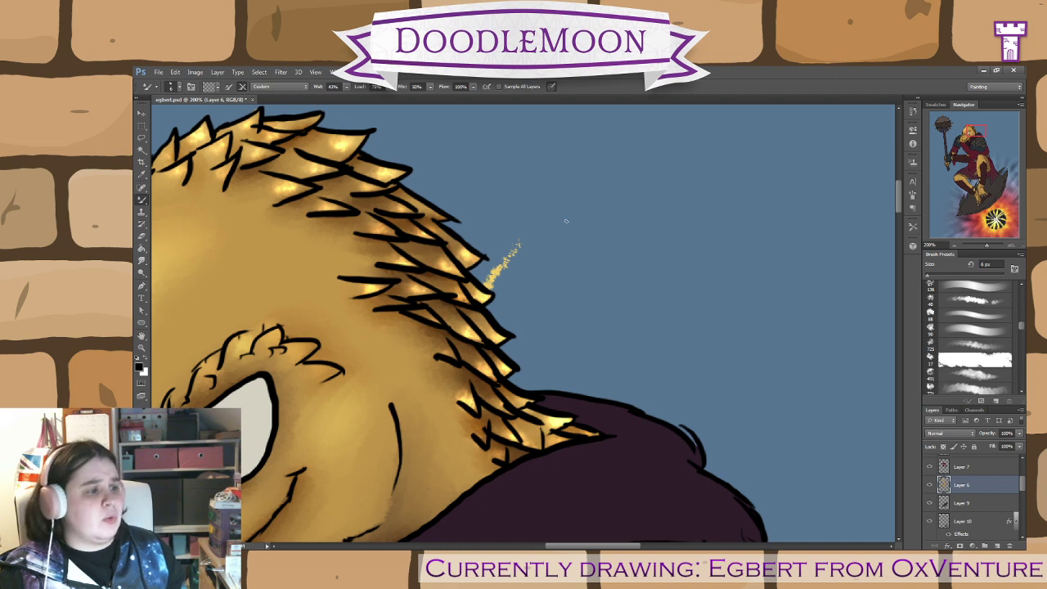
key("ctrl+z")
key("ctrl+shift+d")
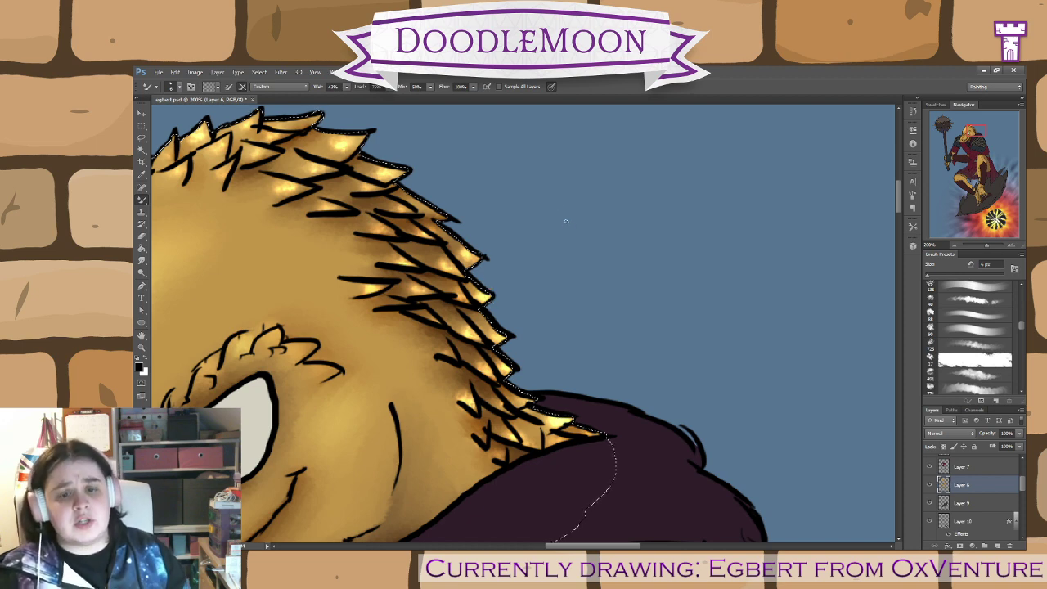
- Blend the dodged highlights on the spiky scales from the crown down the back of the head with the Mixer Brush
left_click_drag(462, 415, 580, 468)
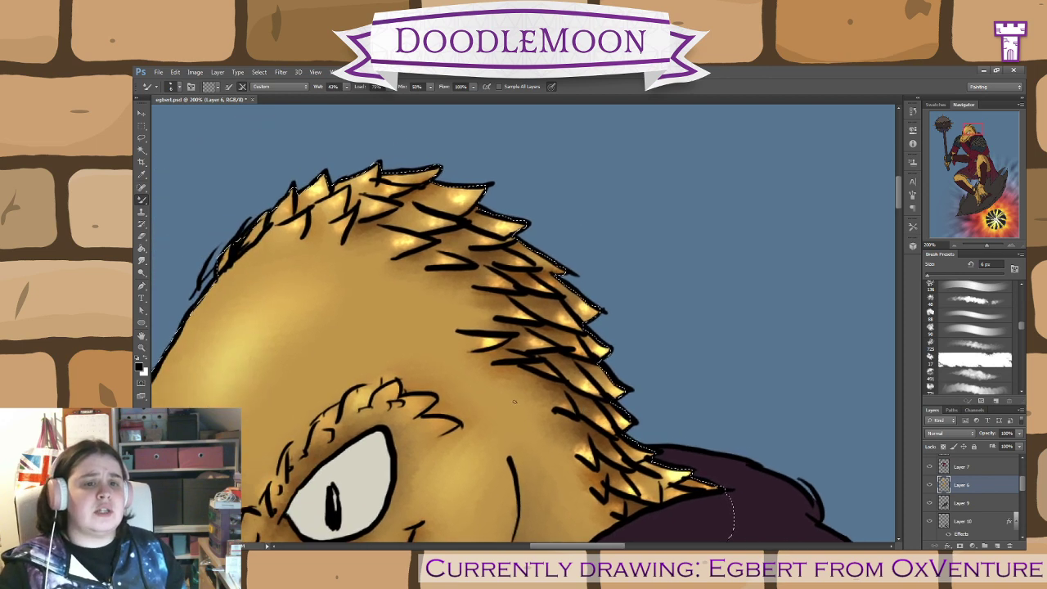
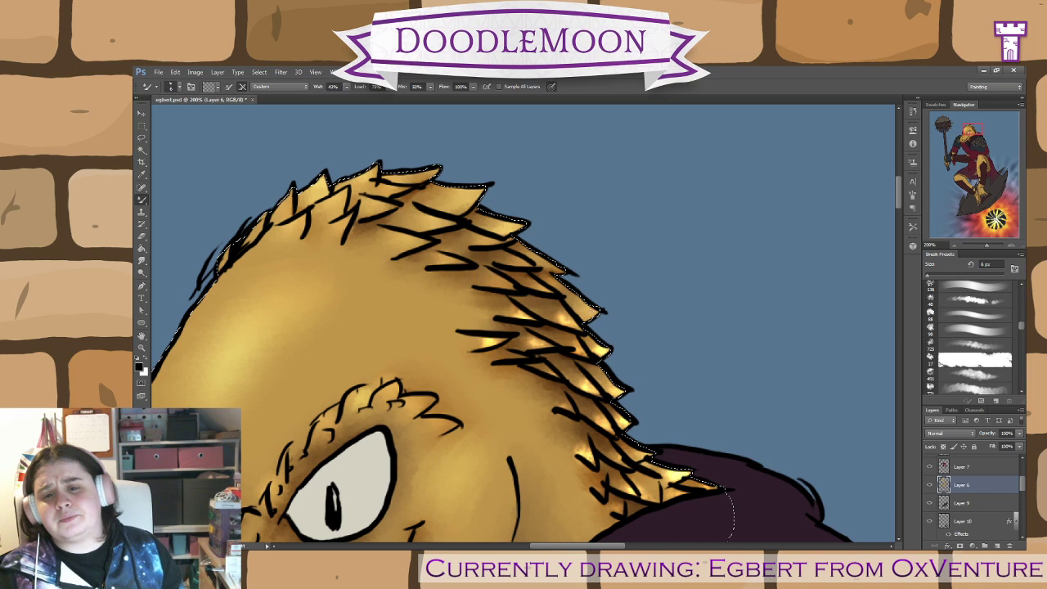
left_click_drag(463, 354, 379, 305)
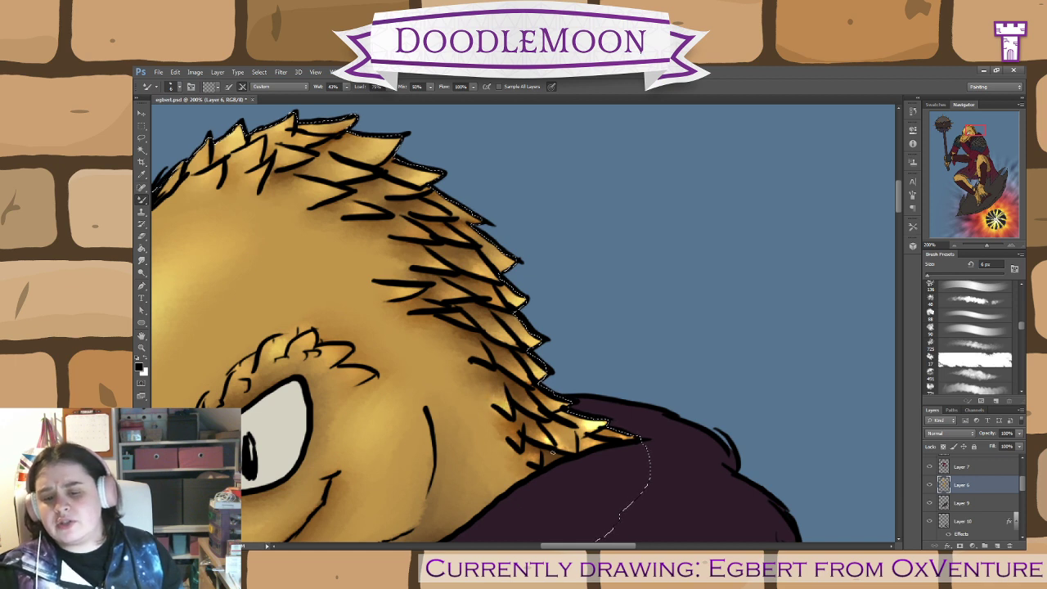
- Dodge a highlight onto the cheek between the eye and the curved jaw line, and blend it with the Mixer Brush
left_click_drag(503, 404, 387, 368)
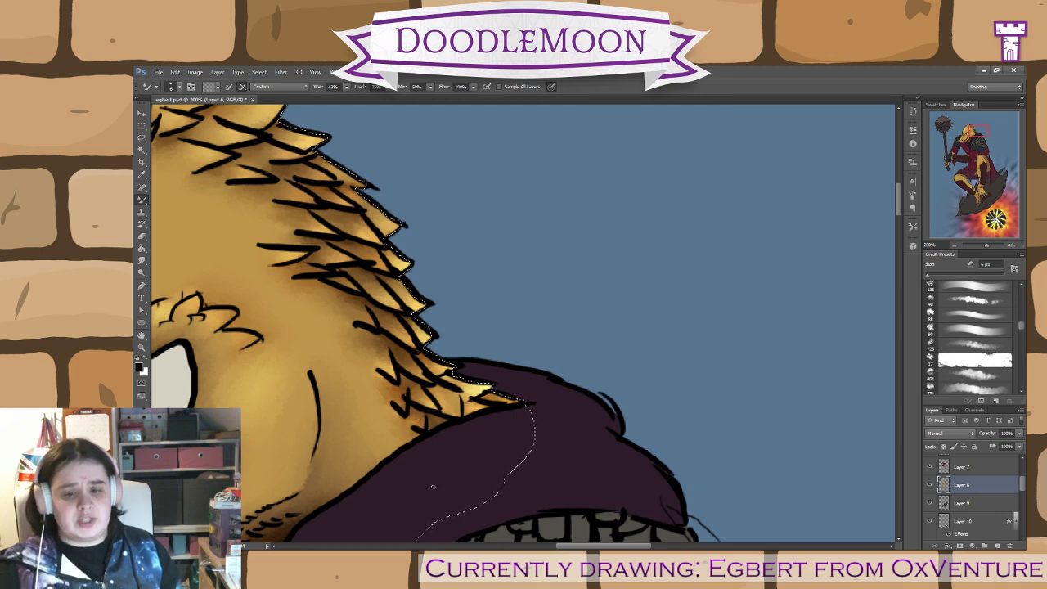
left_click_drag(532, 439, 756, 280)
left_click_drag(537, 404, 398, 462)
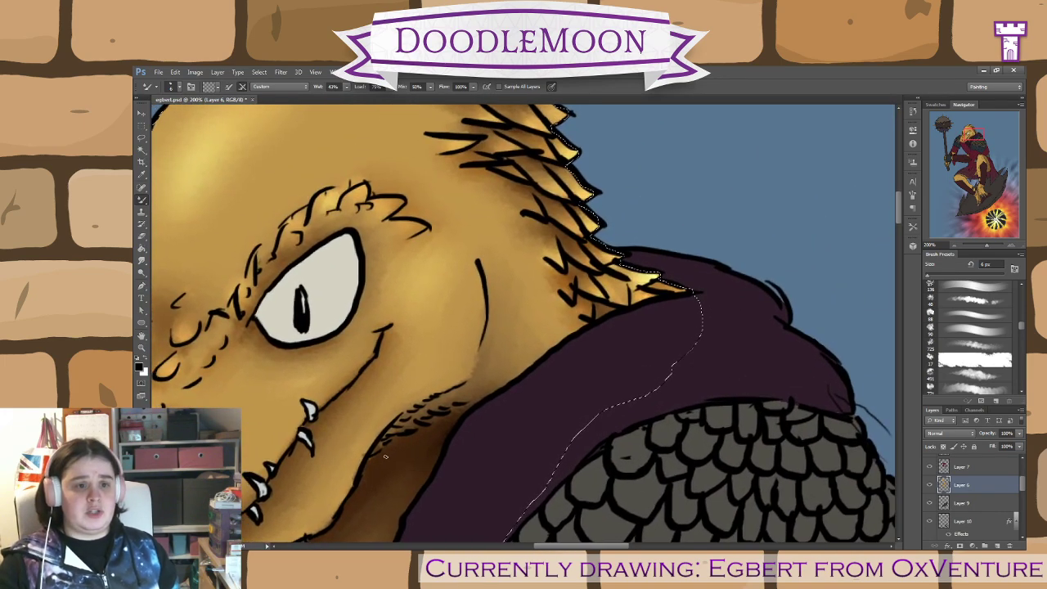
key("o")
mouse_move(430, 345)
left_mouse_down()
mouse_move(437, 269)
mouse_move(448, 277)
mouse_move(448, 333)
mouse_move(443, 342)
mouse_move(448, 271)
mouse_move(426, 346)
mouse_move(444, 341)
mouse_move(459, 356)
mouse_move(430, 358)
mouse_move(424, 345)
mouse_move(456, 334)
mouse_move(412, 337)
mouse_move(436, 314)
left_mouse_up()
key("b")
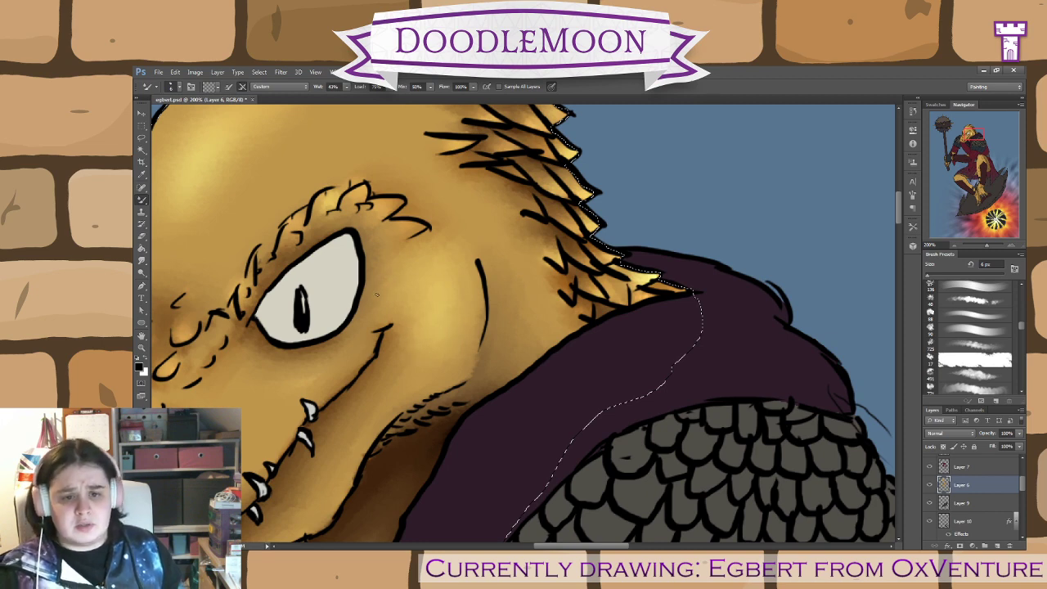
- Bring the exposed forearm skin between the red sleeve and the brown bracer into close view at 200%
key("ctrl+minus")
key("ctrl+minus")
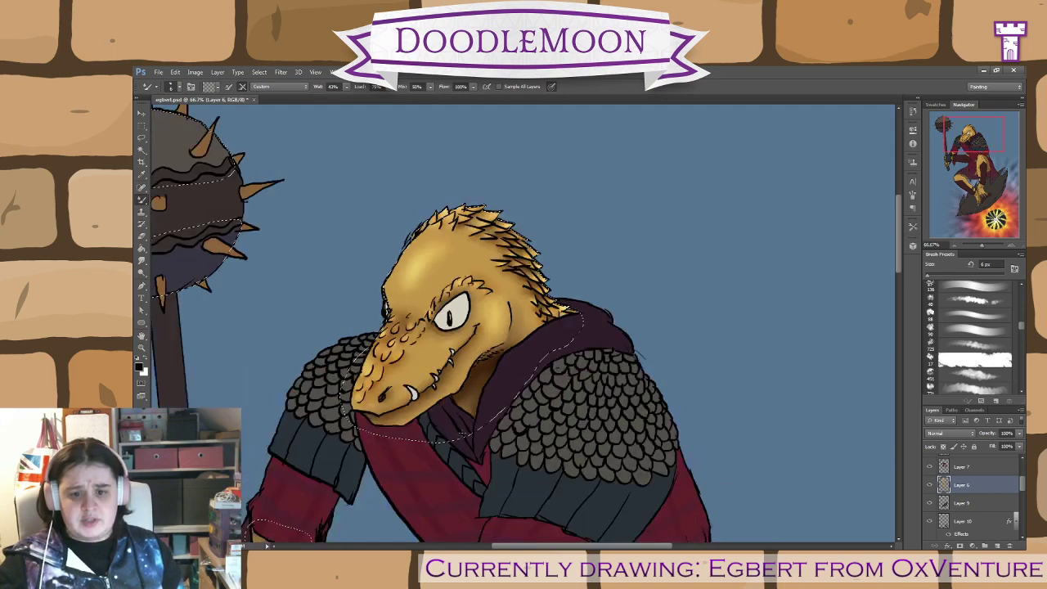
left_click_drag(481, 437, 649, 202)
key("ctrl+plus")
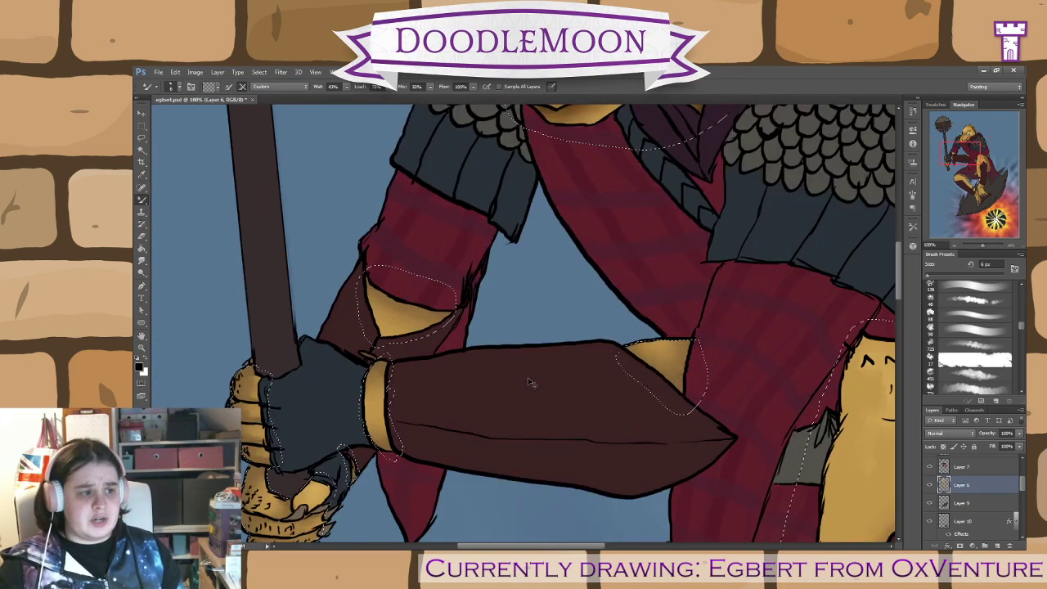
key("ctrl+plus")
scroll(524, 385, "left", 2)
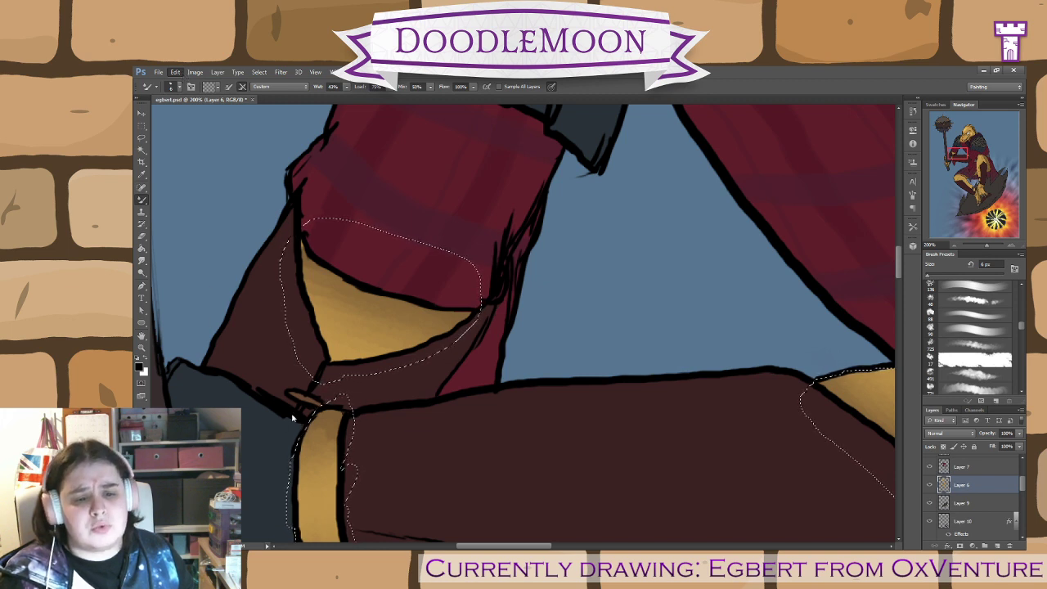
- Look through the Preferences categories, including General, Cursors, File Handling, Interface and Type, and close the settings without changing any
key("i")
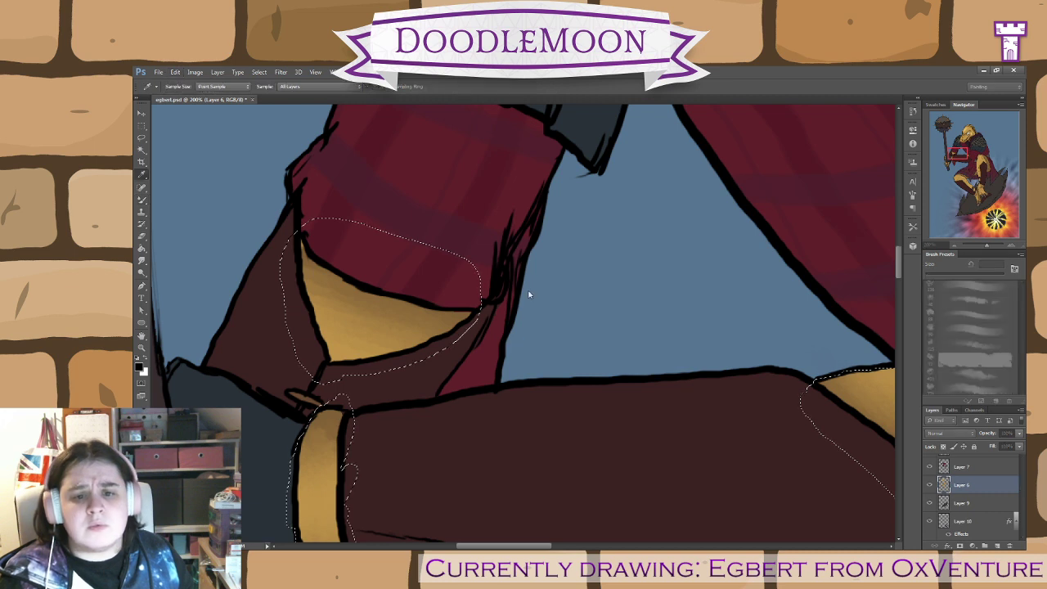
key("ctrl+k")
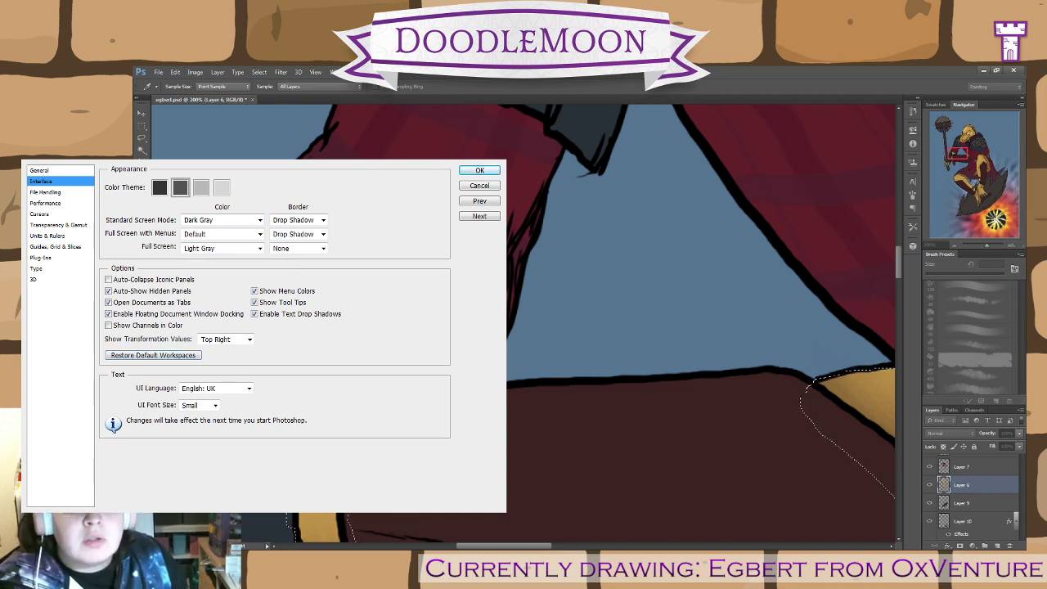
left_click(39, 171)
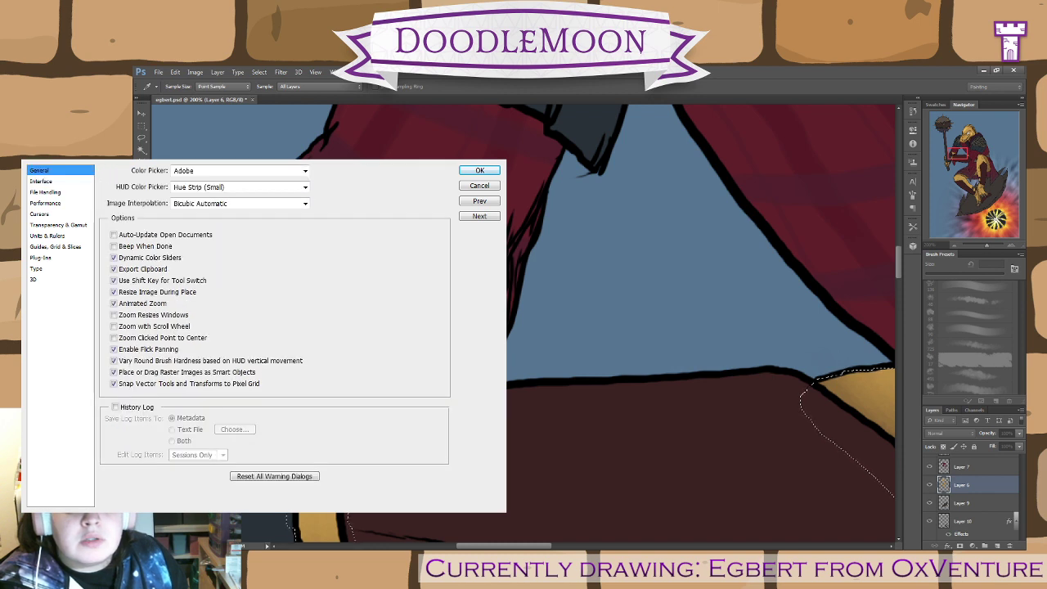
left_click(56, 246)
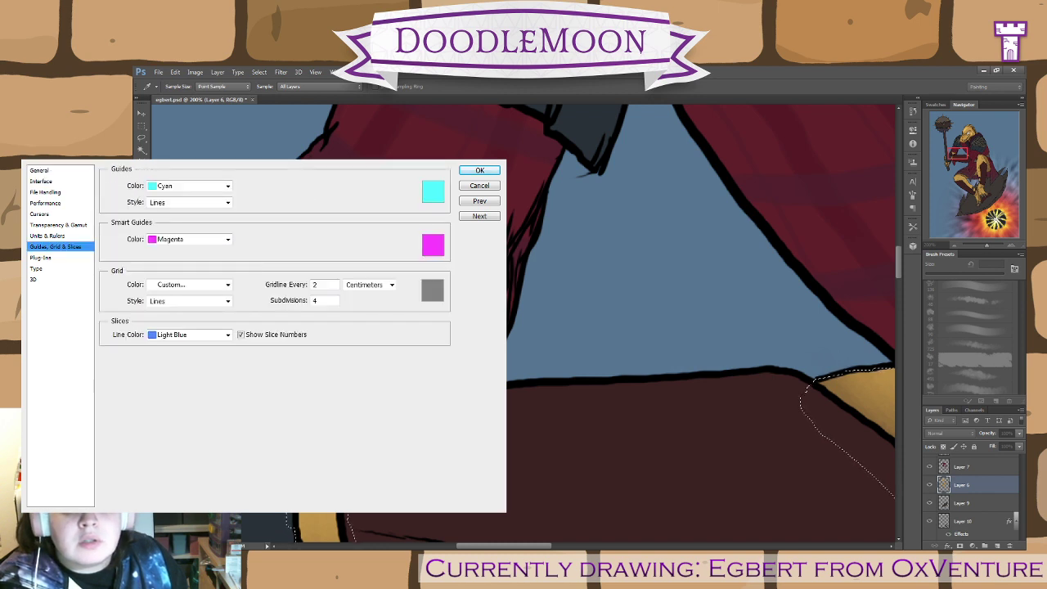
left_click(47, 235)
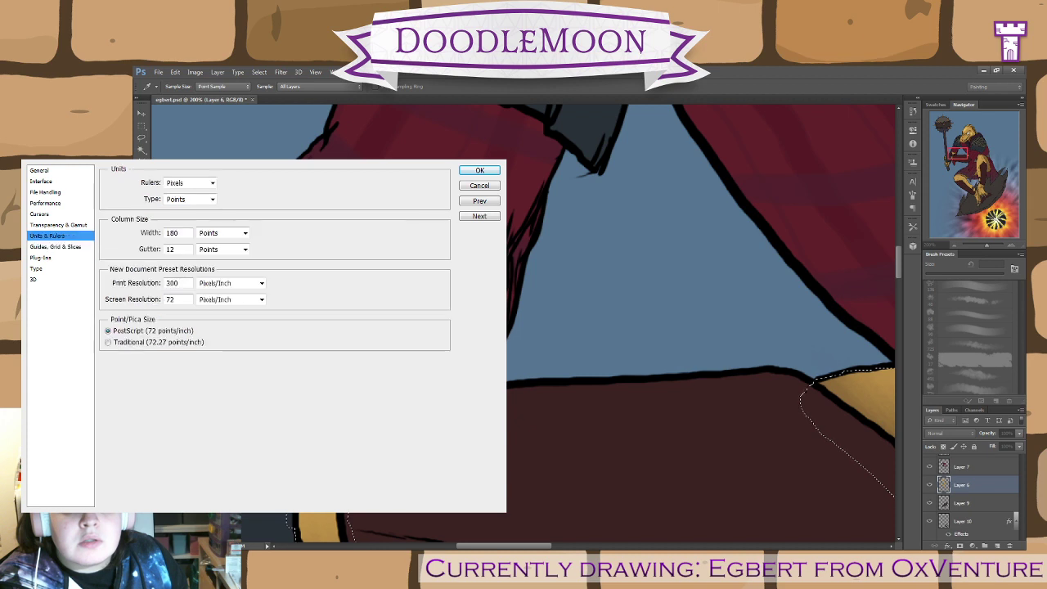
left_click(59, 225)
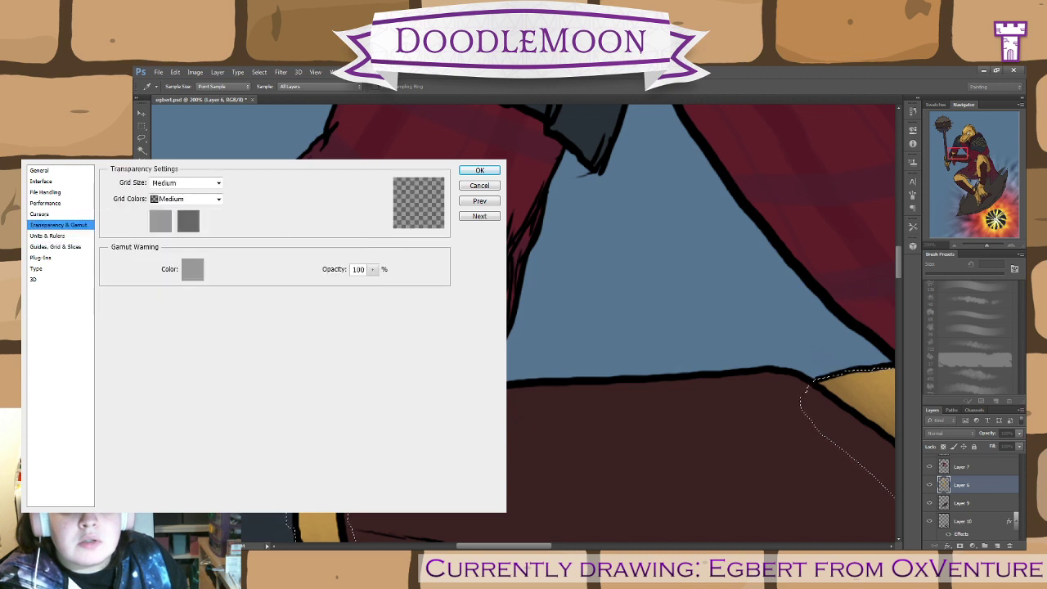
left_click(40, 214)
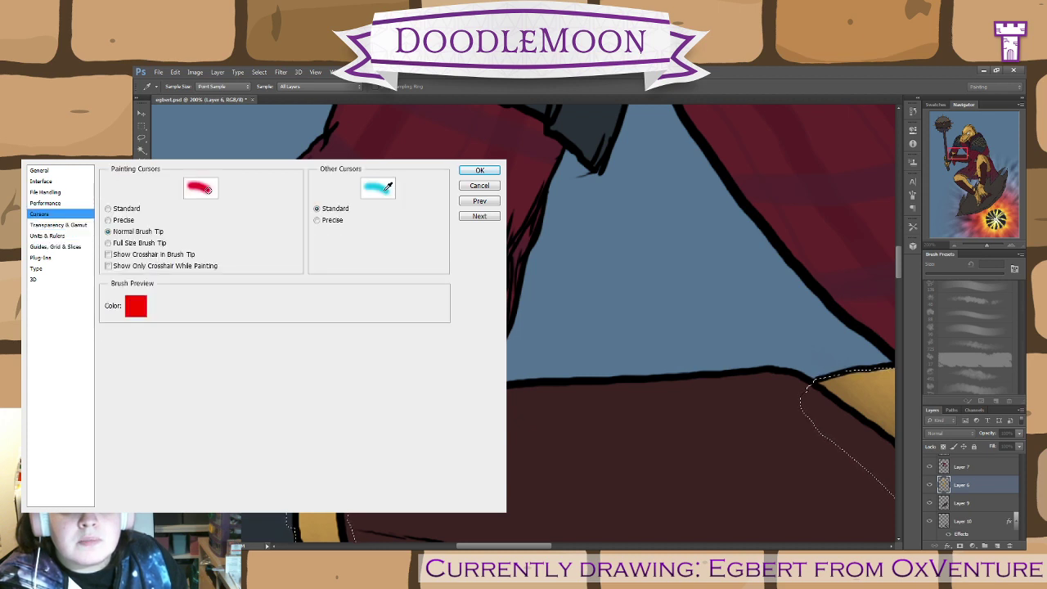
left_click(45, 203)
left_click(45, 192)
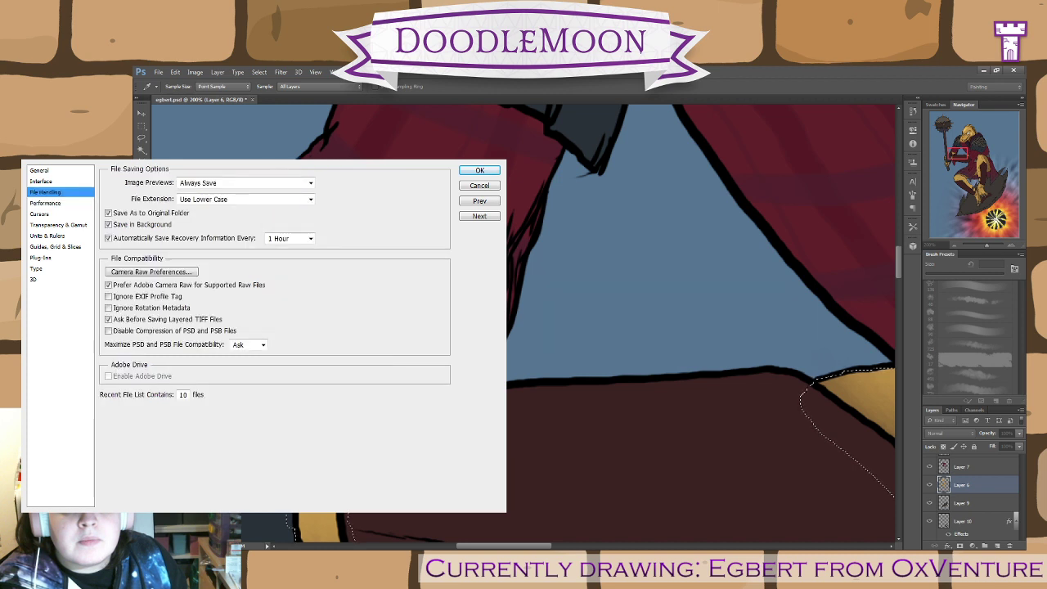
left_click(41, 181)
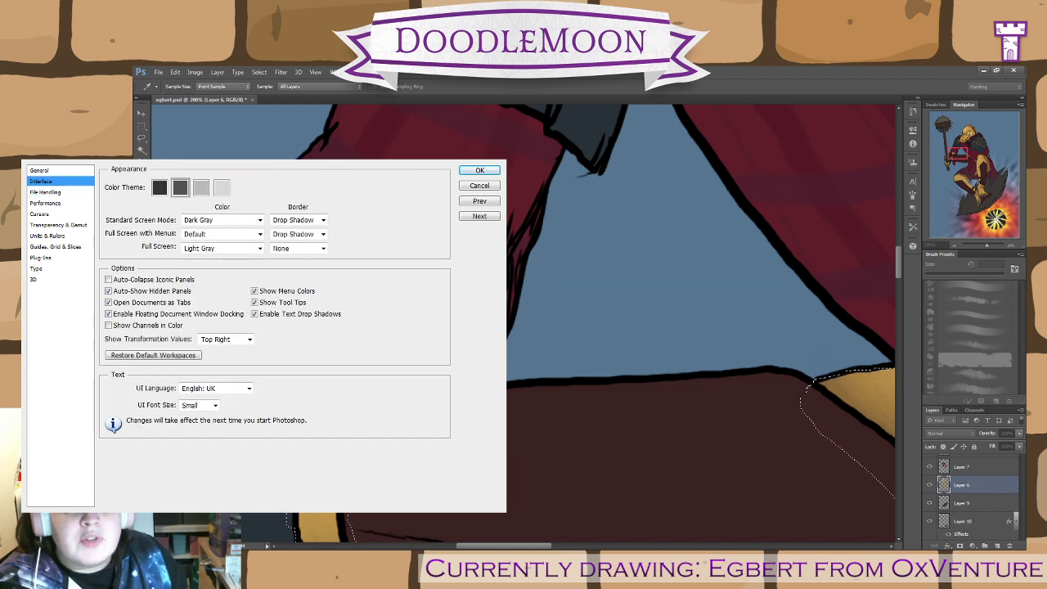
left_click(33, 279)
left_click(36, 268)
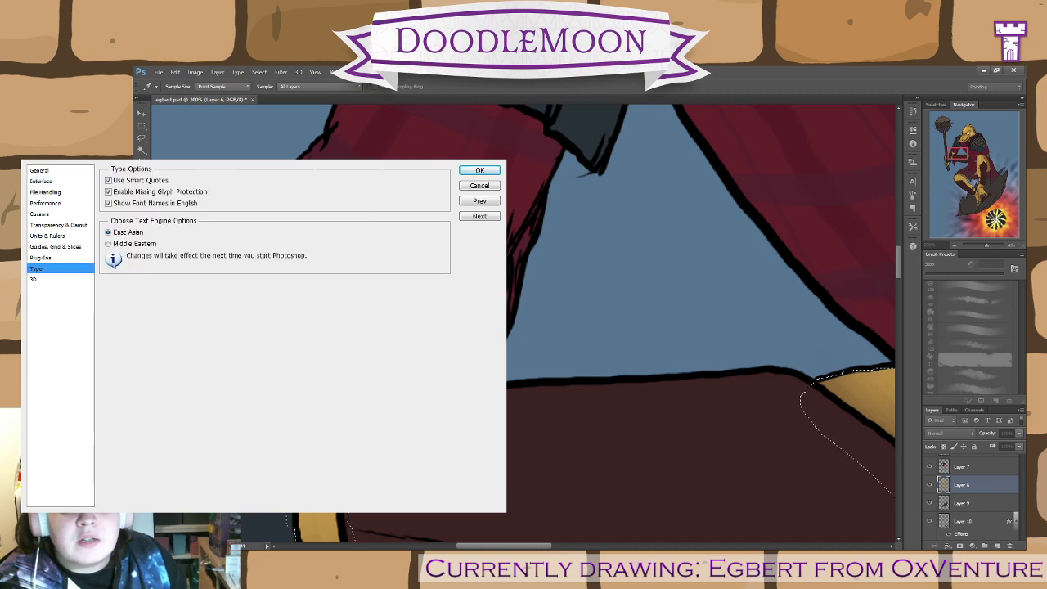
left_click(39, 170)
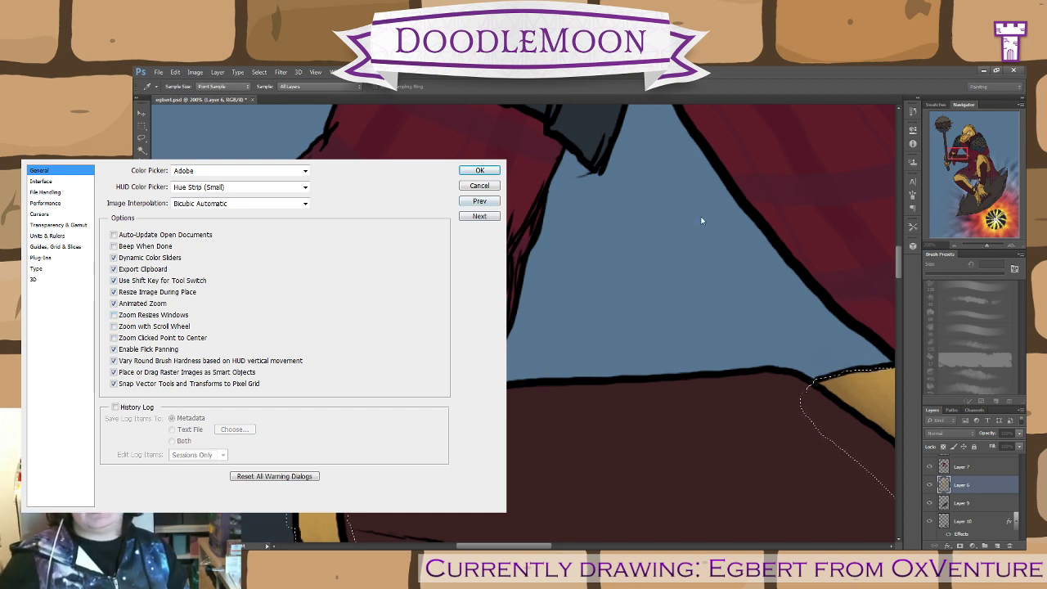
key("Return")
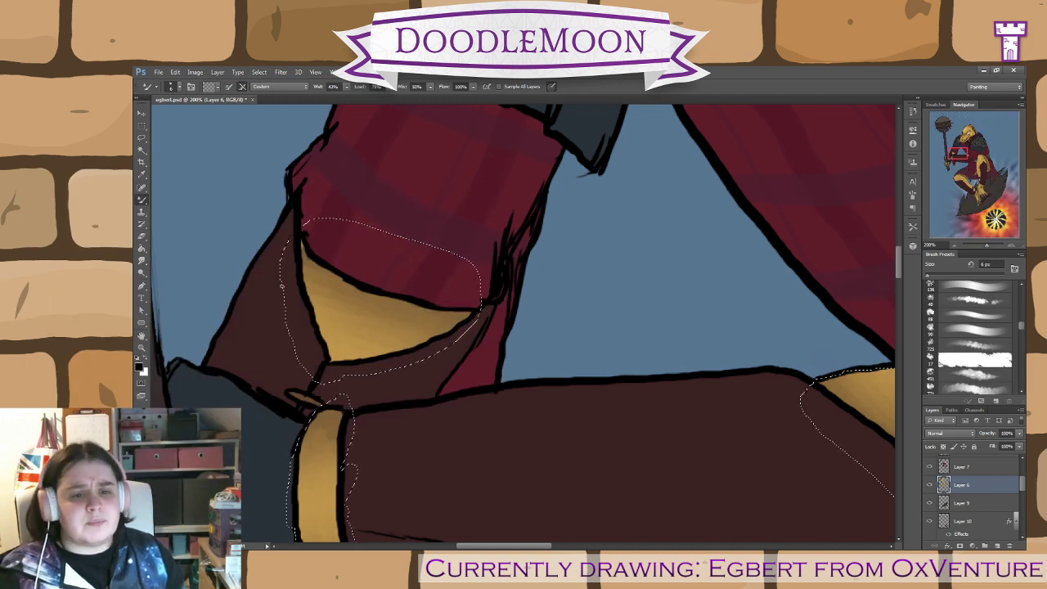
- Burn a shadow onto the forearm skin along the edge under the red sleeve, and blend it with the Mixer Brush
left_click(142, 273)
left_click(143, 273)
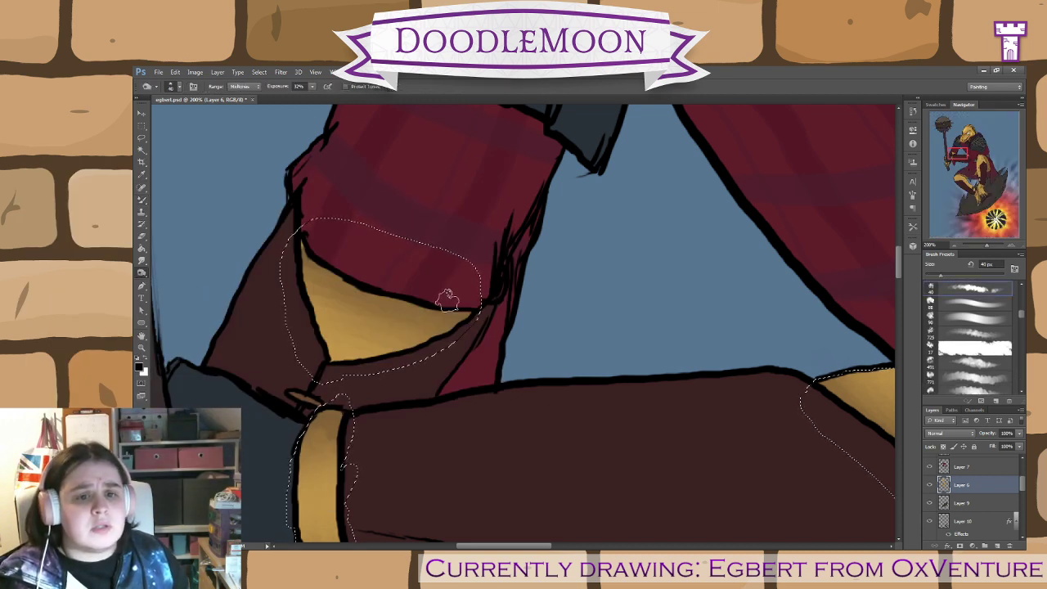
mouse_move(444, 297)
left_mouse_down()
mouse_move(396, 299)
mouse_move(460, 310)
mouse_move(325, 275)
mouse_move(480, 312)
mouse_move(385, 278)
left_mouse_up()
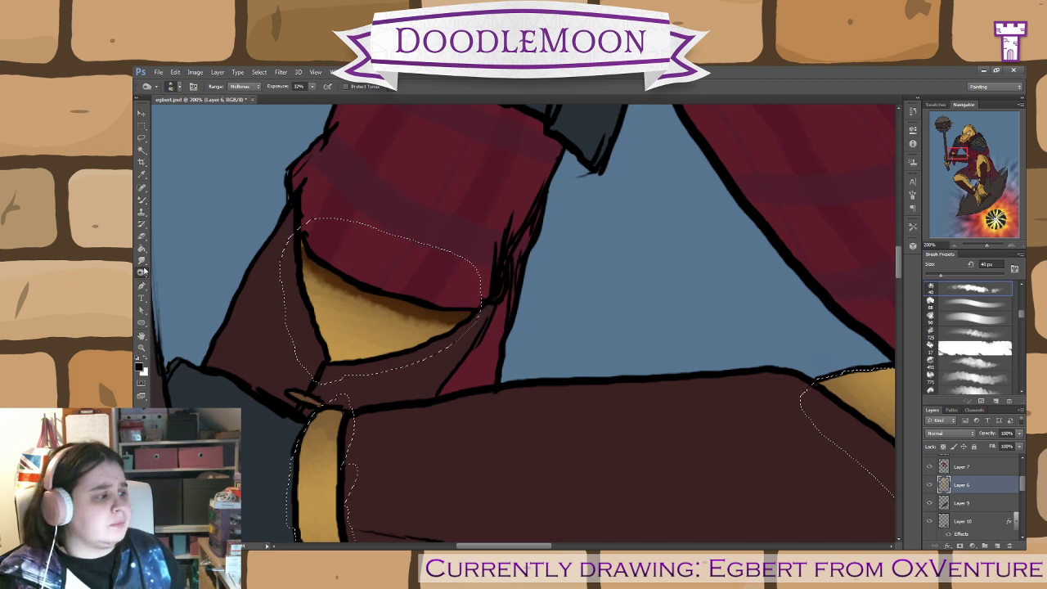
left_click(143, 201)
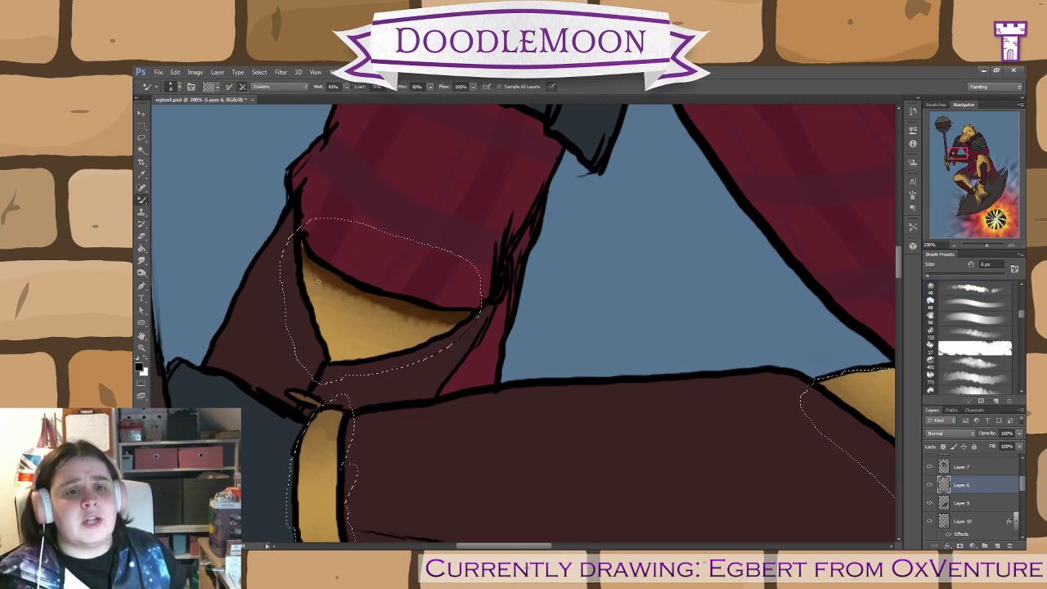
mouse_move(315, 277)
left_mouse_down()
mouse_move(381, 311)
mouse_move(385, 324)
mouse_move(470, 315)
mouse_move(387, 338)
mouse_move(444, 312)
mouse_move(375, 339)
mouse_move(408, 314)
left_mouse_up()
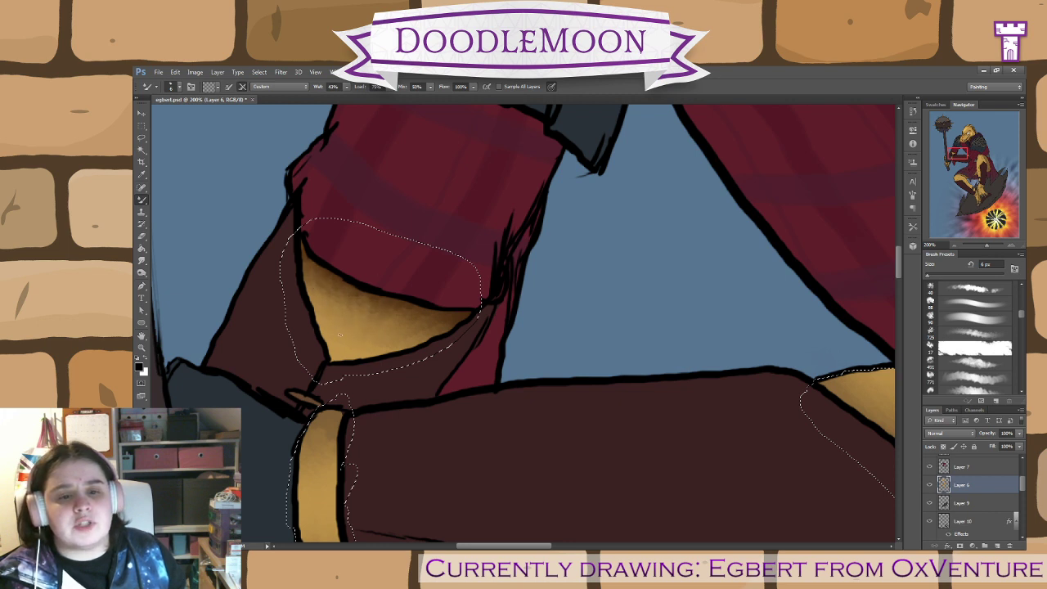
- Burn shadows along the forearm skin's side and lower edges next to the bracer, and smooth them with the Mixer Brush
left_click(141, 272)
mouse_move(420, 358)
left_mouse_down()
mouse_move(454, 333)
mouse_move(324, 364)
mouse_move(310, 304)
left_mouse_up()
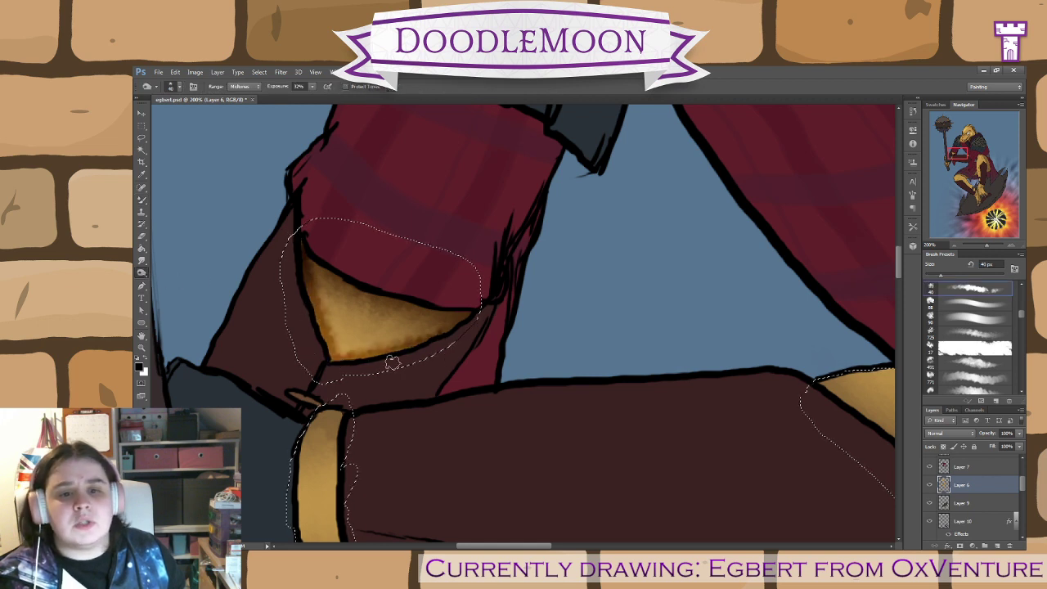
left_click(141, 198)
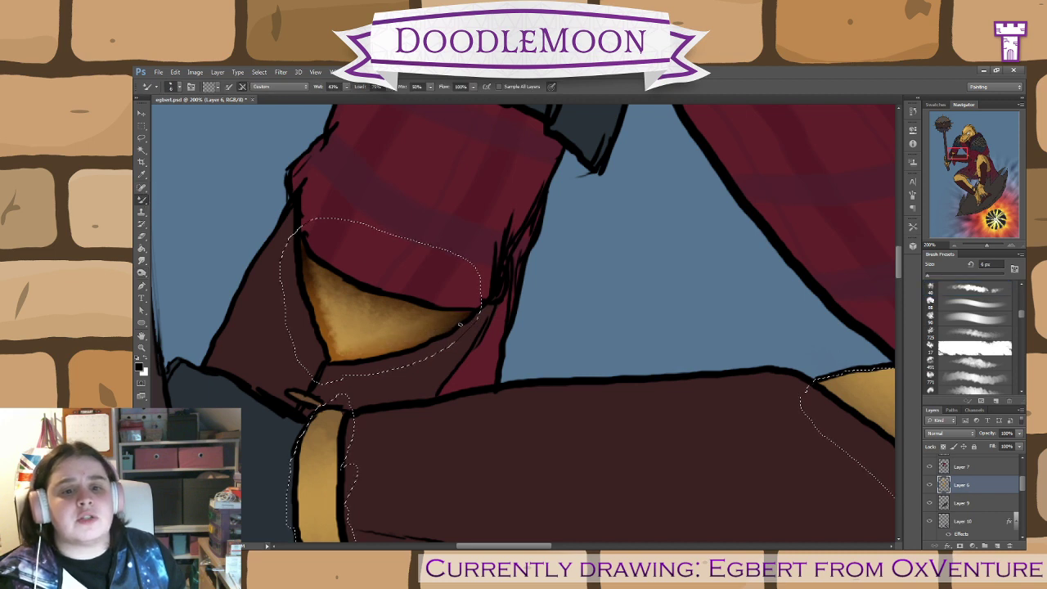
mouse_move(356, 344)
left_mouse_down()
mouse_move(319, 359)
mouse_move(327, 319)
mouse_move(311, 269)
mouse_move(324, 310)
left_mouse_up()
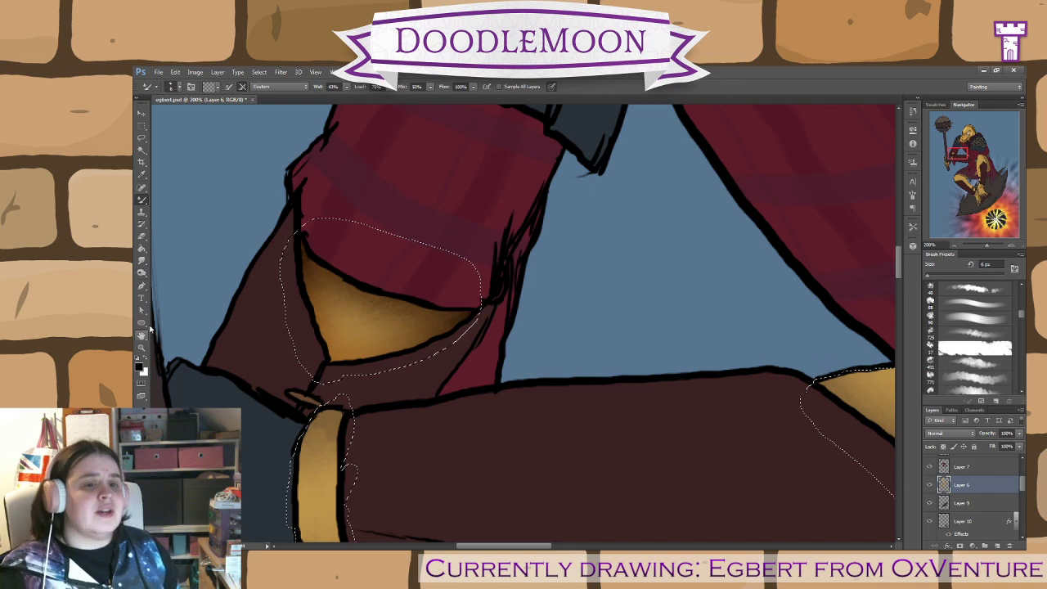
- Burn shadows into the upper and lower ends of the yellow wrist band beside the glove, and blend them with the Mixer Brush
left_click(141, 274)
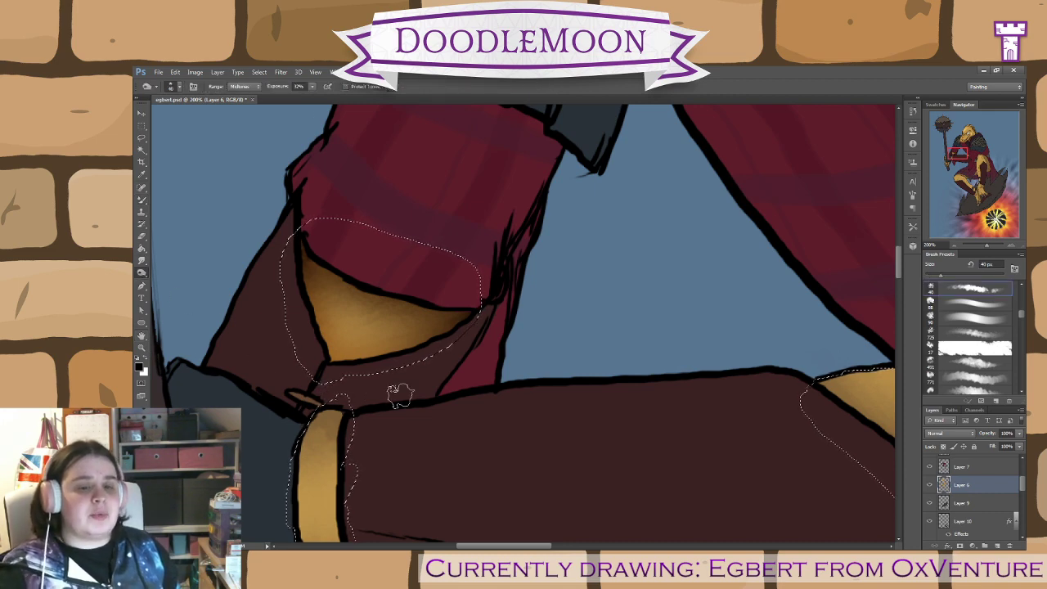
mouse_move(434, 422)
left_mouse_down()
mouse_move(437, 234)
mouse_move(463, 222)
left_mouse_up()
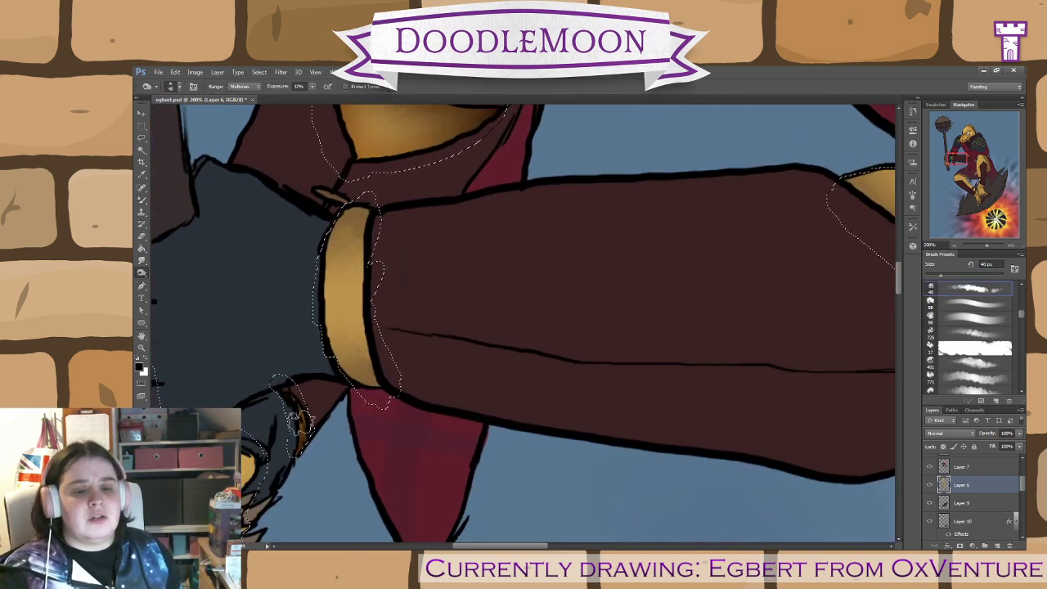
left_click(141, 200)
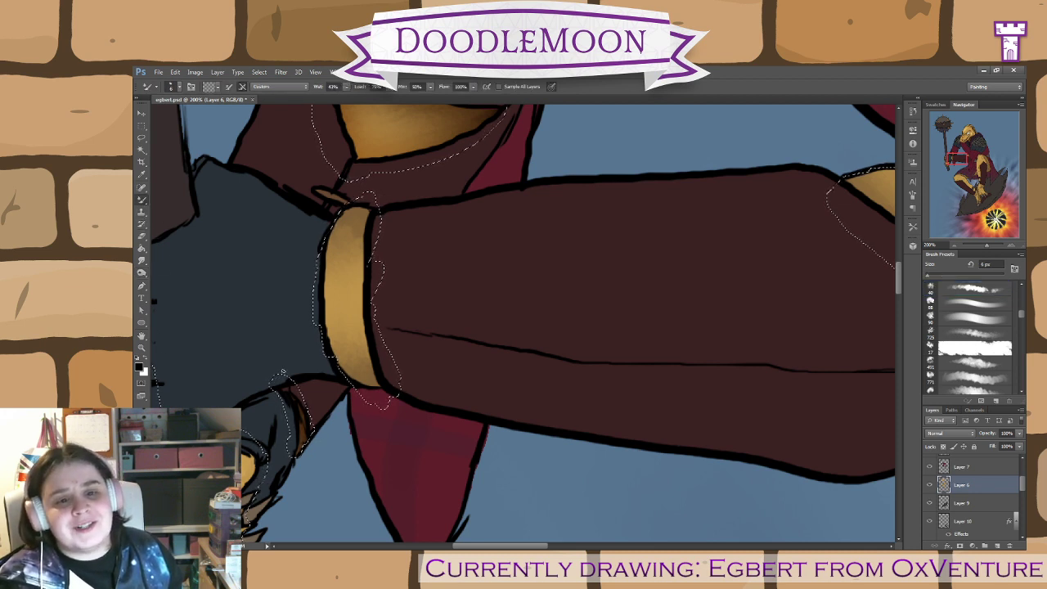
left_click(142, 274)
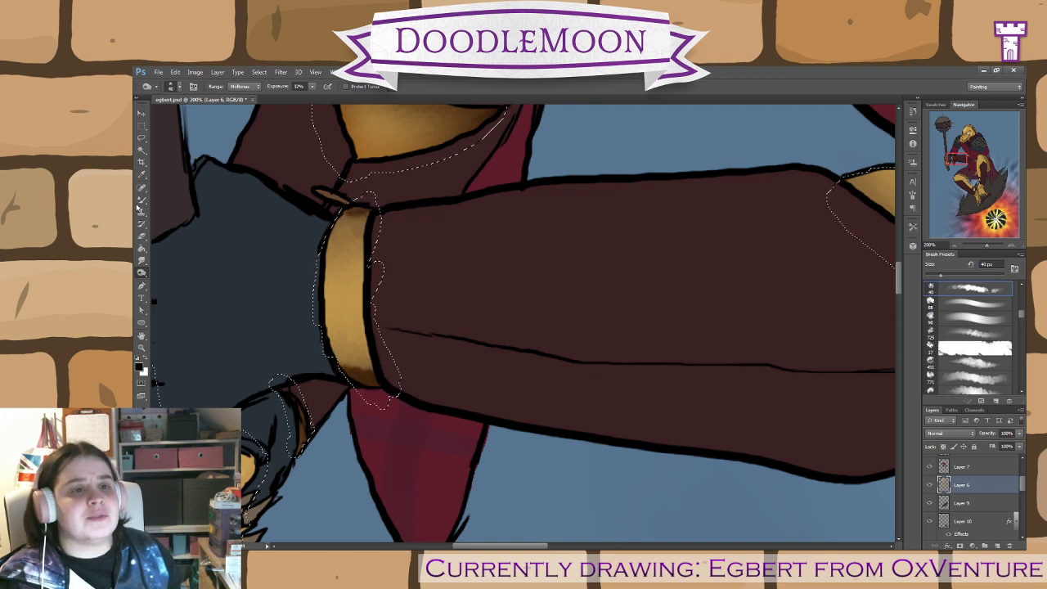
left_click(141, 200)
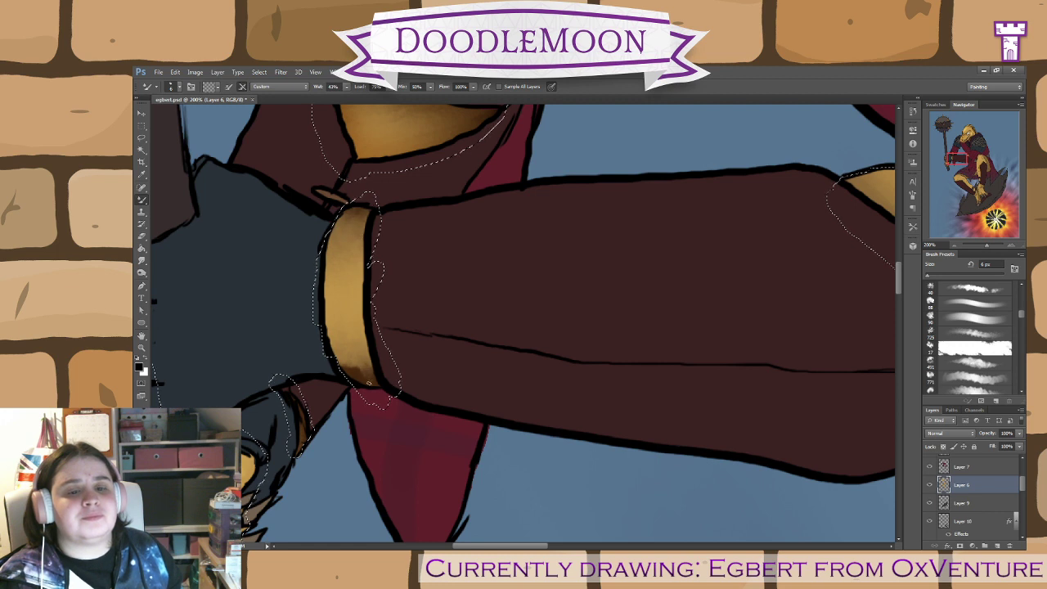
left_click_drag(355, 365, 339, 354)
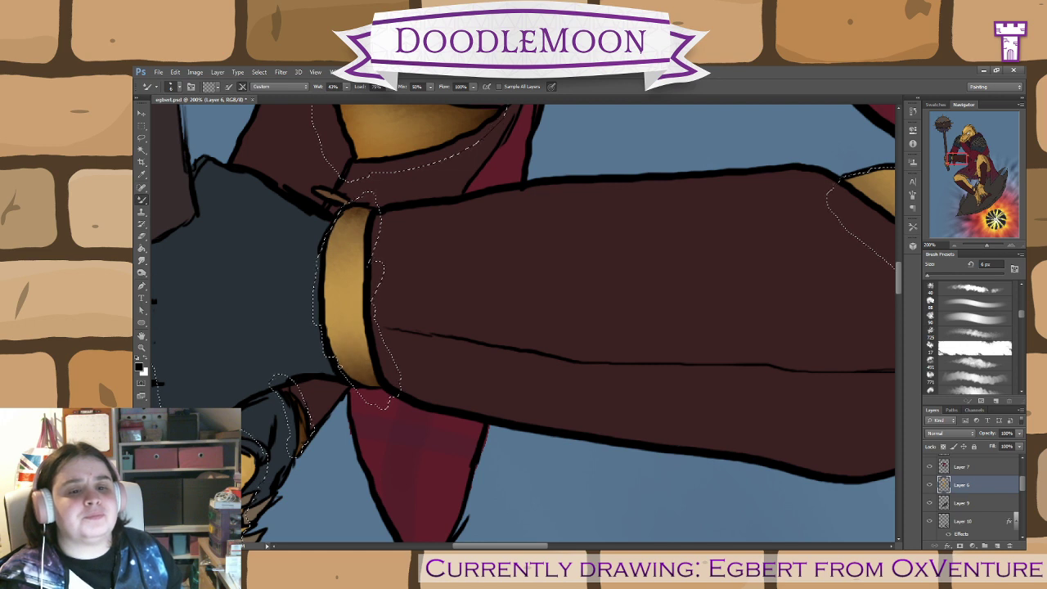
- Burn shadows along both long edges of the yellow wrist band, blend them with the Mixer Brush, and switch to the Dodge tool
key("o")
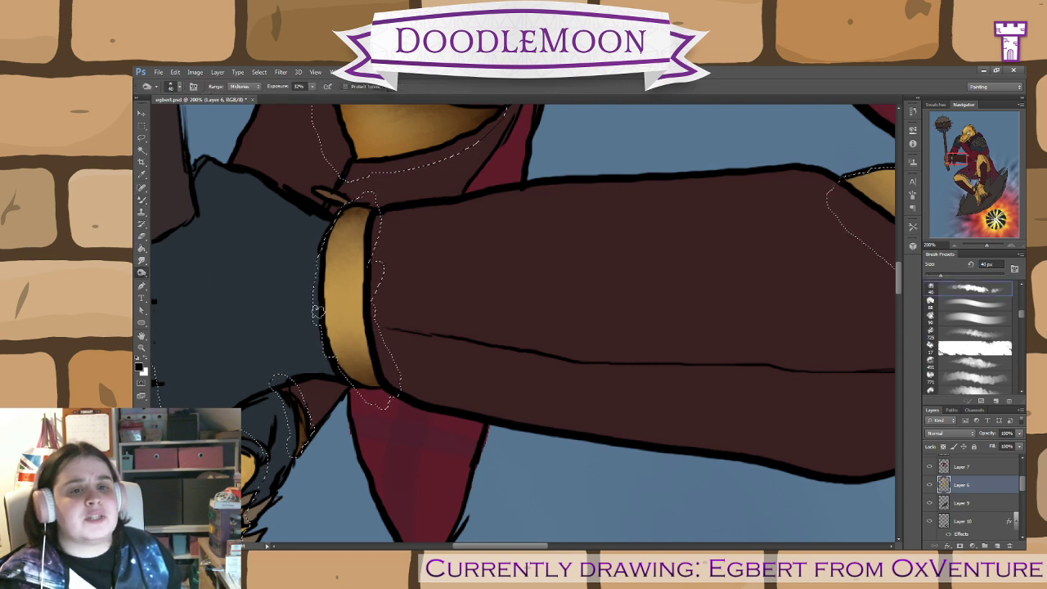
mouse_move(318, 311)
left_mouse_down()
mouse_move(336, 206)
mouse_move(322, 314)
mouse_move(319, 271)
mouse_move(333, 349)
mouse_move(352, 382)
mouse_move(343, 379)
mouse_move(387, 392)
mouse_move(363, 311)
mouse_move(371, 341)
mouse_move(371, 211)
mouse_move(373, 315)
mouse_move(367, 219)
mouse_move(391, 399)
mouse_move(336, 342)
mouse_move(325, 317)
mouse_move(332, 288)
mouse_move(344, 360)
mouse_move(384, 380)
mouse_move(383, 350)
mouse_move(310, 341)
mouse_move(373, 312)
mouse_move(313, 322)
mouse_move(367, 273)
mouse_move(313, 274)
mouse_move(360, 211)
mouse_move(334, 242)
left_mouse_up()
key("b")
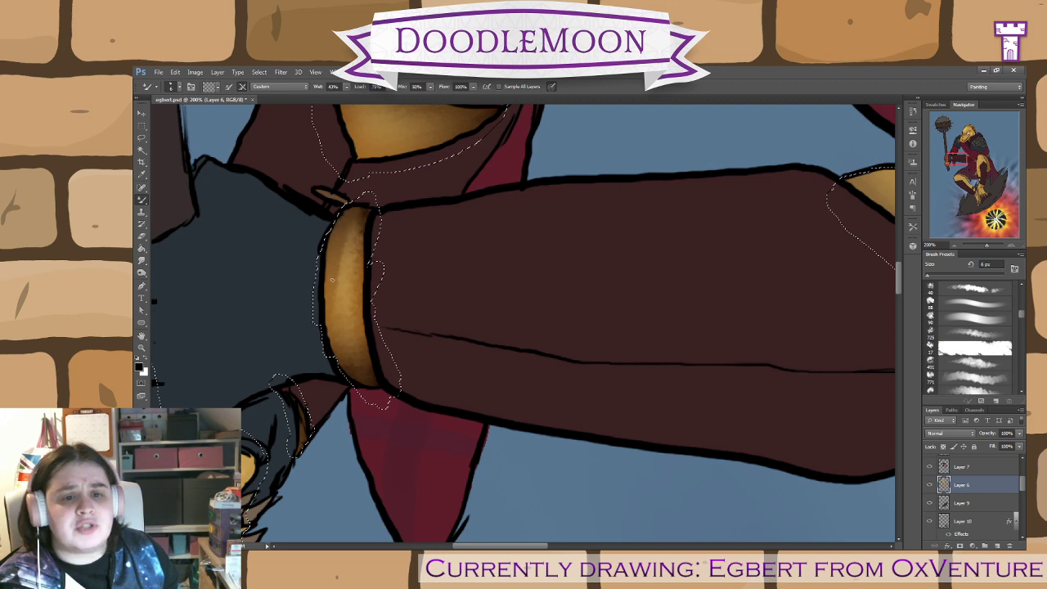
left_click_drag(332, 279, 334, 278)
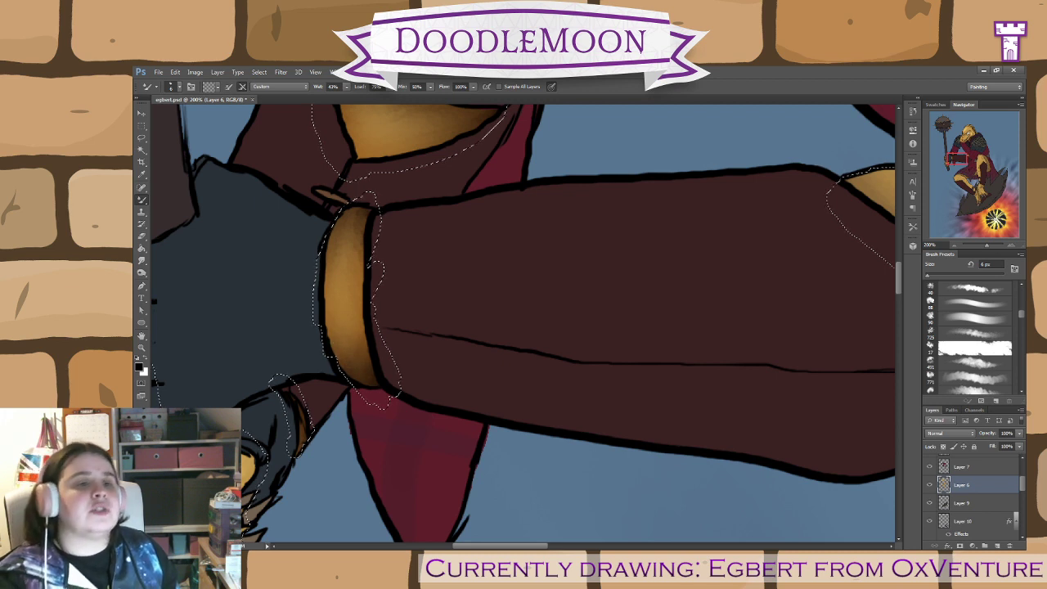
left_click(141, 273)
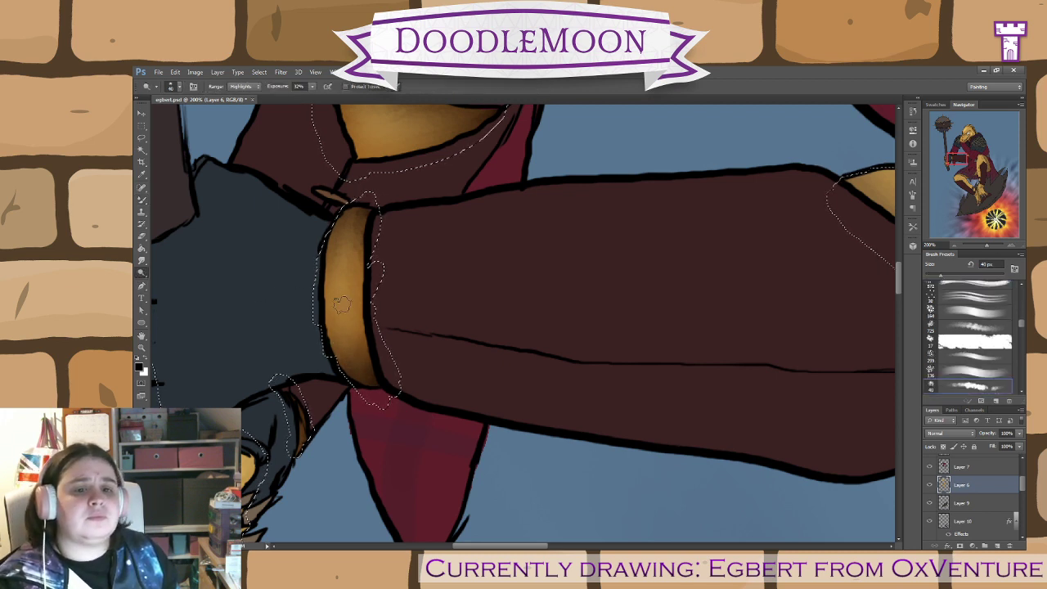
- Dodge a highlight into the middle of the yellow wrist band, and blend it into the band with the Mixer Brush
left_click(344, 303)
left_click(141, 200)
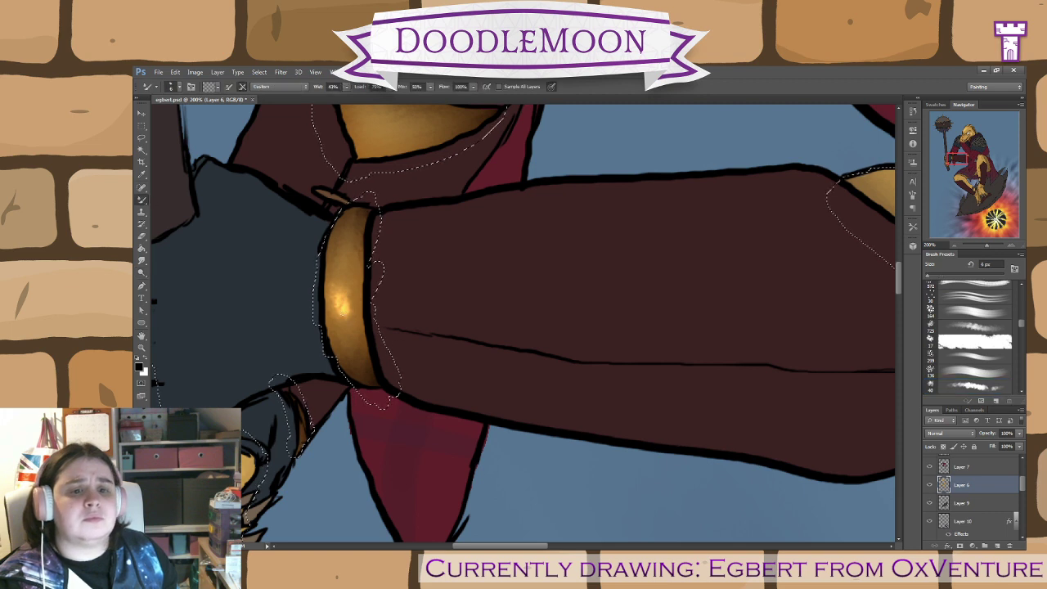
mouse_move(347, 303)
left_mouse_down()
mouse_move(337, 319)
mouse_move(348, 326)
mouse_move(355, 284)
mouse_move(331, 302)
left_mouse_up()
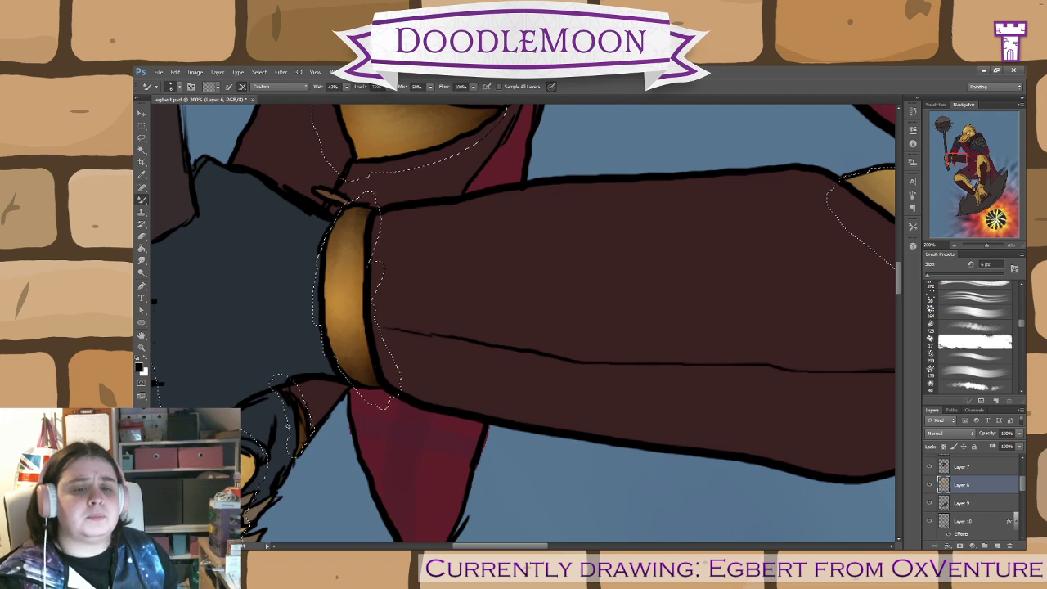
- Burn shadows along the lower edges of the upper hand's four yellow fingers, and smooth them with the Mixer Brush
left_click_drag(413, 442, 641, 423)
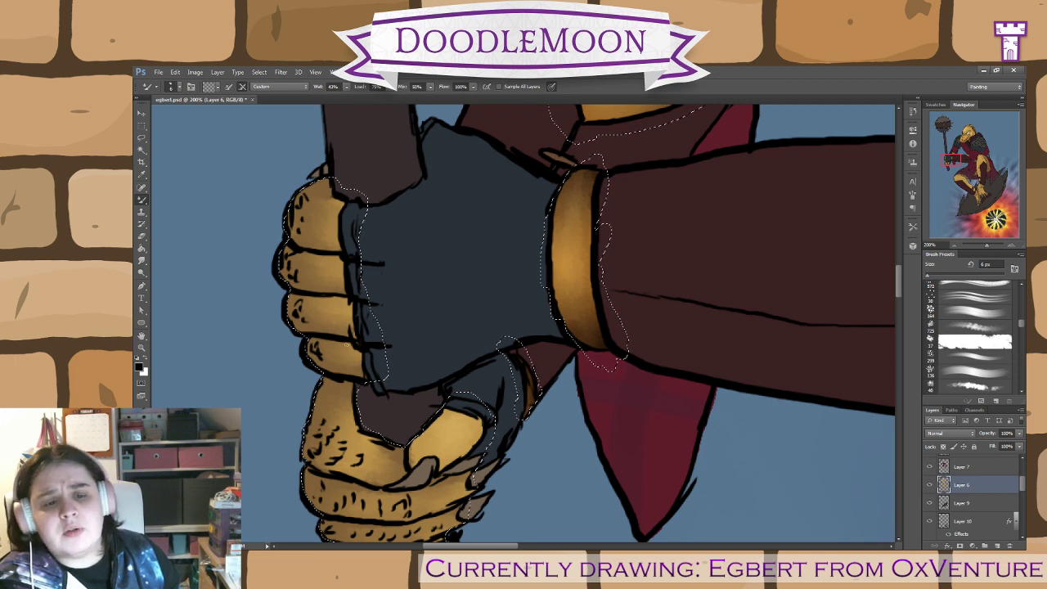
left_click(144, 274)
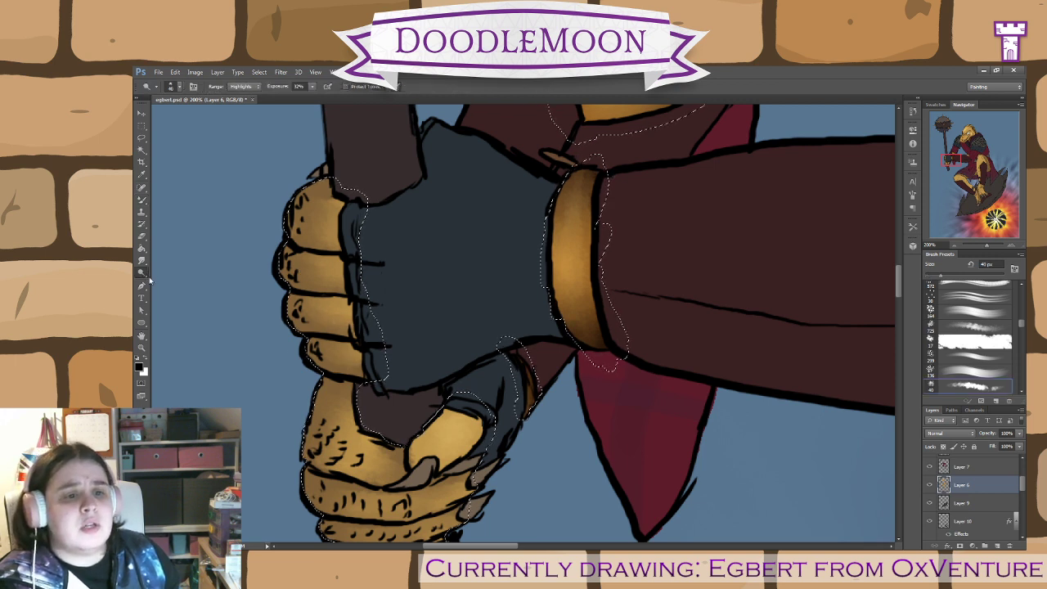
left_click(176, 286)
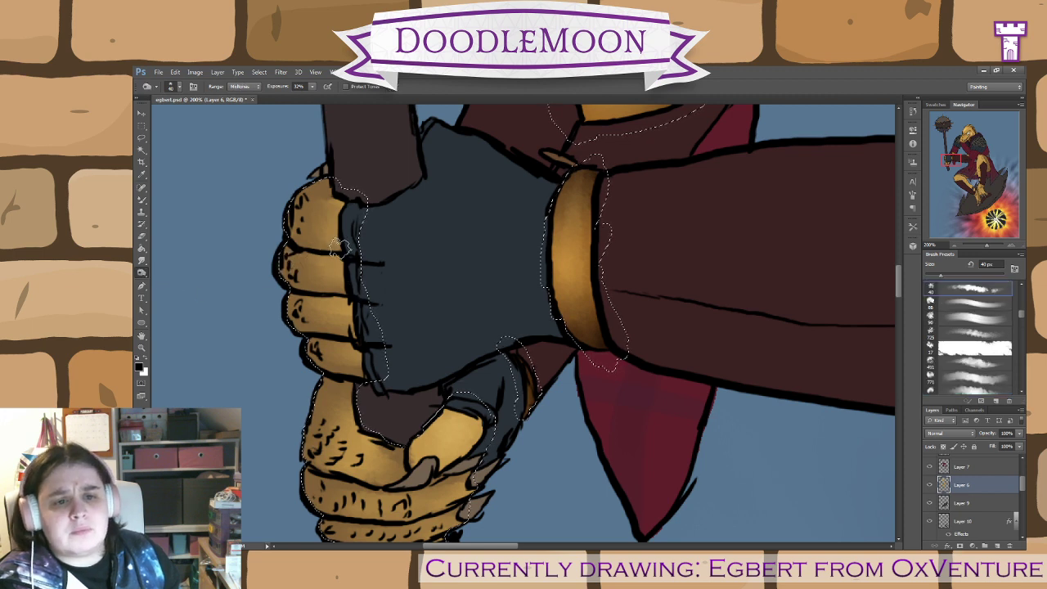
mouse_move(337, 248)
left_mouse_down()
mouse_move(299, 239)
mouse_move(278, 208)
left_mouse_up()
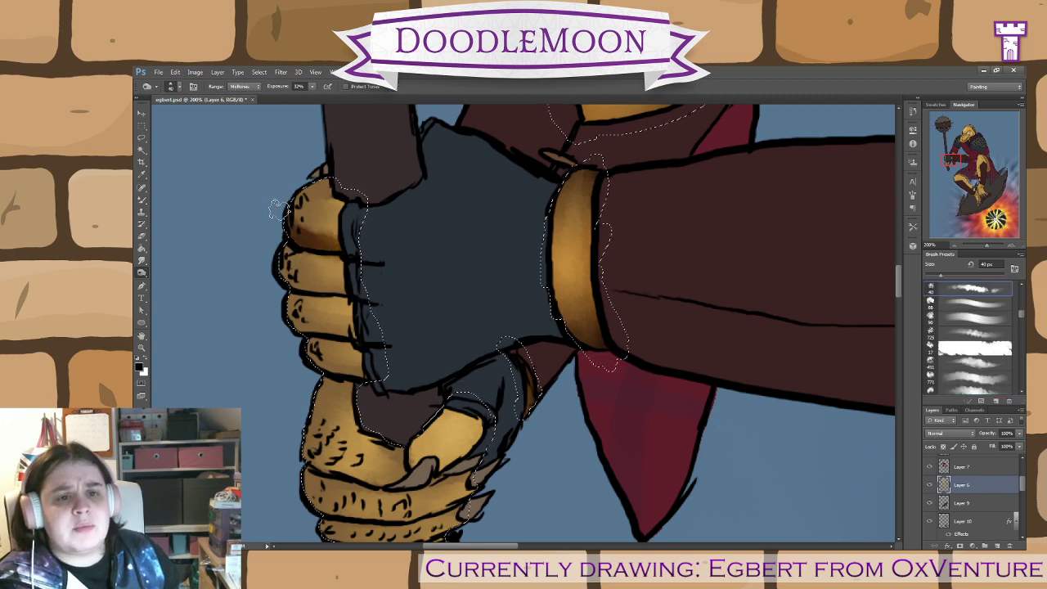
mouse_move(326, 283)
left_mouse_down()
mouse_move(350, 296)
mouse_move(294, 280)
mouse_move(353, 288)
mouse_move(274, 277)
left_mouse_up()
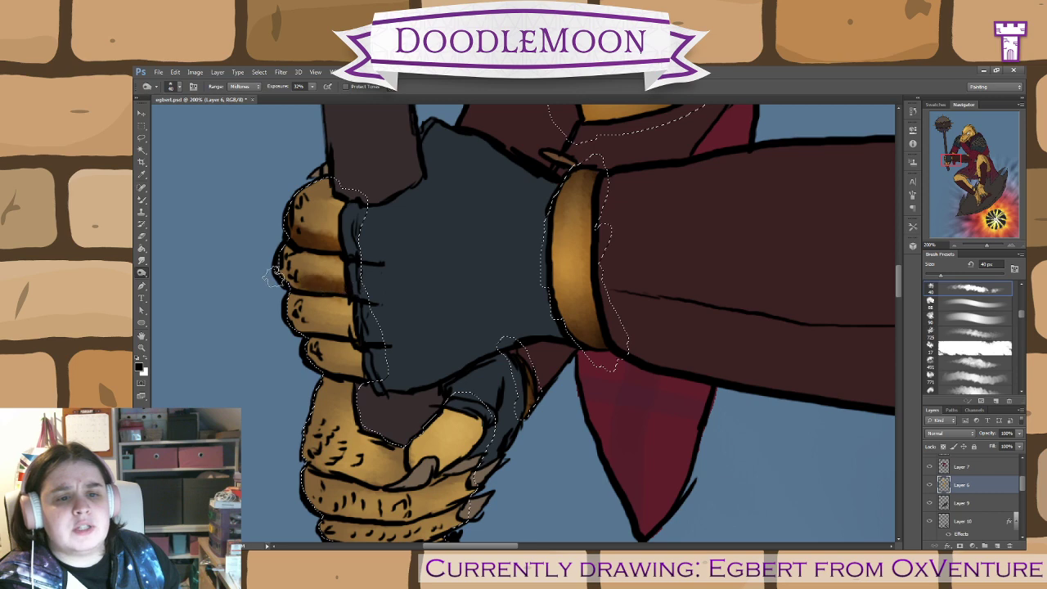
mouse_move(365, 332)
left_mouse_down()
mouse_move(286, 327)
mouse_move(368, 332)
mouse_move(297, 329)
left_mouse_up()
mouse_move(347, 373)
left_mouse_down()
mouse_move(318, 368)
mouse_move(360, 372)
left_mouse_up()
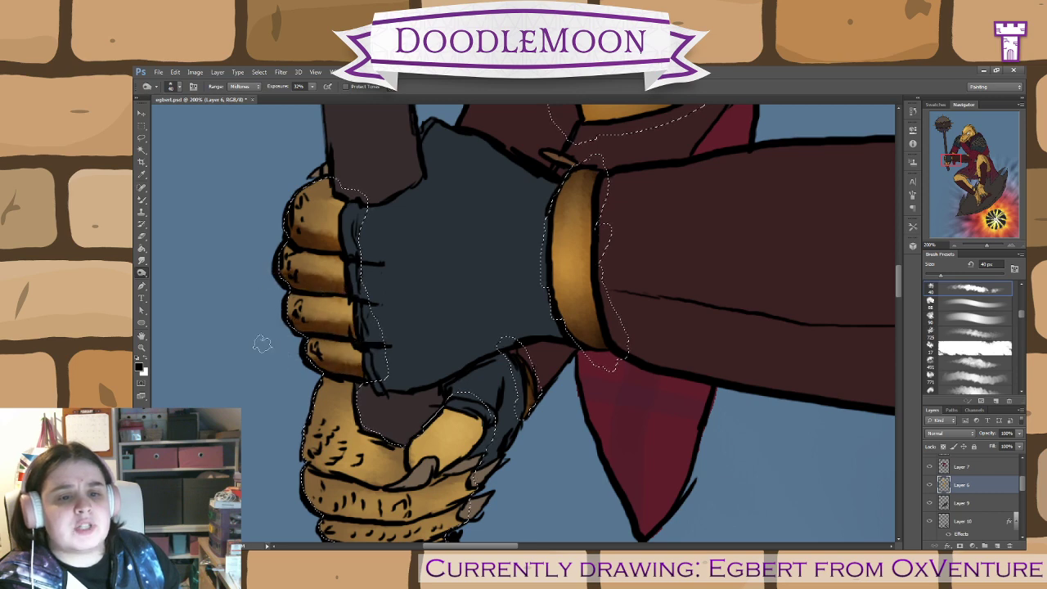
left_click(141, 200)
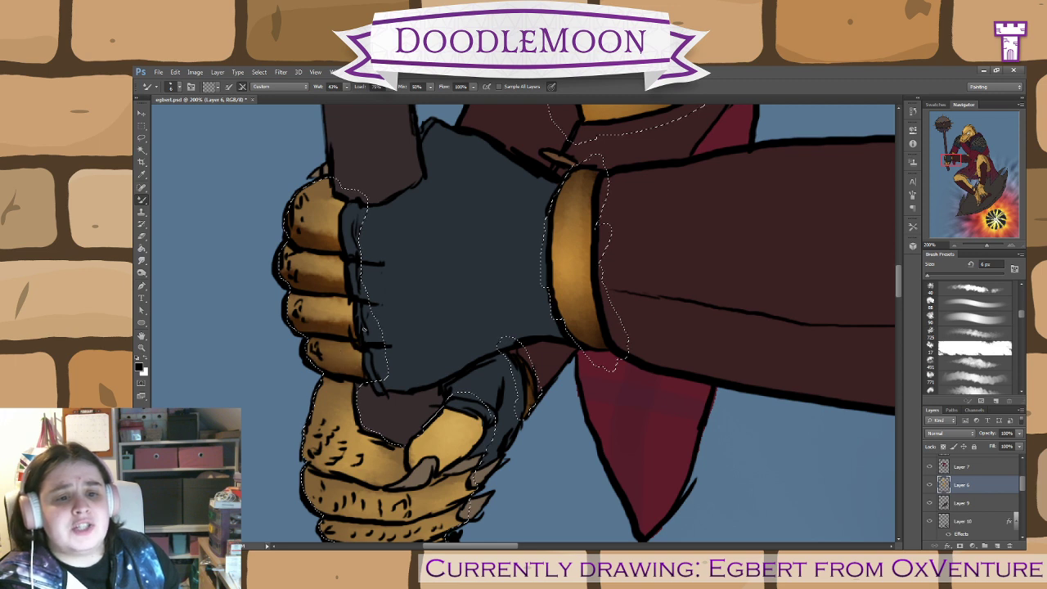
left_click_drag(365, 329, 359, 303)
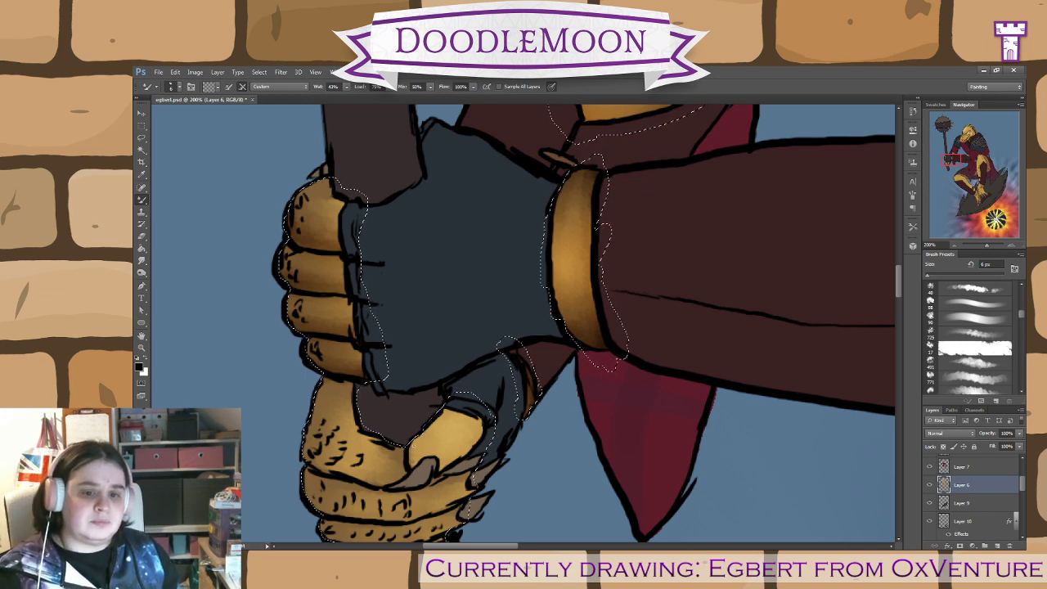
- Burn a shadow onto the top of the lower hand directly below the upper fist, and blend it with the Mixer Brush
scroll(434, 438, "down", 3)
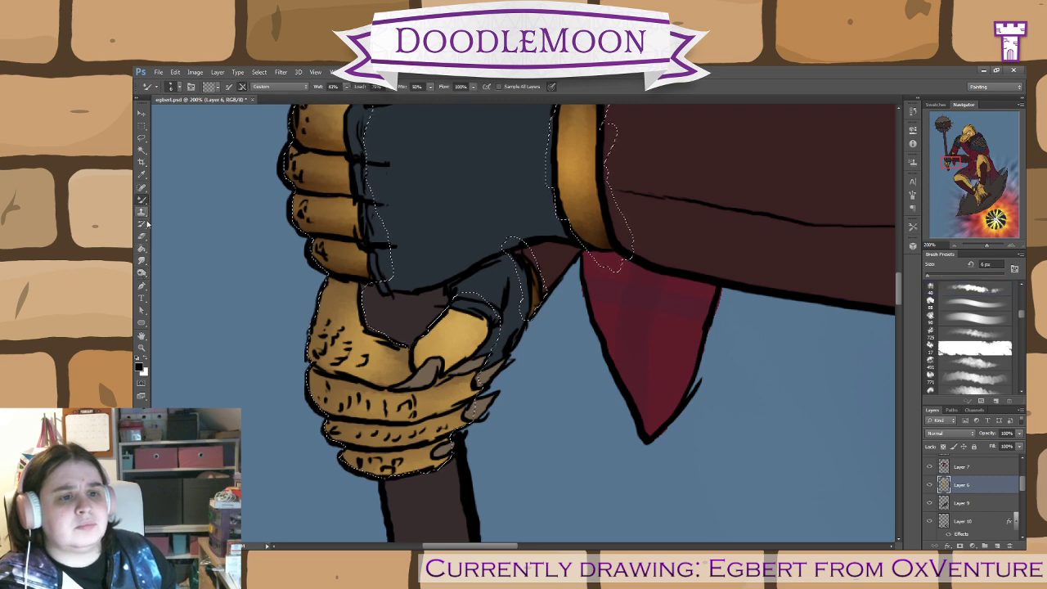
left_click(142, 272)
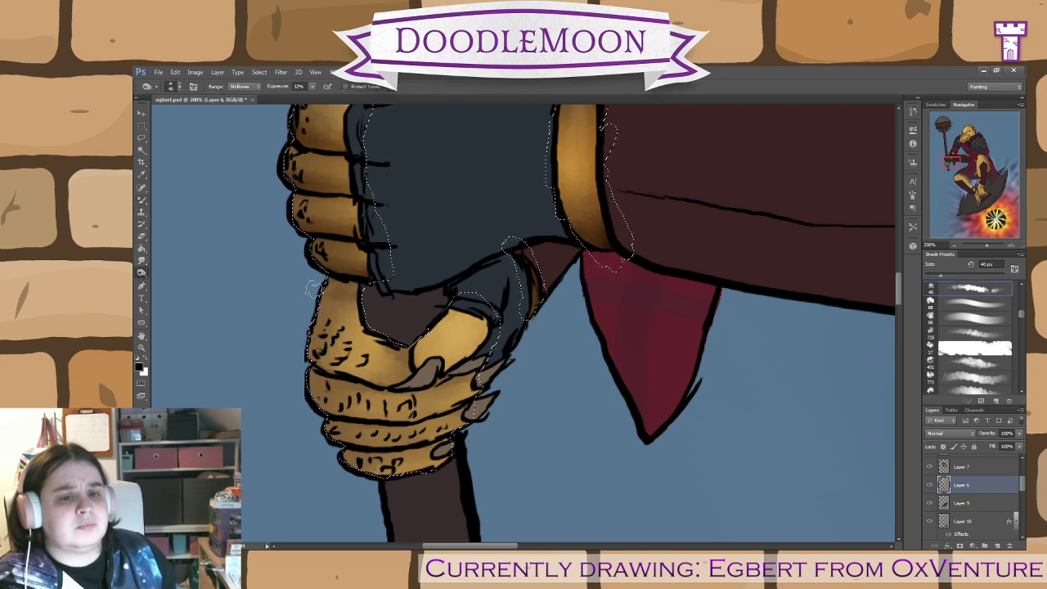
left_click(141, 199)
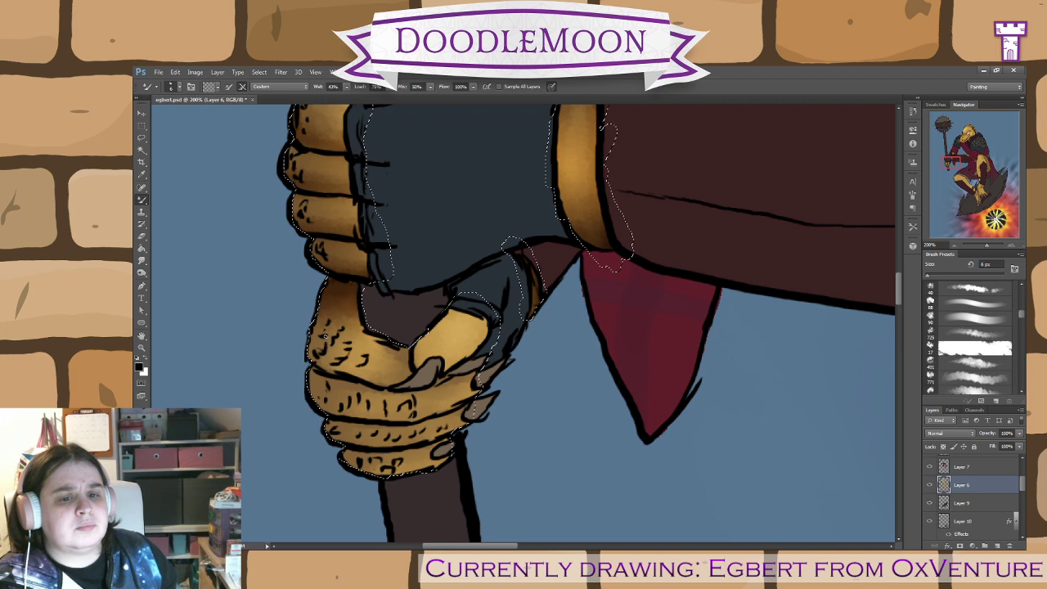
- Burn shadows beside the thumb and along the lower hand's finger folds, and blend them into the yellow skin with the Mixer Brush
left_click(142, 272)
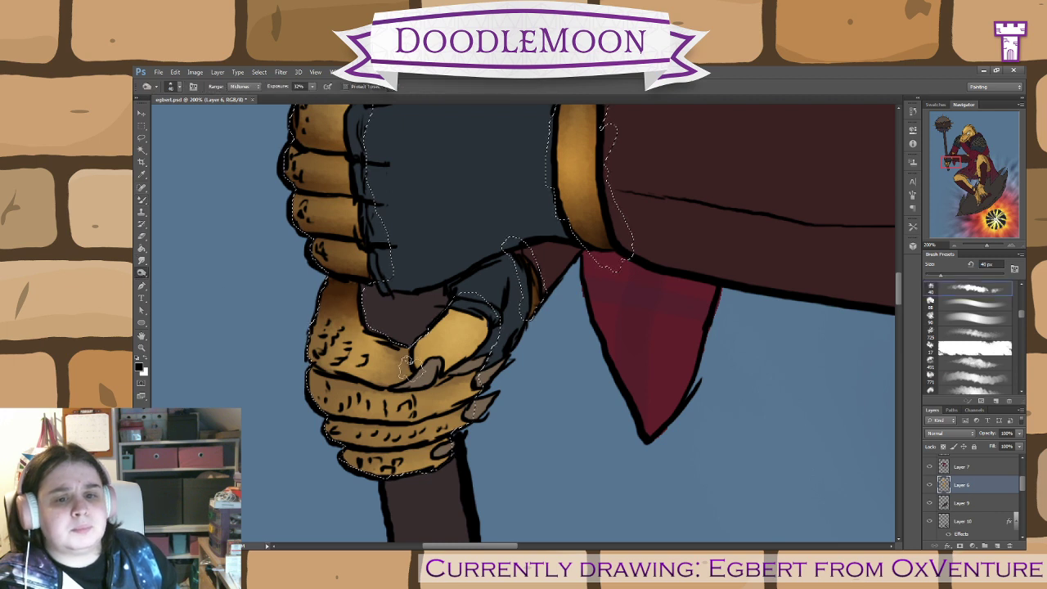
mouse_move(408, 379)
left_mouse_down()
mouse_move(450, 385)
mouse_move(384, 396)
mouse_move(335, 389)
mouse_move(318, 372)
left_mouse_up()
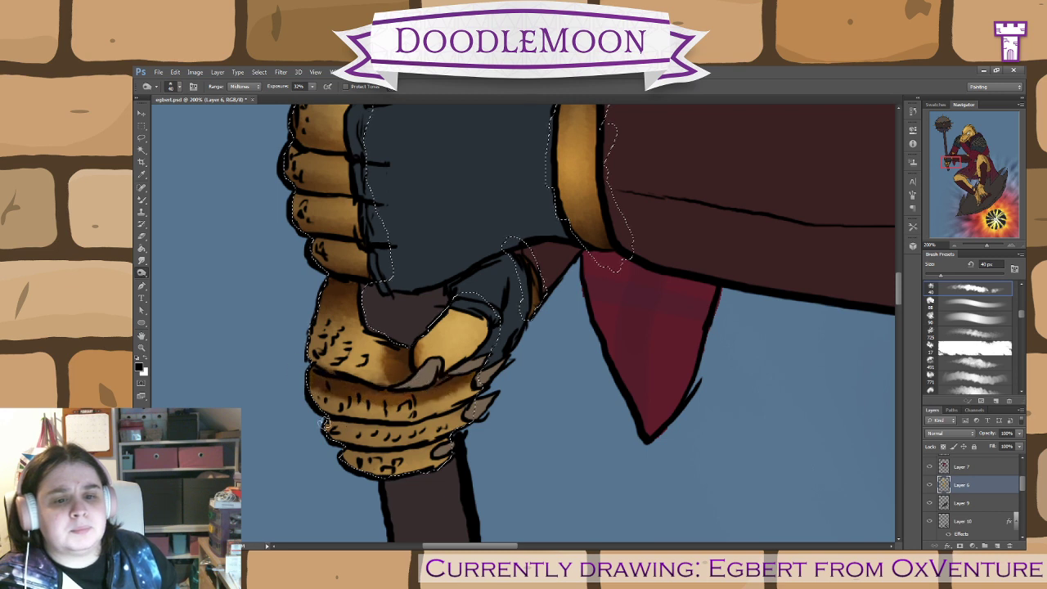
mouse_move(323, 426)
left_mouse_down()
mouse_move(413, 429)
mouse_move(479, 406)
mouse_move(454, 442)
mouse_move(433, 446)
mouse_move(391, 453)
mouse_move(316, 434)
mouse_move(444, 463)
mouse_move(331, 465)
left_mouse_up()
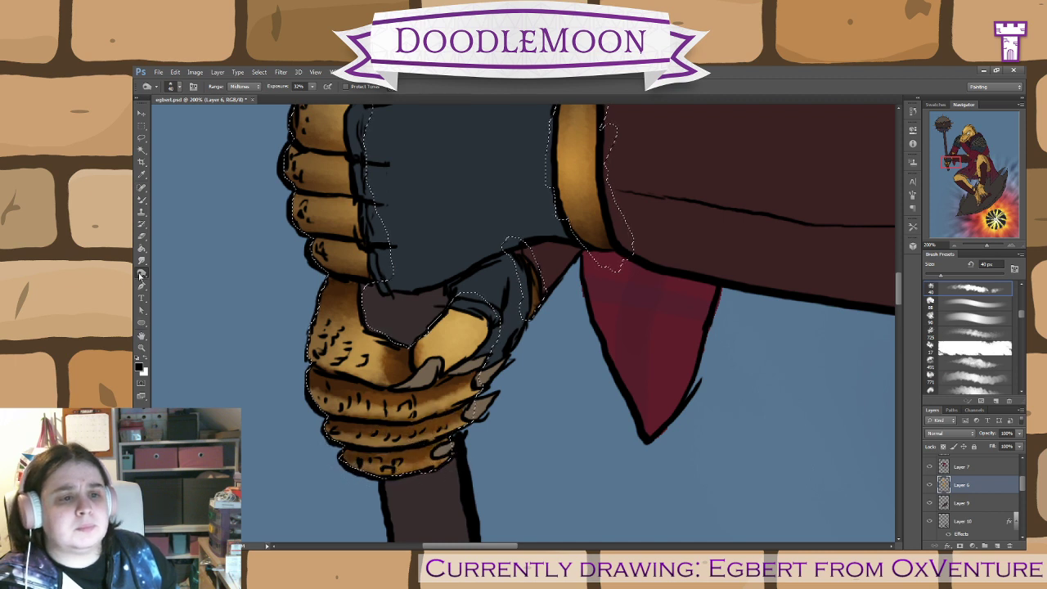
left_click_drag(434, 463, 306, 470)
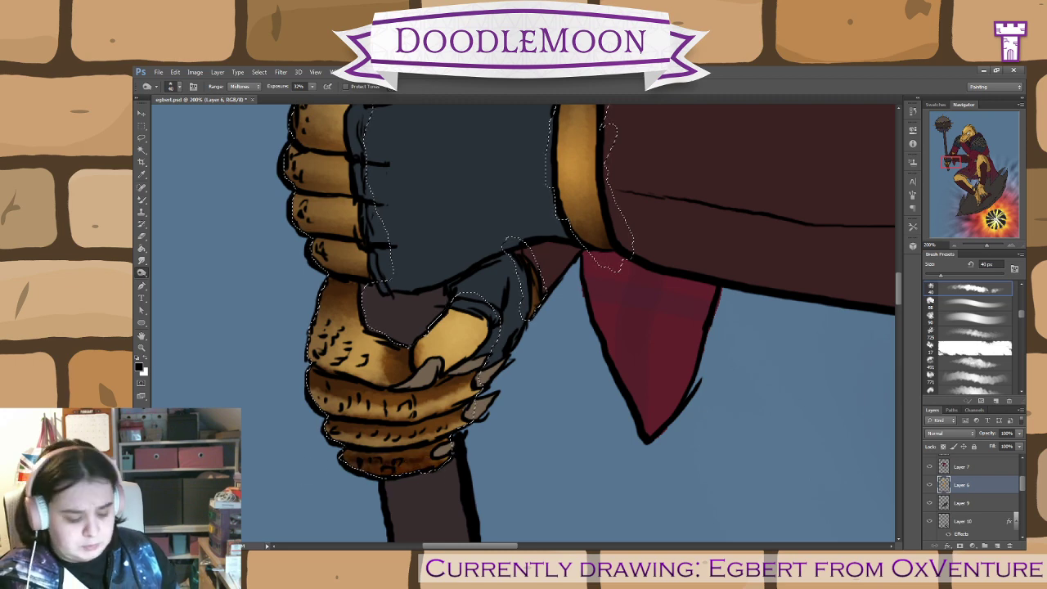
left_click(142, 200)
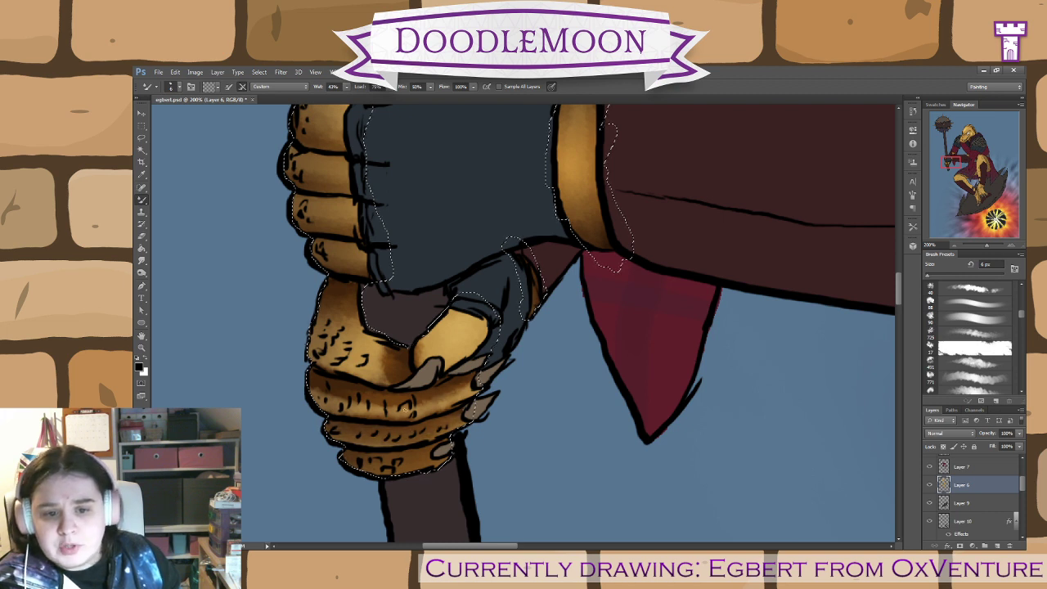
mouse_move(433, 398)
left_mouse_down()
mouse_move(481, 379)
mouse_move(384, 413)
mouse_move(349, 411)
mouse_move(325, 391)
left_mouse_up()
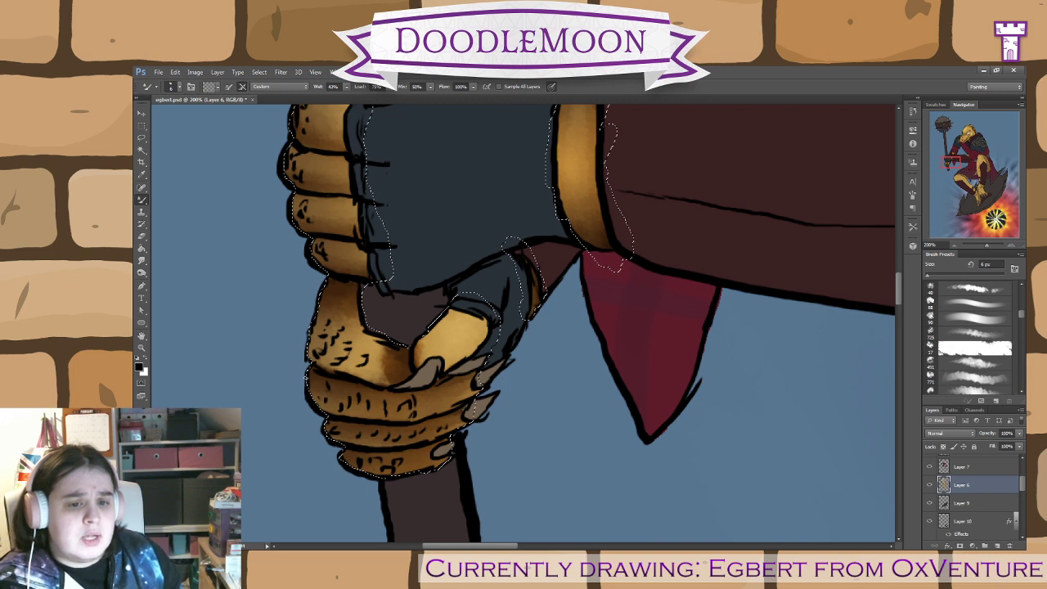
mouse_move(319, 366)
left_mouse_down()
mouse_move(388, 375)
mouse_move(348, 371)
mouse_move(357, 364)
left_mouse_up()
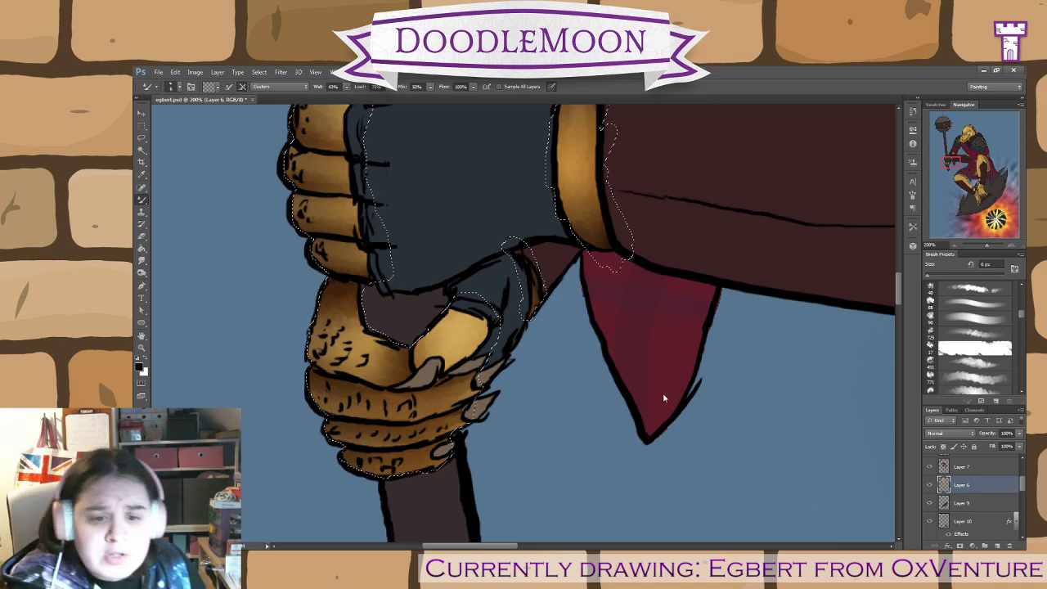
- Toggle the visibility of Layer 7, Layer 8 and Layer 11 to check what each contains, and return to Layer 6
left_click(929, 466)
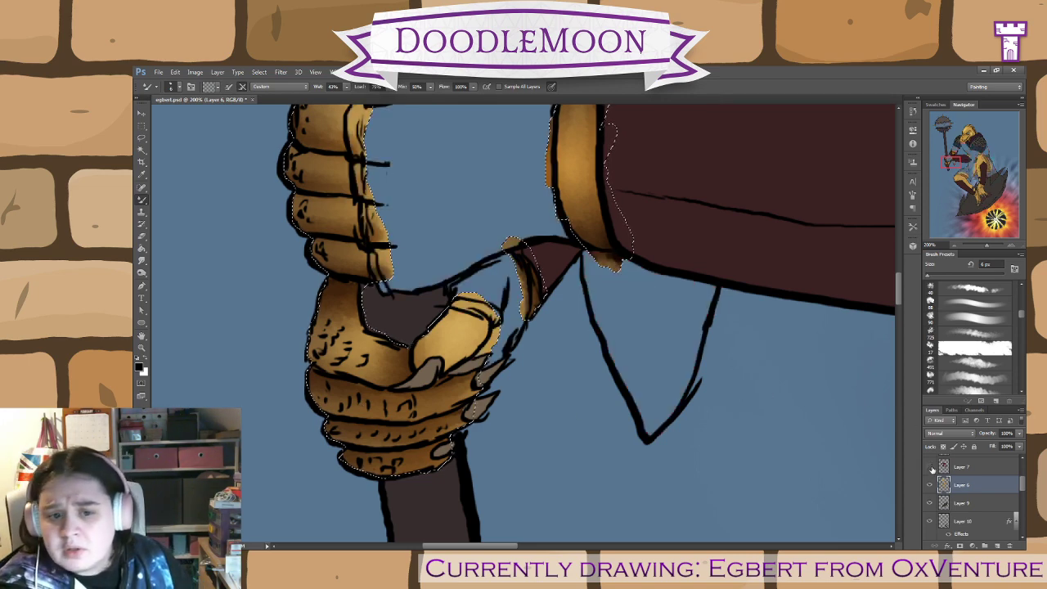
left_click(930, 466)
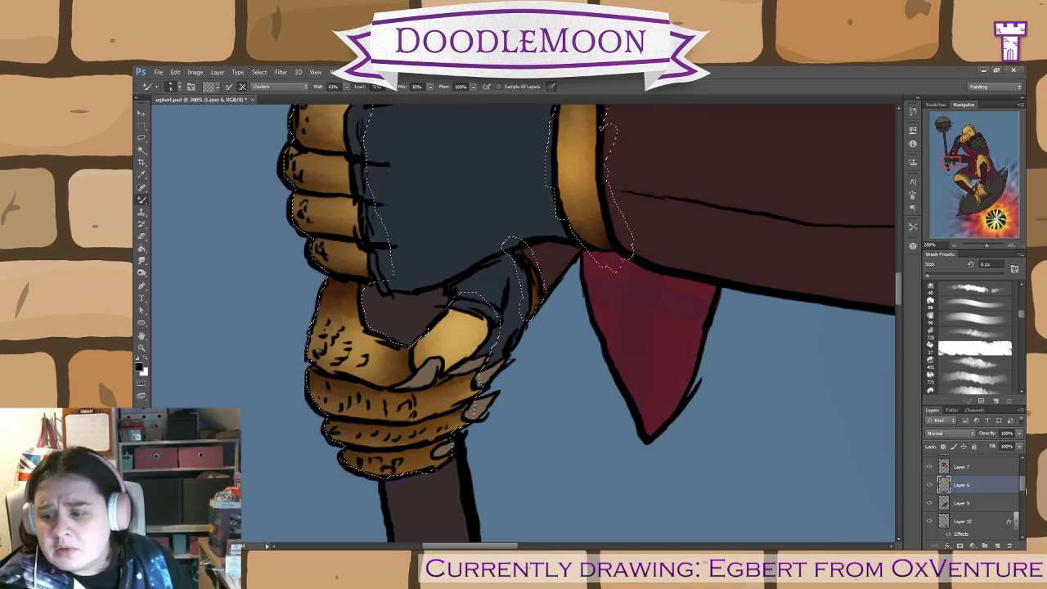
scroll(933, 491, "up", 2)
left_click(930, 484)
left_click(930, 485)
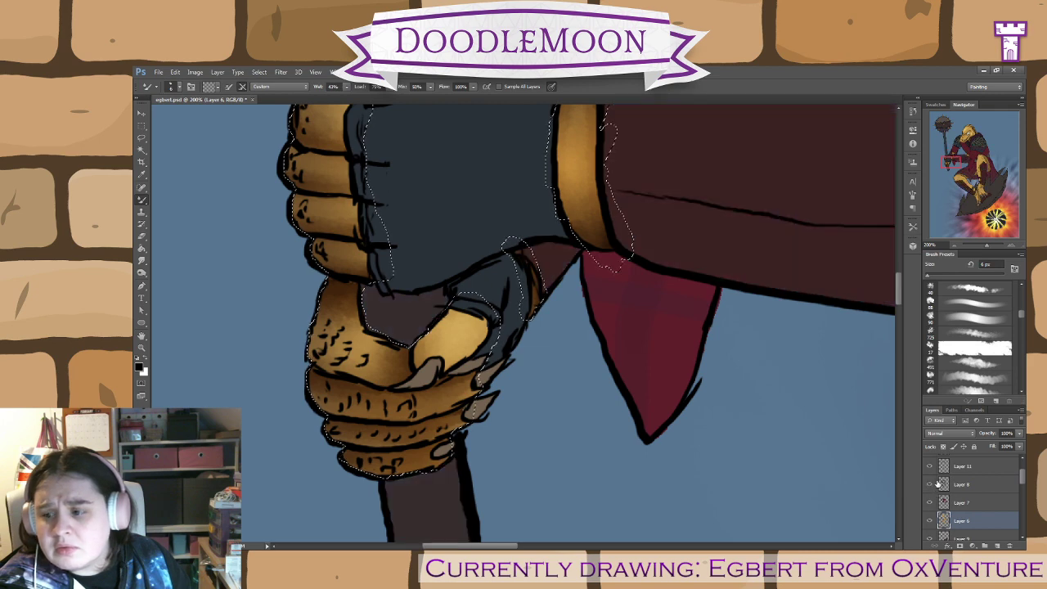
left_click(929, 466)
left_click(930, 467)
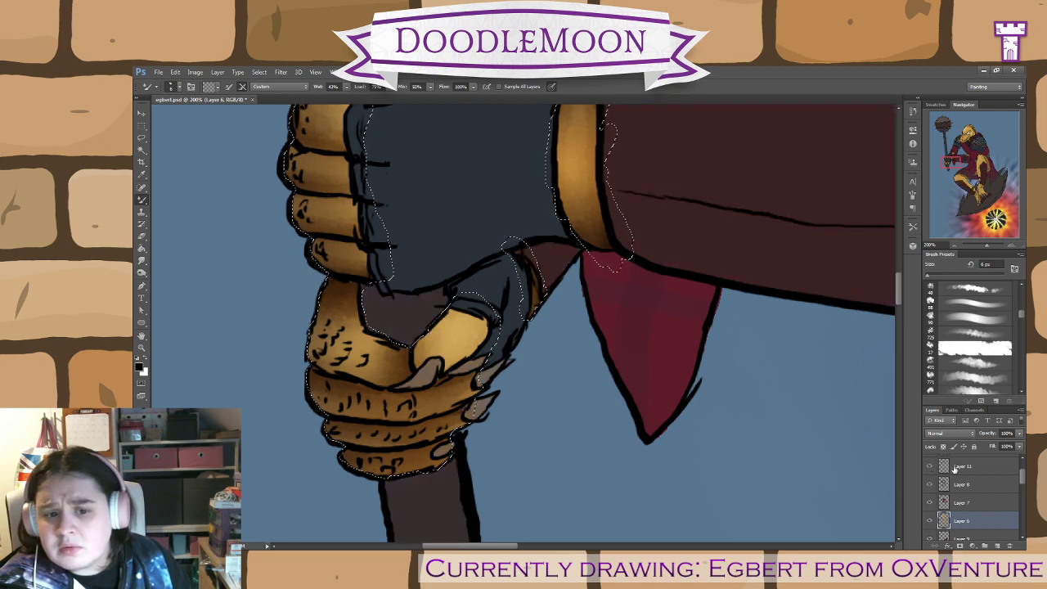
left_click(969, 468)
key("e")
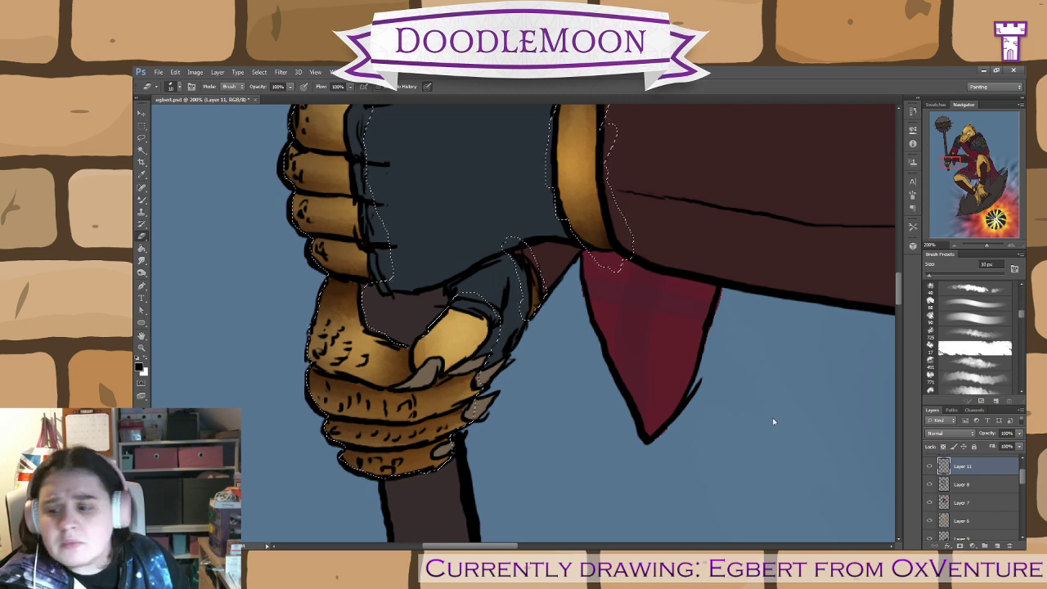
key("alt+bracketleft")
key("alt+bracketleft")
key("alt+bracketleft")
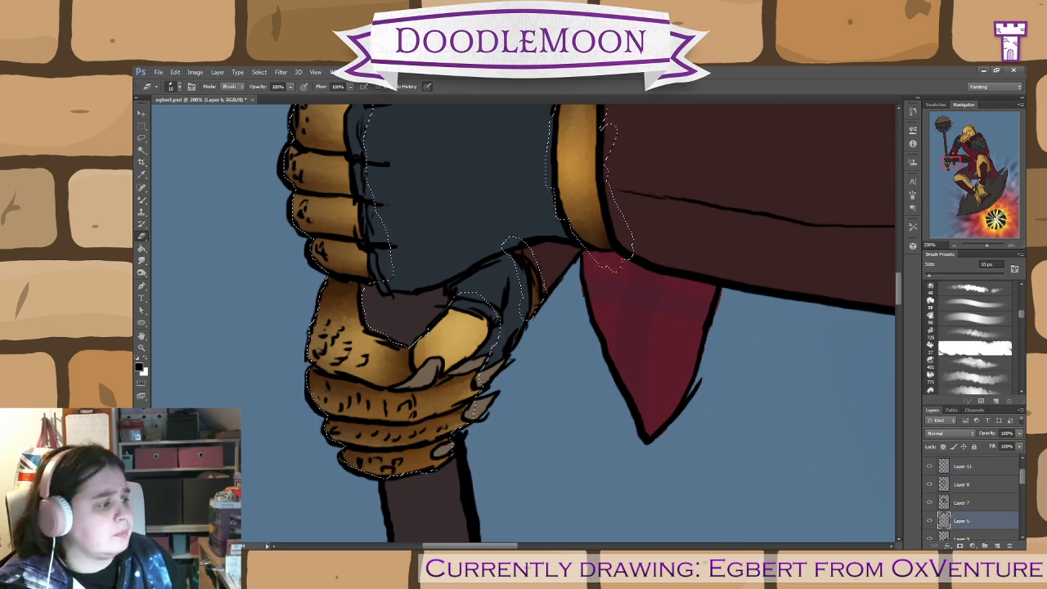
- Burn a shadow onto the lower hand's inner edge beside the weapon handle, and blend it with the Mixer Brush
left_click(141, 200)
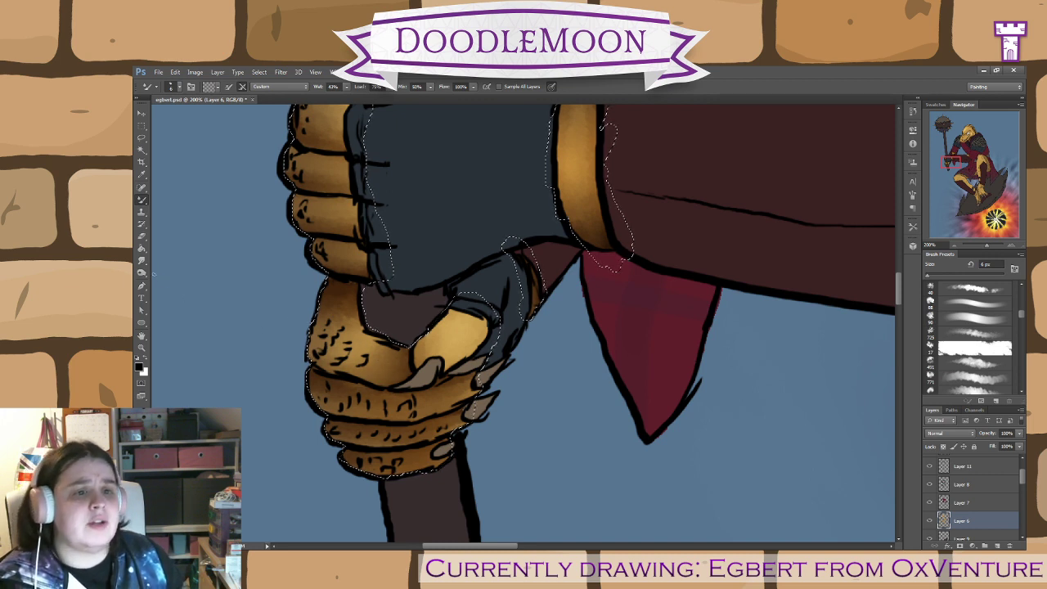
key("o")
mouse_move(398, 356)
left_mouse_down()
mouse_move(353, 315)
mouse_move(400, 343)
mouse_move(353, 309)
left_mouse_up()
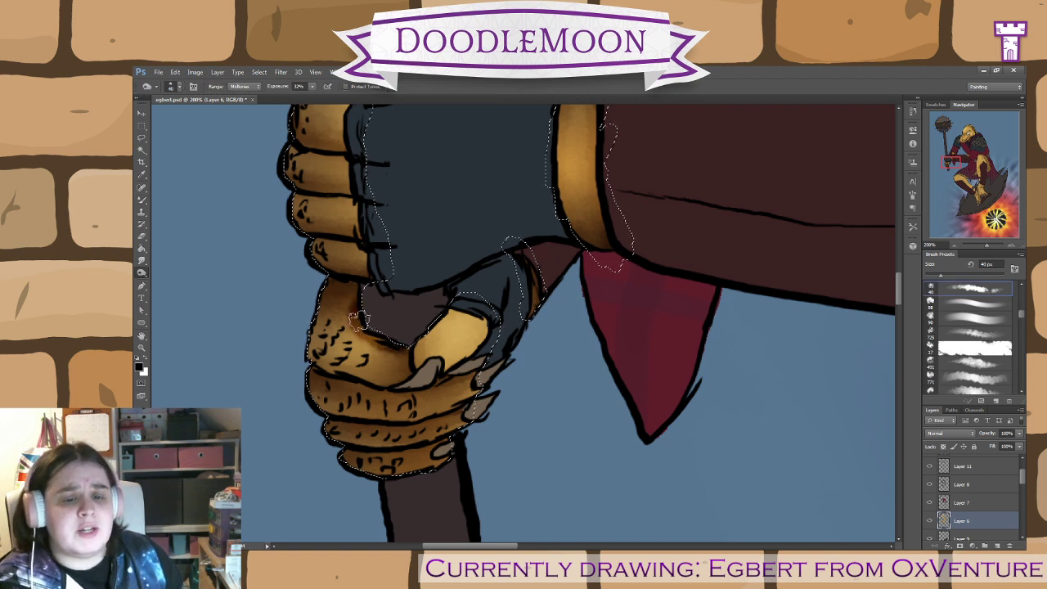
key("b")
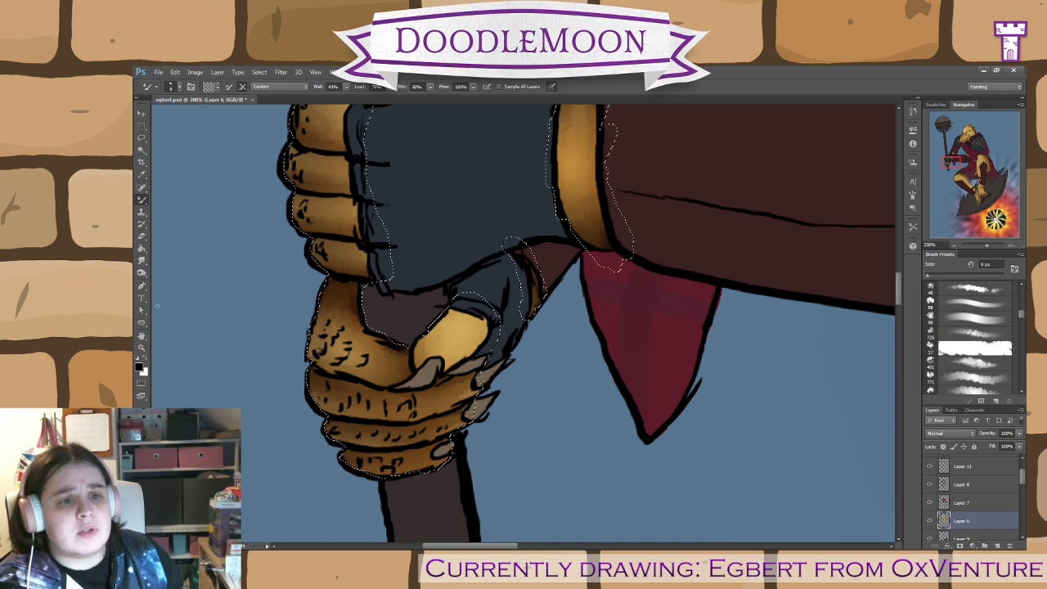
- Burn a shadow onto the thumb under the glove edge, check it against Layer 7, blend it on Layer 6, and select Layer 11
left_click(142, 274)
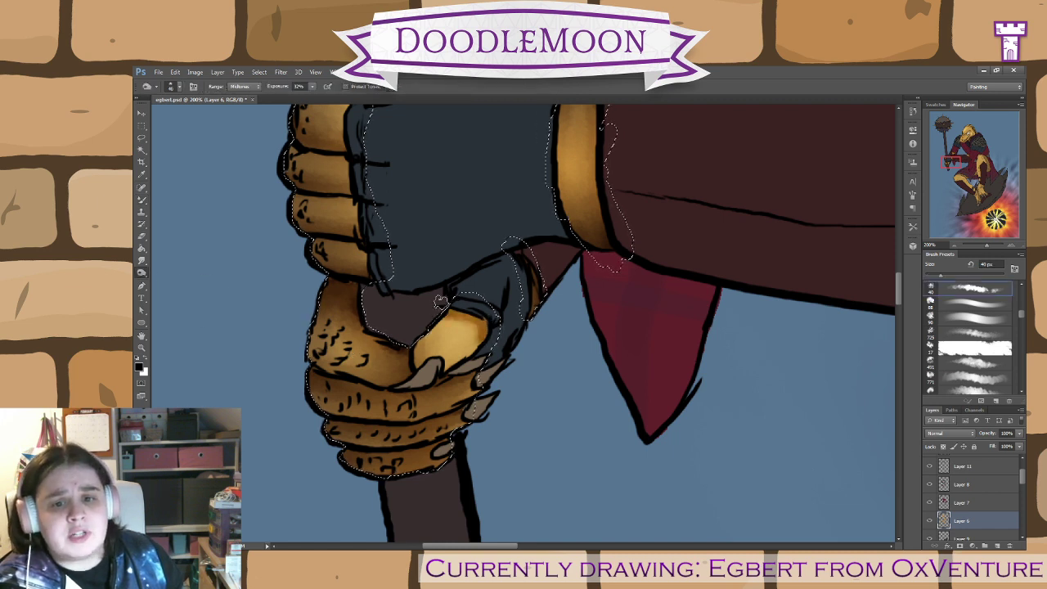
left_click(931, 503)
left_click(931, 503)
left_click(931, 503)
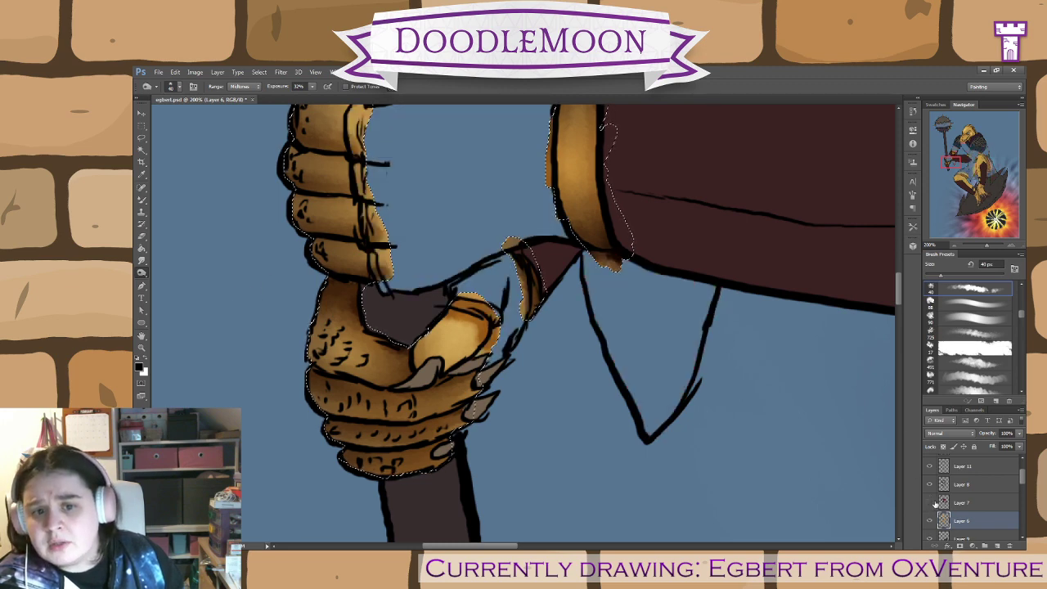
left_click(931, 503)
left_click(962, 502)
left_click(142, 236)
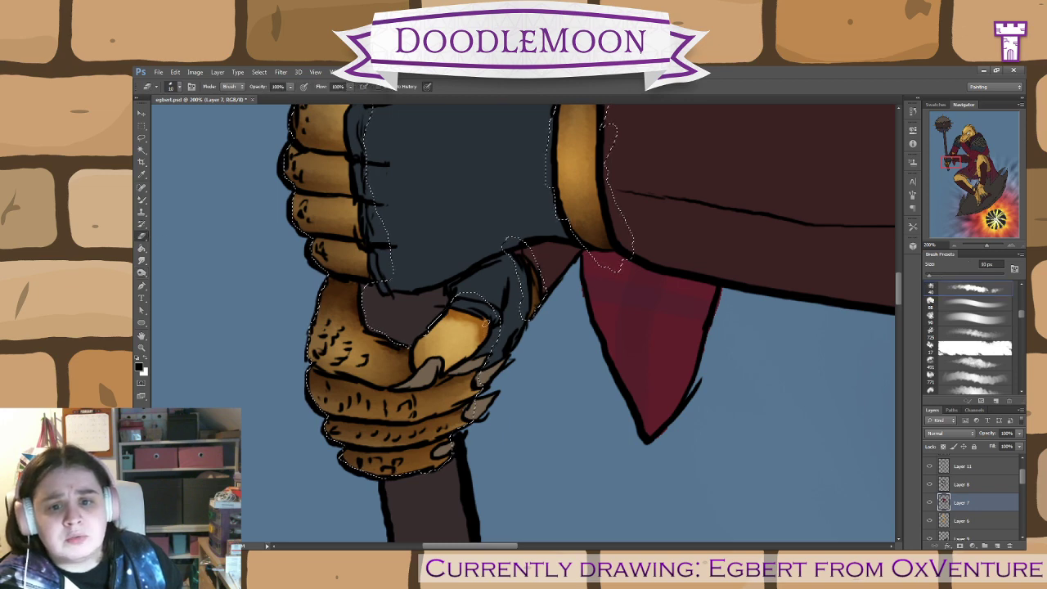
left_click(966, 520)
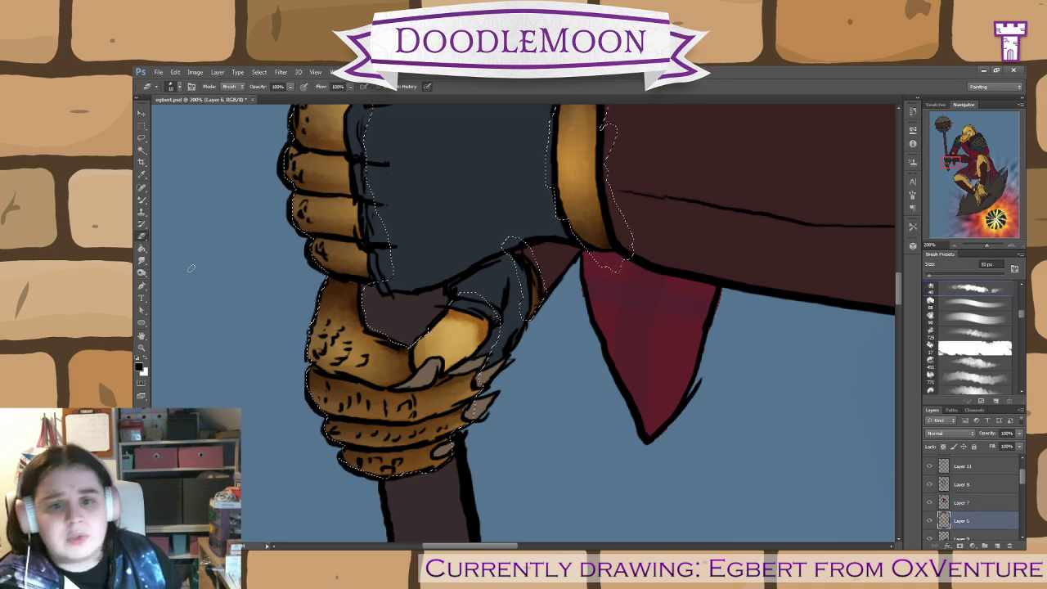
left_click(141, 200)
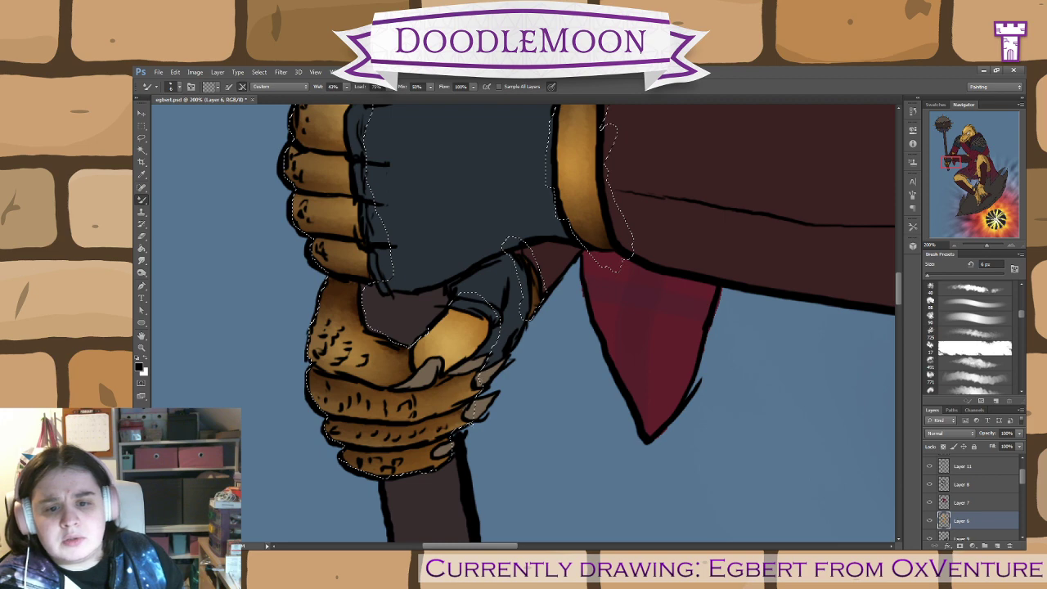
left_click(973, 466)
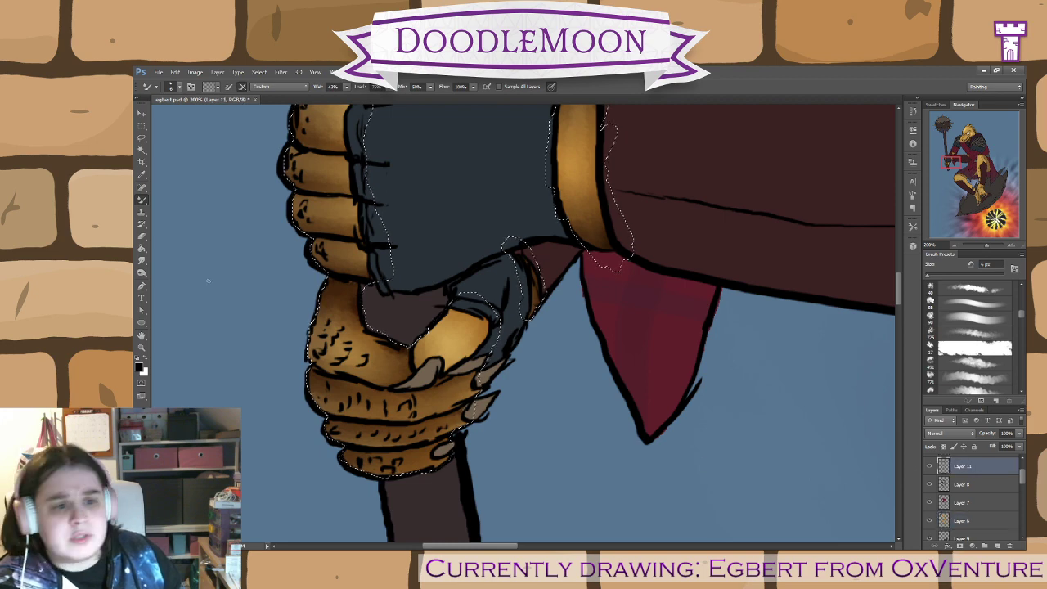
- Dodge a bright highlight onto the lower hand's thumb on Layer 6 and soften it with the Mixer Brush
left_click(143, 237)
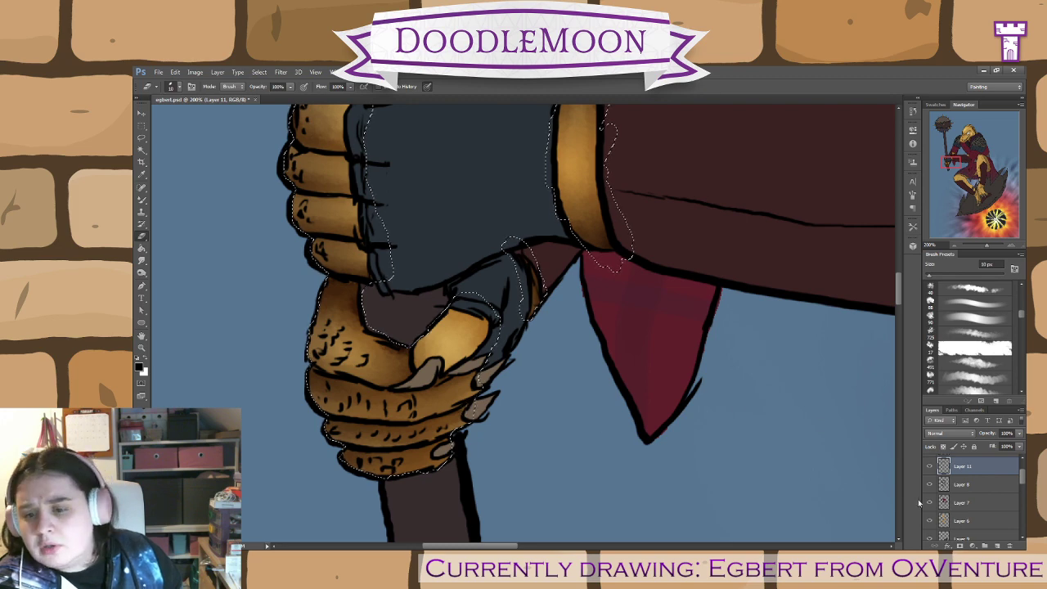
left_click(975, 522)
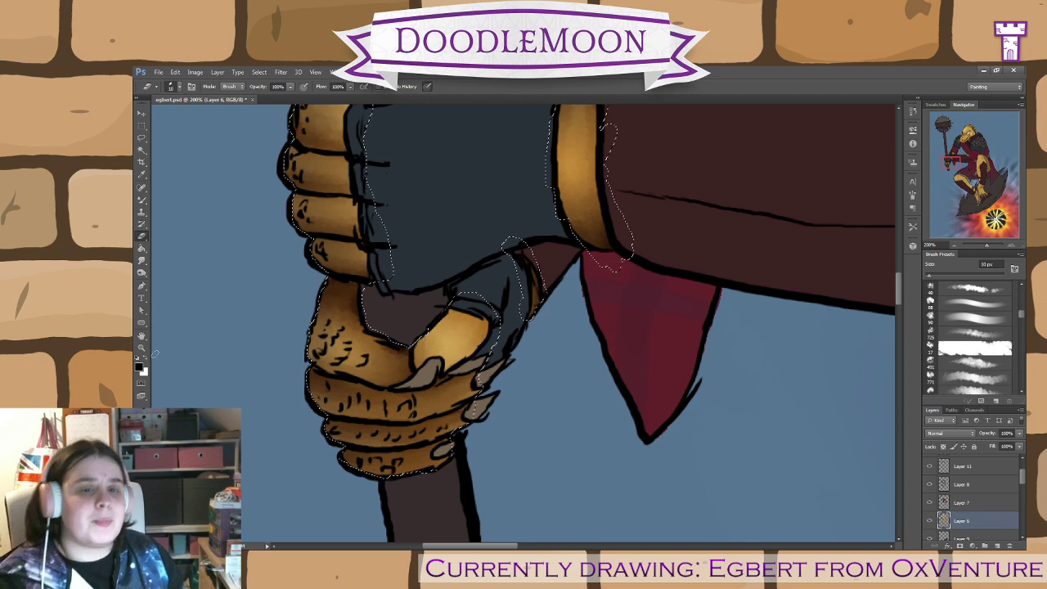
left_click(143, 273)
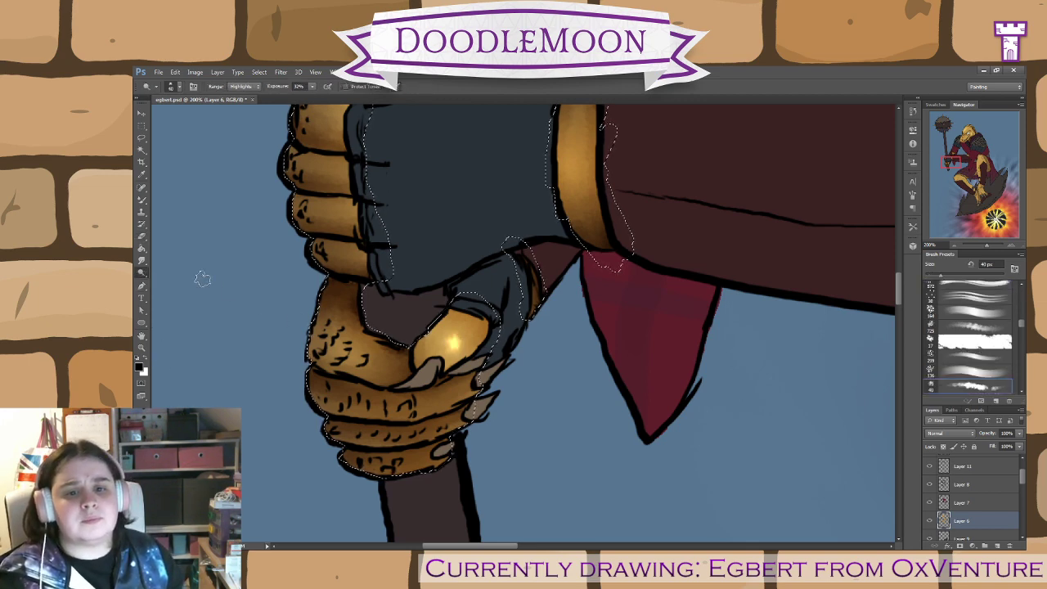
left_click(141, 199)
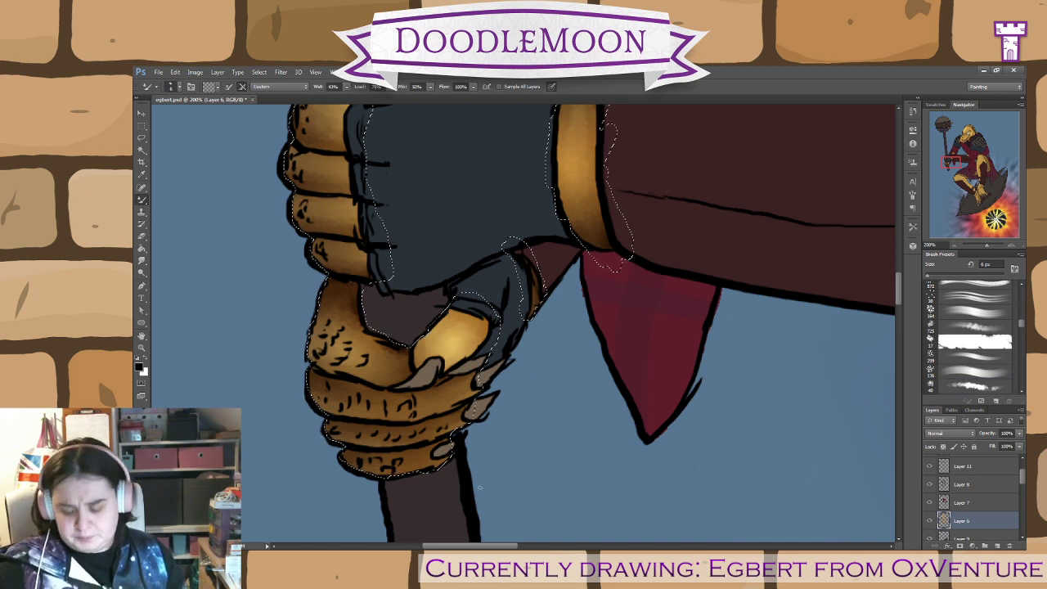
- Burn a wide midtone shadow down the rear foot on Layer 6, along the edge overlapped by the front foot
key("ctrl+minus")
key("ctrl+minus")
left_click_drag(550, 468, 540, 262)
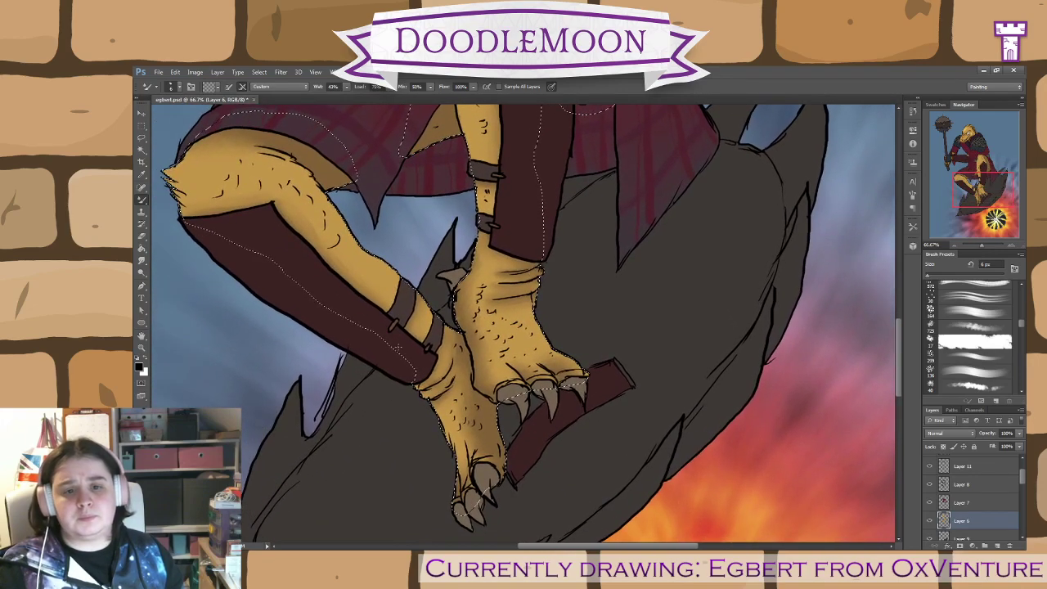
left_click(140, 275)
left_click(140, 274)
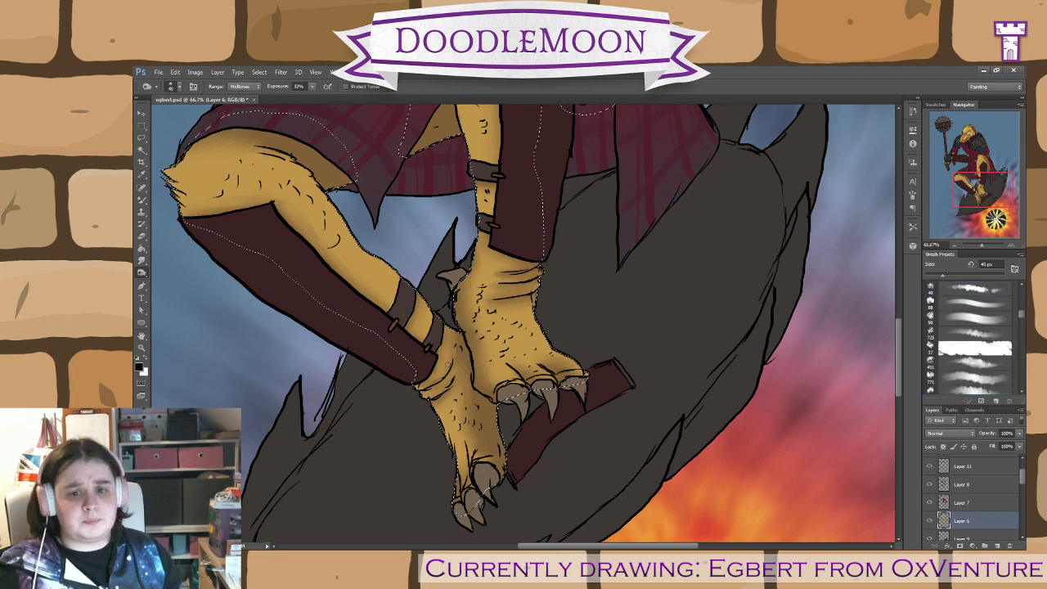
key("]")
mouse_move(457, 332)
left_mouse_down()
mouse_move(480, 402)
mouse_move(500, 412)
mouse_move(472, 398)
mouse_move(497, 413)
mouse_move(493, 437)
mouse_move(506, 451)
mouse_move(482, 413)
mouse_move(499, 440)
mouse_move(493, 401)
mouse_move(494, 479)
left_mouse_up()
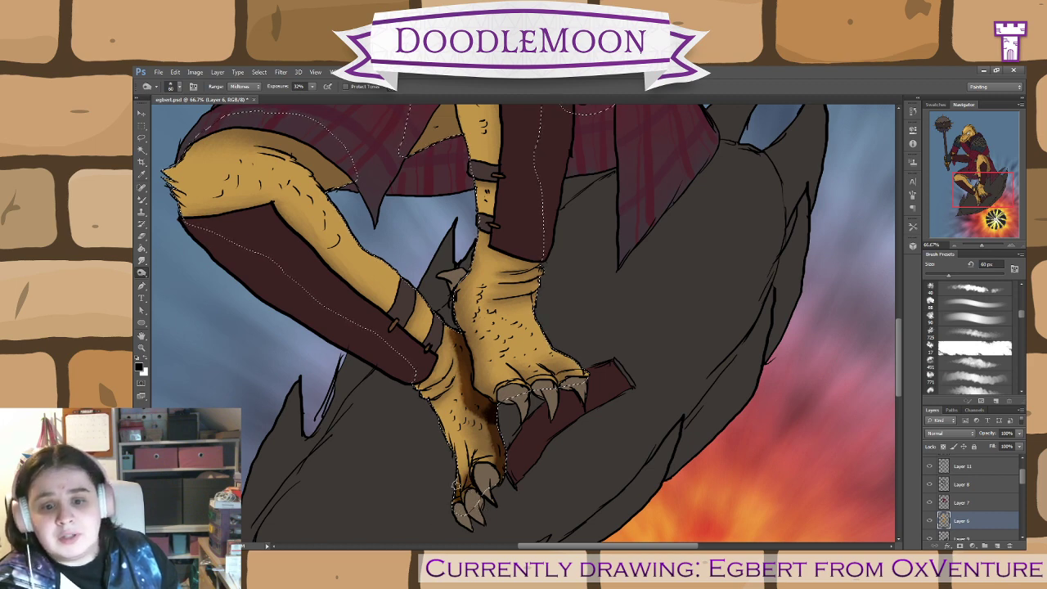
- Reduce the Burn brush to 45 px and add smaller shadows above the rear foot's toes and beside the front foot's claws
key("bracketleft")
key("bracketleft")
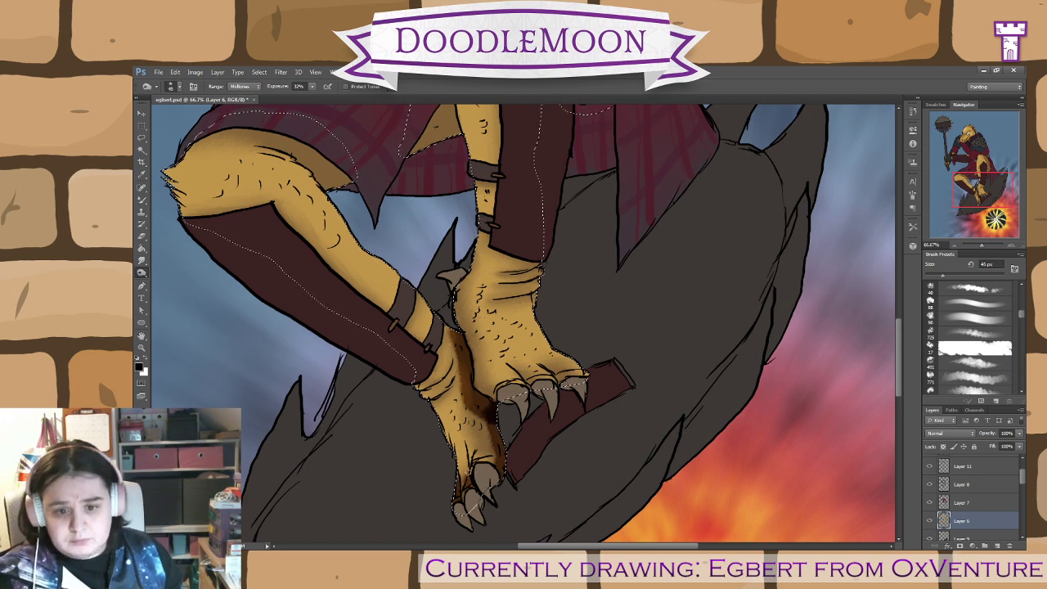
left_click_drag(464, 471, 464, 450)
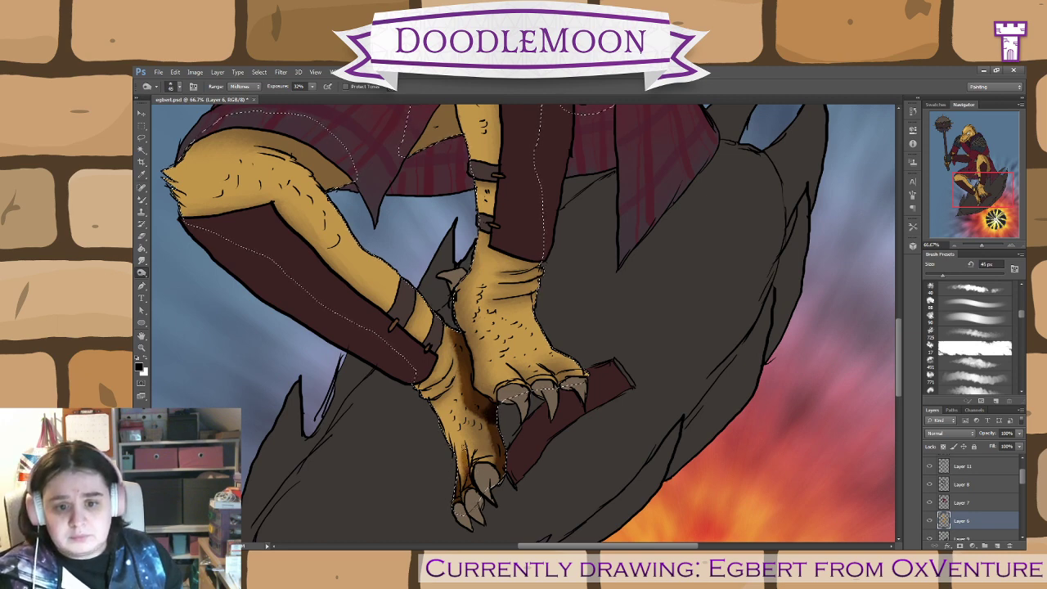
left_click_drag(534, 384, 522, 372)
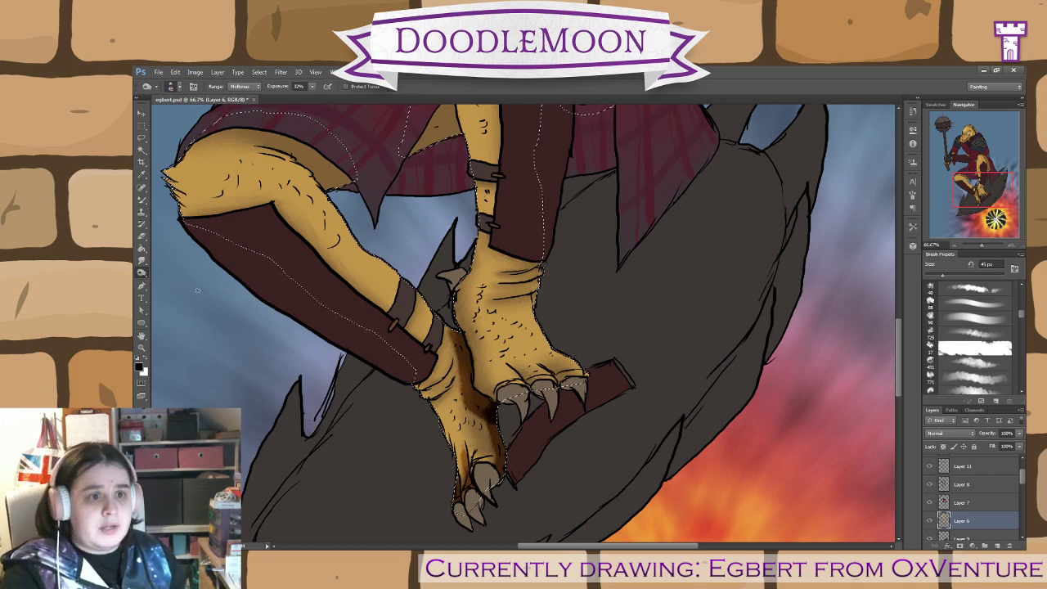
- Blend the burned shadow along the rear foot's inner edge into the yellow skin with the 6 px Mixer Brush
left_click(142, 200)
key("b")
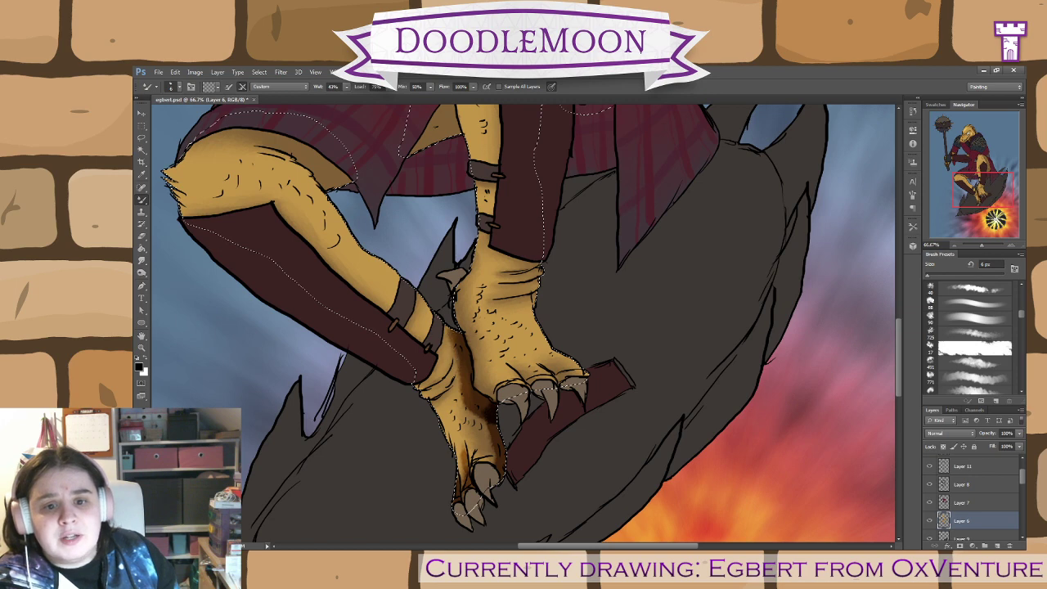
key("ctrl+plus")
key("ctrl+plus")
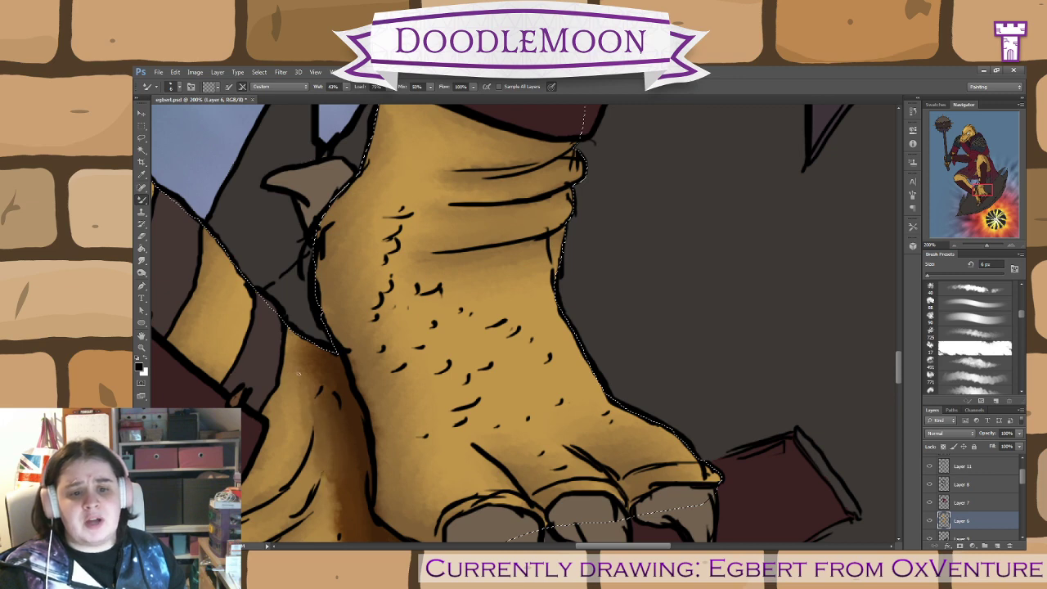
left_click_drag(326, 447, 346, 276)
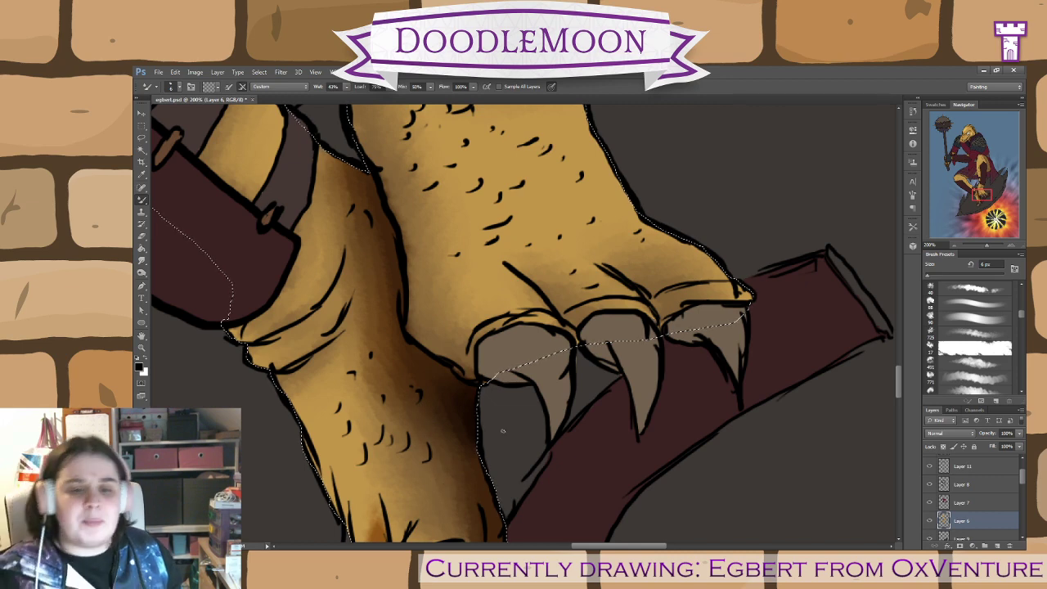
left_click_drag(507, 427, 479, 351)
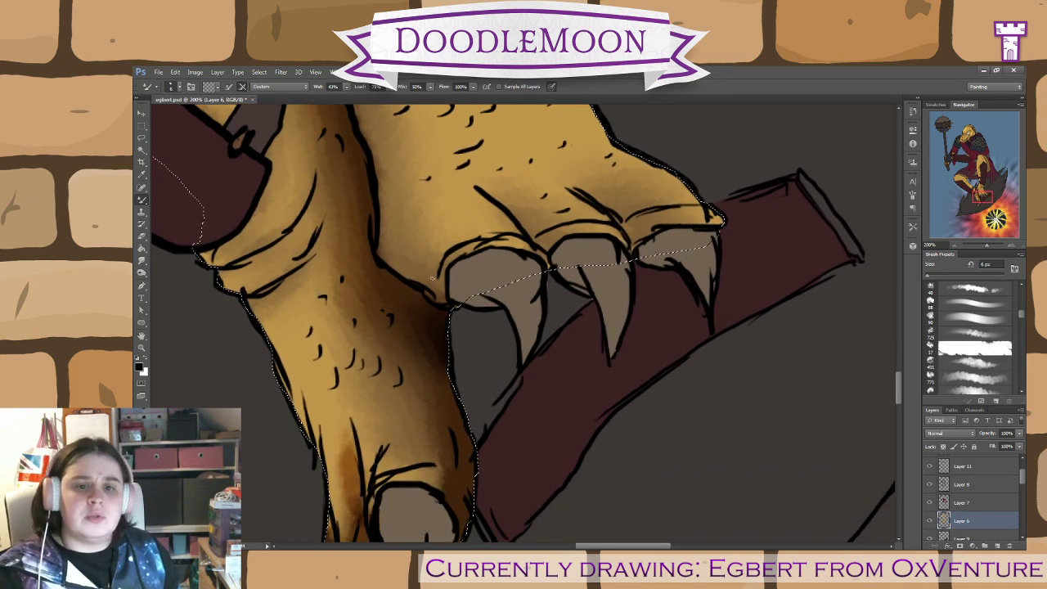
left_click_drag(534, 422, 512, 294)
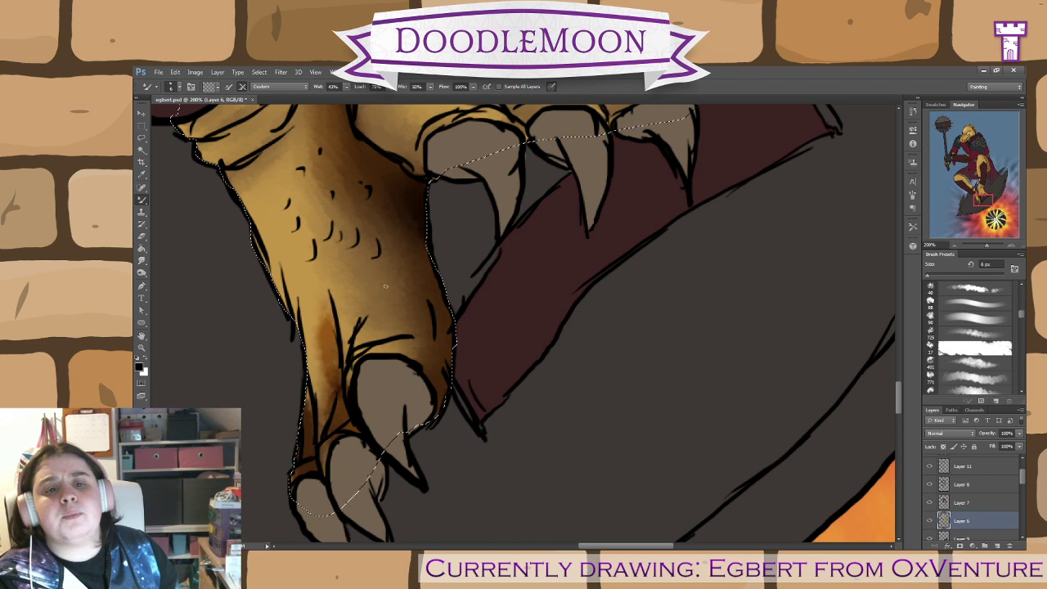
- Smooth the rear foot's shadow up to the ankle strap and blend the orange shading above its toes
key("space")
left_click_drag(442, 267, 507, 386)
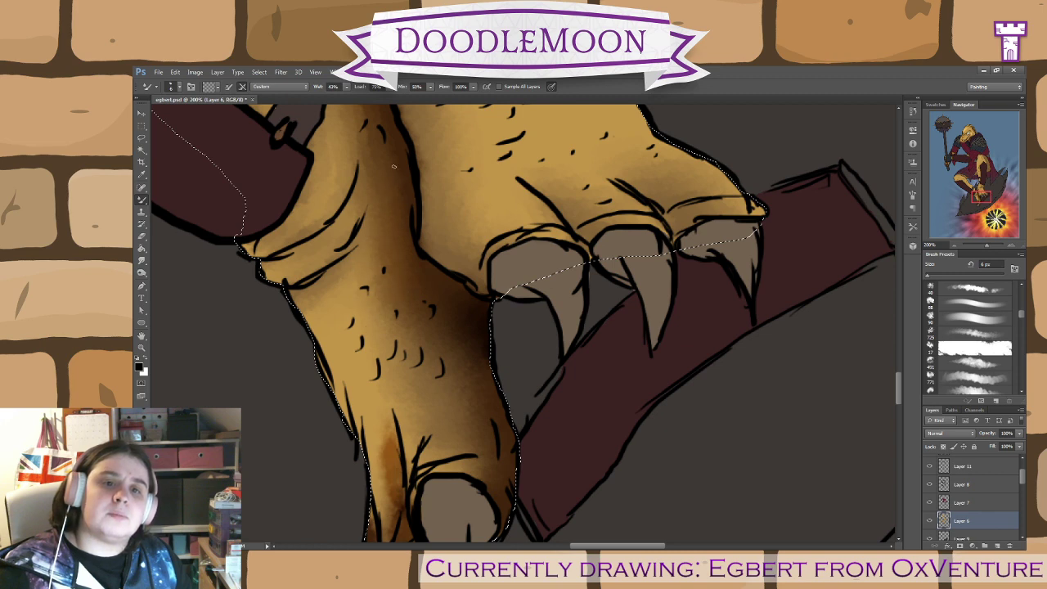
left_click_drag(374, 180, 425, 356)
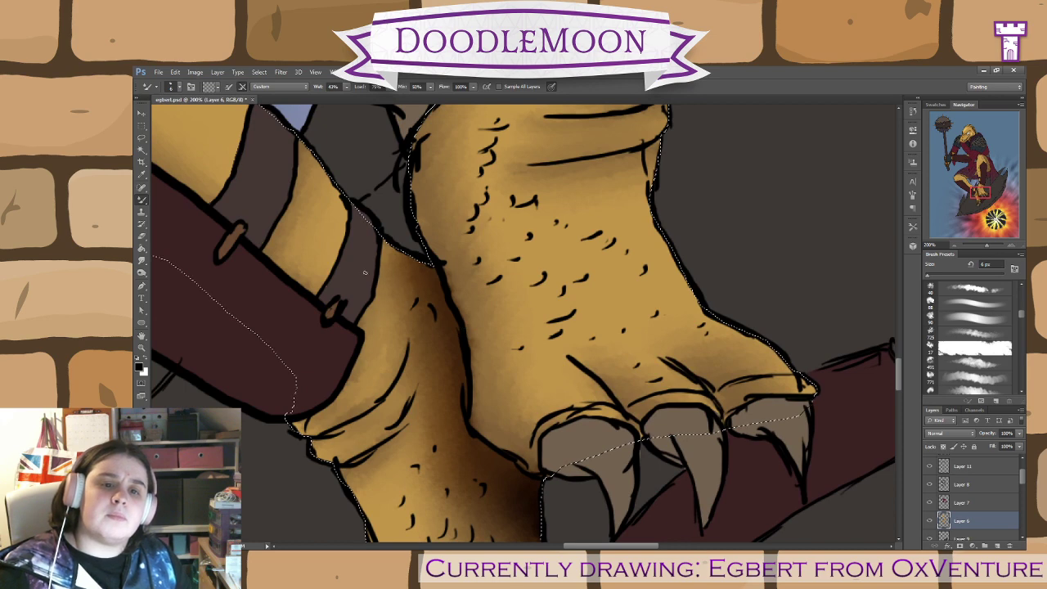
left_click_drag(572, 459, 434, 320)
left_click_drag(488, 466, 453, 347)
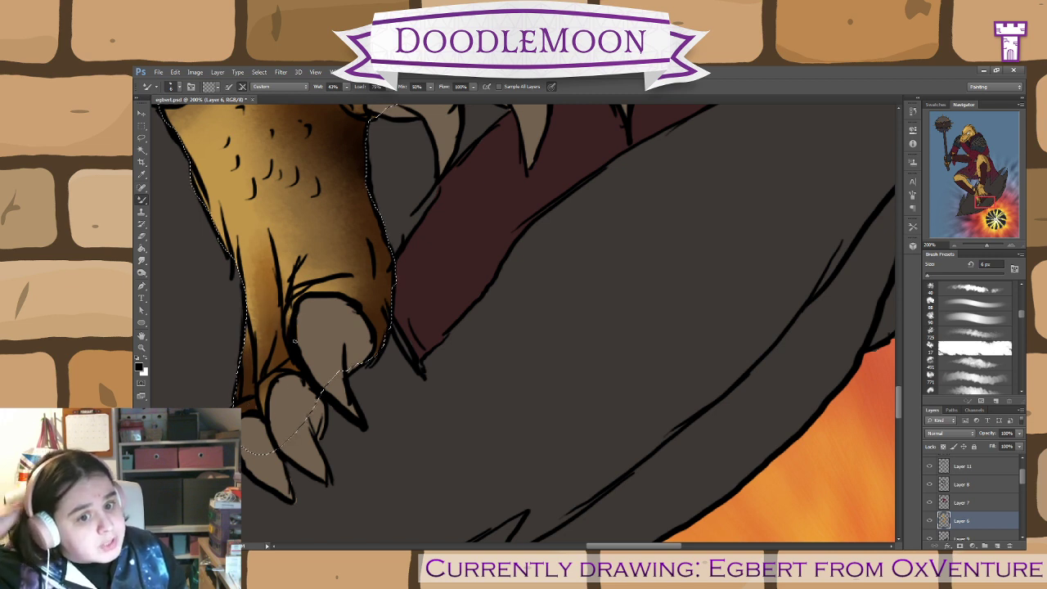
left_click_drag(430, 369, 591, 467)
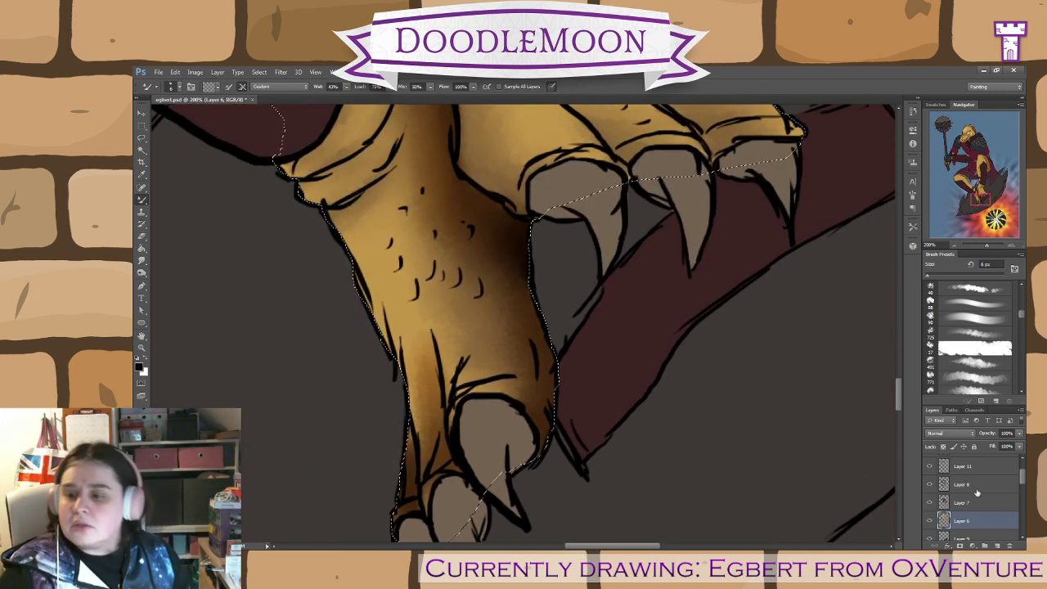
- Sample the grey-brown claw colour for the Brush on Layer 11 and return to Layer 6
left_click(972, 468)
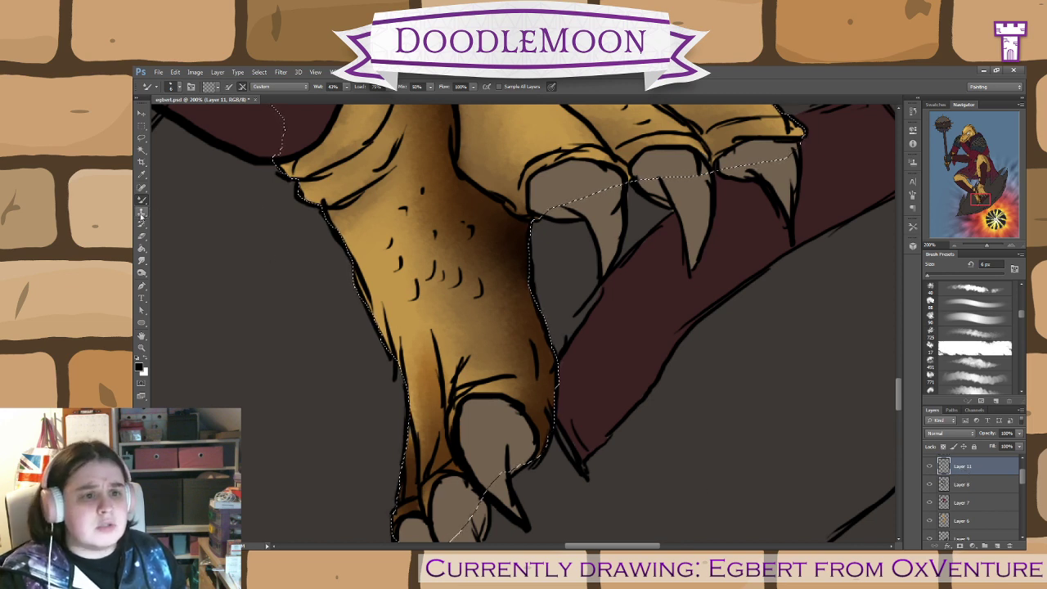
left_click(141, 174)
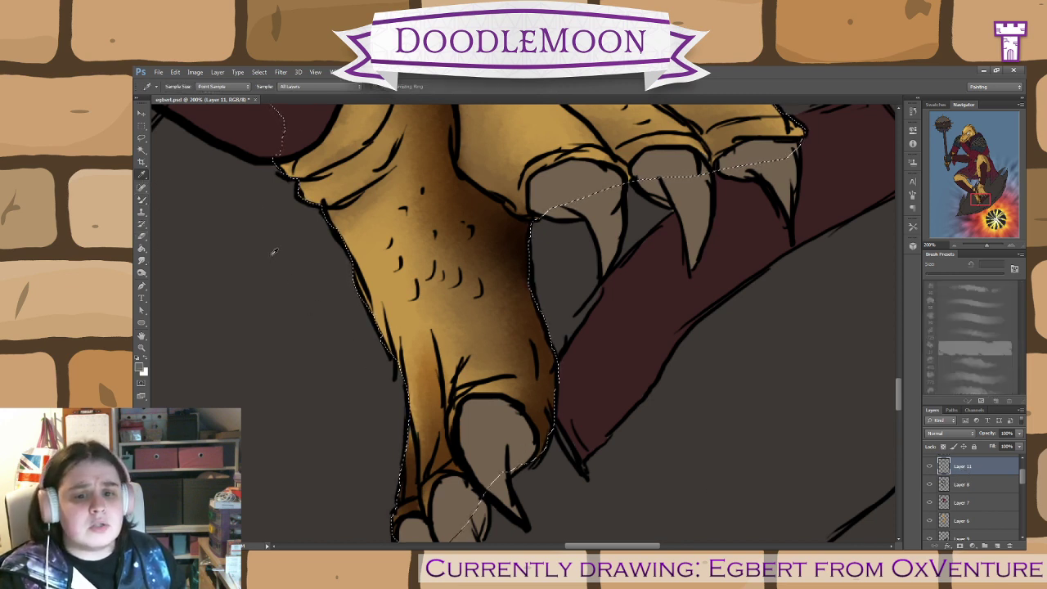
left_click(141, 200)
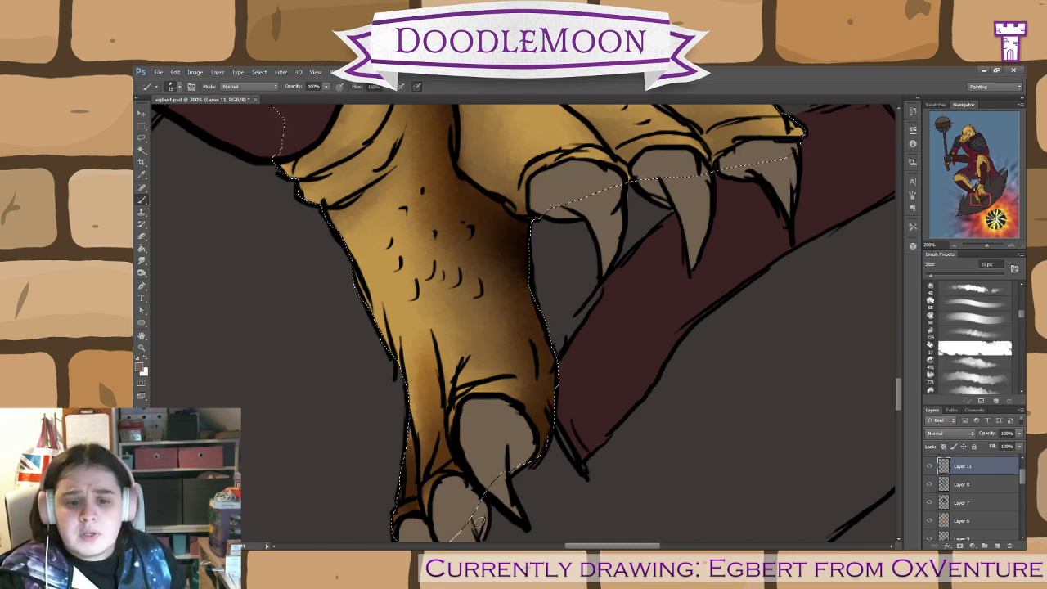
left_click(958, 518)
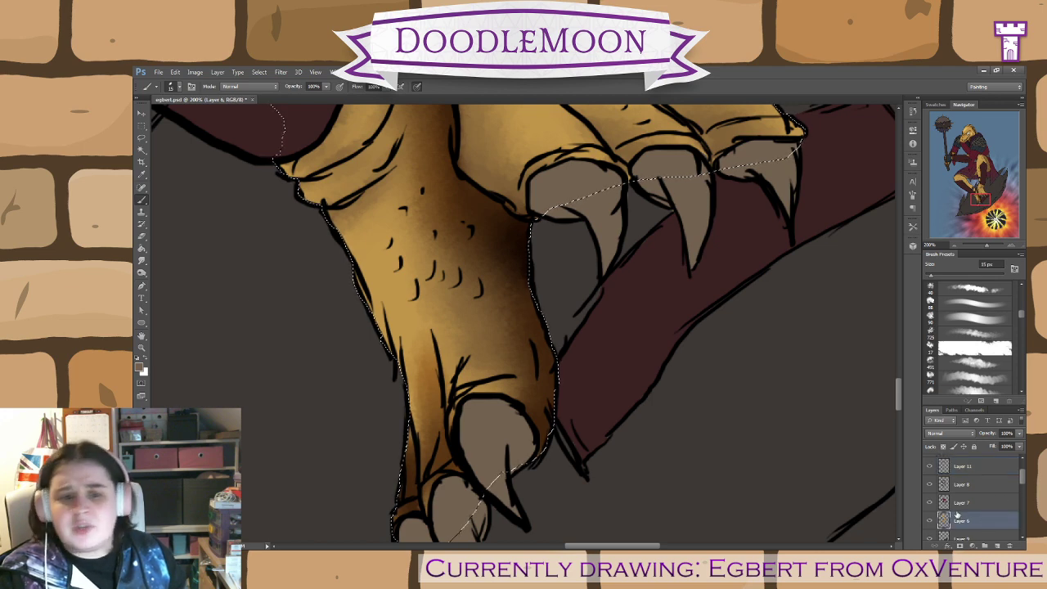
- Burn a shadow beneath the rear ankle's lower skin fold and blend it into the foot with the Mixer Brush
left_click(141, 272)
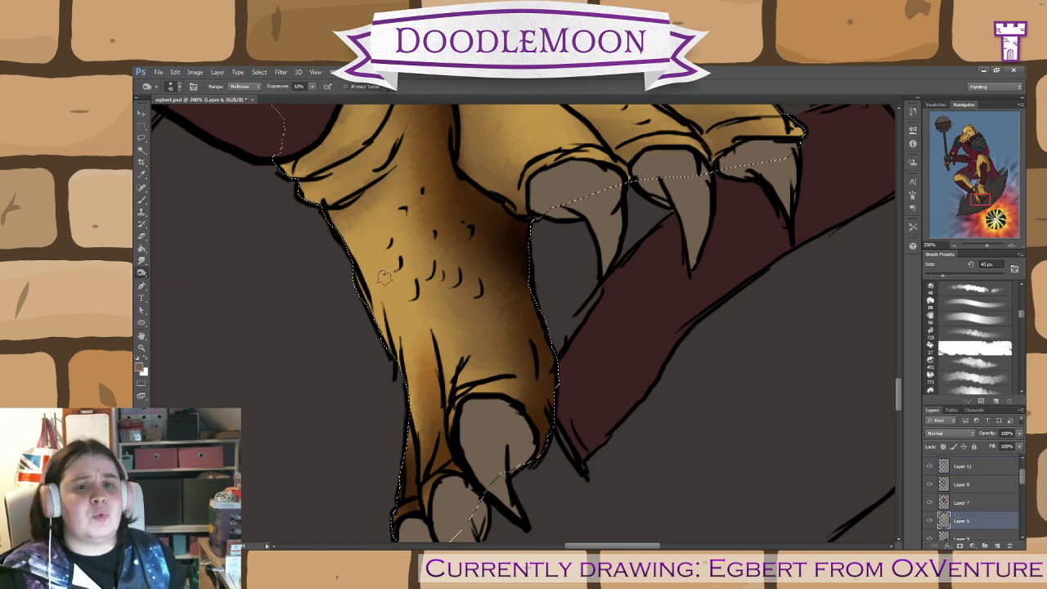
left_click_drag(476, 258, 584, 439)
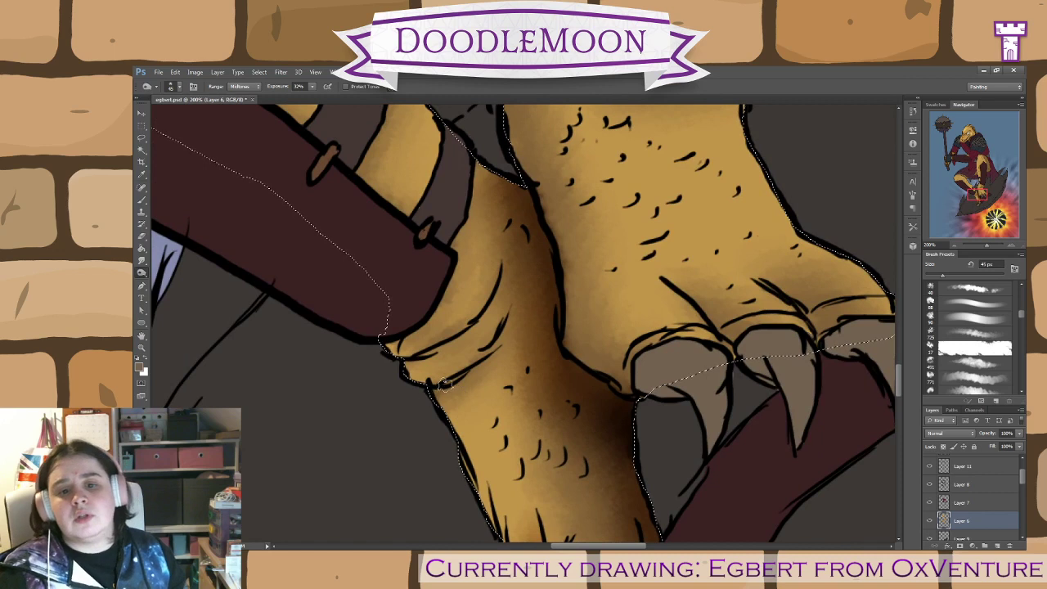
mouse_move(445, 384)
left_mouse_down()
mouse_move(485, 367)
mouse_move(507, 339)
mouse_move(497, 357)
left_mouse_up()
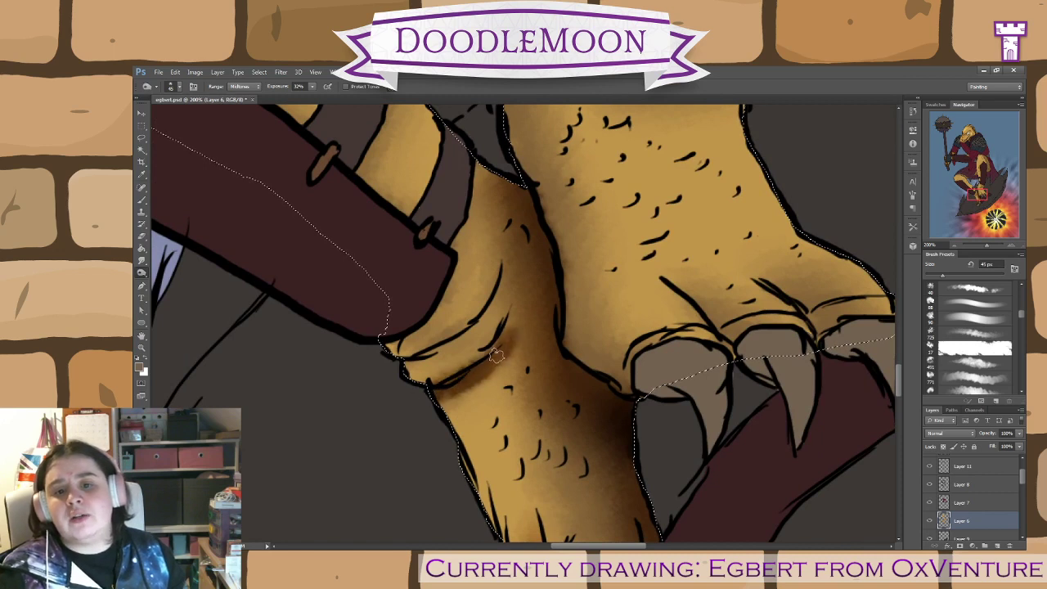
left_click(141, 199)
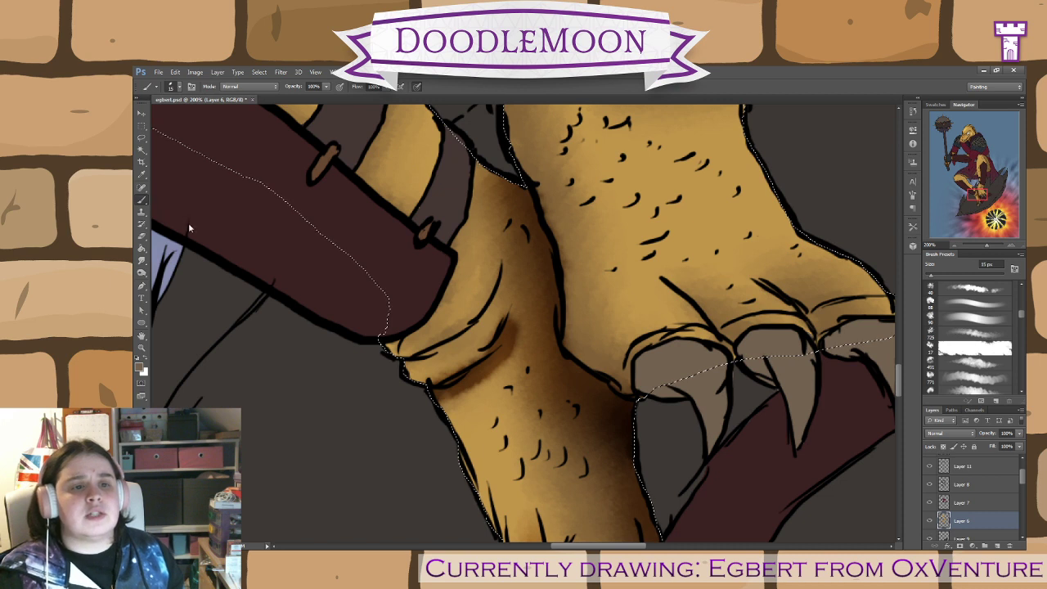
key("shift+b")
mouse_move(499, 351)
left_mouse_down()
mouse_move(515, 321)
mouse_move(509, 368)
mouse_move(489, 389)
mouse_move(476, 381)
mouse_move(520, 356)
mouse_move(514, 364)
mouse_move(418, 430)
mouse_move(509, 351)
mouse_move(447, 392)
mouse_move(432, 419)
mouse_move(519, 376)
left_mouse_up()
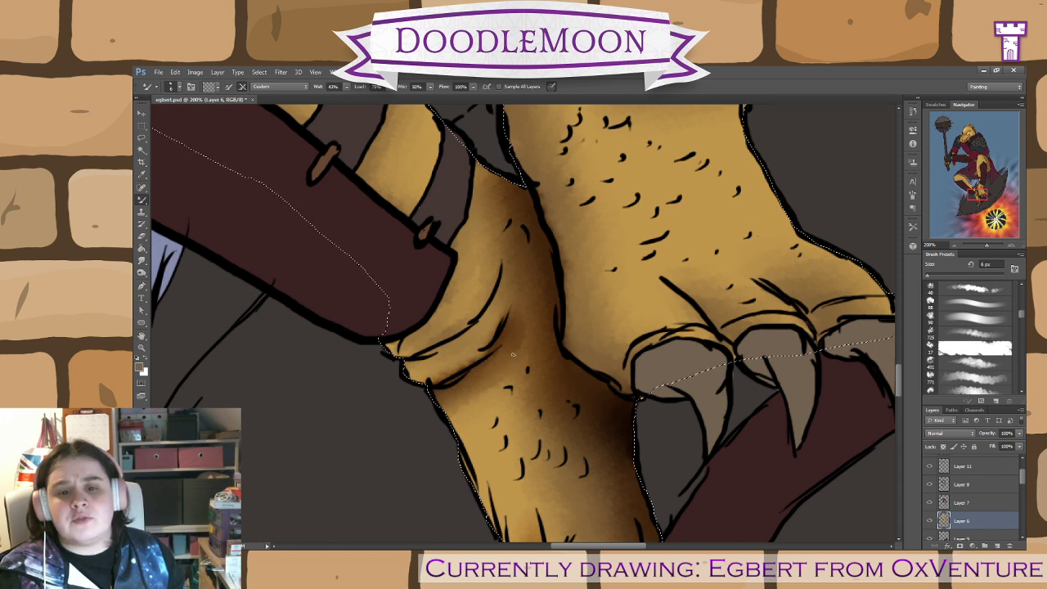
mouse_move(493, 335)
left_mouse_down()
mouse_move(477, 355)
mouse_move(504, 317)
mouse_move(438, 372)
left_mouse_up()
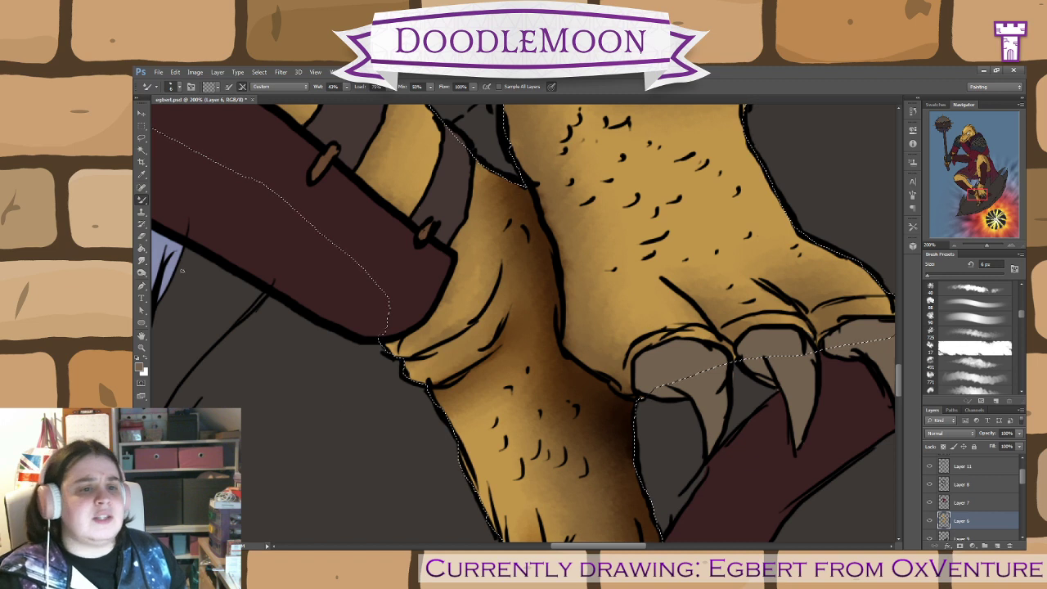
- Reduce the Burn brush to 30 px and darken the skin along the rear ankle's upper fold line
left_click(141, 275)
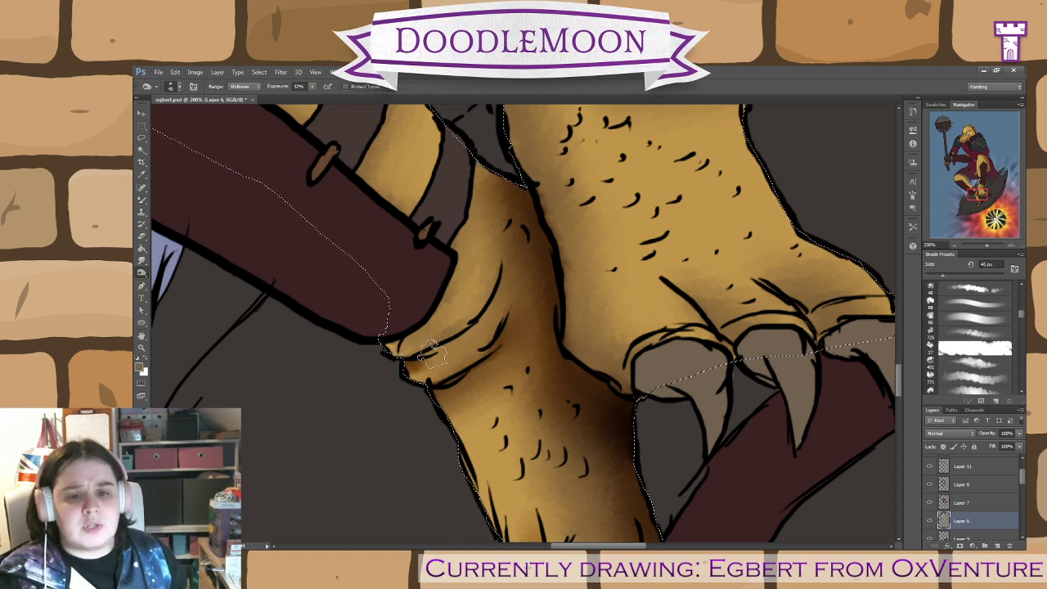
key("[")
key("[")
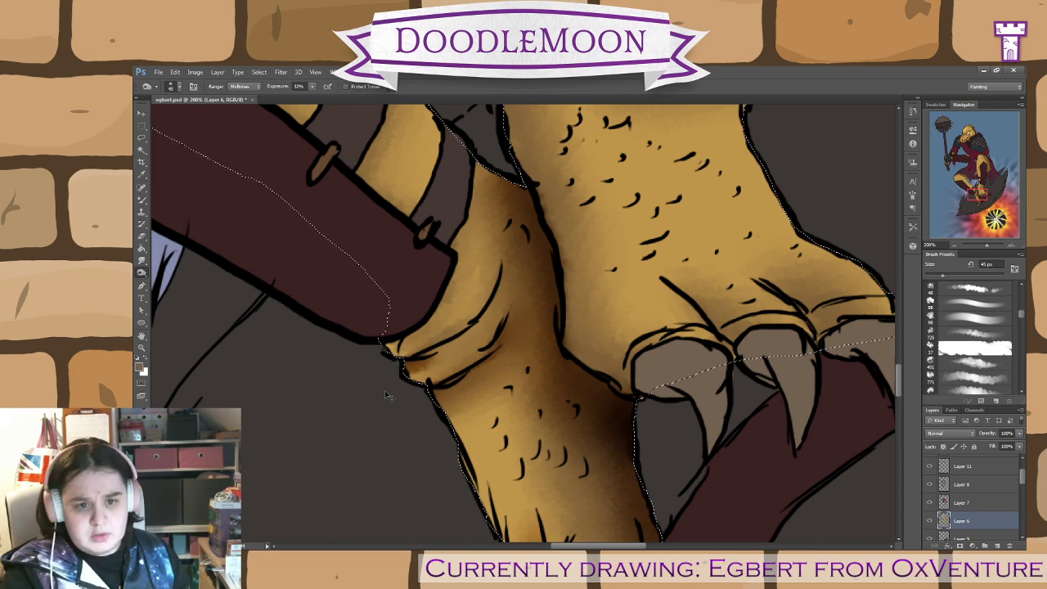
key("[")
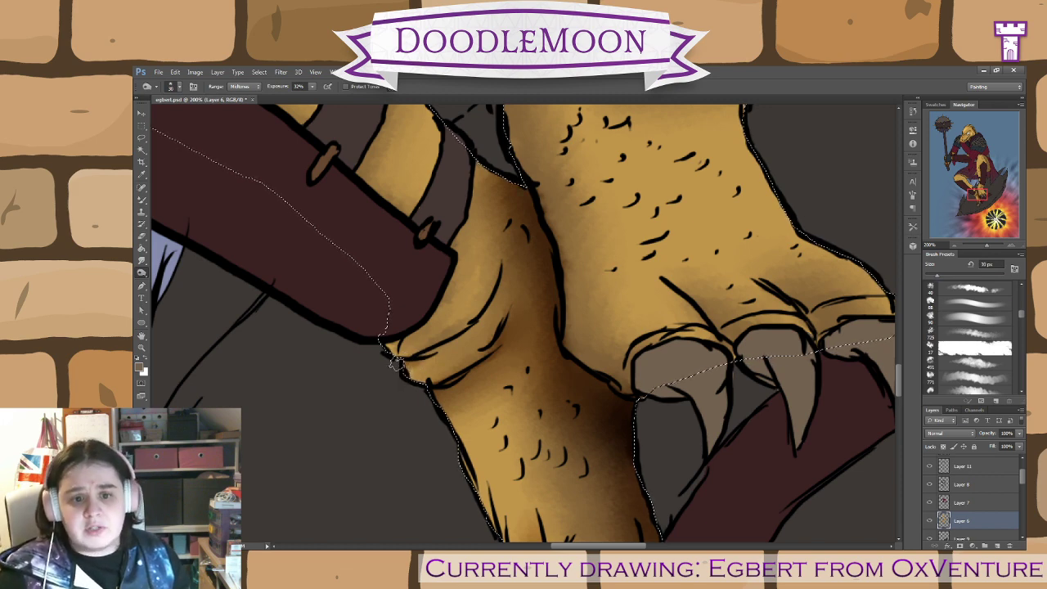
mouse_move(399, 361)
left_mouse_down()
mouse_move(428, 355)
mouse_move(481, 317)
mouse_move(503, 268)
left_mouse_up()
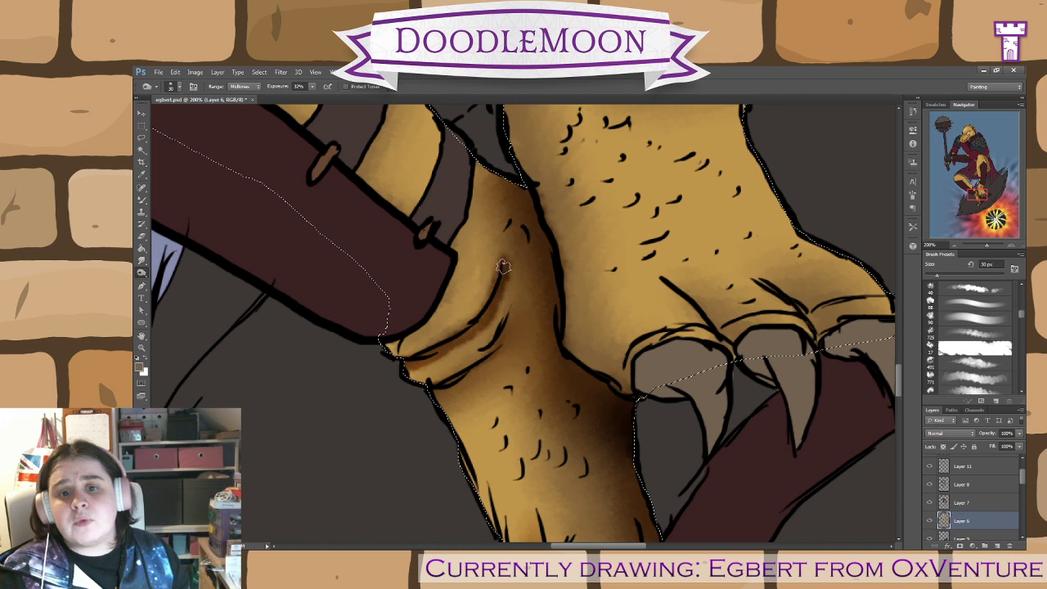
- Blend the shadow along the rear ankle's upper fold into the surrounding skin with the Mixer Brush
left_click(142, 199)
mouse_move(409, 364)
left_mouse_down()
mouse_move(476, 342)
mouse_move(424, 373)
left_mouse_up()
left_click_drag(496, 316, 480, 324)
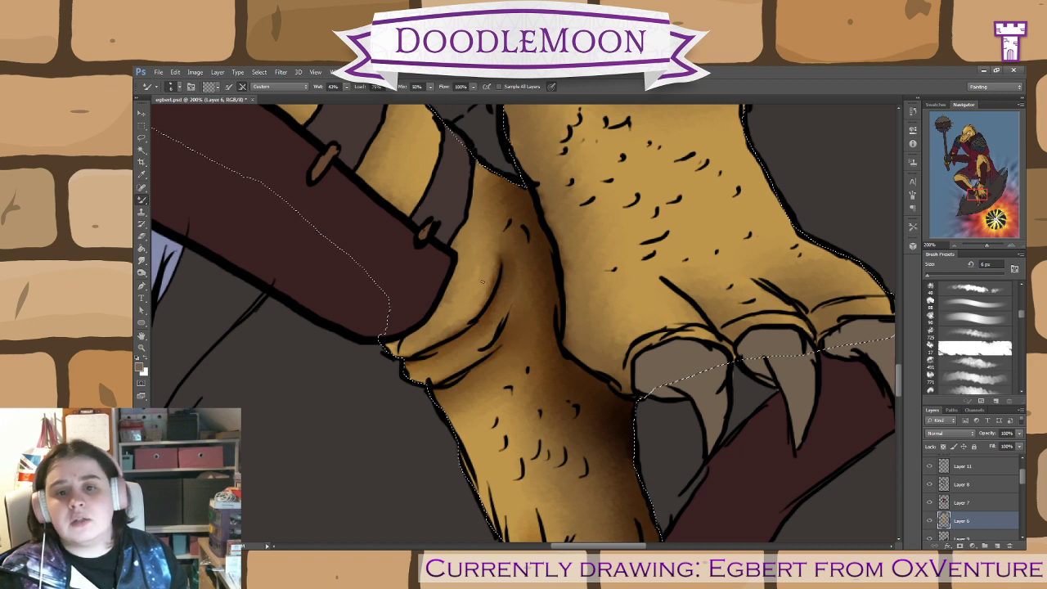
left_click_drag(492, 282, 449, 332)
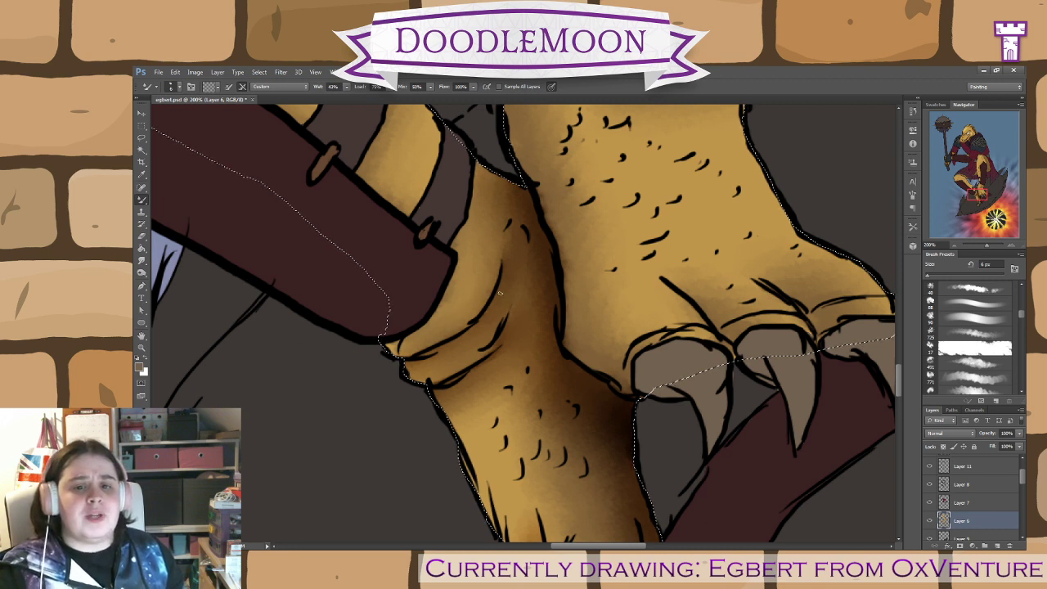
- Burn shadows into the rear ankle's skin around the end of the maroon leg guard and beside its two straps
left_click(141, 272)
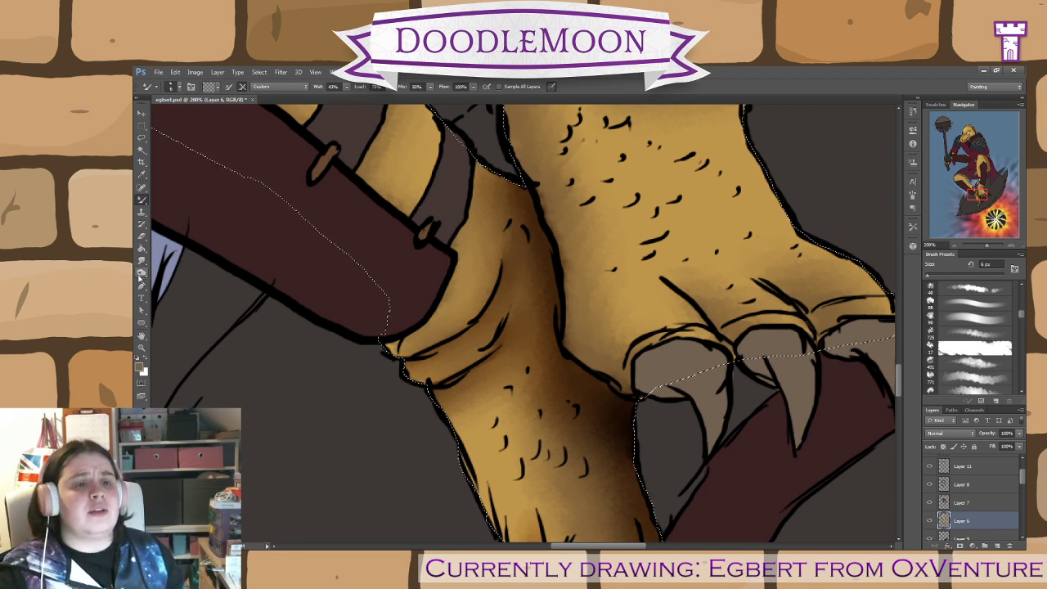
left_click_drag(546, 325, 675, 428)
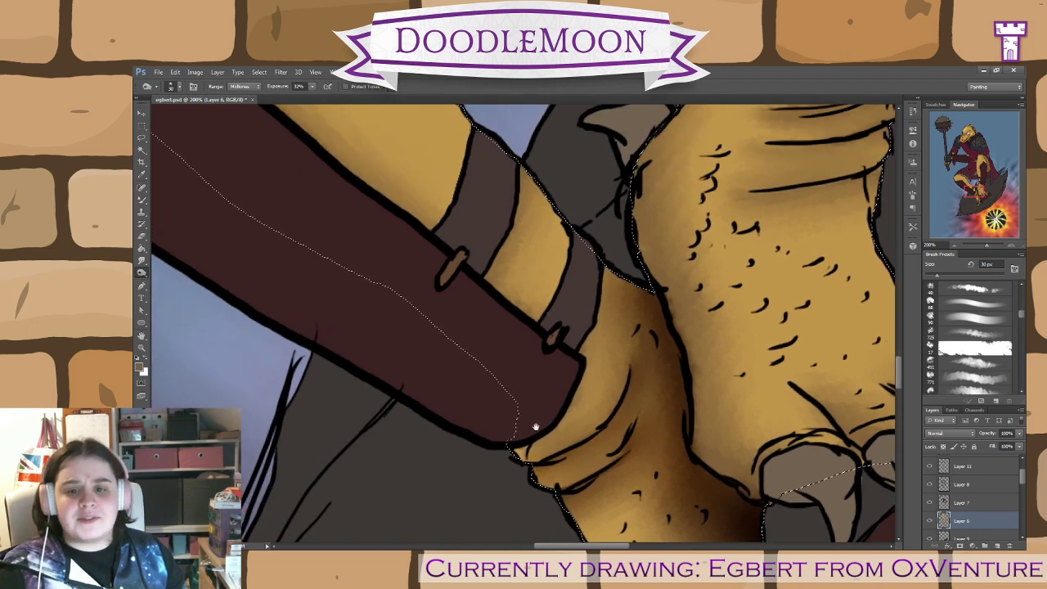
mouse_move(535, 428)
left_mouse_down()
mouse_move(489, 447)
mouse_move(493, 465)
left_mouse_up()
mouse_move(454, 493)
left_mouse_down()
mouse_move(503, 468)
mouse_move(524, 427)
mouse_move(527, 448)
mouse_move(528, 398)
mouse_move(556, 333)
mouse_move(555, 348)
left_mouse_up()
mouse_move(524, 391)
left_mouse_down()
mouse_move(429, 311)
mouse_move(421, 329)
mouse_move(468, 274)
mouse_move(478, 226)
mouse_move(468, 196)
left_mouse_up()
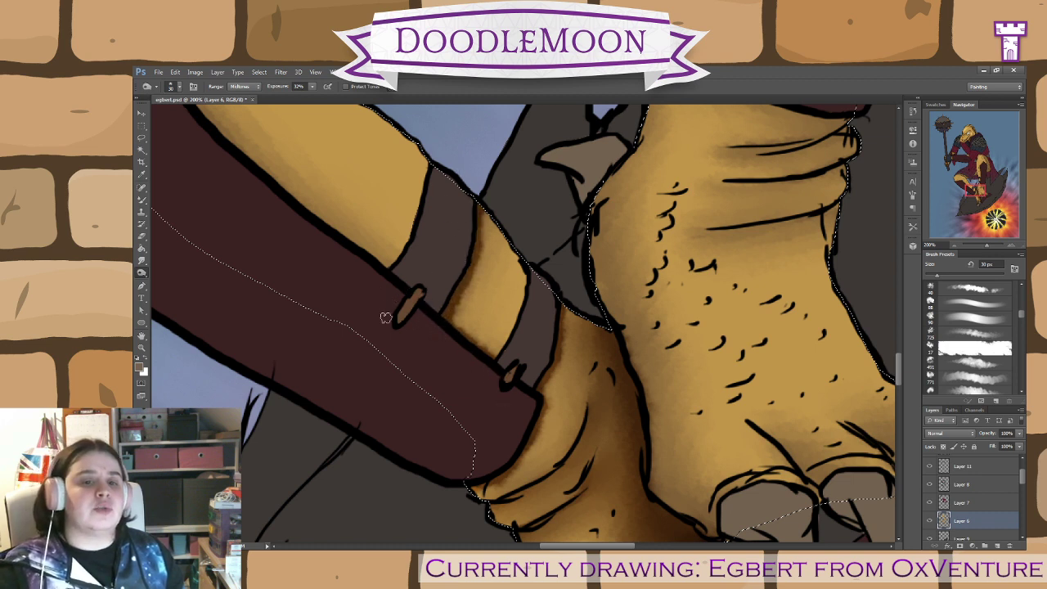
- Burn a shadow along the rear lower leg where its skin meets the maroon leg guard, up to the knee bend
left_click_drag(395, 313, 509, 461)
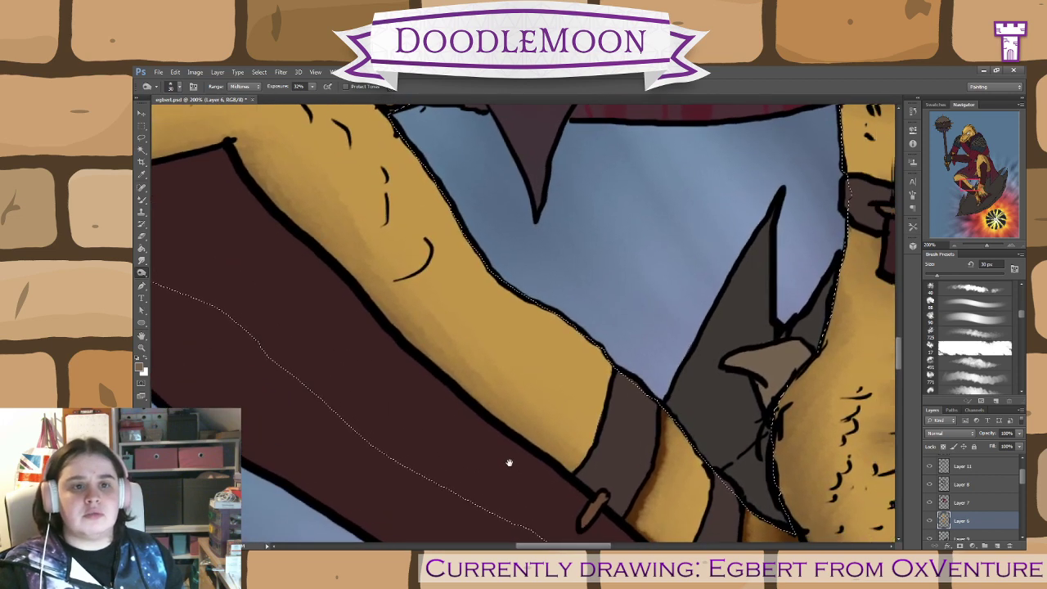
mouse_move(501, 424)
left_mouse_down()
mouse_move(422, 373)
mouse_move(316, 260)
left_mouse_up()
mouse_move(316, 251)
left_mouse_down()
mouse_move(293, 218)
mouse_move(305, 244)
mouse_move(270, 207)
mouse_move(231, 192)
left_mouse_up()
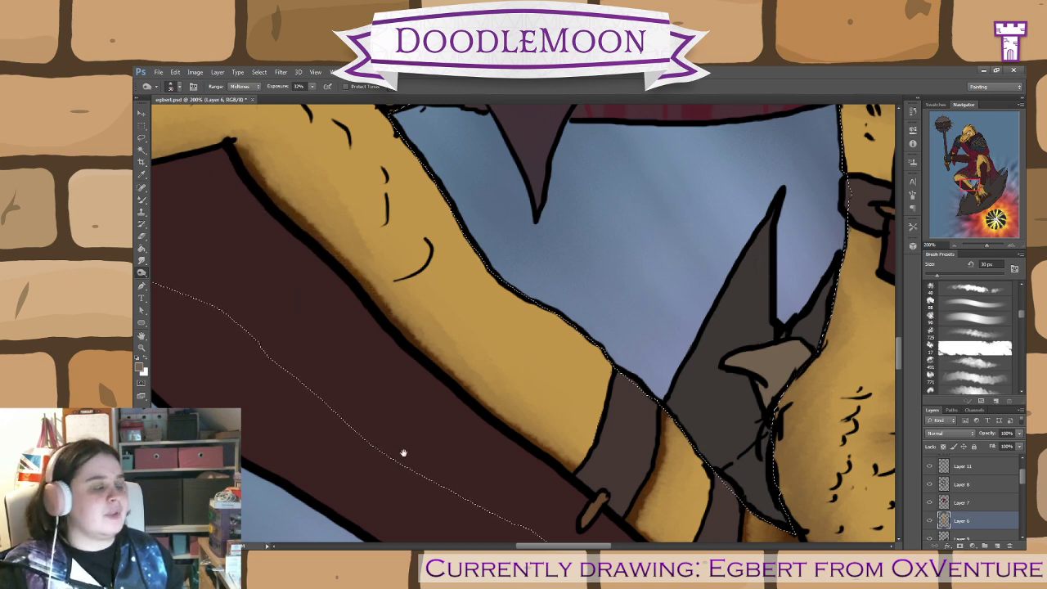
- Blend the burned shadows around the rear ankle's leg guard and between the straps with the Mixer Brush
left_click_drag(405, 451, 196, 310)
left_click(141, 199)
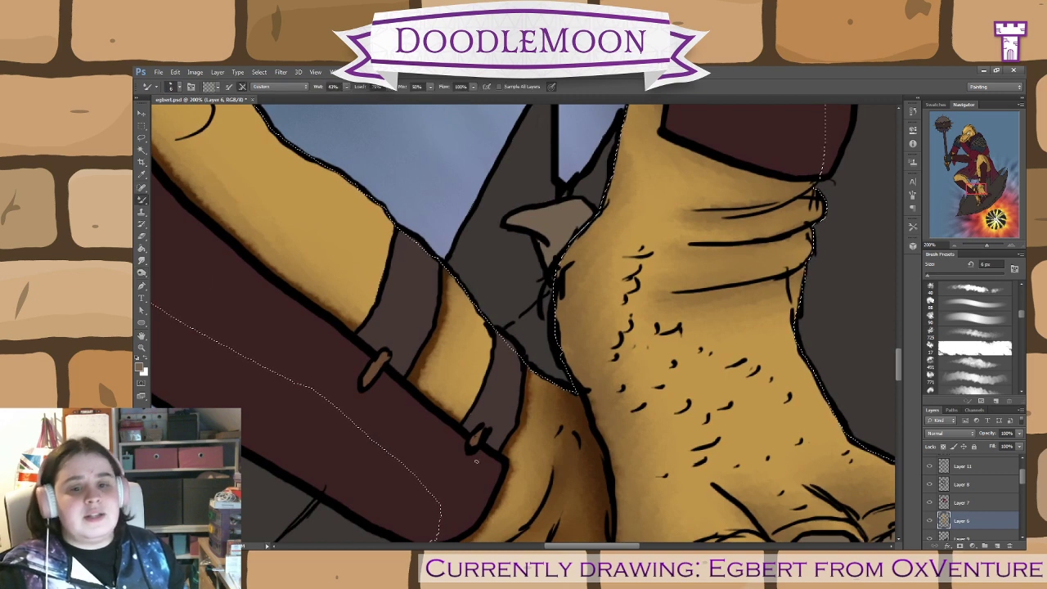
left_click_drag(475, 501, 485, 450)
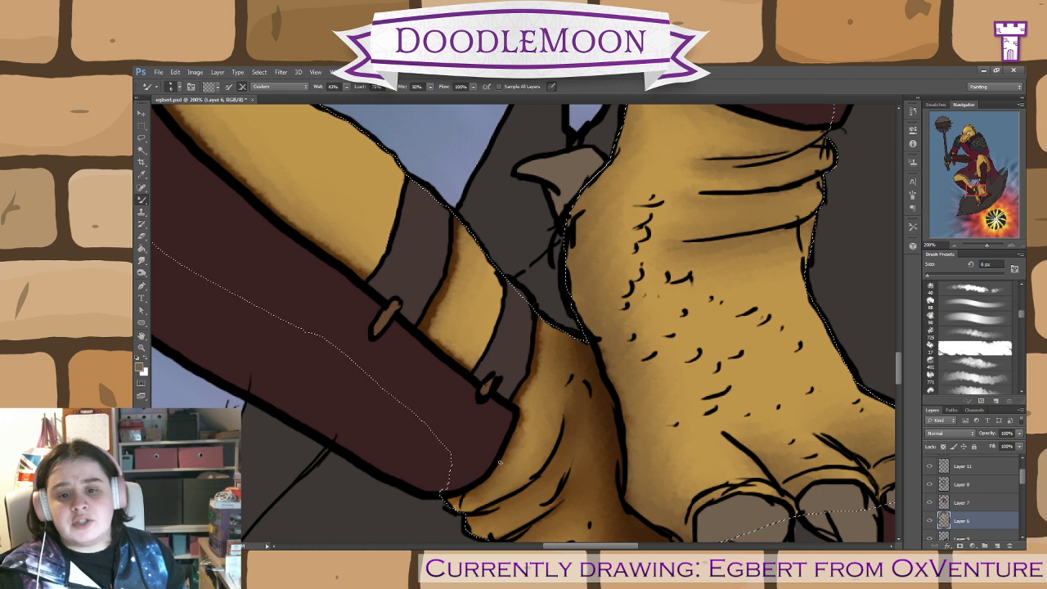
left_click_drag(521, 406, 538, 318)
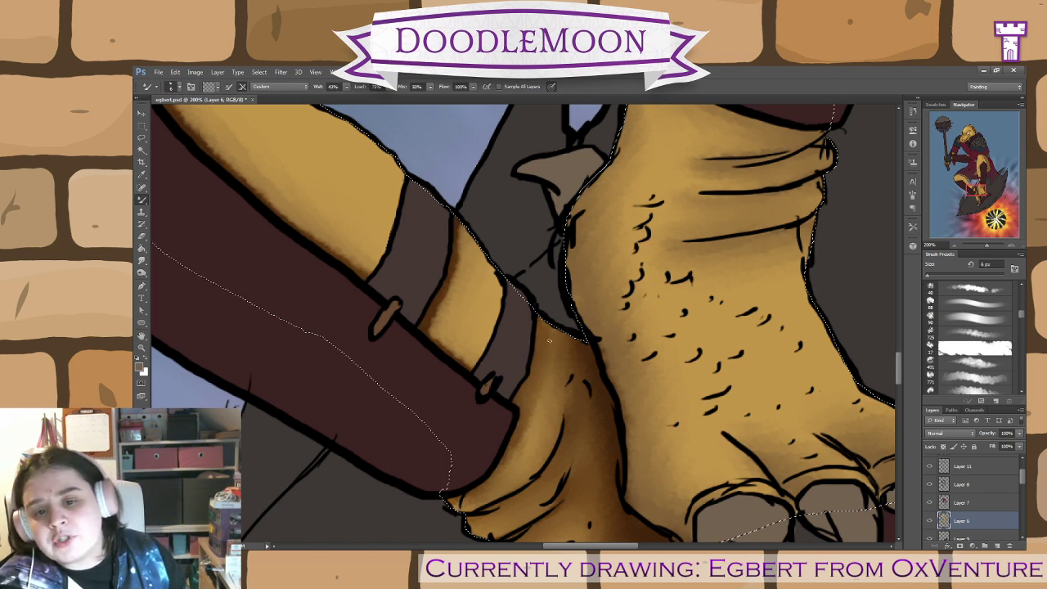
left_click_drag(538, 401, 514, 458)
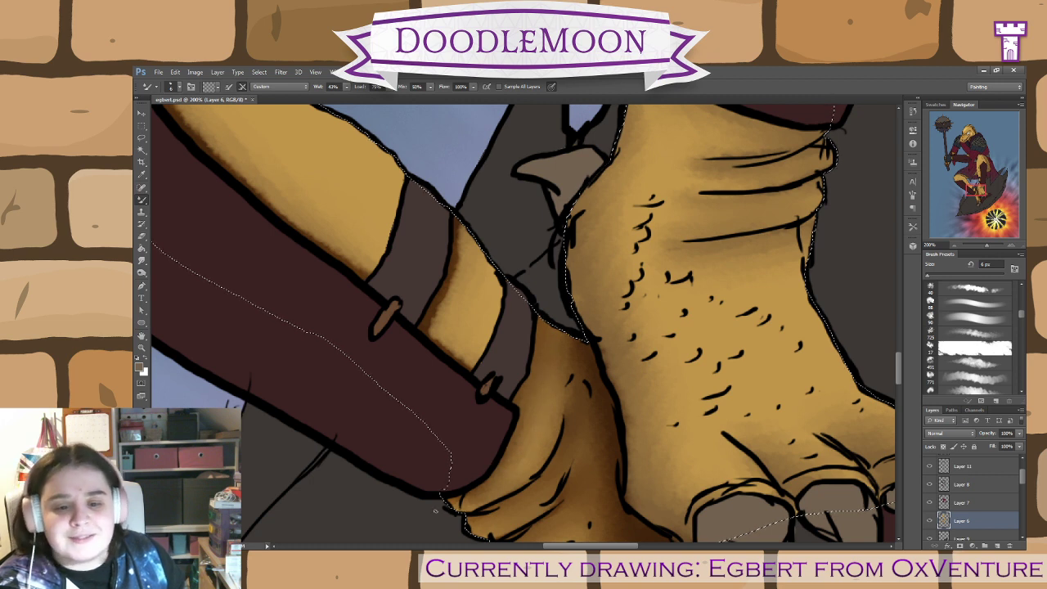
mouse_move(428, 330)
left_mouse_down()
mouse_move(456, 361)
mouse_move(413, 307)
mouse_move(469, 369)
mouse_move(427, 297)
mouse_move(470, 330)
mouse_move(449, 282)
mouse_move(489, 306)
mouse_move(437, 212)
mouse_move(451, 249)
mouse_move(468, 236)
mouse_move(438, 230)
mouse_move(445, 267)
mouse_move(450, 257)
mouse_move(455, 275)
mouse_move(462, 278)
left_mouse_up()
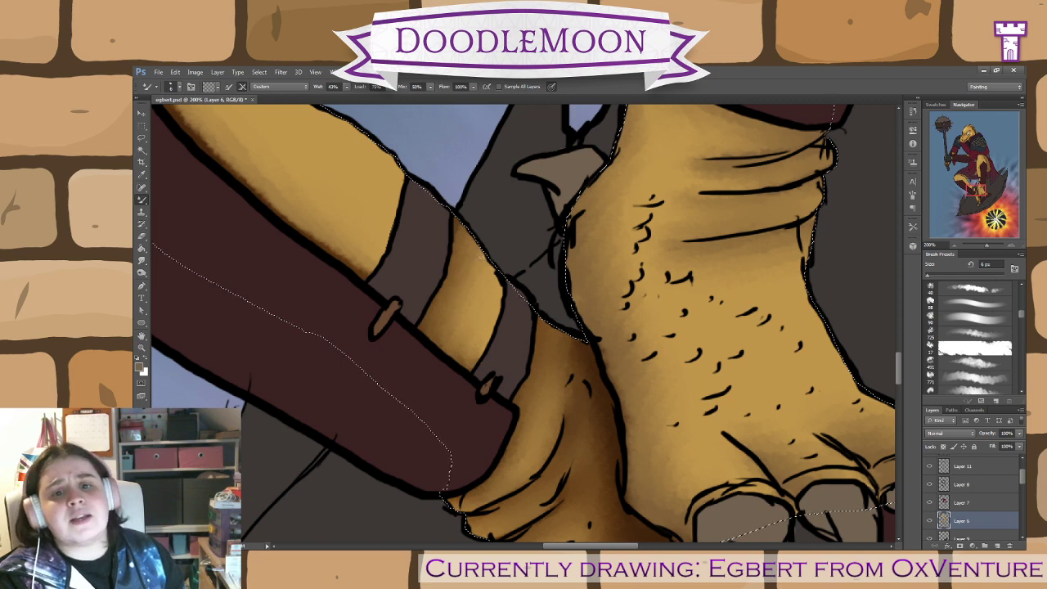
- Blend the shadow along the rear lower leg's leg-guard edge into the skin with the Mixer Brush, up to the knee bend
left_click_drag(378, 352, 530, 467)
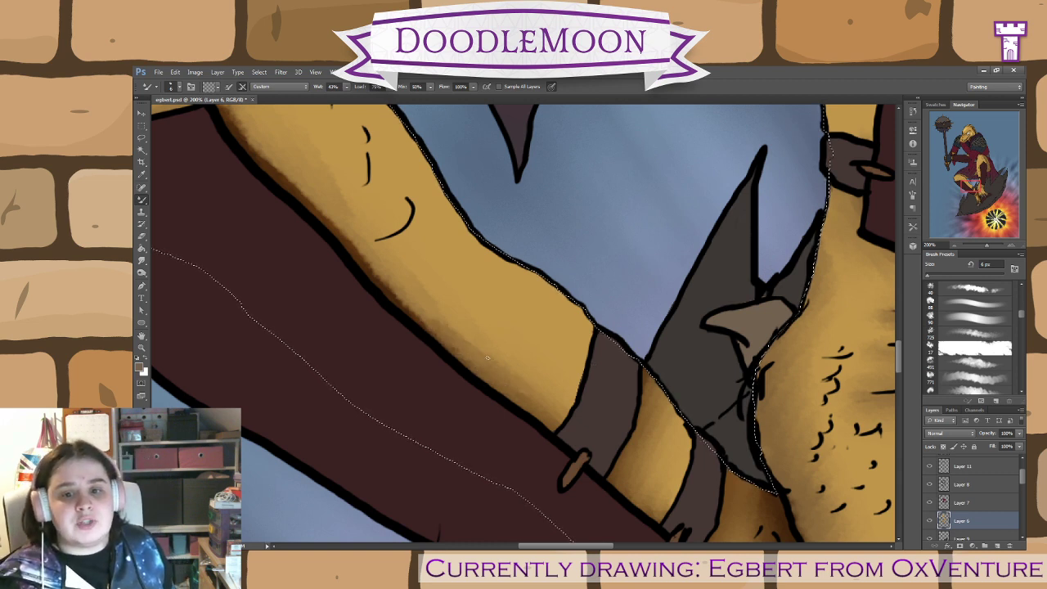
left_click_drag(472, 264, 556, 352)
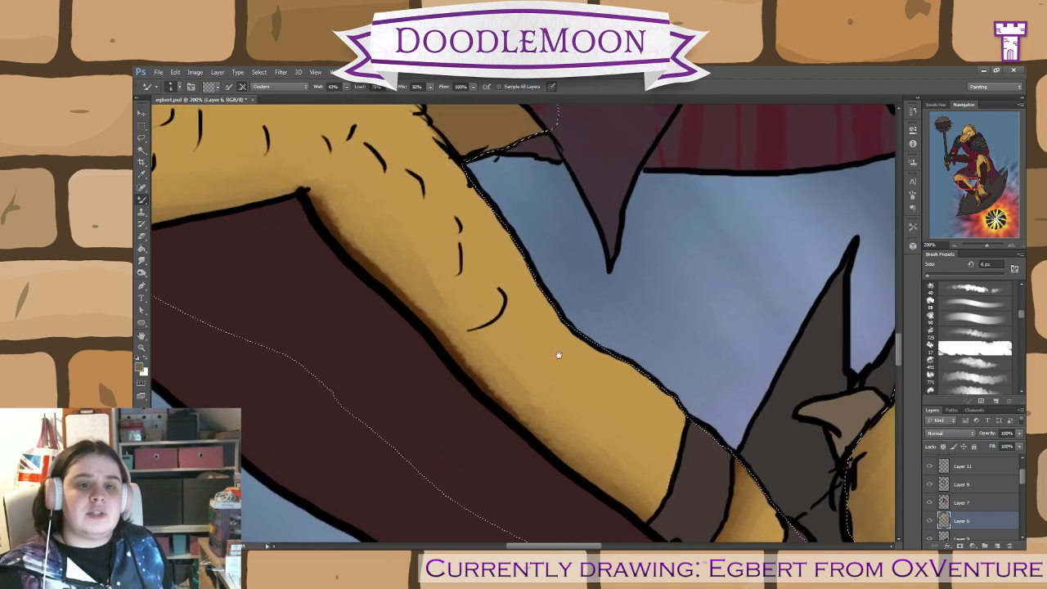
mouse_move(513, 422)
left_mouse_down()
mouse_move(560, 449)
mouse_move(523, 412)
mouse_move(536, 409)
left_mouse_up()
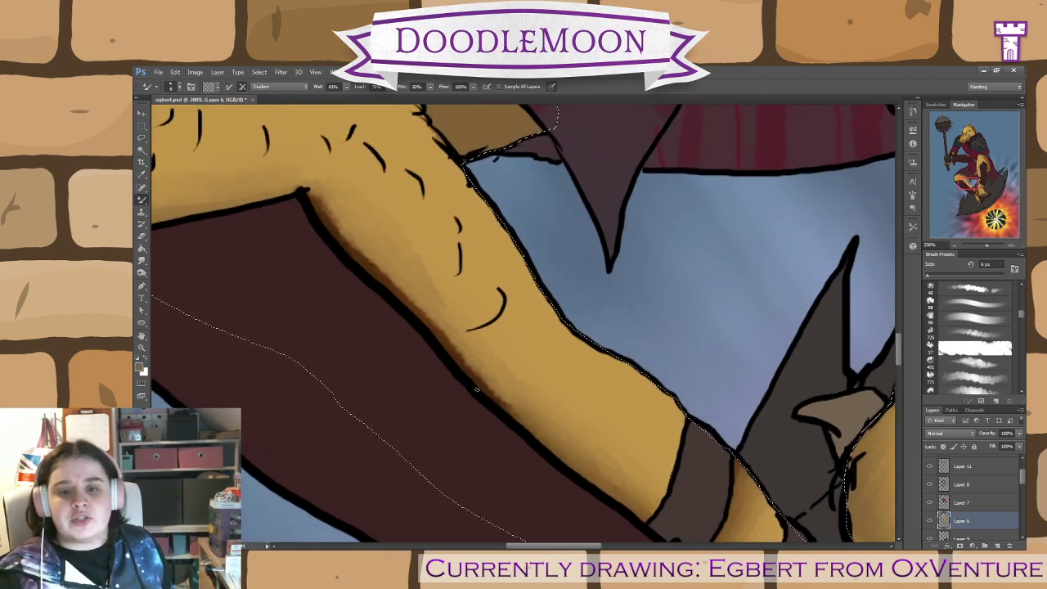
mouse_move(477, 388)
left_mouse_down()
mouse_move(512, 404)
mouse_move(515, 392)
mouse_move(487, 361)
left_mouse_up()
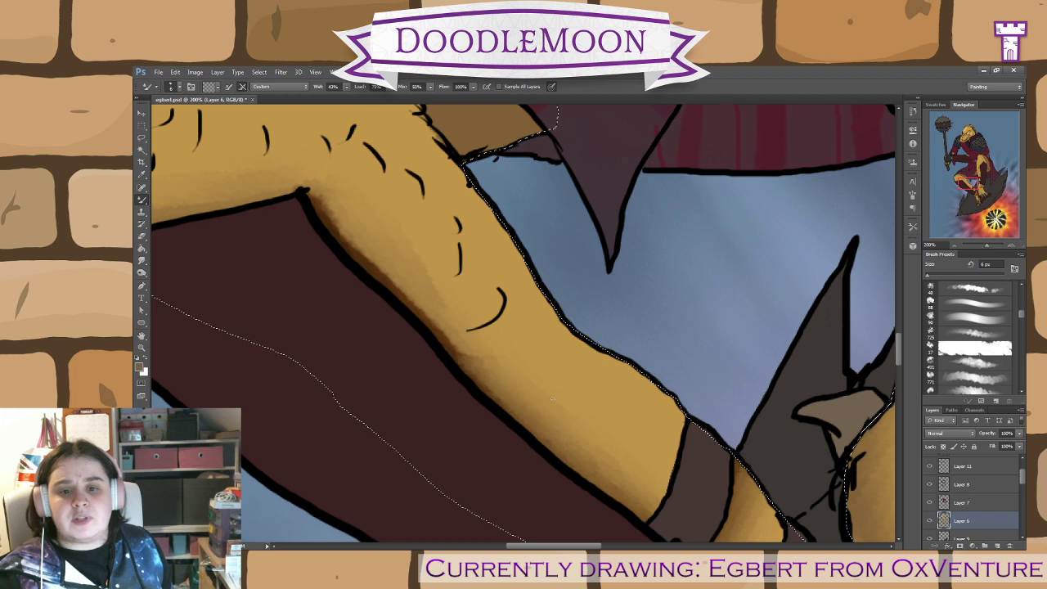
mouse_move(500, 399)
left_mouse_down()
mouse_move(479, 374)
mouse_move(517, 396)
mouse_move(464, 322)
mouse_move(494, 376)
mouse_move(469, 414)
mouse_move(459, 371)
mouse_move(474, 374)
mouse_move(459, 360)
mouse_move(582, 444)
left_mouse_up()
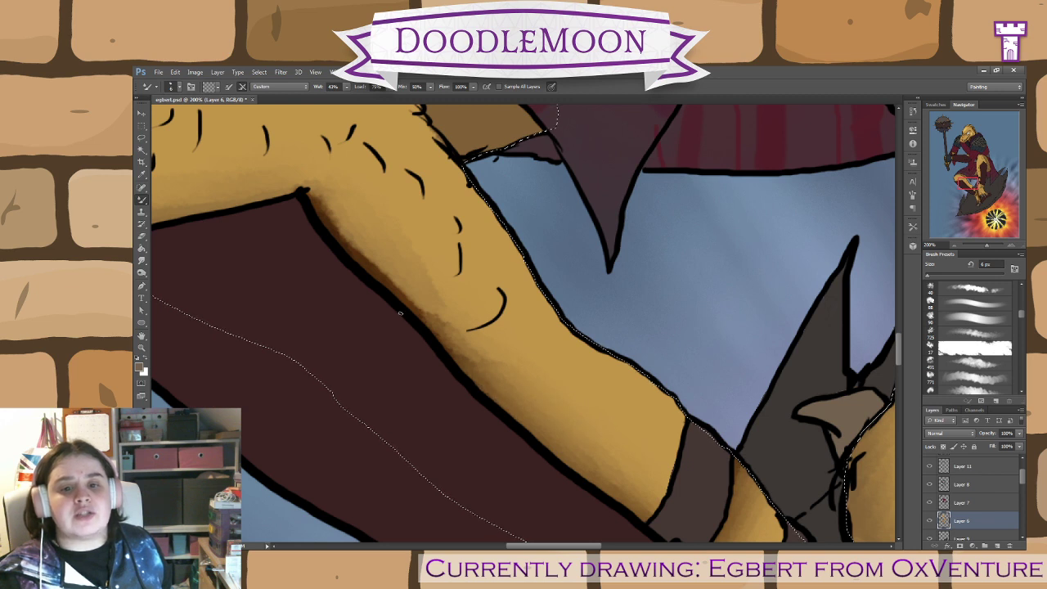
mouse_move(402, 301)
left_mouse_down()
mouse_move(511, 381)
mouse_move(502, 373)
mouse_move(529, 411)
mouse_move(517, 374)
left_mouse_up()
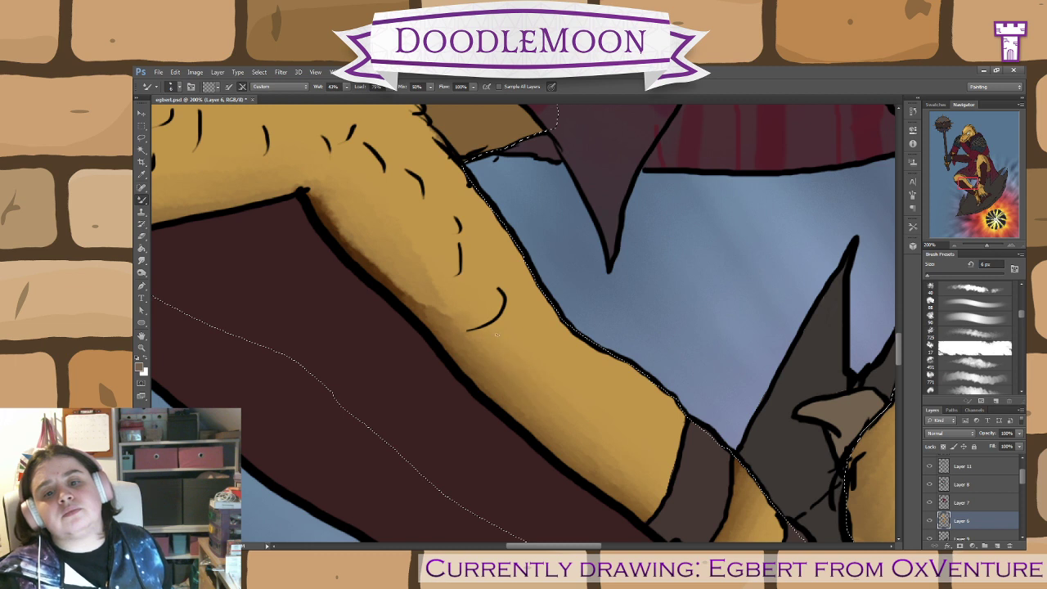
mouse_move(350, 251)
left_mouse_down()
mouse_move(426, 302)
mouse_move(402, 282)
mouse_move(416, 301)
mouse_move(400, 274)
mouse_move(450, 301)
mouse_move(435, 280)
mouse_move(399, 323)
mouse_move(420, 319)
mouse_move(381, 287)
mouse_move(422, 318)
left_mouse_up()
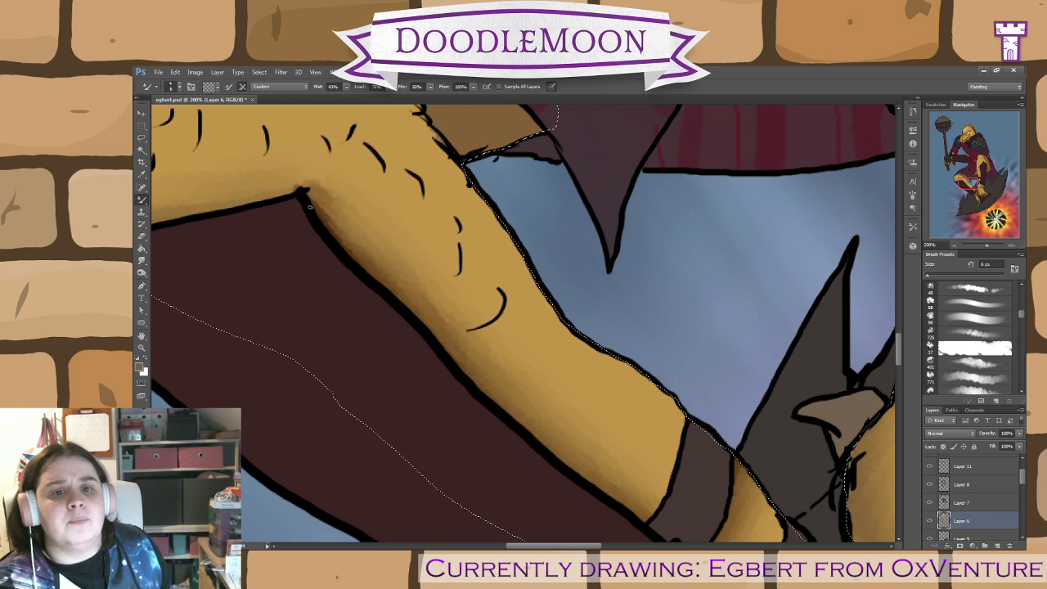
mouse_move(351, 250)
left_mouse_down()
mouse_move(330, 226)
mouse_move(359, 257)
mouse_move(364, 246)
mouse_move(326, 201)
left_mouse_up()
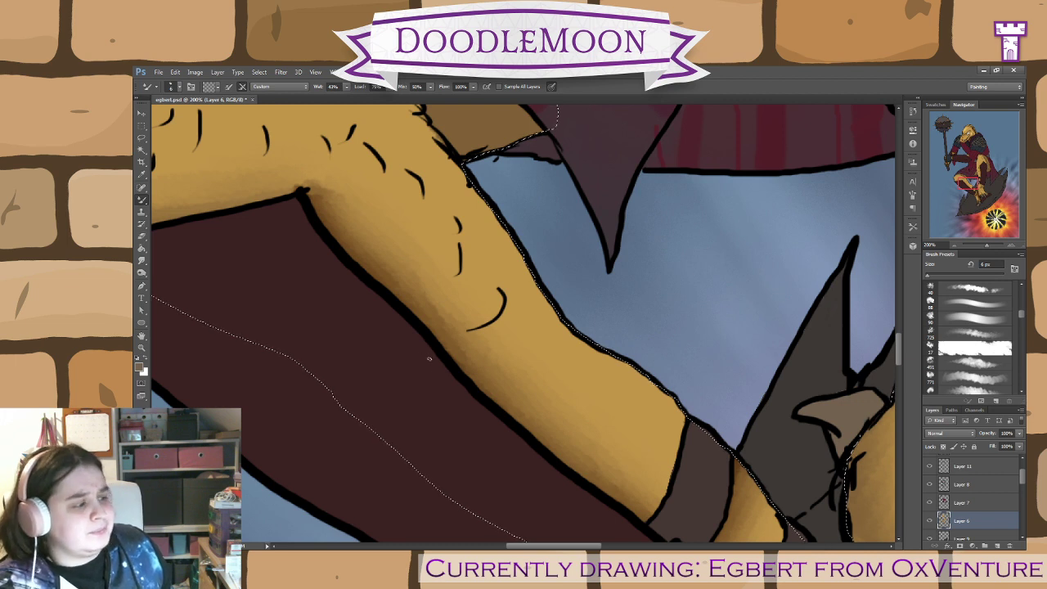
left_click_drag(438, 308, 447, 321)
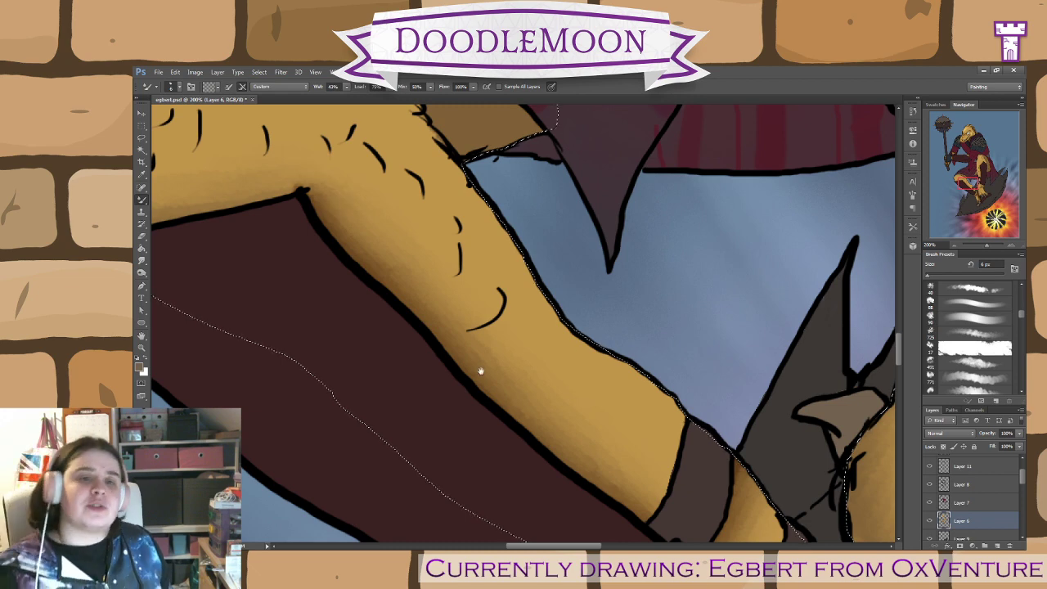
- Burn a deep shadow down the front foot's heel-side edge, where it borders the rear ankle, with the 30 px brush
left_click_drag(479, 368, 607, 509)
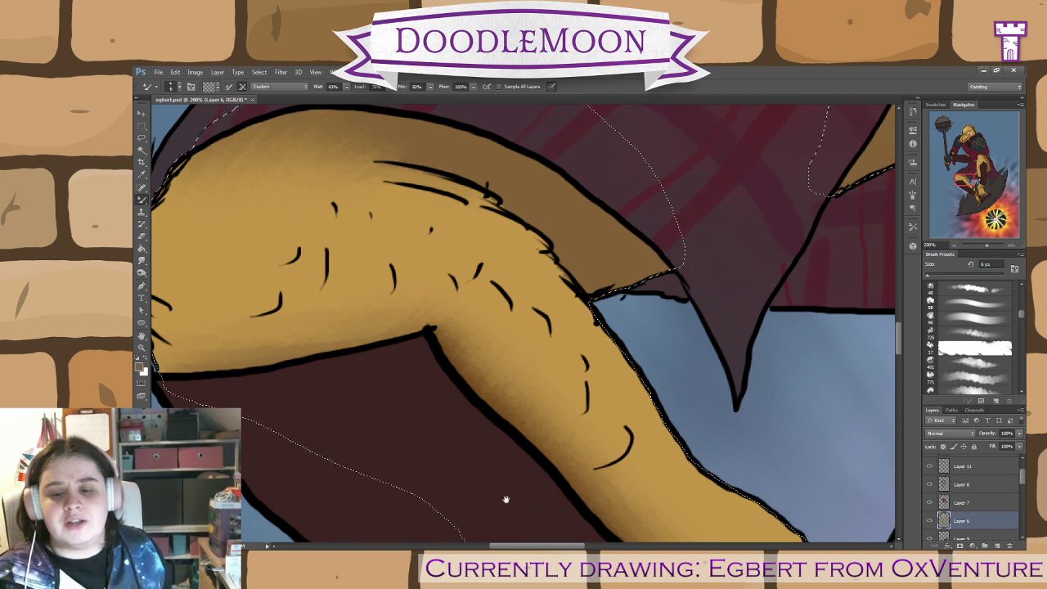
left_click_drag(504, 499, 433, 414)
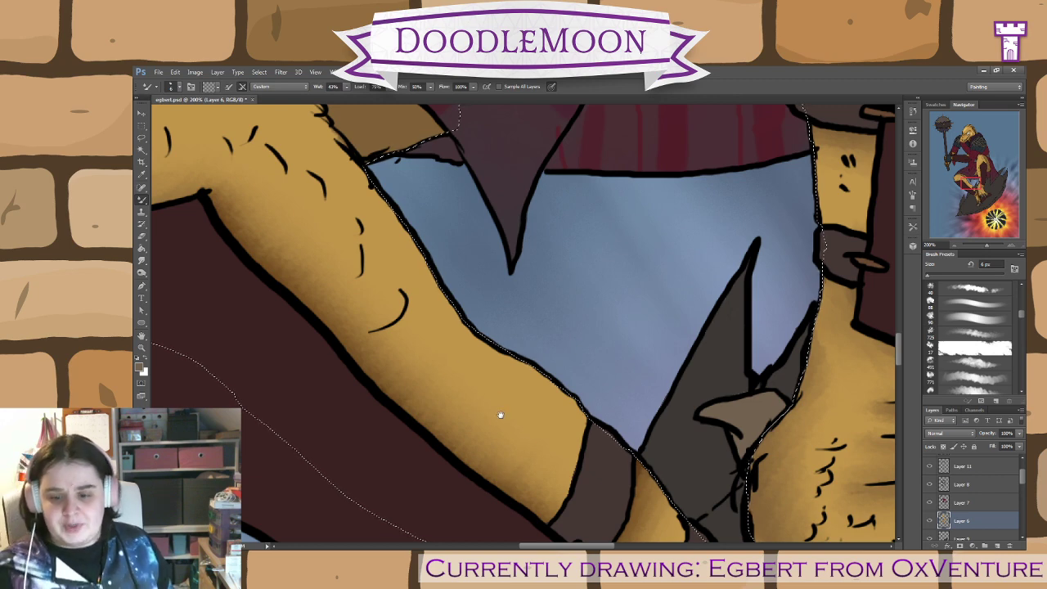
left_click_drag(499, 417, 162, 221)
mouse_move(353, 346)
left_mouse_down()
mouse_move(434, 351)
mouse_move(366, 274)
left_mouse_up()
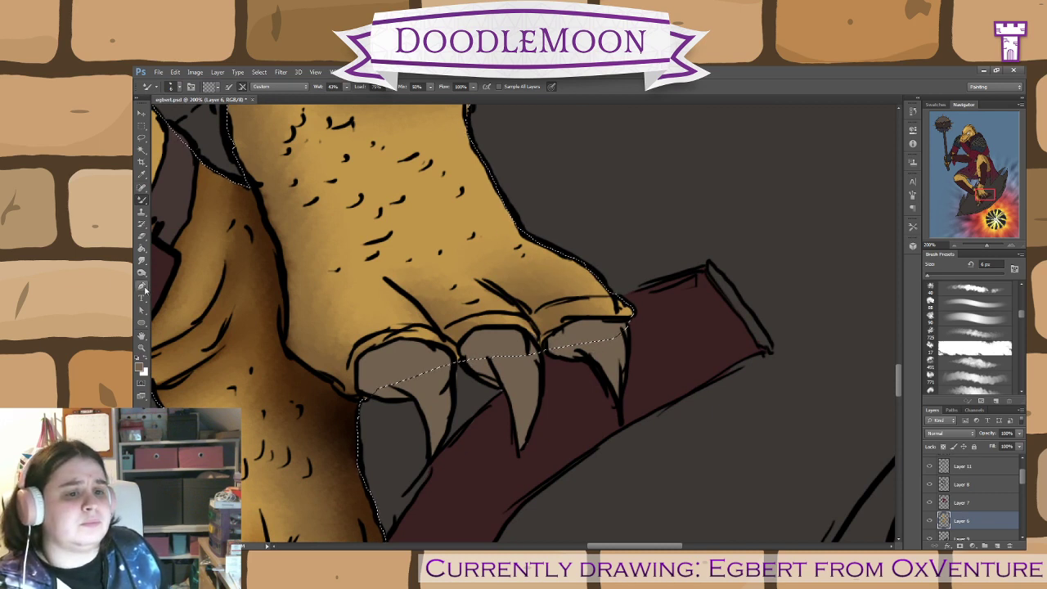
left_click(141, 272)
left_click_drag(357, 376, 318, 360)
key("ctrl+z")
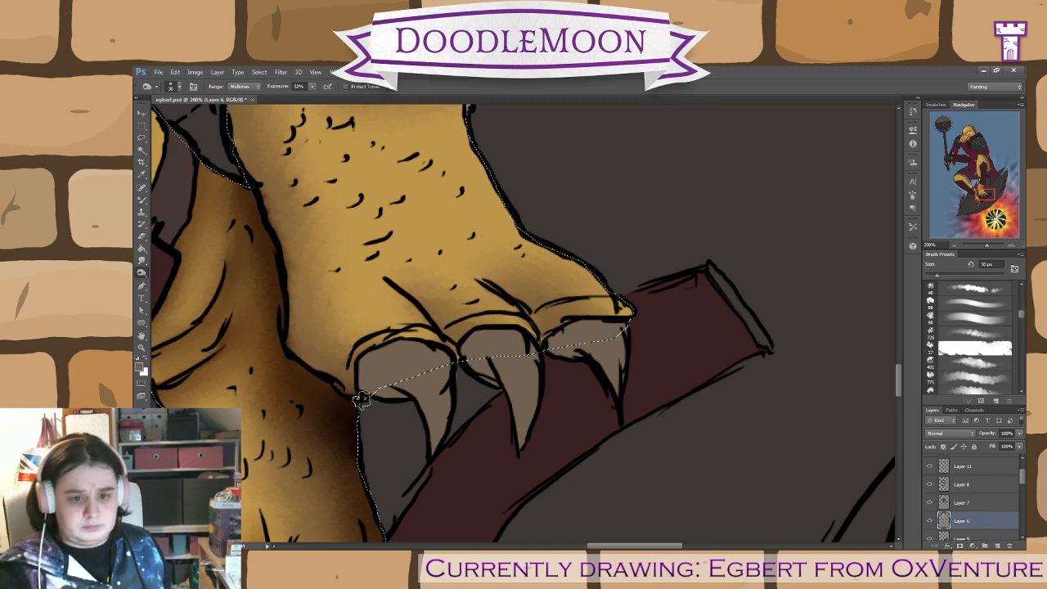
key("ctrl+minus")
left_click_drag(495, 355, 512, 409)
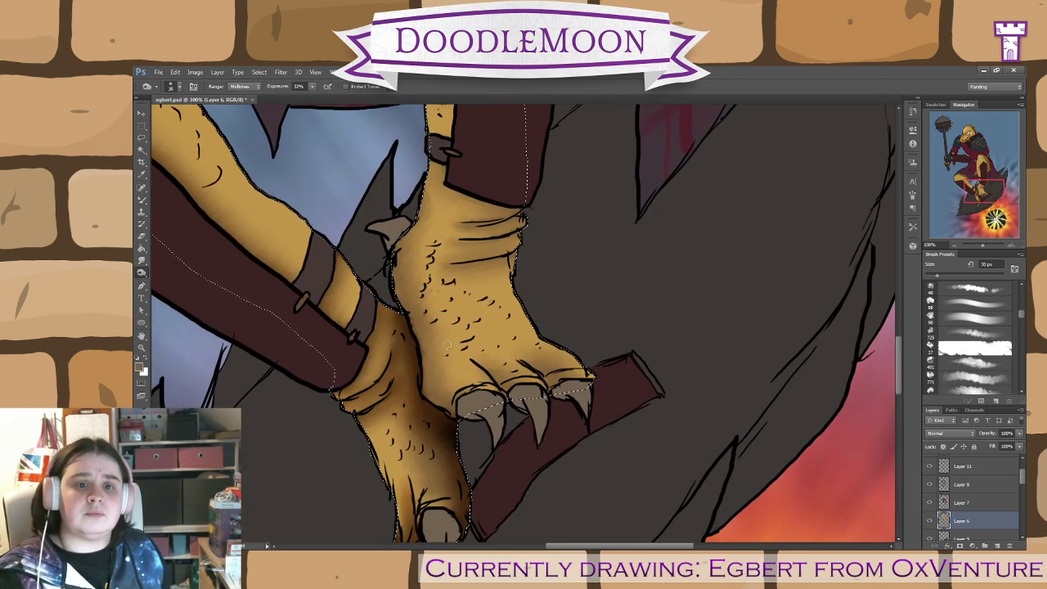
mouse_move(382, 243)
left_mouse_down()
mouse_move(413, 234)
mouse_move(394, 271)
mouse_move(417, 314)
mouse_move(422, 349)
mouse_move(407, 308)
mouse_move(427, 391)
mouse_move(453, 419)
mouse_move(429, 399)
mouse_move(398, 316)
mouse_move(422, 376)
mouse_move(421, 346)
mouse_move(424, 404)
mouse_move(454, 429)
mouse_move(417, 394)
left_mouse_up()
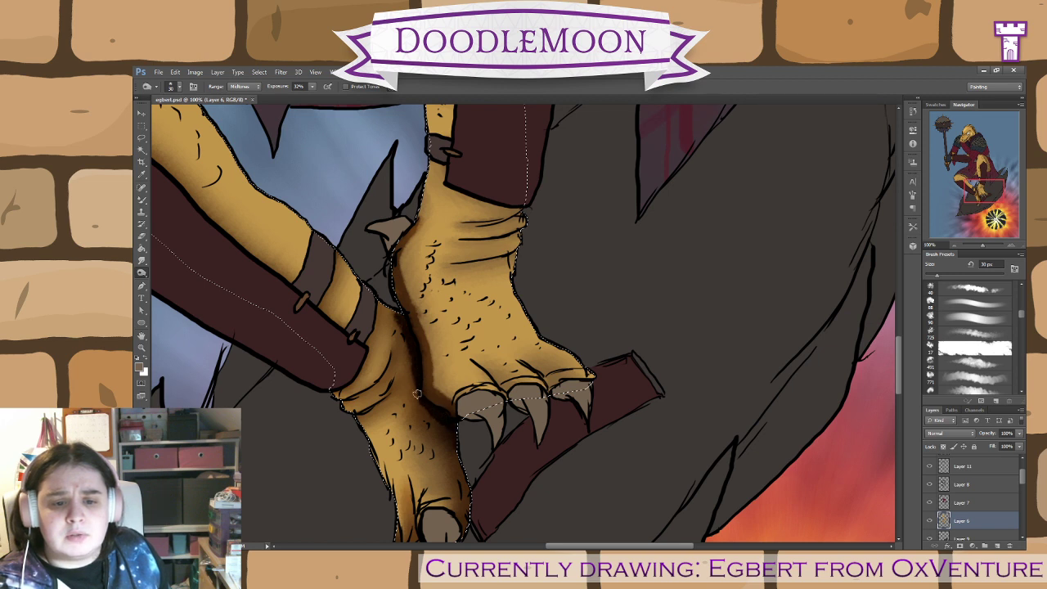
- Blend the new shadow on the front foot's lower heel-side edge and the adjoining rear ankle with the Mixer Brush
left_click(142, 199)
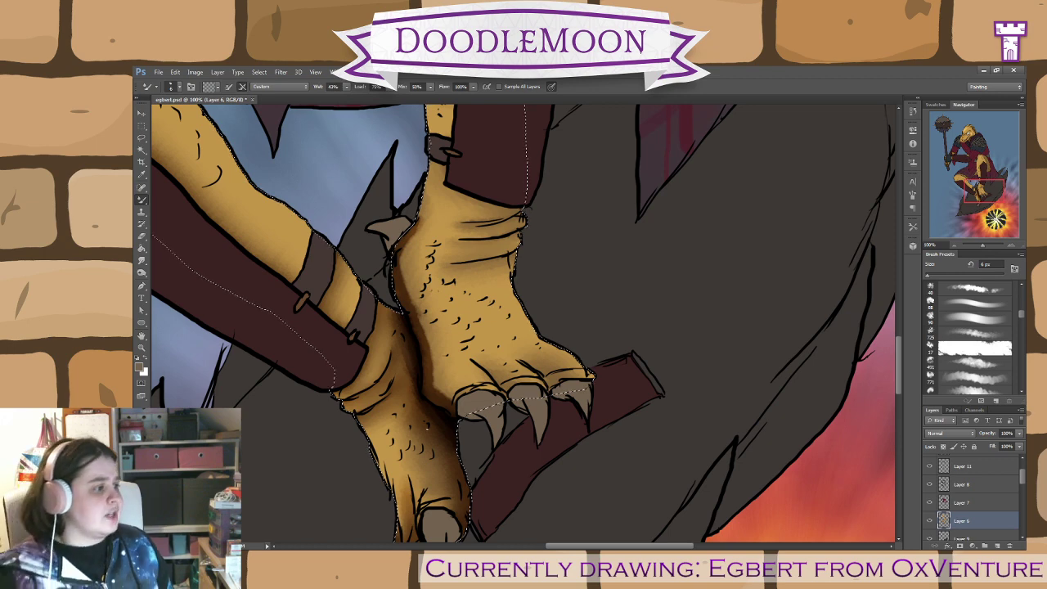
key("ctrl+plus")
left_click_drag(458, 430, 486, 390)
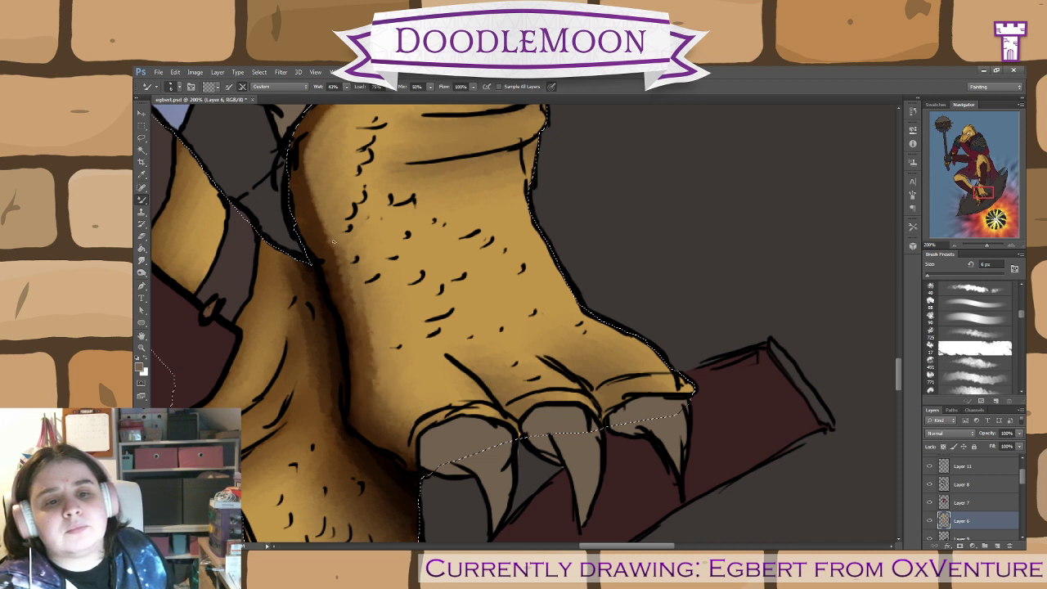
mouse_move(332, 257)
left_mouse_down()
mouse_move(373, 360)
mouse_move(364, 305)
mouse_move(384, 368)
left_mouse_up()
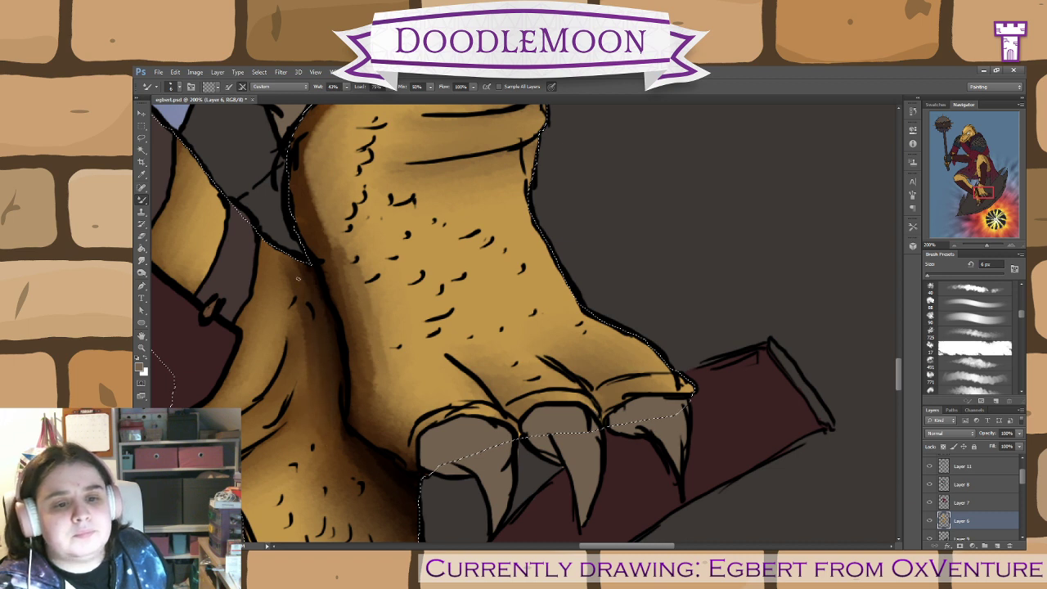
left_click_drag(299, 279, 283, 304)
key("space")
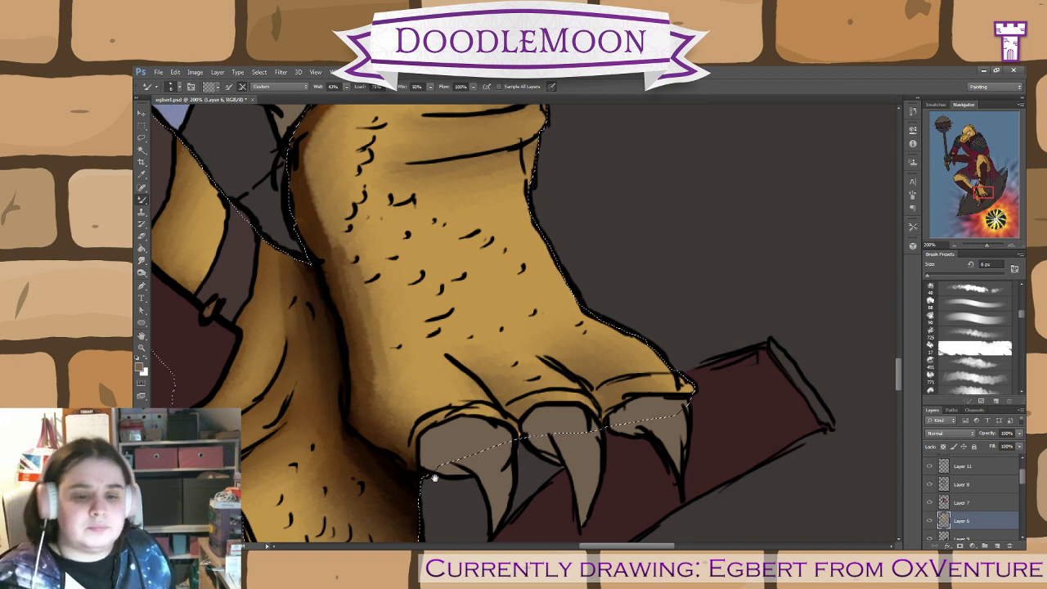
left_click_drag(434, 478, 442, 447)
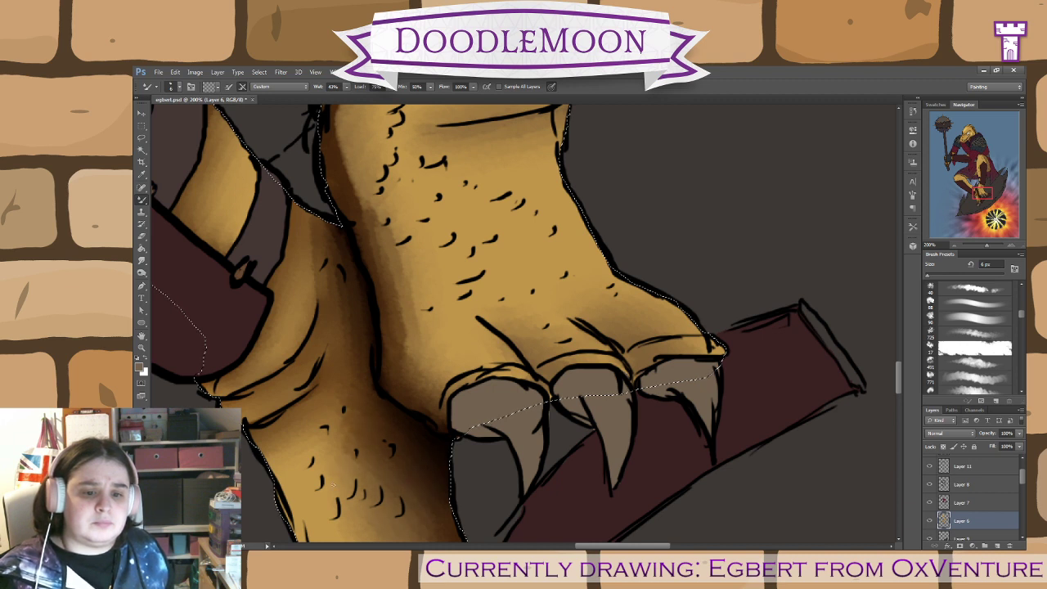
- Blend the shadow along the front foot's upper heel curve into the skin below the ankle folds with the Mixer Brush
scroll(389, 480, "up", 3)
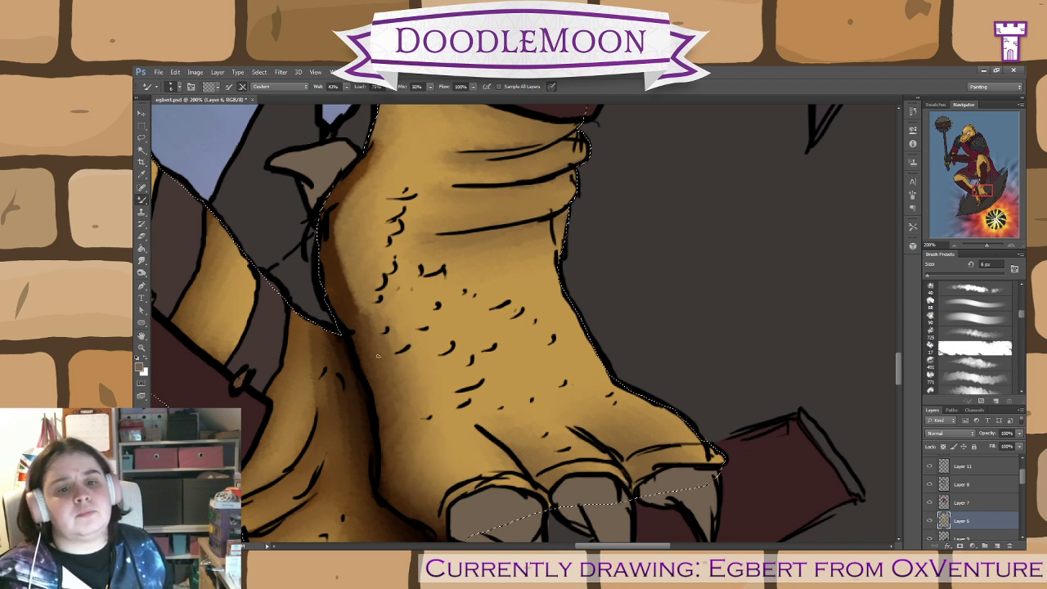
left_click_drag(344, 175, 434, 369)
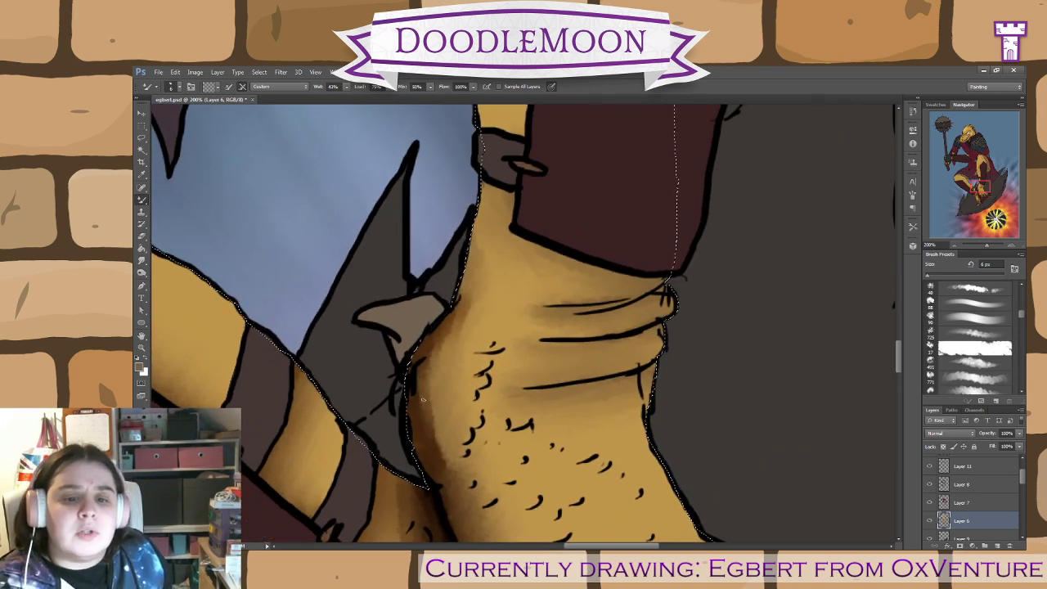
mouse_move(431, 417)
left_mouse_down()
mouse_move(450, 480)
mouse_move(431, 379)
mouse_move(437, 333)
mouse_move(470, 312)
mouse_move(448, 357)
mouse_move(476, 308)
left_mouse_up()
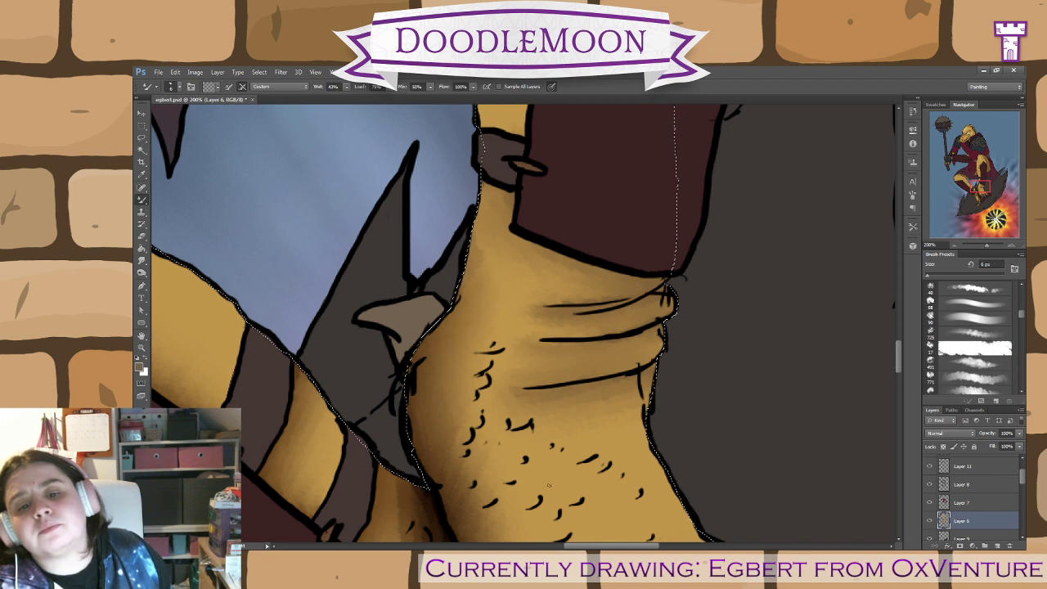
- Burn shadows beside the two creases between the front foot's toes with the 30 px brush
left_click_drag(531, 451, 451, 320)
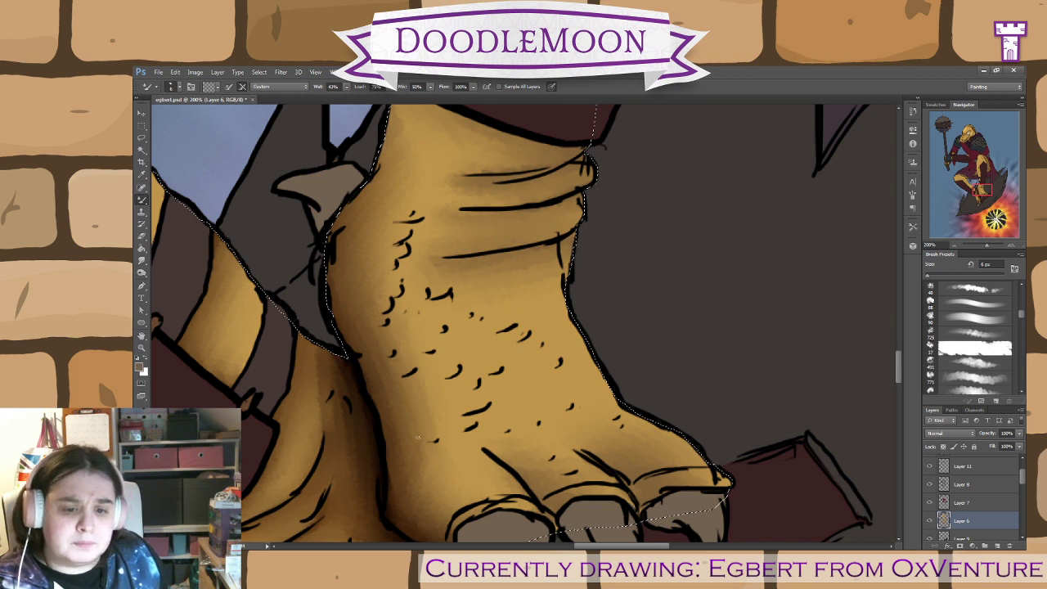
key("bracketleft")
key("bracketleft")
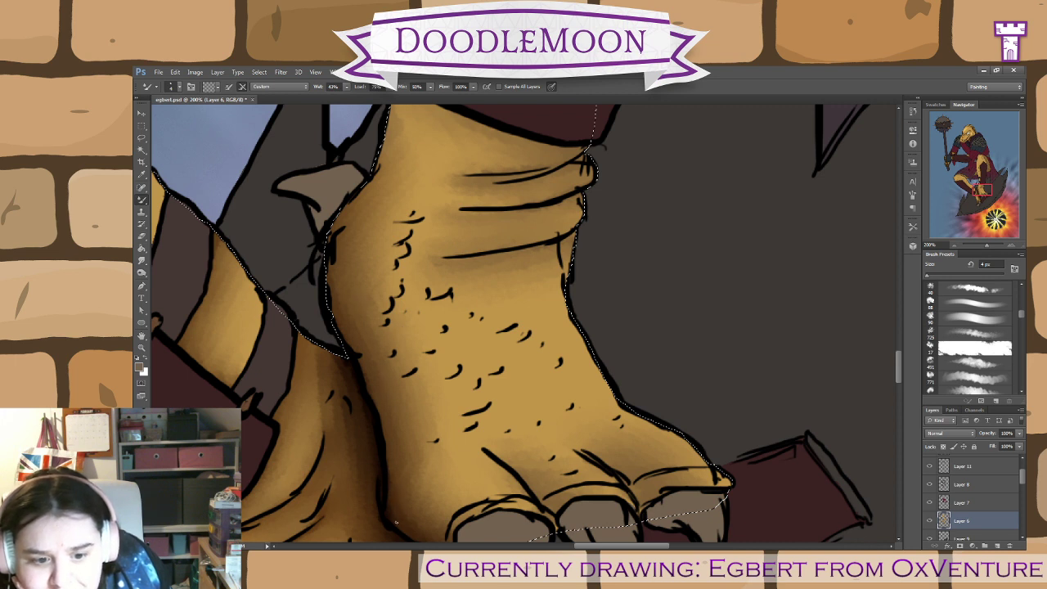
left_click_drag(426, 537, 323, 514)
left_click(142, 272)
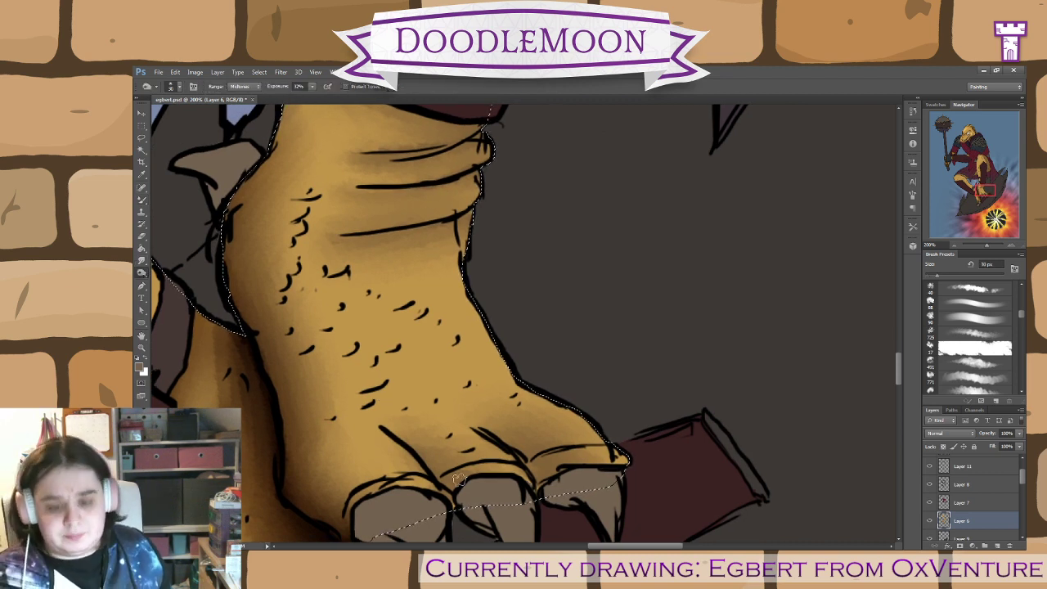
key("bracketleft")
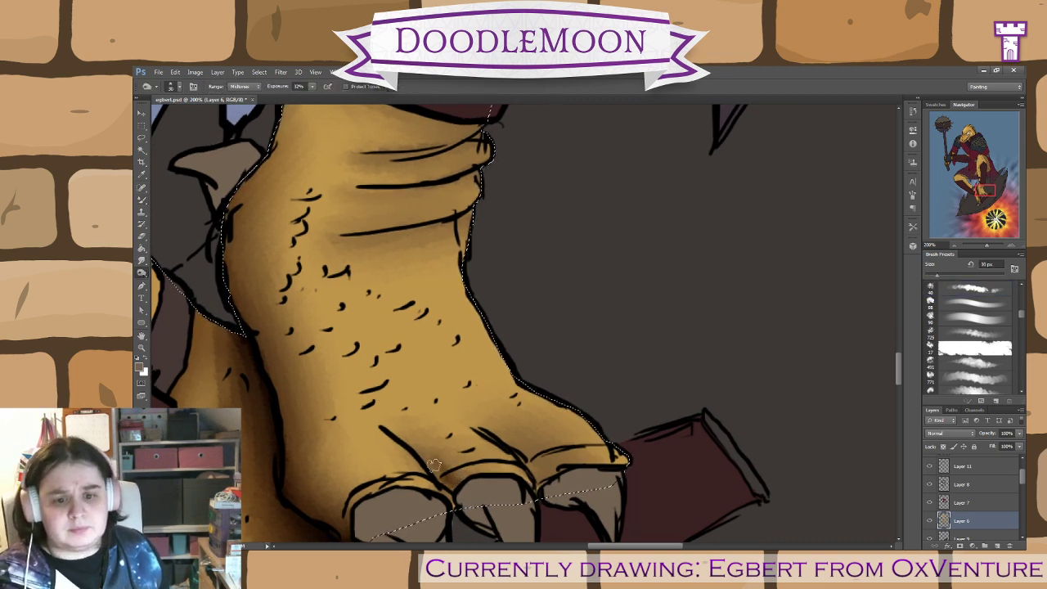
mouse_move(397, 435)
left_mouse_down()
mouse_move(453, 476)
mouse_move(387, 431)
mouse_move(460, 473)
left_mouse_up()
mouse_move(527, 455)
left_mouse_down()
mouse_move(535, 476)
mouse_move(487, 433)
mouse_move(528, 448)
mouse_move(544, 491)
mouse_move(576, 466)
left_mouse_up()
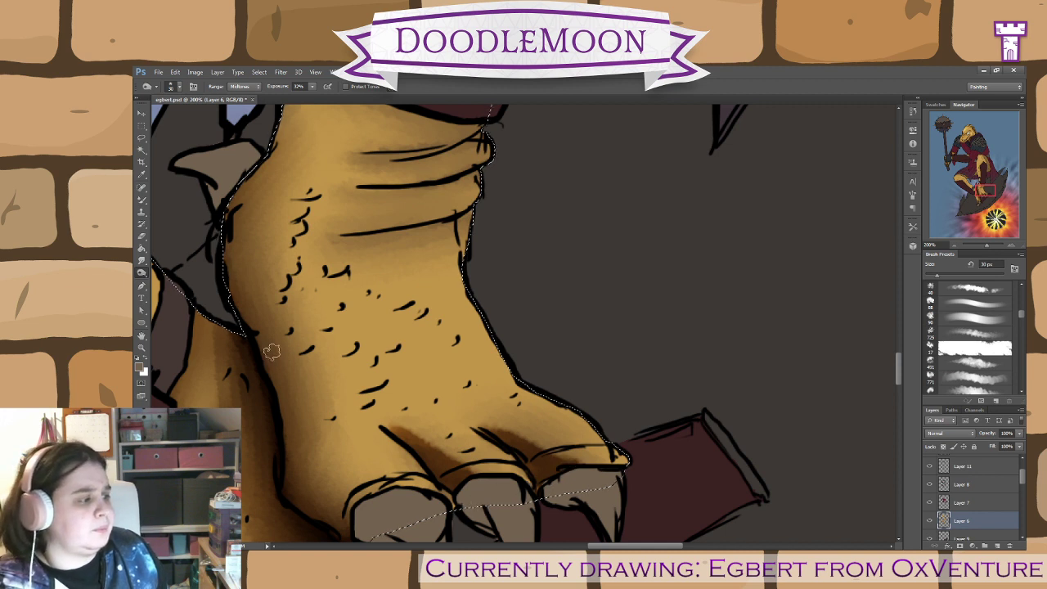
- Blend the shadow between the front foot's first two toes into the skin with the Mixer Brush at 6 px
left_click(142, 199)
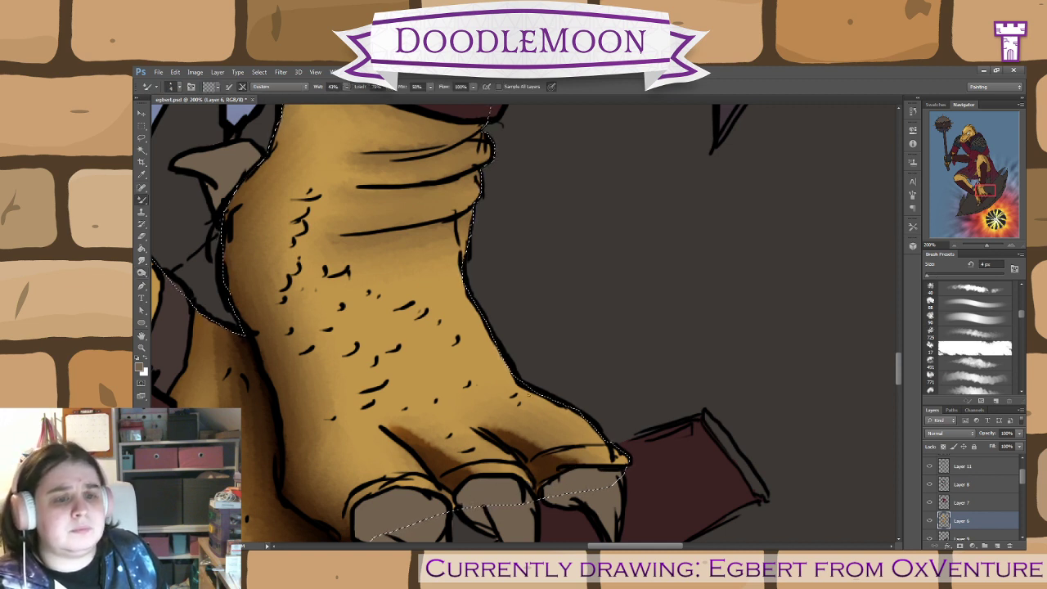
key("bracketright")
key("bracketright")
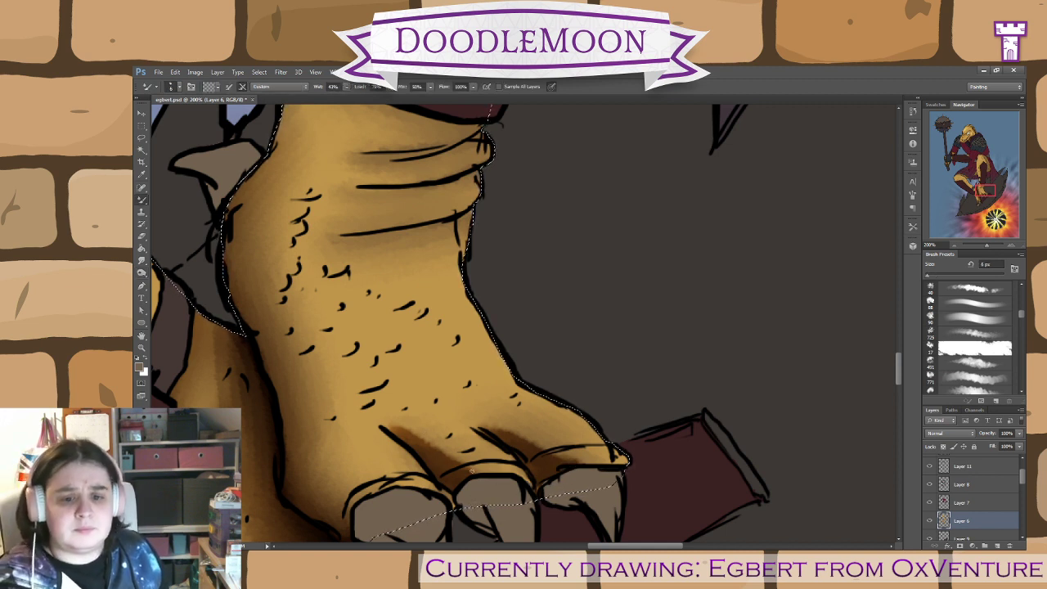
left_click_drag(465, 461, 377, 415)
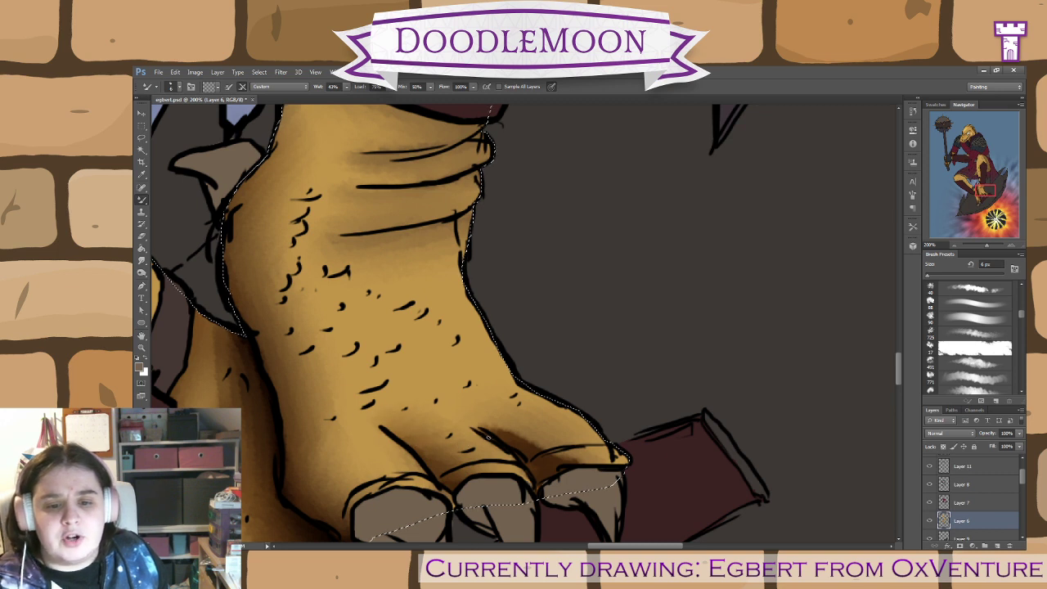
mouse_move(523, 449)
left_mouse_down()
mouse_move(470, 463)
mouse_move(482, 481)
left_mouse_up()
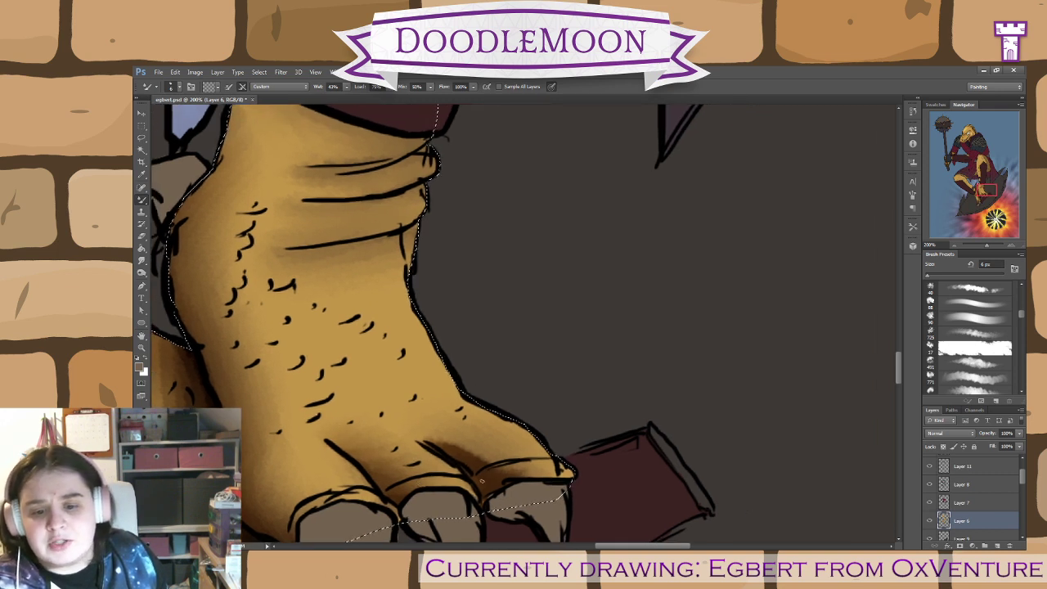
- Toggle the visibility of Layer 11 and Layer 8 to identify which layer holds the toe claws, and select Layer 8
left_click(979, 467)
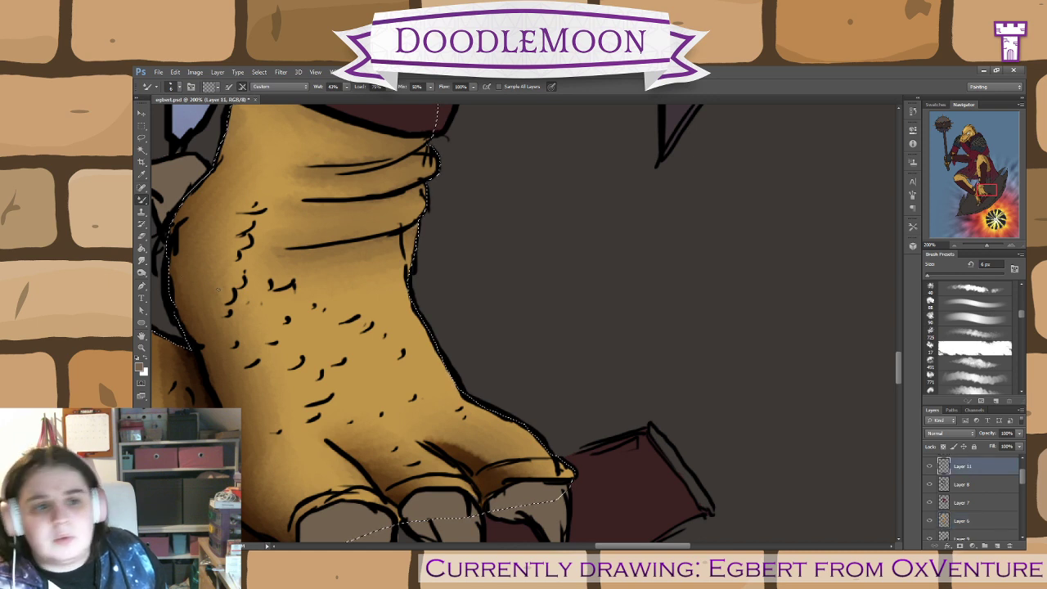
left_click(141, 237)
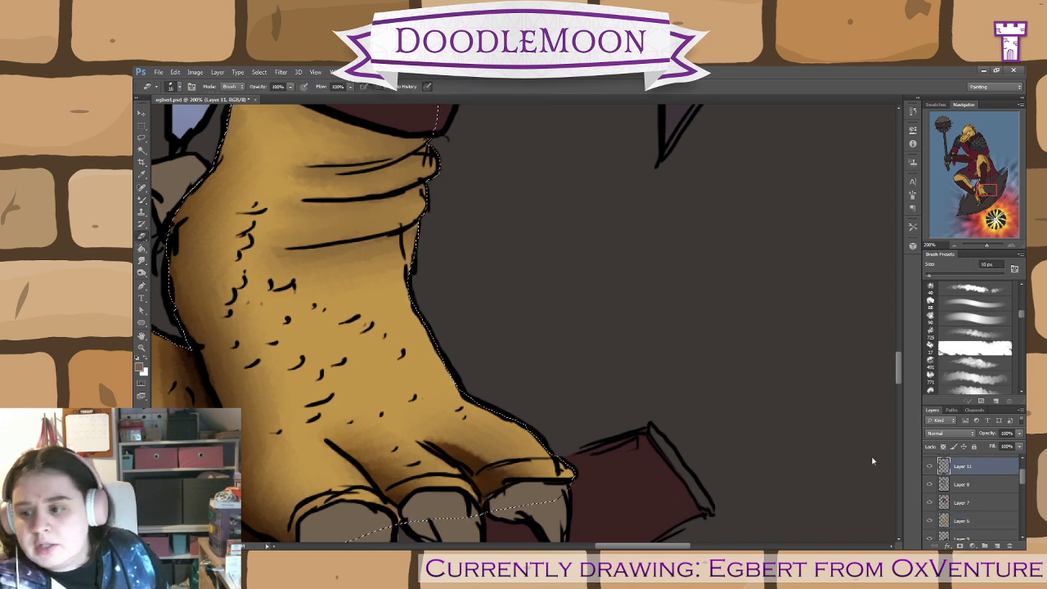
left_click(930, 467)
left_click(930, 469)
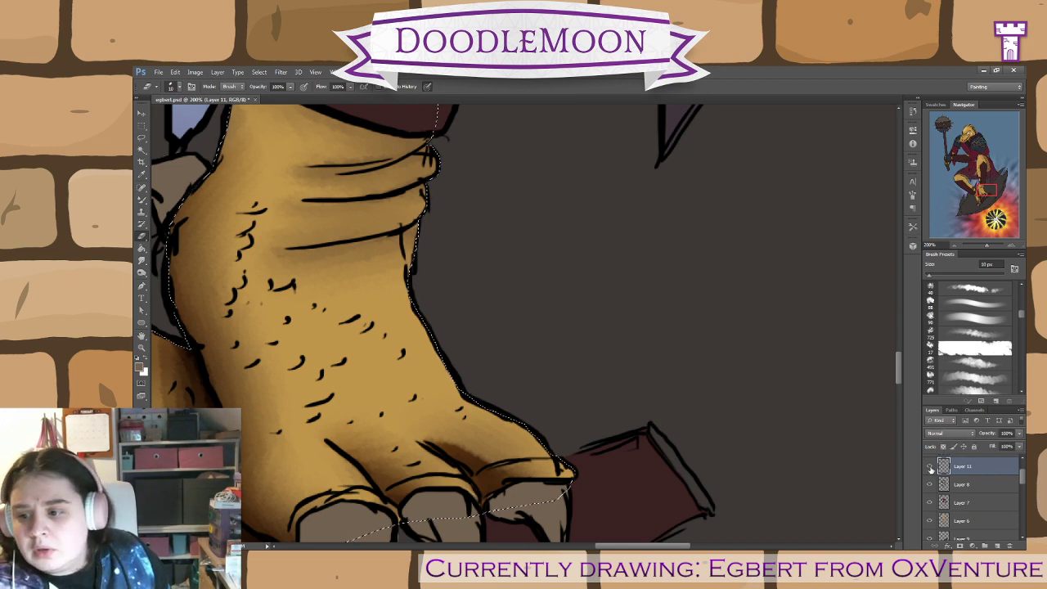
left_click(930, 469)
left_click(931, 469)
left_click(930, 484)
left_click(929, 485)
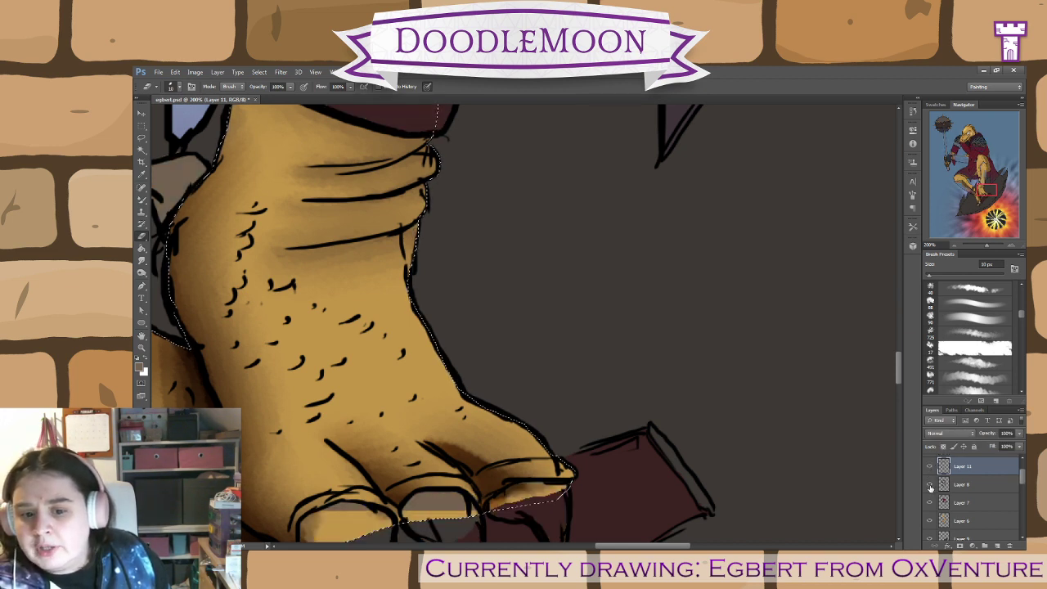
left_click(973, 484)
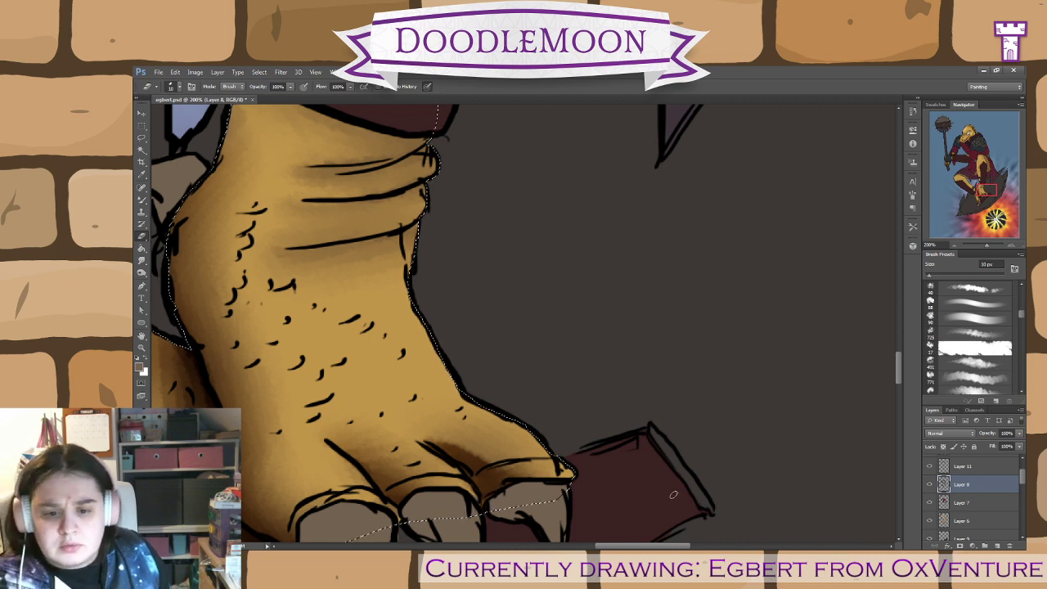
- Return to Layer 6 and blend the shadow between the front foot's second and third toes with the Mixer Brush
left_click(981, 522)
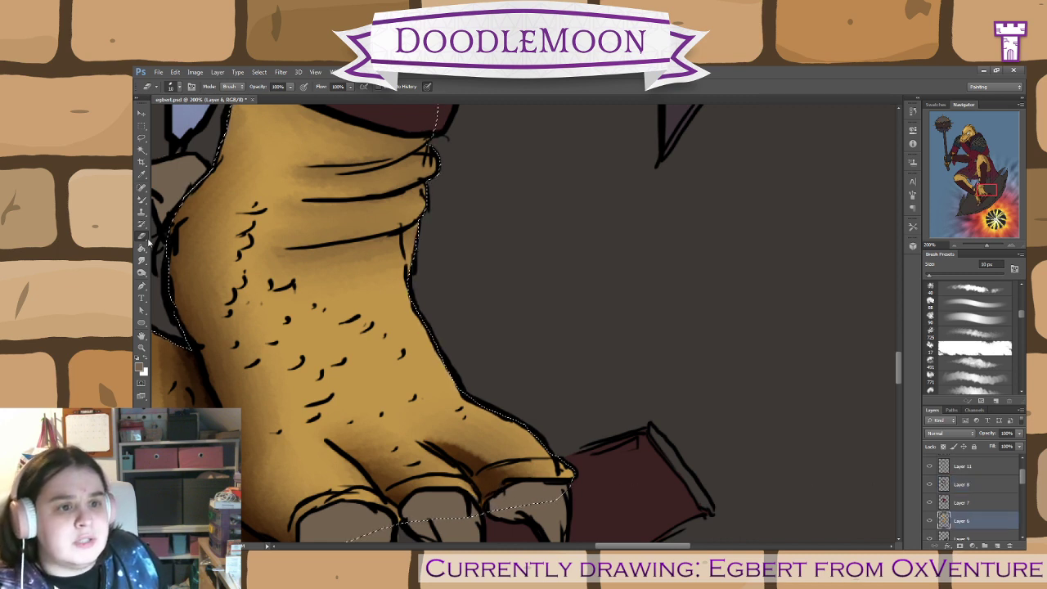
key("r")
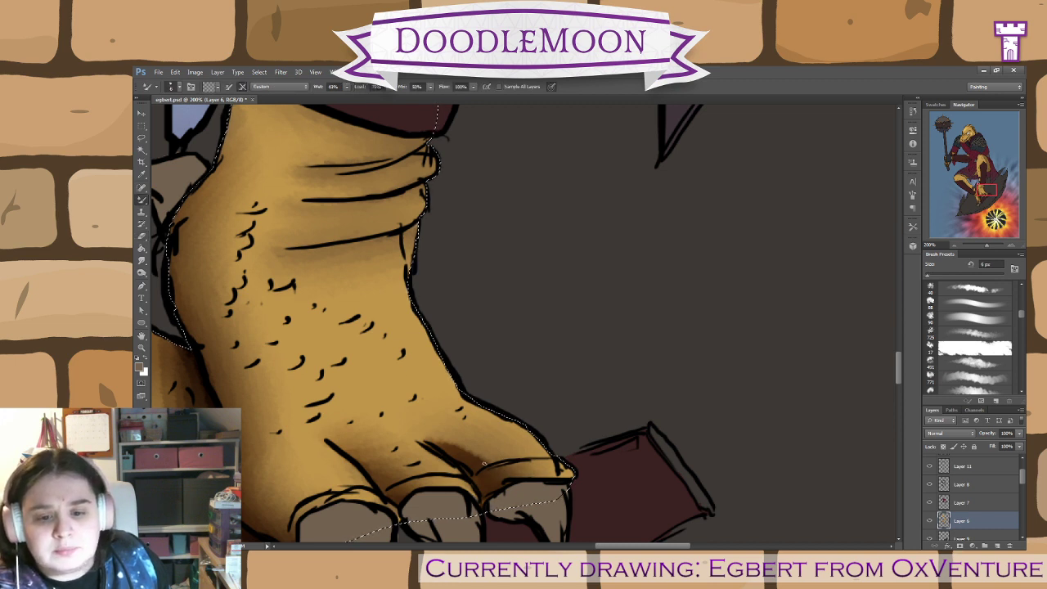
mouse_move(484, 463)
left_mouse_down()
mouse_move(429, 438)
mouse_move(483, 449)
left_mouse_up()
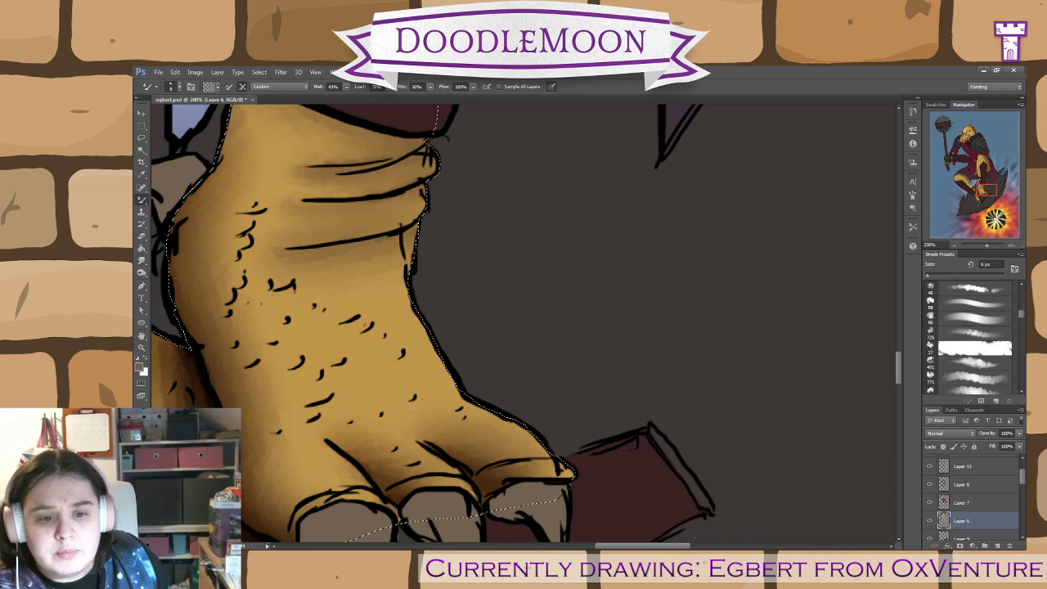
- Burn dark shadows under the three ankle folds below the leg guard with the 30 px brush
left_click_drag(463, 273, 561, 433)
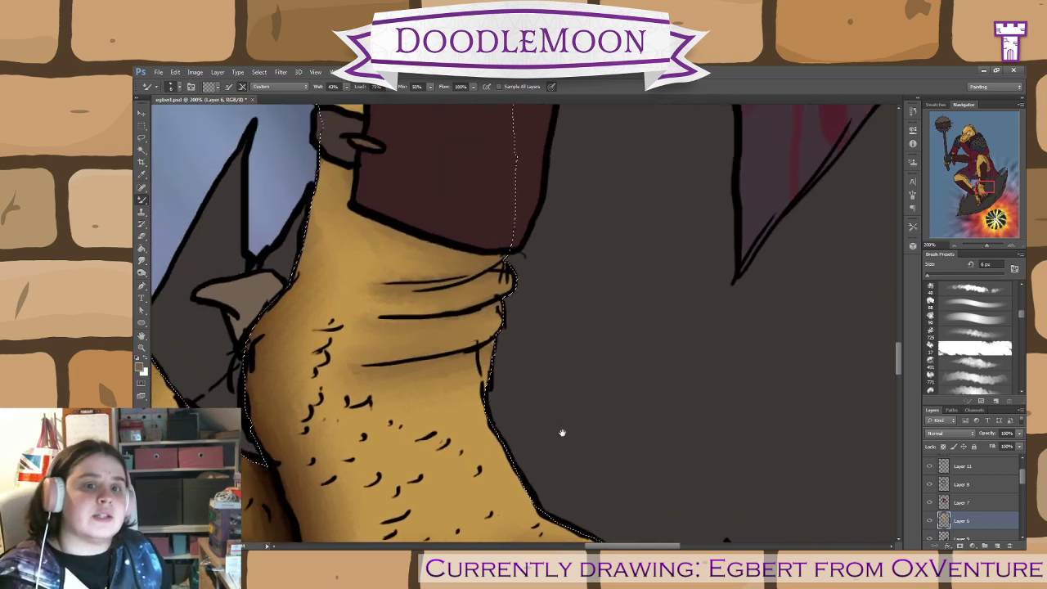
key("o")
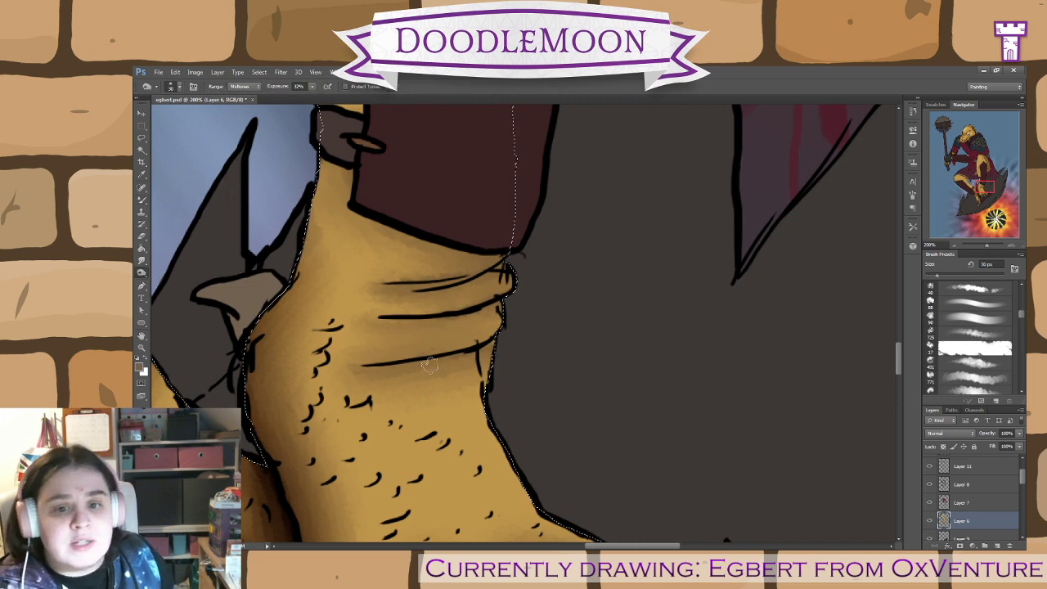
mouse_move(498, 342)
left_mouse_down()
mouse_move(475, 360)
mouse_move(384, 370)
mouse_move(453, 365)
left_mouse_up()
mouse_move(503, 305)
left_mouse_down()
mouse_move(445, 324)
mouse_move(385, 326)
mouse_move(425, 321)
left_mouse_up()
mouse_move(503, 264)
left_mouse_down()
mouse_move(449, 290)
mouse_move(468, 284)
mouse_move(368, 292)
left_mouse_up()
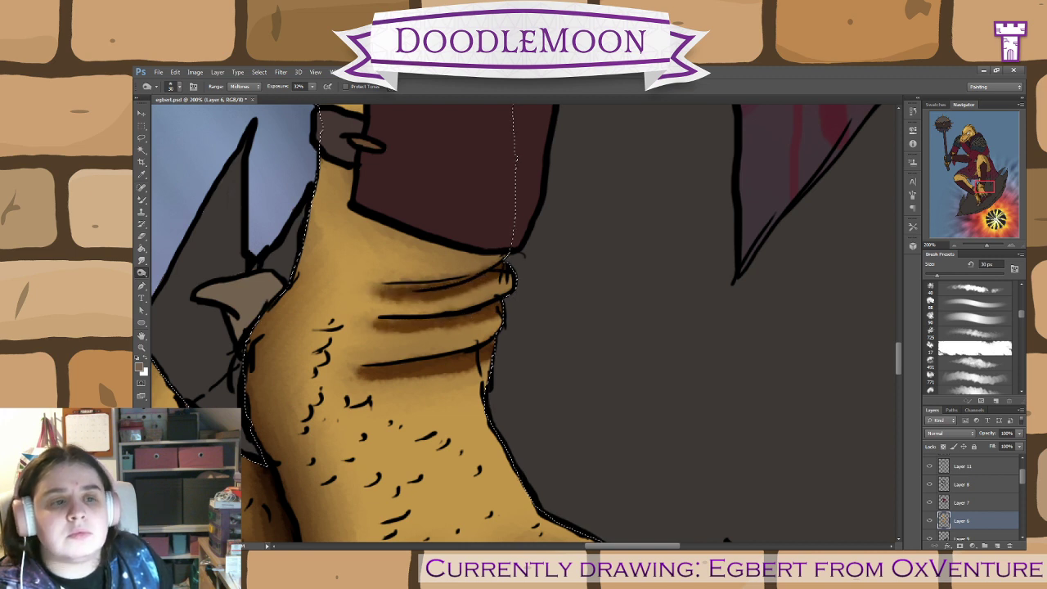
- Blend the shadow under the uppermost ankle fold into the skin with the 6 px Mixer Brush
left_click(141, 200)
mouse_move(496, 280)
left_mouse_down()
mouse_move(413, 304)
mouse_move(451, 305)
mouse_move(385, 297)
mouse_move(454, 289)
mouse_move(437, 306)
mouse_move(458, 288)
mouse_move(483, 291)
left_mouse_up()
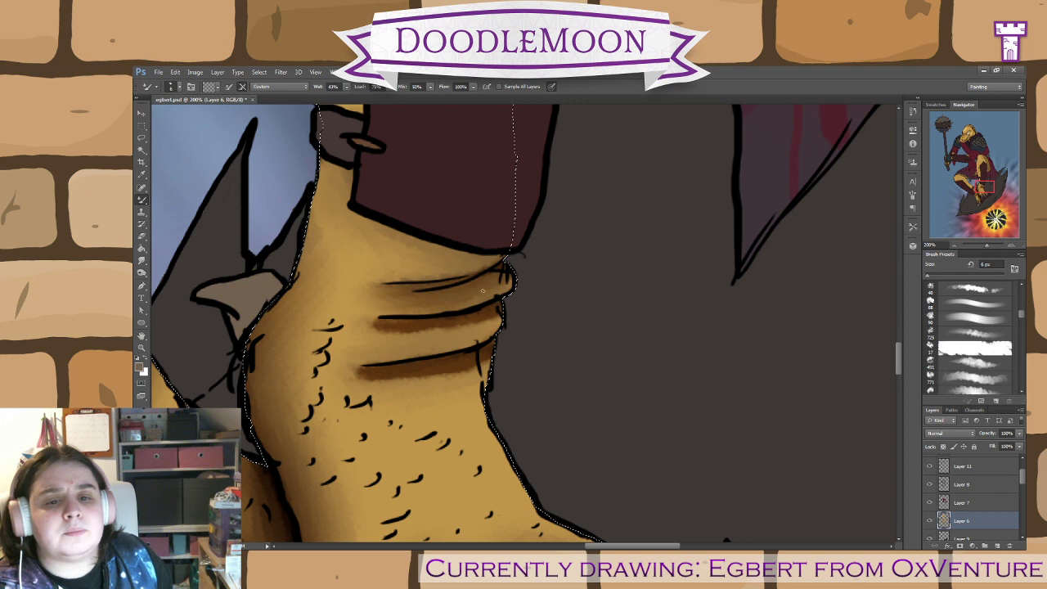
- Blend the brown shadows under the ankle creases into the yellow skin with the Mixer Brush
left_click_drag(417, 332, 483, 323)
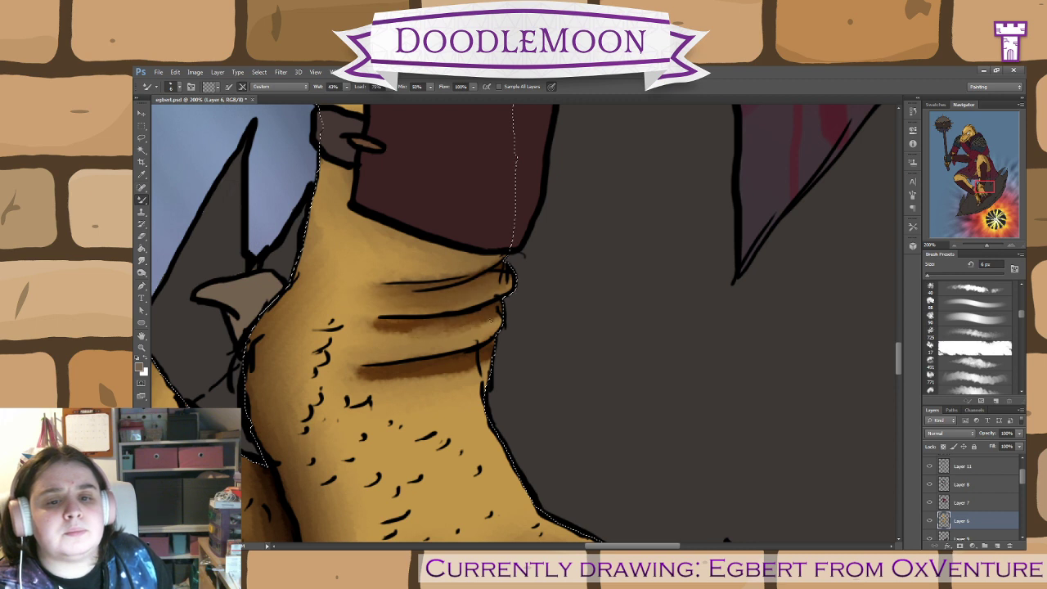
mouse_move(417, 330)
left_mouse_down()
mouse_move(376, 326)
mouse_move(401, 324)
mouse_move(386, 340)
left_mouse_up()
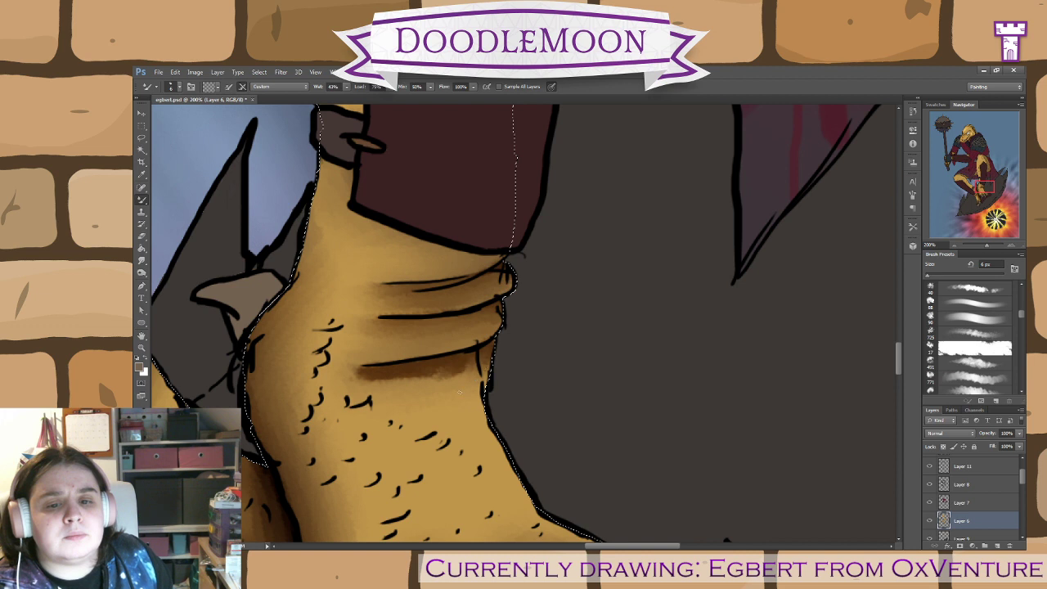
left_click_drag(364, 375, 352, 374)
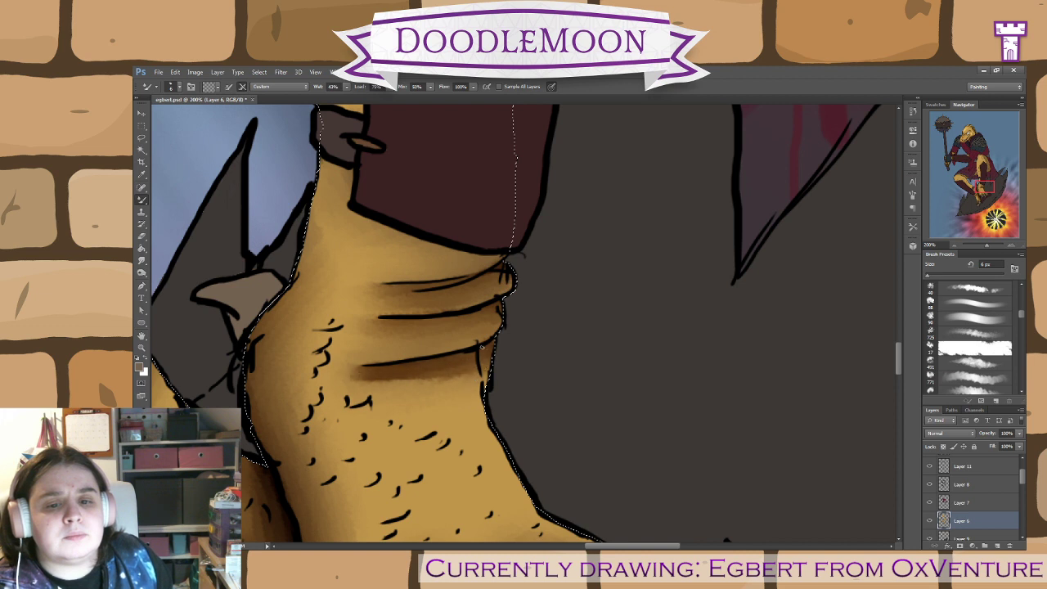
mouse_move(456, 364)
left_mouse_down()
mouse_move(385, 379)
mouse_move(454, 378)
mouse_move(369, 391)
left_mouse_up()
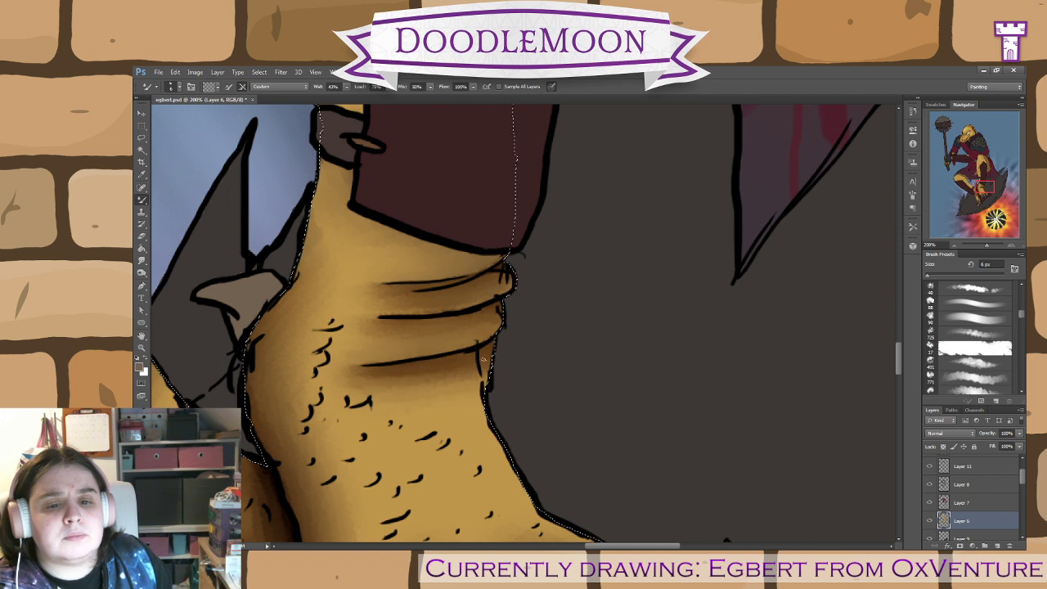
left_click_drag(484, 360, 349, 374)
left_click_drag(458, 379, 441, 378)
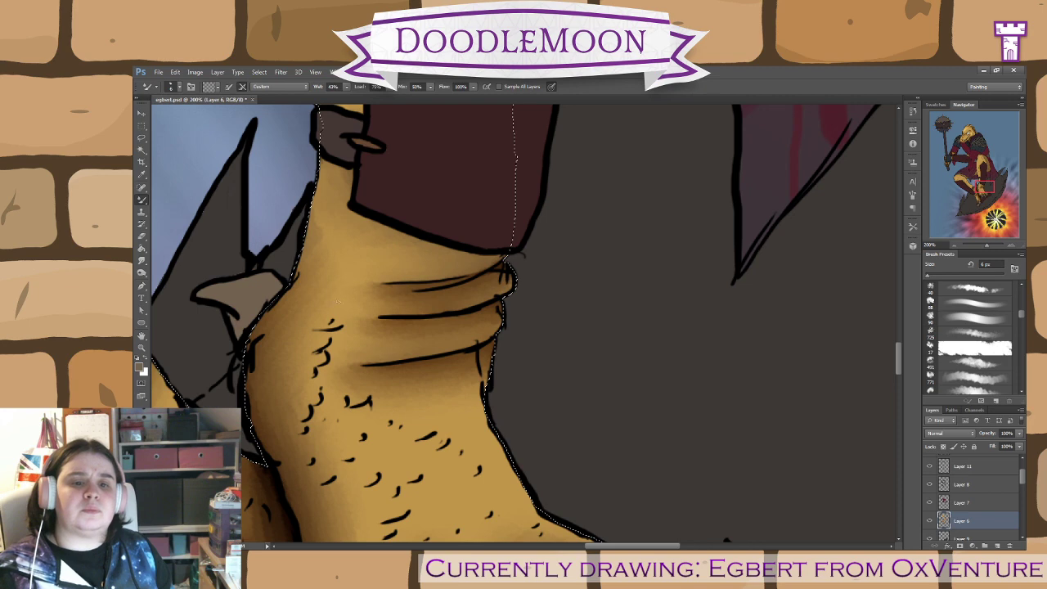
- Darken the skin in the triangular gap between the kilt and the standing leg using a 50 px Burn brush on midtones
left_click_drag(425, 276, 396, 485)
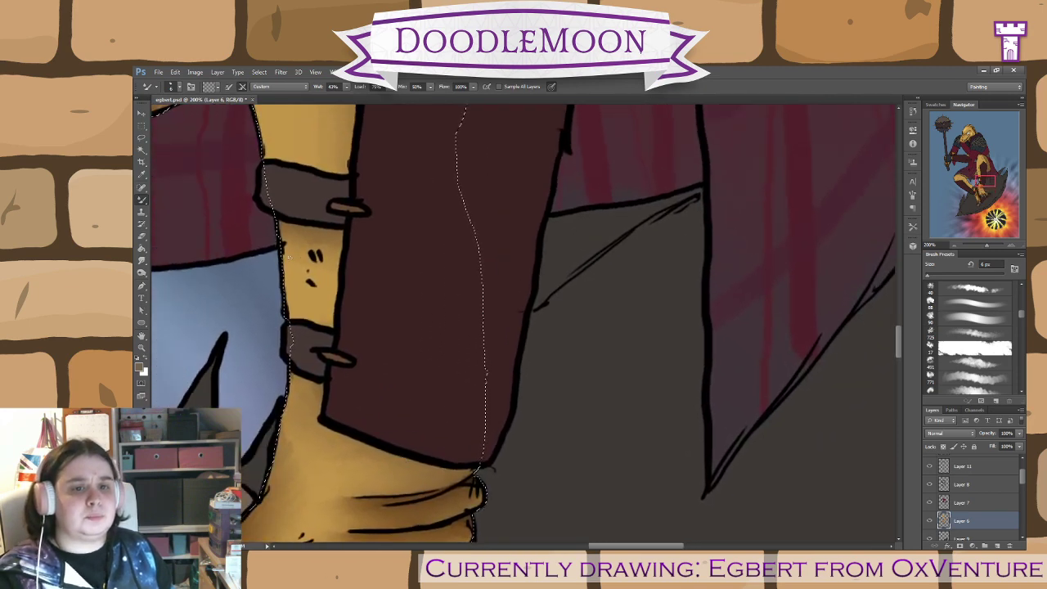
key("ctrl+minus")
mouse_move(455, 302)
left_mouse_down()
mouse_move(404, 433)
mouse_move(383, 427)
left_mouse_up()
key("o")
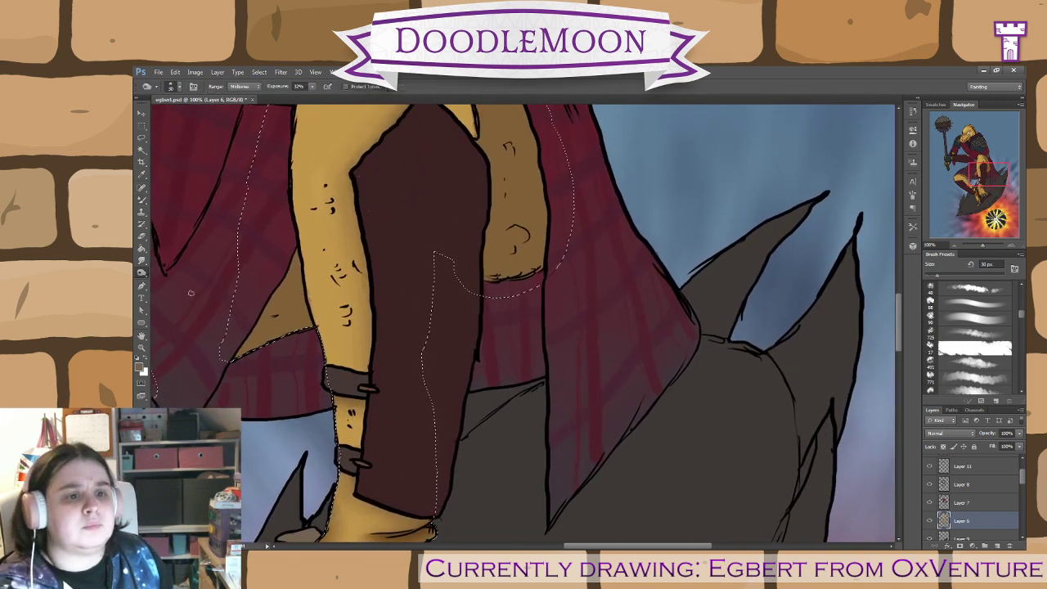
mouse_move(301, 311)
left_mouse_down()
mouse_move(293, 243)
mouse_move(286, 337)
left_mouse_up()
key("ctrl+z")
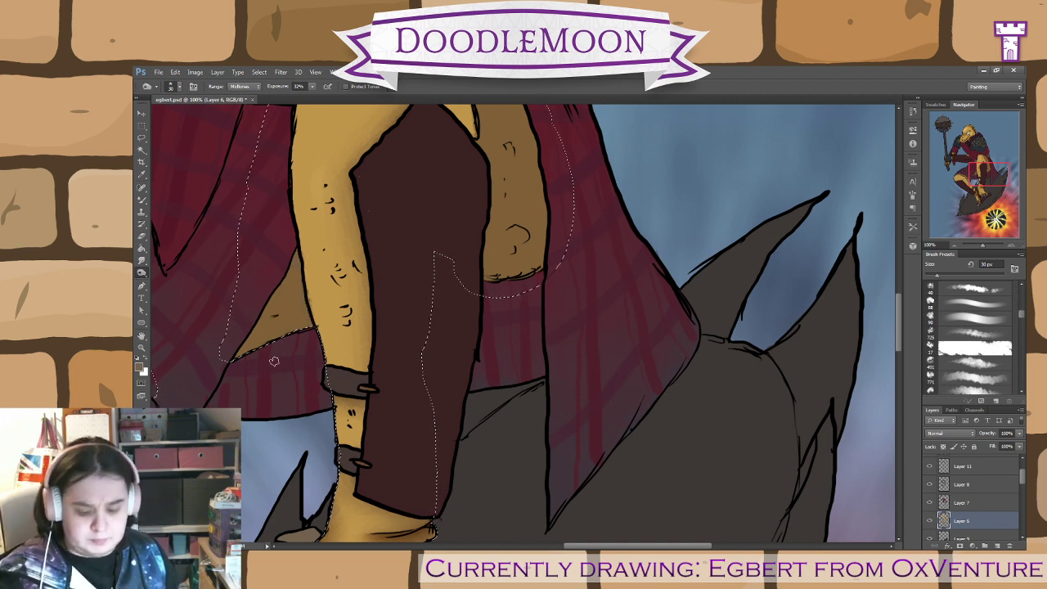
key("bracketright")
key("bracketright")
mouse_move(271, 340)
left_mouse_down()
mouse_move(274, 298)
mouse_move(263, 345)
mouse_move(296, 334)
mouse_move(295, 295)
mouse_move(305, 329)
mouse_move(291, 249)
mouse_move(285, 350)
mouse_move(238, 358)
mouse_move(239, 367)
mouse_move(301, 339)
mouse_move(250, 342)
mouse_move(234, 355)
mouse_move(281, 295)
left_mouse_up()
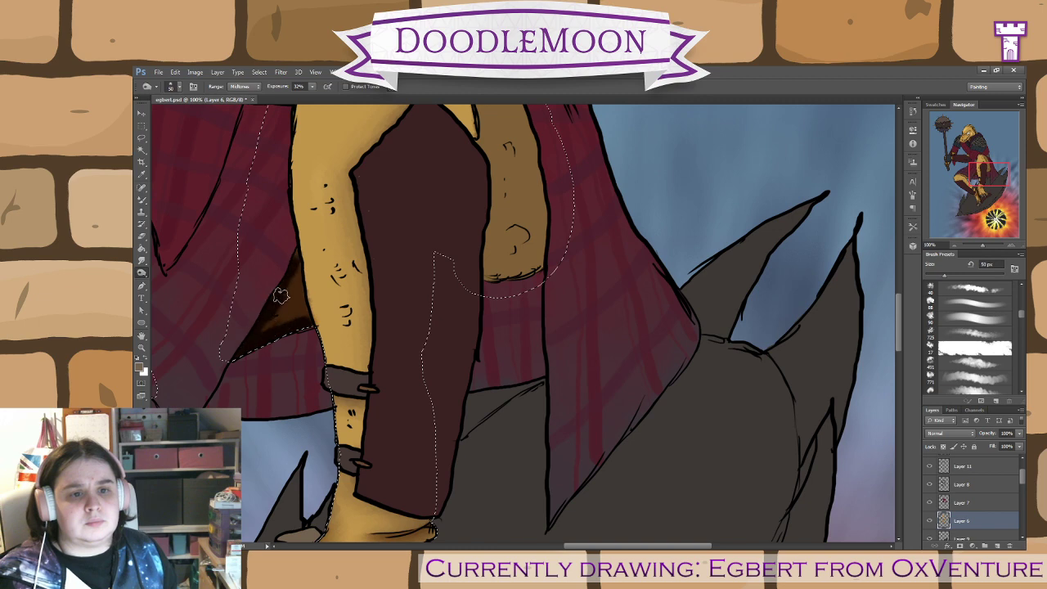
- Smooth the burned shading in the gap beside the standing leg with the Mixer Brush
left_click_drag(411, 297, 557, 342)
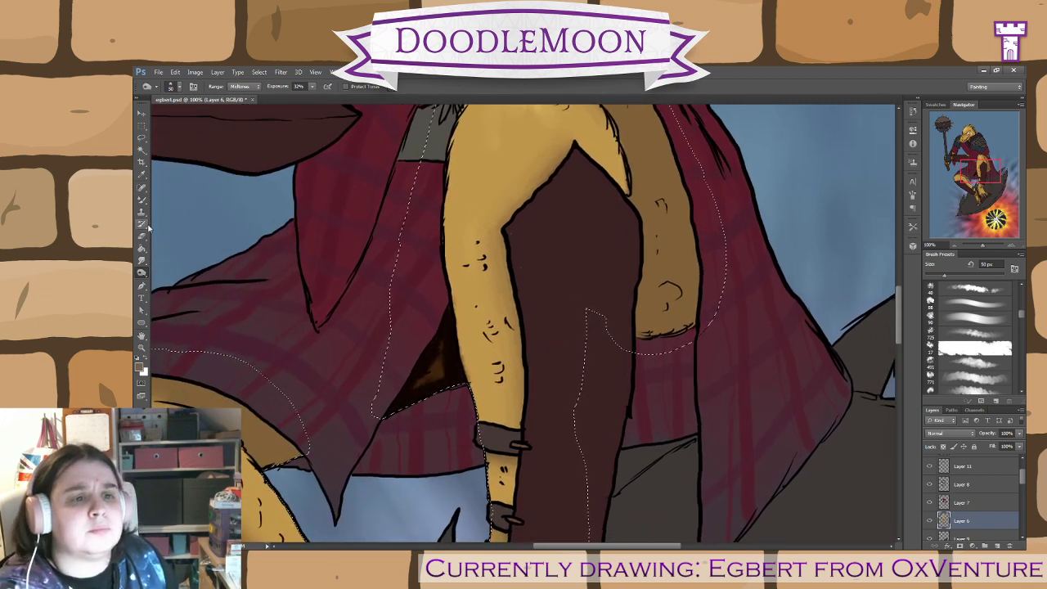
left_click(143, 200)
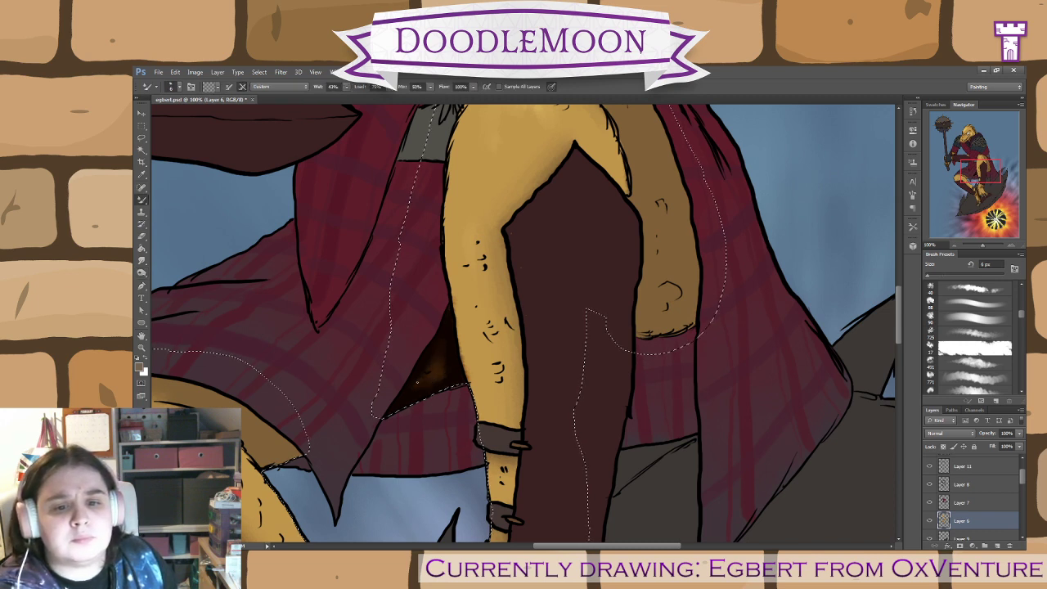
left_click_drag(463, 359, 466, 379)
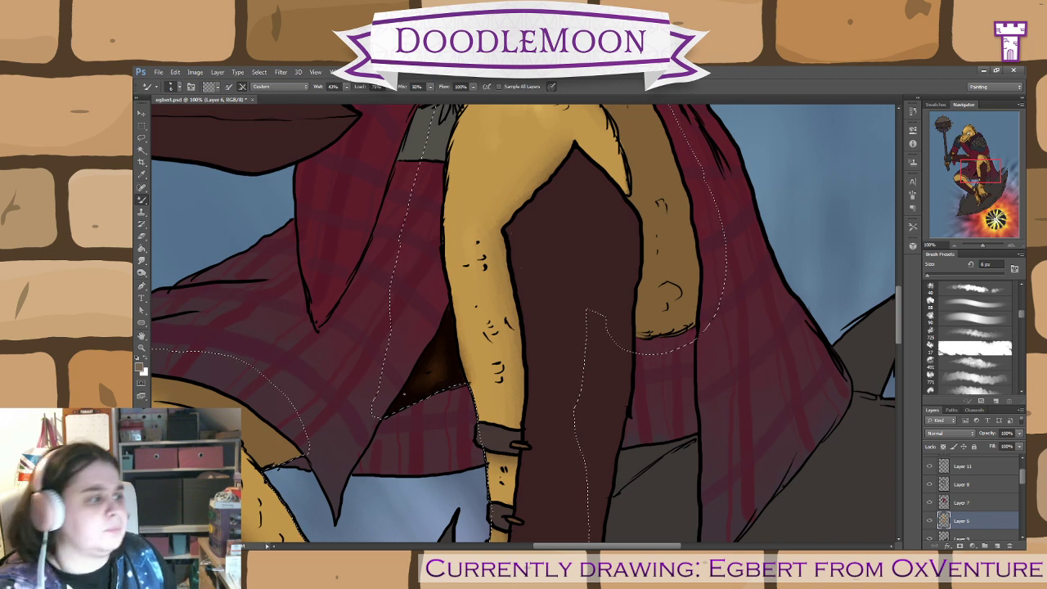
- Burn a shadow onto the raised thigh along the kilt's hem and blend its edge into the skin with the Mixer Brush
key("space")
left_click_drag(416, 344, 633, 278)
left_click_drag(518, 303, 531, 308)
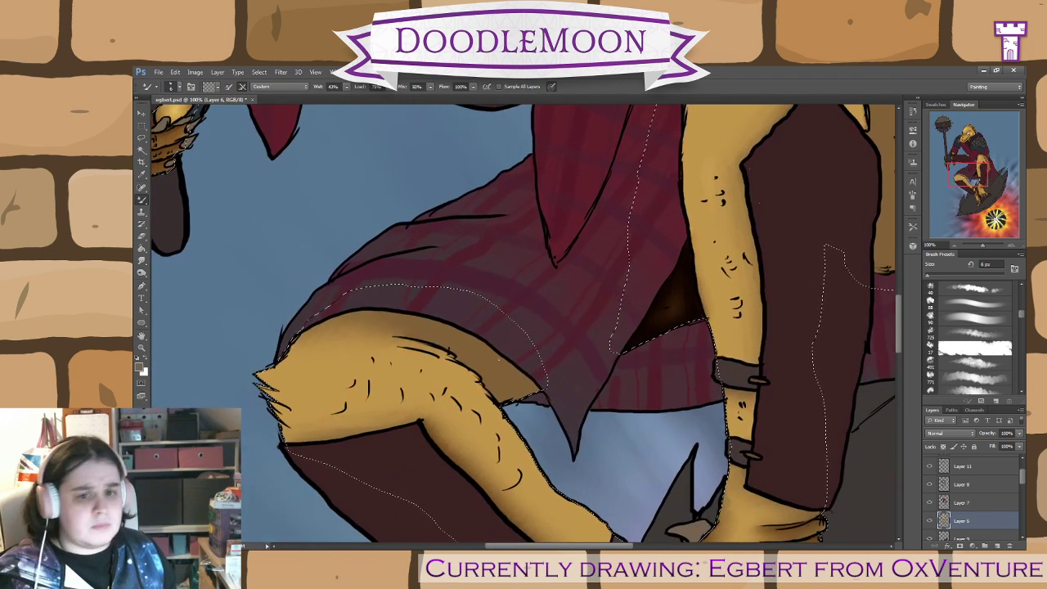
key("ctrl+plus")
key("space")
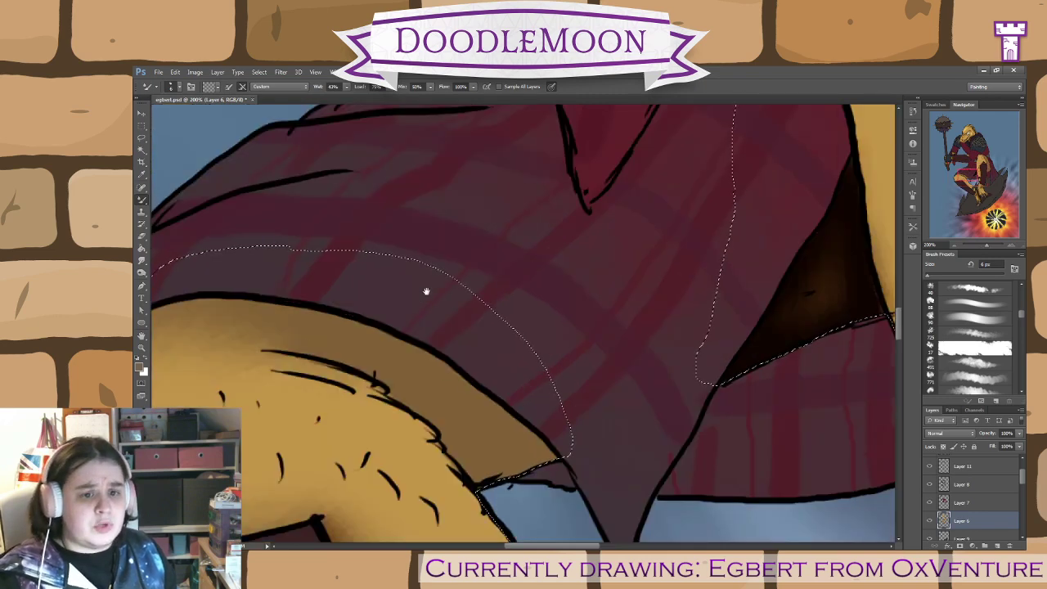
left_click_drag(426, 292, 486, 267)
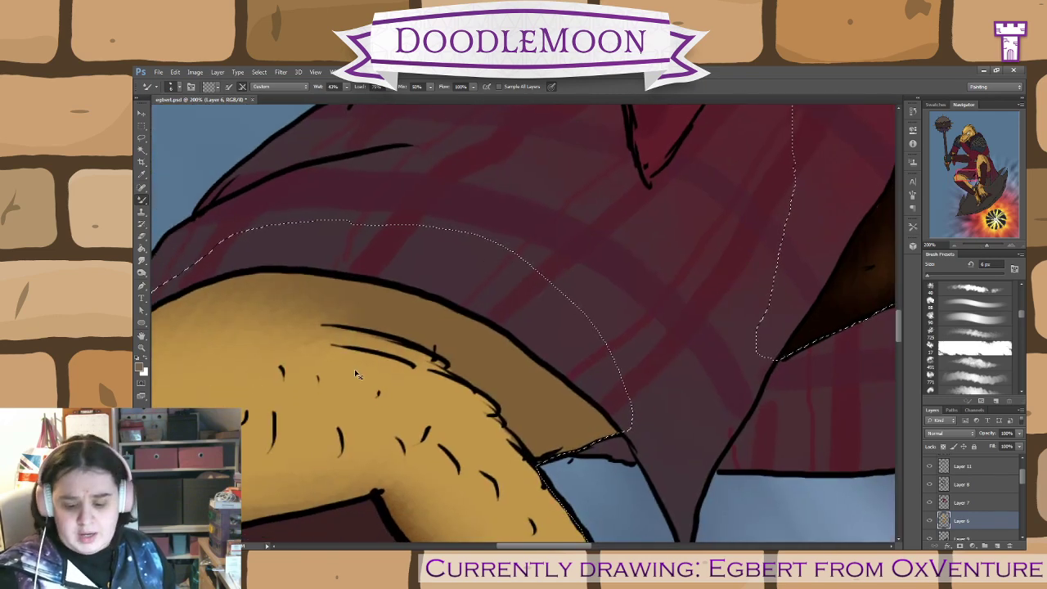
key("ctrl+minus")
left_click(143, 273)
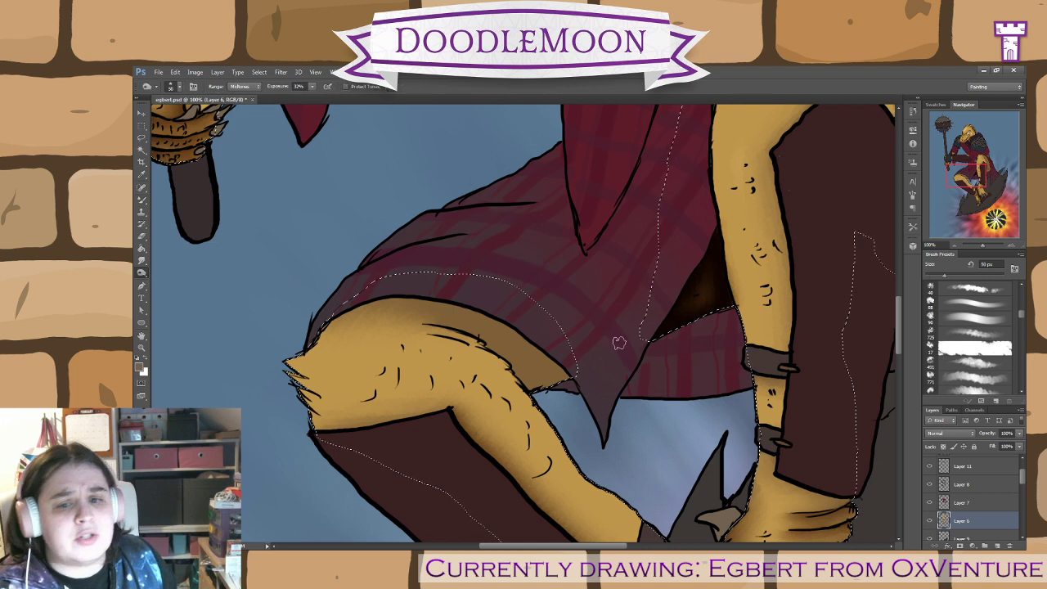
mouse_move(560, 369)
left_mouse_down()
mouse_move(540, 349)
mouse_move(522, 343)
mouse_move(561, 379)
mouse_move(480, 316)
mouse_move(407, 296)
mouse_move(401, 304)
mouse_move(480, 314)
mouse_move(429, 303)
mouse_move(328, 321)
left_mouse_up()
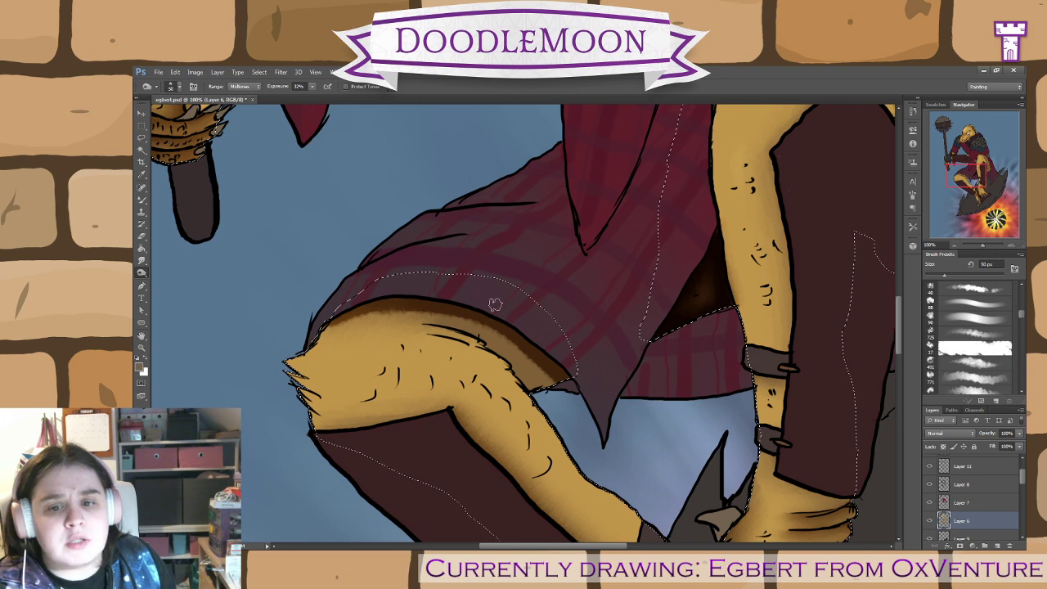
left_click(142, 199)
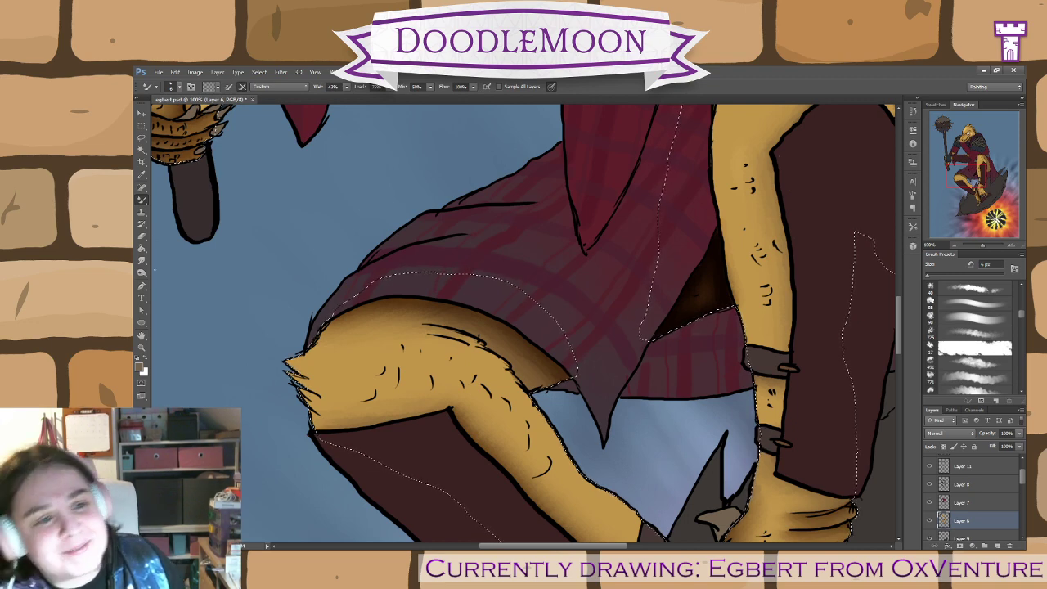
- Deepen the shadow on the inner thigh beneath the kilt with the Burn tool and blend it smooth with the Mixer Brush
left_click(144, 261)
left_click(142, 273)
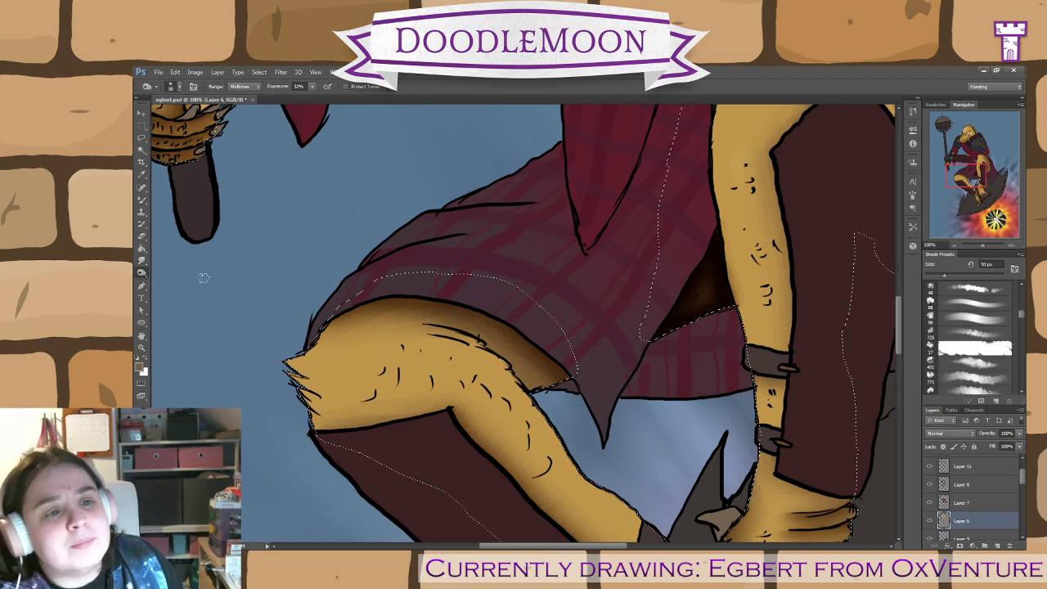
mouse_move(512, 372)
left_mouse_down()
mouse_move(534, 386)
mouse_move(469, 330)
mouse_move(478, 333)
mouse_move(412, 320)
left_mouse_up()
left_click(142, 200)
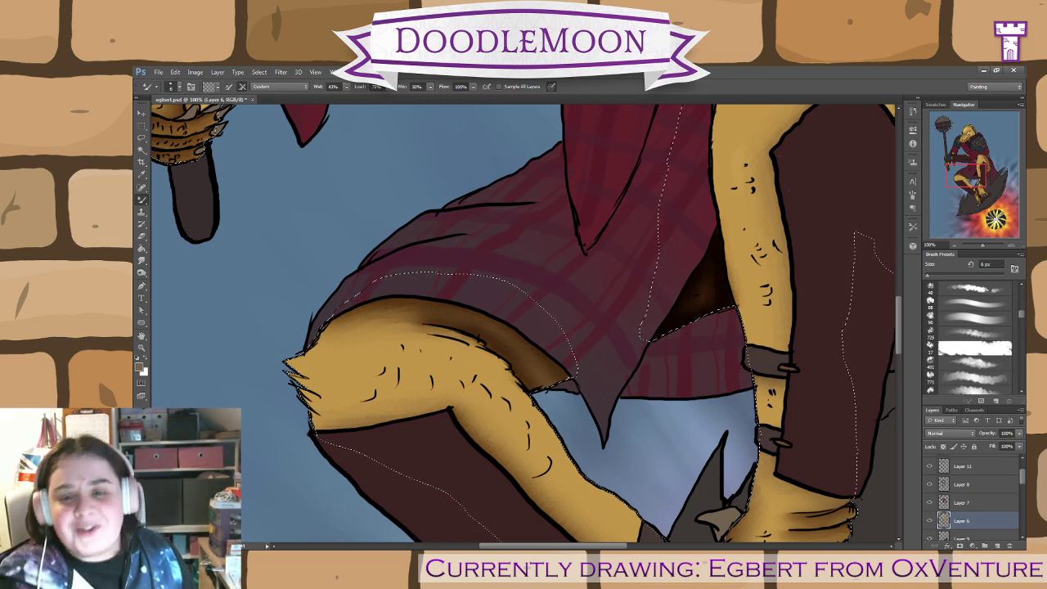
left_click(142, 273)
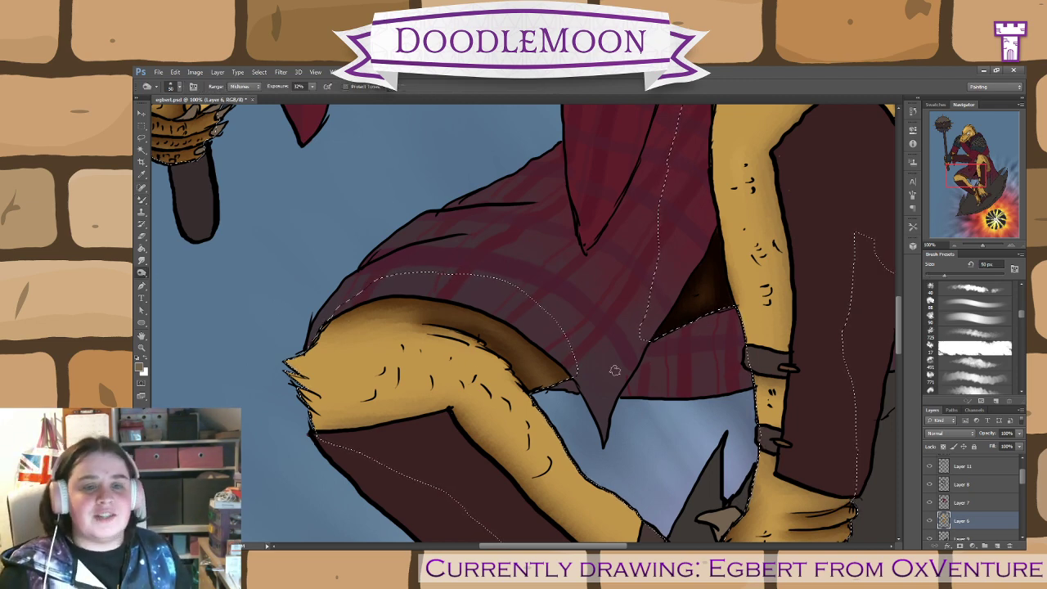
left_click_drag(533, 390, 565, 378)
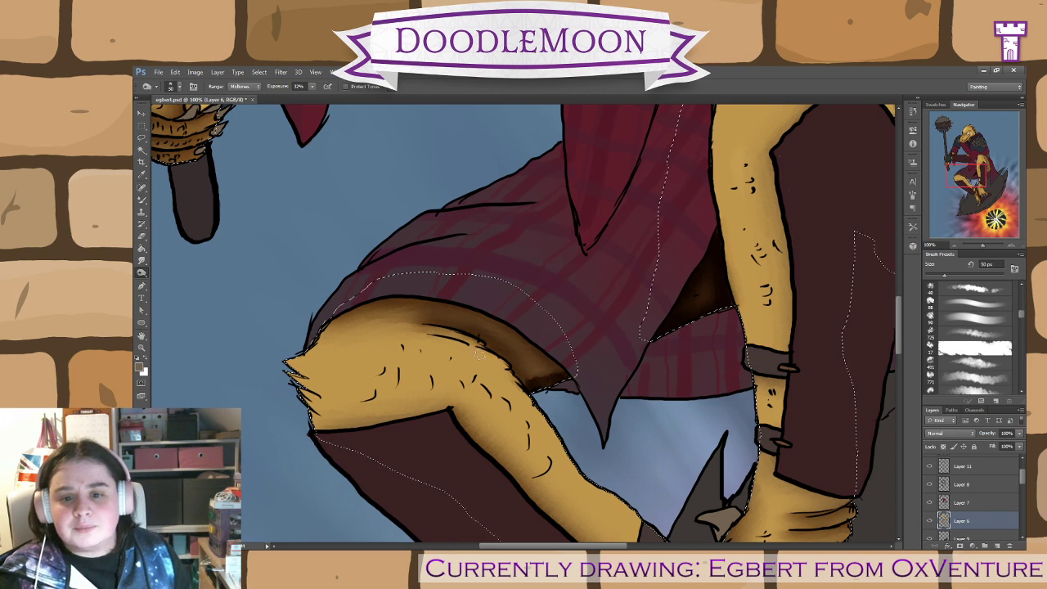
left_click(142, 199)
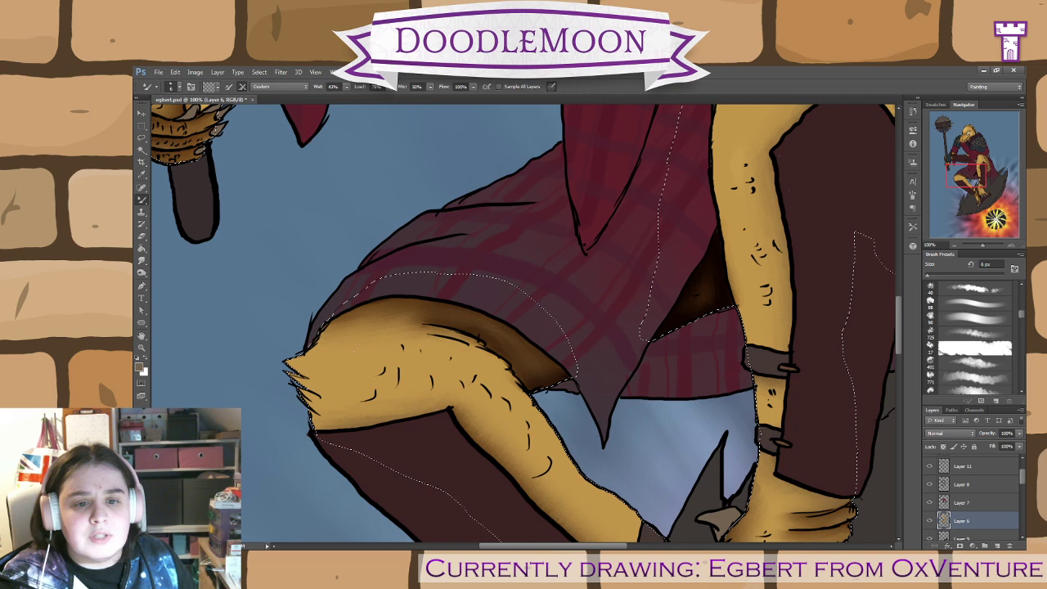
- Dodge bright spots onto the raised knee, thigh and calf with a 40 px brush set to Highlights at 32% exposure
left_click(142, 273)
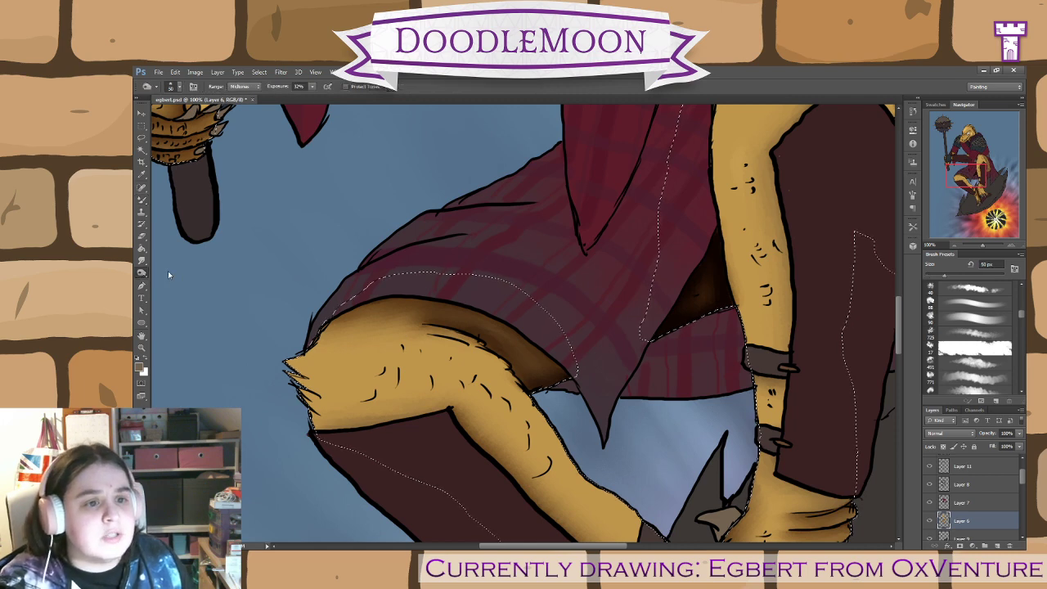
left_click(168, 275)
left_click_drag(413, 354, 364, 350)
mouse_move(298, 361)
left_mouse_down()
mouse_move(329, 367)
mouse_move(315, 387)
mouse_move(425, 370)
mouse_move(487, 376)
mouse_move(514, 441)
left_mouse_up()
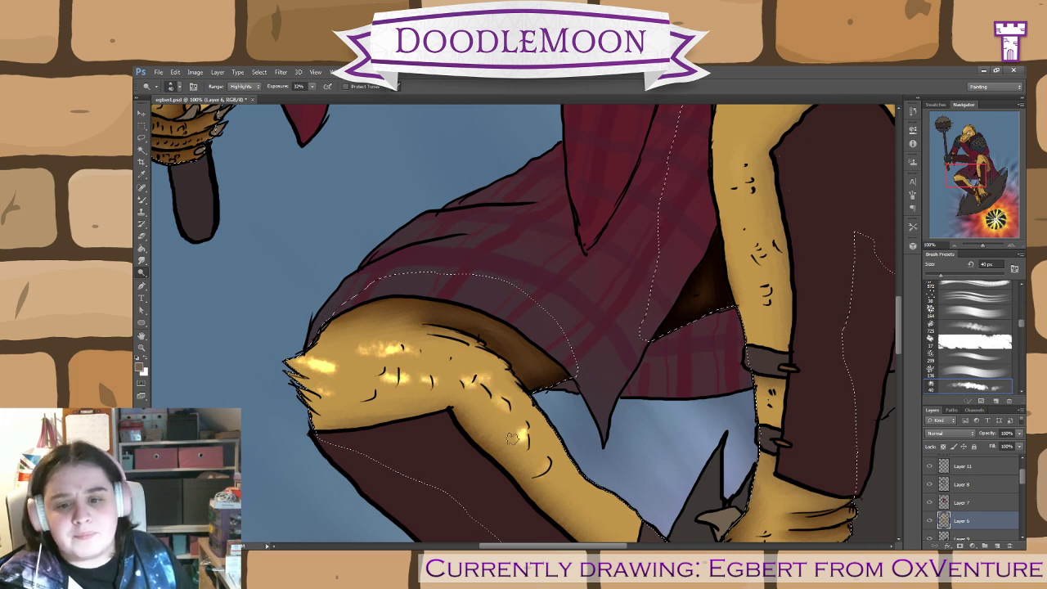
- Soften the bright spots on the raised knee, thigh and calf into the skin with the Mixer Brush
left_click(142, 200)
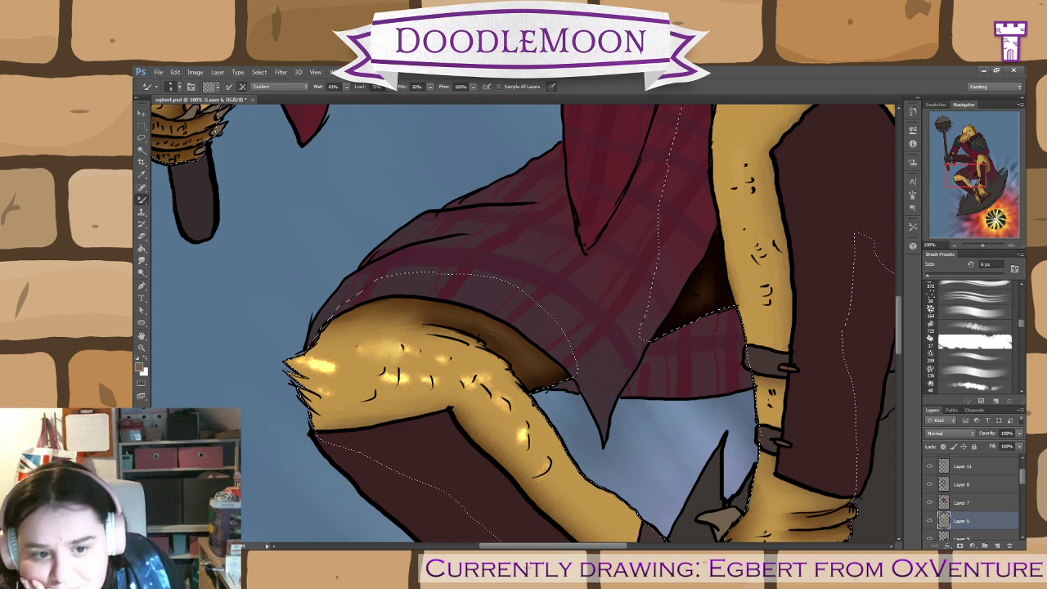
mouse_move(321, 362)
left_mouse_down()
mouse_move(334, 365)
mouse_move(313, 370)
mouse_move(312, 355)
left_mouse_up()
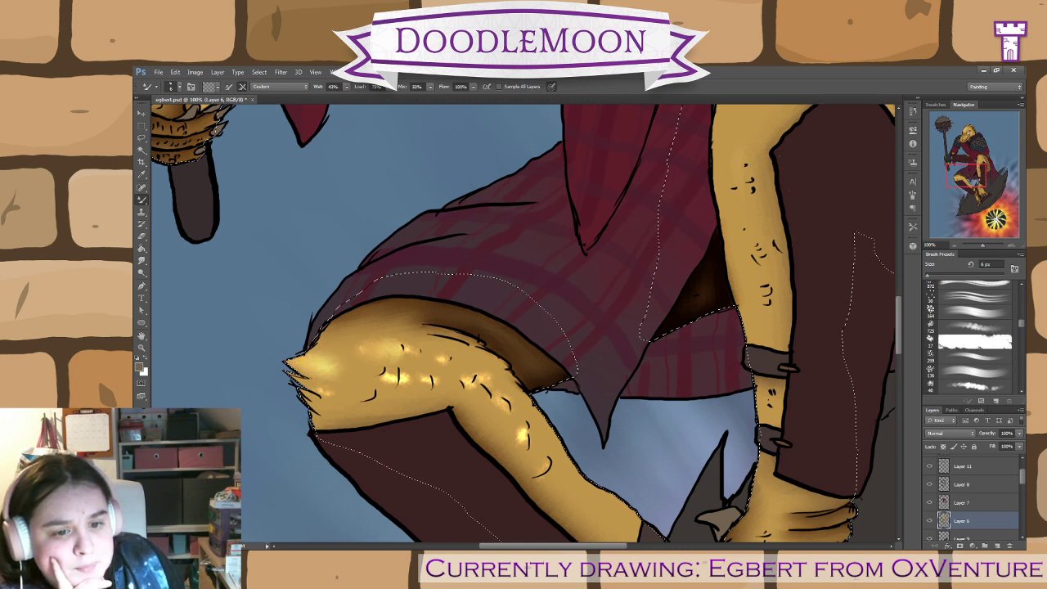
mouse_move(388, 378)
left_mouse_down()
mouse_move(395, 383)
mouse_move(391, 372)
left_mouse_up()
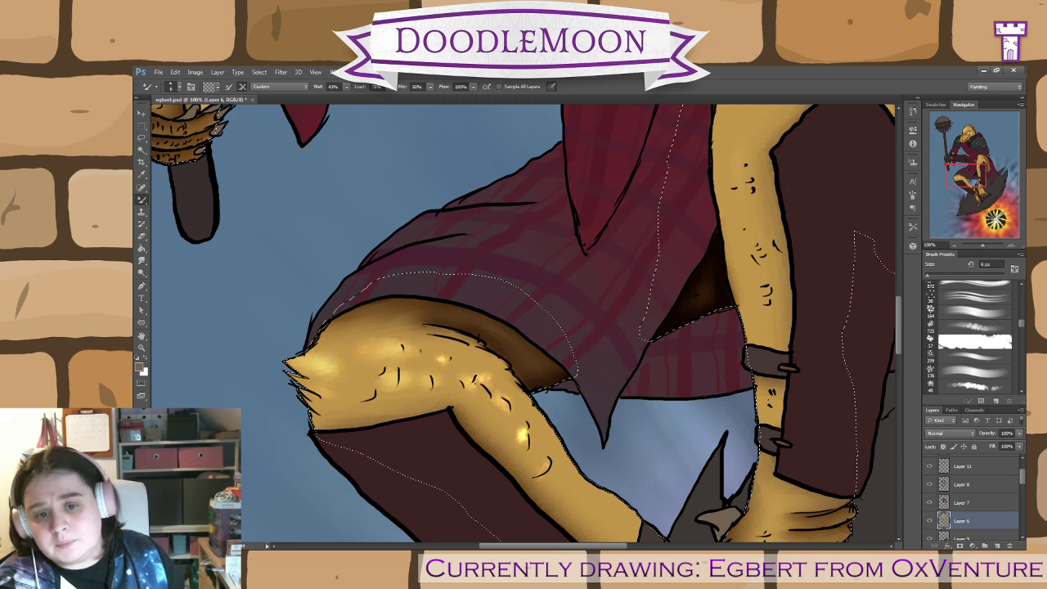
left_click_drag(519, 430, 522, 433)
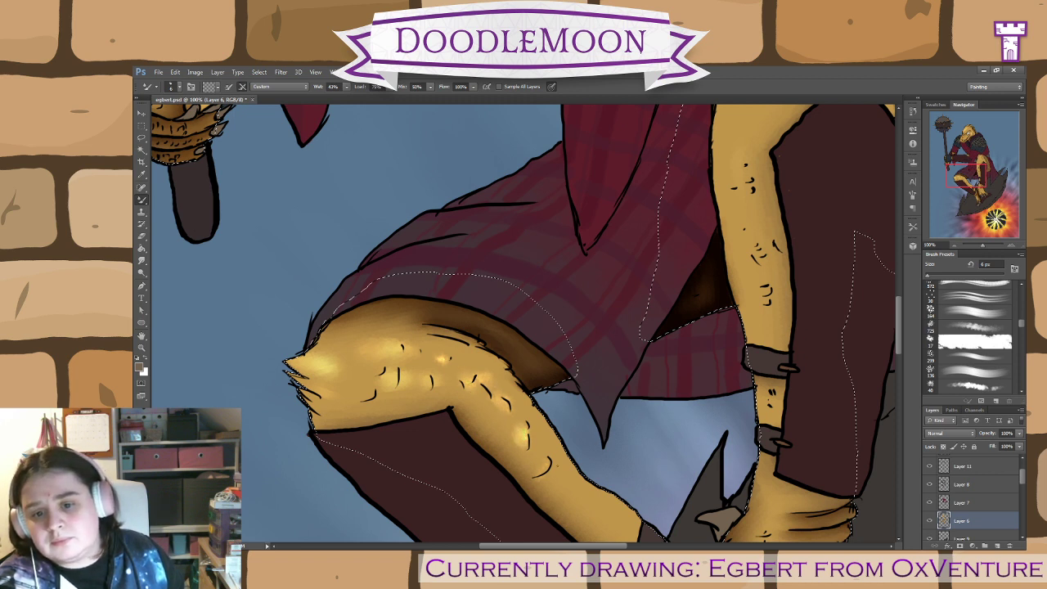
left_click_drag(439, 357, 443, 363)
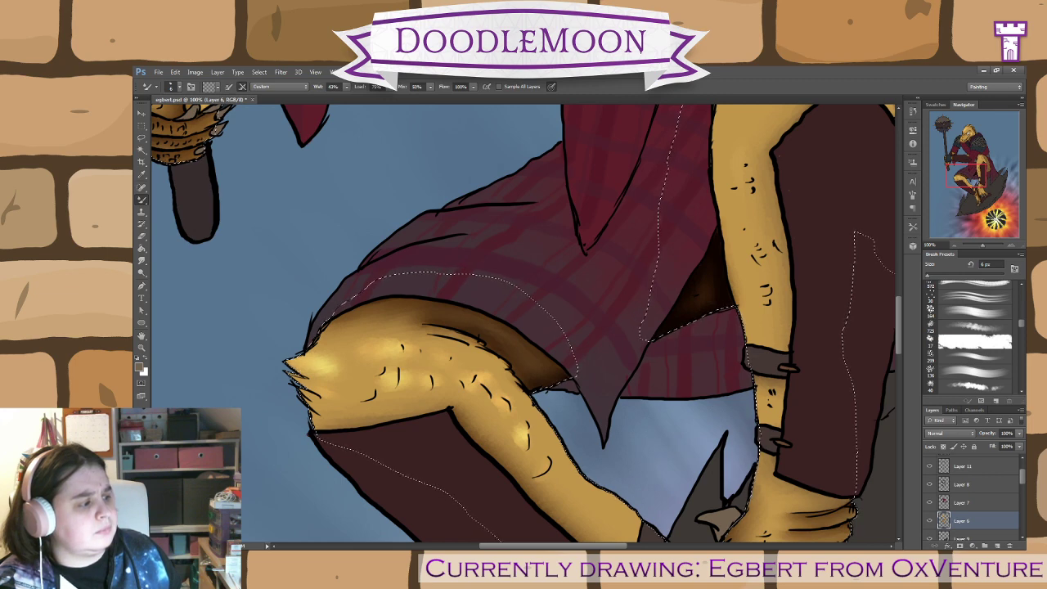
- Examine the leg shading without the selection outline, and restore the selection around the skin areas
key("ctrl+d")
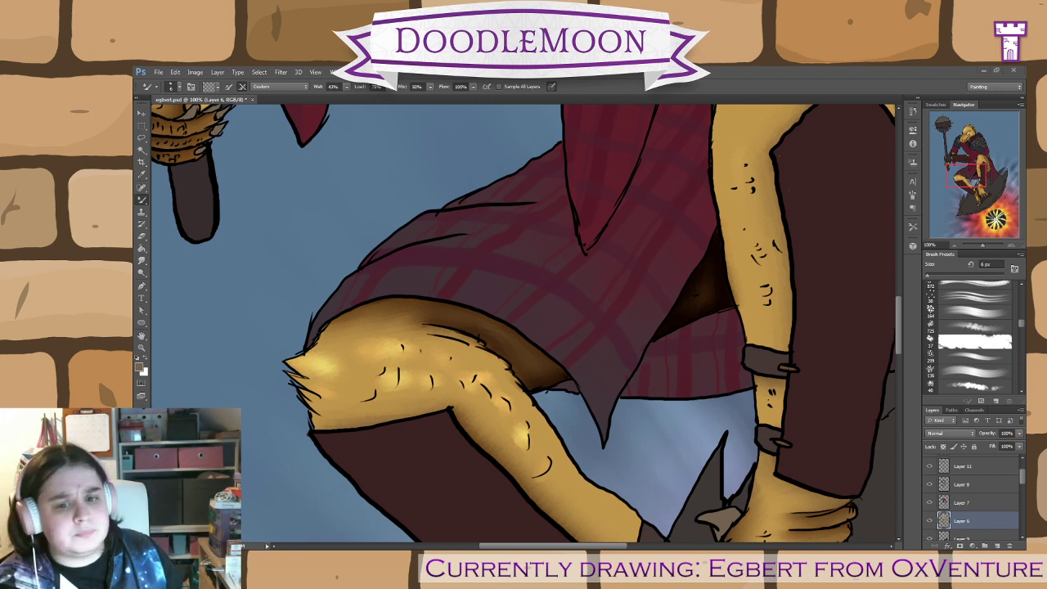
key("ctrl+z")
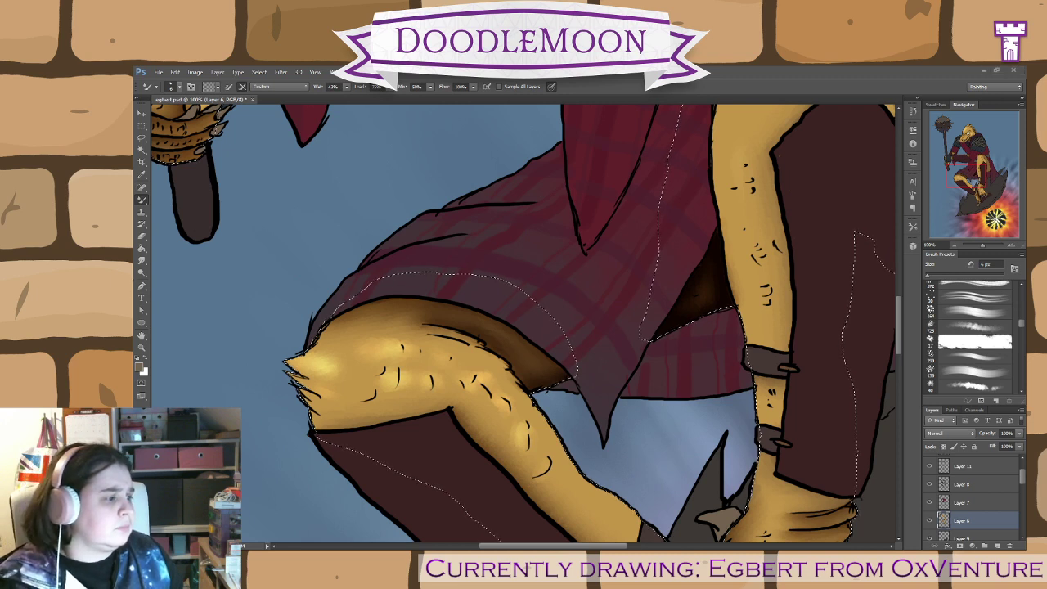
key("ctrl+d")
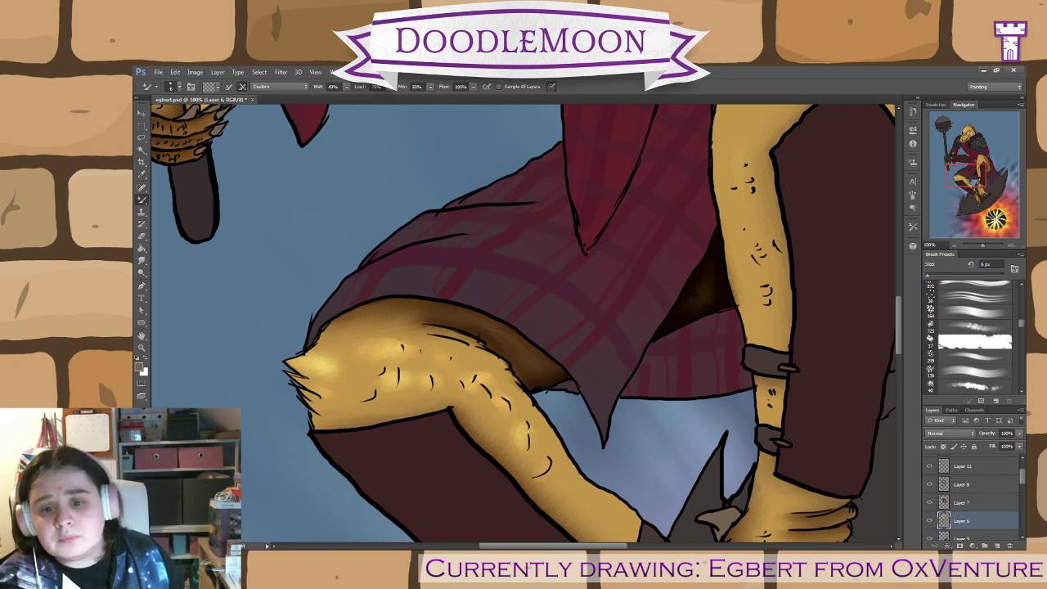
key("ctrl+shift+d")
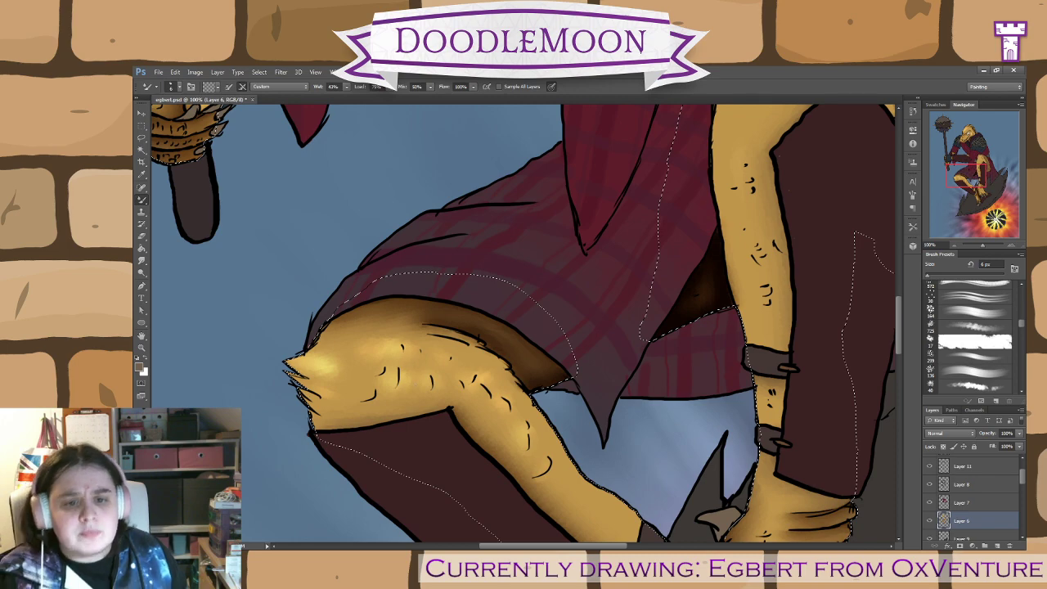
left_click_drag(688, 428, 254, 338)
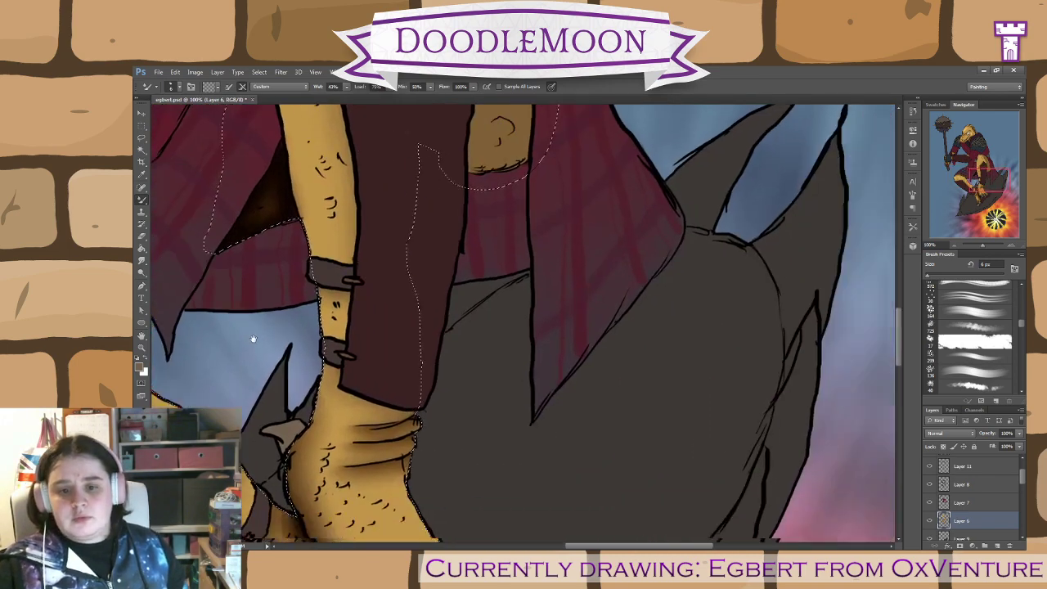
- Burn a shadow along the yellow leg's edge beside the dark maroon guard and straps, using a 50 px brush on Midtones at 32% exposure
left_click_drag(231, 208, 298, 308)
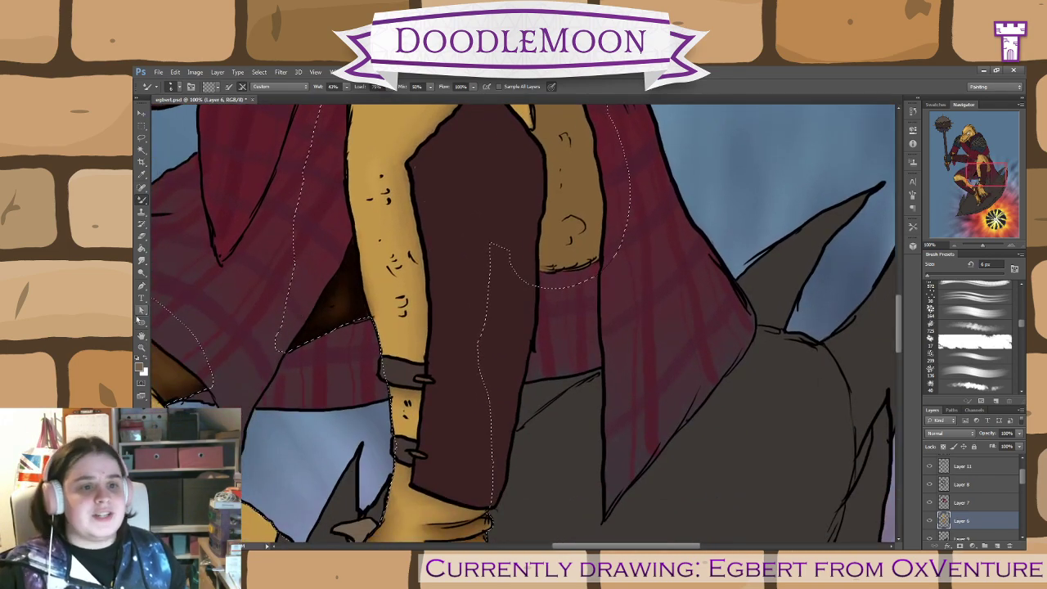
left_click(142, 272)
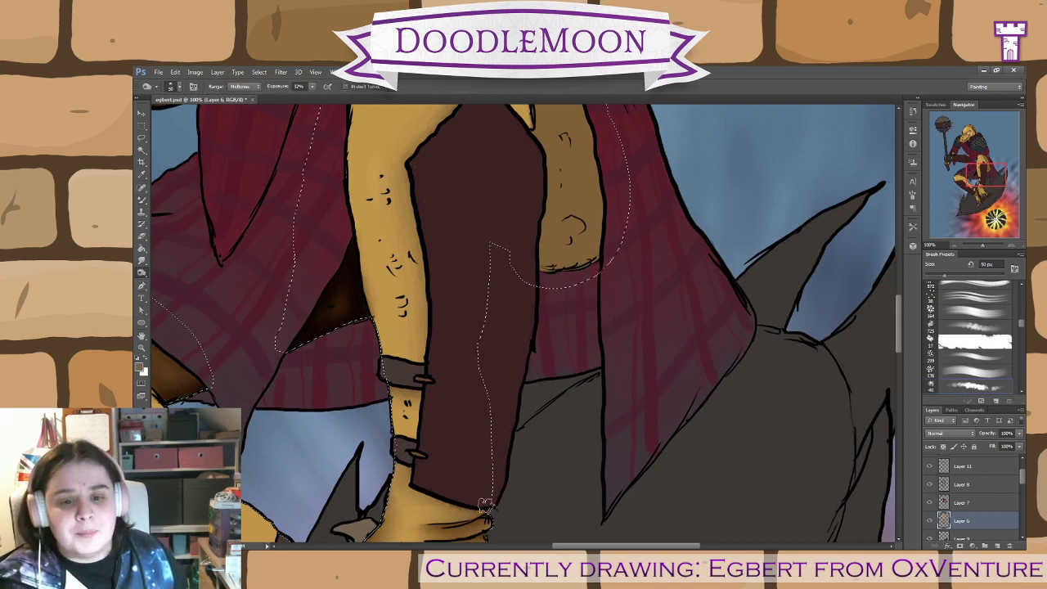
mouse_move(485, 505)
left_mouse_down()
mouse_move(416, 483)
mouse_move(403, 457)
mouse_move(387, 460)
mouse_move(421, 451)
mouse_move(427, 418)
left_mouse_up()
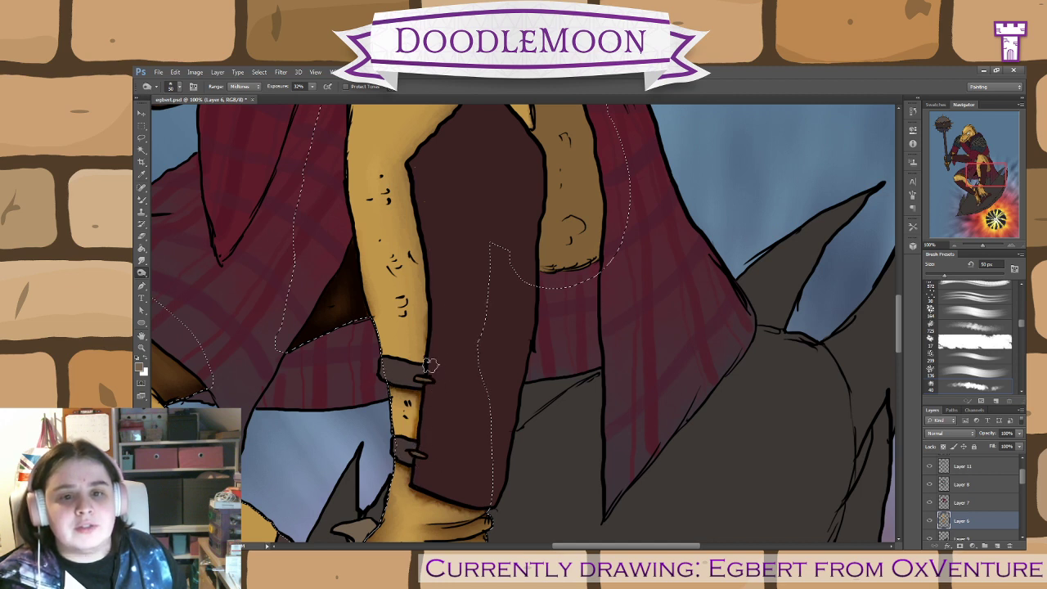
mouse_move(430, 366)
left_mouse_down()
mouse_move(432, 226)
mouse_move(416, 190)
mouse_move(415, 219)
mouse_move(423, 203)
mouse_move(400, 171)
mouse_move(478, 113)
left_mouse_up()
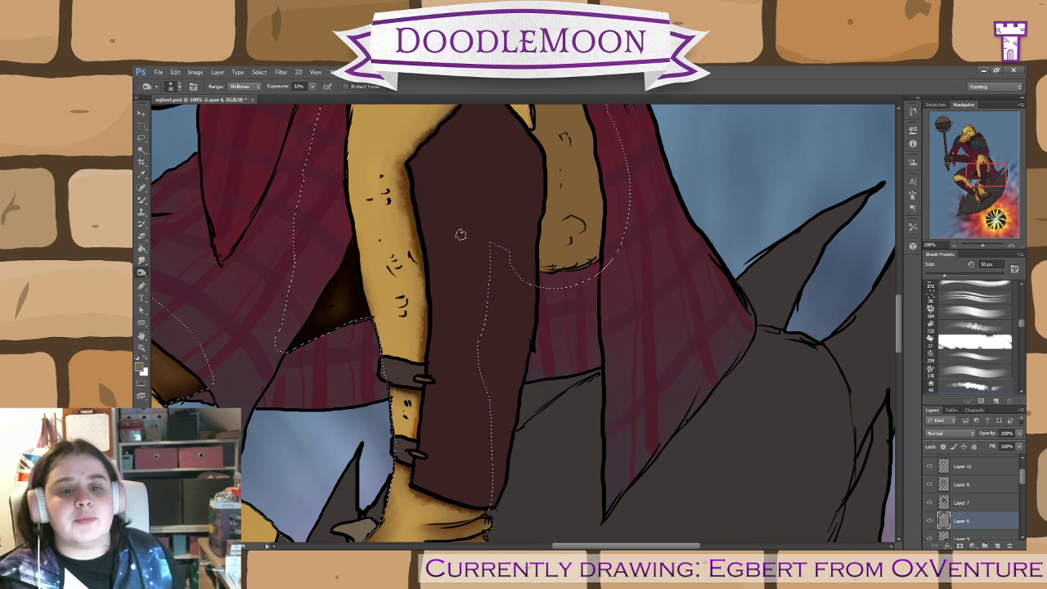
- Blend the burned shadow along the dark maroon guard smoothly into the yellow leg with the Mixer Brush
left_click(142, 199)
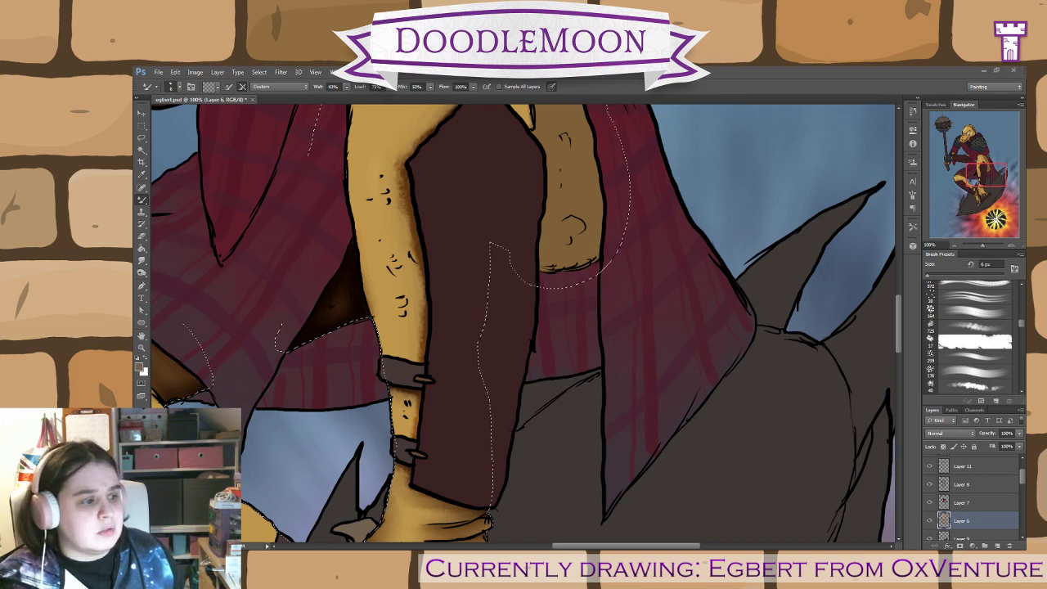
key("ctrl+d")
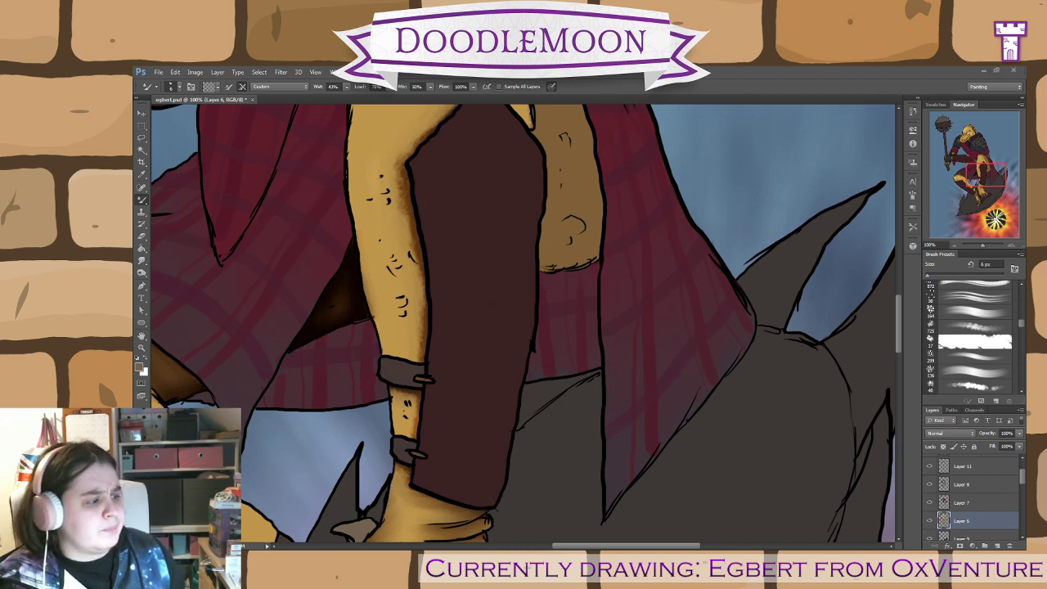
key("ctrl+z")
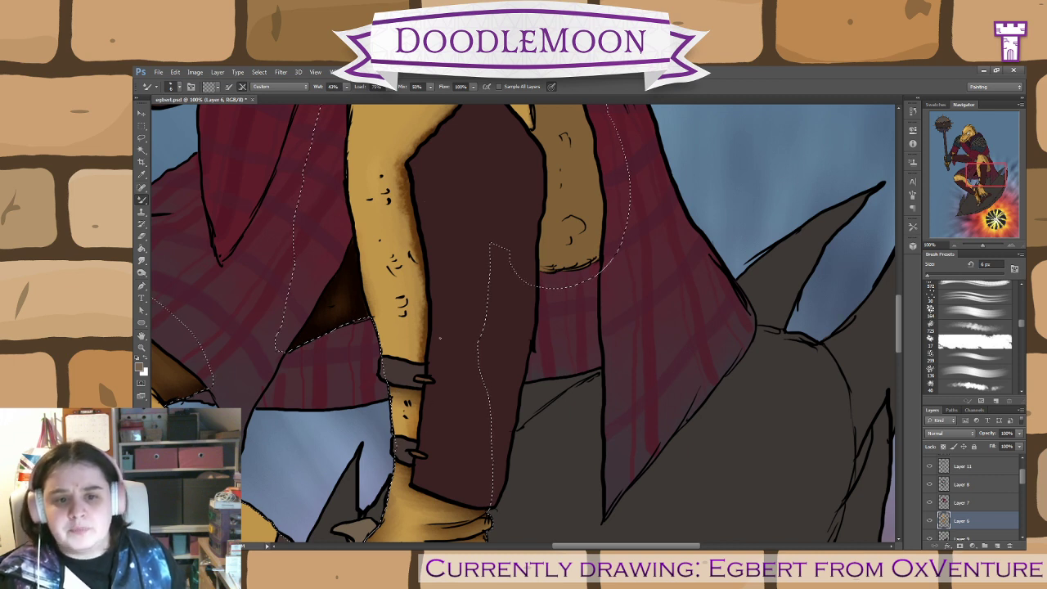
left_click_drag(490, 353, 473, 436)
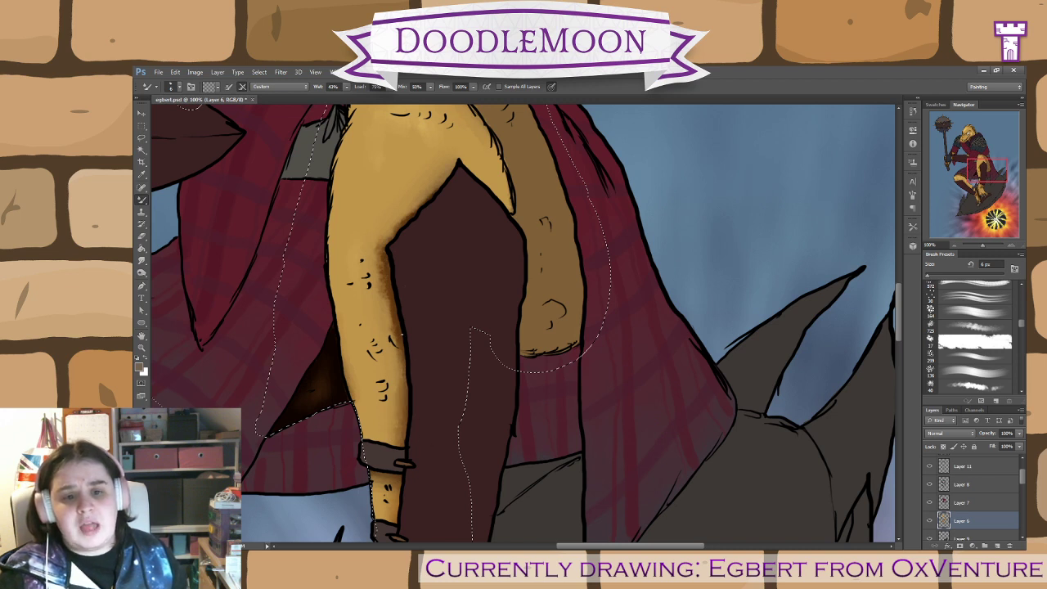
left_click_drag(402, 367, 403, 377)
mouse_move(391, 321)
left_mouse_down()
mouse_move(388, 296)
mouse_move(395, 348)
left_mouse_up()
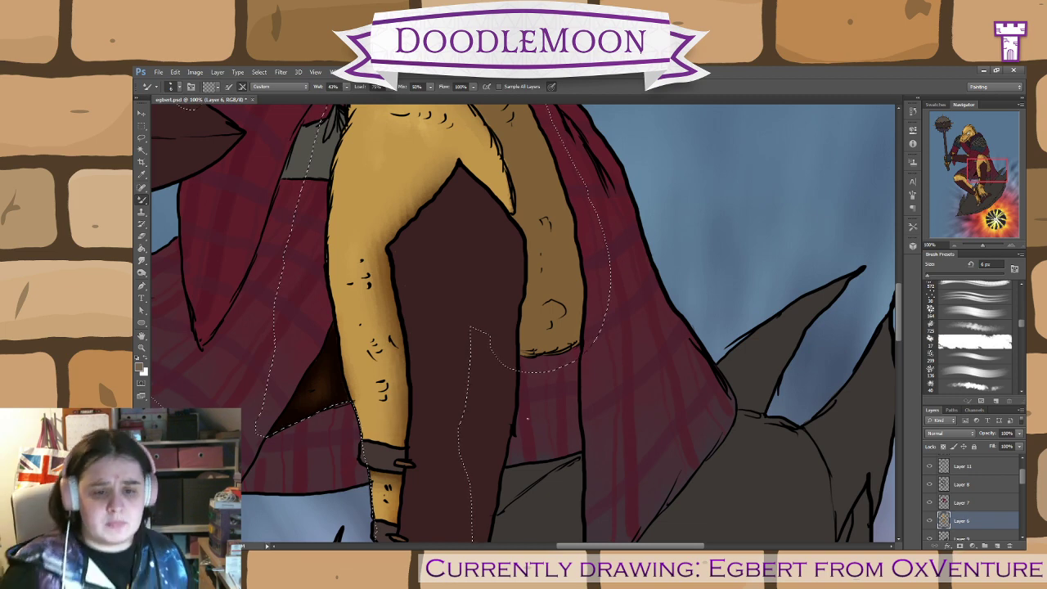
- Burn dark shading onto the lower end and outer edge of the brown skin behind the knee, and soften it with the Mixer Brush
left_click_drag(491, 409, 577, 448)
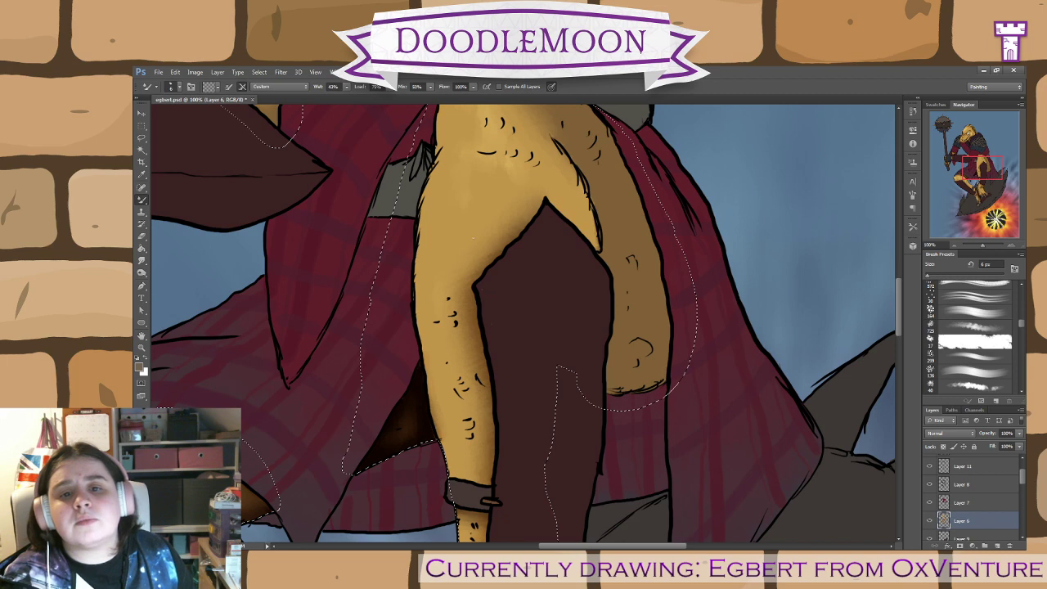
left_click_drag(525, 378, 418, 492)
key("o")
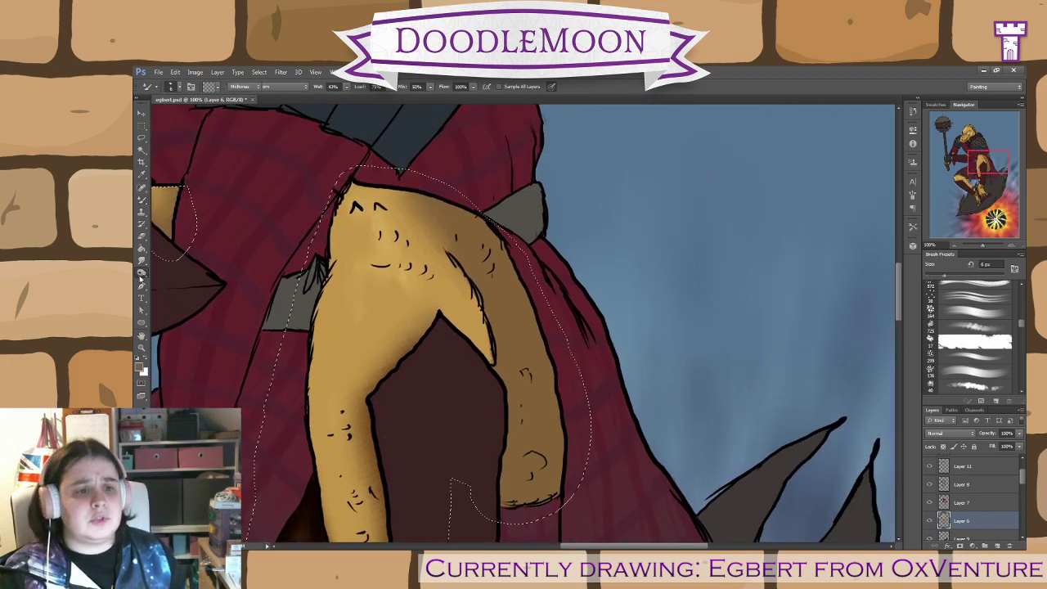
mouse_move(517, 506)
left_mouse_down()
mouse_move(548, 487)
mouse_move(561, 463)
mouse_move(585, 463)
mouse_move(544, 449)
mouse_move(517, 421)
mouse_move(517, 470)
mouse_move(506, 483)
left_mouse_up()
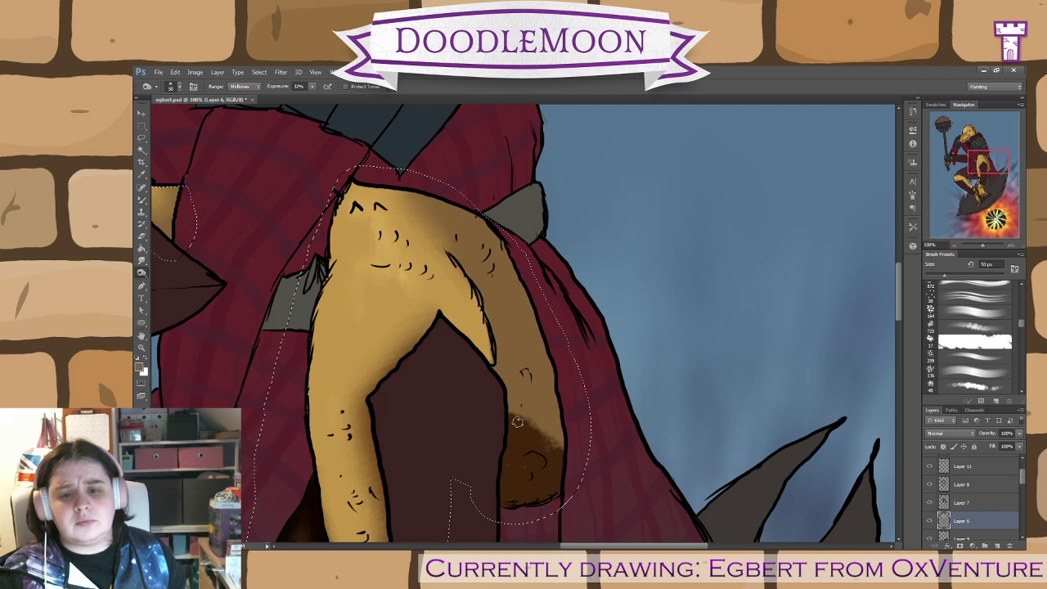
mouse_move(515, 423)
left_mouse_down()
mouse_move(488, 417)
mouse_move(513, 420)
mouse_move(554, 393)
mouse_move(536, 411)
mouse_move(559, 428)
mouse_move(531, 297)
mouse_move(486, 219)
mouse_move(495, 258)
mouse_move(525, 261)
mouse_move(566, 362)
mouse_move(545, 412)
mouse_move(544, 363)
mouse_move(537, 427)
mouse_move(488, 419)
left_mouse_up()
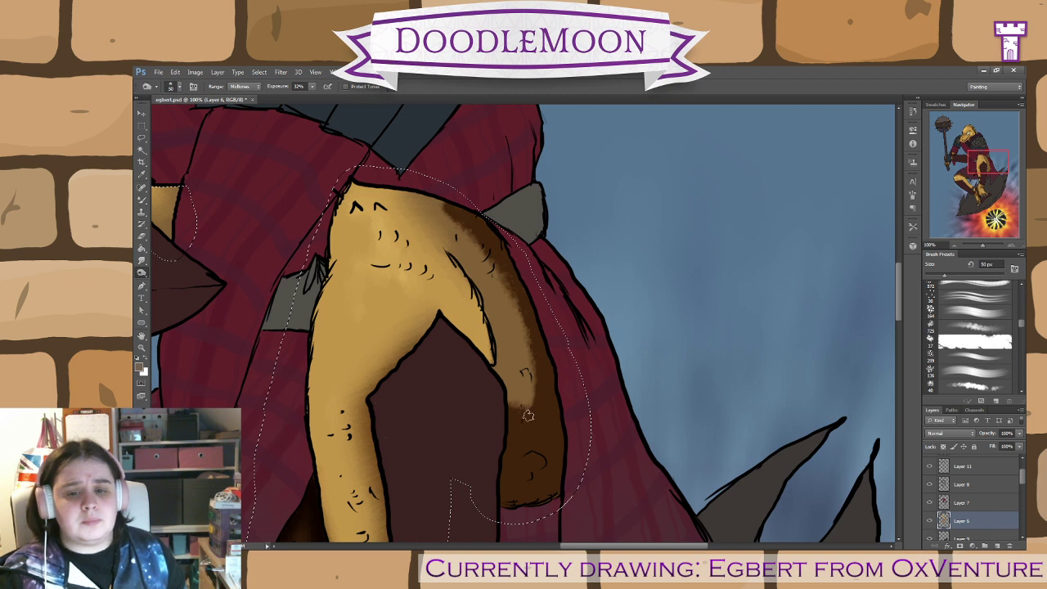
key("b")
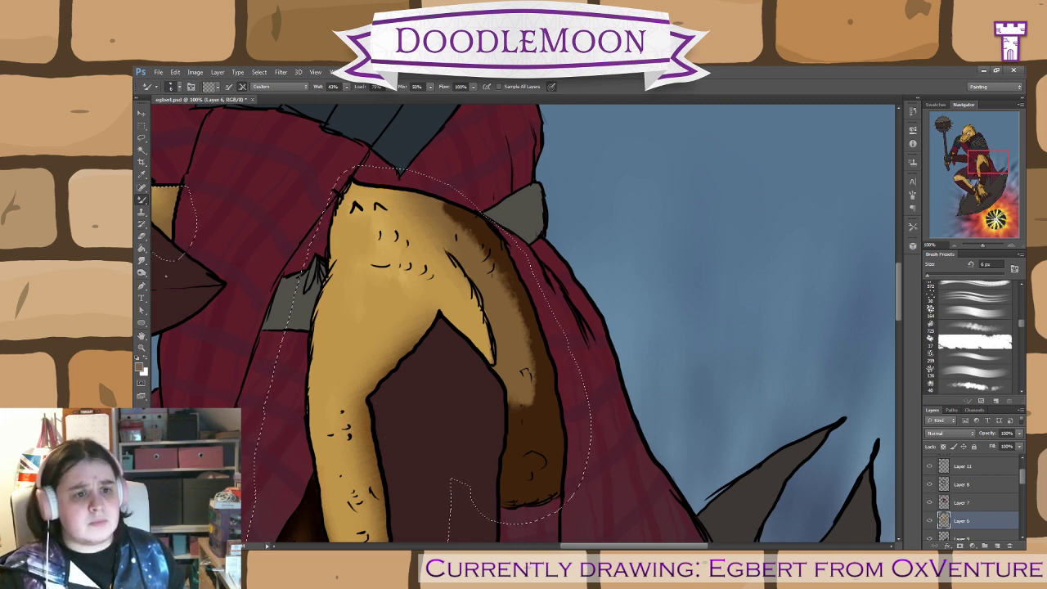
left_click(141, 273)
mouse_move(515, 382)
left_mouse_down()
mouse_move(519, 402)
mouse_move(509, 378)
left_mouse_up()
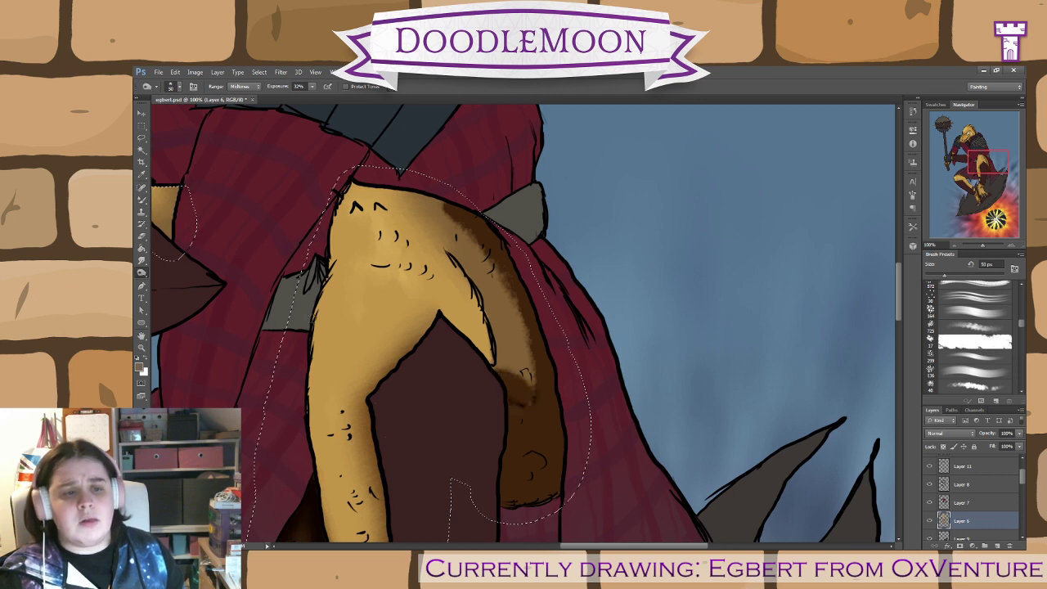
key("b")
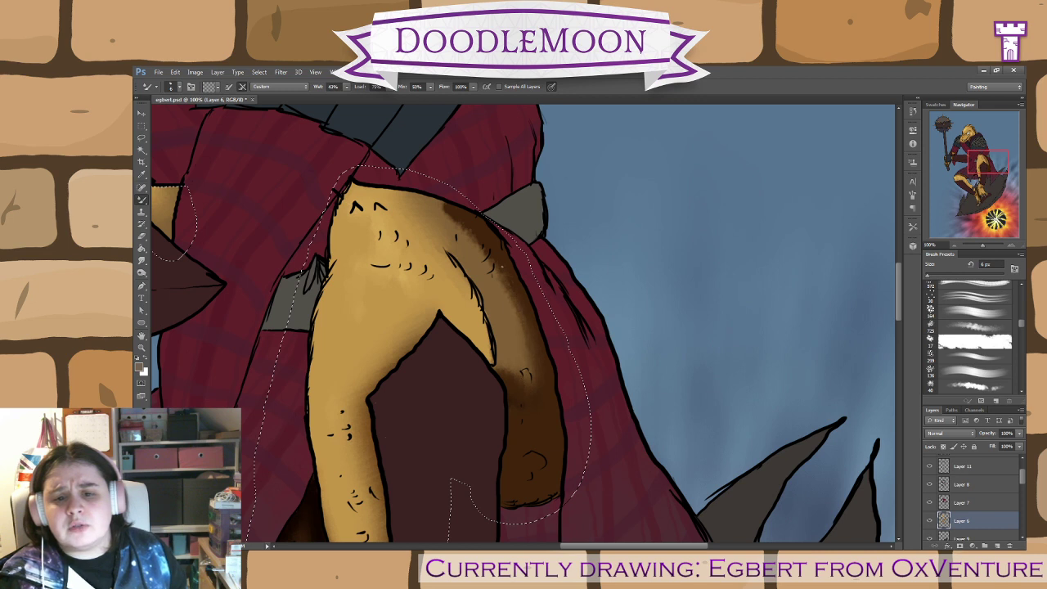
left_click_drag(455, 226, 442, 207)
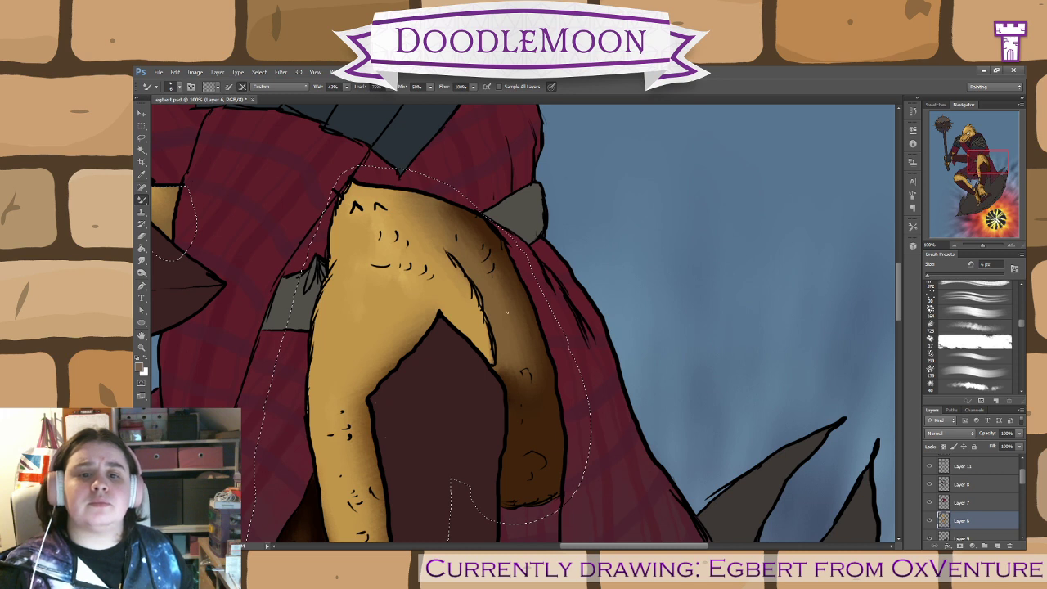
- Burn a shadow along the inner edge of the brown skin behind the knee and blend it smooth with the Mixer Brush
key("e")
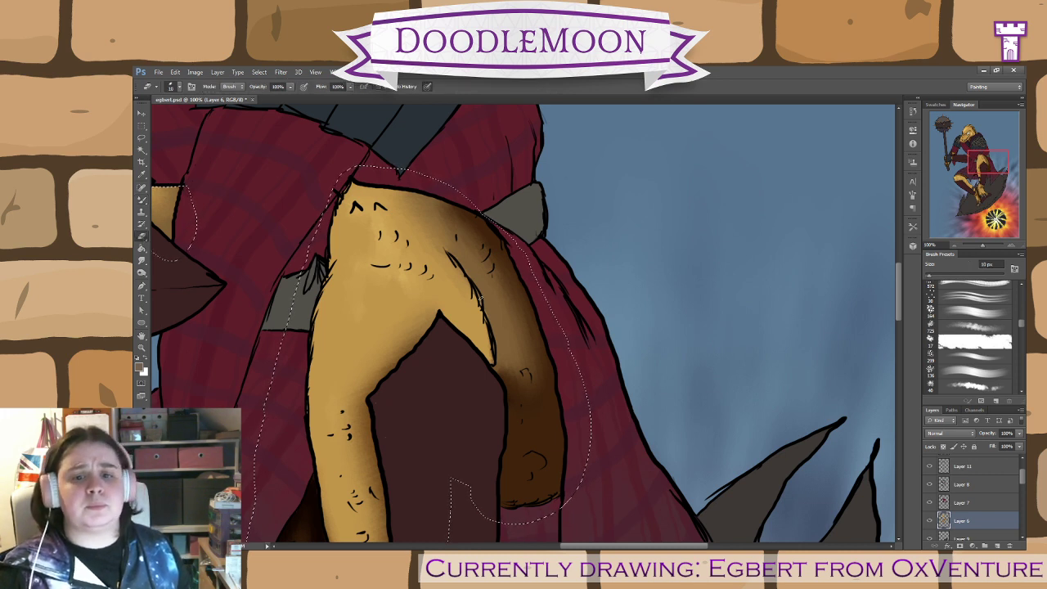
key("o")
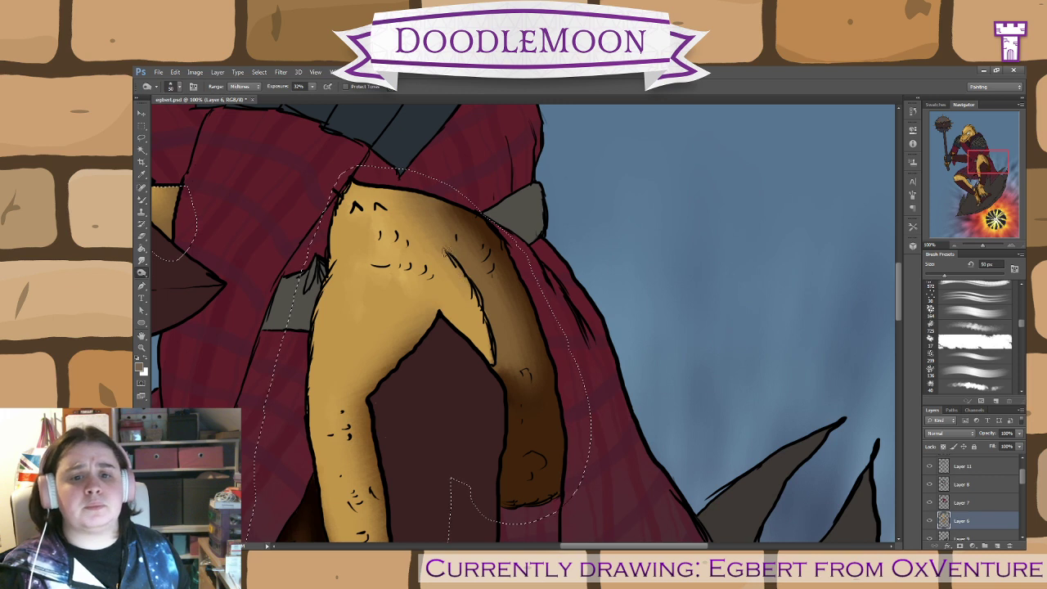
mouse_move(446, 252)
left_mouse_down()
mouse_move(477, 278)
mouse_move(467, 266)
mouse_move(500, 333)
mouse_move(503, 373)
mouse_move(492, 372)
mouse_move(508, 396)
mouse_move(502, 371)
mouse_move(501, 450)
left_mouse_up()
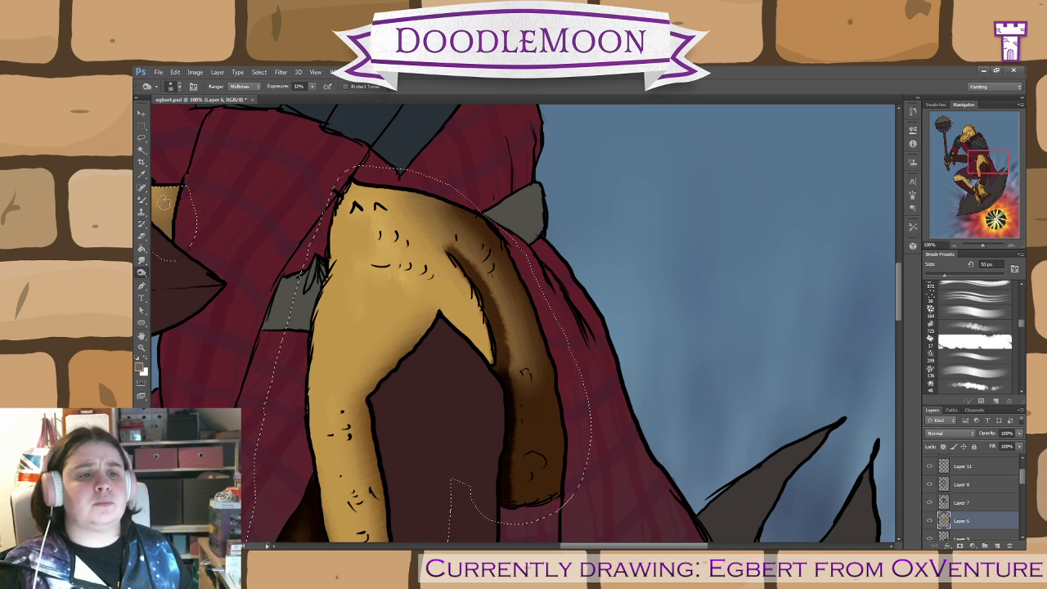
left_click(142, 199)
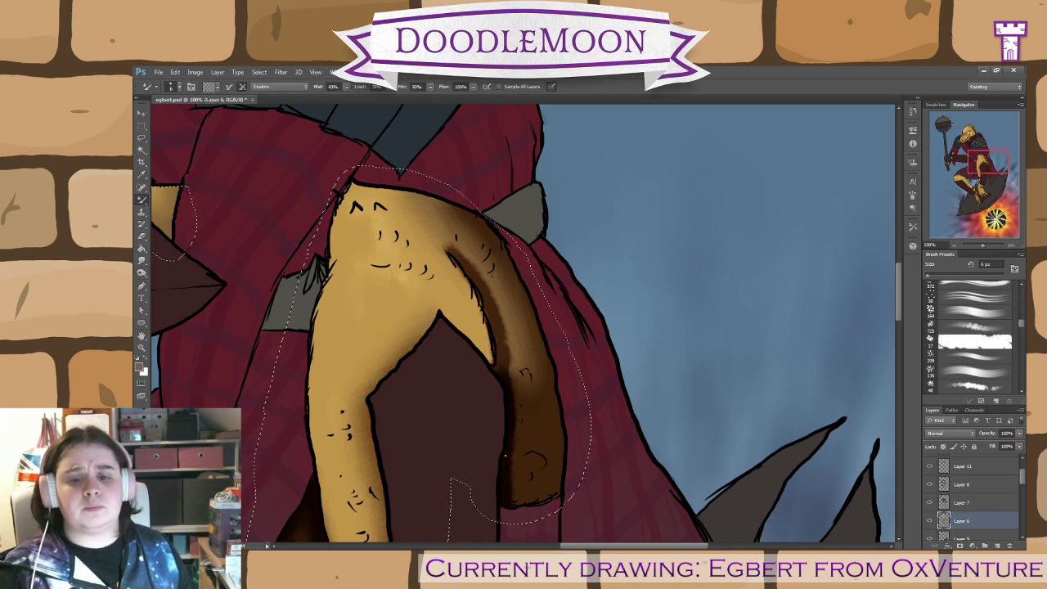
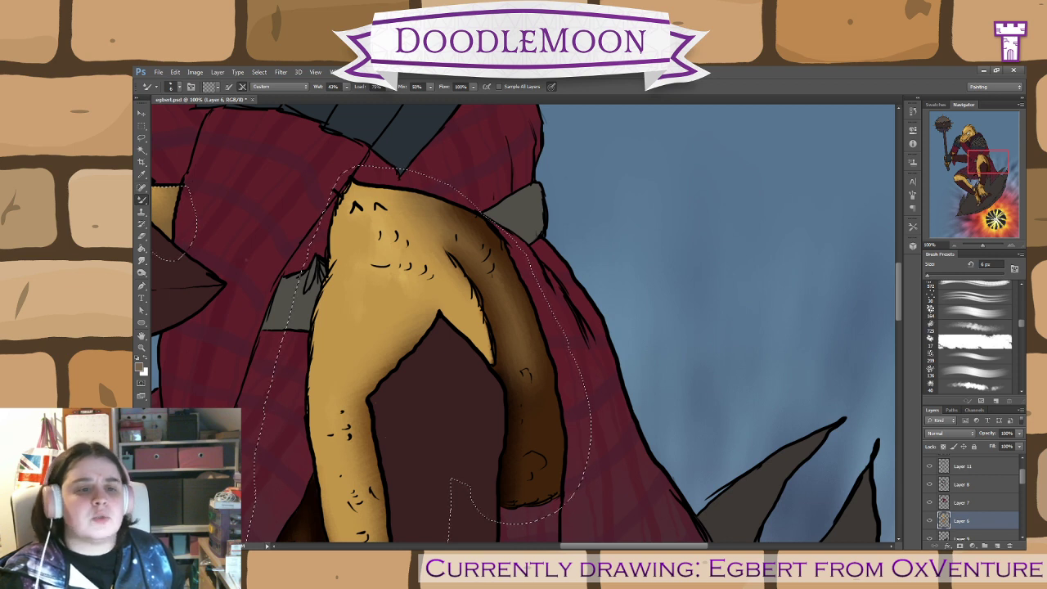
- Burn the lowest end of the brown skin above the kilt to near black and blend the hard transition upward
left_click(141, 273)
mouse_move(547, 481)
left_mouse_down()
mouse_move(491, 490)
mouse_move(507, 495)
mouse_move(490, 462)
mouse_move(568, 442)
mouse_move(589, 423)
mouse_move(512, 468)
mouse_move(519, 506)
mouse_move(477, 475)
mouse_move(421, 464)
left_mouse_up()
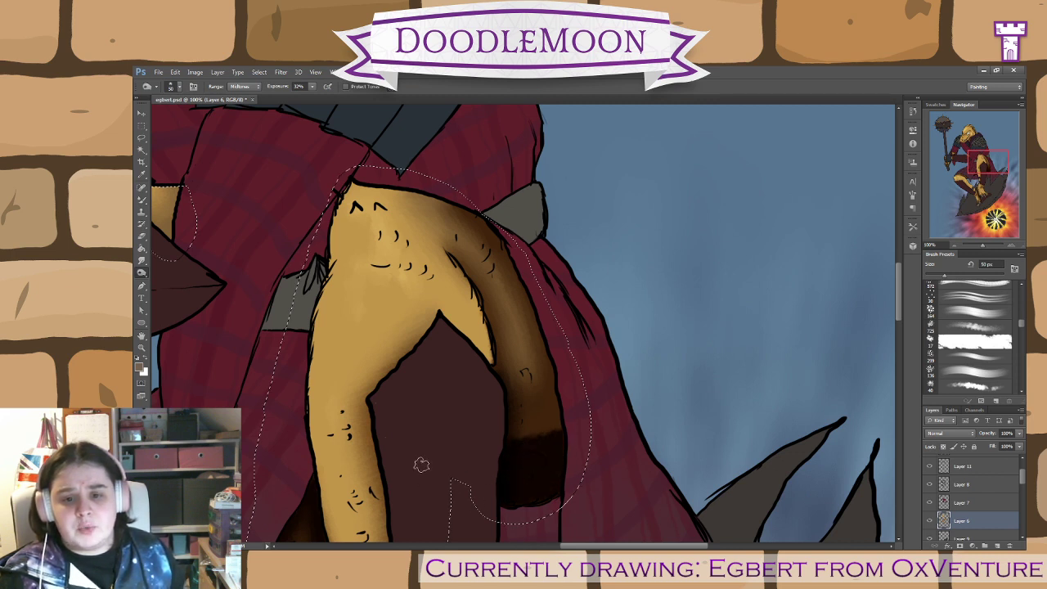
left_click(140, 199)
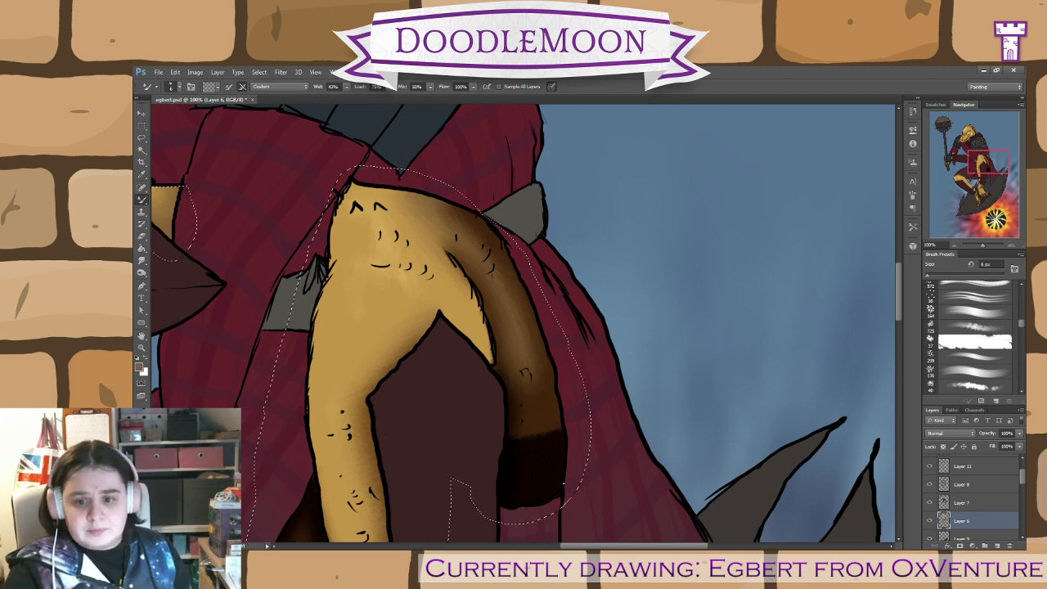
left_click(142, 272)
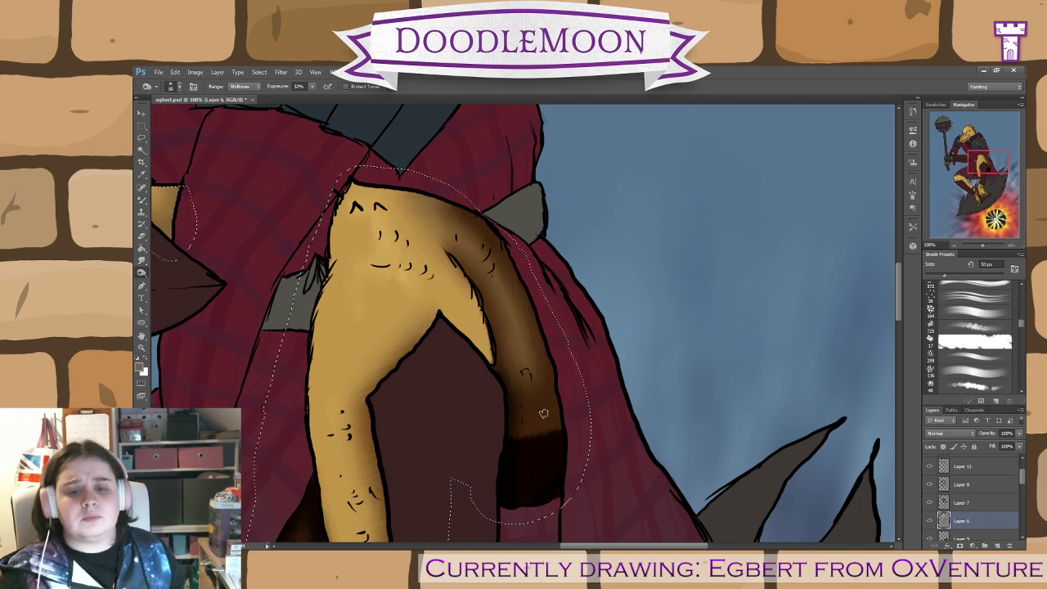
key("b")
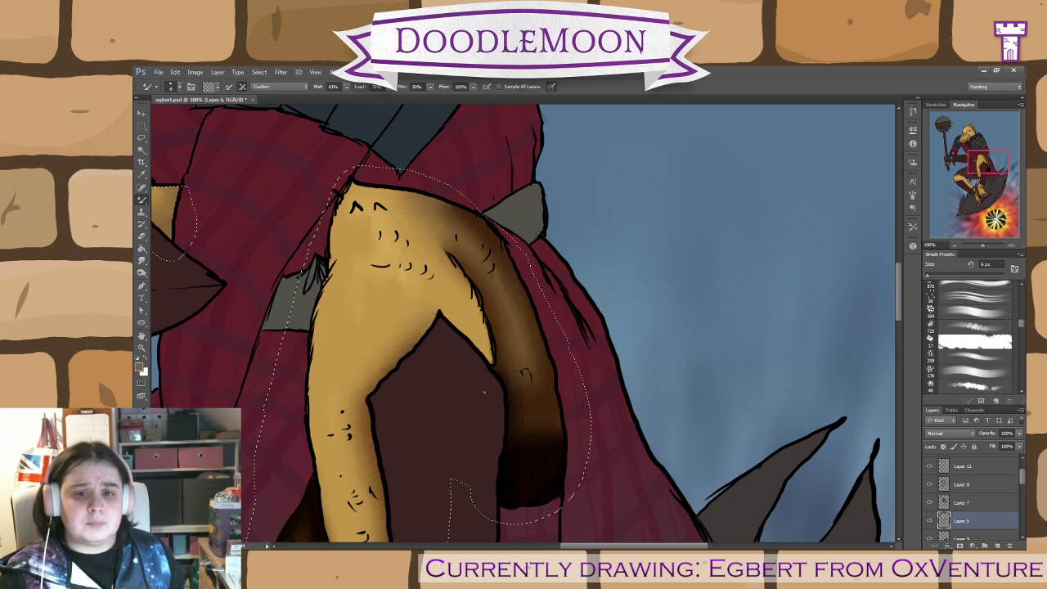
- Dodge bright spots around the knee's scale marks and upper shin with a 40 px Highlights brush at 32% exposure, and blend them in
left_click_drag(469, 367, 543, 410)
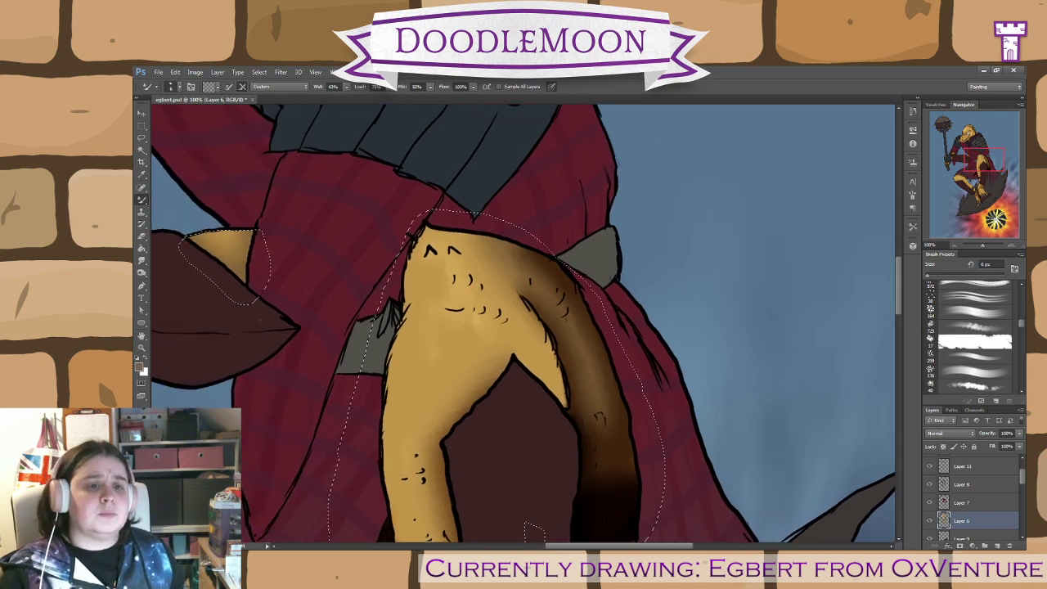
left_click(141, 272)
mouse_move(455, 291)
left_mouse_down()
mouse_move(454, 254)
mouse_move(443, 248)
mouse_move(429, 256)
mouse_move(450, 284)
mouse_move(483, 290)
mouse_move(466, 308)
mouse_move(442, 308)
mouse_move(508, 327)
left_mouse_up()
left_click_drag(409, 460, 409, 459)
left_click(405, 474)
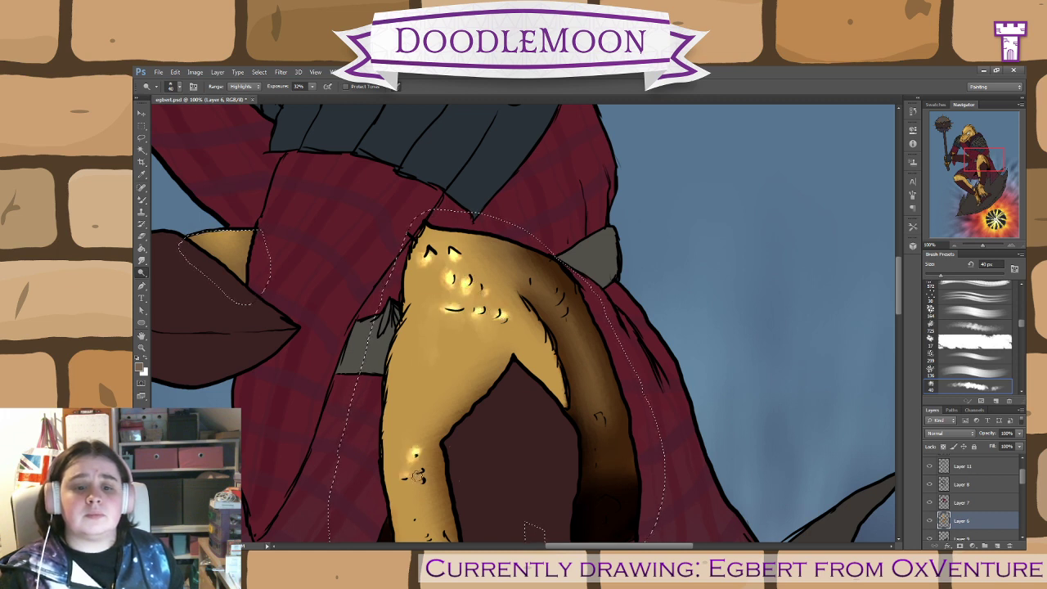
left_click(419, 477)
left_click(142, 199)
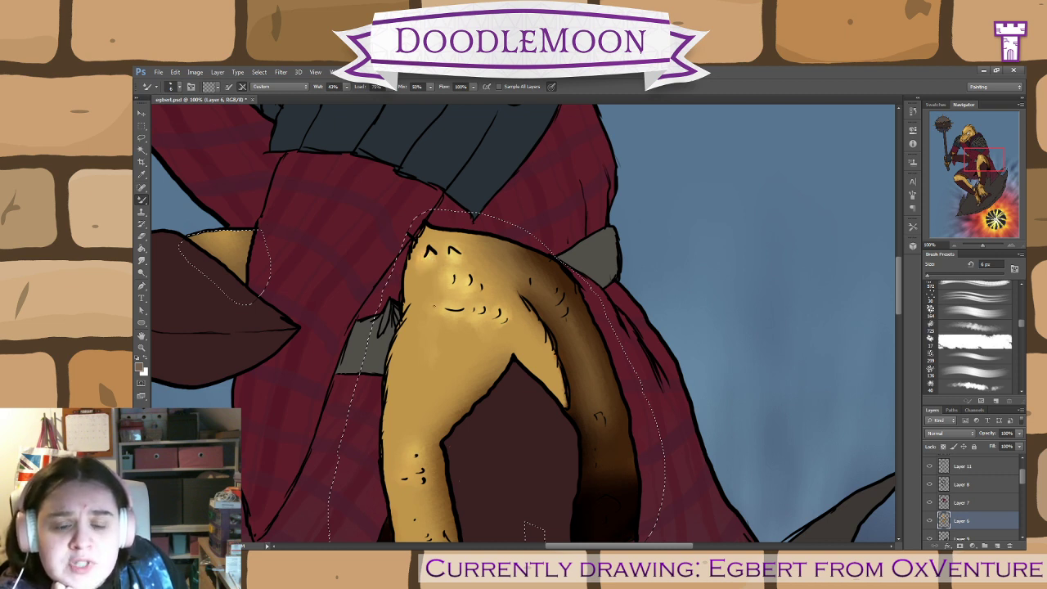
- Dodge a highlight onto the knee's top corner beneath the kilt and blend it into the skin with the Mixer Brush
key("o")
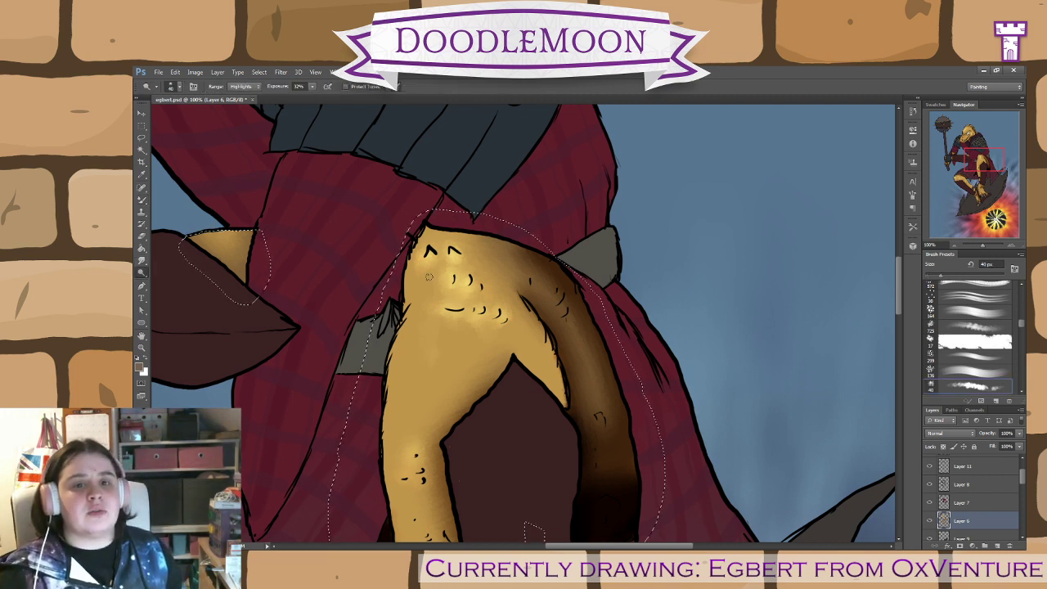
left_click_drag(429, 237, 428, 230)
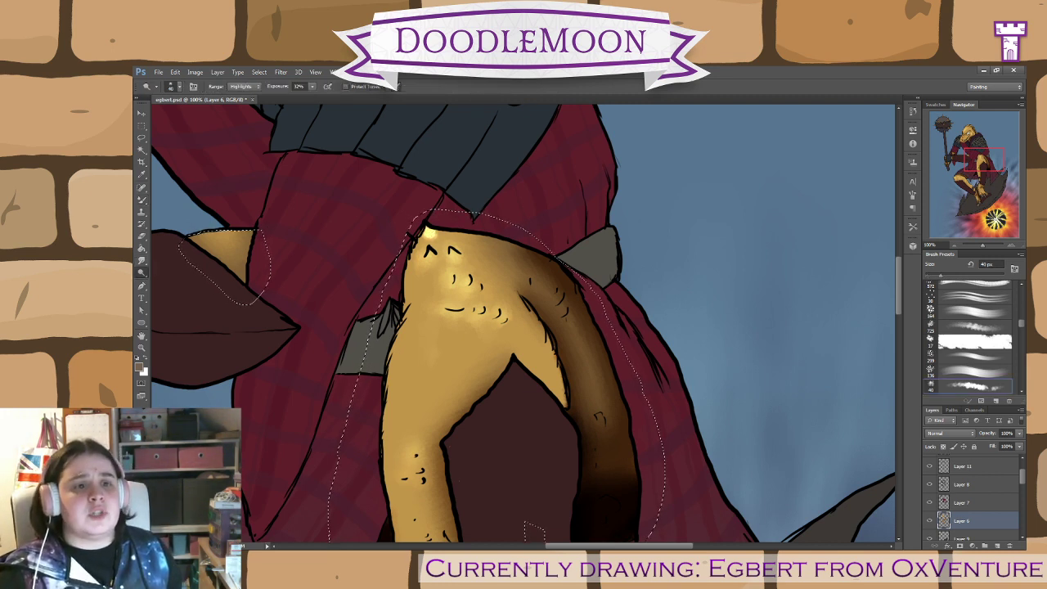
left_click(141, 200)
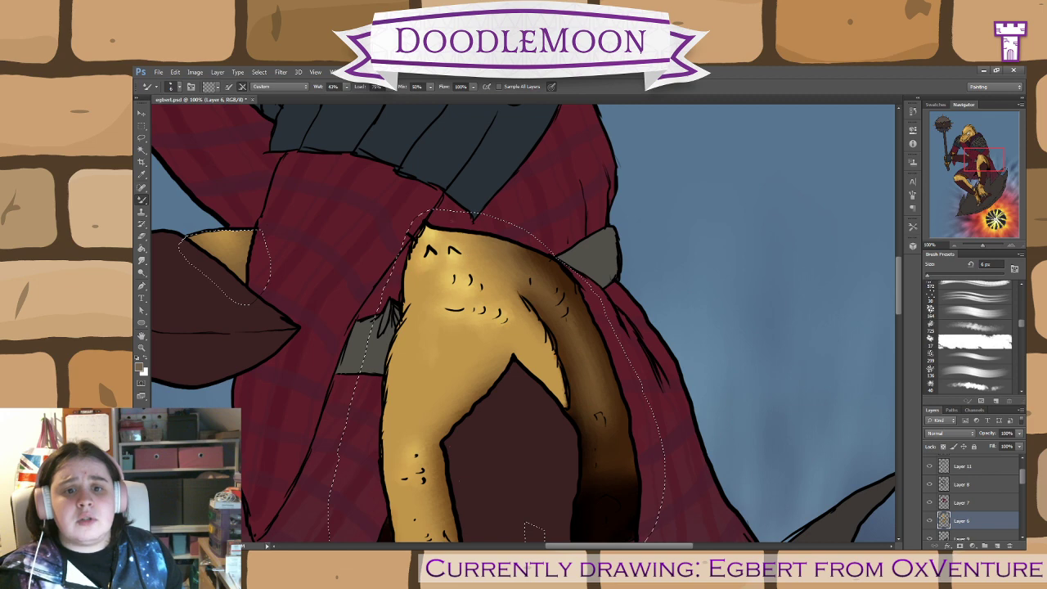
- Burn shadows along the edges of the elbow's small skin patch with a 50 px Midtones brush at 32% exposure, and blend them with the Mixer Brush
left_click_drag(371, 337, 549, 432)
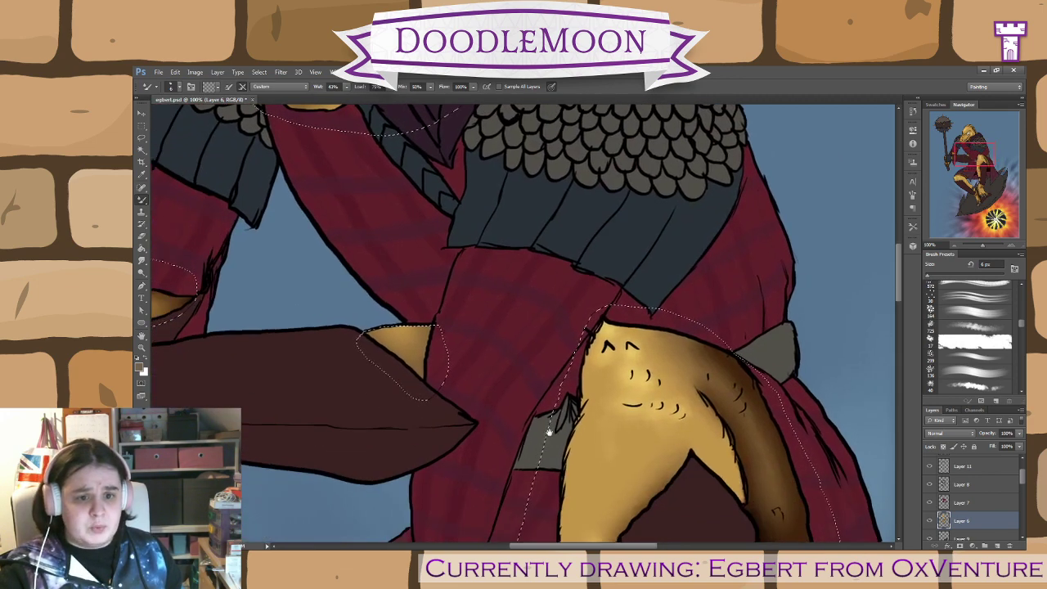
key("o")
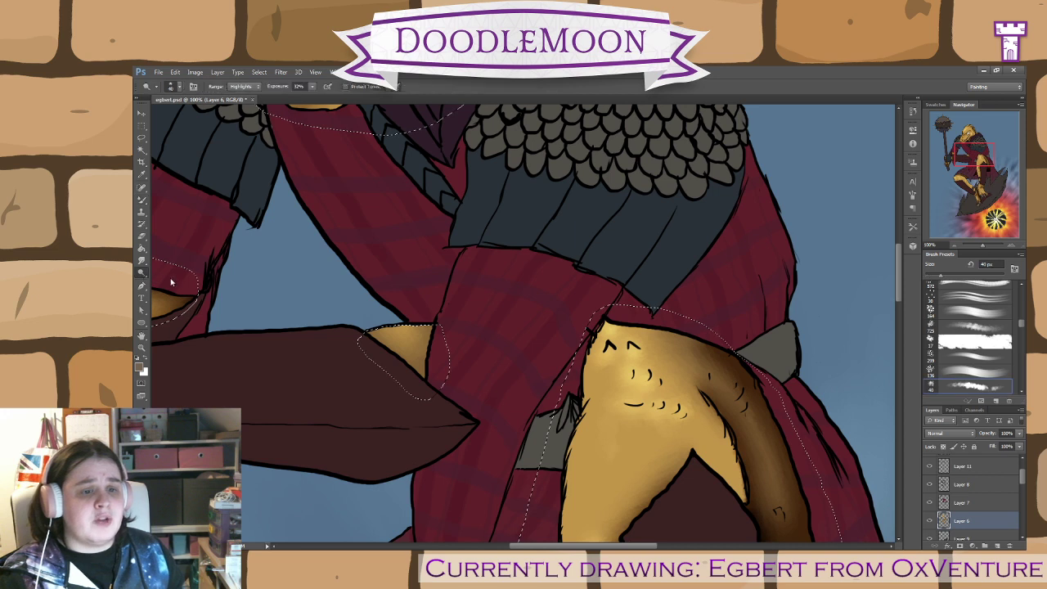
key("alt+shift+m")
key("bracketright")
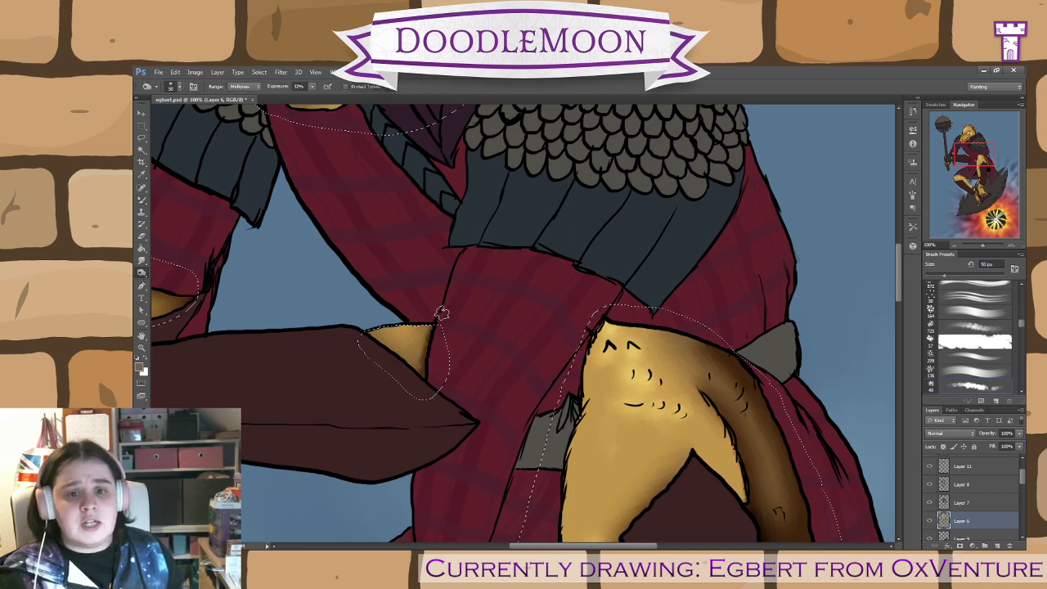
mouse_move(438, 315)
left_mouse_down()
mouse_move(427, 391)
mouse_move(365, 328)
mouse_move(420, 377)
left_mouse_up()
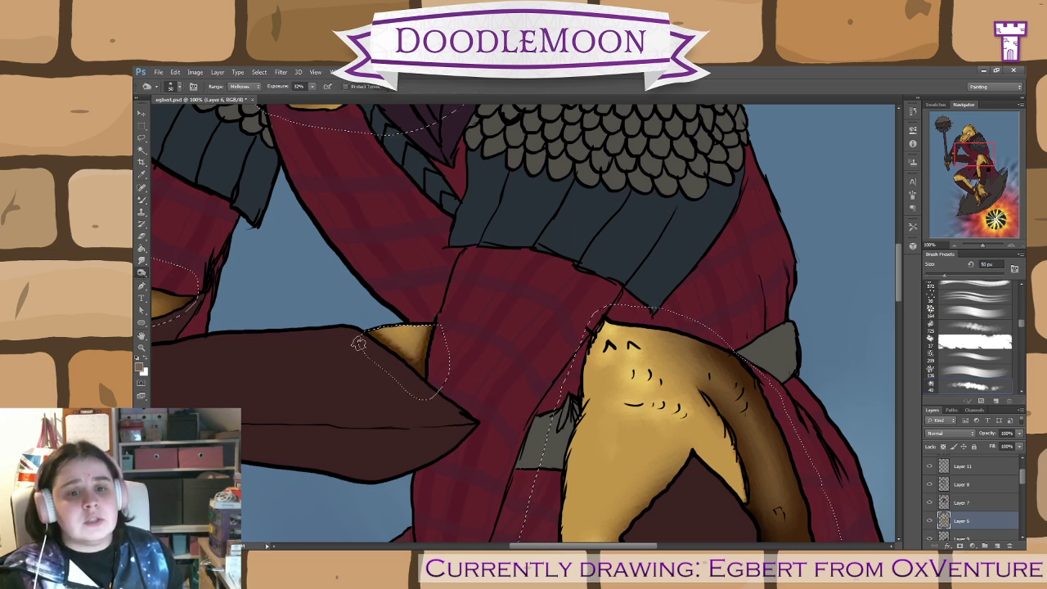
left_click(142, 199)
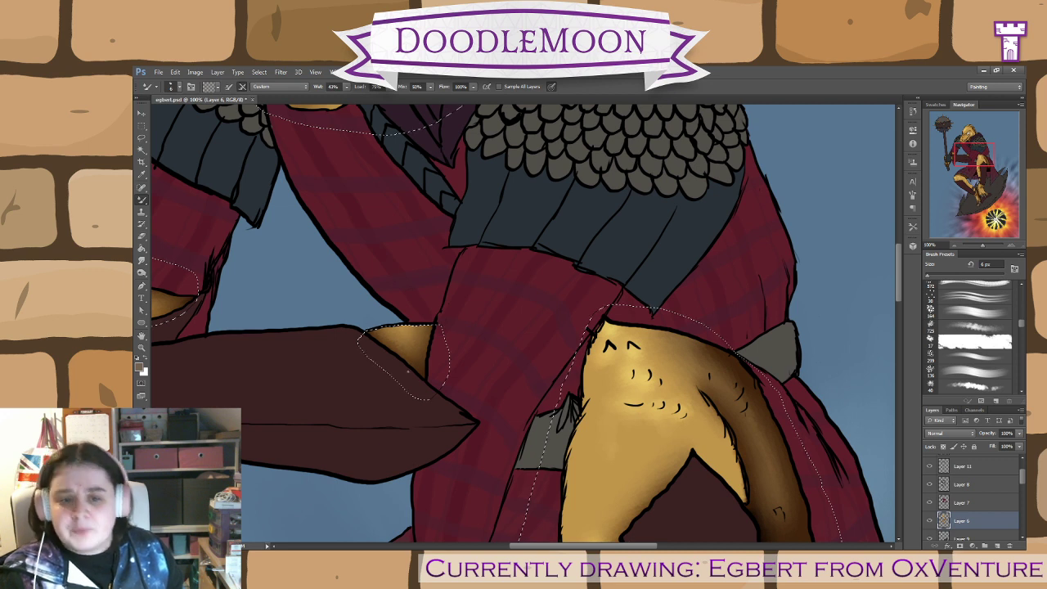
- Dodge a highlight in the middle of the elbow's skin patch with a 40 px Highlights brush at 32% exposure and blend it smooth
left_click(143, 273)
left_click(144, 274)
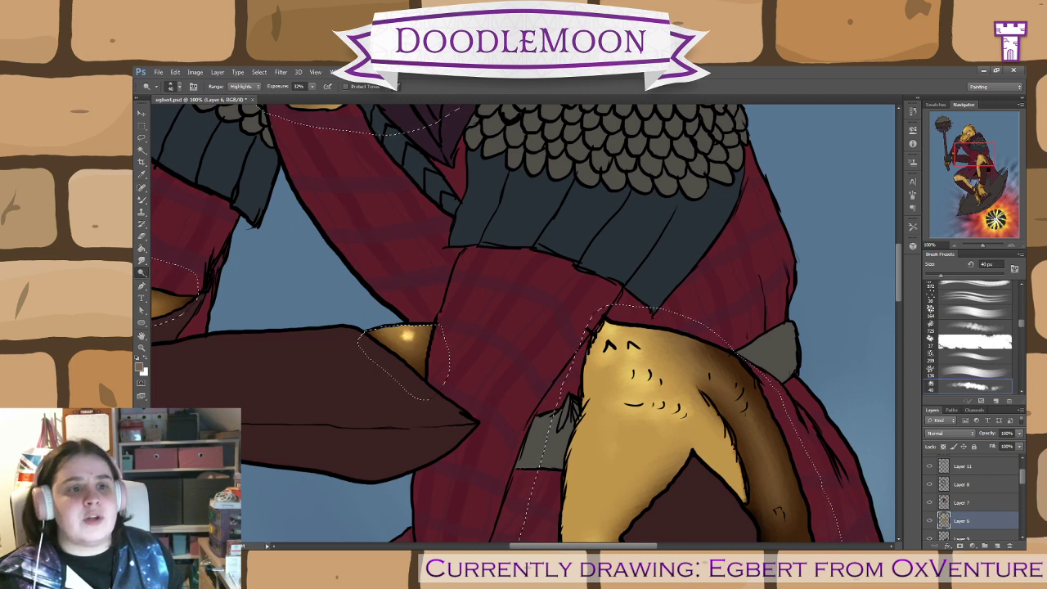
key("b")
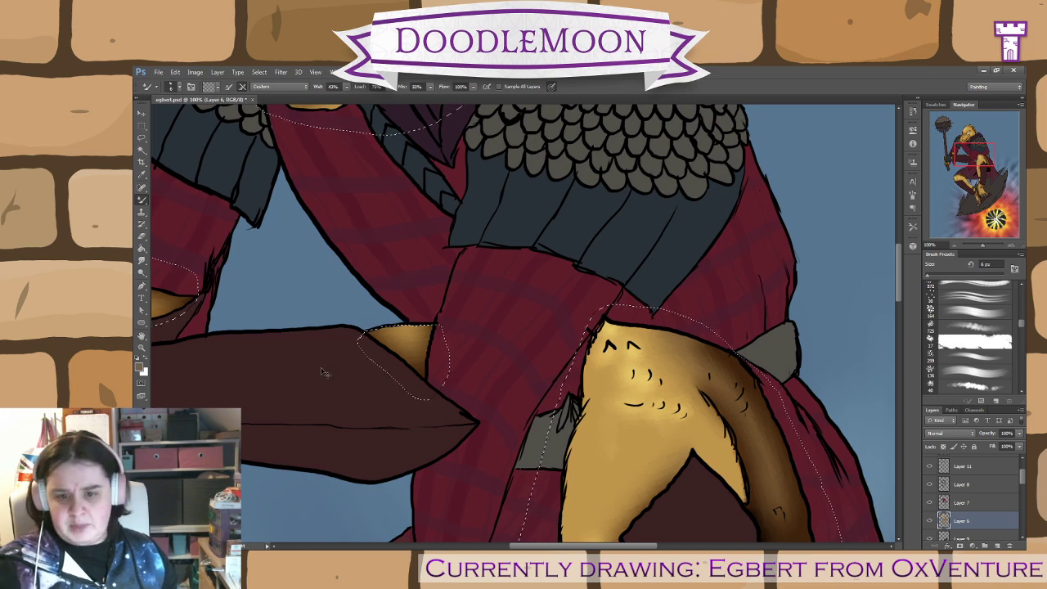
- Set up the Burn tool with the speckled 271 px brush preset, Midtones range and 32% exposure for texturing the skin
key("ctrl+minus")
key("ctrl+minus")
key("ctrl+minus")
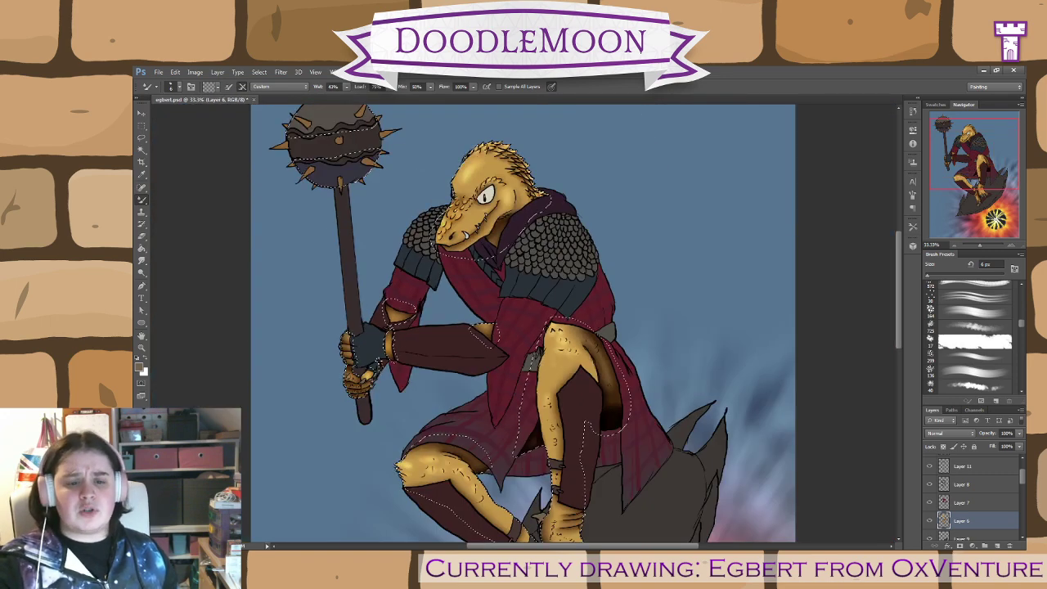
left_click_drag(387, 257, 470, 343)
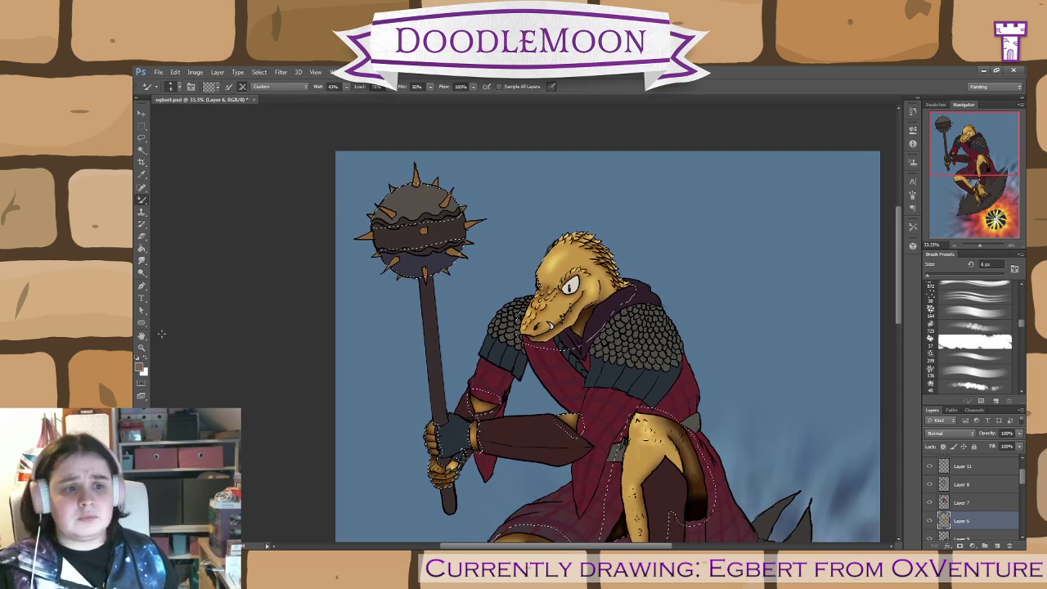
left_click(142, 272)
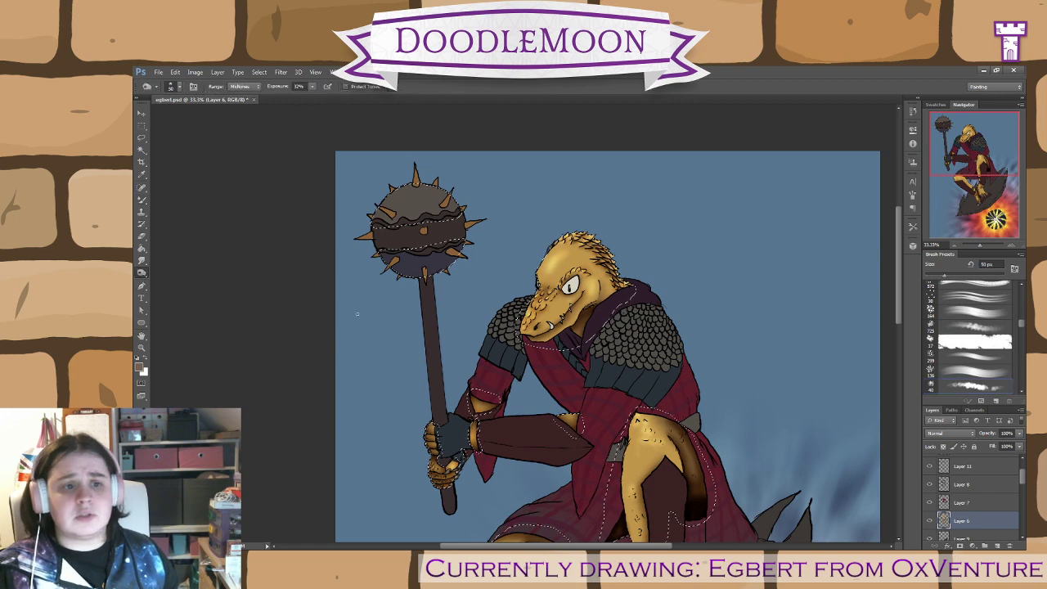
left_click_drag(1021, 326, 1021, 317)
left_click(973, 340)
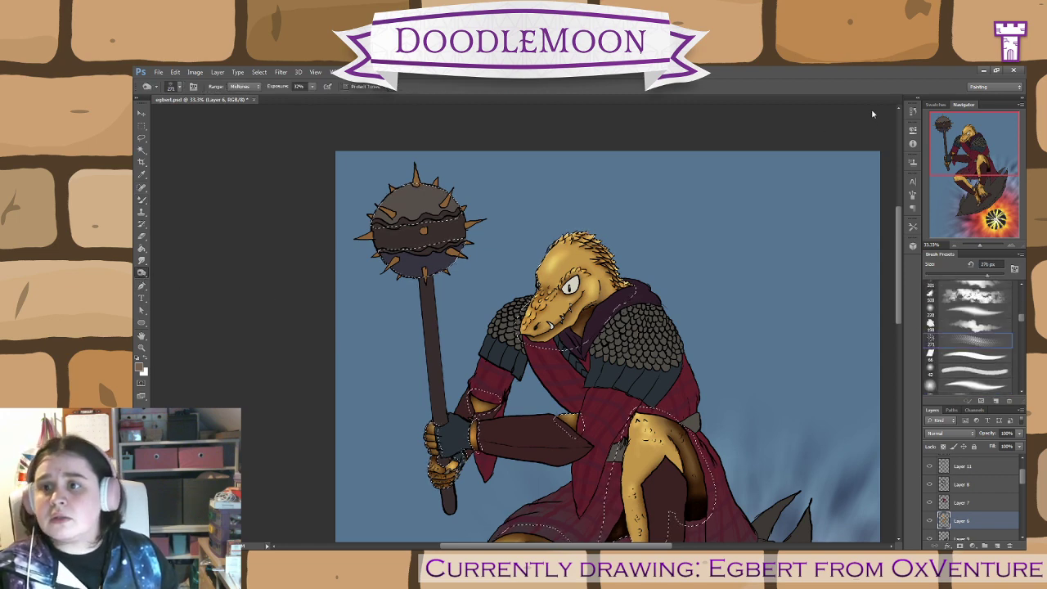
left_click_drag(517, 414, 404, 383)
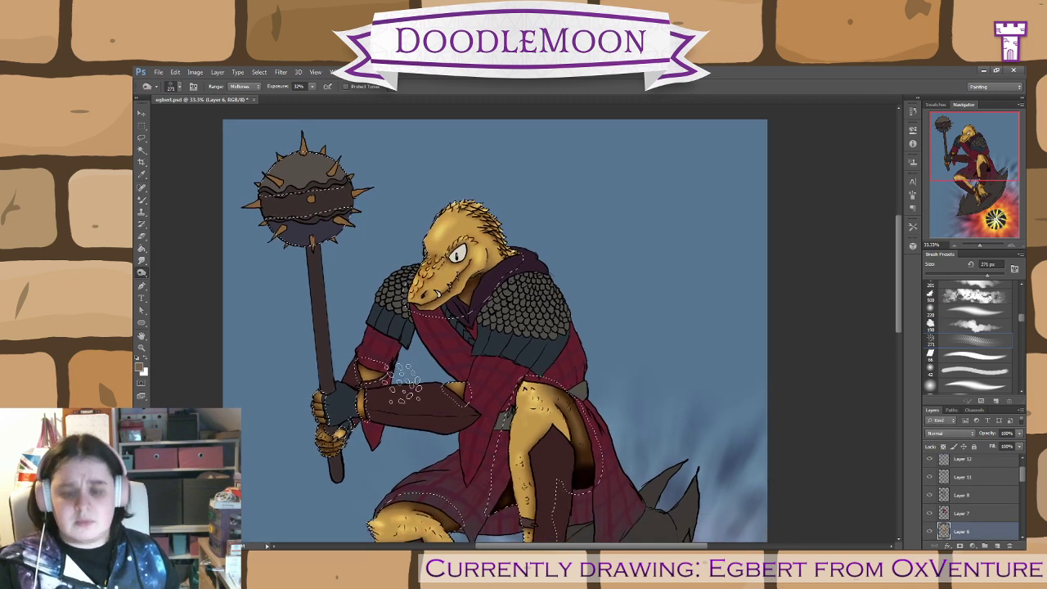
- Reduce the speckled Burn brush to 80 px and stamp a scale texture over the skin of both legs
scroll(401, 378, "down", 2)
scroll(397, 374, "up", 3)
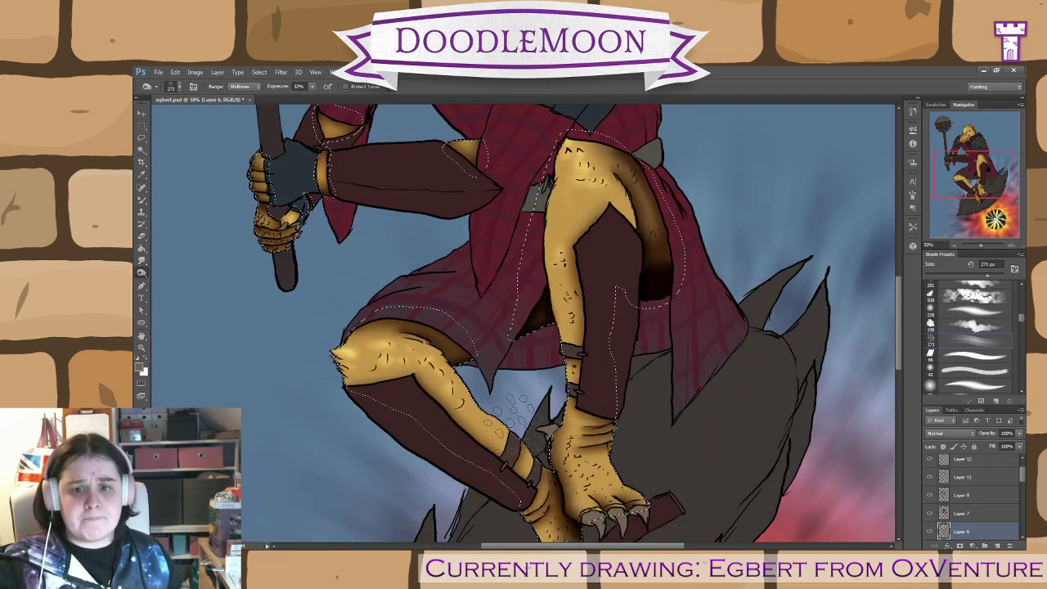
key("bracketleft")
key("bracketleft")
key("bracketleft")
key("bracketleft")
key("bracketleft")
key("bracketleft")
key("bracketleft")
key("bracketleft")
key("bracketleft")
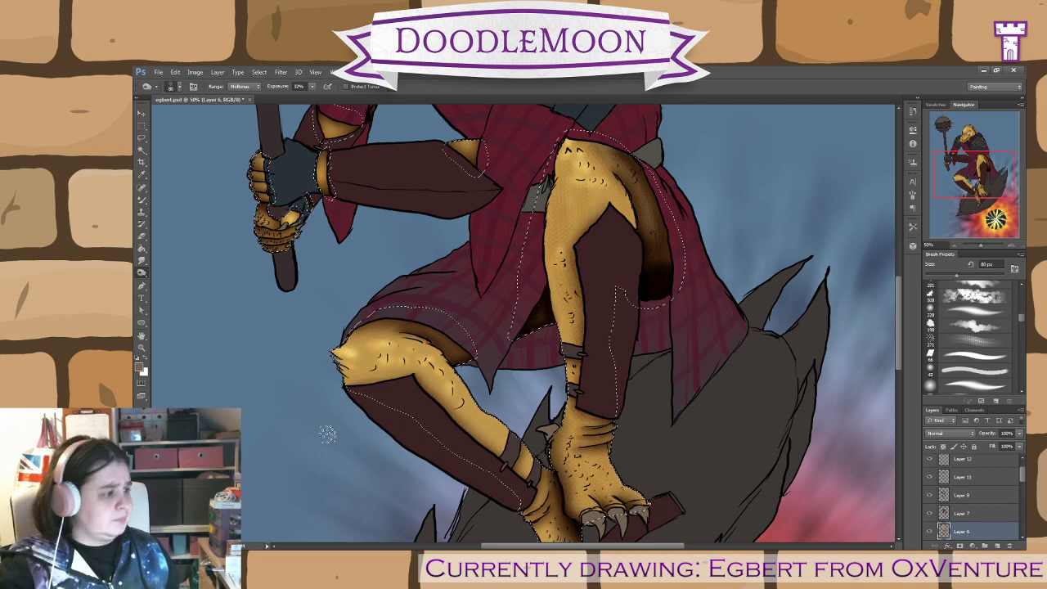
- Burn the speckled scale texture over the feet, hands, arms and head with the 80 px brush
key("space")
left_click_drag(413, 479, 383, 378)
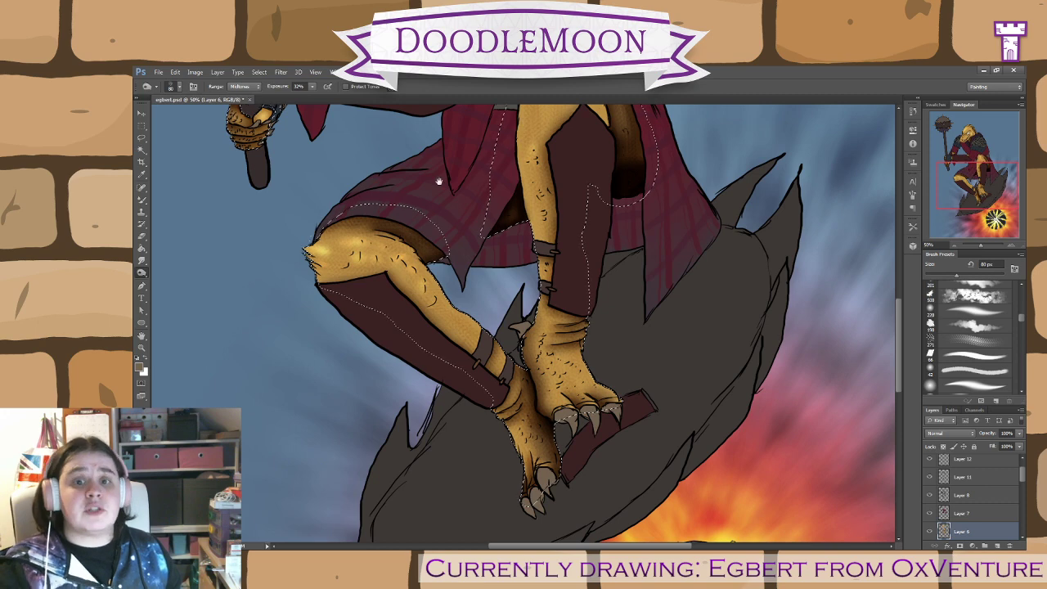
mouse_move(445, 173)
left_mouse_down()
mouse_move(541, 369)
mouse_move(559, 452)
left_mouse_up()
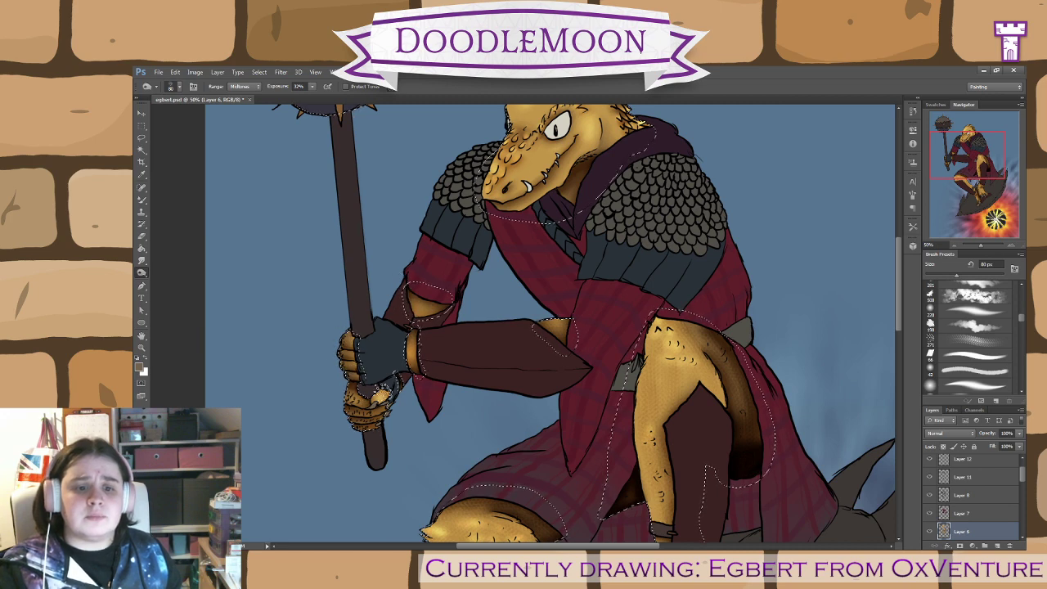
left_click_drag(586, 173, 482, 315)
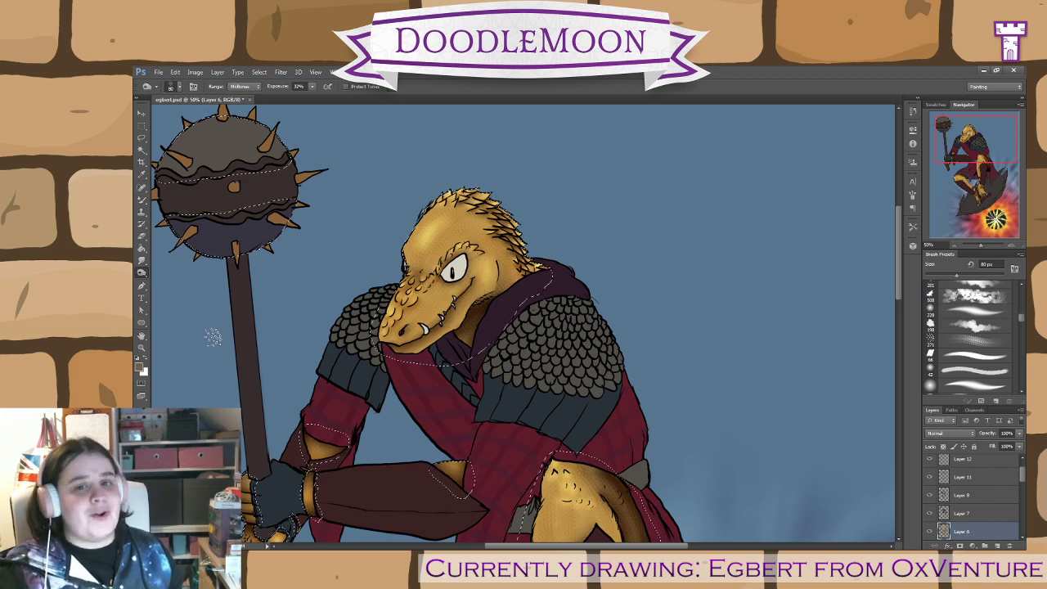
- Set up the Dodge tool with the speckled 271 px brush preset, Highlights range and 32% exposure
left_click(141, 199)
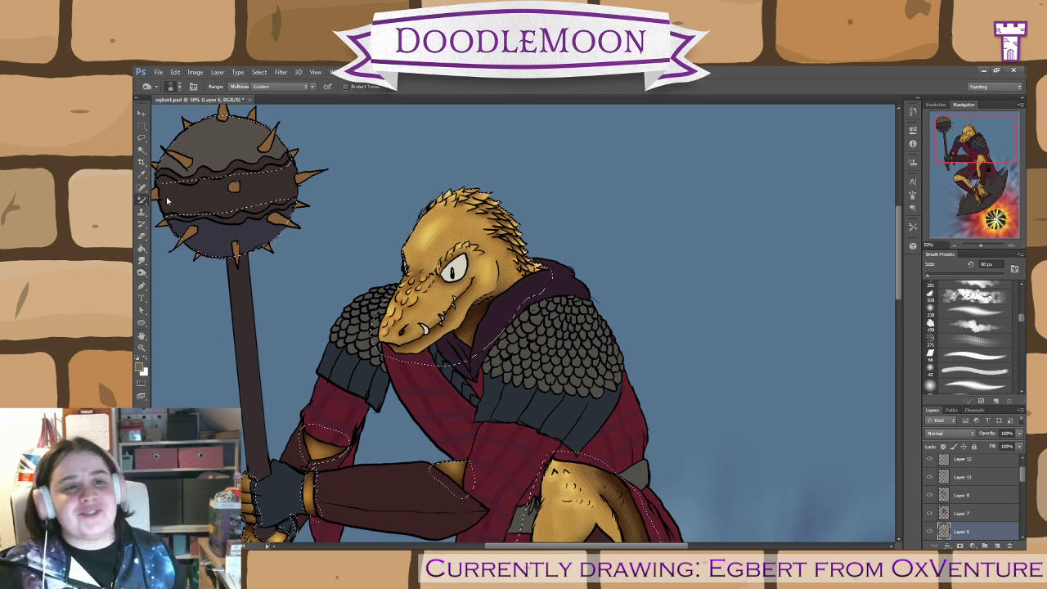
left_click(141, 273)
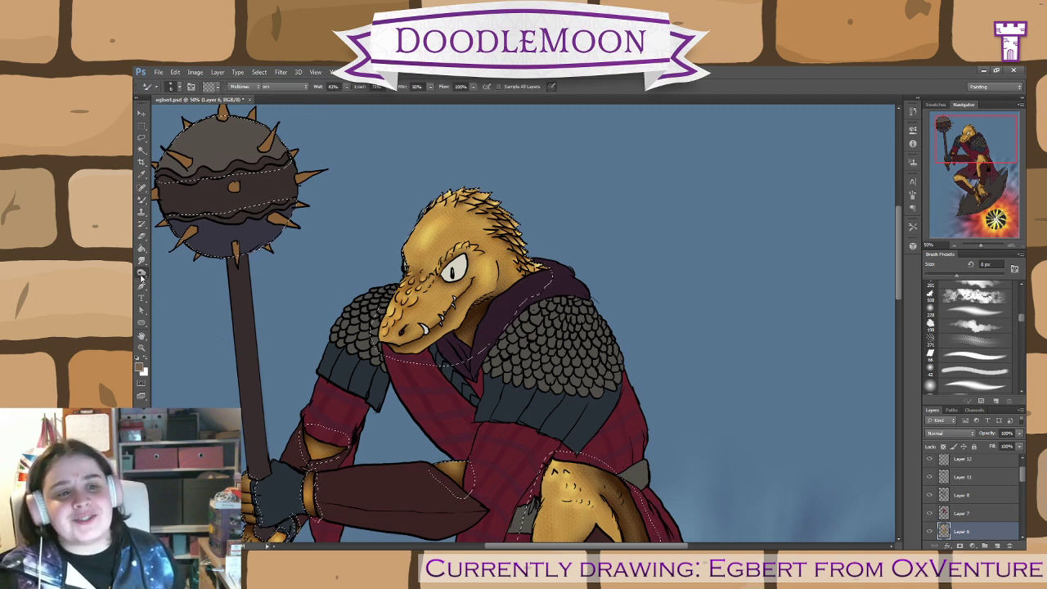
left_click(187, 277)
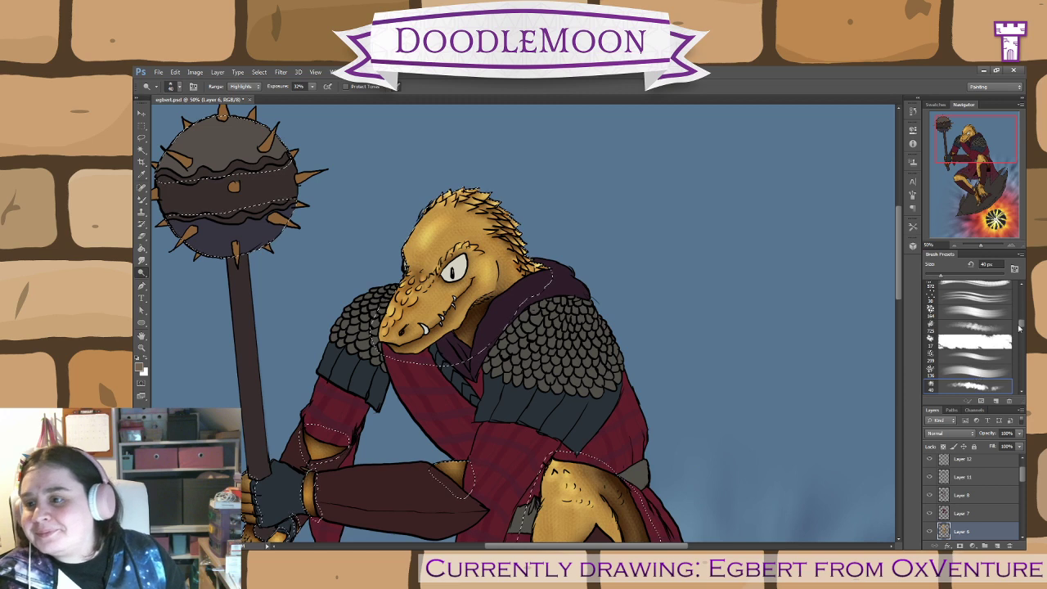
scroll(1019, 327, "down", 4)
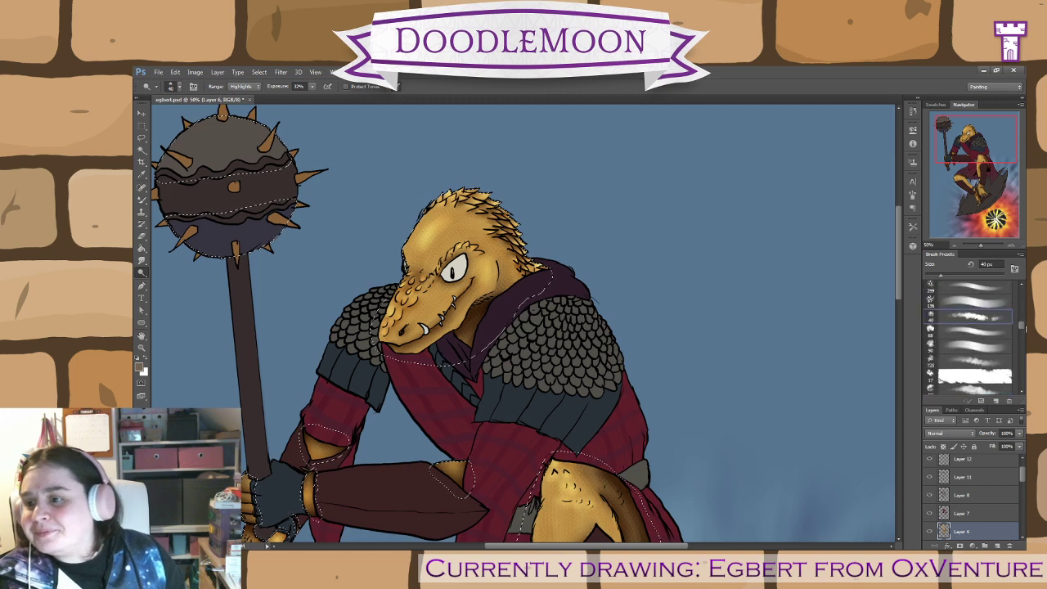
scroll(974, 335, "down", 5)
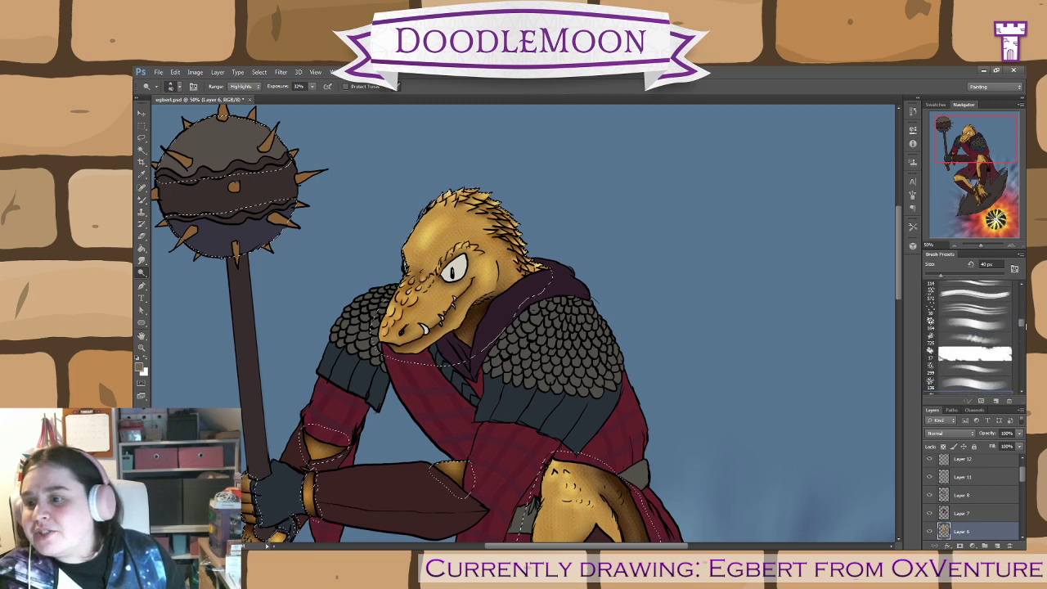
scroll(974, 335, "down", 8)
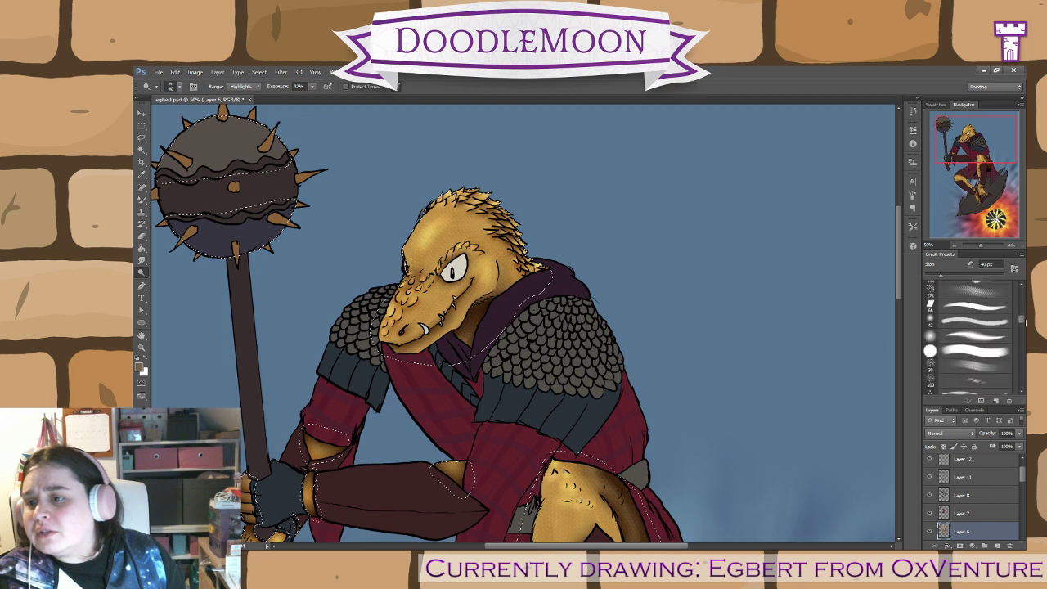
left_click(991, 295)
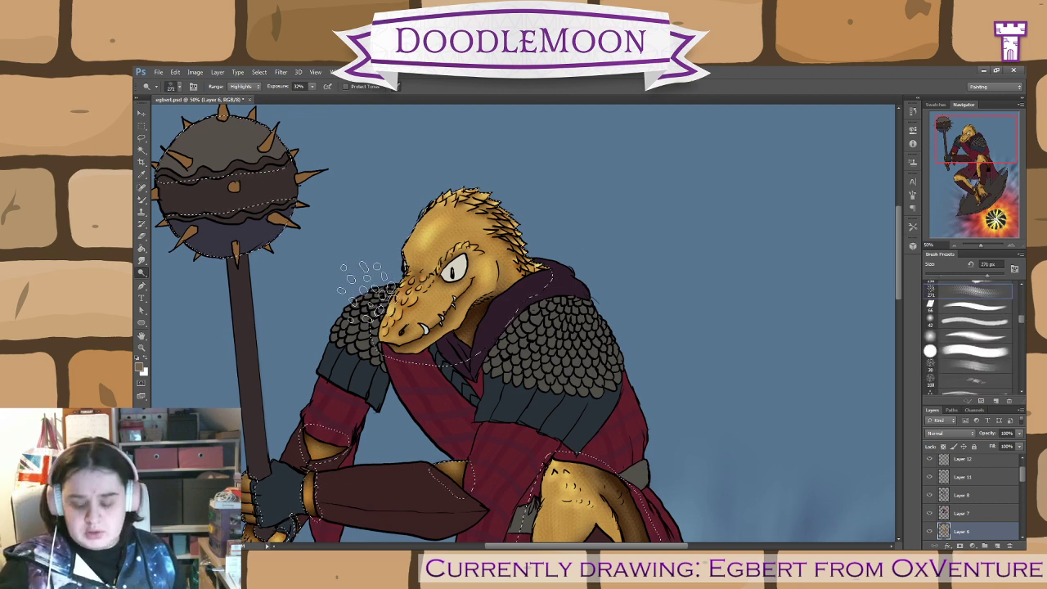
- Reduce the speckled Dodge brush to 70 px and dodge light scale texture onto the head and the raised knee
key("bracketleft")
key("bracketleft")
key("bracketleft")
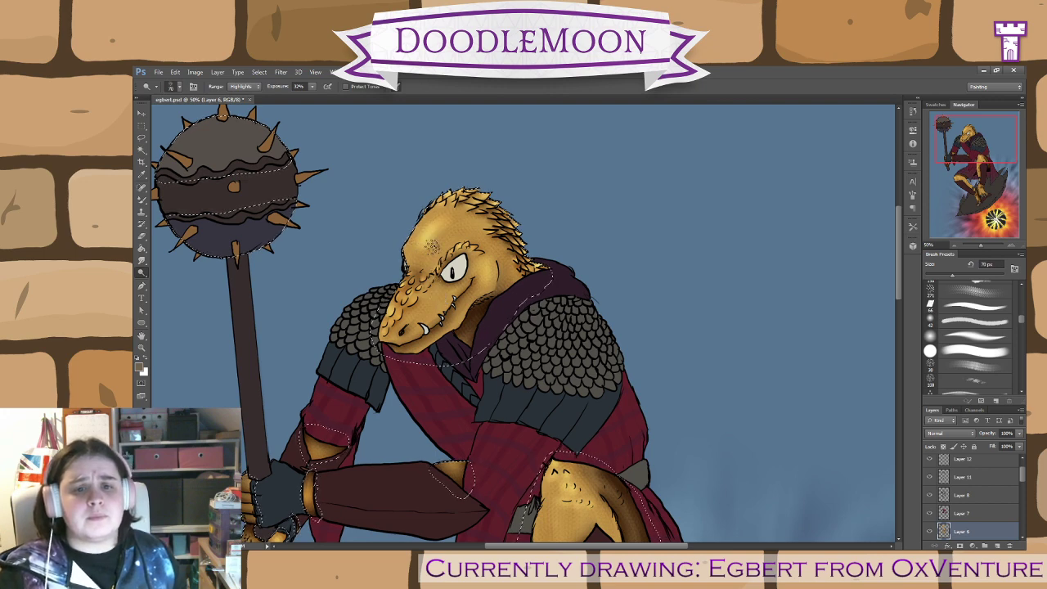
mouse_move(435, 211)
left_mouse_down()
mouse_move(445, 244)
mouse_move(470, 225)
mouse_move(455, 193)
mouse_move(515, 219)
left_mouse_up()
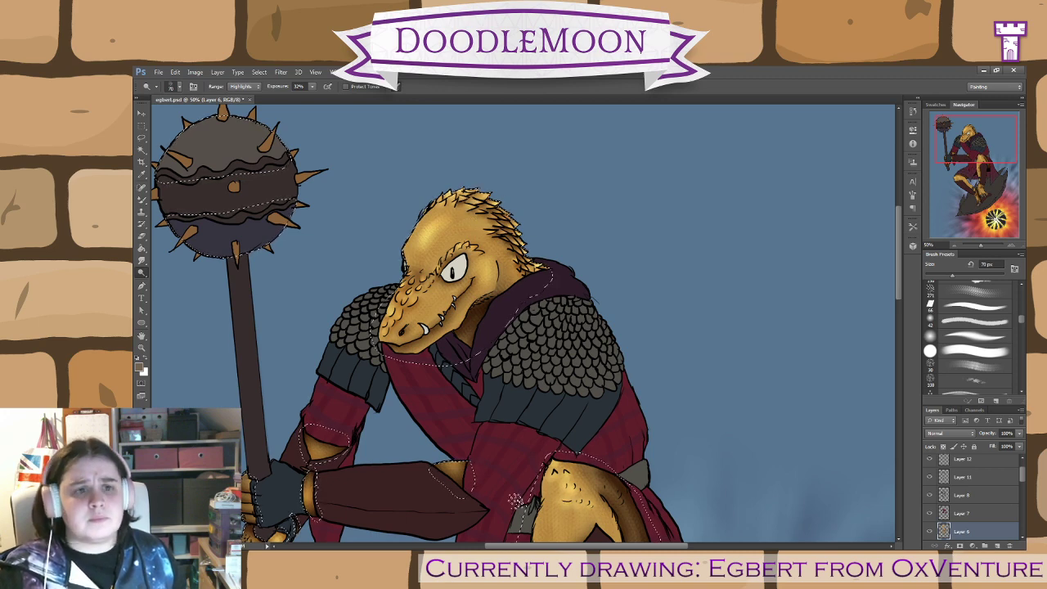
left_click_drag(474, 486, 420, 403)
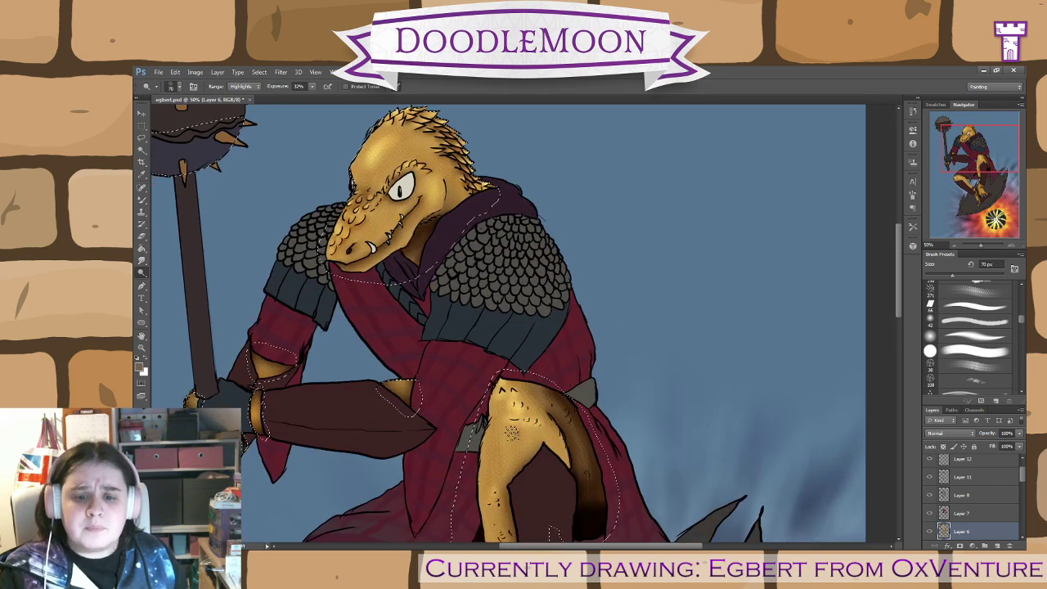
- Dodge light speckled scale texture onto the lower knee, shins and feet with the 70 px brush
scroll(511, 430, "down", 6)
scroll(512, 430, "left", 1)
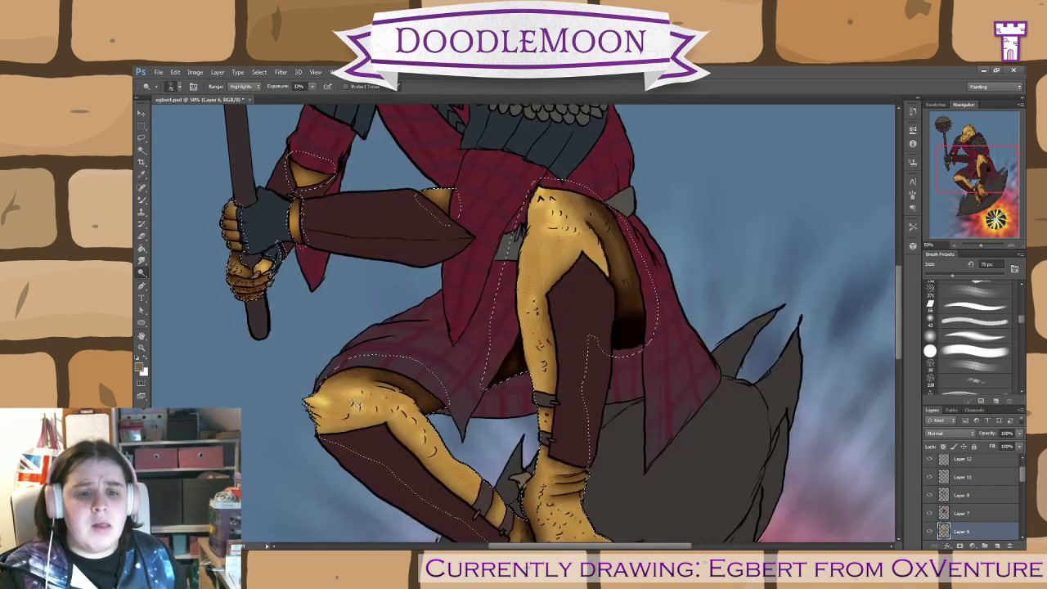
scroll(378, 405, "down", 3)
scroll(378, 404, "right", 2)
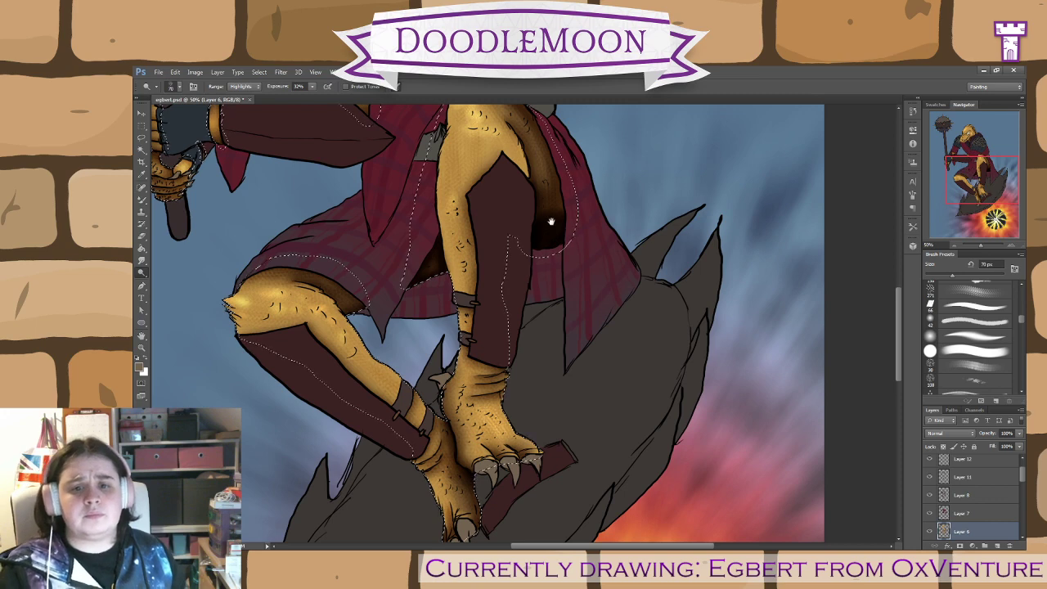
mouse_move(550, 221)
left_mouse_down()
mouse_move(626, 381)
mouse_move(630, 448)
left_mouse_up()
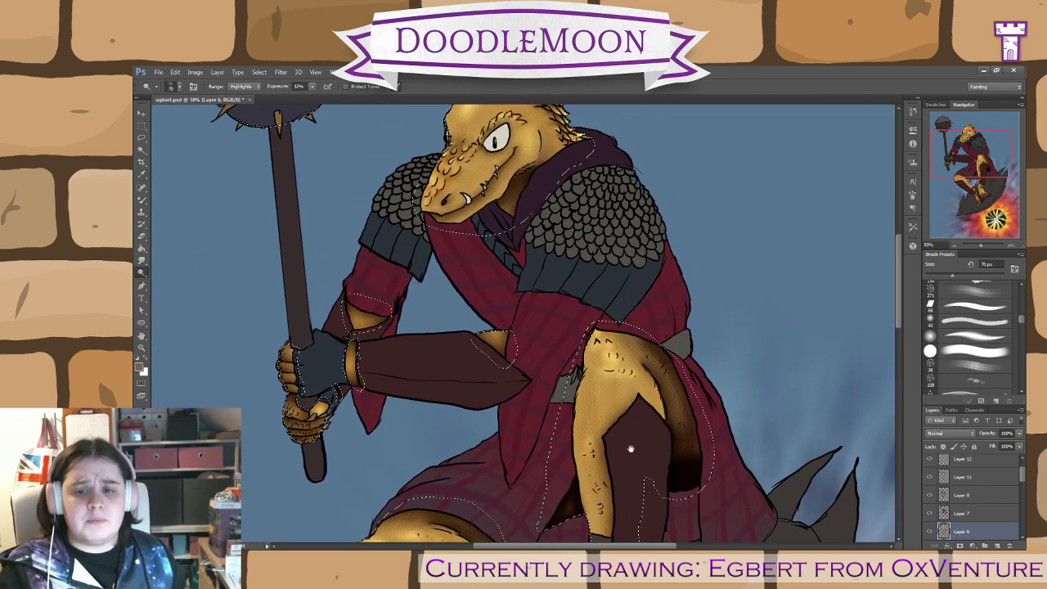
- Enlarge the speckled Burn brush to 150 px and burn coarser Midtones scale texture over the head and other skin
key("ctrl+minus")
key("ctrl+minus")
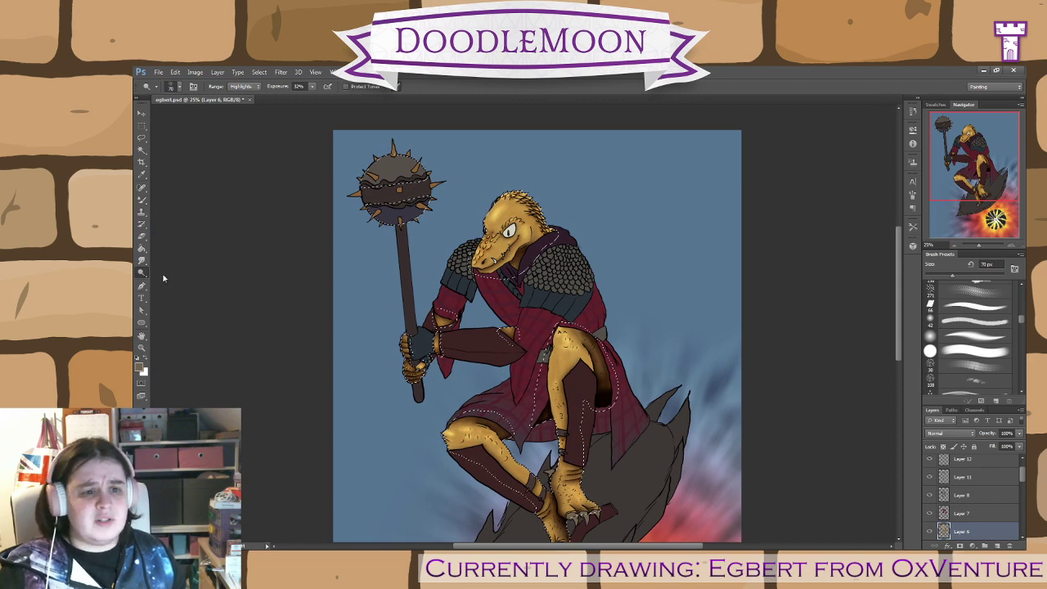
key("shift+o")
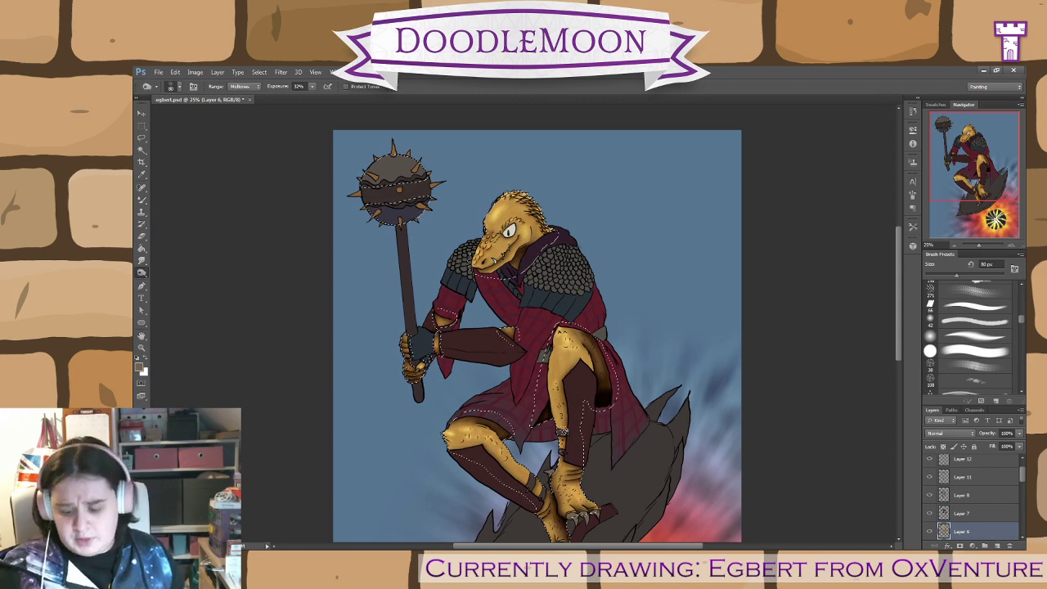
key("bracketright")
key("bracketright")
key("bracketright")
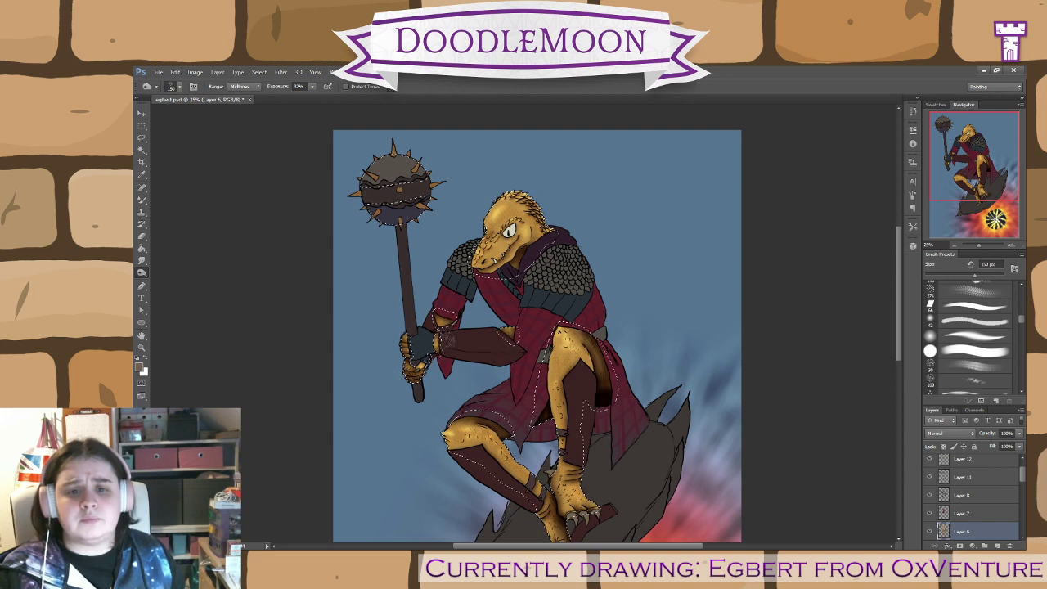
scroll(446, 378, "up", 5)
scroll(446, 378, "left", 2)
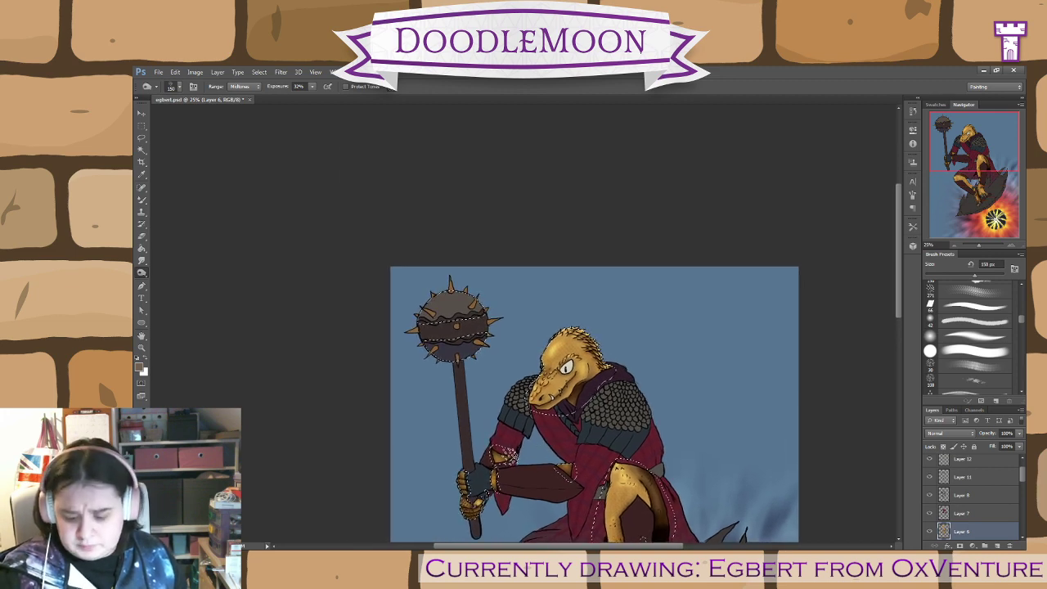
key("ctrl+plus")
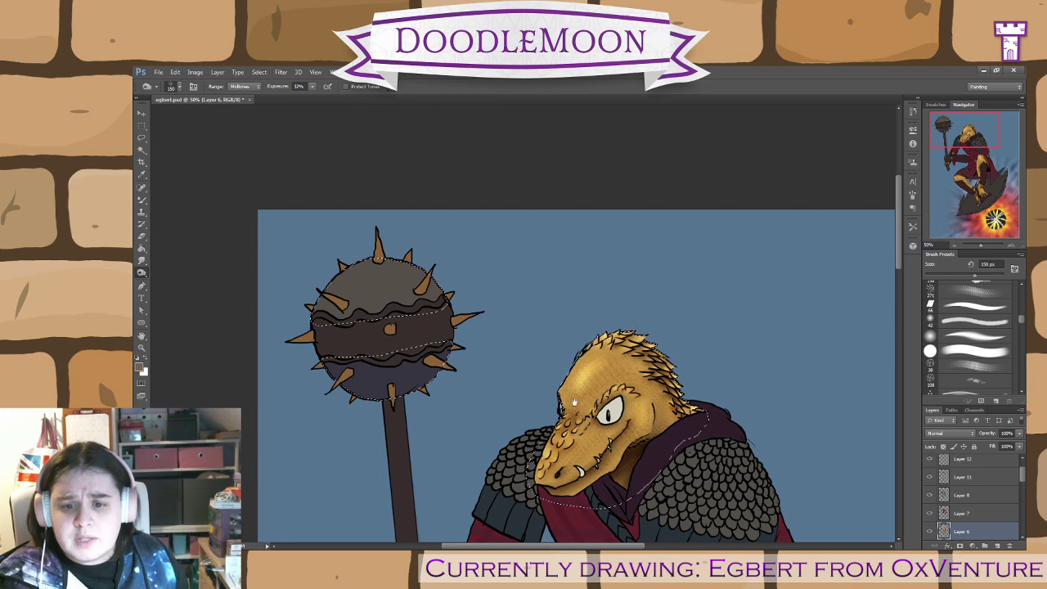
- Burn soft Midtones shadows around the mace ball's lower section and upper-left side with the soft 150 px brush
left_click_drag(524, 491, 428, 291)
left_click_drag(506, 443, 459, 324)
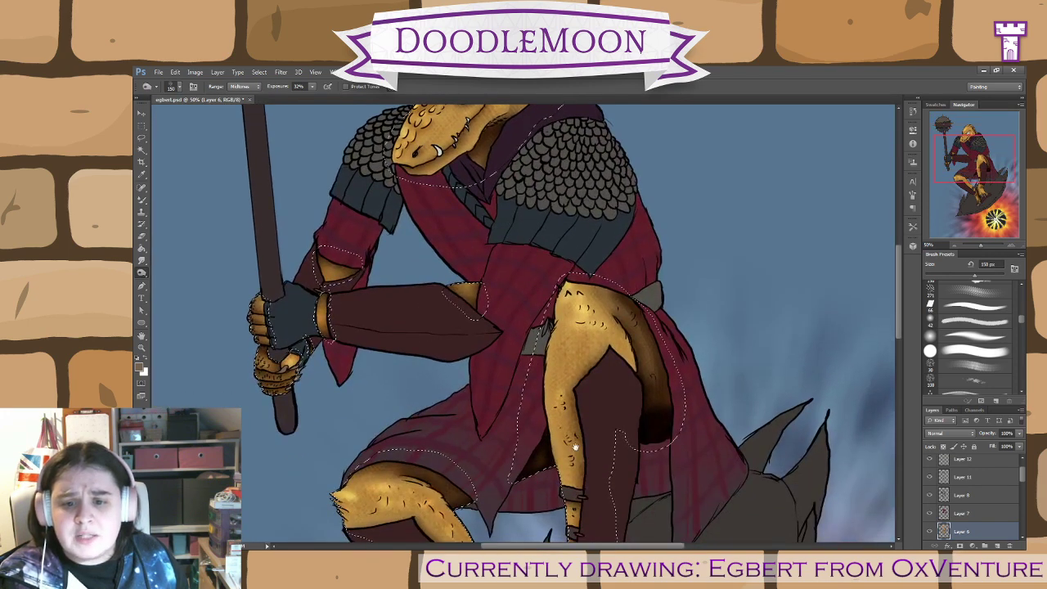
left_click_drag(575, 446, 523, 282)
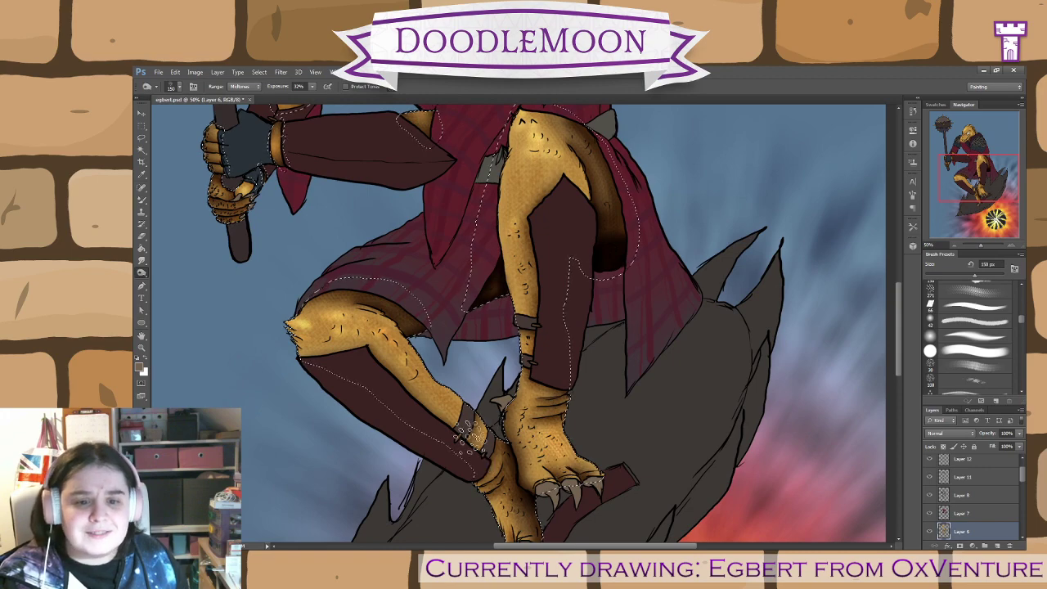
left_click_drag(414, 420, 392, 320)
left_click_drag(304, 184, 545, 523)
left_click_drag(542, 418, 554, 547)
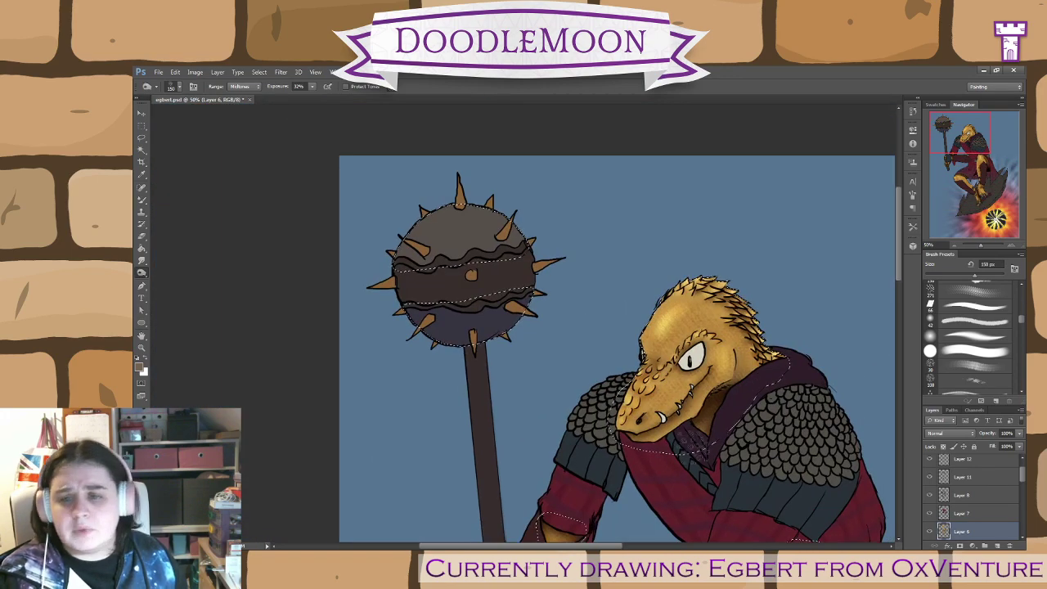
left_click(975, 336)
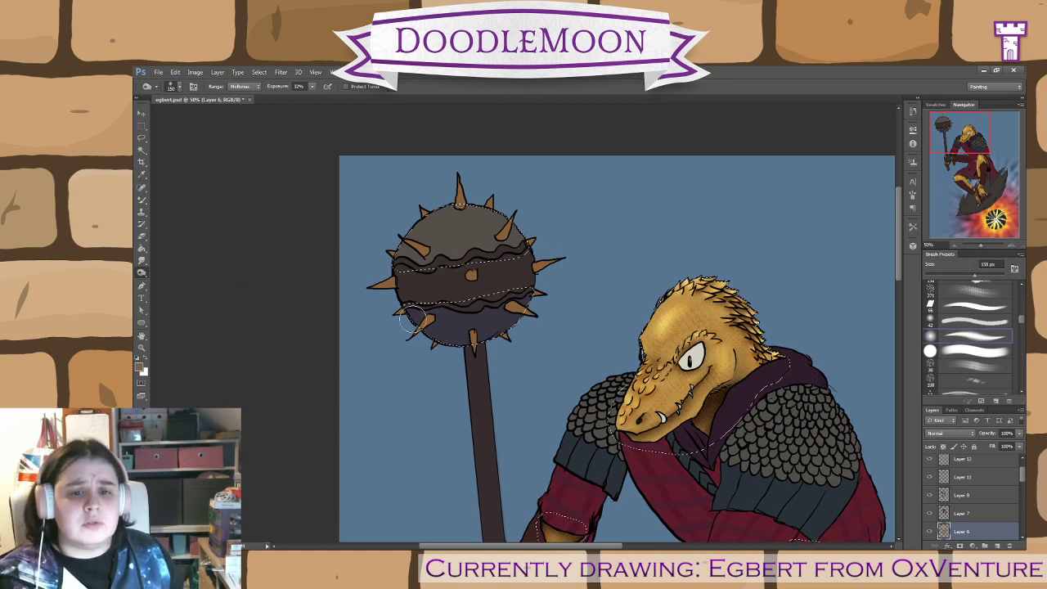
mouse_move(458, 345)
left_mouse_down()
mouse_move(521, 322)
mouse_move(512, 334)
mouse_move(500, 346)
mouse_move(517, 302)
left_mouse_up()
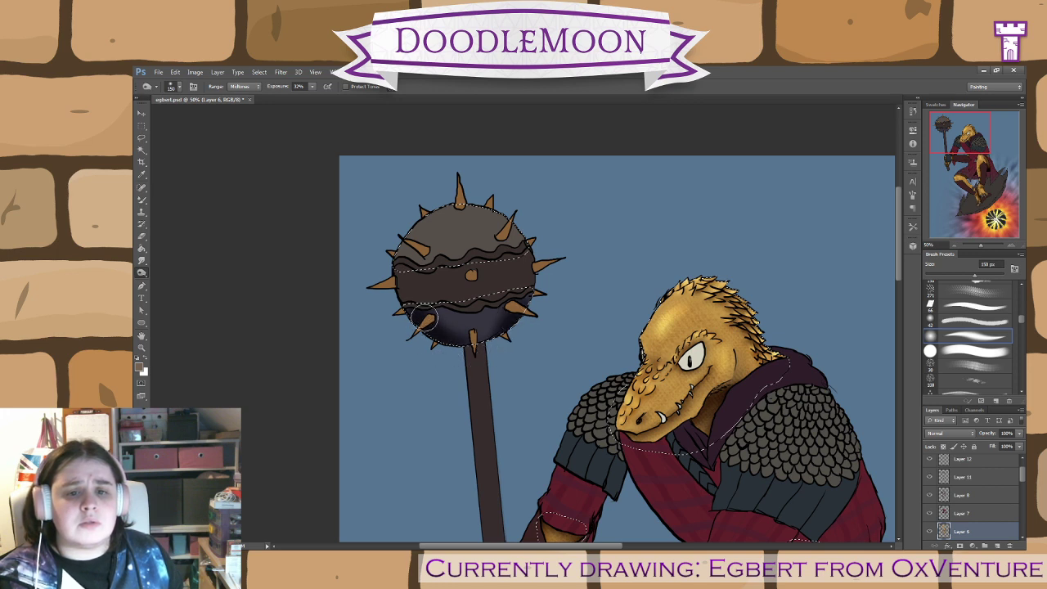
mouse_move(424, 318)
left_mouse_down()
mouse_move(398, 262)
mouse_move(423, 204)
mouse_move(414, 290)
mouse_move(437, 197)
mouse_move(411, 285)
mouse_move(447, 198)
mouse_move(407, 281)
mouse_move(420, 233)
left_mouse_up()
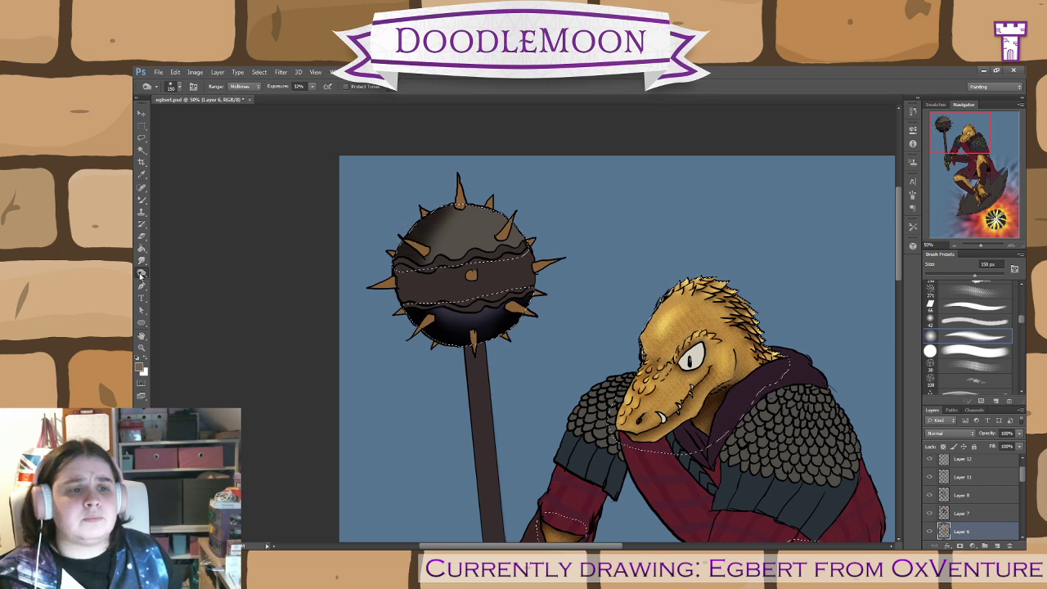
- Enlarge the soft Dodge brush and dodge a Highlights-range shine onto the top of the mace ball
key("shift+o")
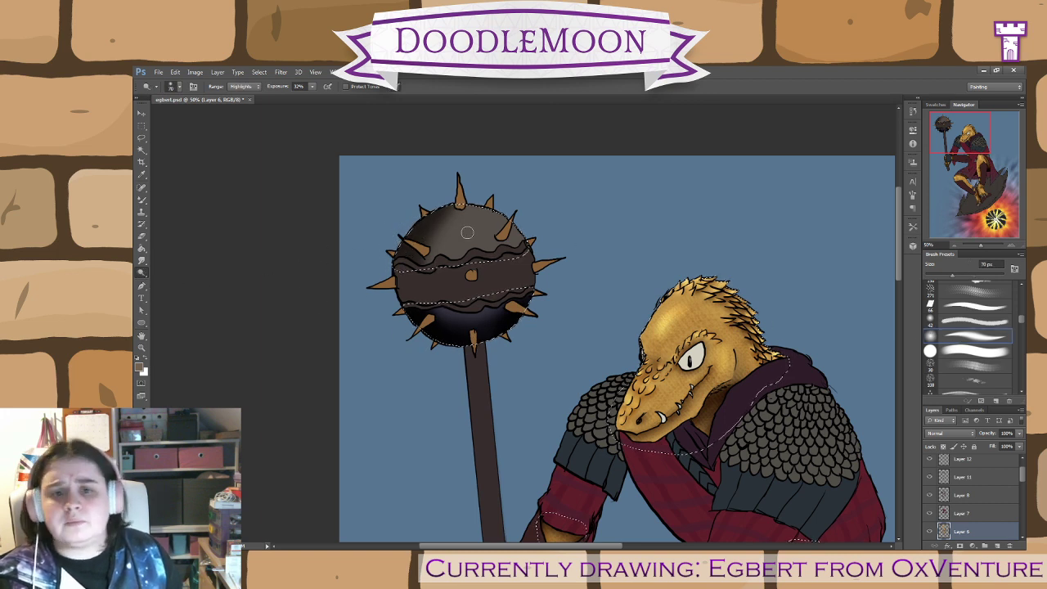
key("bracketright")
key("bracketright")
key("bracketright")
key("bracketright")
key("bracketright")
key("bracketright")
key("bracketright")
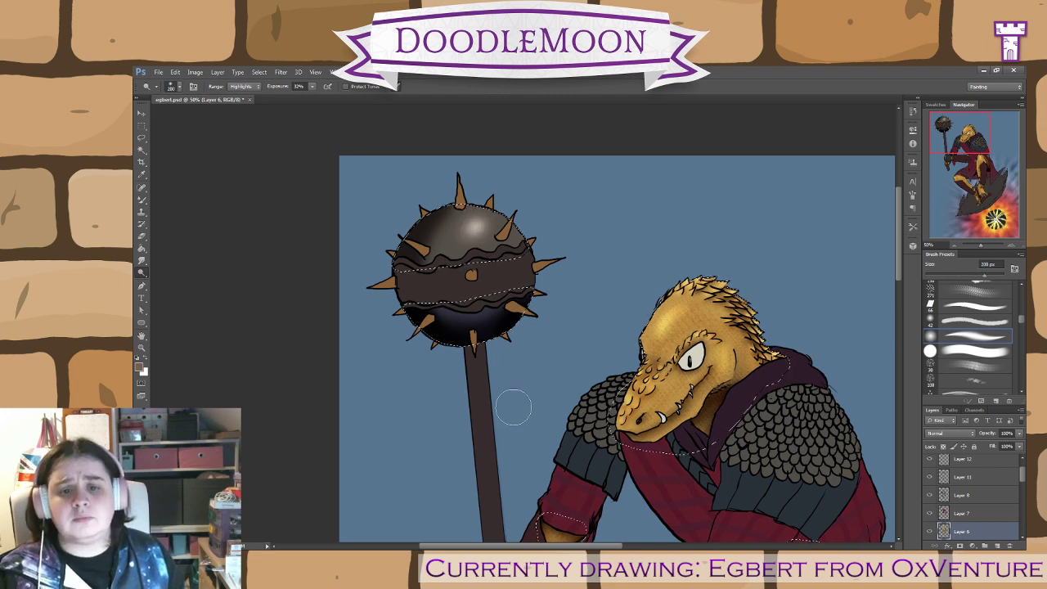
- Dodge speckled metallic texture over the mace ball's upper highlight with the speckled brush preset enlarged to 250 px
left_click(974, 379)
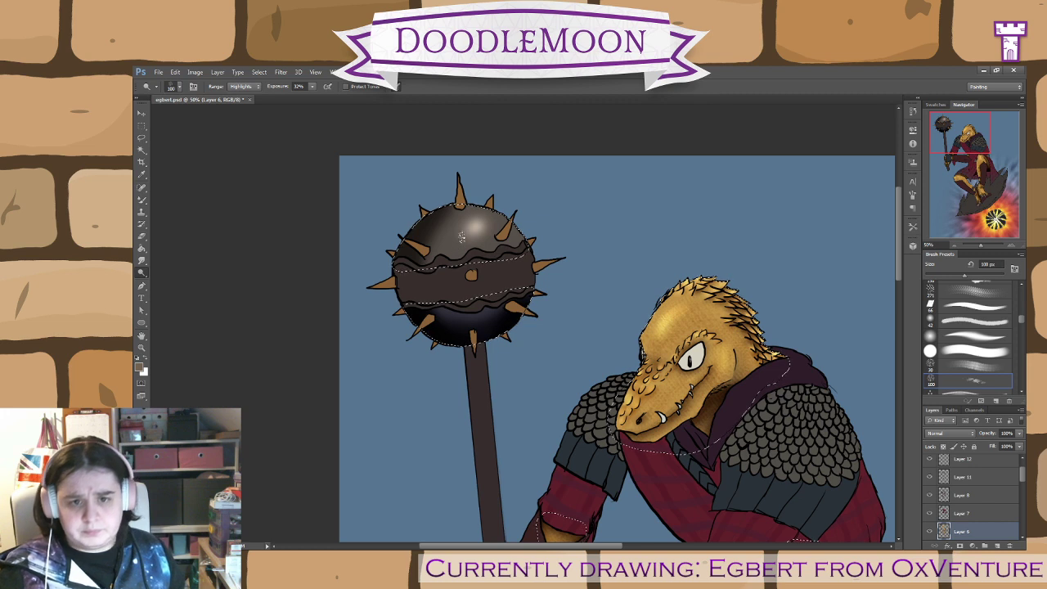
key("bracketright")
key("bracketright")
key("bracketright")
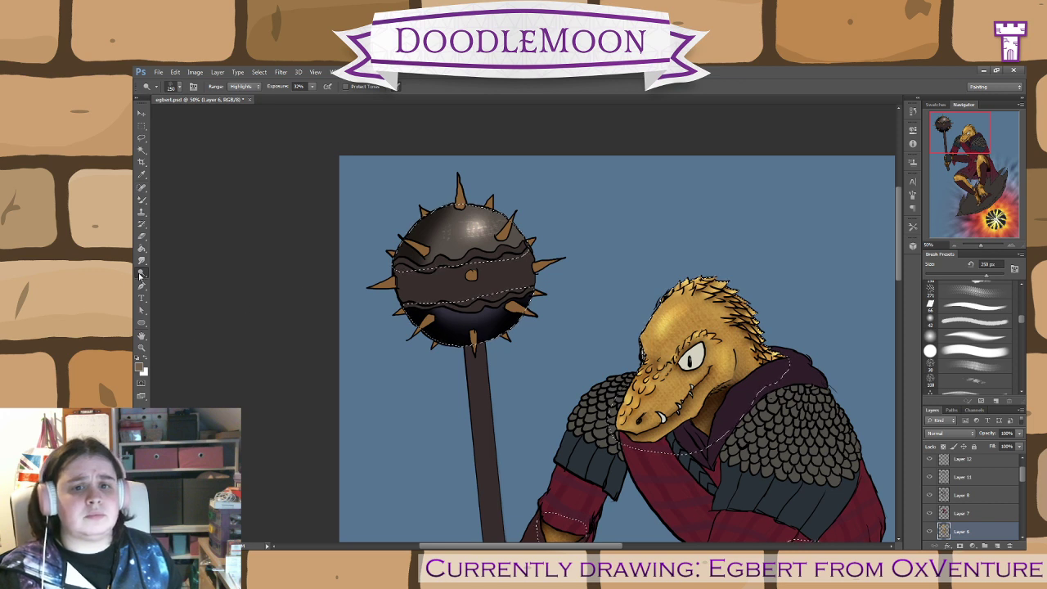
left_click(143, 273)
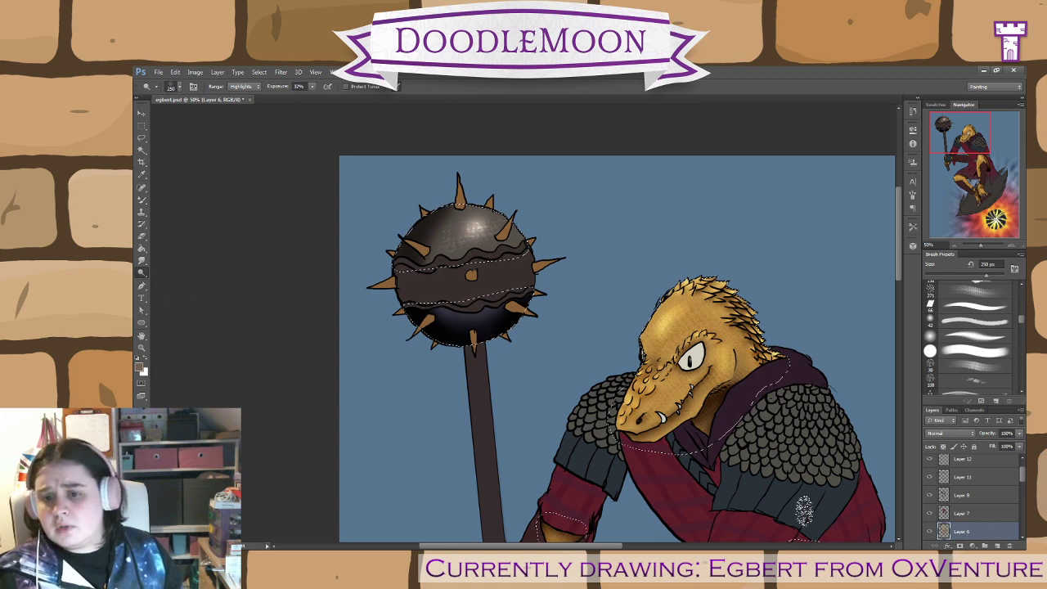
- Switch to Layer 7 and select its painted areas by picking the empty background and inverting the selection
key("ctrl+minus")
key("ctrl+minus")
left_click(961, 513)
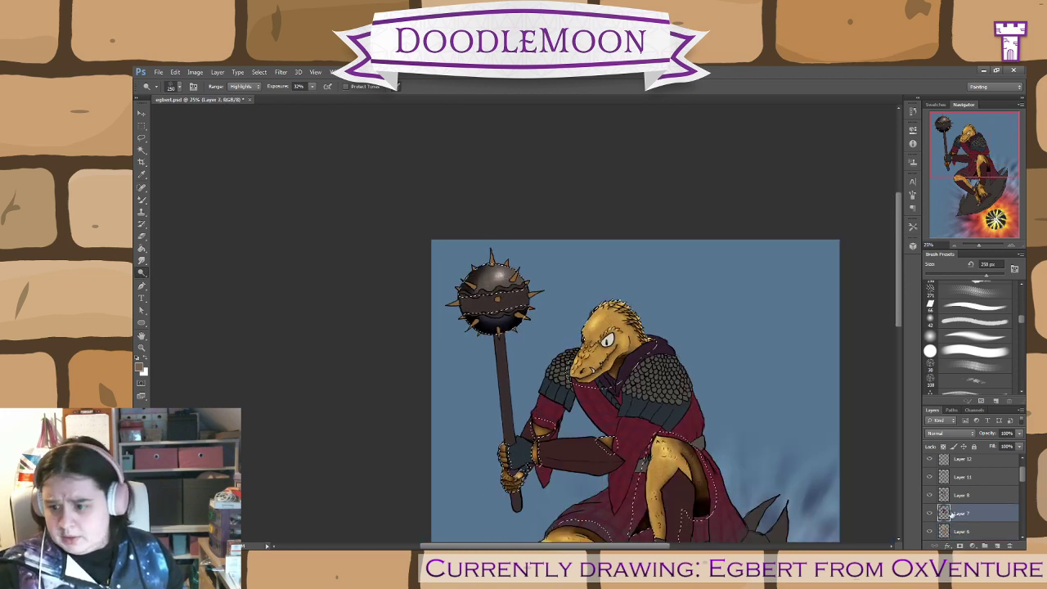
left_click(142, 150)
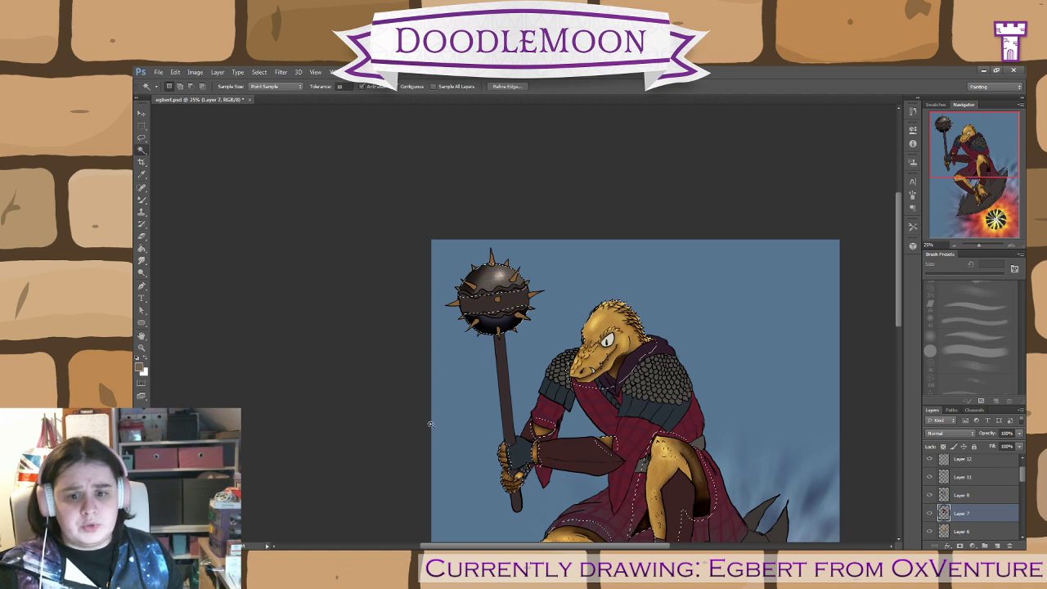
left_click(467, 438)
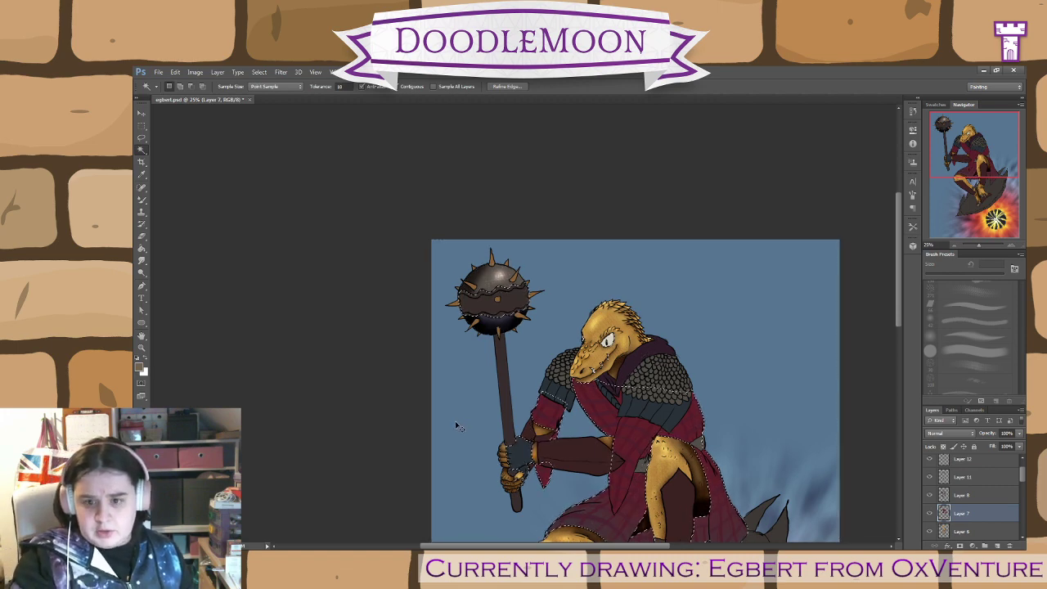
- Burn soft Midtones shading onto the mace's middle band with the soft 150 px brush
key("ctrl+plus")
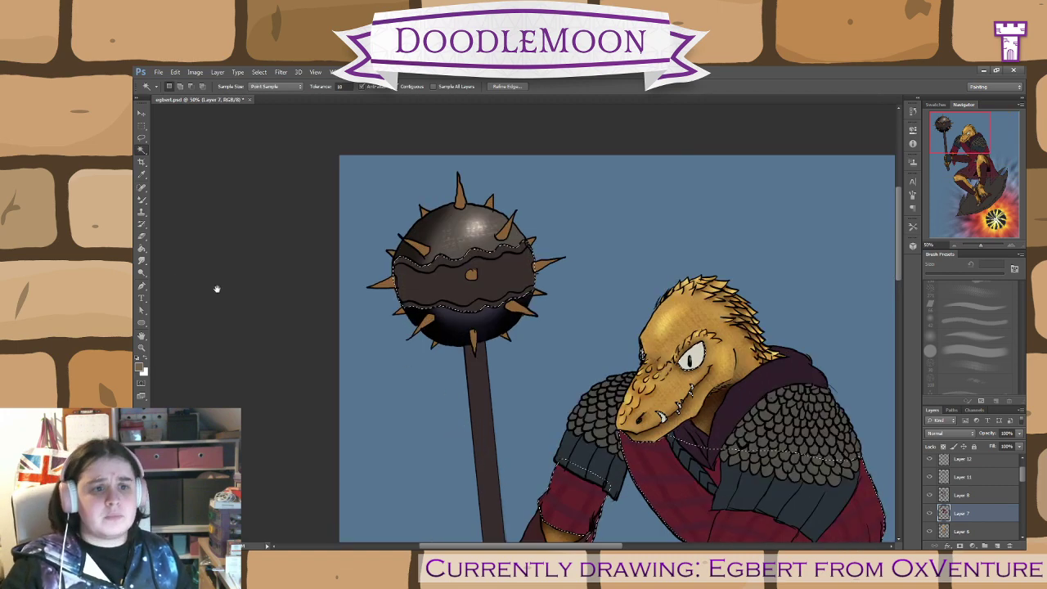
left_click(142, 273)
left_click_drag(501, 311, 423, 309)
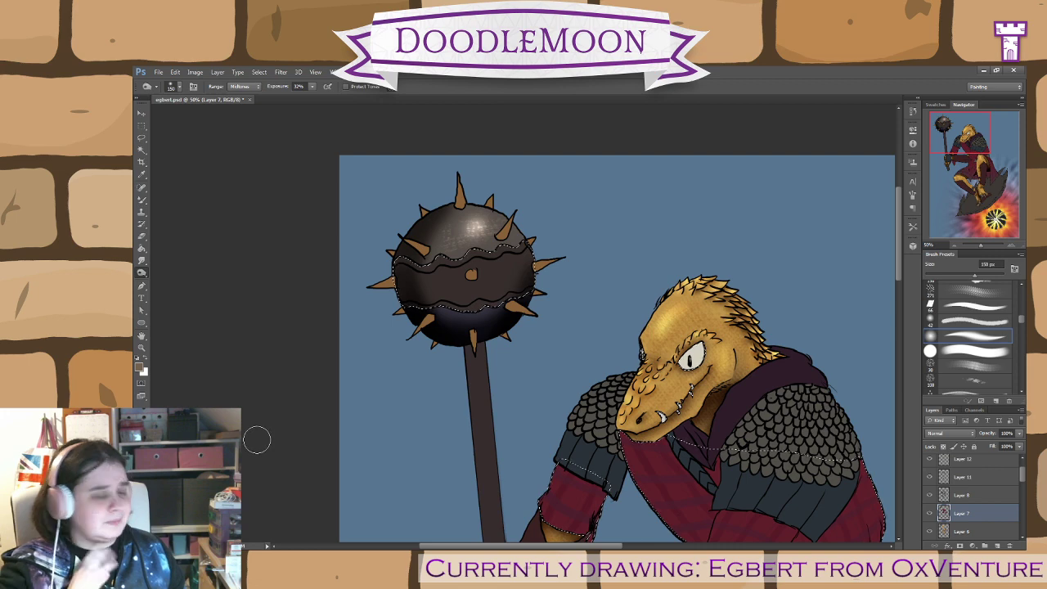
- Reduce the Burn brush to 80 px and darken the mace band's edges and the area beneath its central spike
key("ctrl+plus")
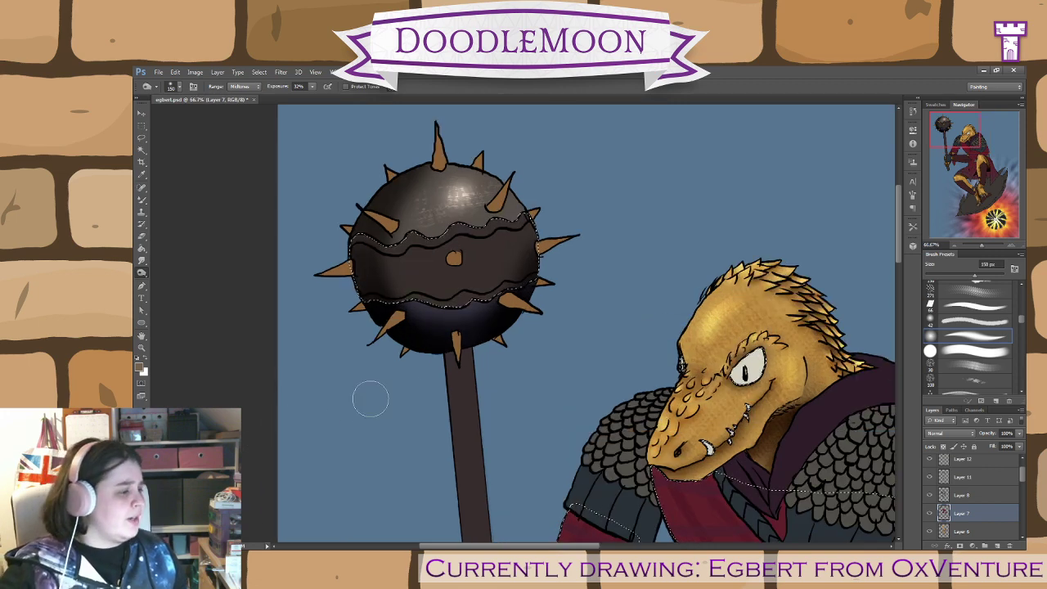
left_click_drag(481, 388, 529, 451)
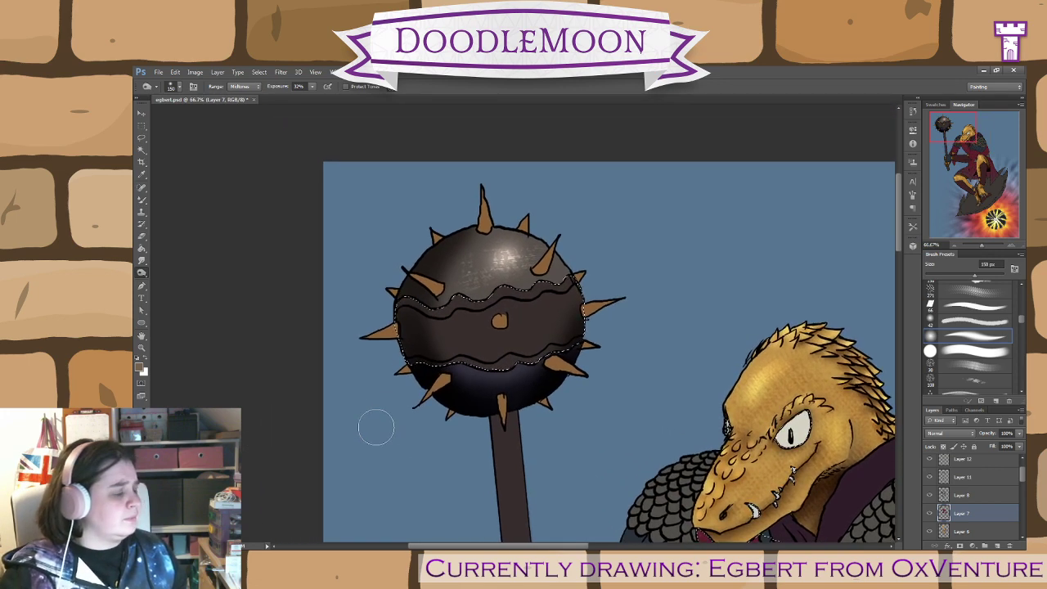
key("bracketleft")
key("bracketleft")
key("bracketleft")
key("bracketleft")
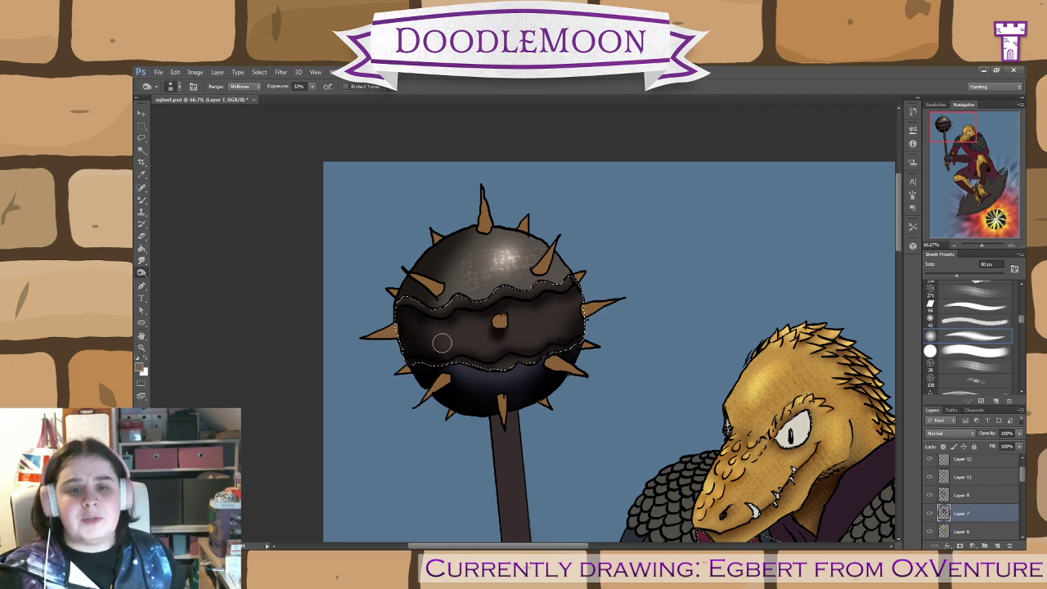
- Select the painted areas of Layer 6 and burn shadows beside the mace ball's spikes with the soft 80 px brush
left_click(141, 137)
left_click(886, 512)
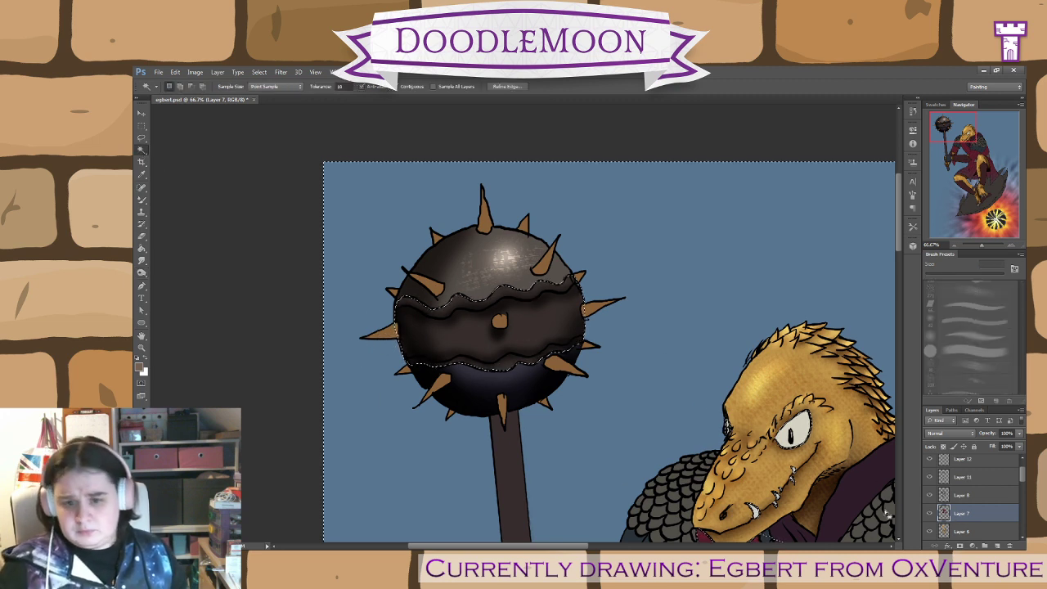
left_click(977, 531)
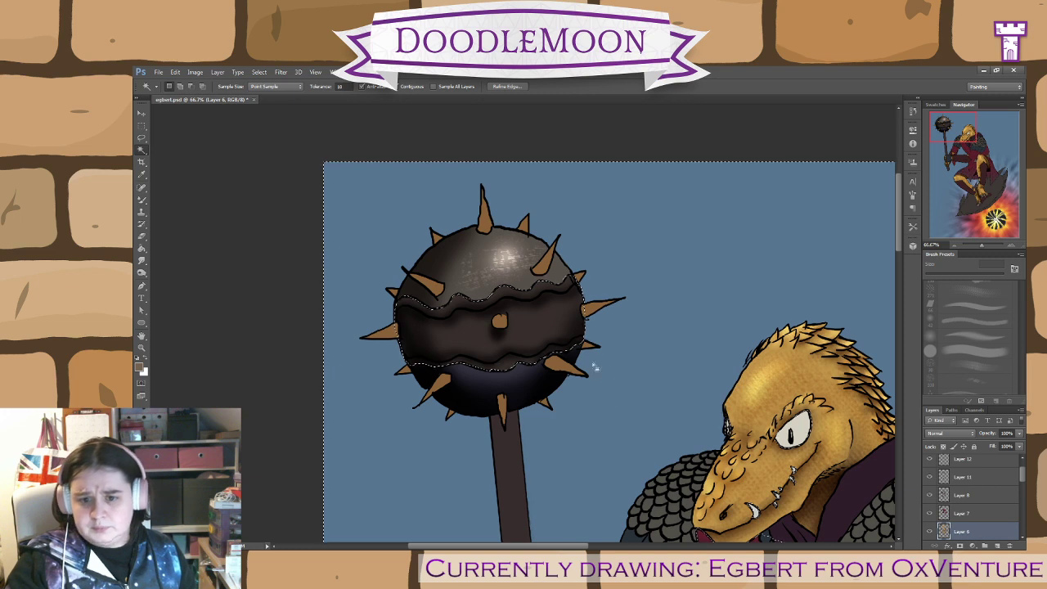
left_click(550, 395)
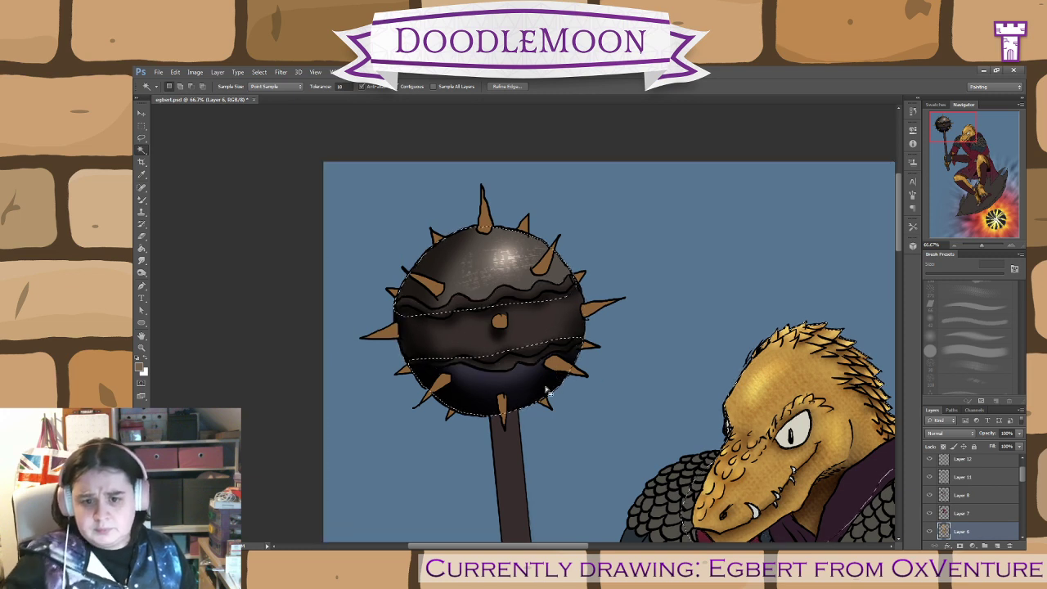
key("o")
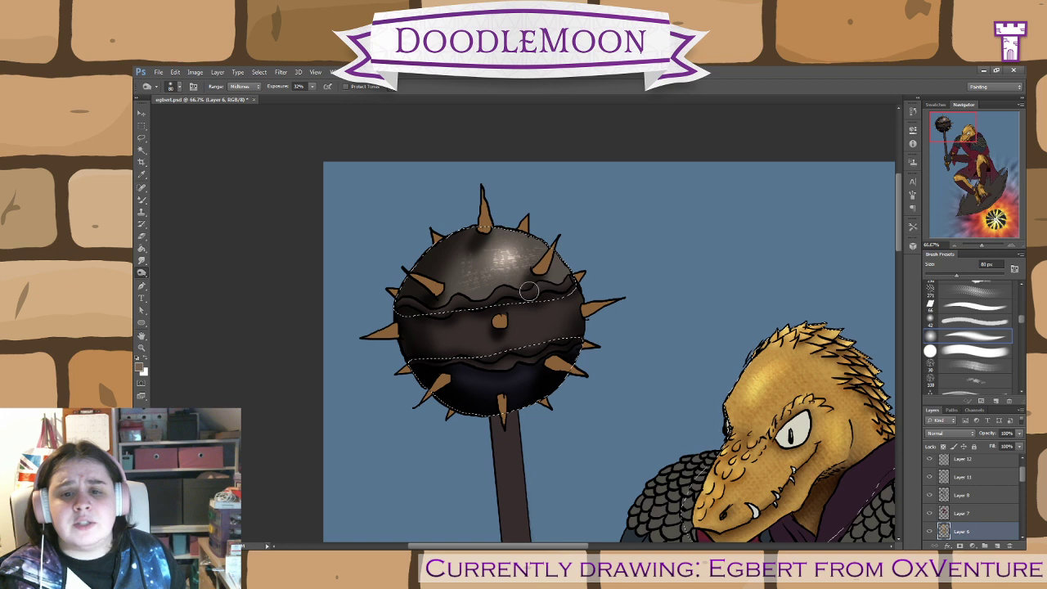
- Select Layer 7's painted areas again and dodge speckled texture onto the mace's middle band with the 250 px brush
left_click(973, 514)
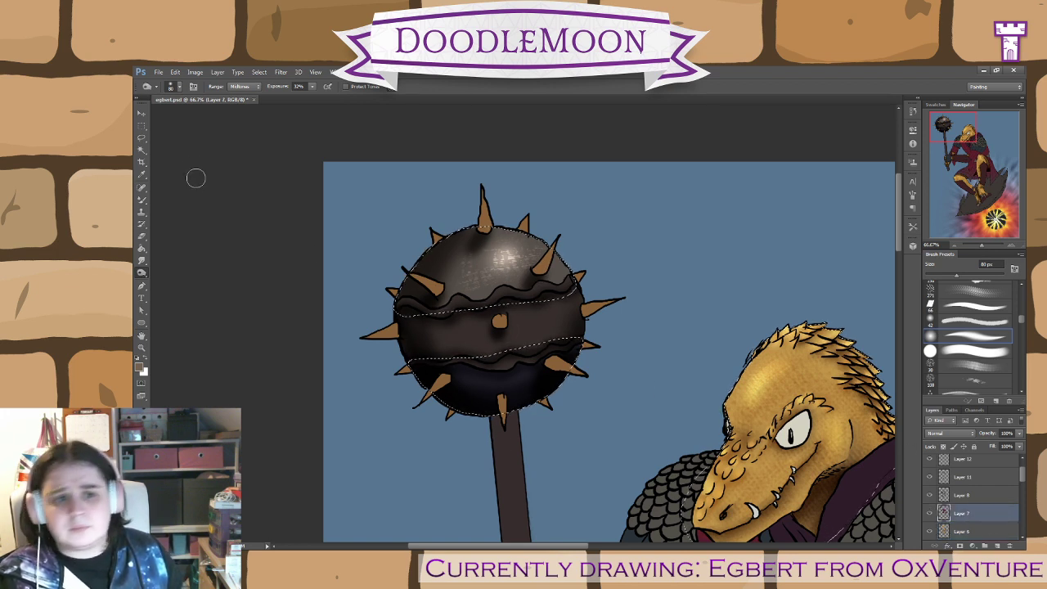
left_click(142, 151)
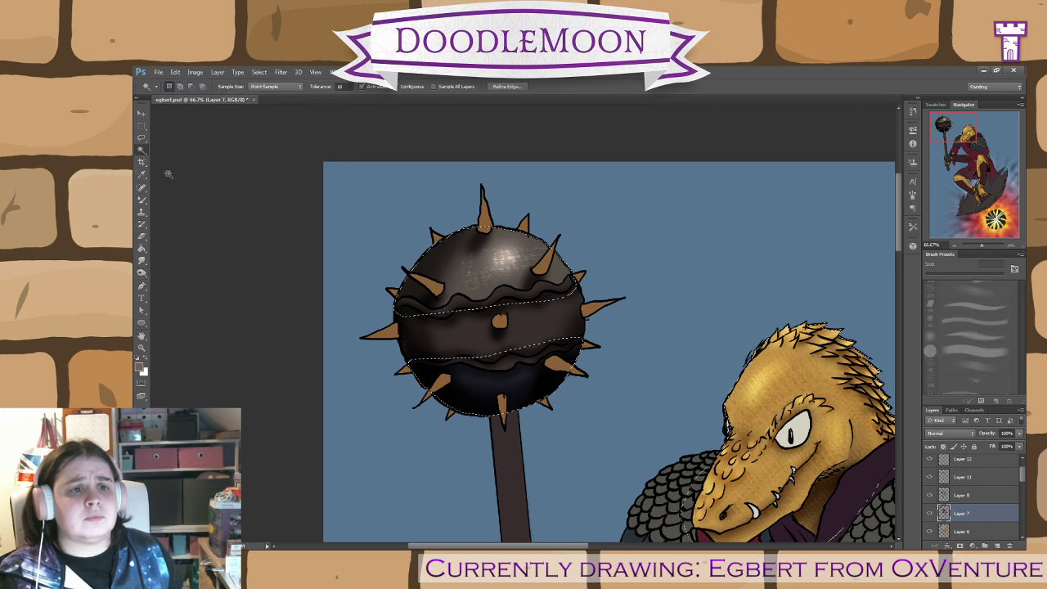
left_click(379, 273)
key("ctrl+shift+i")
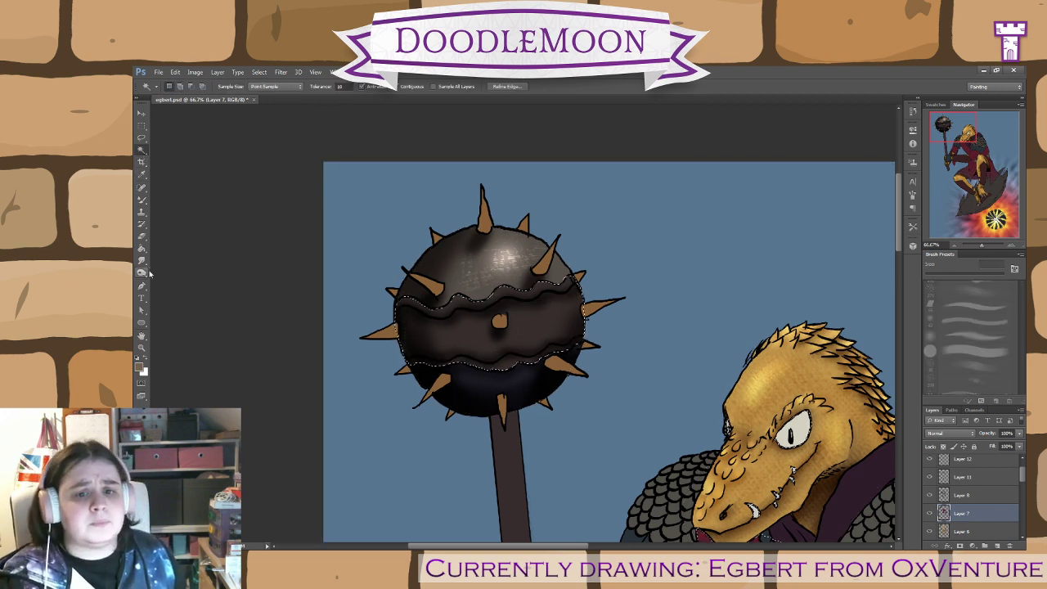
left_click(141, 273)
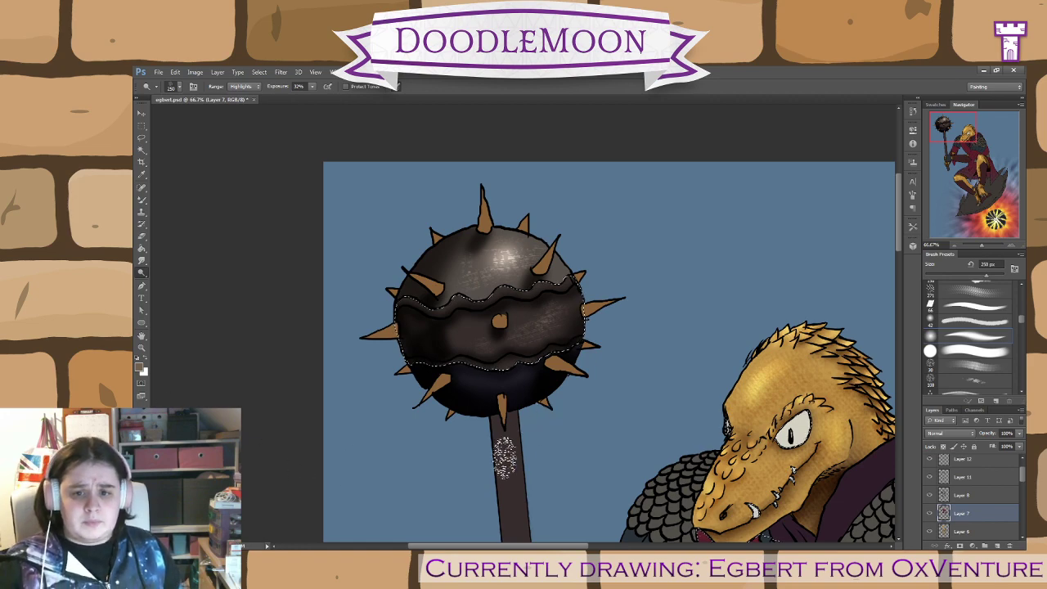
- Set up the Burn tool with a rough, broken-edged brush preset for shading the gloved hand
left_click_drag(571, 466, 382, 207)
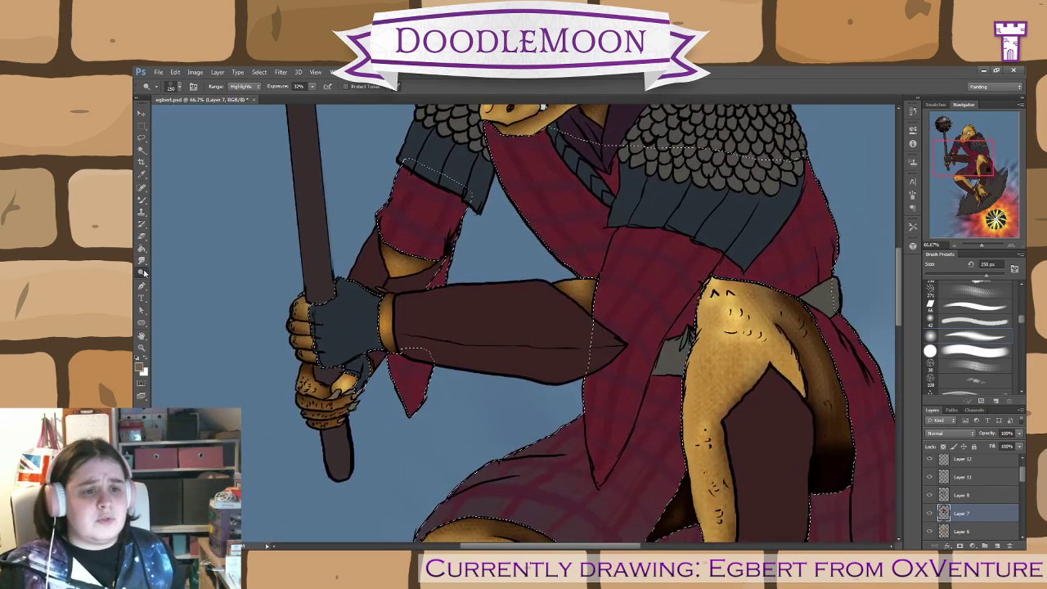
left_click(170, 286)
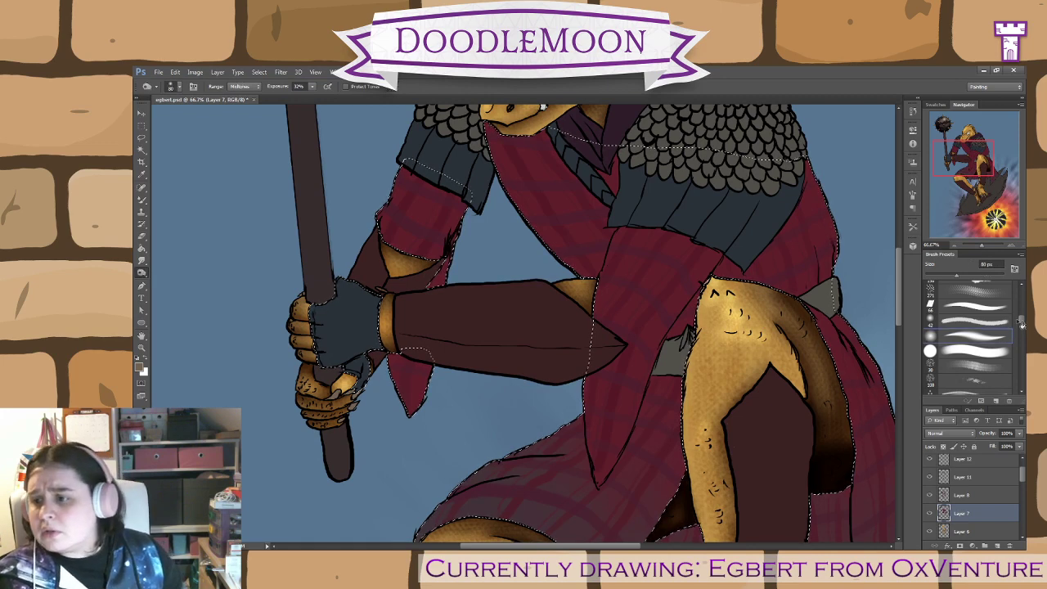
left_click_drag(1022, 320, 1023, 326)
scroll(1022, 327, "down", 5)
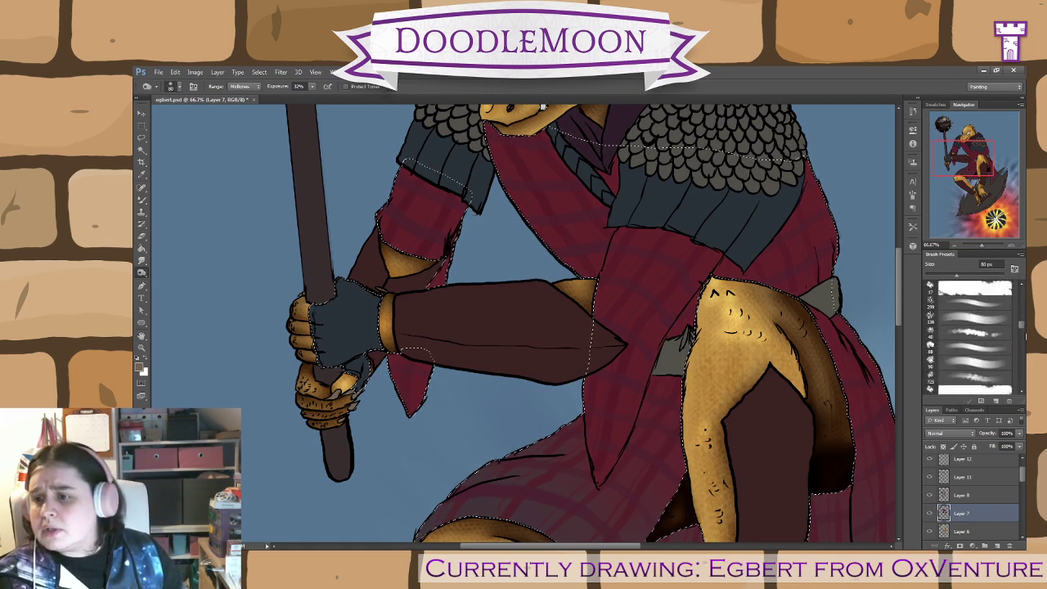
left_click(986, 334)
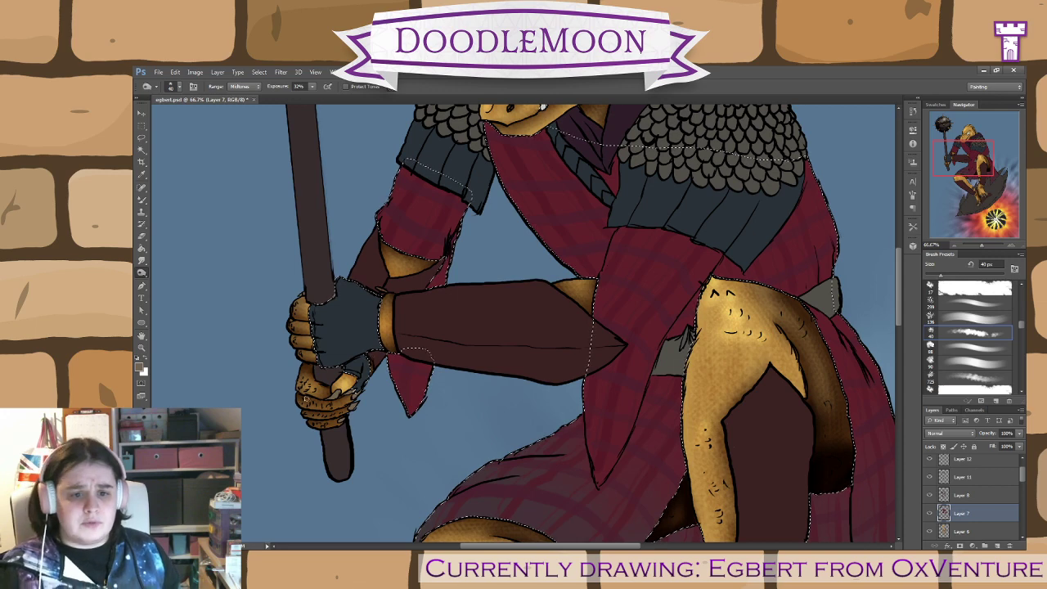
- Burn rough shadows onto the glove's thumb, knuckles and wrist side, enlarging the brush to 50 px
key("ctrl+plus")
left_click_drag(463, 433, 592, 362)
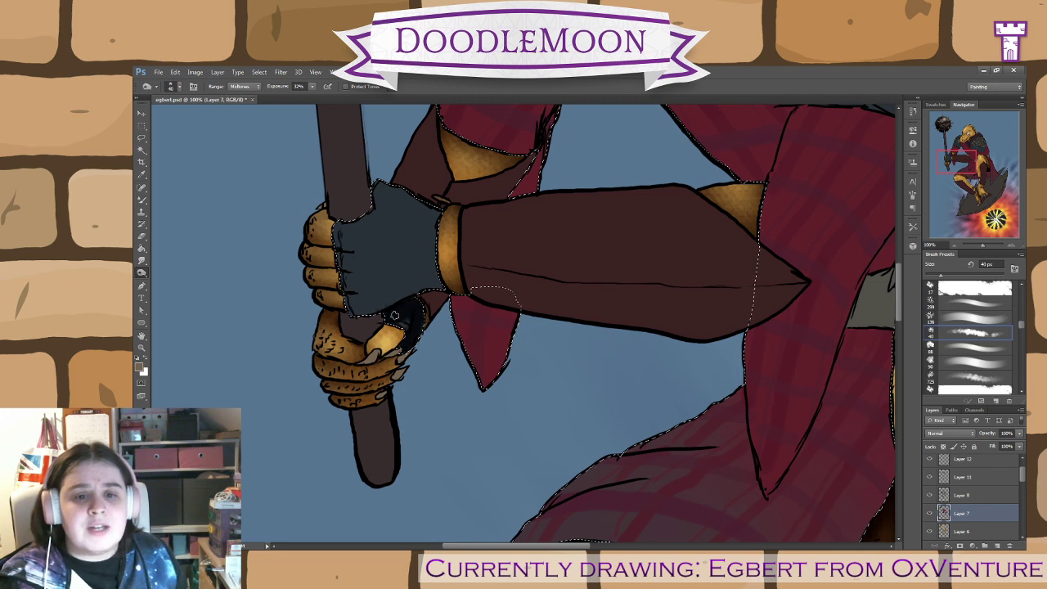
left_click_drag(501, 342, 600, 407)
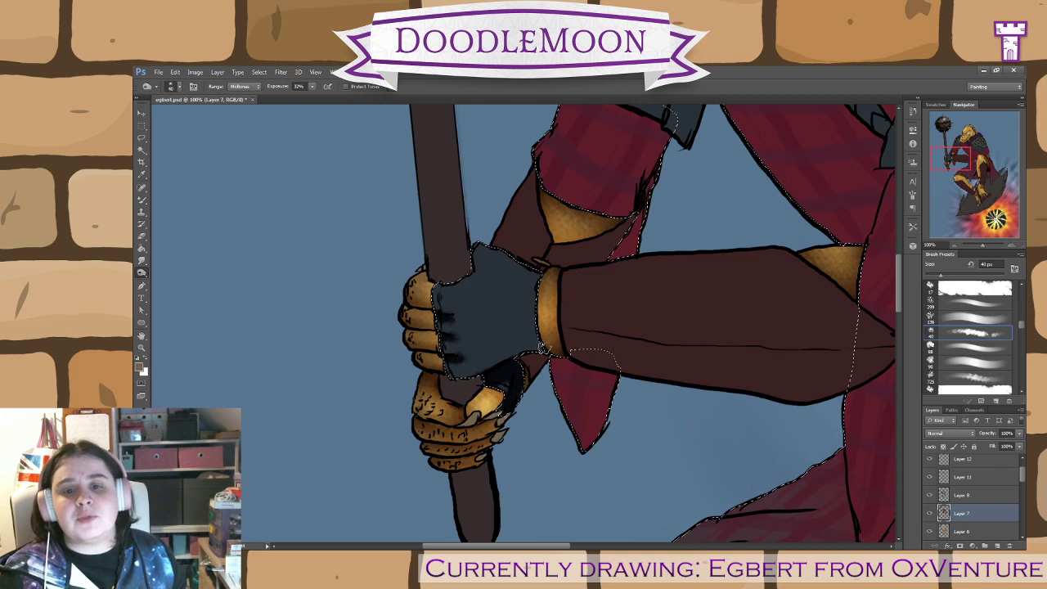
key("bracketright")
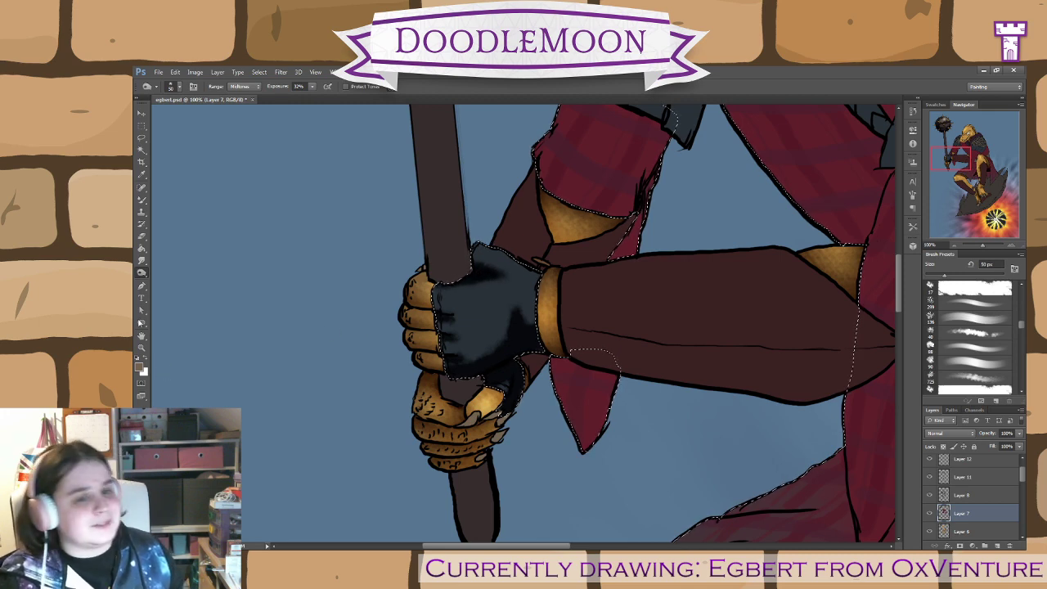
- Dodge highlights onto the back of the dark glove using the rough, broken-edged brush preset enlarged to 100 px
left_click(186, 278)
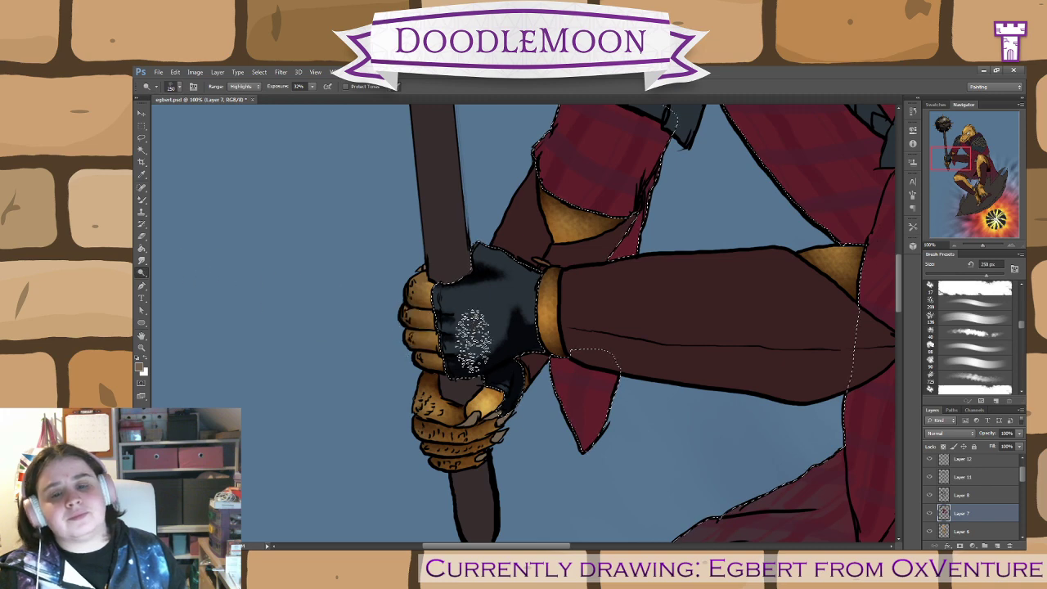
left_click(967, 335)
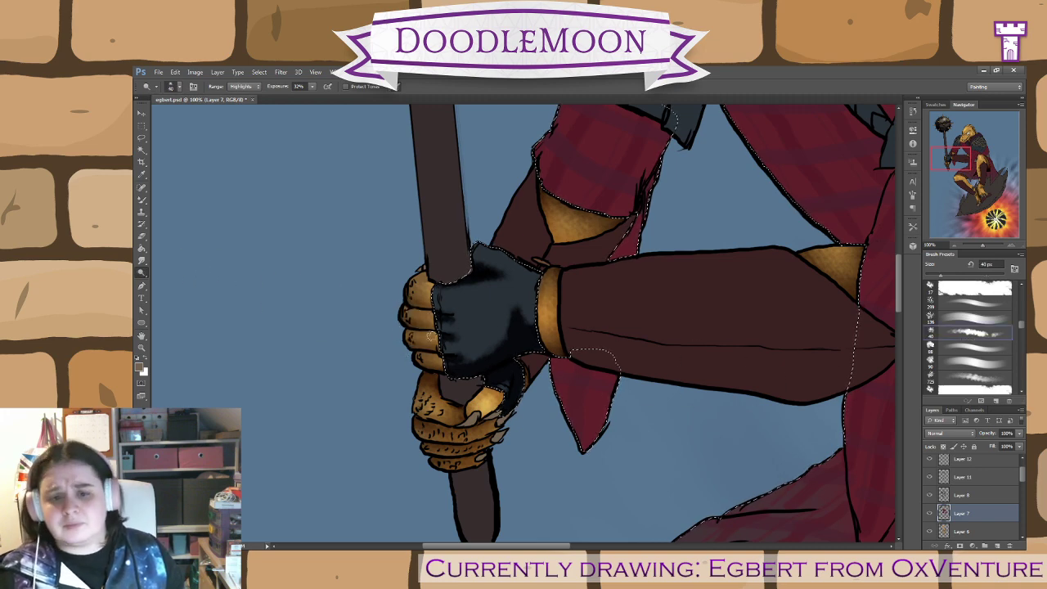
key("bracketright")
key("bracketright")
key("bracketright")
key("bracketright")
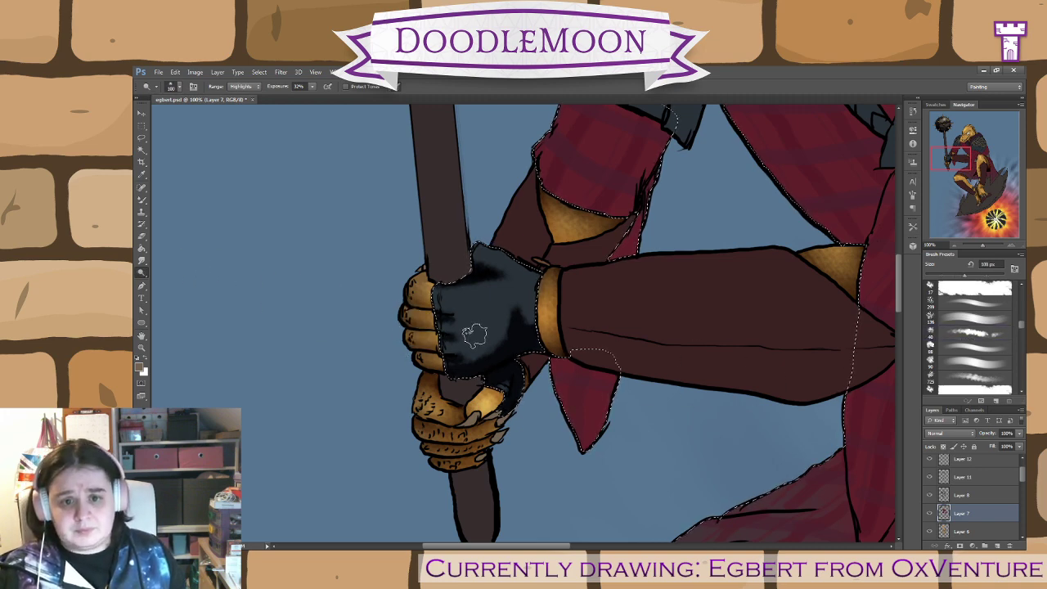
mouse_move(474, 292)
left_mouse_down()
mouse_move(477, 345)
mouse_move(472, 301)
mouse_move(451, 368)
mouse_move(483, 323)
mouse_move(484, 302)
mouse_move(472, 386)
mouse_move(521, 285)
mouse_move(500, 260)
left_mouse_up()
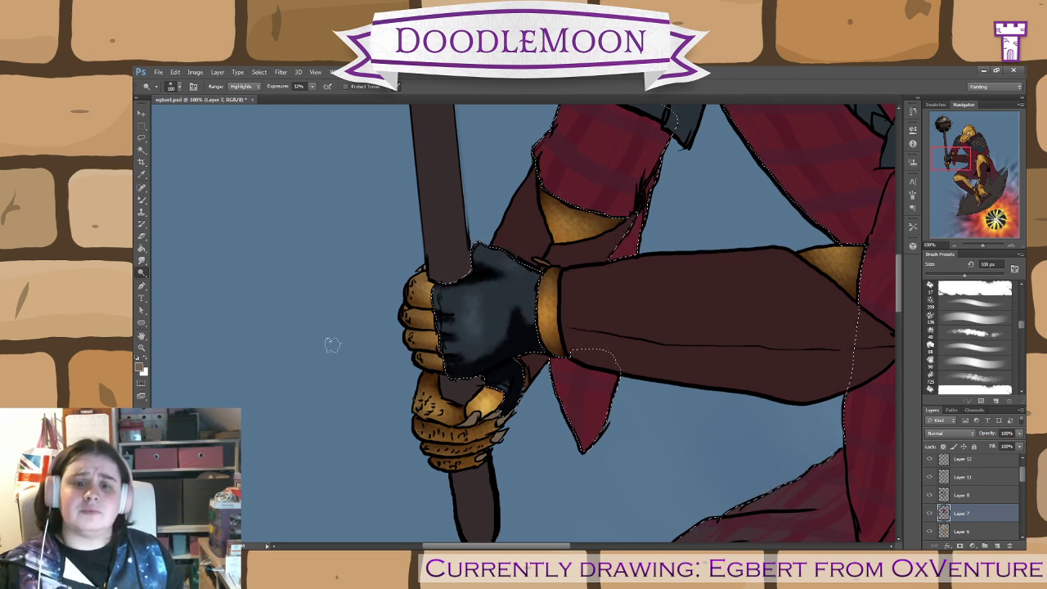
- Burn shadows onto the hanging red cloth tip and the far arm's sleeve with a rough brush at 70 px
left_click_drag(334, 303, 172, 385)
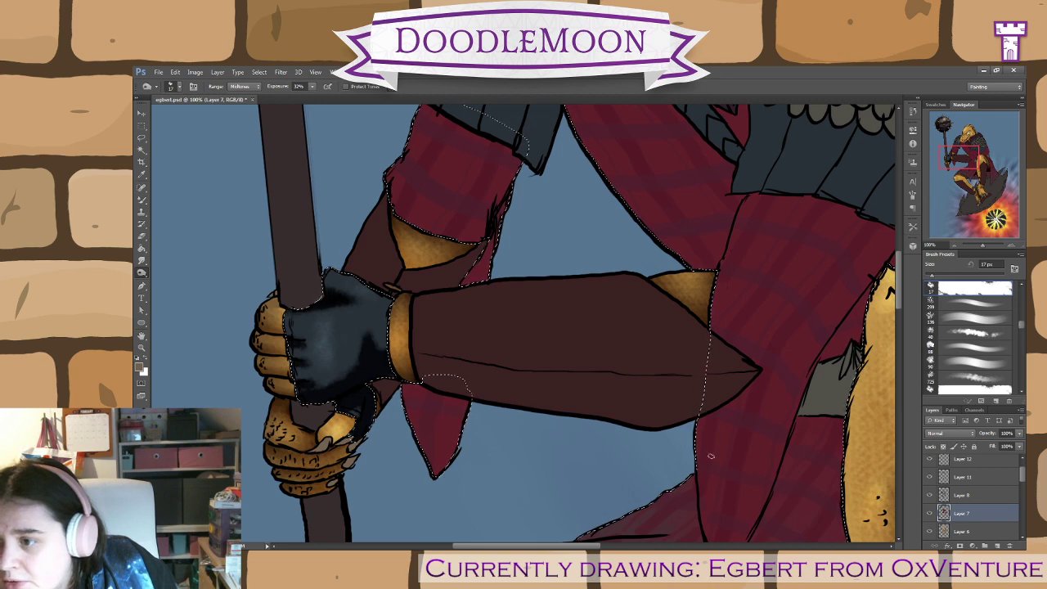
key("bracketright")
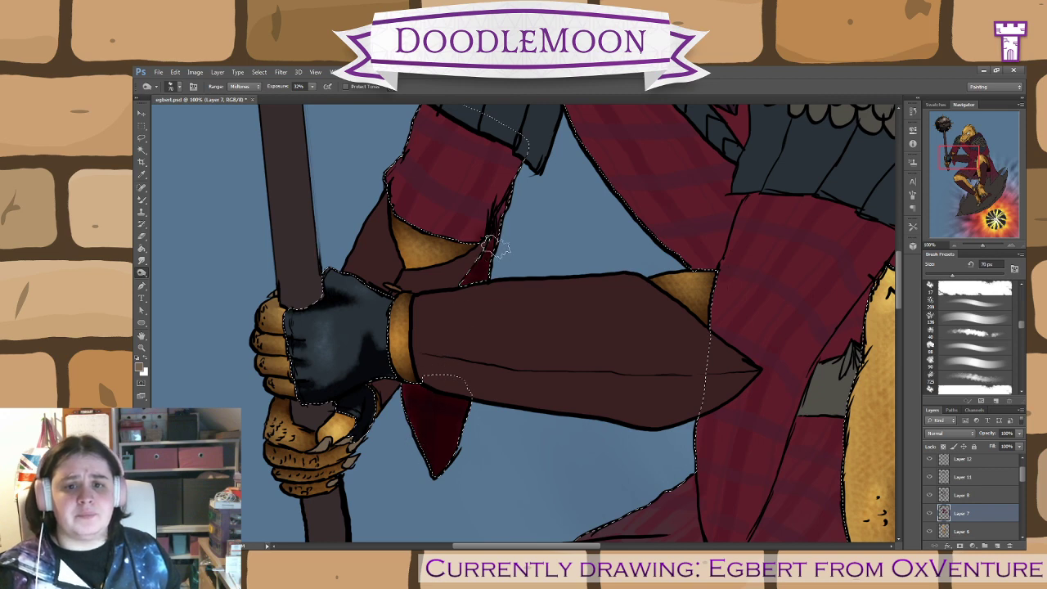
scroll(591, 283, "up", 3)
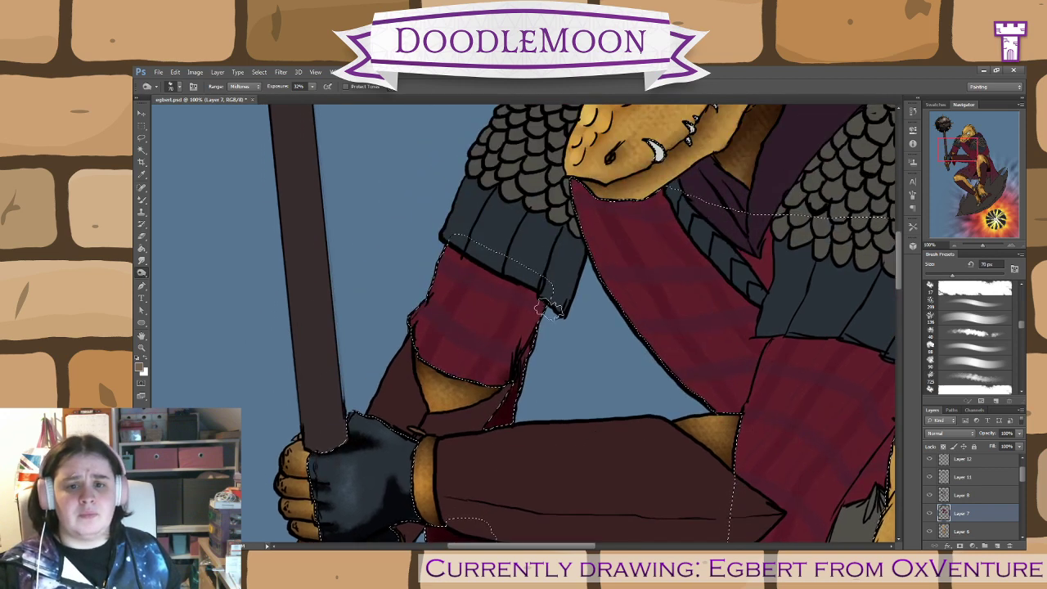
left_click_drag(419, 321, 413, 324)
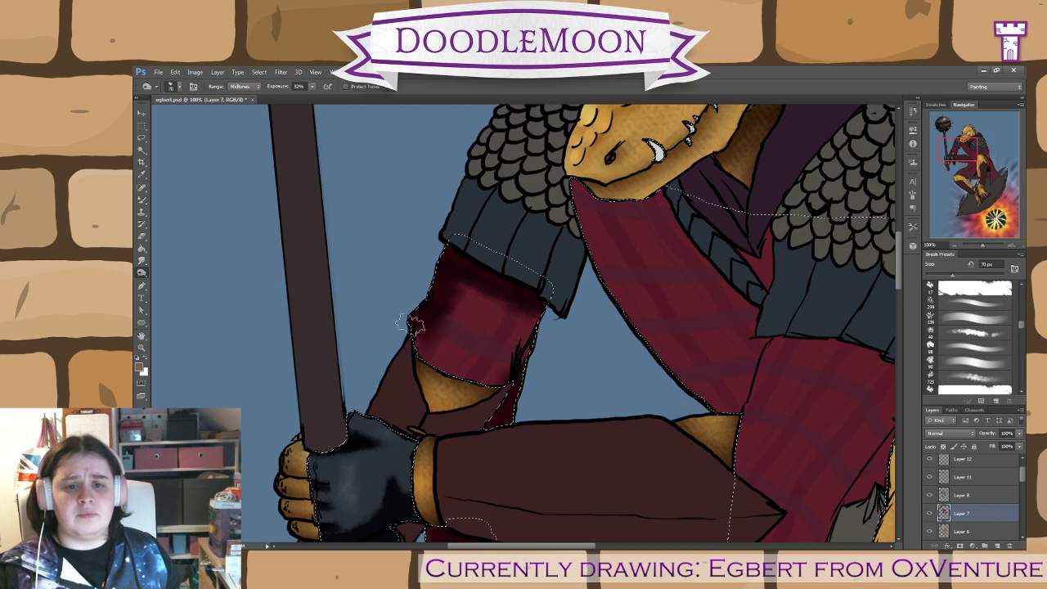
left_click_drag(554, 317, 519, 375)
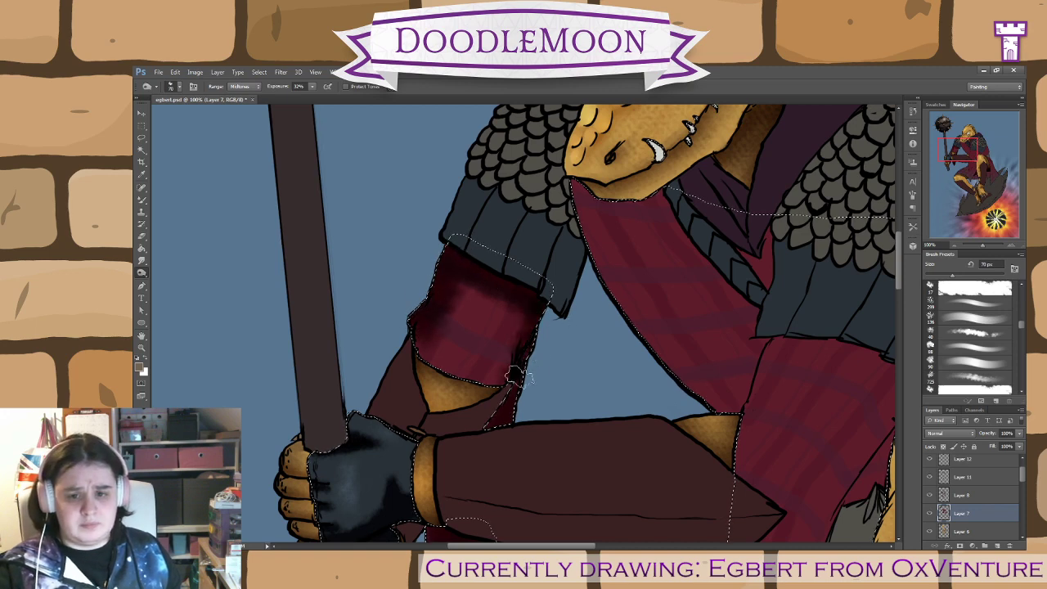
- Burn shadows onto the red chest cloth below the jaw, under the shoulder armour's point and beside the belt knot
left_click_drag(598, 346, 452, 378)
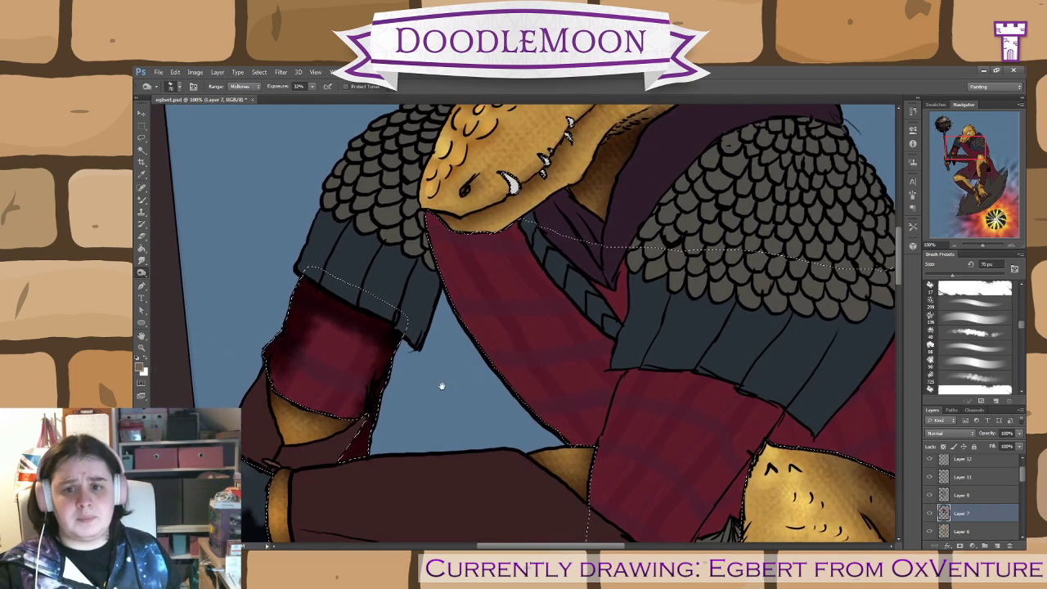
mouse_move(521, 257)
left_mouse_down()
mouse_move(544, 243)
mouse_move(516, 231)
mouse_move(470, 245)
mouse_move(440, 216)
mouse_move(450, 296)
mouse_move(476, 359)
mouse_move(568, 438)
mouse_move(520, 390)
mouse_move(464, 297)
mouse_move(539, 413)
mouse_move(501, 360)
mouse_move(573, 439)
mouse_move(612, 381)
mouse_move(589, 436)
mouse_move(622, 357)
mouse_move(563, 420)
mouse_move(557, 411)
mouse_move(611, 417)
mouse_move(596, 414)
mouse_move(597, 438)
mouse_move(620, 368)
left_mouse_up()
mouse_move(620, 319)
left_mouse_down()
mouse_move(614, 278)
mouse_move(623, 302)
mouse_move(597, 282)
mouse_move(602, 326)
left_mouse_up()
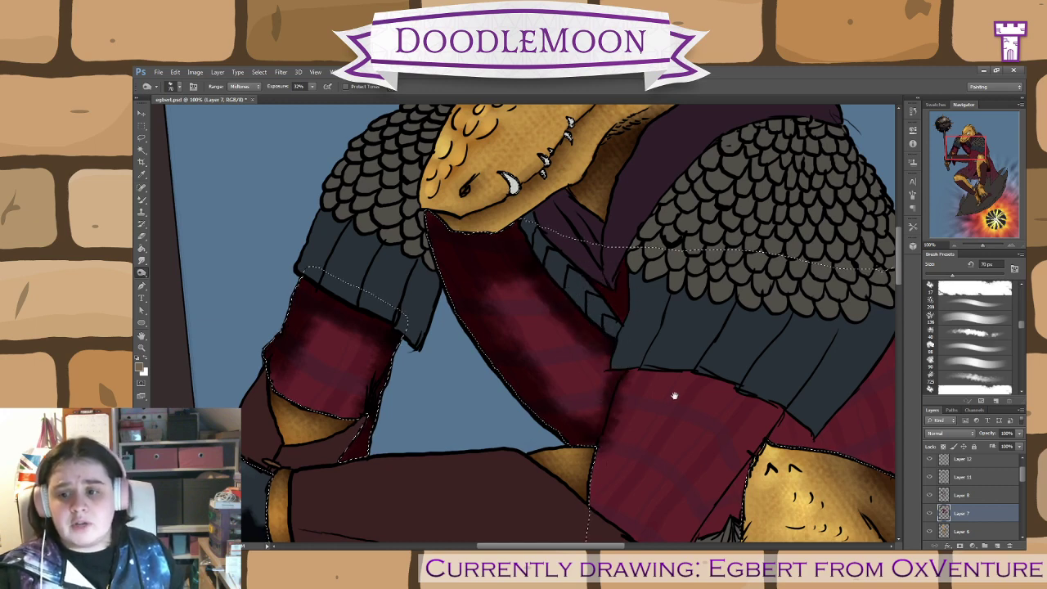
left_click_drag(674, 397, 444, 280)
left_click_drag(517, 313, 490, 342)
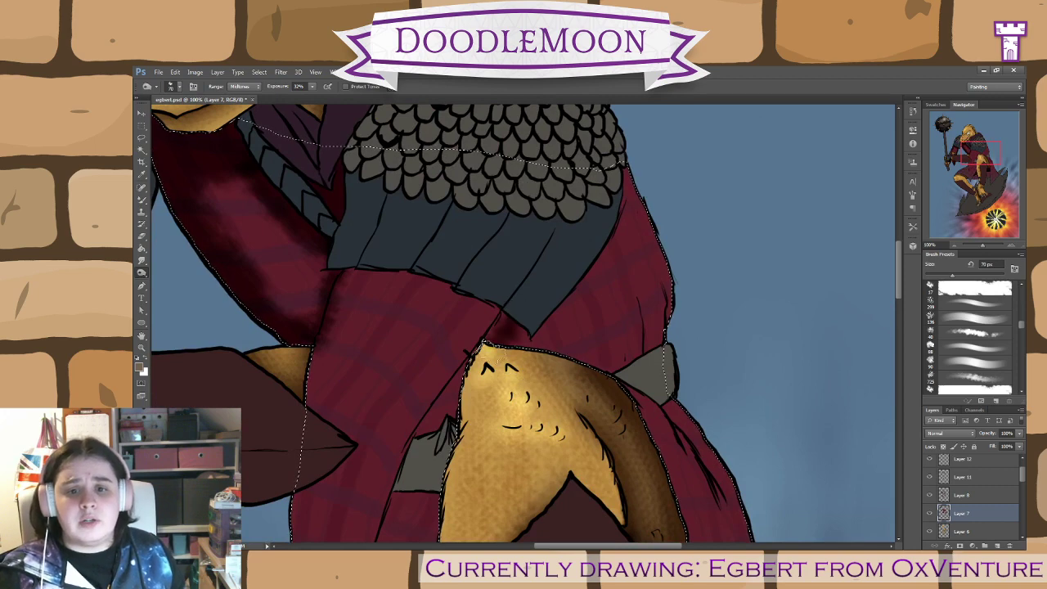
mouse_move(454, 398)
left_mouse_down()
mouse_move(456, 388)
mouse_move(429, 436)
left_mouse_up()
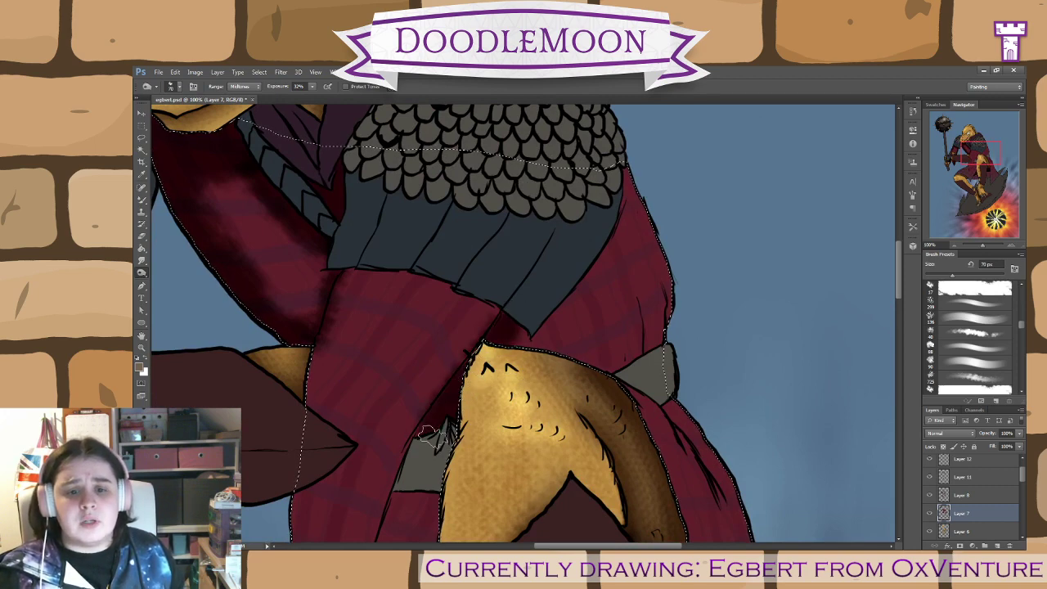
- Burn a shadow beside the near sleeve's hanging point and darken the two fold lines on the thigh cloth
left_click_drag(540, 436, 634, 237)
mouse_move(519, 315)
left_mouse_down()
mouse_move(494, 322)
mouse_move(497, 307)
mouse_move(444, 447)
mouse_move(470, 397)
left_mouse_up()
left_click_drag(350, 414, 428, 350)
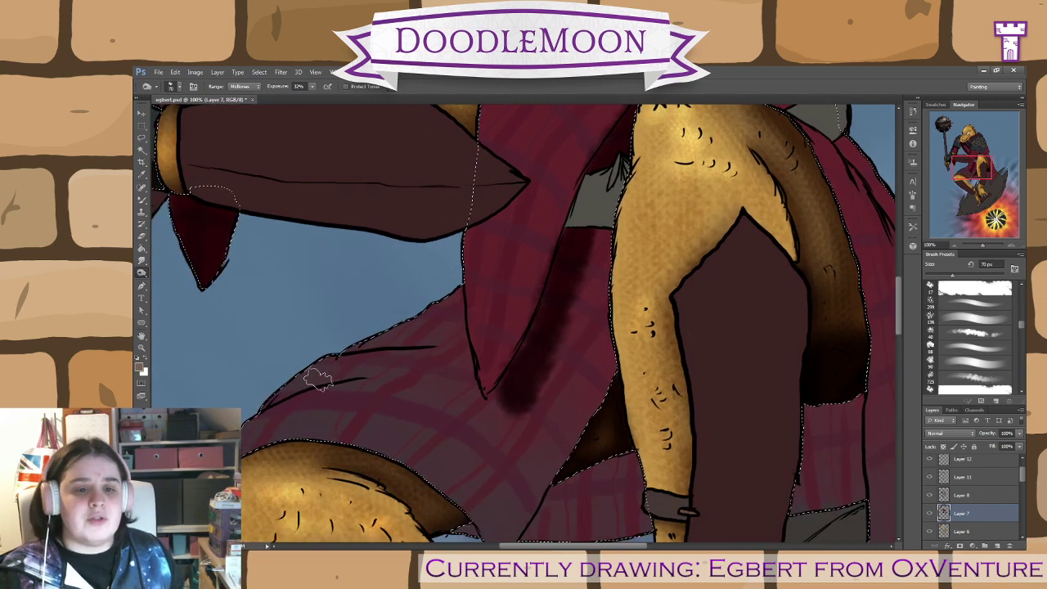
mouse_move(359, 375)
left_mouse_down()
mouse_move(260, 406)
mouse_move(365, 379)
mouse_move(330, 351)
mouse_move(429, 344)
mouse_move(326, 352)
mouse_move(409, 323)
left_mouse_up()
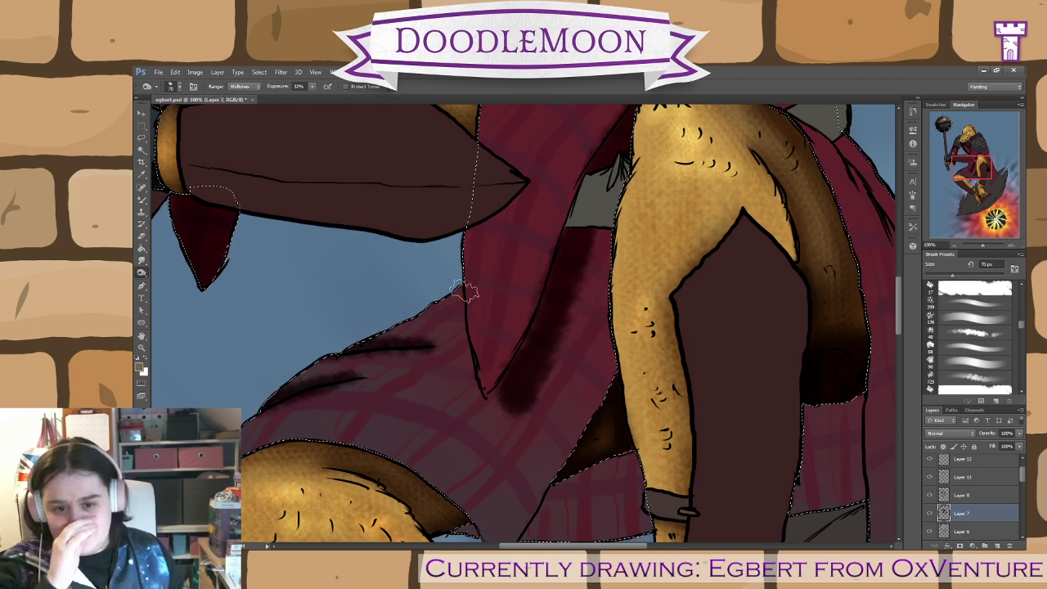
left_click_drag(630, 395, 716, 394)
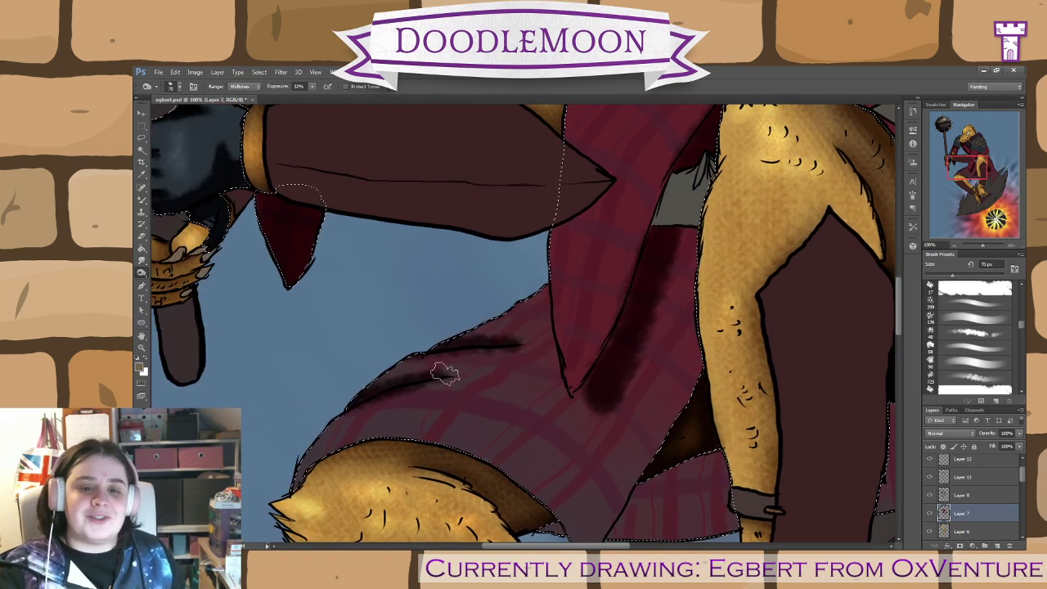
left_click_drag(444, 375, 493, 378)
left_click_drag(507, 337, 545, 343)
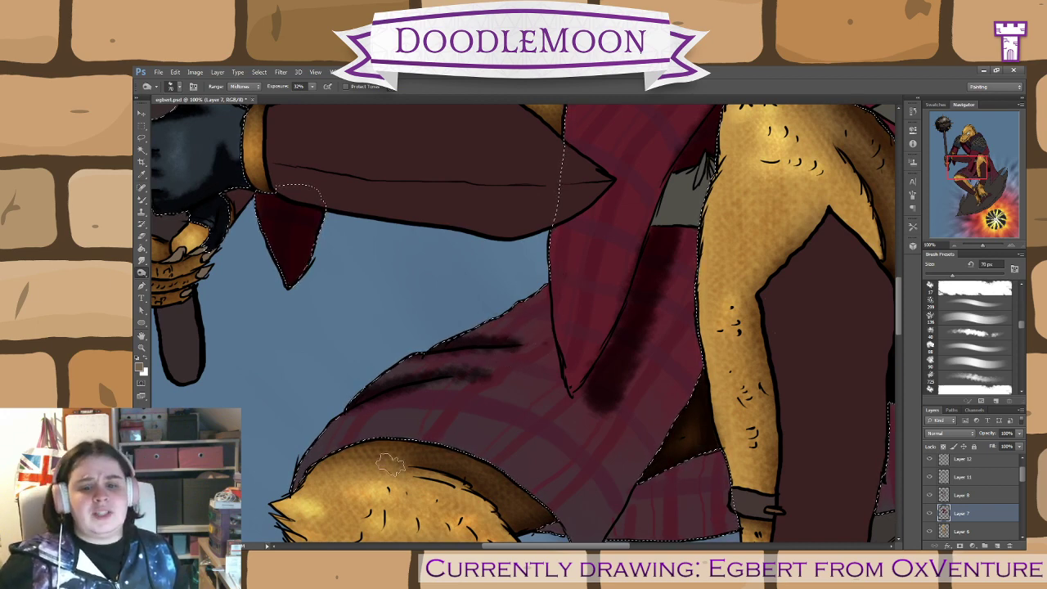
- Darken the inner plaid hem panels on both sides of the brown leg guard with the Burn tool
left_click_drag(665, 452, 551, 306)
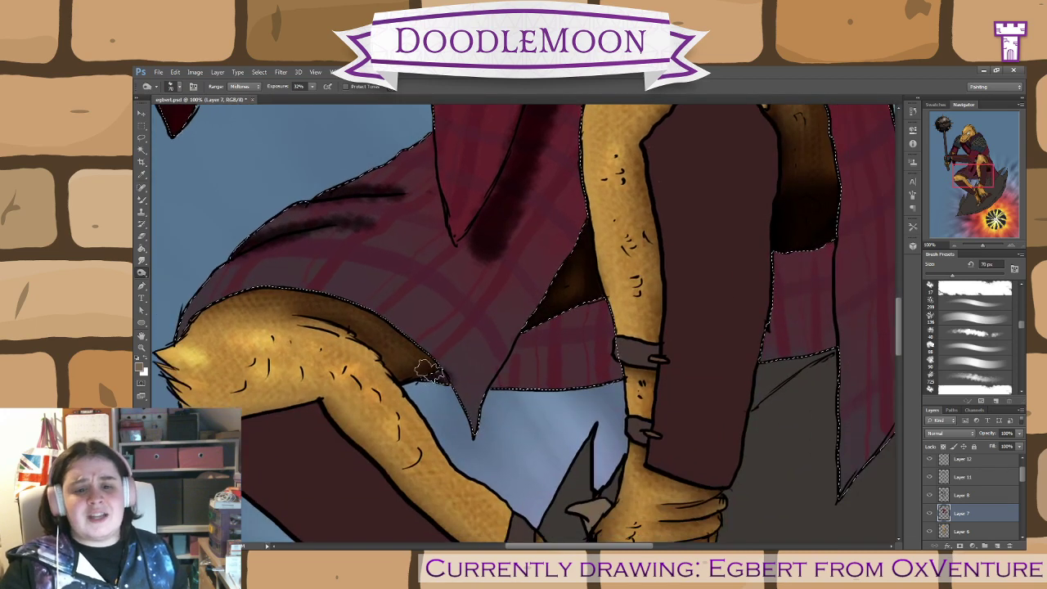
mouse_move(528, 374)
left_mouse_down()
mouse_move(540, 351)
mouse_move(512, 400)
mouse_move(538, 336)
mouse_move(522, 381)
mouse_move(546, 366)
mouse_move(568, 311)
mouse_move(572, 328)
mouse_move(588, 317)
mouse_move(623, 404)
left_mouse_up()
left_click_drag(696, 344, 470, 437)
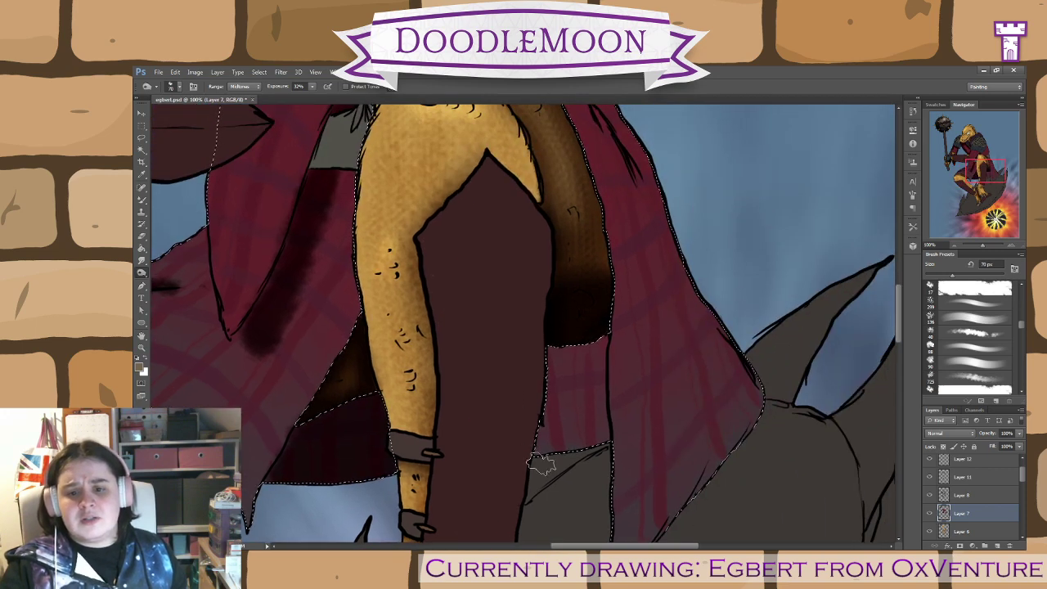
mouse_move(542, 463)
left_mouse_down()
mouse_move(554, 331)
mouse_move(573, 451)
mouse_move(577, 365)
mouse_move(589, 421)
left_mouse_up()
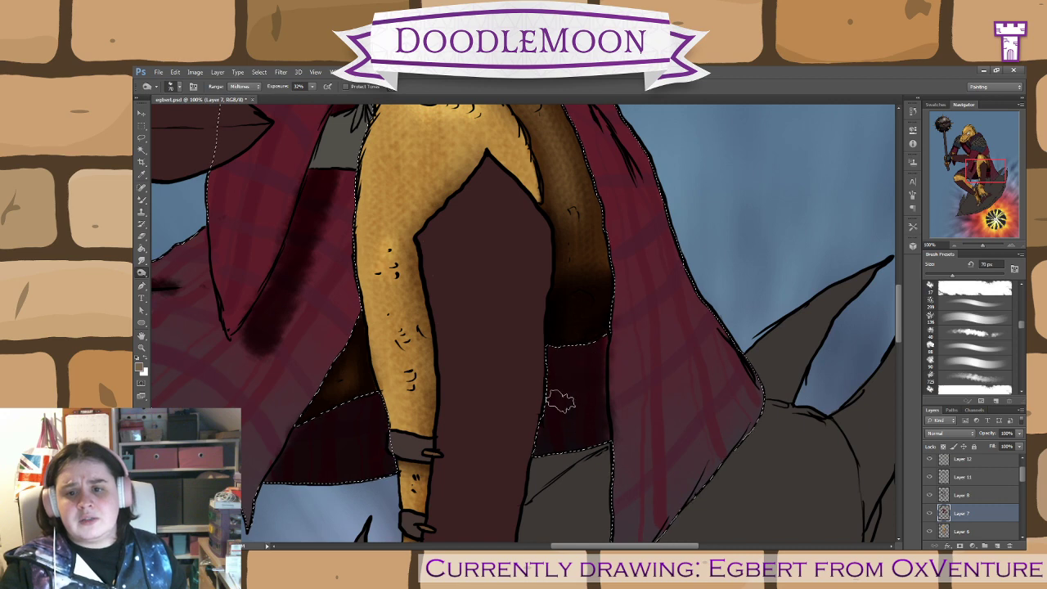
- Burn long fold shadows into the rear cloth below the belt, reducing the brush to 50 px
left_click_drag(563, 278, 431, 391)
key("bracketleft")
key("bracketleft")
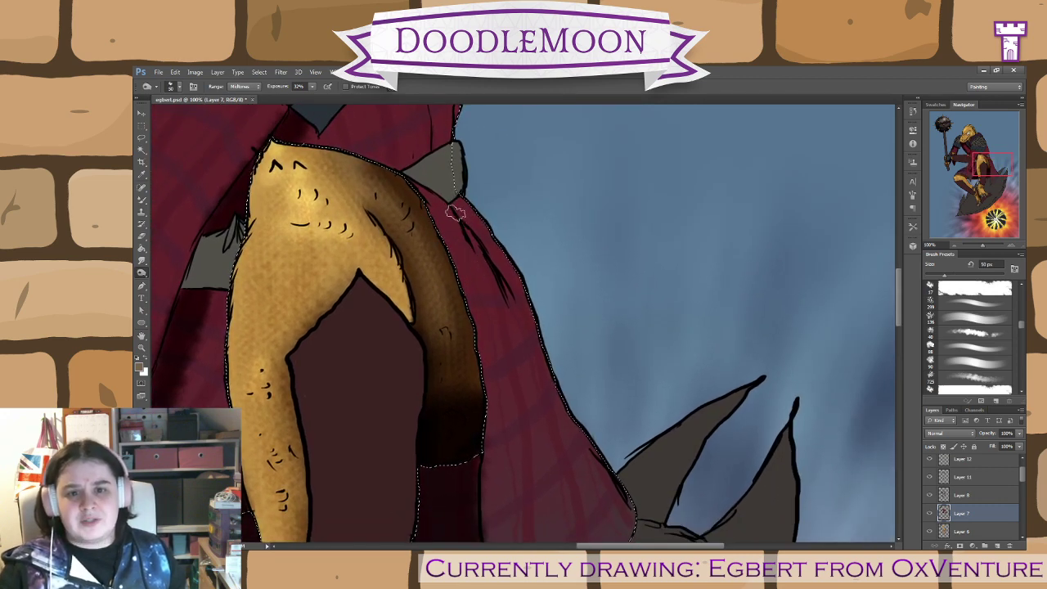
mouse_move(483, 249)
left_mouse_down()
mouse_move(513, 335)
mouse_move(530, 350)
mouse_move(489, 267)
left_mouse_up()
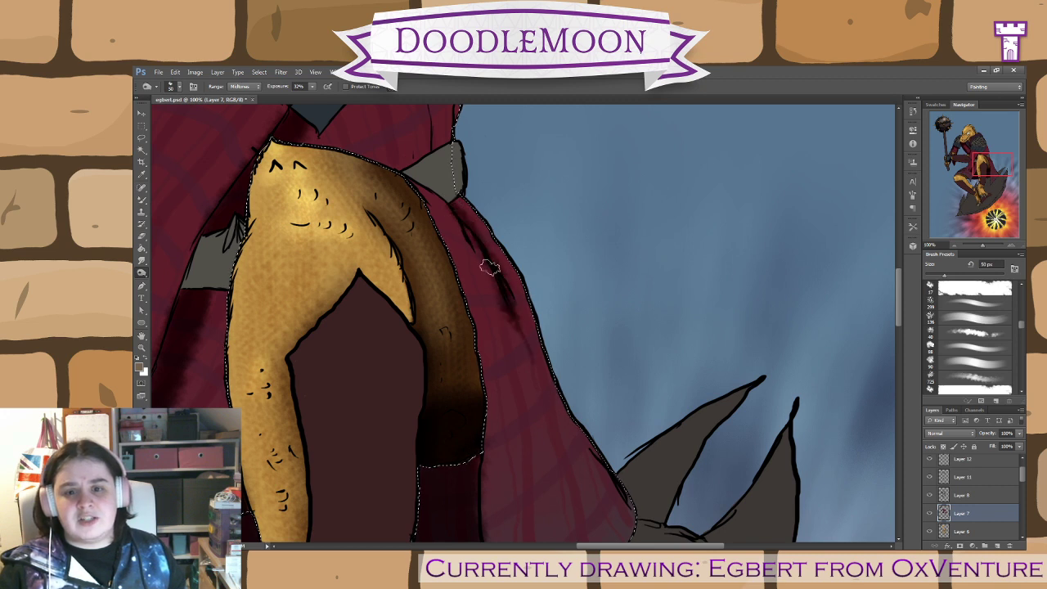
mouse_move(458, 220)
left_mouse_down()
mouse_move(482, 301)
mouse_move(536, 410)
left_mouse_up()
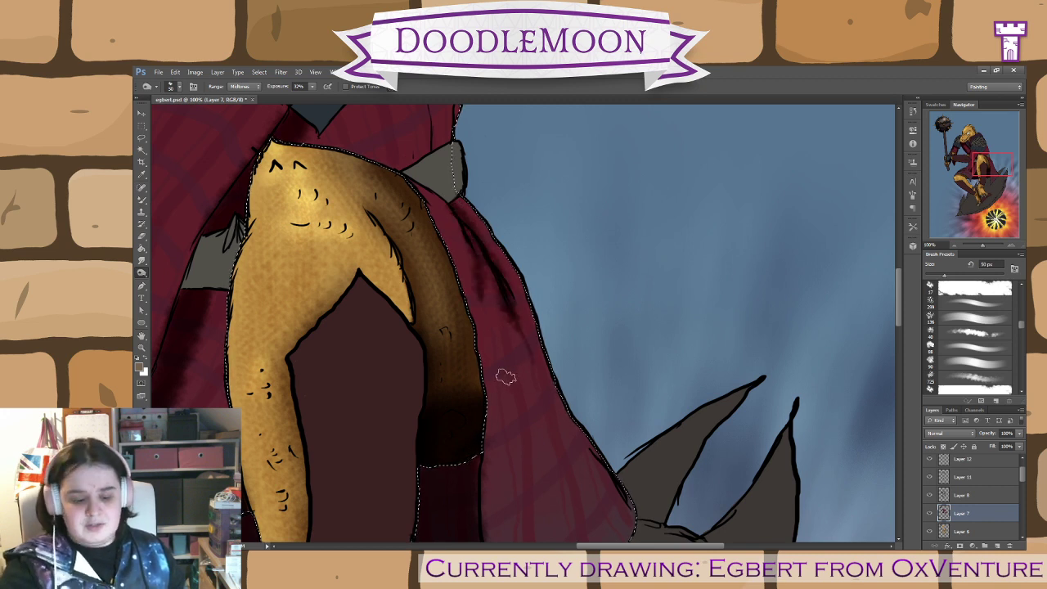
left_click_drag(482, 270, 512, 445)
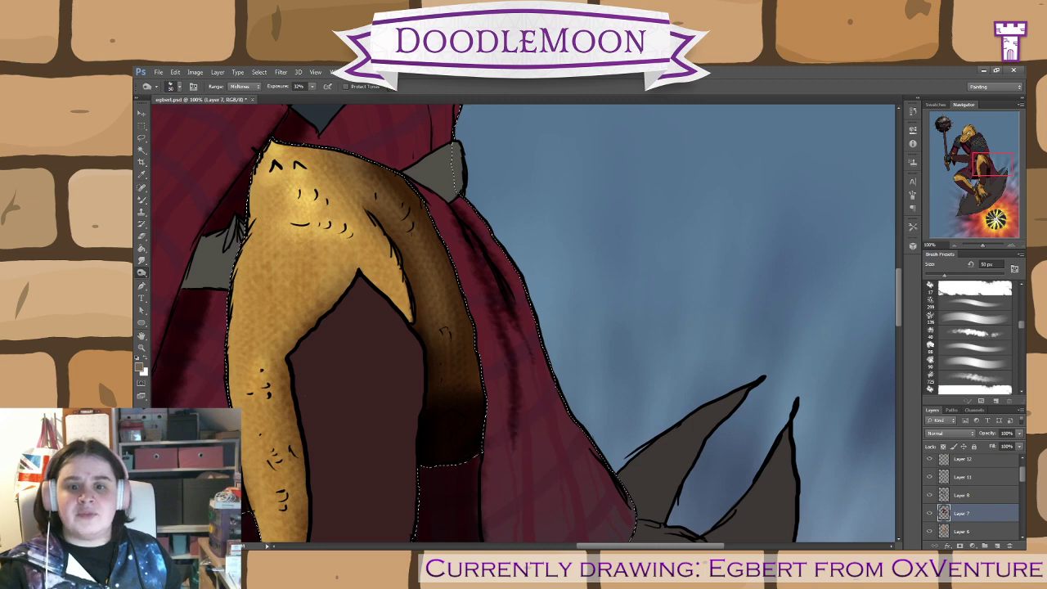
- Burn short fold shadows along the lower slanted edge of the rear cloth's pointed end
left_click_drag(615, 487, 519, 279)
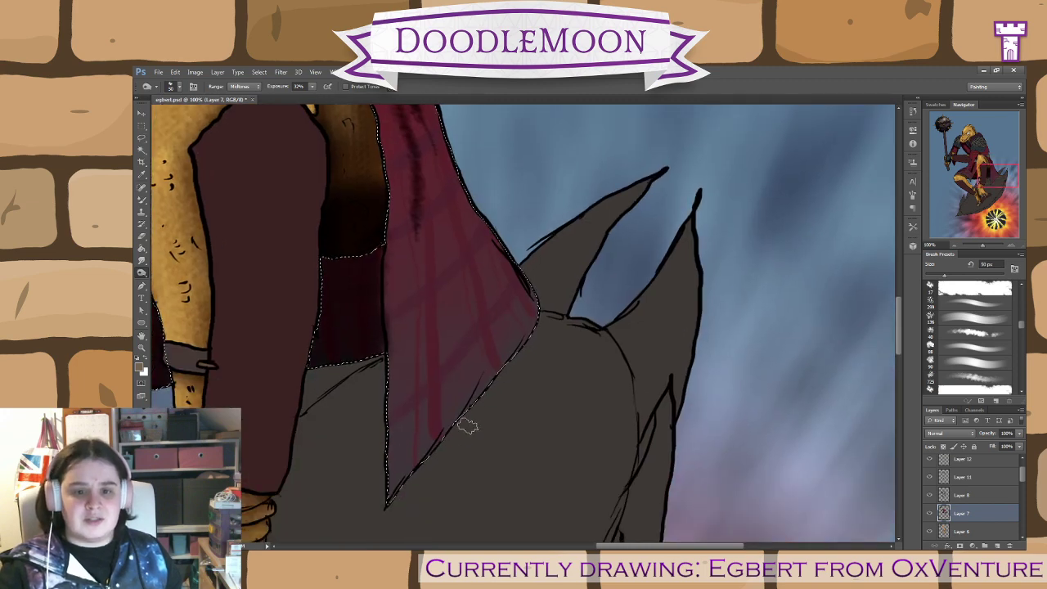
left_click_drag(531, 441, 602, 396)
left_click_drag(507, 398, 536, 292)
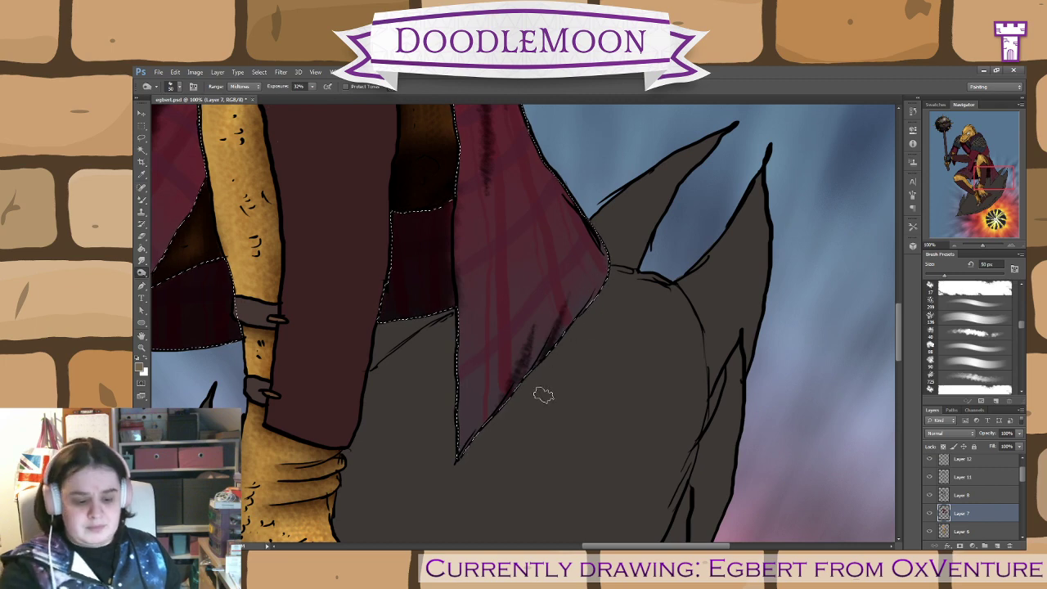
- Extend the thigh cloth's fold shadows towards the sleeve point and burn darker shading along its upper edge and front tip
left_click_drag(540, 381, 836, 463)
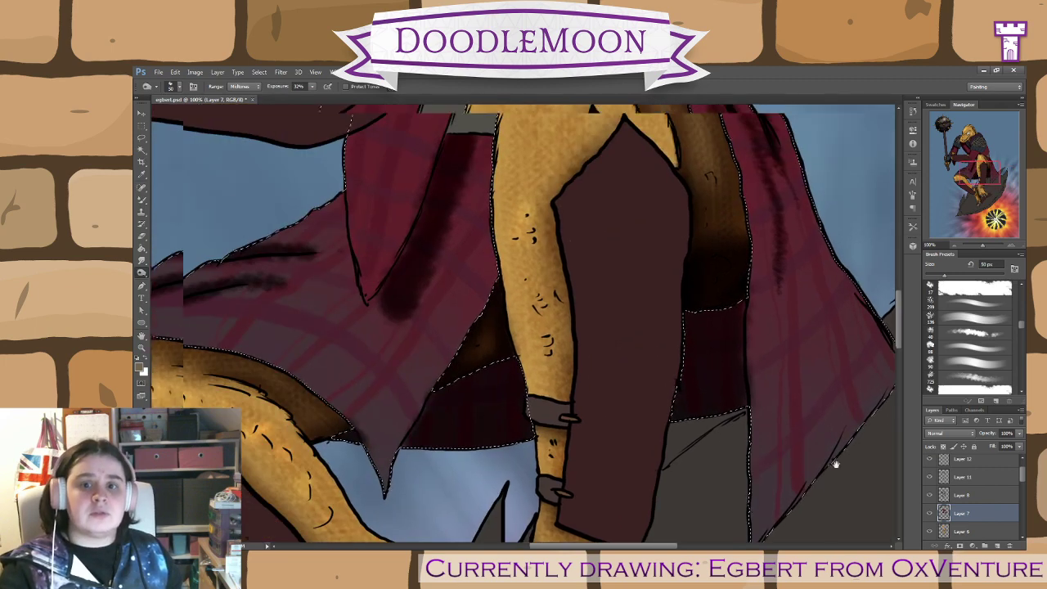
left_click_drag(612, 431, 722, 420)
left_click_drag(483, 423, 529, 478)
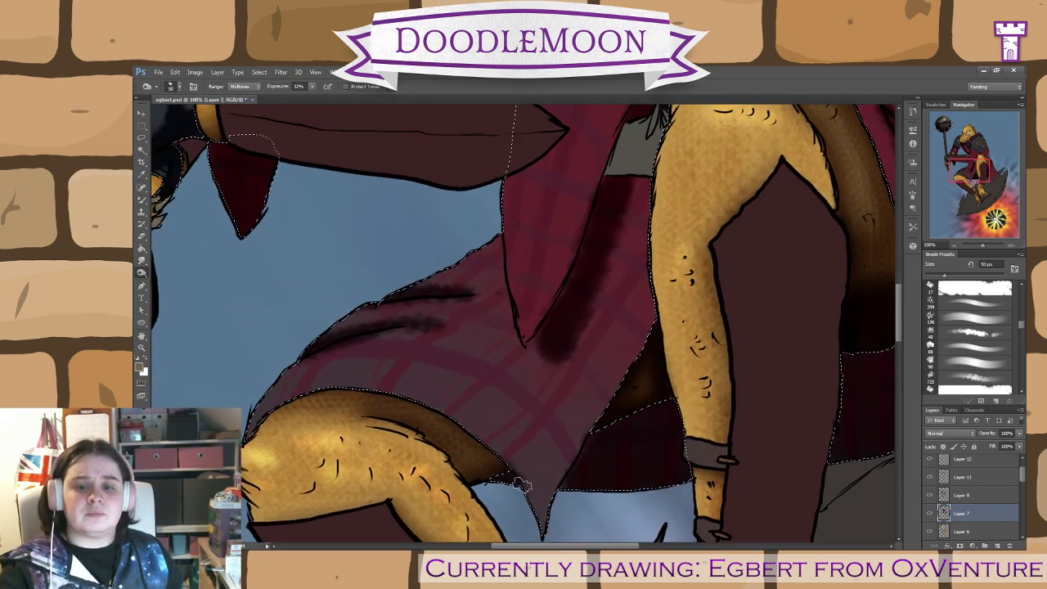
mouse_move(428, 335)
left_mouse_down()
mouse_move(531, 356)
mouse_move(458, 333)
mouse_move(535, 362)
left_mouse_up()
left_click_drag(451, 300, 496, 314)
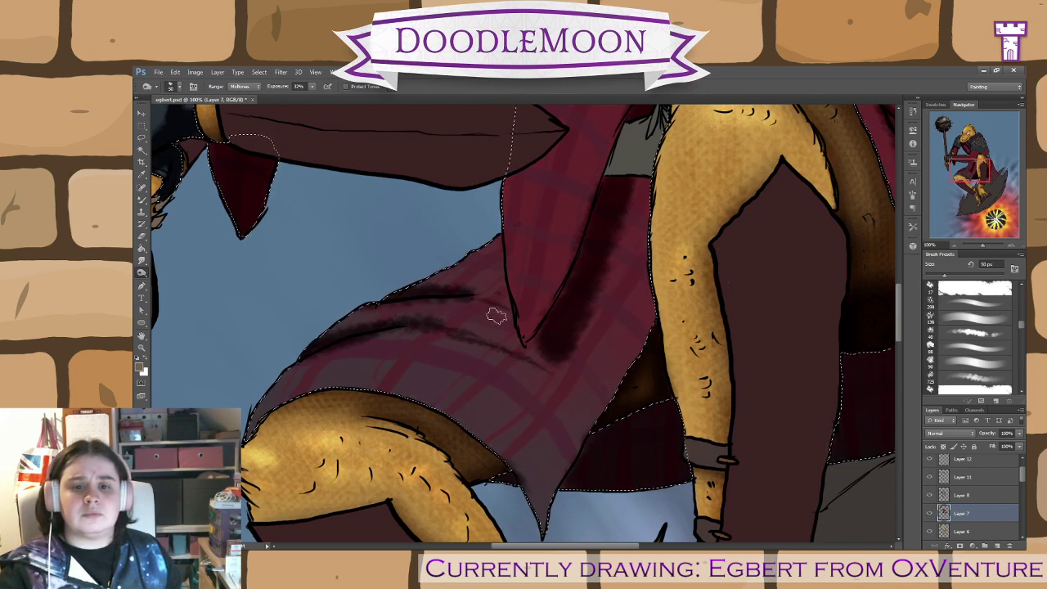
left_click_drag(505, 251, 450, 266)
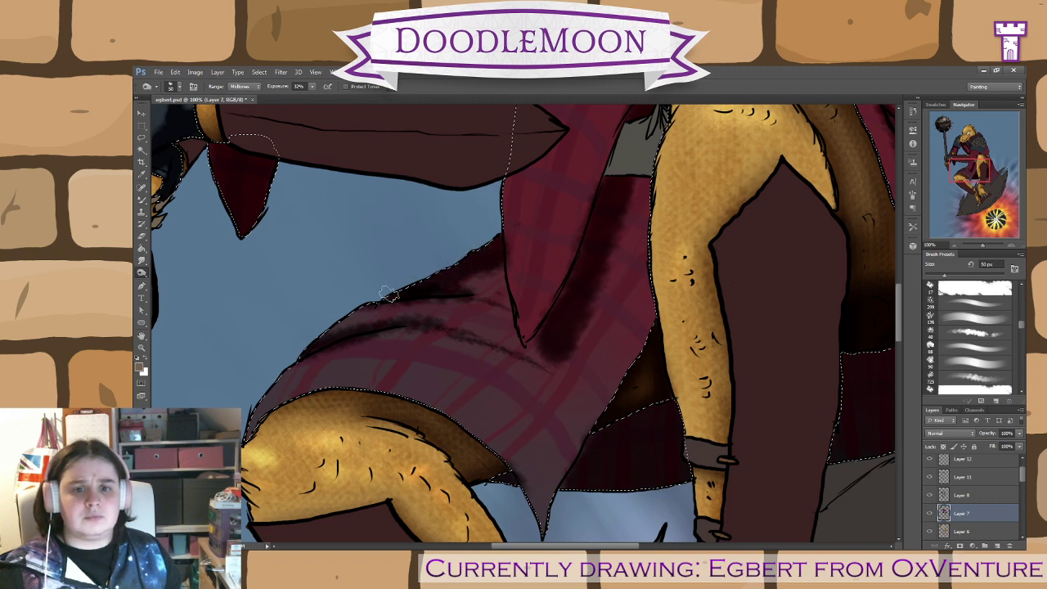
mouse_move(400, 300)
left_mouse_down()
mouse_move(346, 316)
mouse_move(260, 402)
left_mouse_up()
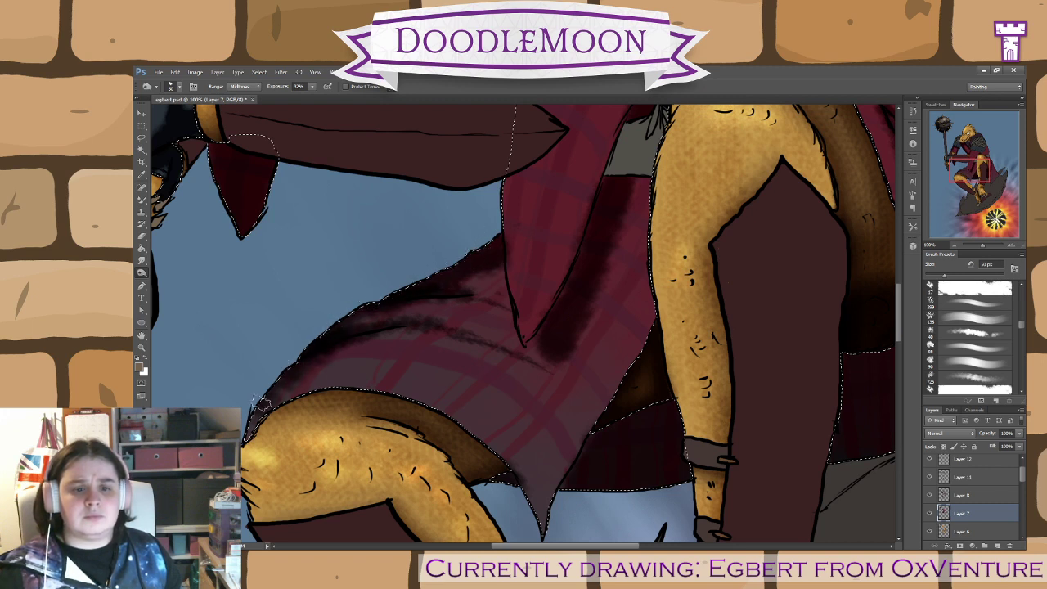
left_click_drag(358, 332, 398, 330)
key("space")
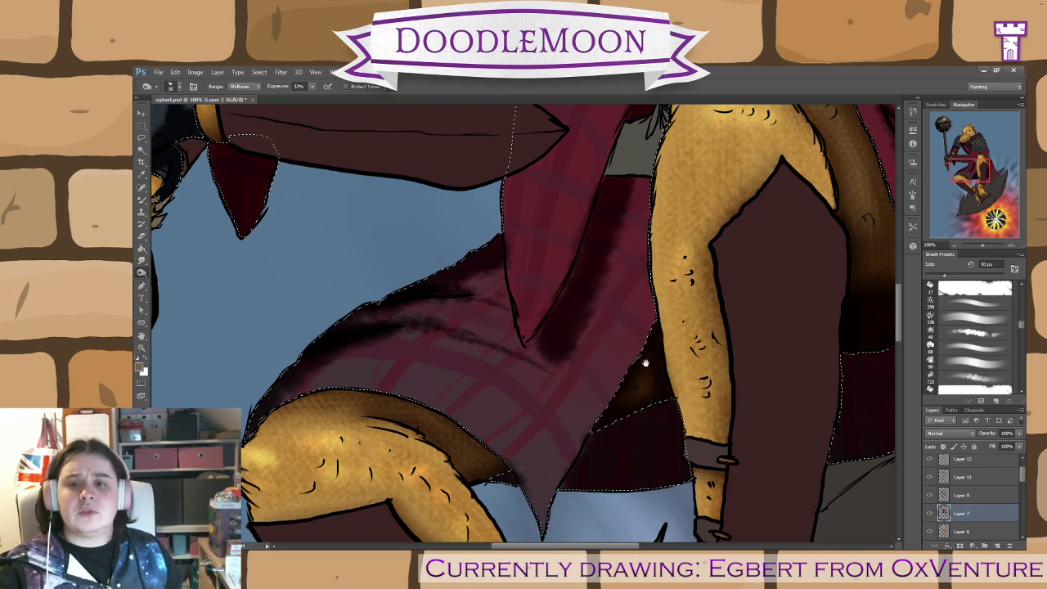
- Burn shadow streaks into the cloth below the belt and fold shadows onto the near sleeve around the bracer's point
left_click_drag(645, 365, 433, 516)
mouse_move(431, 329)
left_mouse_down()
mouse_move(423, 392)
mouse_move(437, 491)
mouse_move(413, 366)
mouse_move(418, 505)
left_mouse_up()
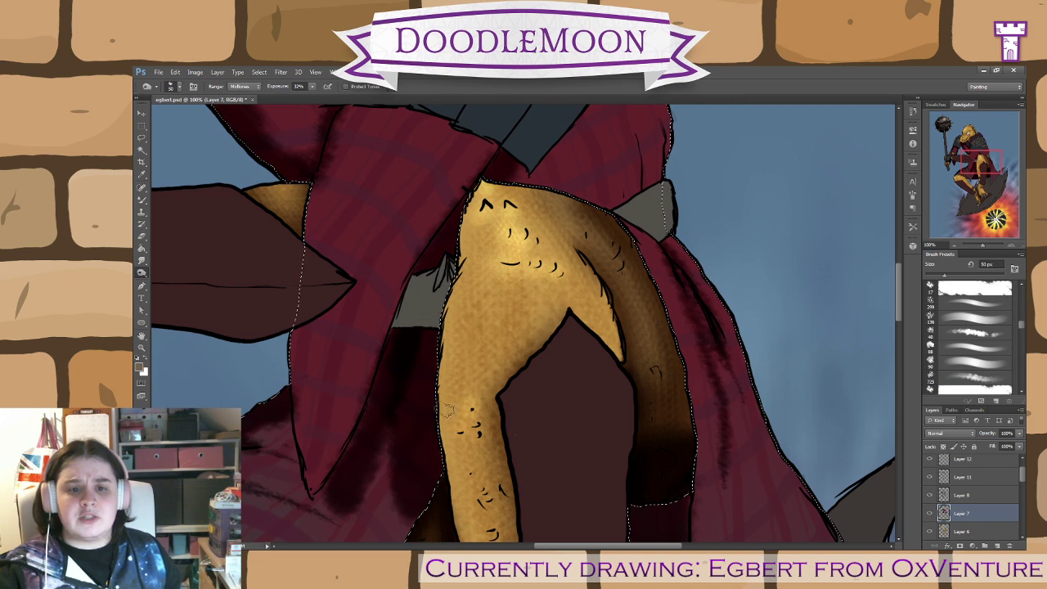
key("space")
left_click_drag(532, 338, 627, 463)
mouse_move(434, 410)
left_mouse_down()
mouse_move(493, 349)
mouse_move(449, 396)
left_mouse_up()
key("space")
left_click_drag(512, 418, 574, 329)
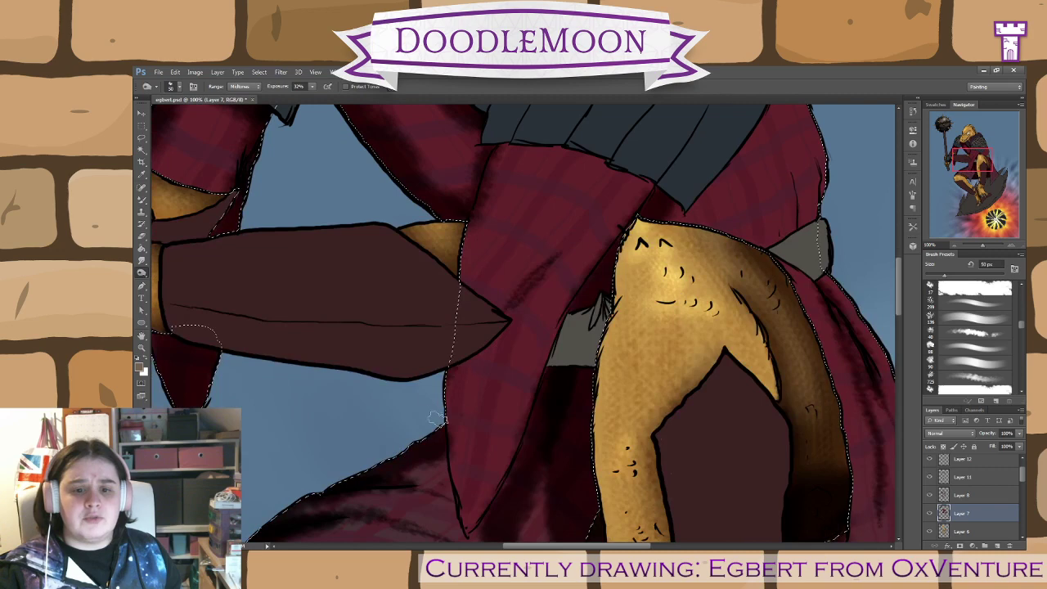
left_click_drag(442, 381, 503, 338)
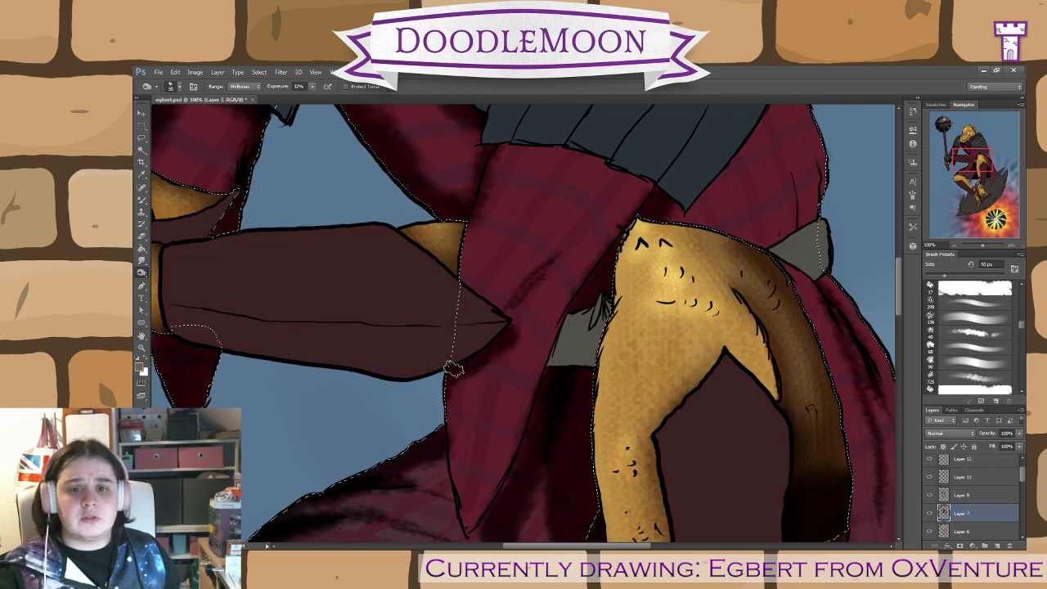
- Burn shadows down the front edge of the near sleeve and along its upper edge beneath the blue armour strips
left_click_drag(425, 383, 442, 530)
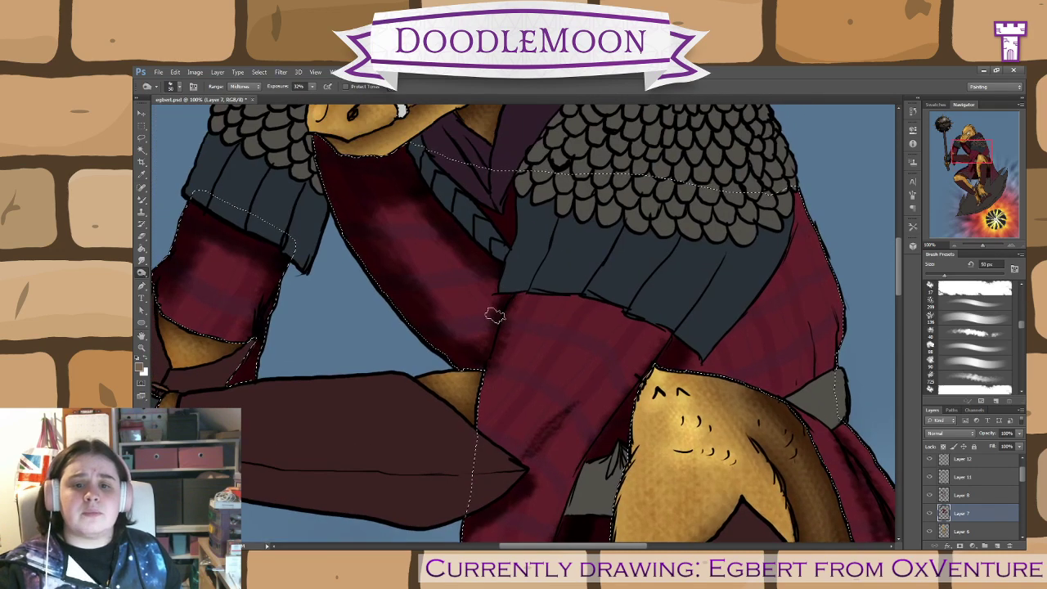
left_click_drag(577, 438, 542, 482)
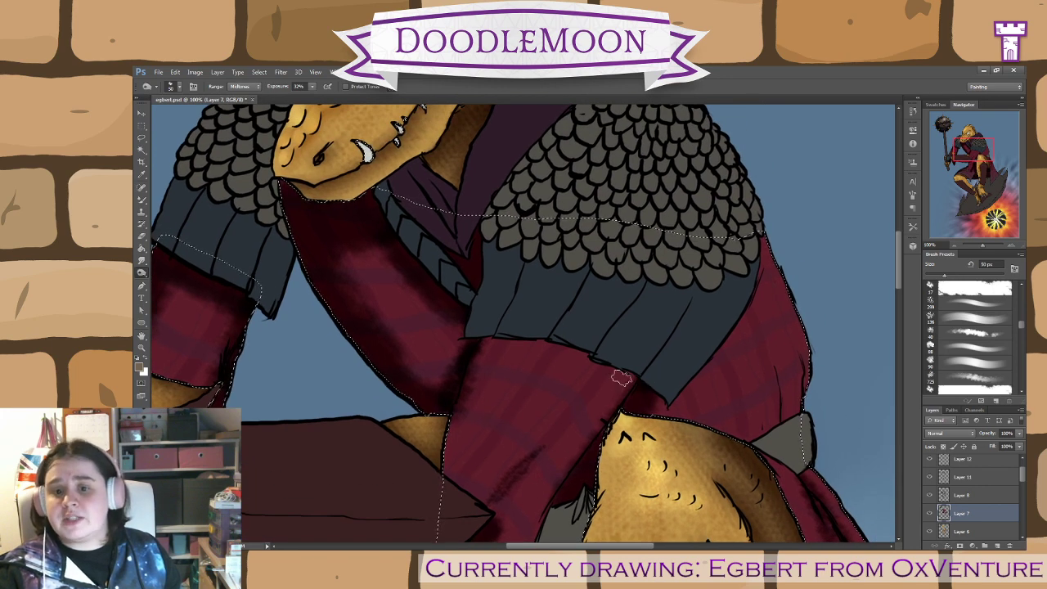
left_click_drag(624, 379, 534, 338)
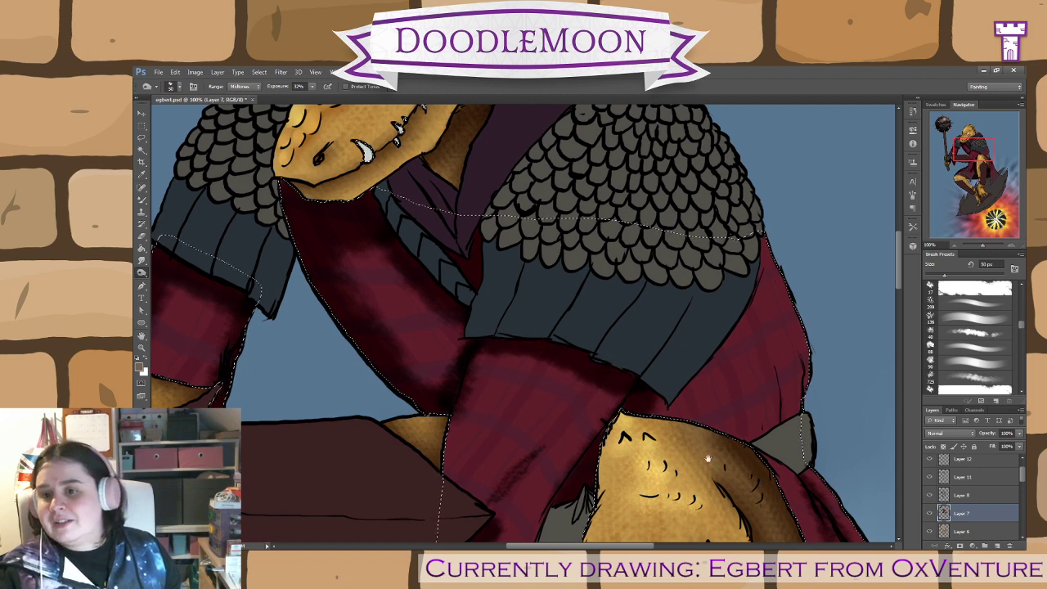
- Burn deep shadow into the red plaid back cloth along the slanted edge of the blue armour strips
left_click_drag(693, 338, 439, 334)
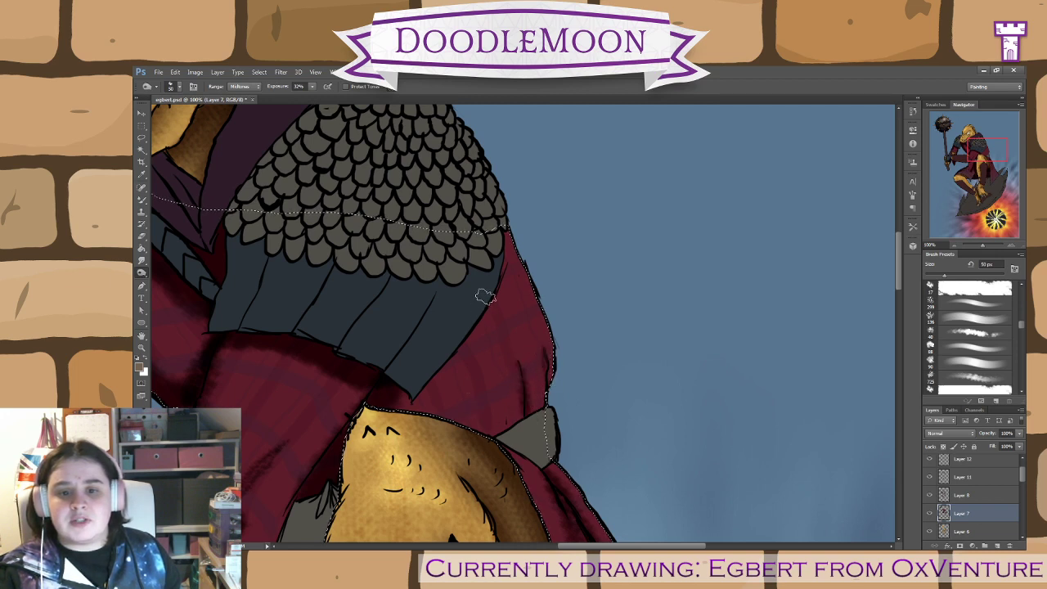
mouse_move(496, 267)
left_mouse_down()
mouse_move(446, 358)
mouse_move(457, 362)
mouse_move(394, 413)
left_mouse_up()
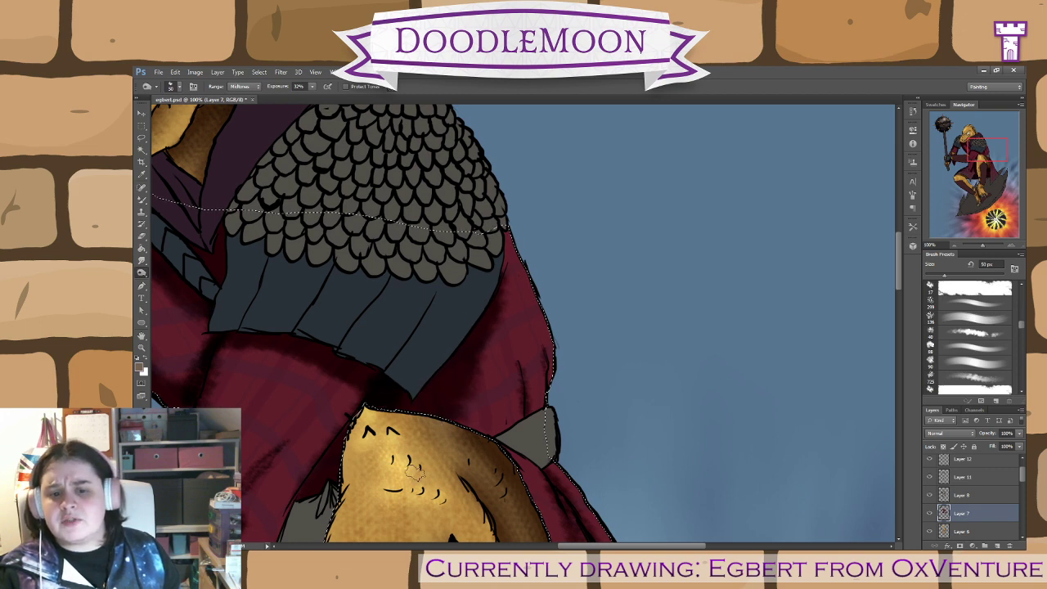
left_click_drag(491, 491, 638, 422)
left_click_drag(501, 447, 676, 480)
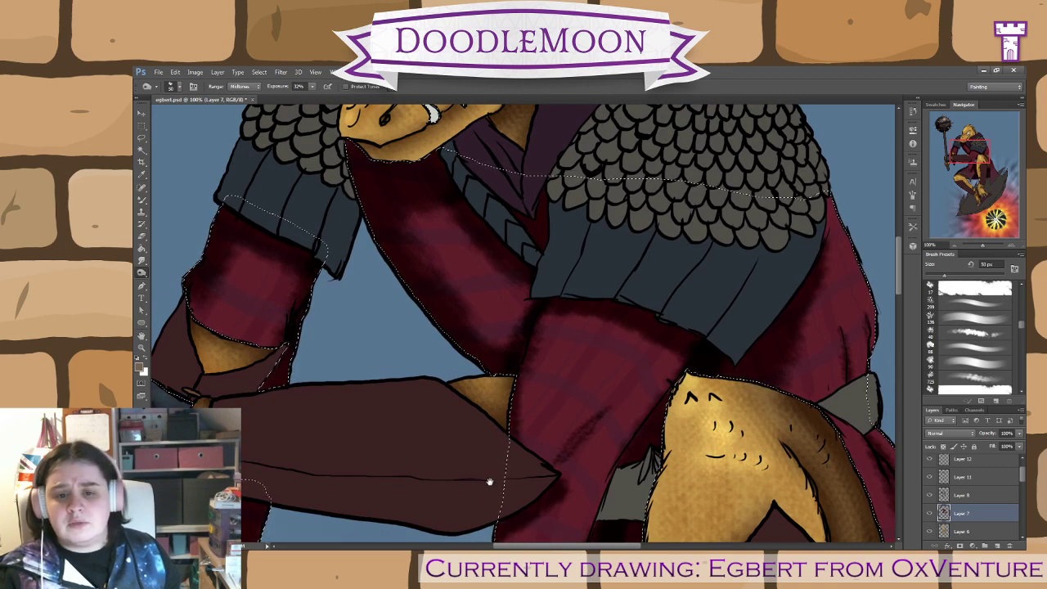
left_click_drag(462, 365, 548, 419)
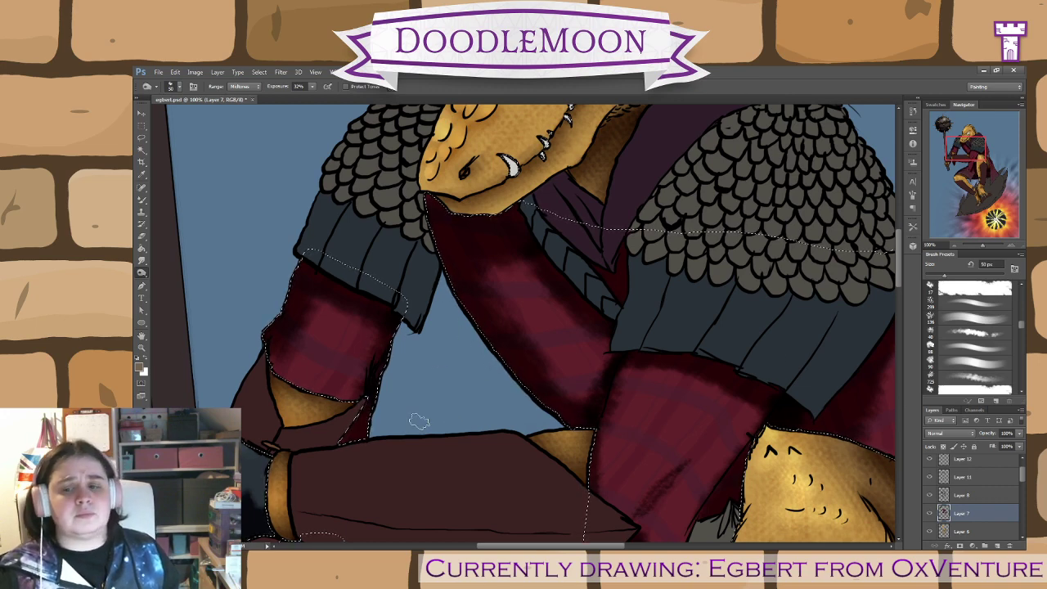
- Shade the cloth strap under the front foot's claws on Layer 7 with burned dark bands and light dodging
left_click(985, 497)
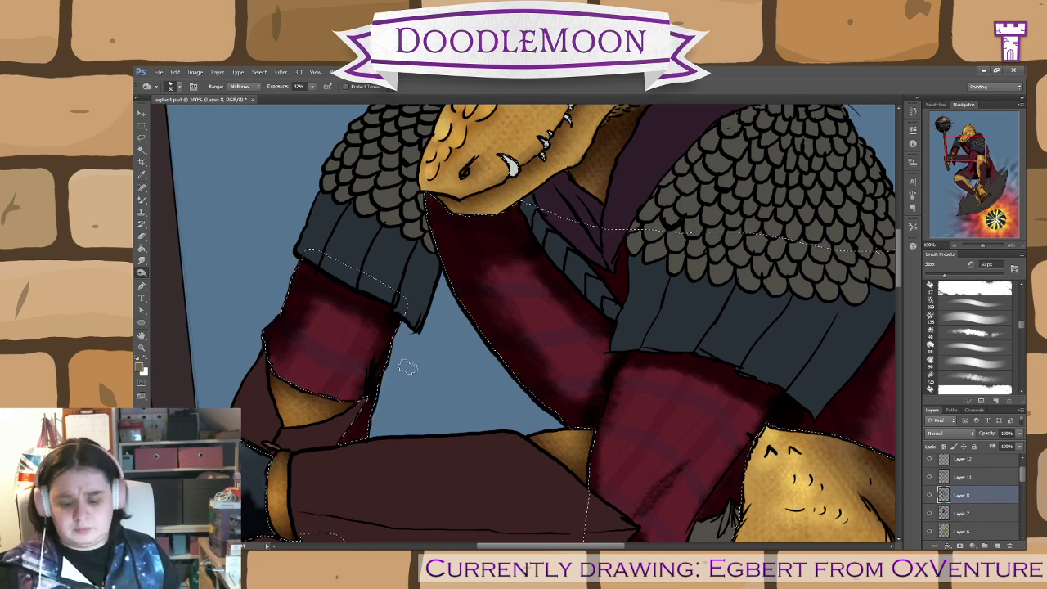
scroll(483, 411, "down", 4)
scroll(483, 411, "down", 1)
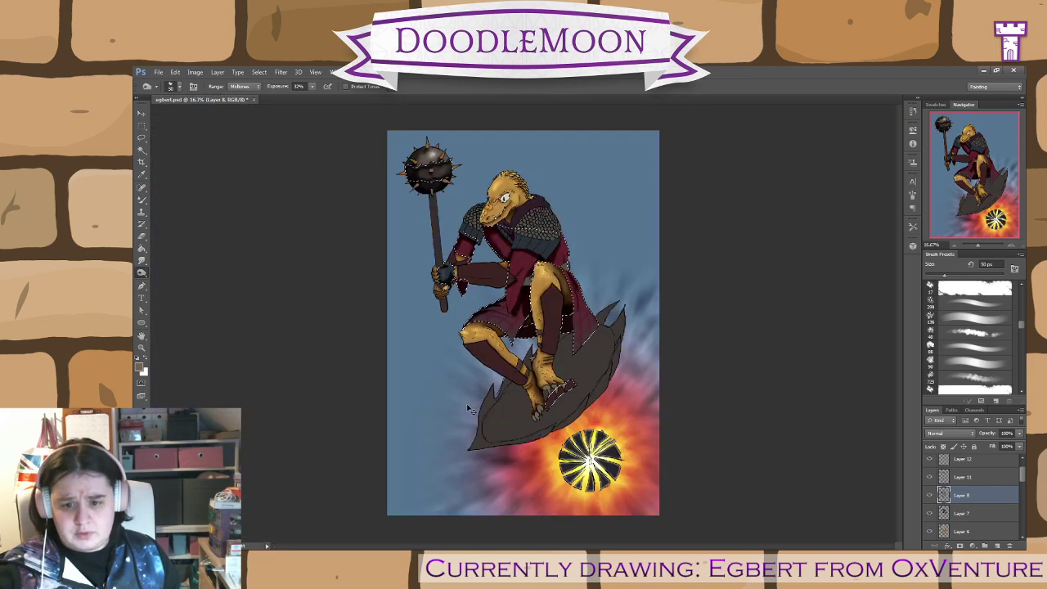
scroll(507, 327, "up", 3)
left_click(977, 514)
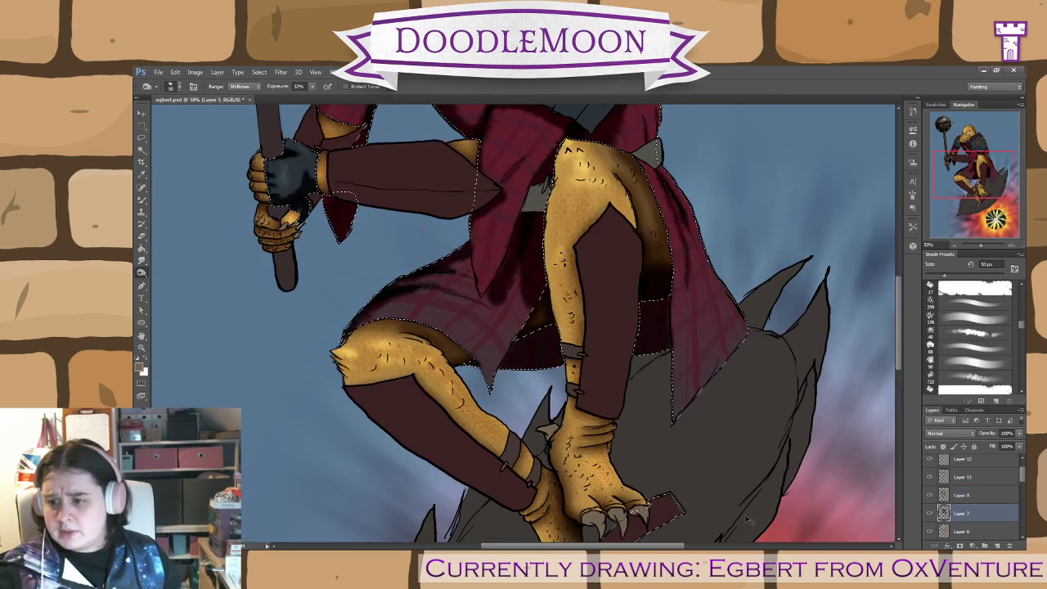
key("ctrl+plus")
left_click_drag(663, 460, 529, 189)
left_click(969, 365)
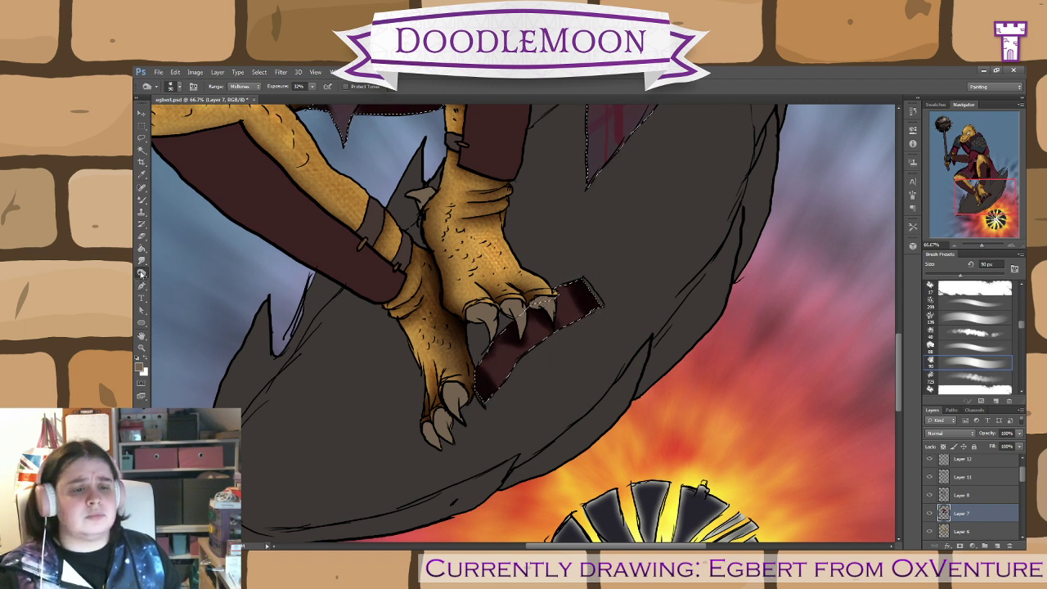
left_click(986, 358)
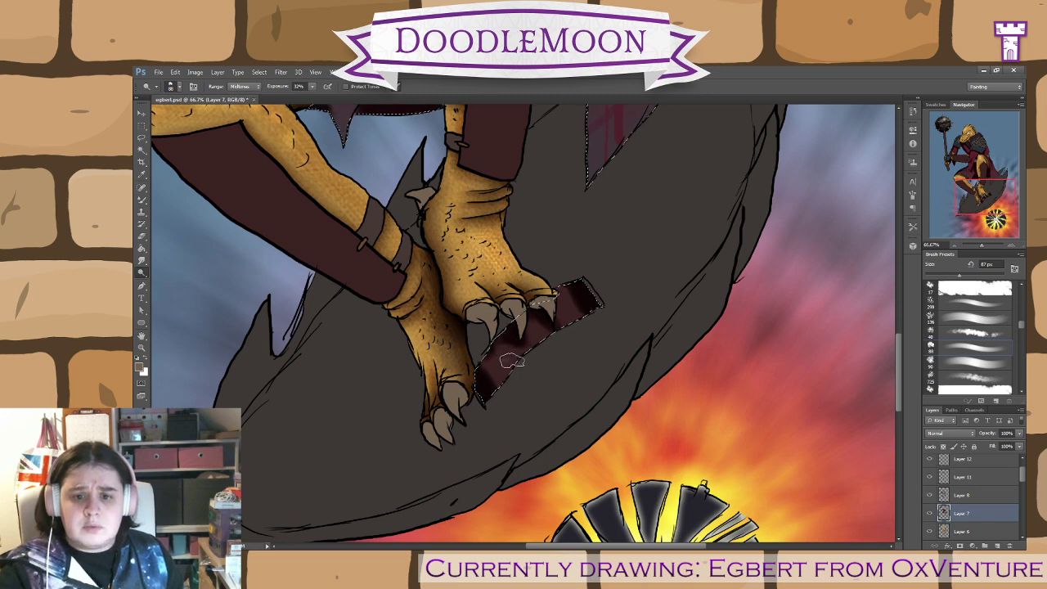
- Select the painted parts of Layer 8, including the mace shaft and bracers, by inverting a Magic Wand selection of its empty area
key("ctrl+minus")
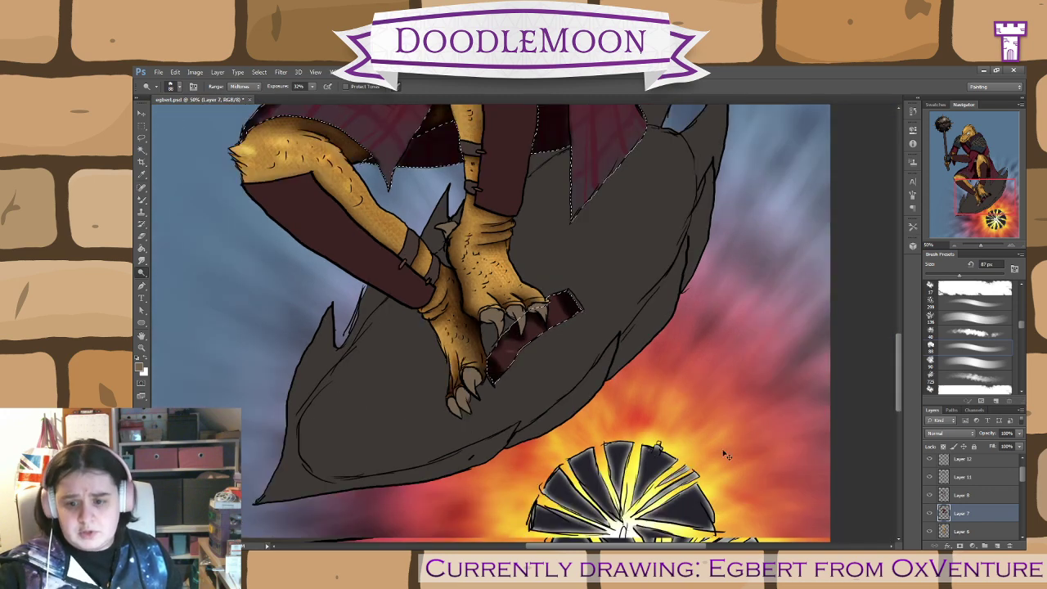
key("ctrl+minus")
left_click(989, 499)
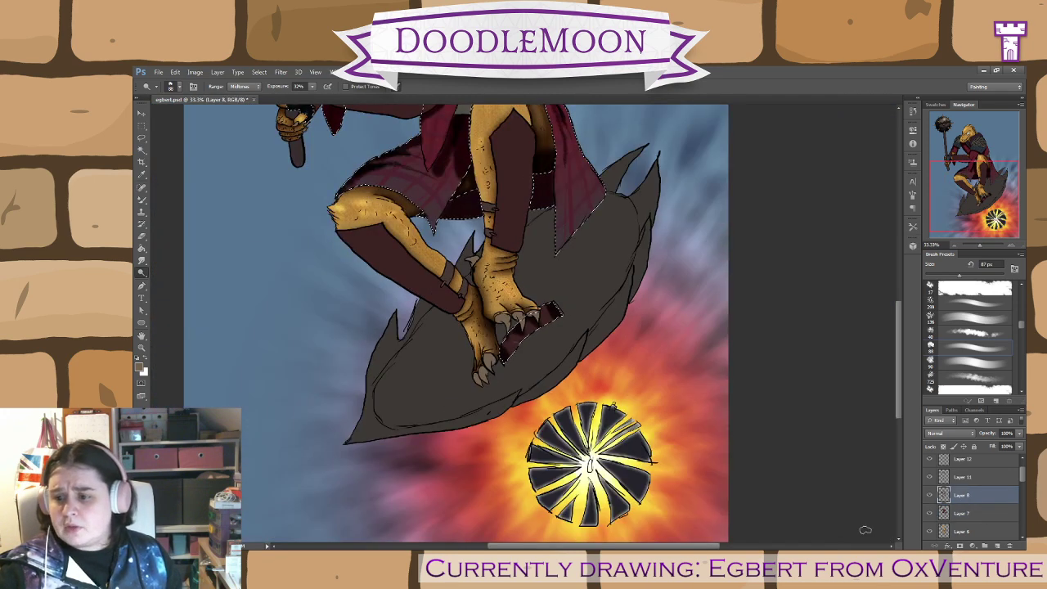
left_click_drag(678, 285, 728, 479)
left_click_drag(278, 312, 303, 364)
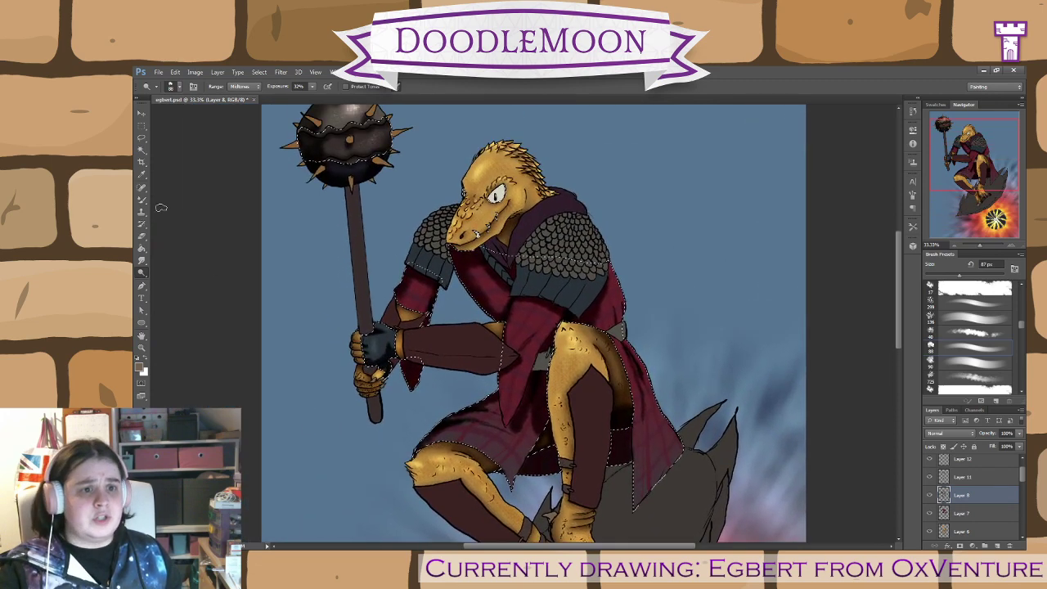
left_click(142, 149)
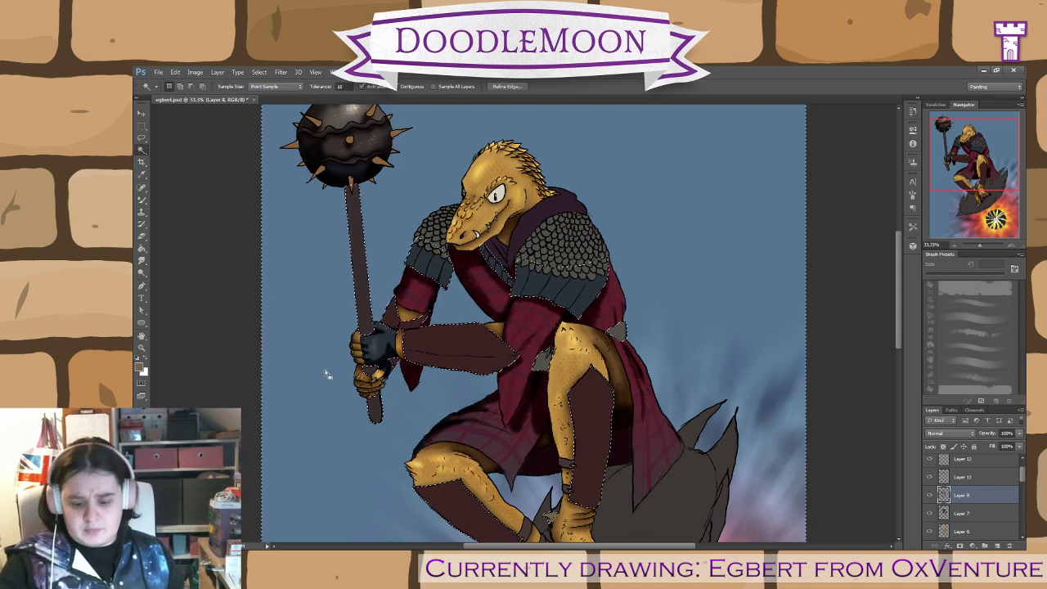
left_click_drag(201, 261, 301, 301)
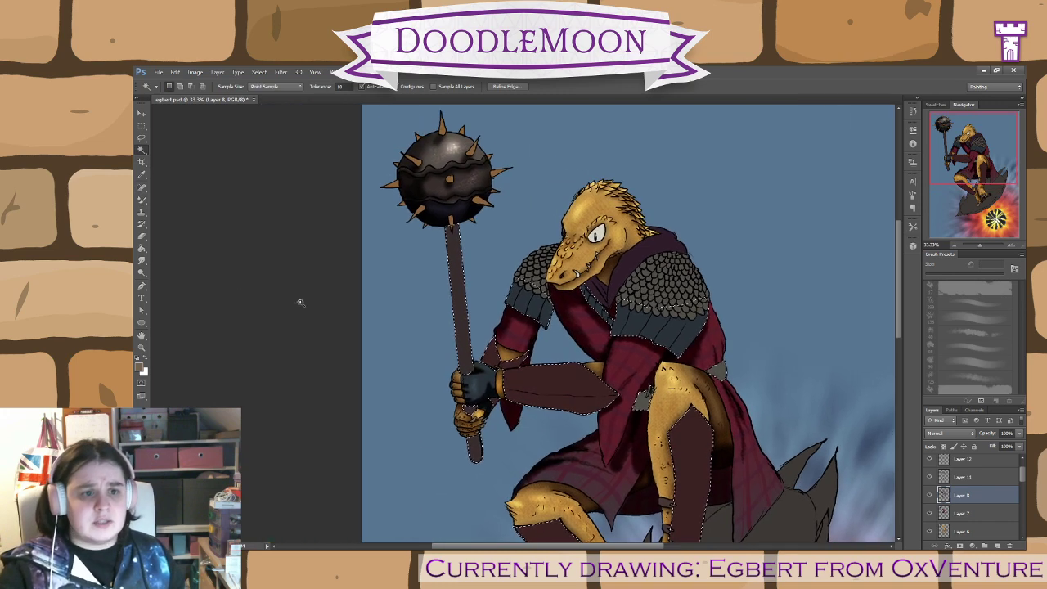
- Burn wood grain lines along the mace shaft with a textured brush enlarged to 50 px
left_click(142, 272)
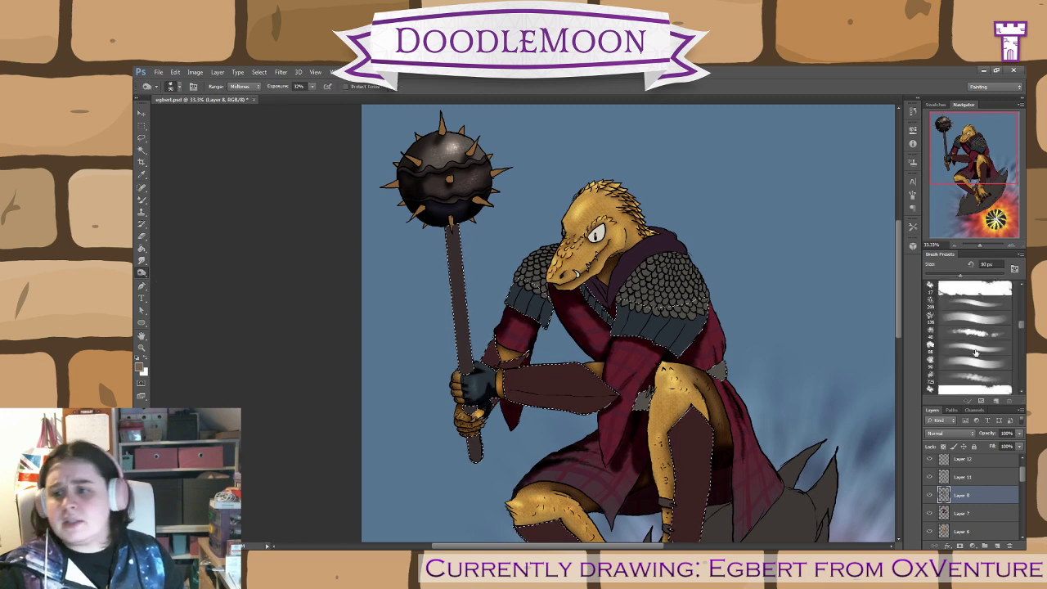
scroll(1022, 326, "up", 3)
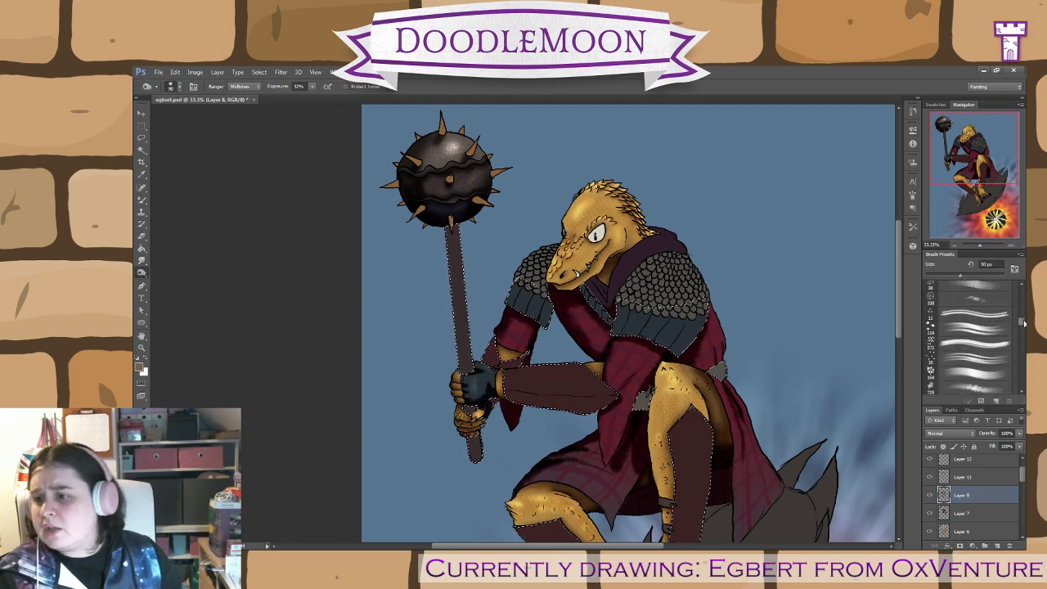
left_click(990, 310)
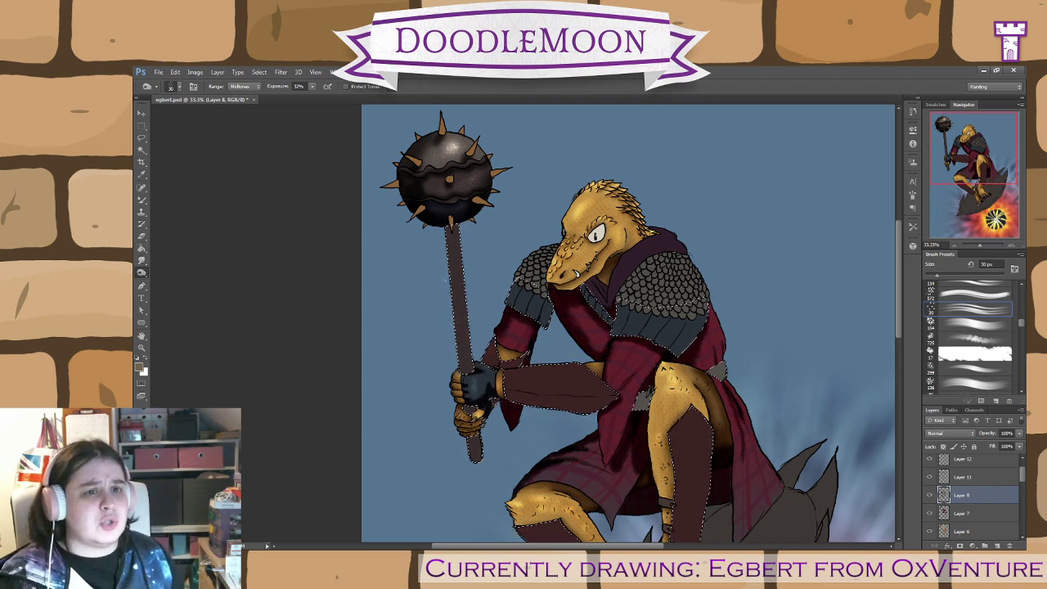
key("]")
key("]")
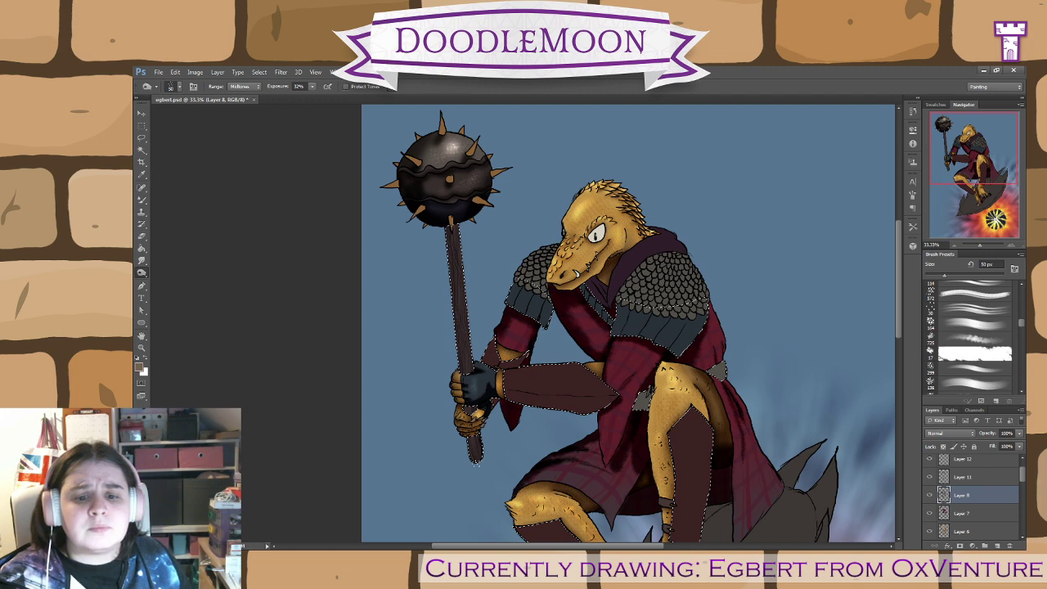
left_click_drag(487, 324, 579, 421)
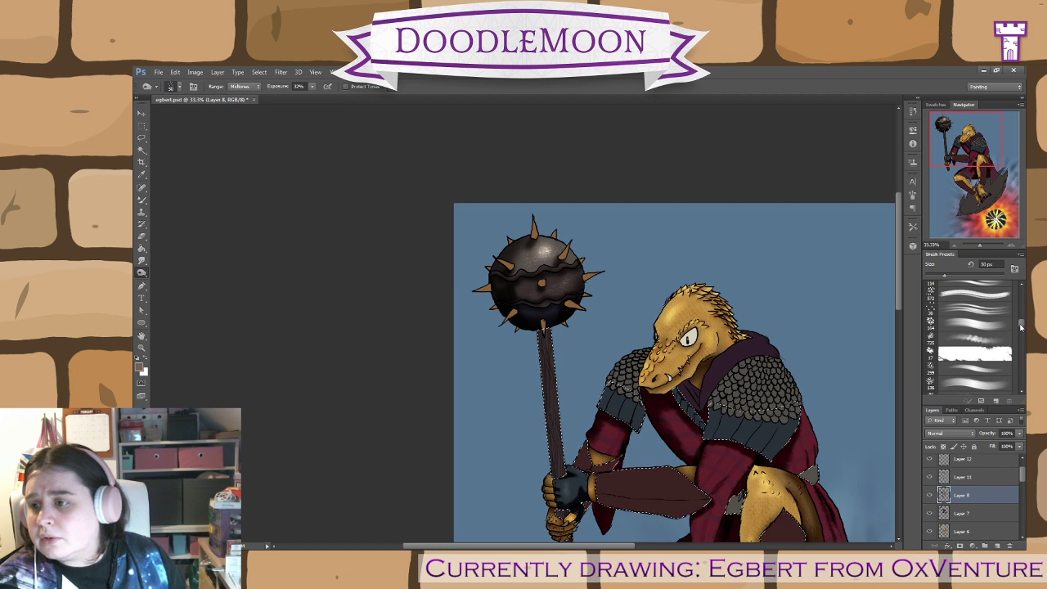
- Burn soft shadow onto the mace shaft's lower end and along its outer edge with a soft round brush enlarged to 80 px
left_click_drag(1022, 323, 1021, 328)
scroll(1022, 328, "up", 4)
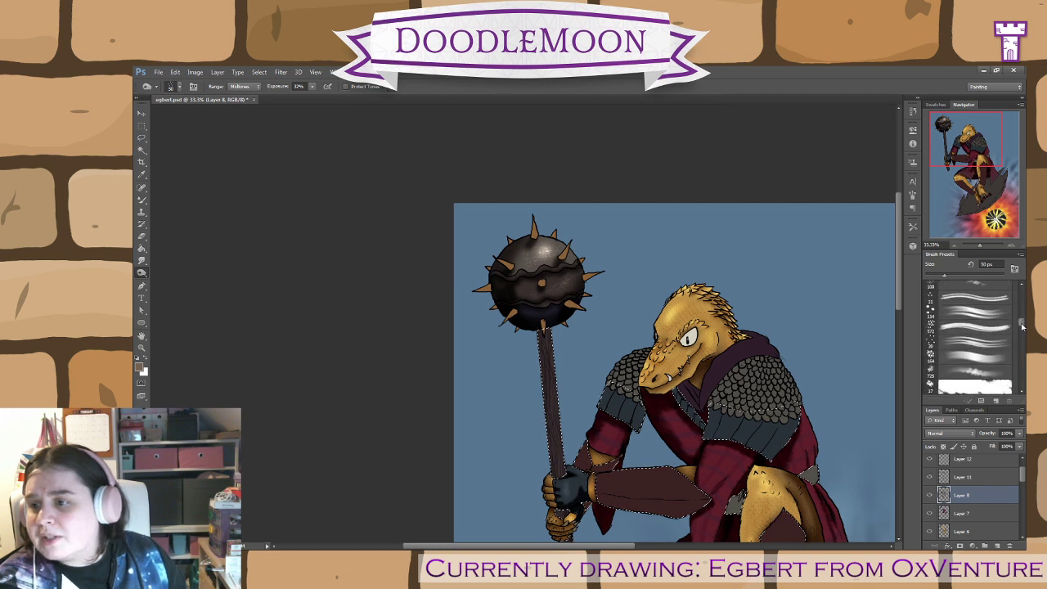
scroll(1022, 324, "up", 1)
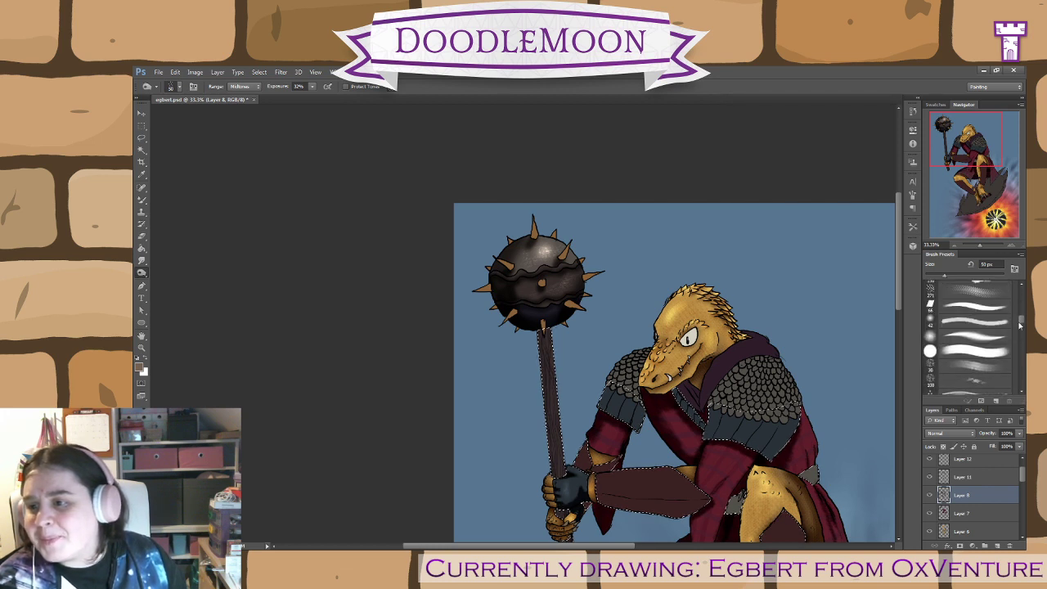
left_click(974, 336)
scroll(559, 481, "up", 2)
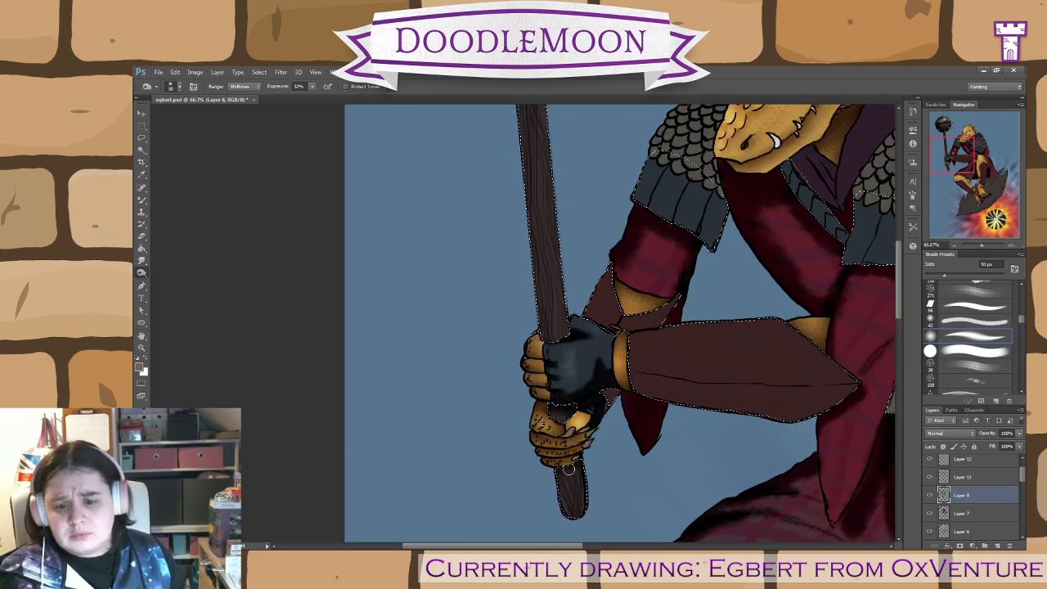
left_click_drag(581, 463, 541, 531)
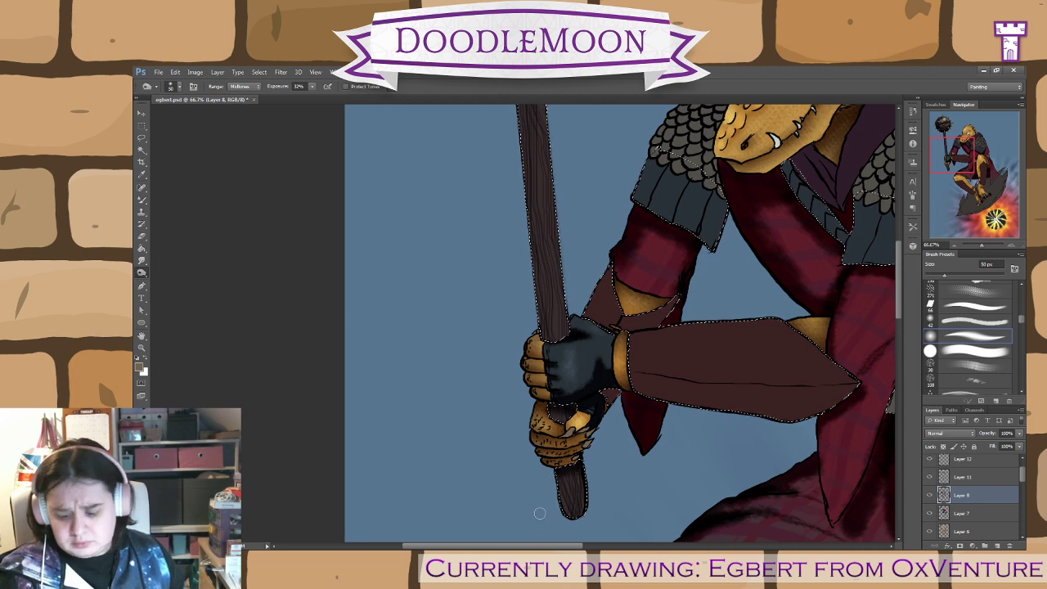
key("bracketright")
key("bracketright")
key("bracketright")
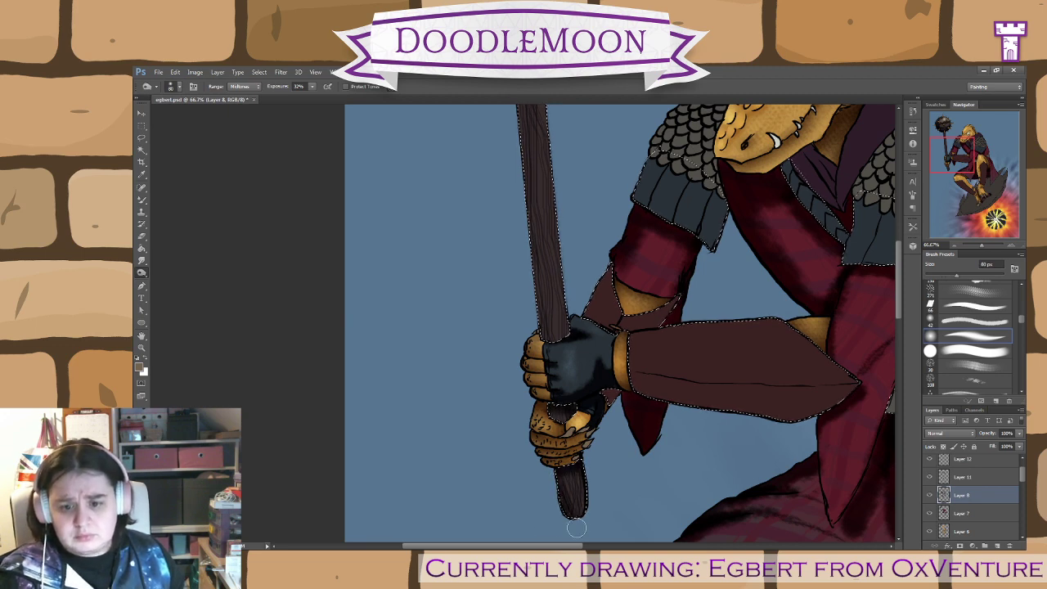
left_click_drag(542, 391, 578, 512)
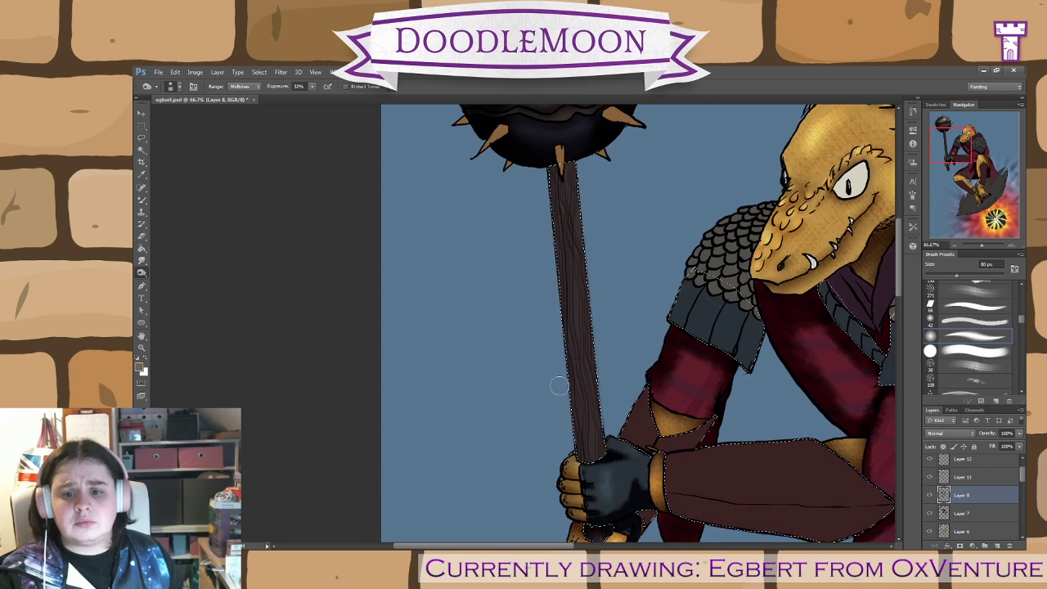
left_click_drag(576, 421, 547, 169)
left_click_drag(578, 451, 556, 238)
- Burn a soft shadow onto the top of the shaft just beneath the mace head with a 200 px brush
left_click_drag(620, 252, 662, 396)
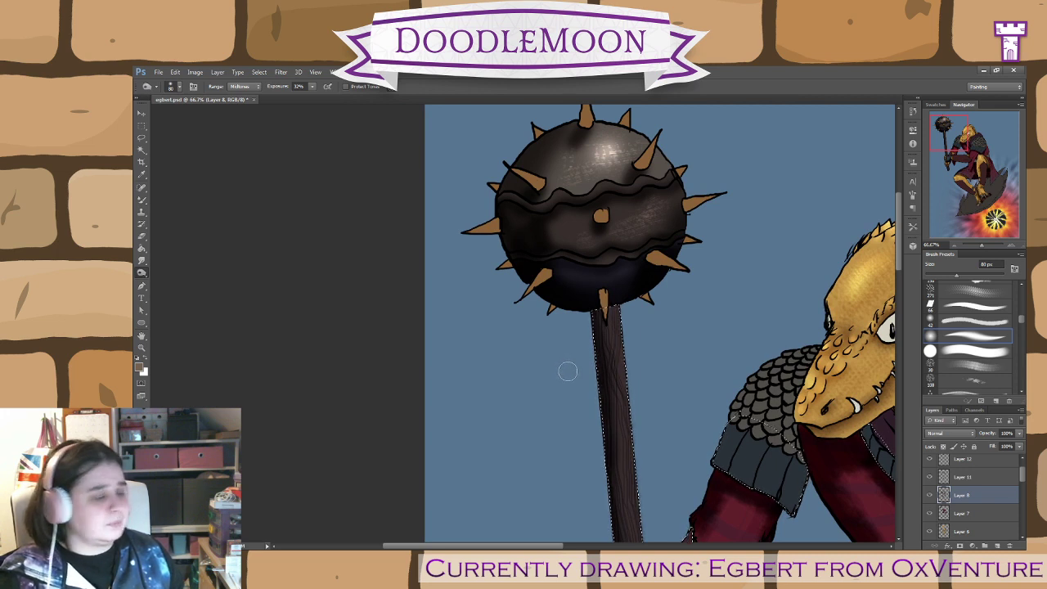
key("bracketright")
key("bracketright")
key("bracketright")
key("bracketright")
key("bracketright")
key("bracketright")
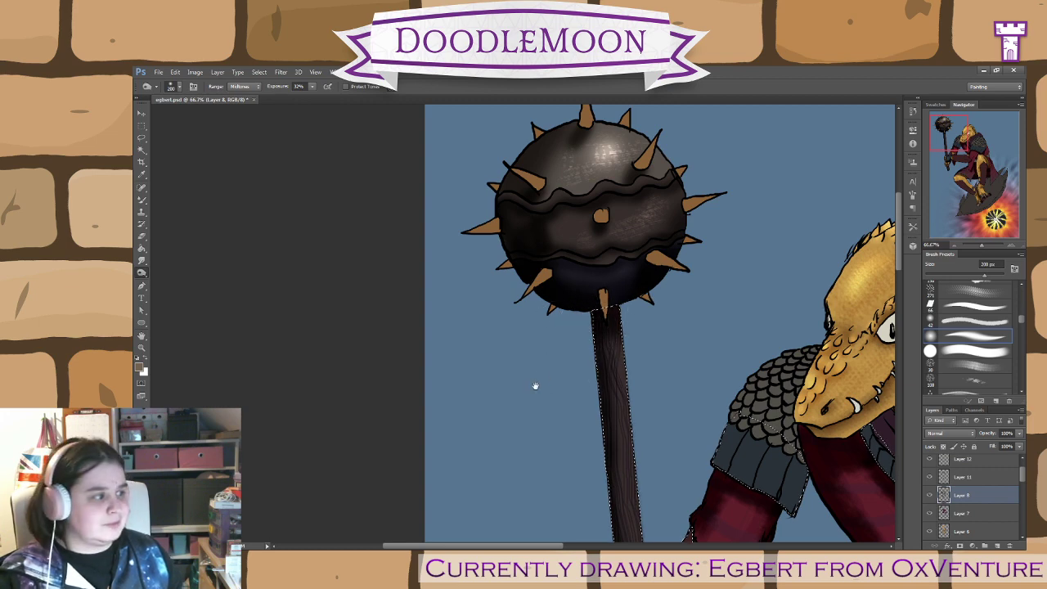
- Burn soft shadows along the edges of the far forearm's leather bracer, varying the soft round brush between 35 and 70 px
left_click_drag(533, 381, 264, 393)
mouse_move(482, 385)
left_mouse_down()
mouse_move(374, 369)
mouse_move(360, 311)
left_mouse_up()
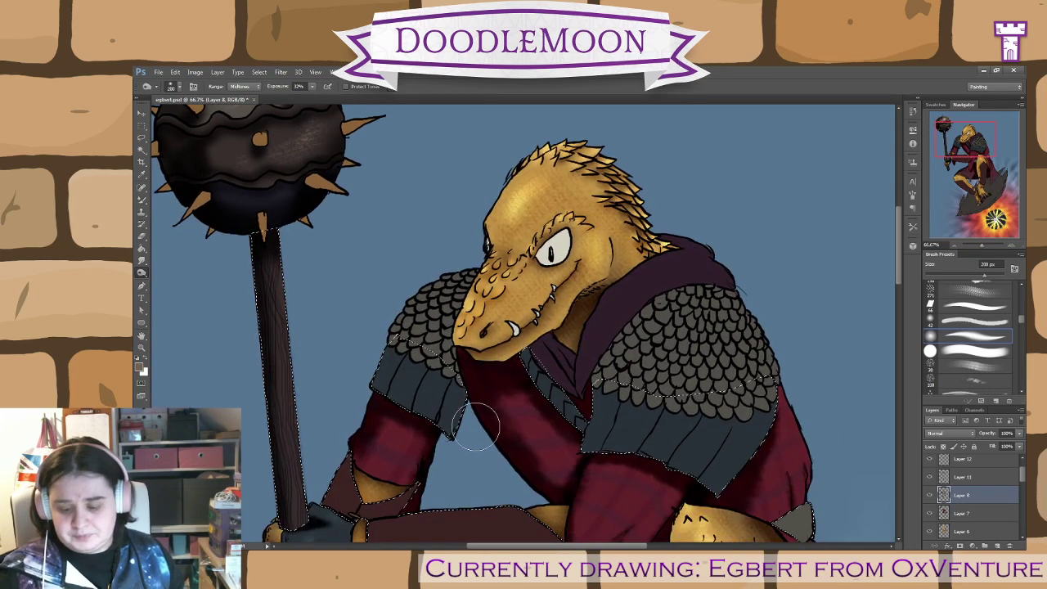
left_click_drag(540, 453, 663, 338)
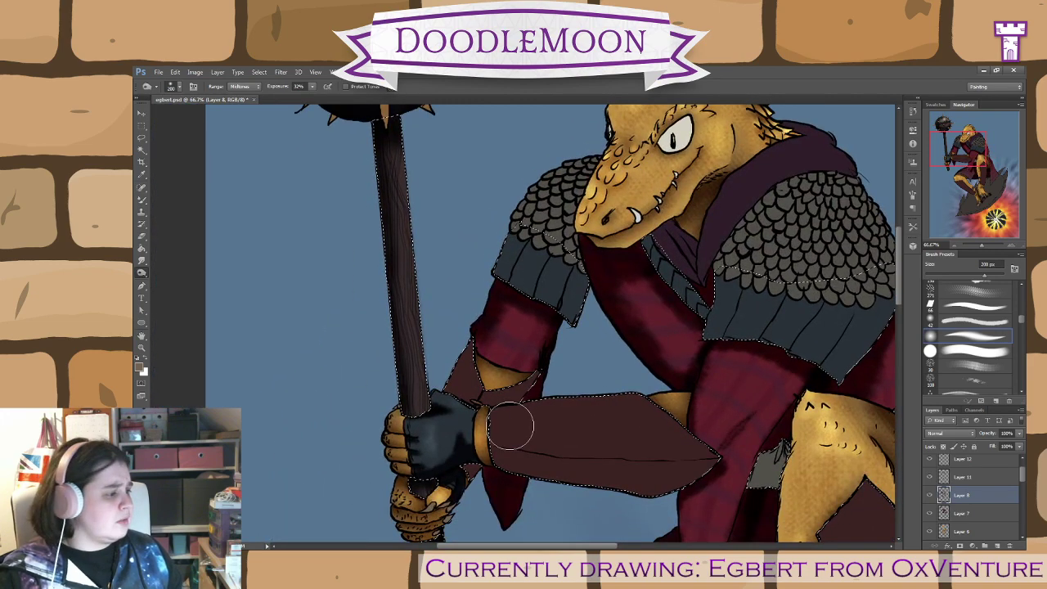
left_click_drag(617, 365, 668, 311)
key("ctrl+plus")
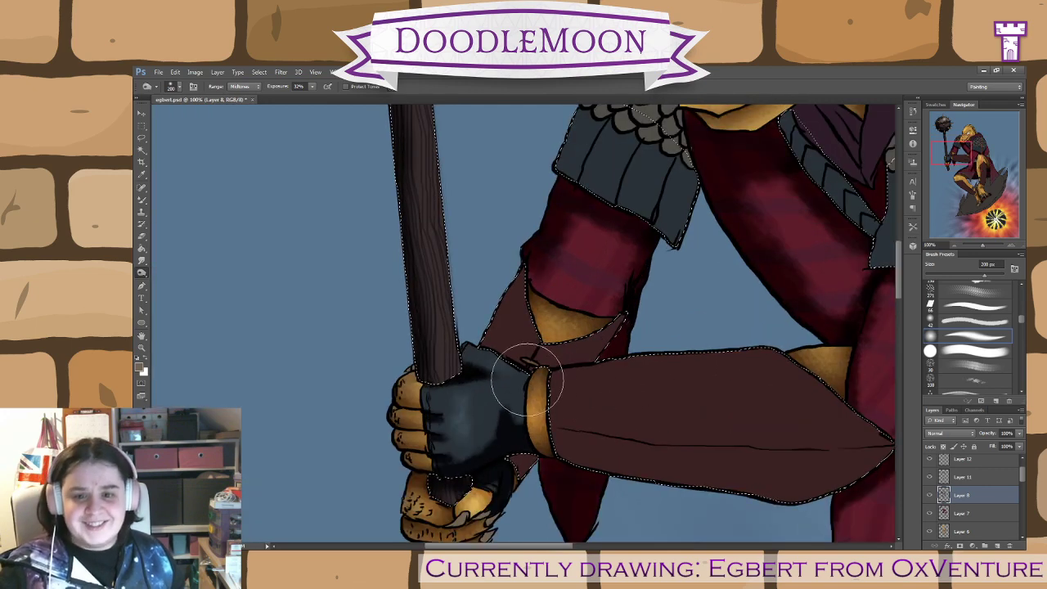
key("bracketleft")
key("bracketleft")
key("bracketleft")
key("bracketleft")
key("bracketleft")
key("bracketleft")
key("bracketleft")
key("bracketleft")
key("bracketleft")
key("bracketleft")
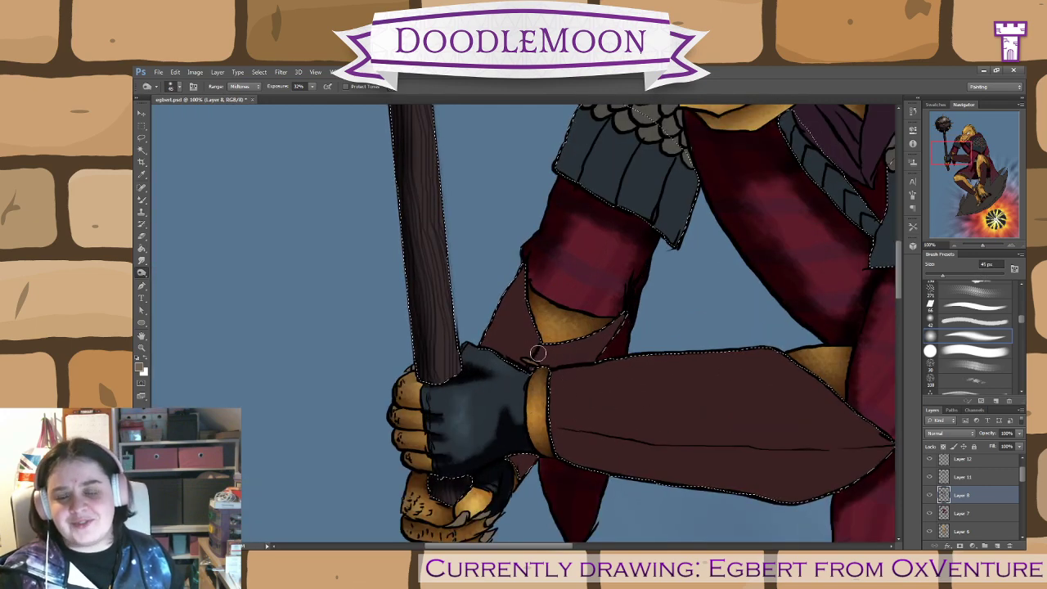
key("bracketleft")
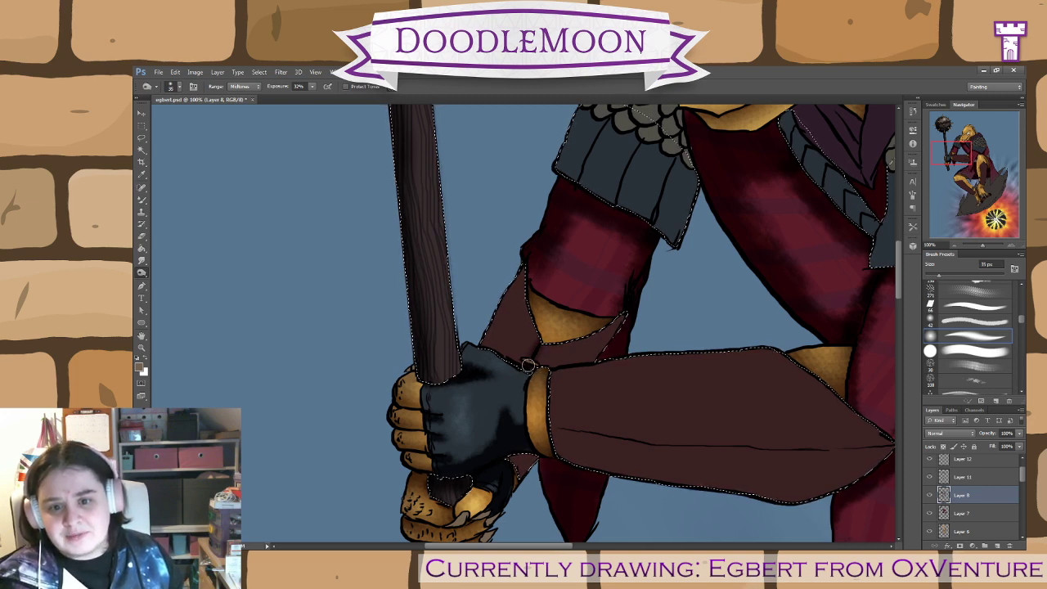
key("bracketright")
key("bracketright")
key("bracketright")
key("bracketright")
key("bracketright")
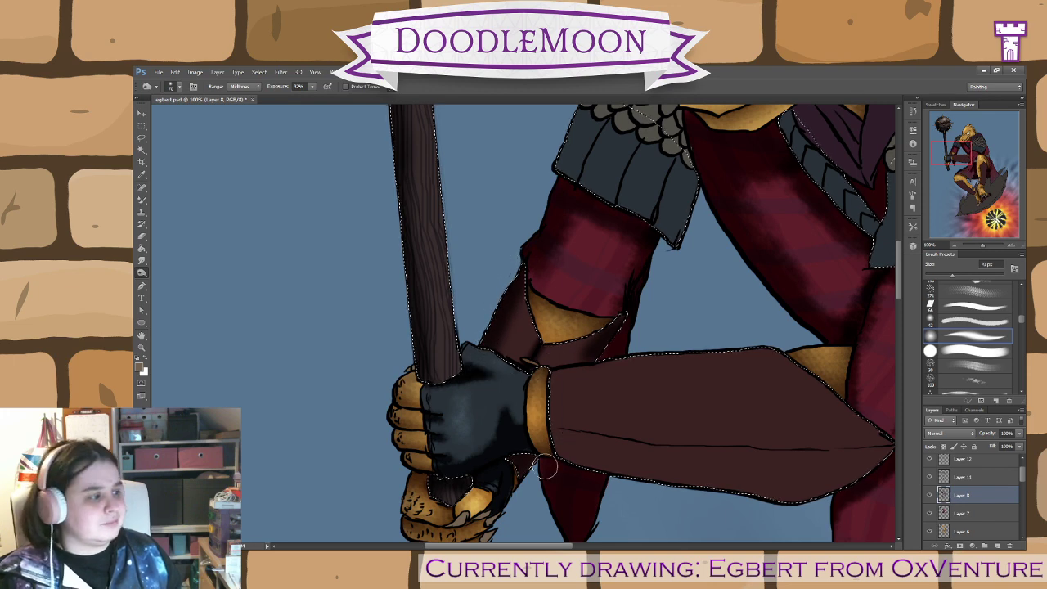
- Burn a deep shadow over the near bracer's lower half, below its centre ridge, with the brush enlarged to 150 px
left_click_drag(518, 498, 393, 470)
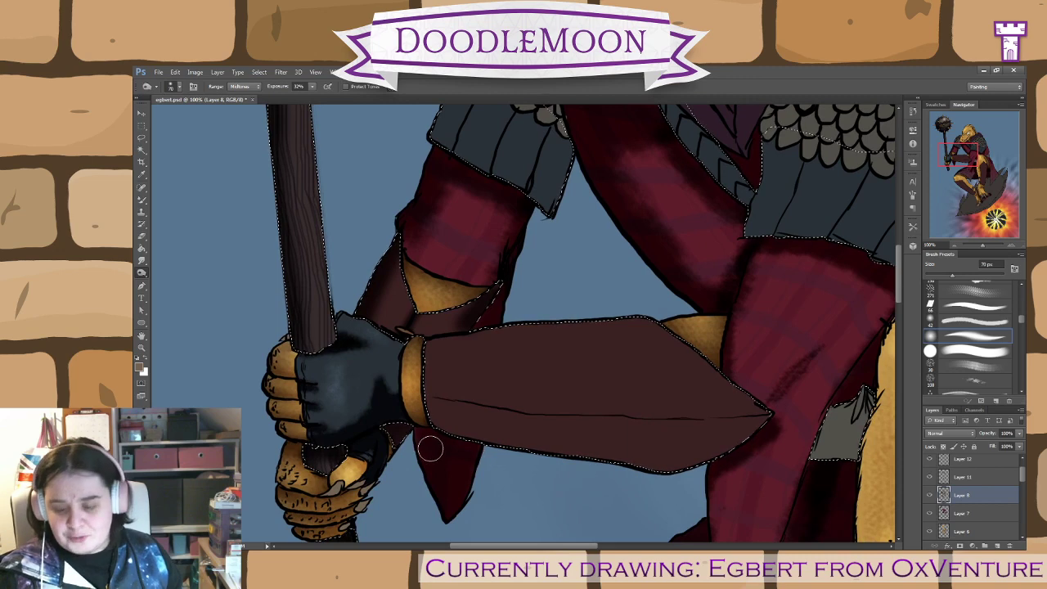
key("bracketright")
key("bracketright")
mouse_move(437, 421)
left_mouse_down()
mouse_move(527, 443)
mouse_move(447, 421)
left_mouse_up()
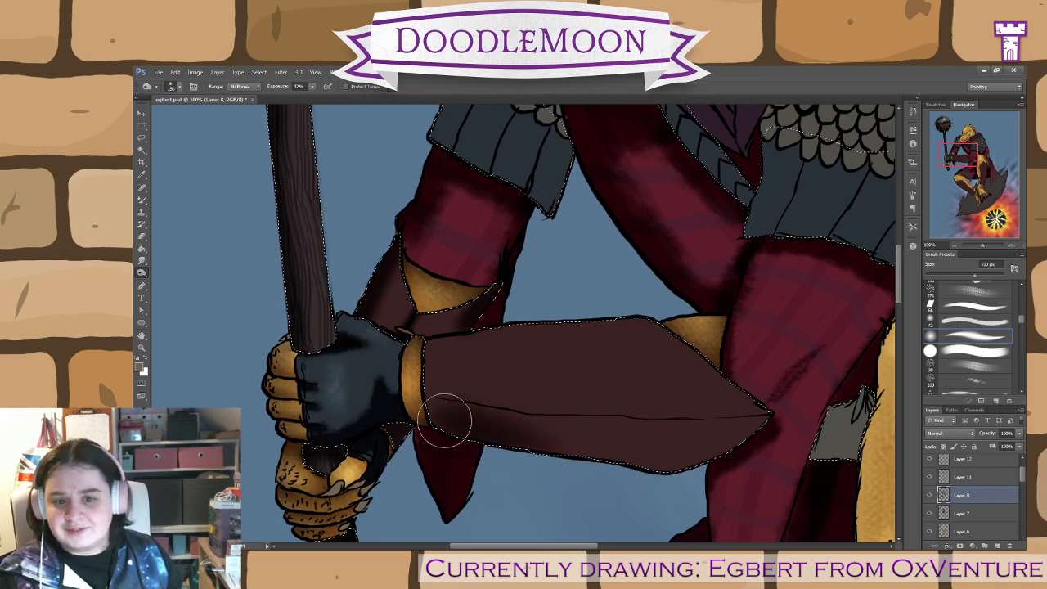
mouse_move(622, 467)
left_mouse_down()
mouse_move(502, 433)
mouse_move(658, 453)
mouse_move(761, 436)
mouse_move(589, 457)
mouse_move(406, 406)
mouse_move(484, 428)
left_mouse_up()
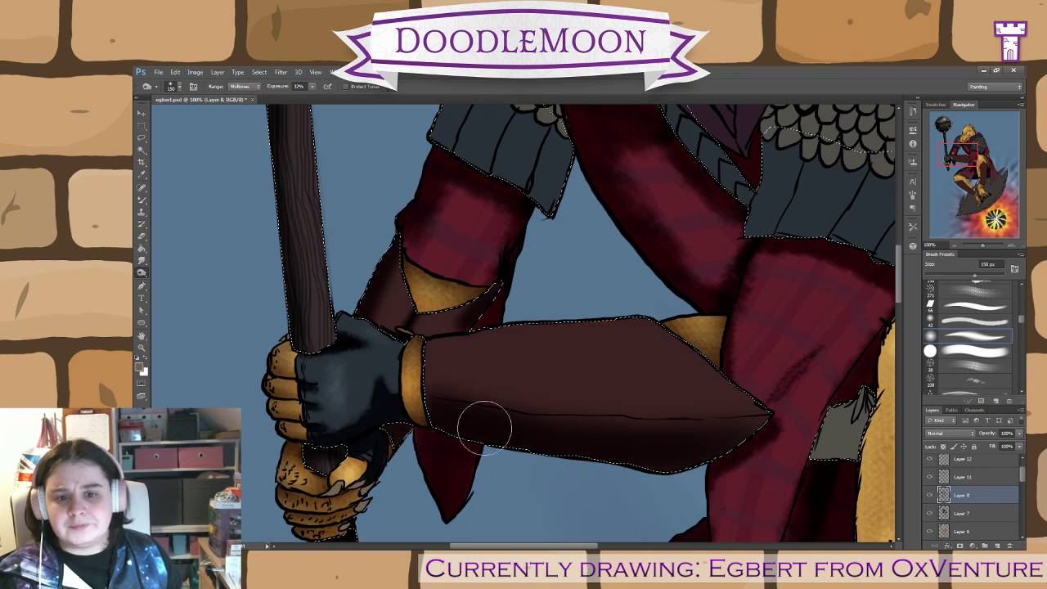
mouse_move(599, 436)
left_mouse_down()
mouse_move(771, 435)
mouse_move(545, 455)
left_mouse_up()
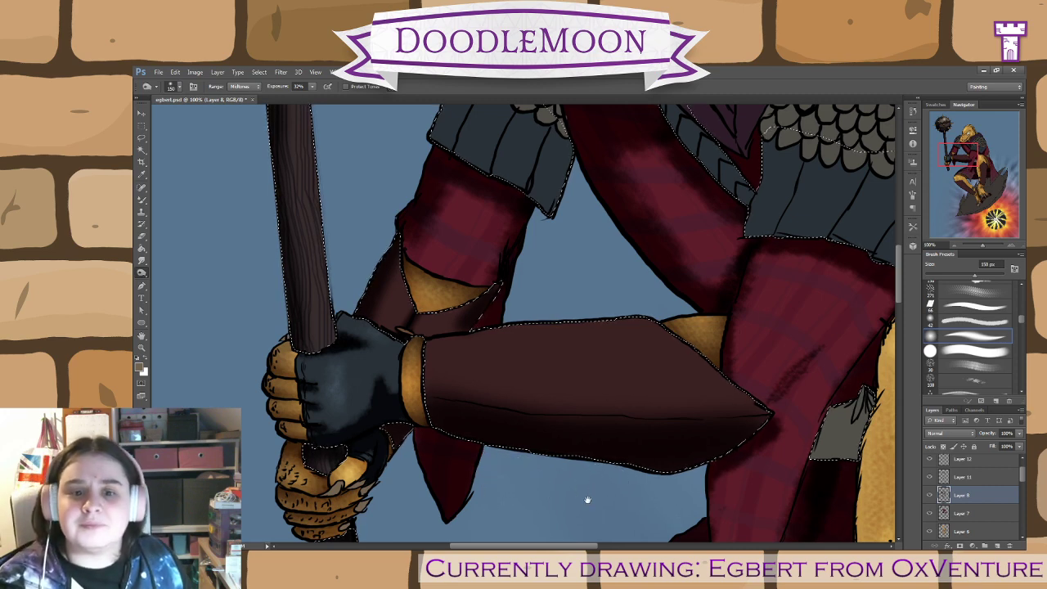
- Dodge a soft highlight onto the near bracer's upper half with a 200 px soft round brush, redoing the first stroke
left_click_drag(592, 498, 627, 505)
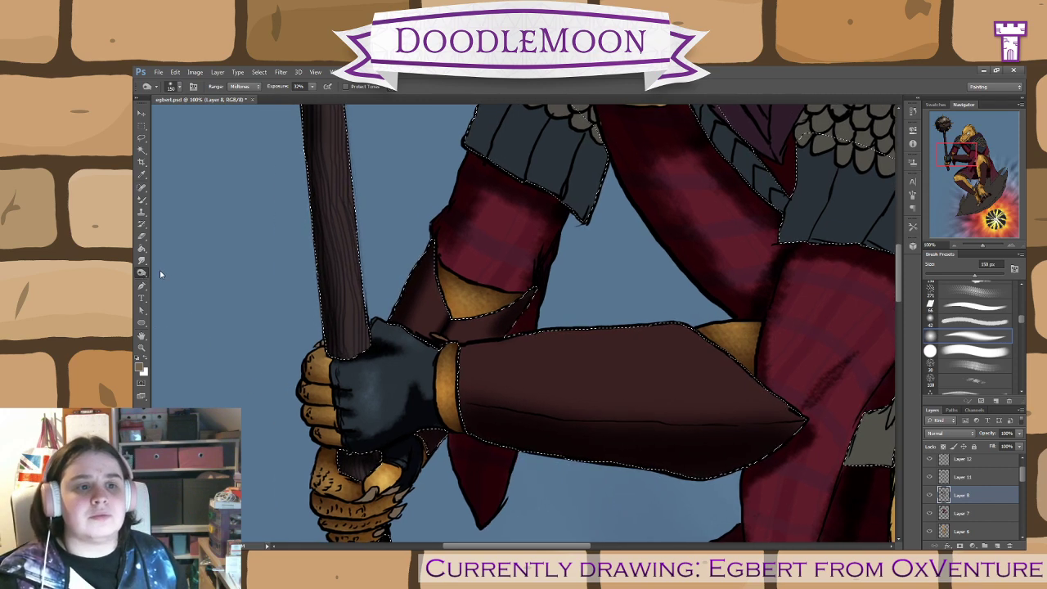
left_click(974, 336)
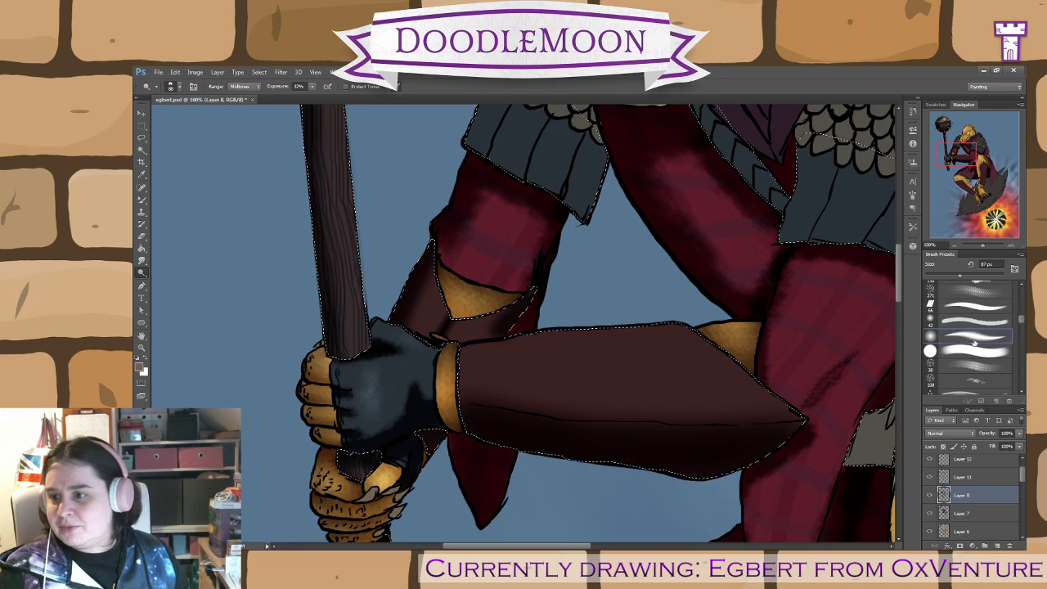
key("bracketright")
key("bracketright")
key("bracketright")
key("bracketright")
key("bracketright")
key("bracketright")
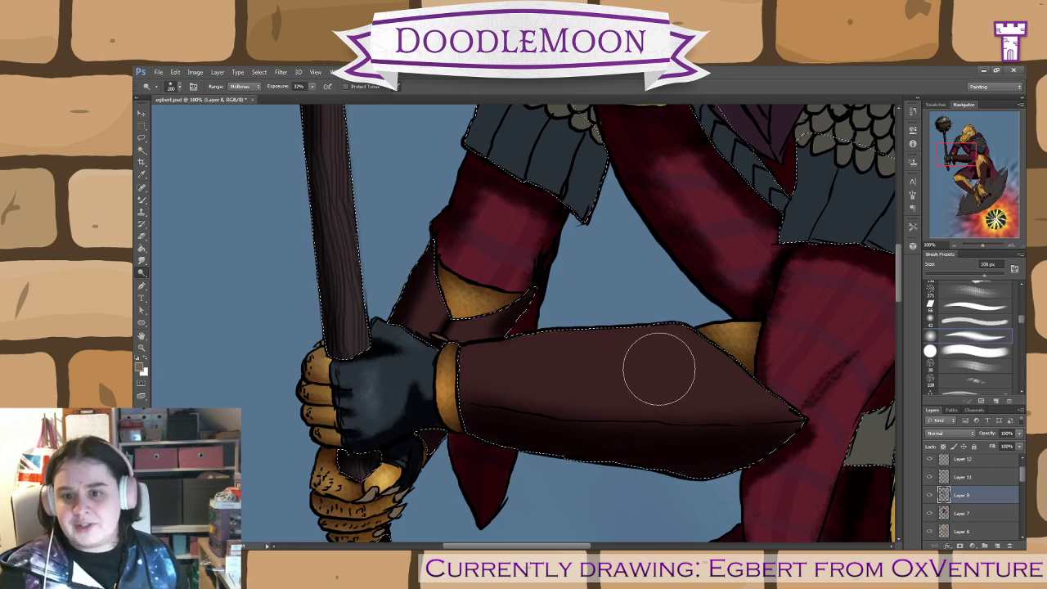
mouse_move(689, 360)
left_mouse_down()
mouse_move(590, 356)
mouse_move(705, 367)
mouse_move(590, 357)
mouse_move(494, 391)
mouse_move(482, 413)
left_mouse_up()
key("ctrl+z")
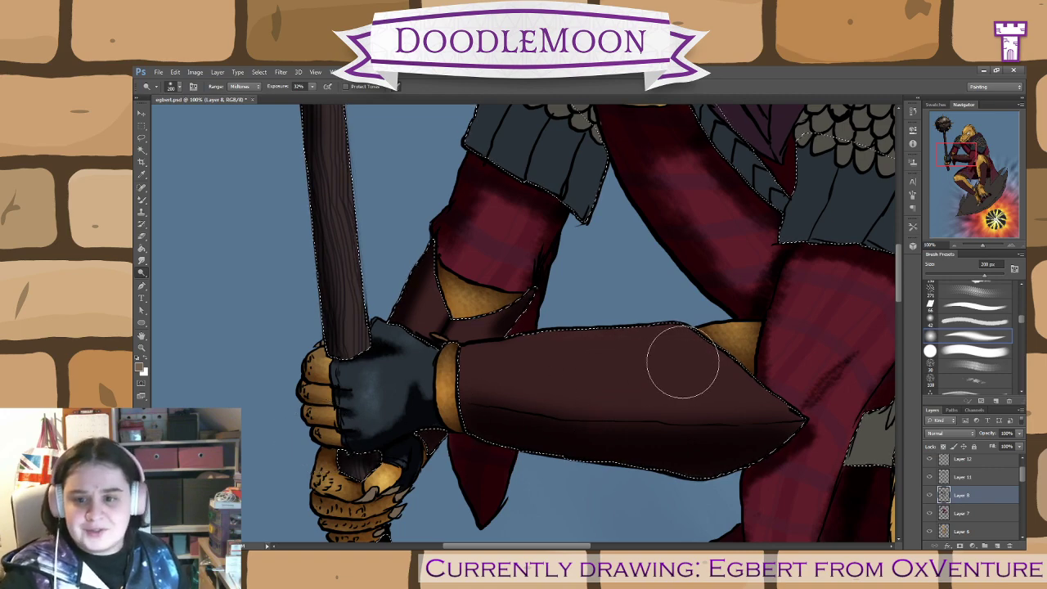
mouse_move(688, 360)
left_mouse_down()
mouse_move(523, 360)
mouse_move(455, 374)
left_mouse_up()
- Burn a soft shadow onto the far shoulder's blue-grey pleats just beneath the scales with a 150 px brush
mouse_move(622, 282)
left_mouse_down()
mouse_move(683, 324)
mouse_move(264, 411)
mouse_move(446, 489)
left_mouse_up()
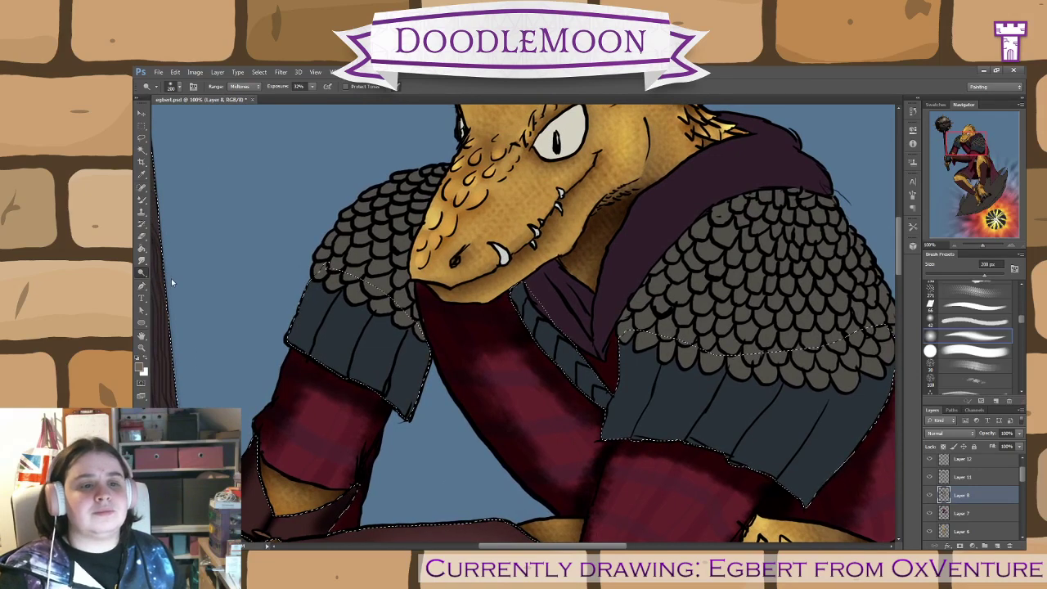
key("bracketleft")
key("bracketleft")
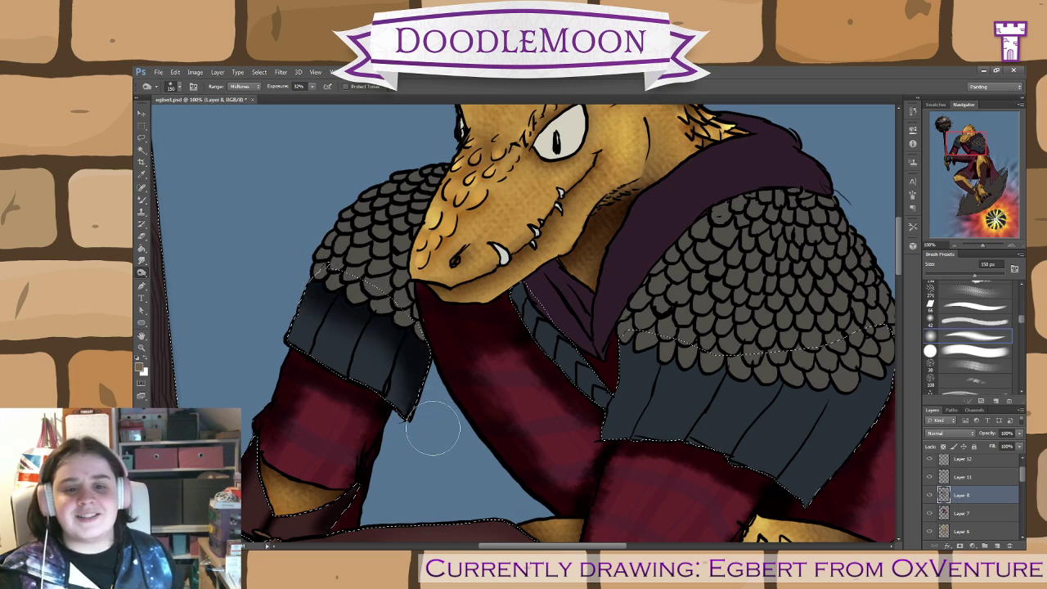
- Burn darker folds along the pleat lines of the far shoulder's blue-grey fabric with the brush reduced to 50 px
left_click_drag(432, 428, 563, 462)
key("bracketleft")
key("bracketleft")
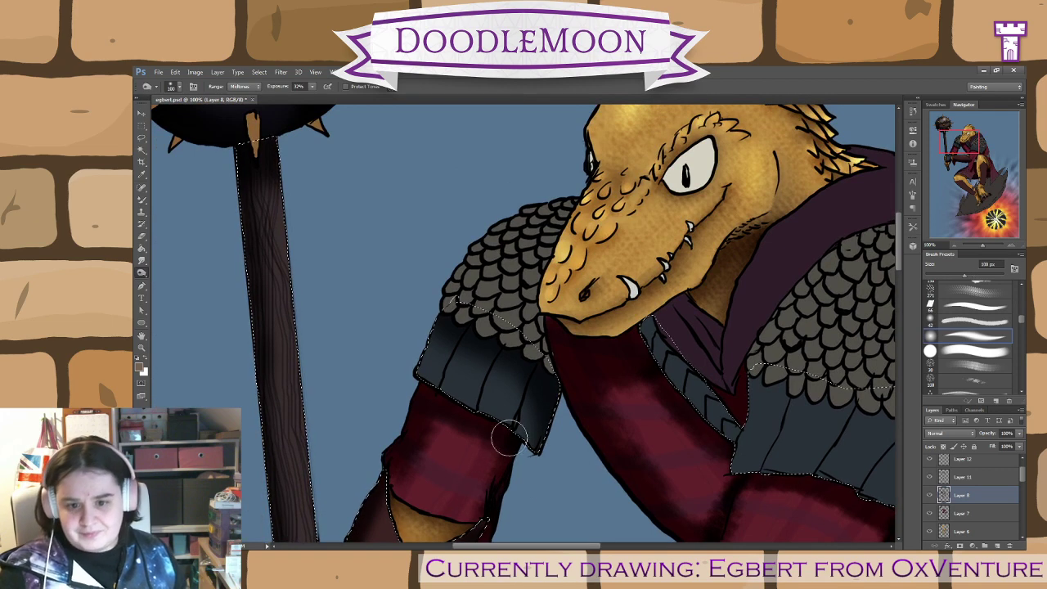
key("bracketleft")
key("bracketleft")
key("bracketleft")
key("bracketleft")
key("bracketleft")
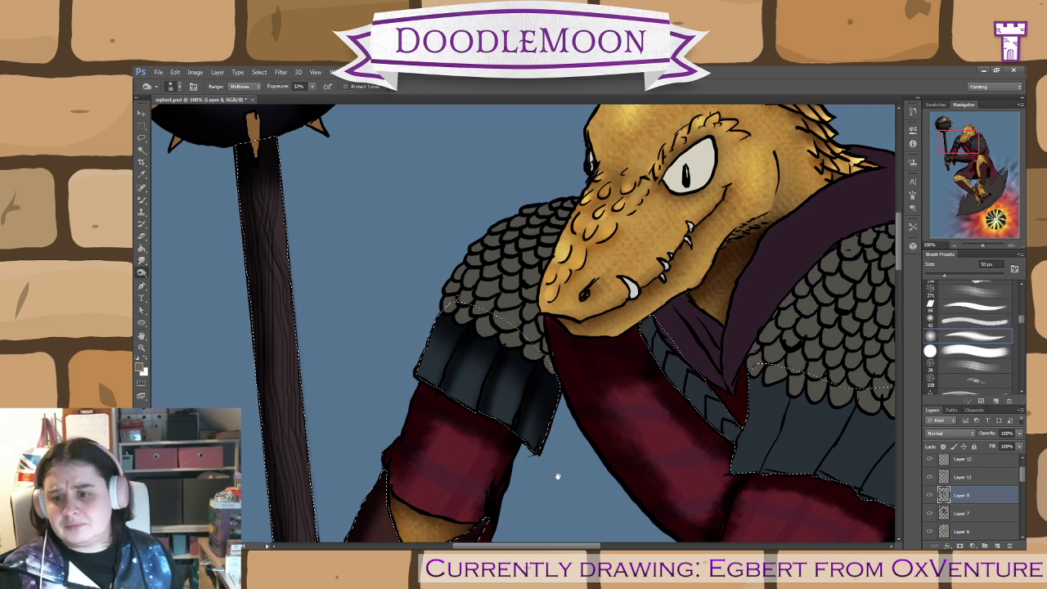
- Burn soft shadow onto the blue-grey chest trim beside the purple hood with a 100 px brush
left_click_drag(628, 482, 438, 454)
key("]")
key("]")
key("]")
key("]")
key("]")
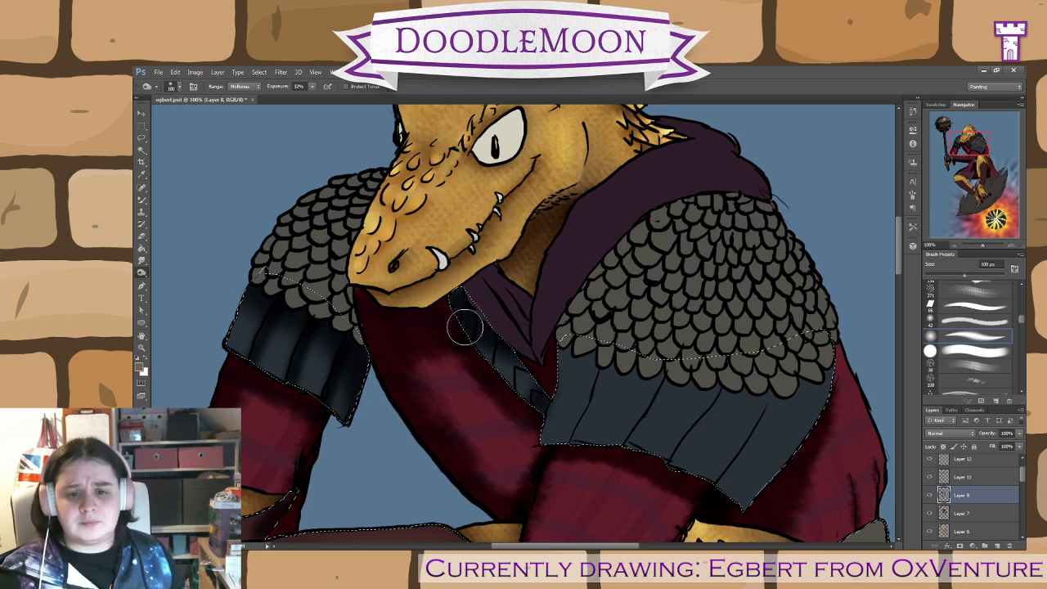
- Burn finer shadows along the dark crease lines of the blue-grey chest trim with a 45 px brush
key("ctrl+plus")
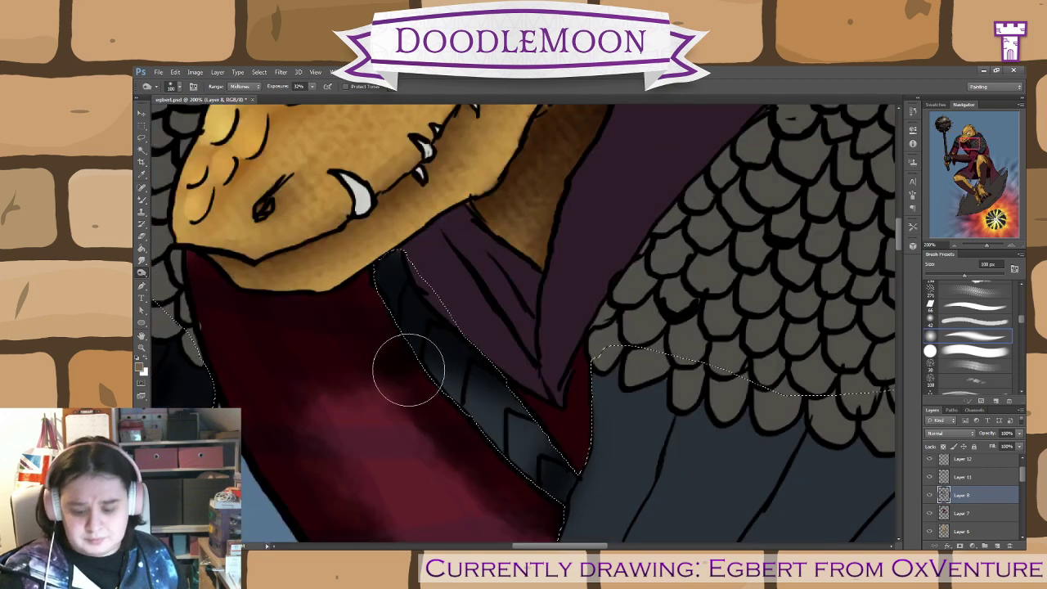
key("bracketleft")
key("bracketleft")
key("bracketleft")
key("bracketleft")
key("bracketleft")
key("bracketleft")
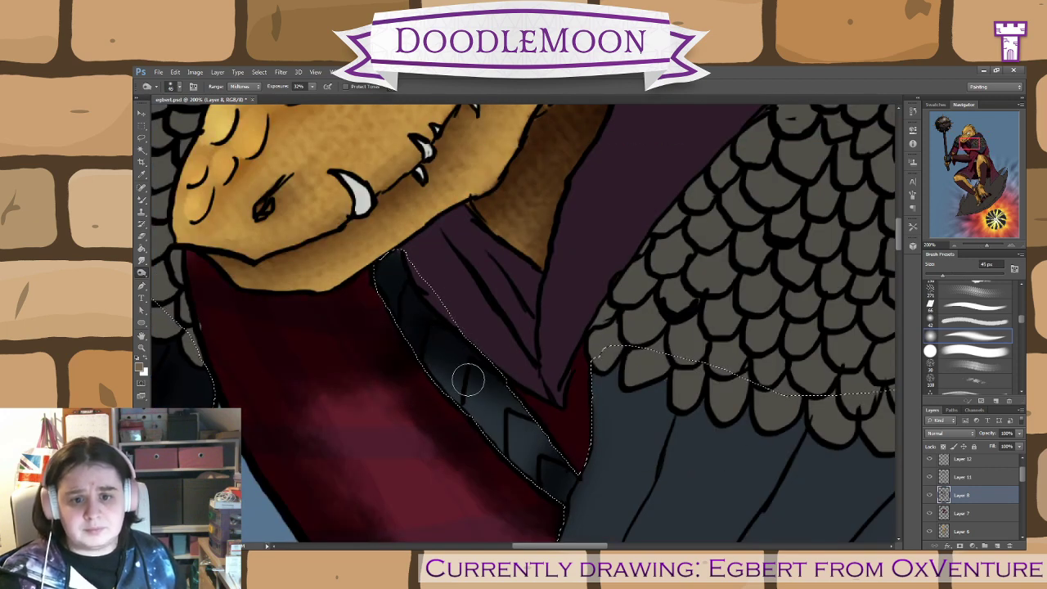
mouse_move(468, 379)
left_mouse_down()
mouse_move(507, 394)
mouse_move(501, 454)
mouse_move(503, 409)
mouse_move(523, 409)
mouse_move(534, 498)
mouse_move(537, 451)
mouse_move(549, 450)
mouse_move(576, 495)
mouse_move(575, 467)
mouse_move(553, 514)
mouse_move(572, 495)
mouse_move(536, 503)
left_mouse_up()
key("ctrl+plus")
key("ctrl+plus")
- Burn shadows beneath the scales and along the pleat lines of the near shoulder's blue-grey fabric with an 80 px brush
key("ctrl+minus")
key("ctrl+minus")
key("ctrl+minus")
key("ctrl+minus")
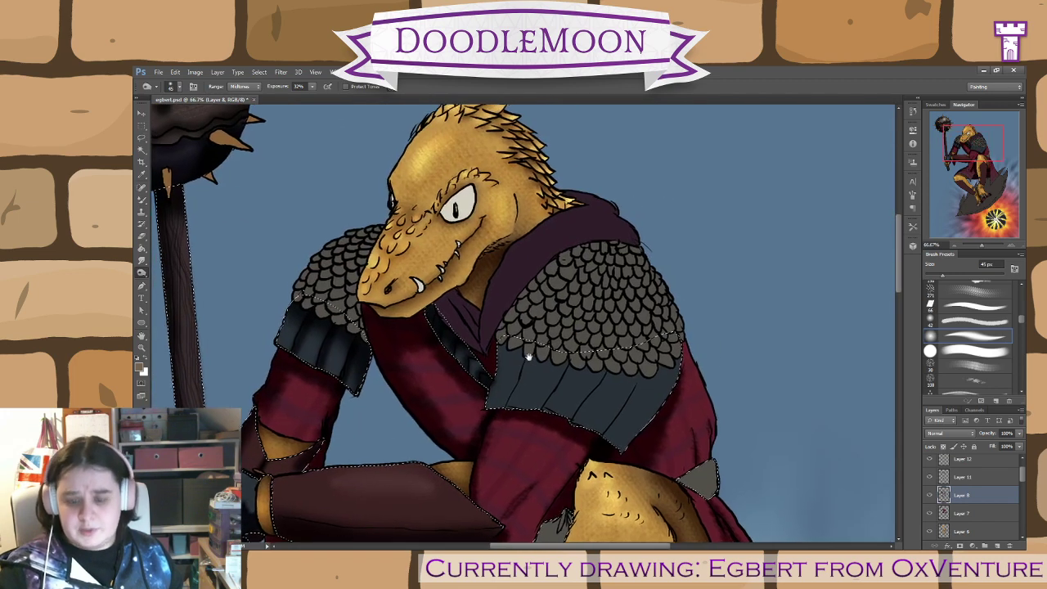
left_click_drag(528, 356, 525, 360)
key("ctrl+plus")
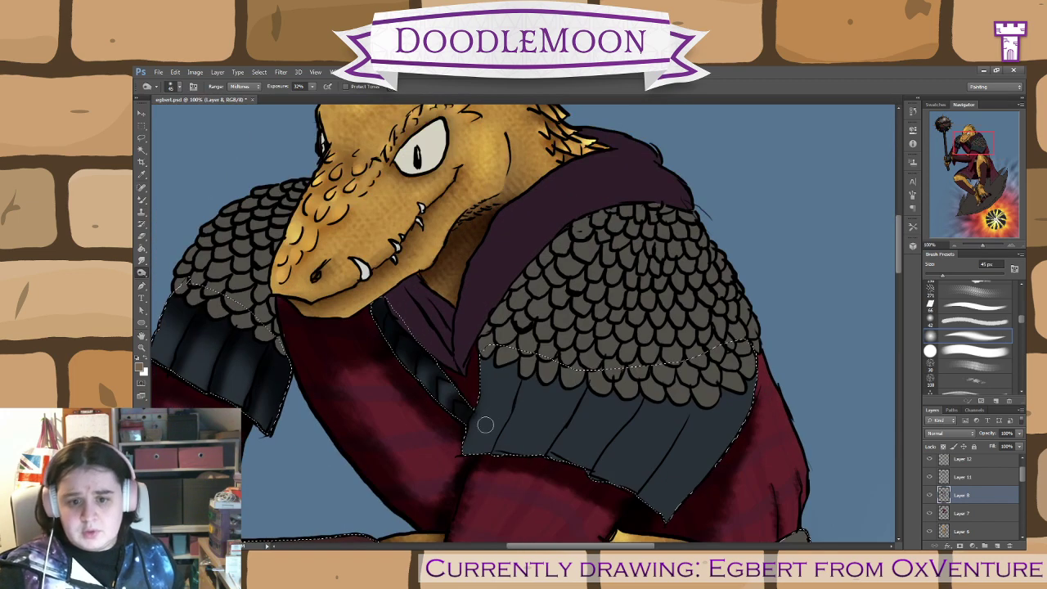
left_click_drag(486, 426, 437, 449)
key("bracketright")
key("bracketright")
key("bracketright")
key("bracketright")
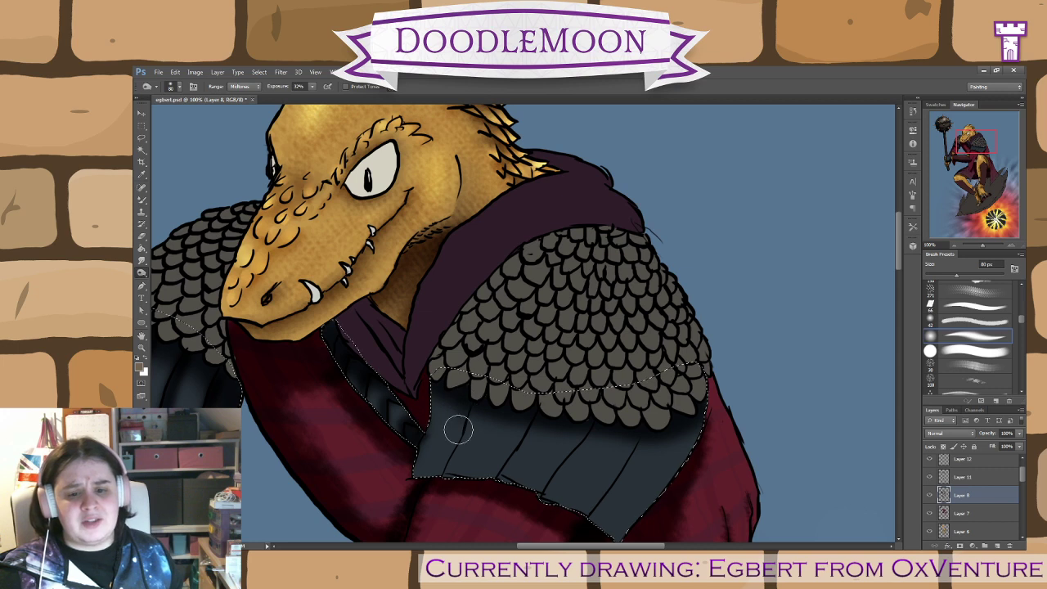
mouse_move(440, 463)
left_mouse_down()
mouse_move(533, 412)
mouse_move(501, 453)
mouse_move(547, 462)
mouse_move(598, 421)
mouse_move(512, 523)
mouse_move(484, 535)
mouse_move(610, 476)
mouse_move(643, 451)
mouse_move(652, 424)
mouse_move(617, 489)
left_mouse_up()
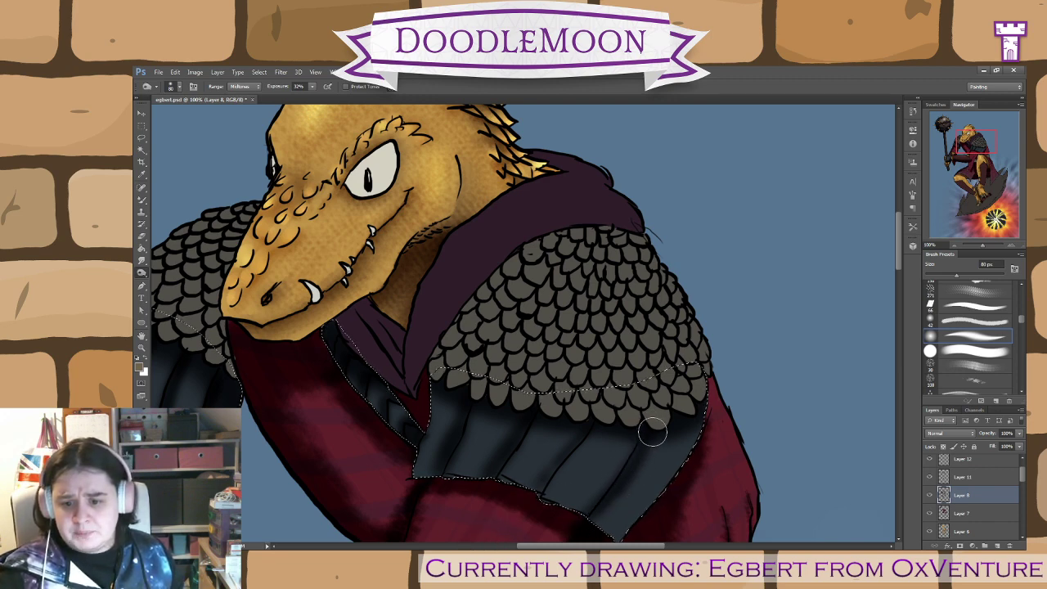
mouse_move(648, 427)
left_mouse_down()
mouse_move(556, 465)
mouse_move(525, 515)
left_mouse_up()
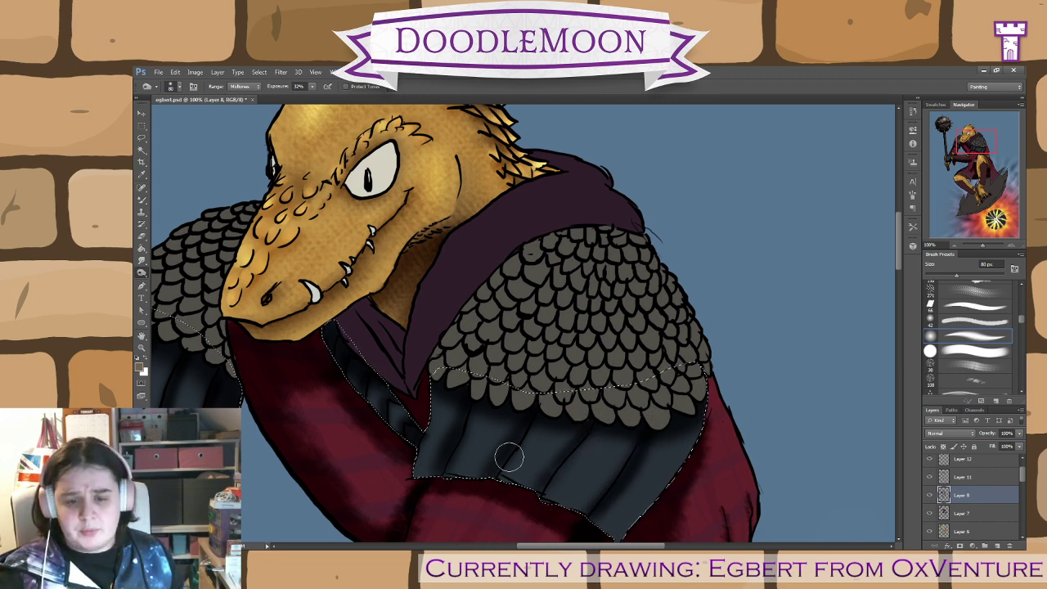
- Dodge soft highlights onto the blue-grey pleats below the shoulder scales with a 150 px brush, undoing the smaller 80 px test stroke
left_click(168, 270)
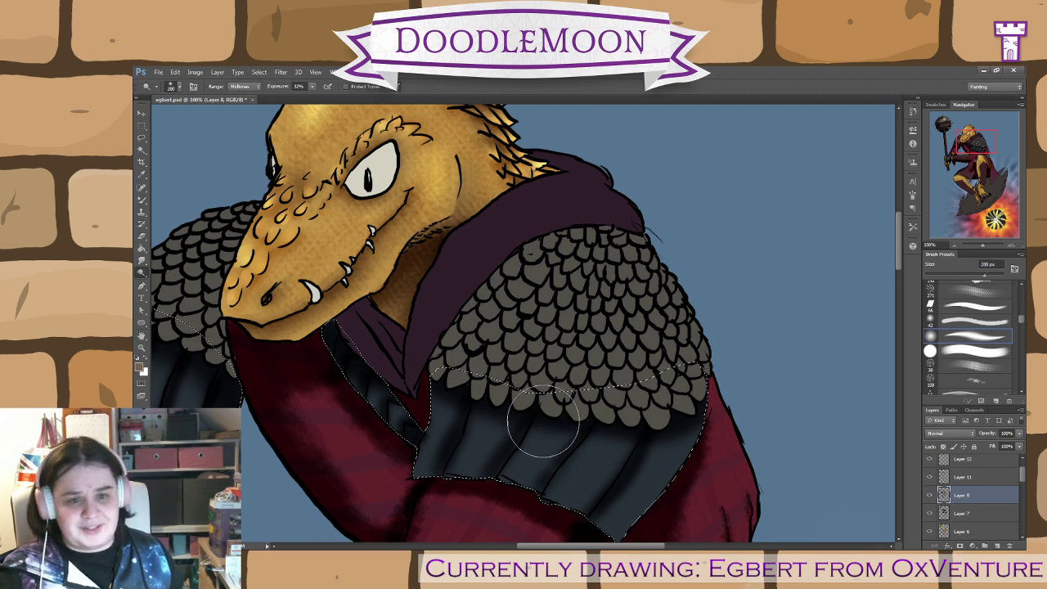
key("[")
key("[")
key("[")
key("[")
key("[")
left_click_drag(594, 462, 573, 481)
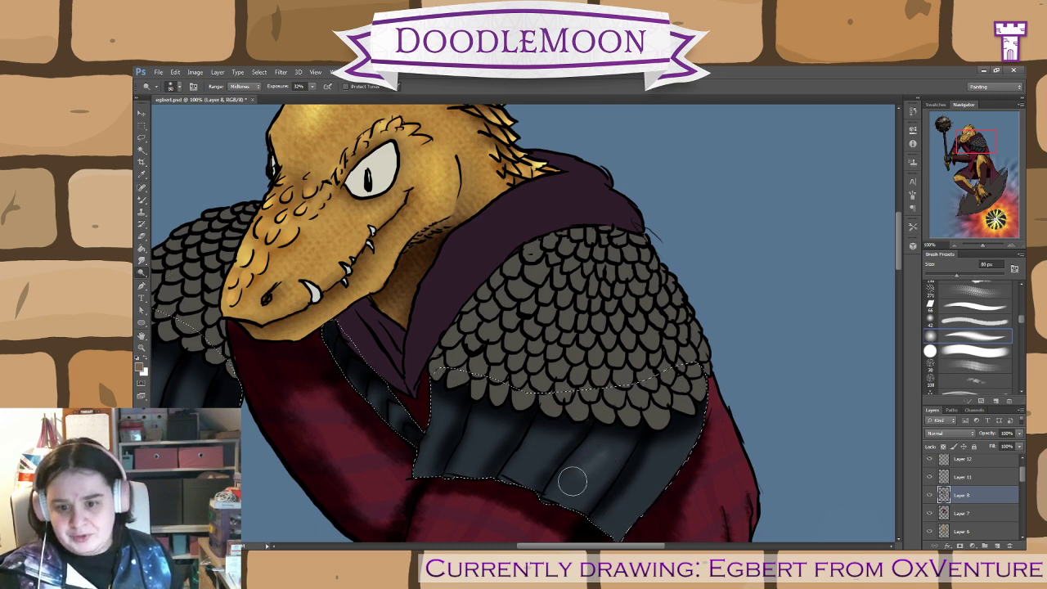
key("ctrl+z")
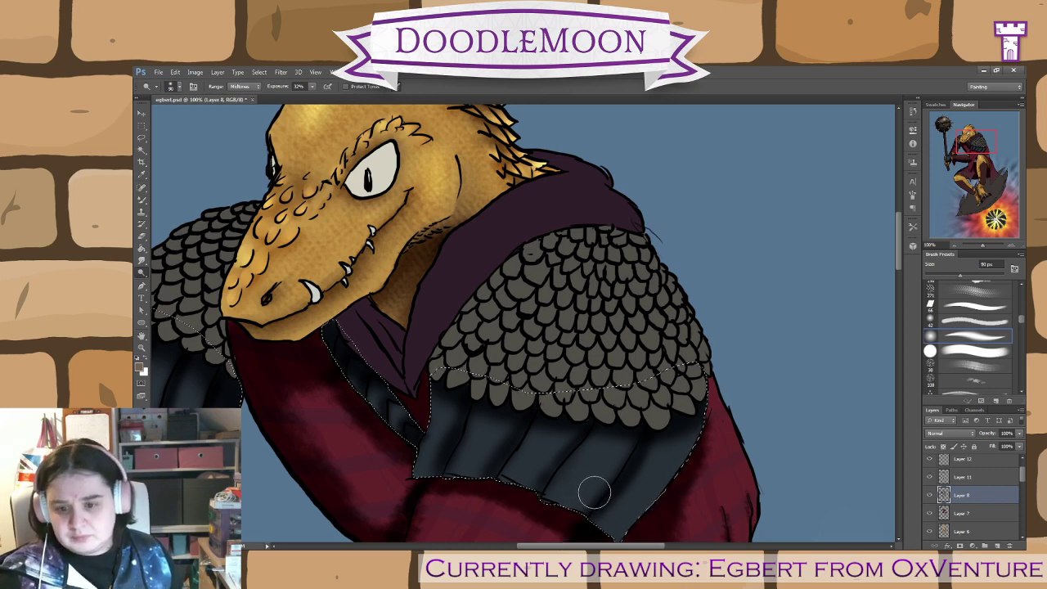
key("bracketright")
key("bracketright")
key("bracketright")
key("bracketright")
mouse_move(628, 502)
left_mouse_down()
mouse_move(544, 455)
mouse_move(472, 442)
mouse_move(480, 453)
mouse_move(436, 453)
left_mouse_up()
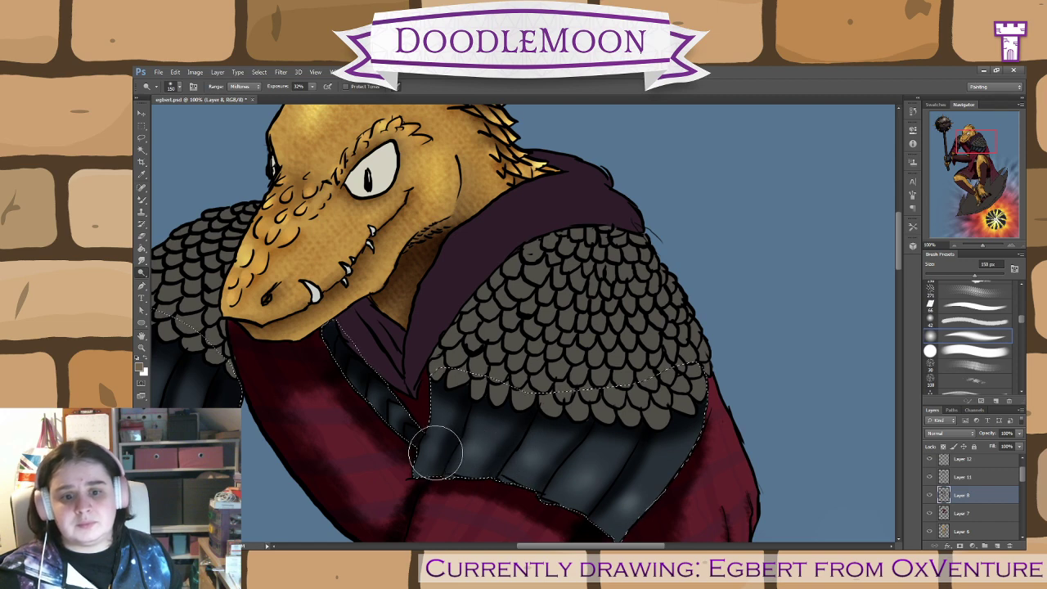
left_click_drag(553, 459, 736, 488)
mouse_move(370, 429)
left_mouse_down()
mouse_move(338, 419)
mouse_move(298, 385)
mouse_move(341, 422)
left_mouse_up()
- Burn a soft shadow over the small grey tie beside the front of the thigh with a 125 px brush
left_click_drag(515, 498, 291, 336)
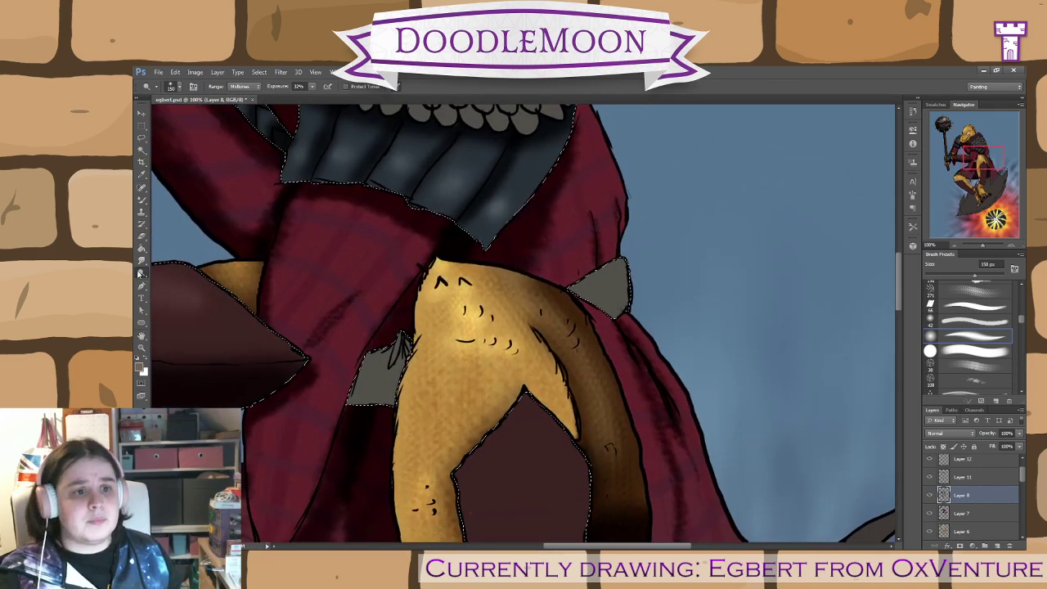
left_click(174, 284)
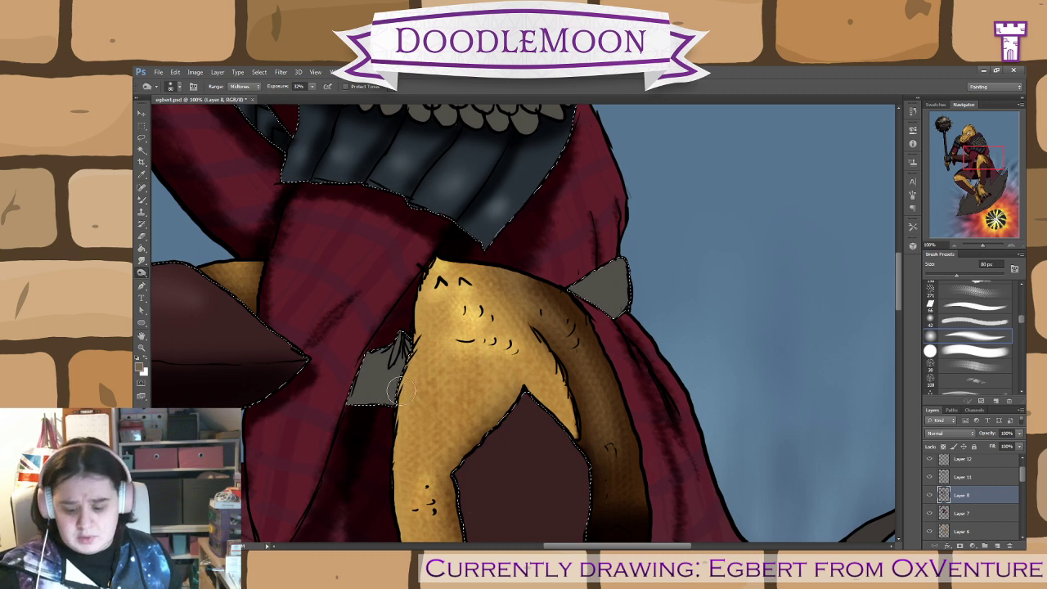
key("bracketright")
key("bracketright")
key("bracketright")
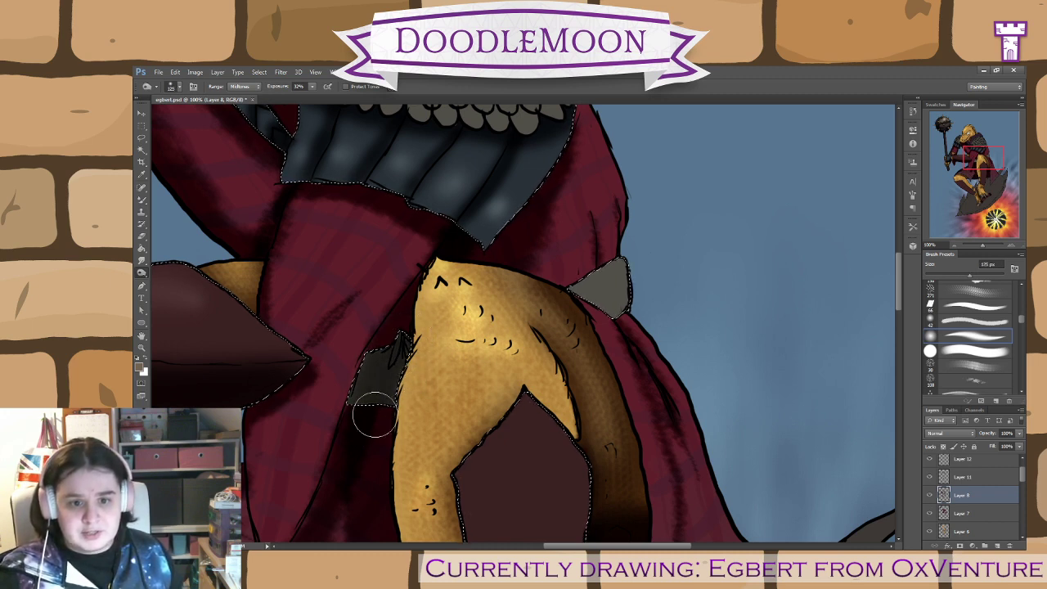
- Burn fold shadows across the grey tie at the back of the hip with 45 px and 70 px brushes
key("ctrl+plus")
left_click_drag(441, 425, 638, 398)
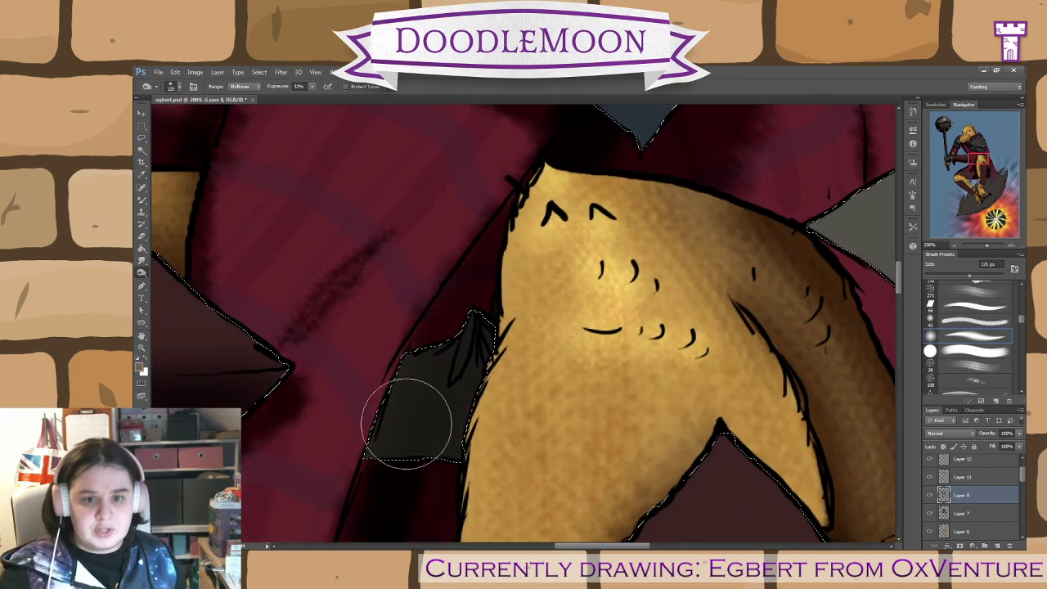
key("bracketleft")
key("bracketleft")
key("bracketleft")
key("bracketleft")
key("bracketleft")
key("bracketleft")
key("bracketleft")
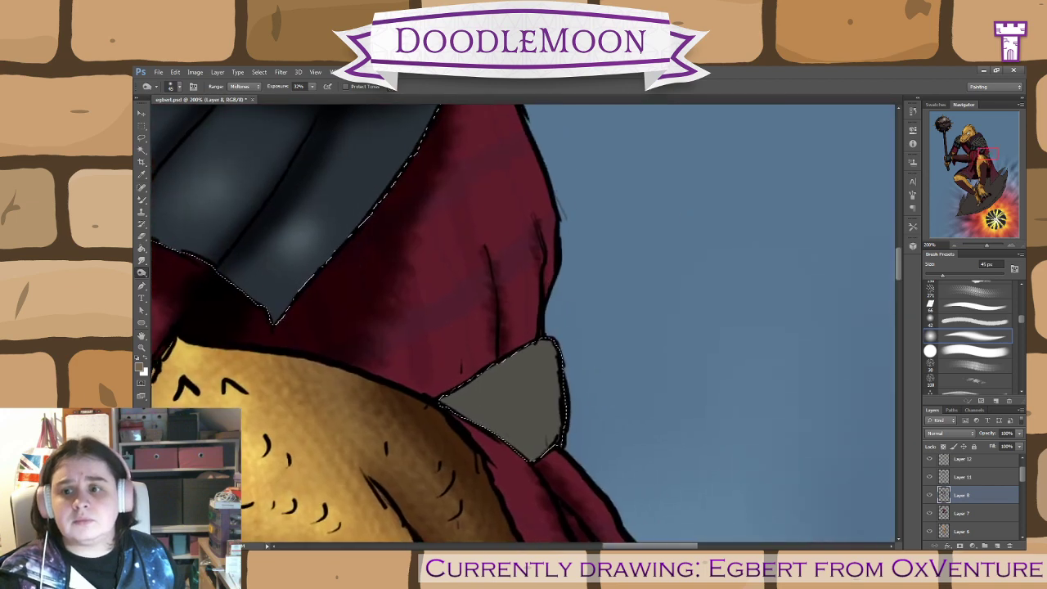
mouse_move(510, 385)
left_mouse_down()
mouse_move(488, 393)
mouse_move(562, 359)
left_mouse_up()
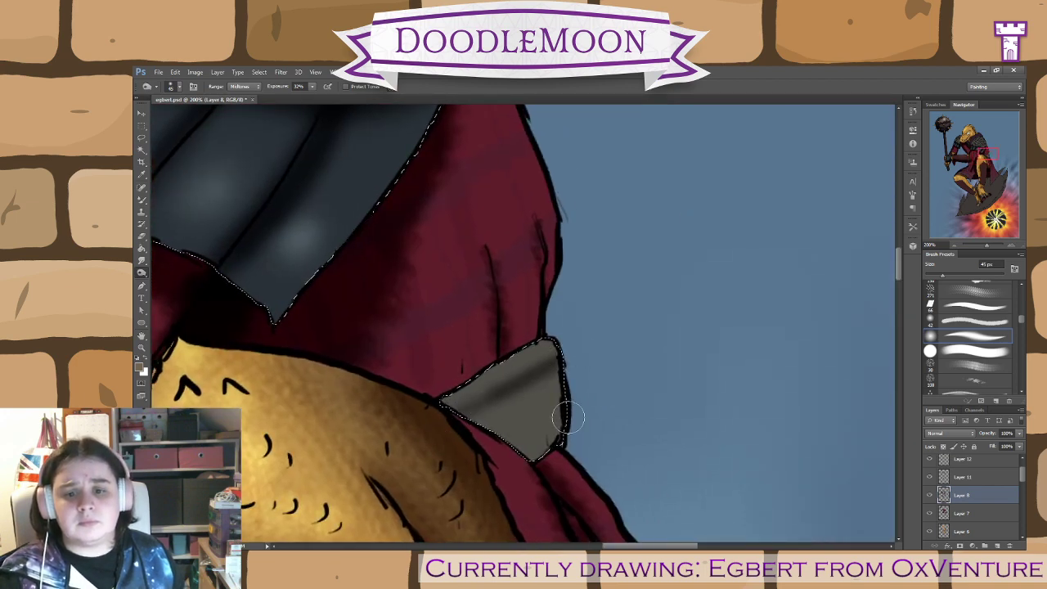
mouse_move(568, 409)
left_mouse_down()
mouse_move(579, 409)
mouse_move(505, 456)
left_mouse_up()
key("bracketright")
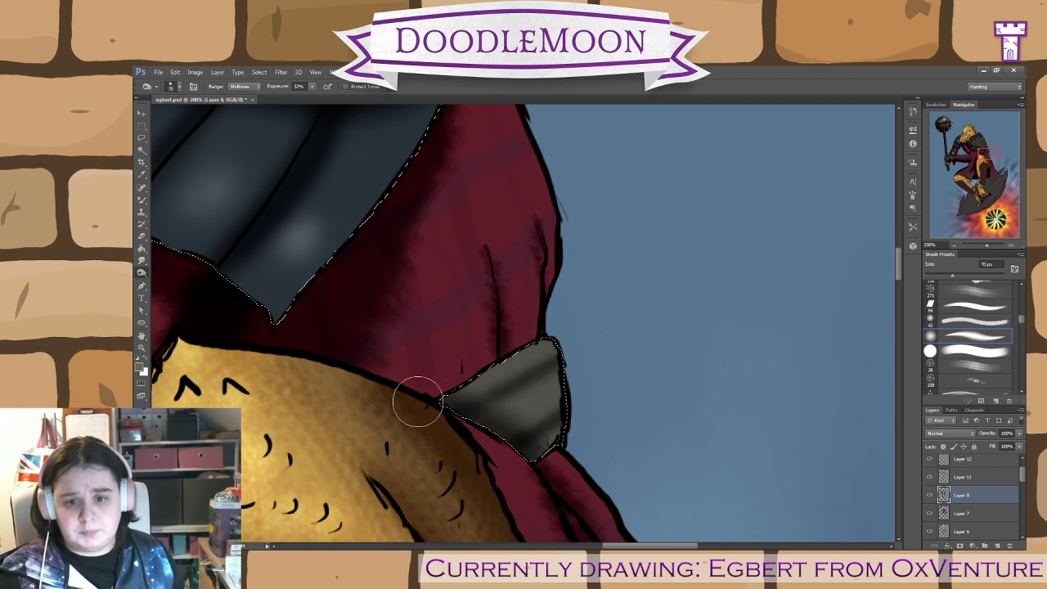
mouse_move(346, 439)
left_mouse_down()
mouse_move(453, 450)
mouse_move(542, 435)
left_mouse_up()
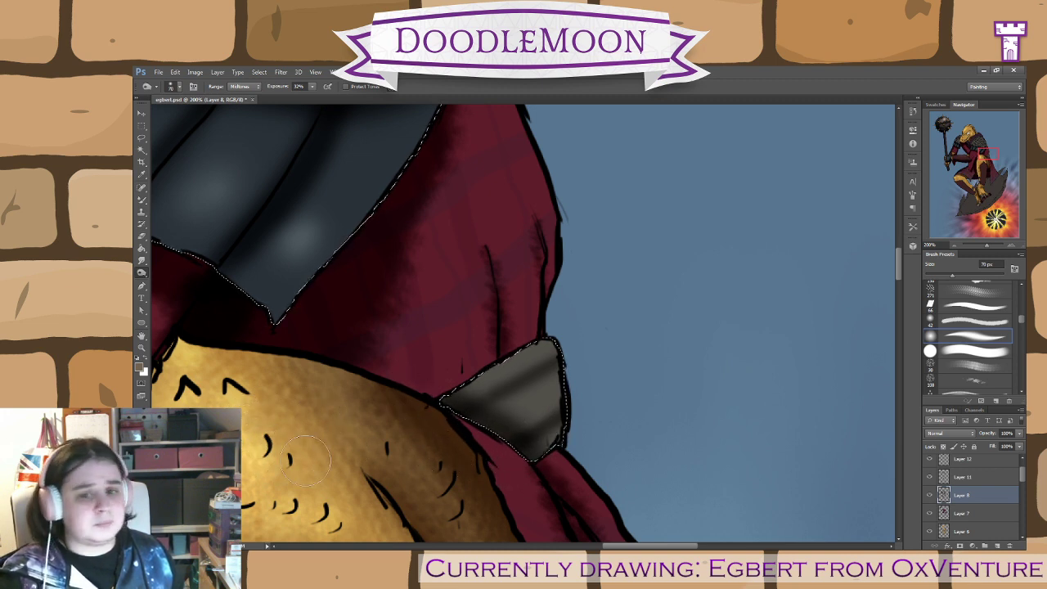
- Dodge soft highlights between the folds of the grey hip tie with a 50 px brush
key("bracketright")
key("bracketright")
key("bracketright")
key("bracketright")
key("bracketright")
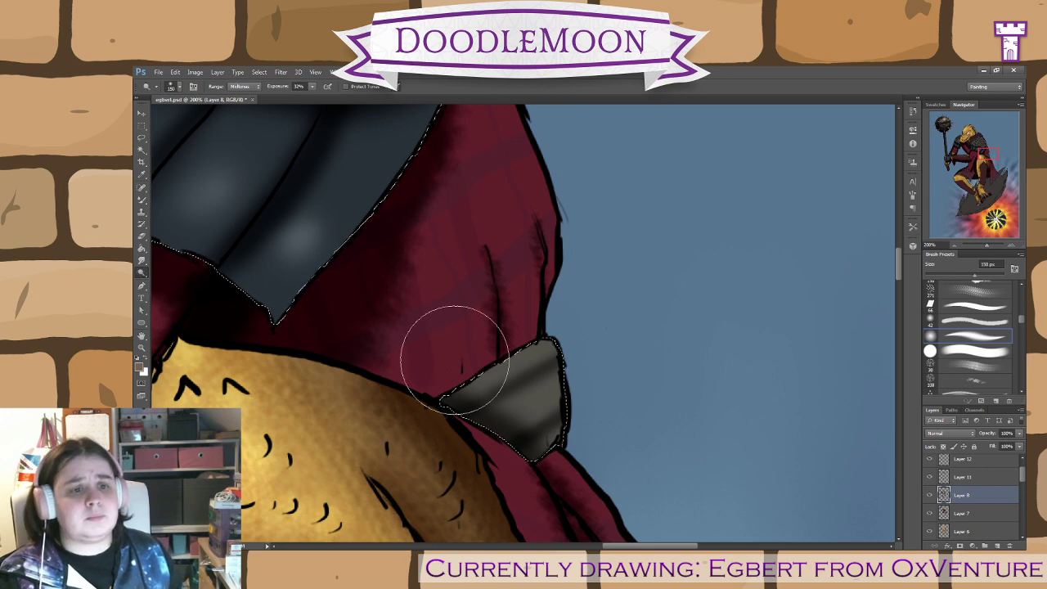
key("bracketleft")
key("bracketleft")
key("bracketleft")
key("bracketleft")
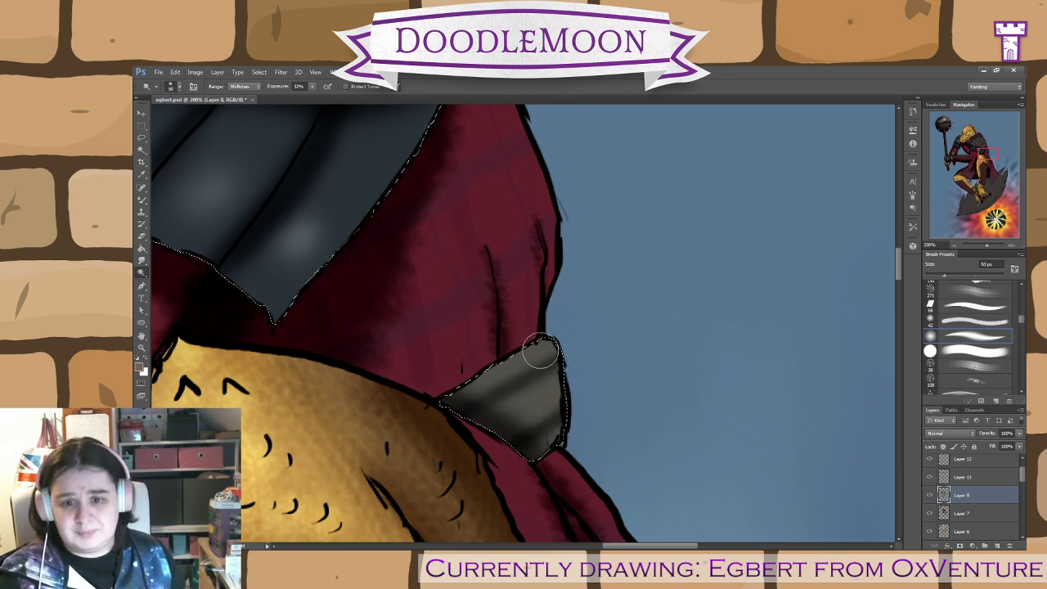
left_click_drag(538, 397, 546, 392)
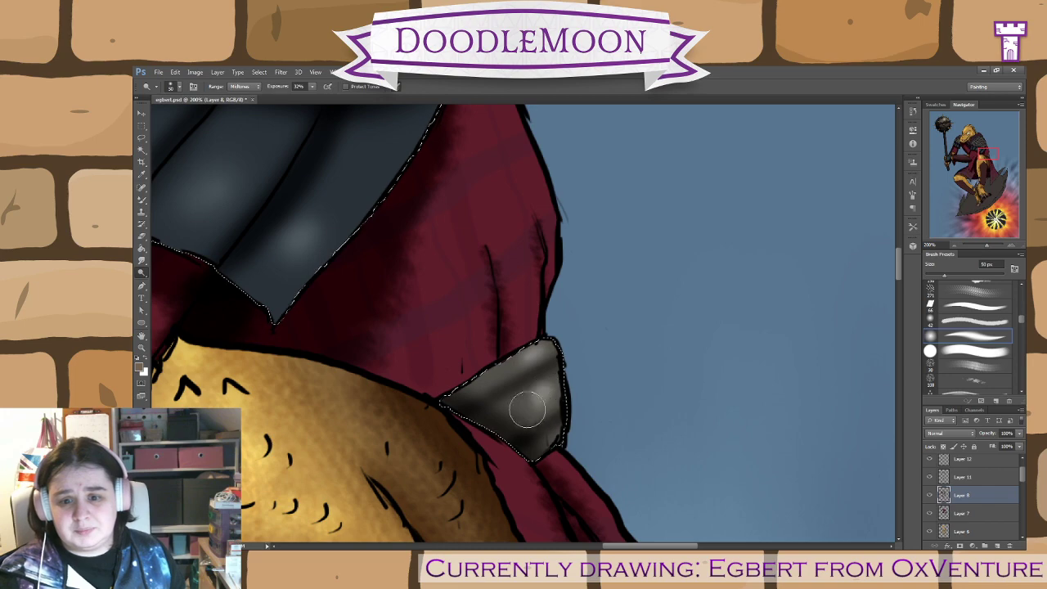
- Burn soft shadows along the edges of both dark red shin guards with a 300 px brush
key("ctrl+minus")
key("ctrl+minus")
key("ctrl+minus")
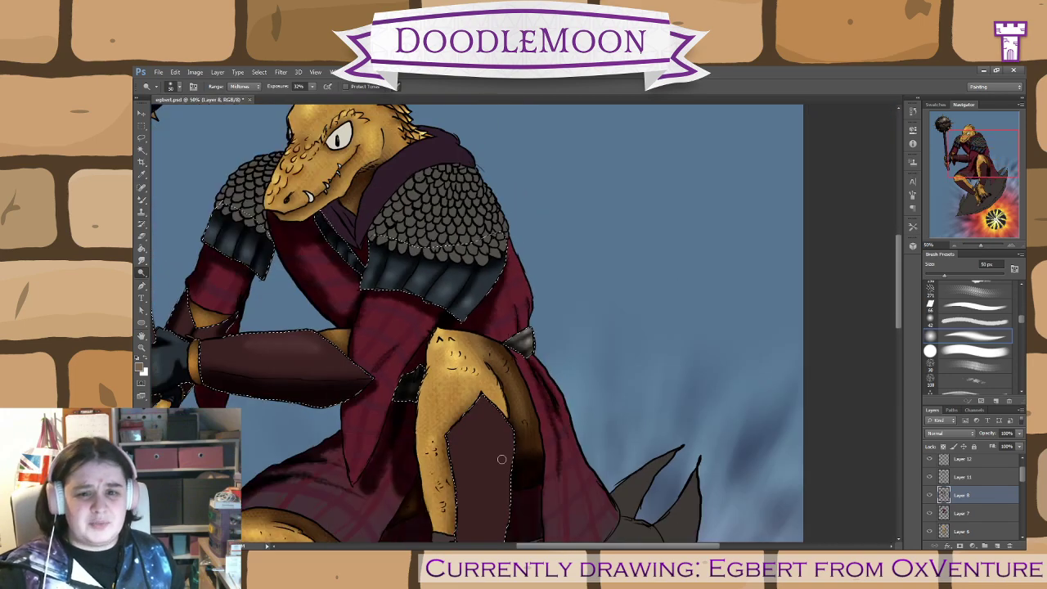
left_click_drag(556, 418, 661, 209)
right_click(144, 274)
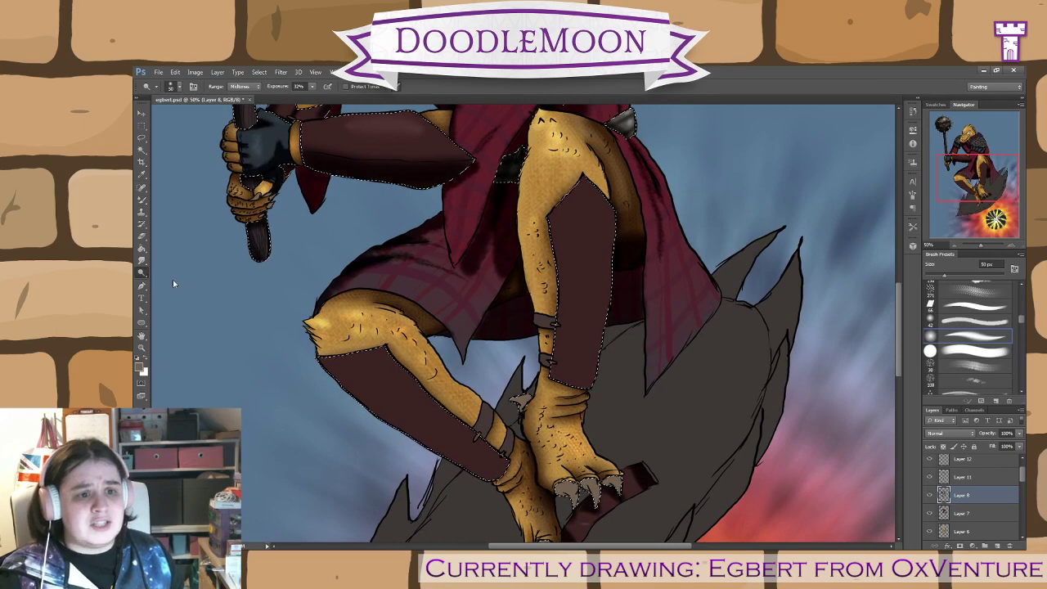
left_click(172, 281)
key("bracketright")
key("bracketright")
key("bracketright")
key("bracketright")
key("bracketright")
key("bracketright")
key("bracketright")
key("bracketright")
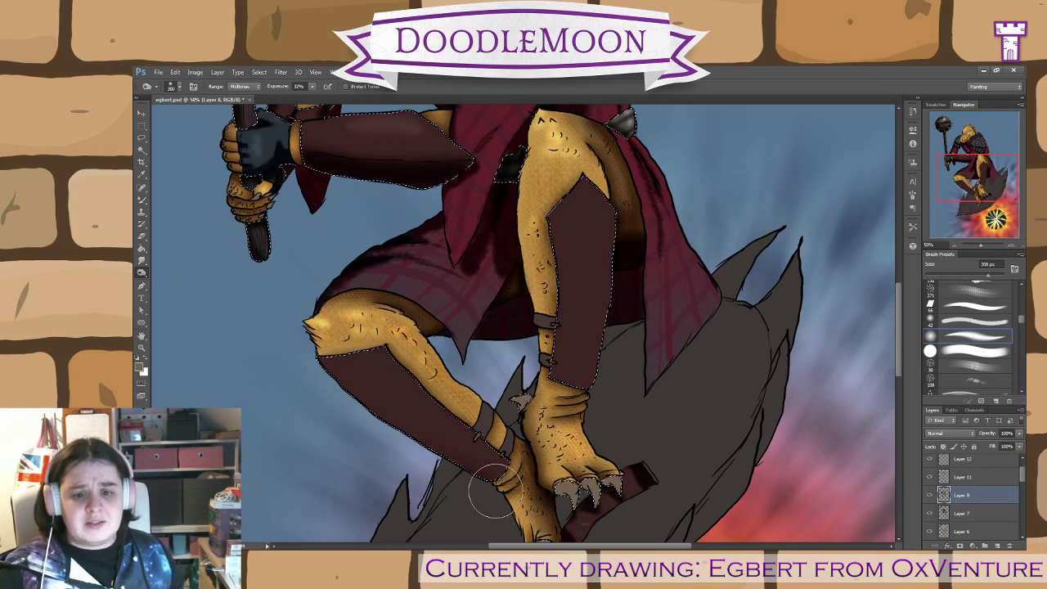
key("bracketright")
key("bracketright")
key("bracketright")
key("bracketright")
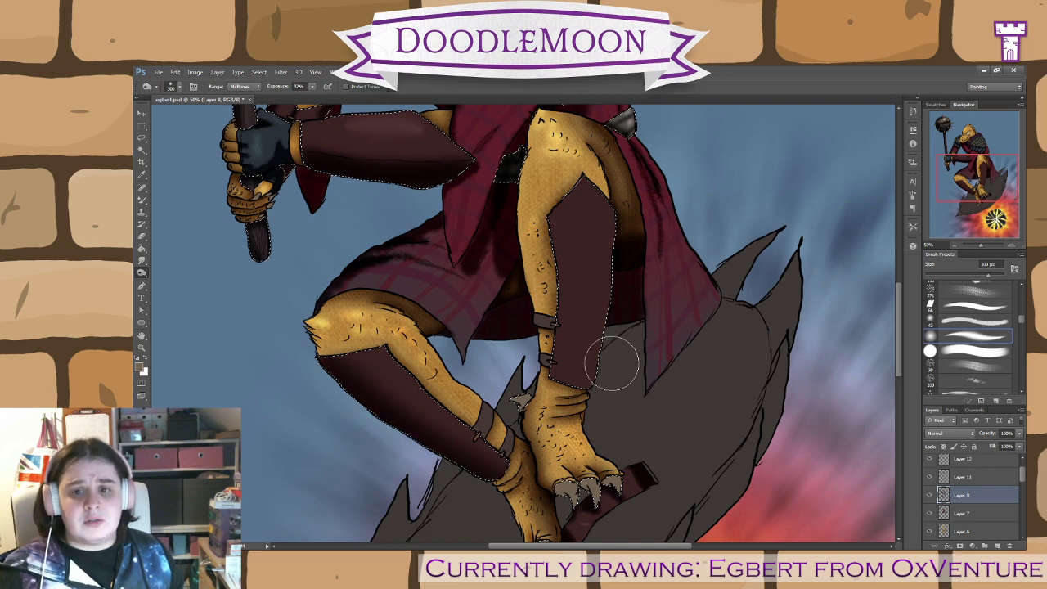
mouse_move(556, 211)
left_mouse_down()
mouse_move(556, 300)
mouse_move(557, 214)
mouse_move(569, 220)
mouse_move(570, 346)
mouse_move(558, 208)
left_mouse_up()
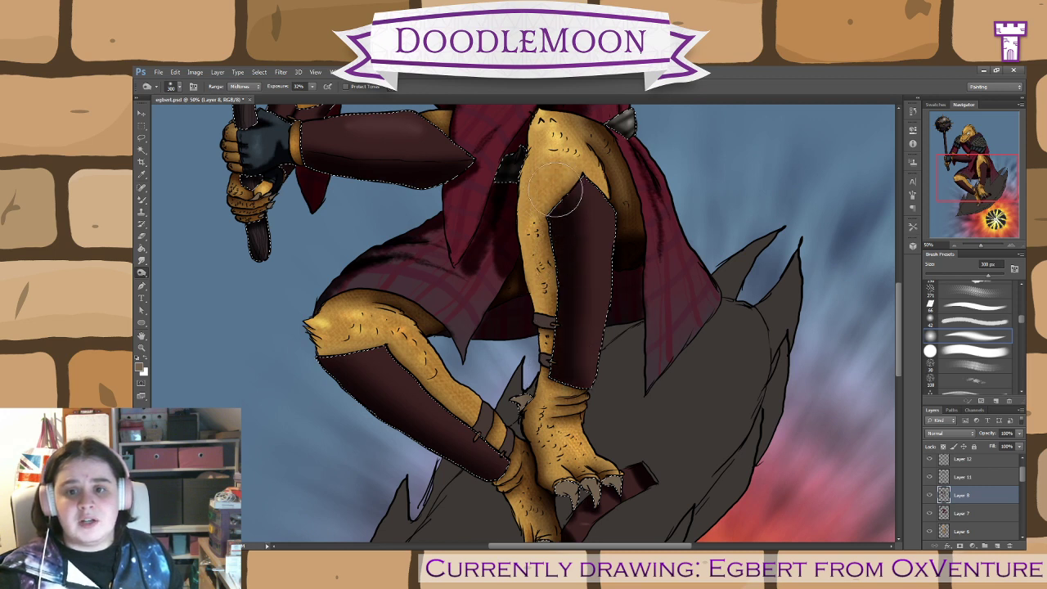
- Dodge broad highlights onto the upper parts of both dark red shin guards with a 400 px brush
mouse_move(513, 344)
left_mouse_down()
mouse_move(663, 320)
mouse_move(620, 292)
left_mouse_up()
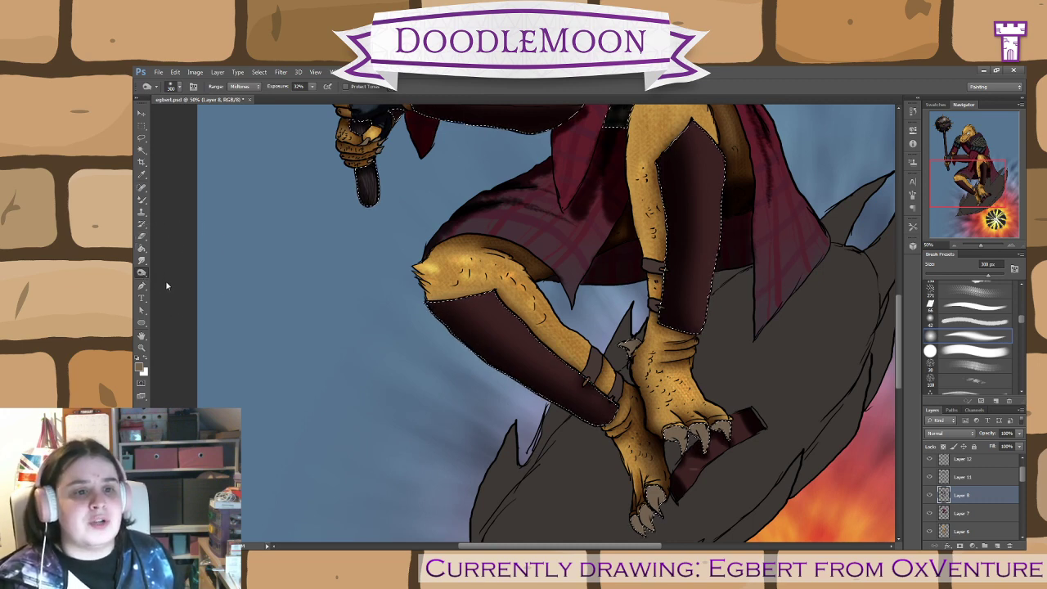
key("shift+o")
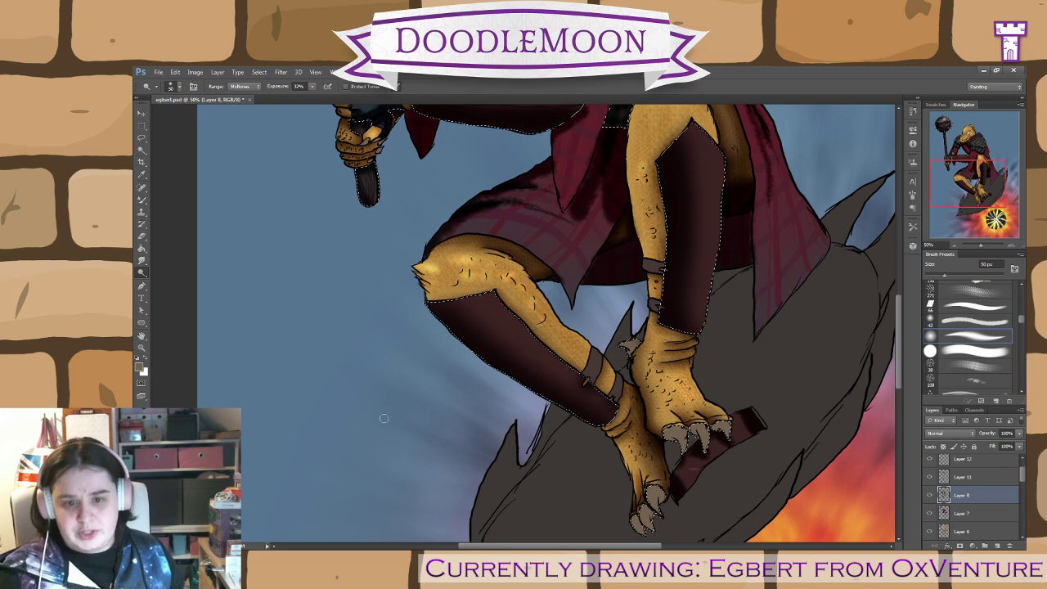
key("bracketright")
key("bracketright")
key("bracketright")
key("bracketright")
key("bracketright")
key("bracketright")
key("bracketright")
key("bracketright")
key("bracketright")
key("bracketright")
key("bracketright")
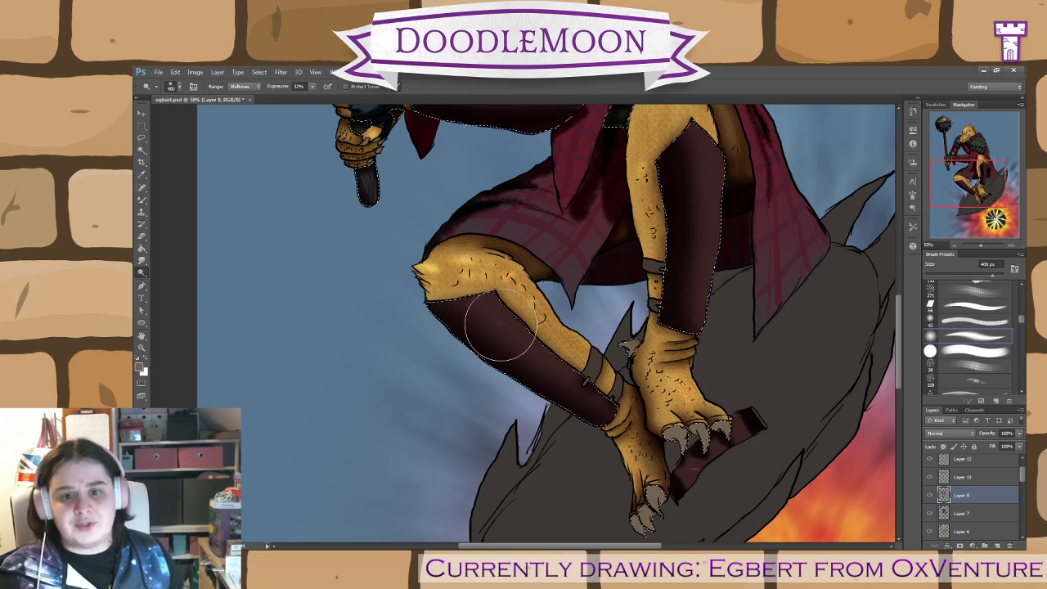
left_click_drag(622, 301, 554, 371)
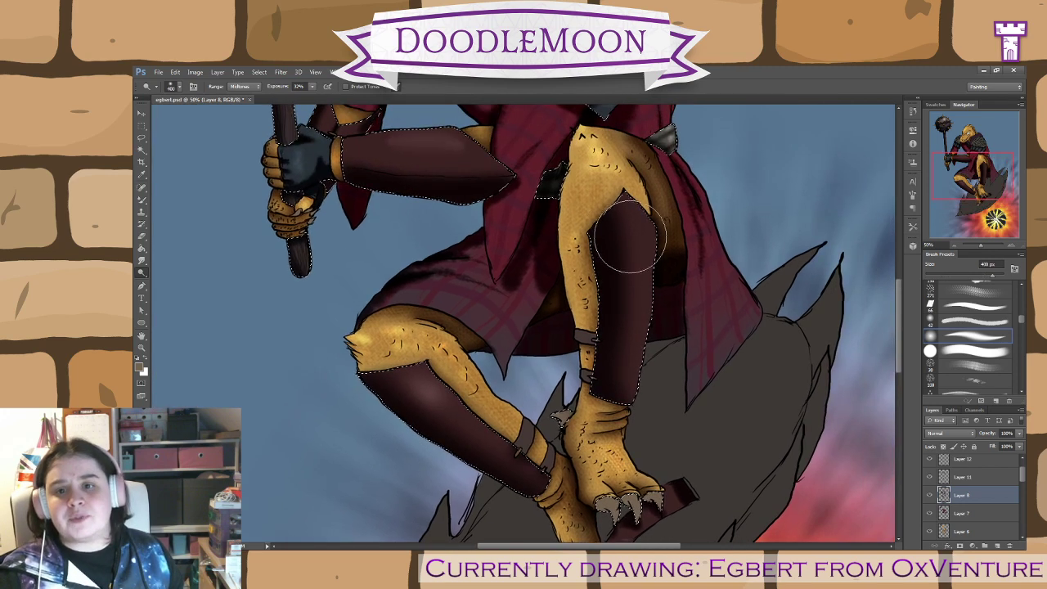
left_click_drag(632, 229, 639, 247)
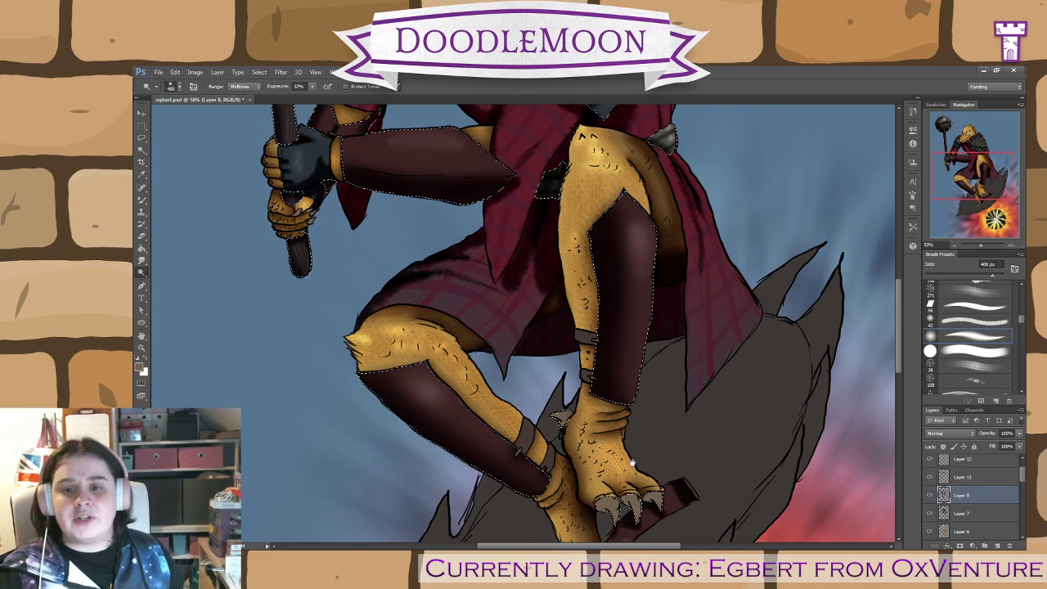
- Switch to the Burn tool for shading the toe claws gripping the dark red handle
left_click_drag(648, 425, 543, 234)
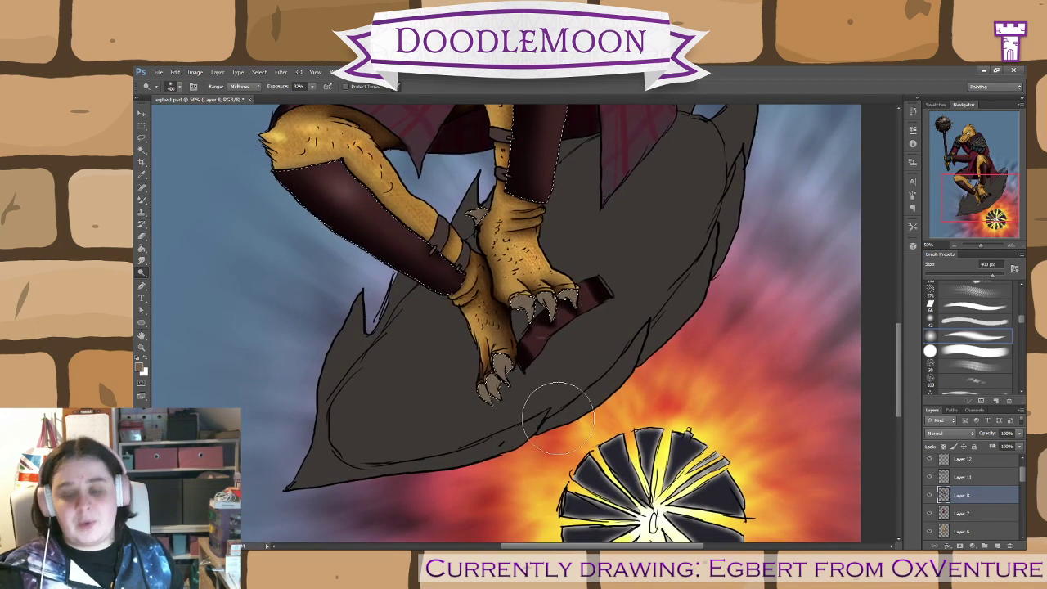
key("ctrl+plus")
key("ctrl+plus")
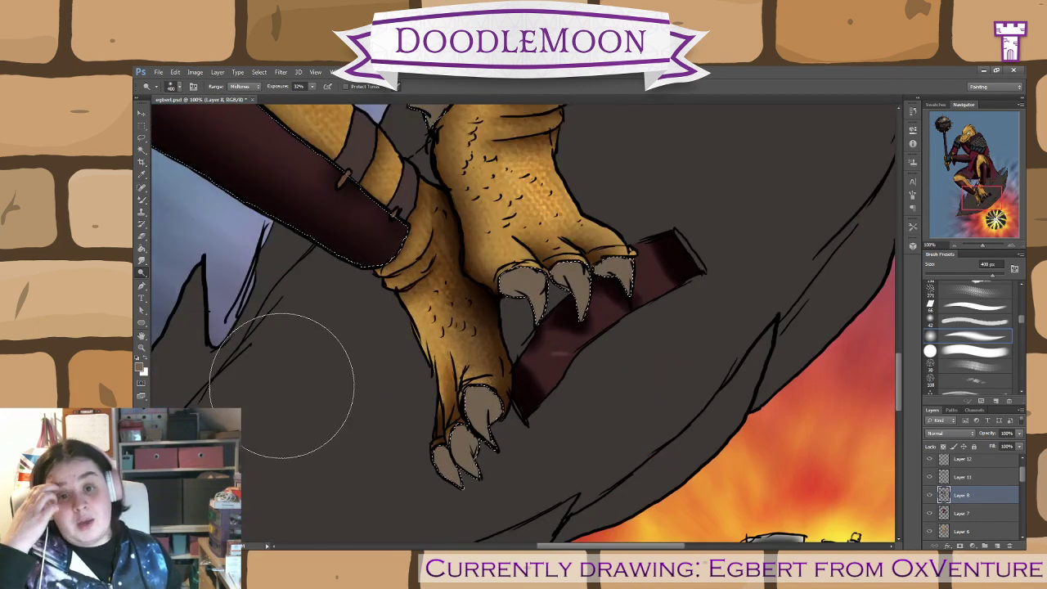
left_click(175, 283)
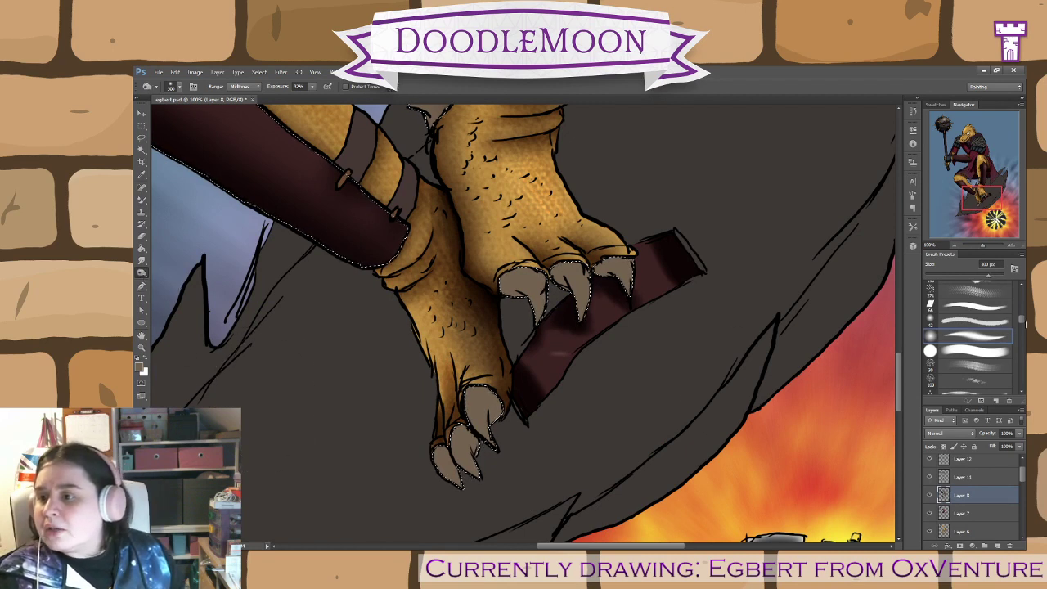
scroll(973, 336, "up", 3)
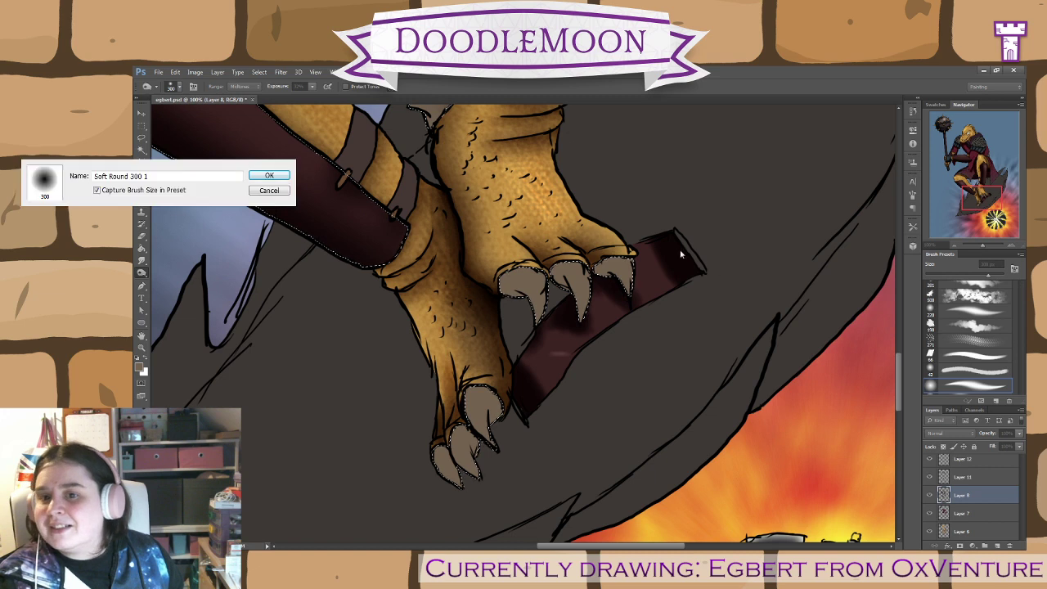
scroll(1022, 322, "up", 3)
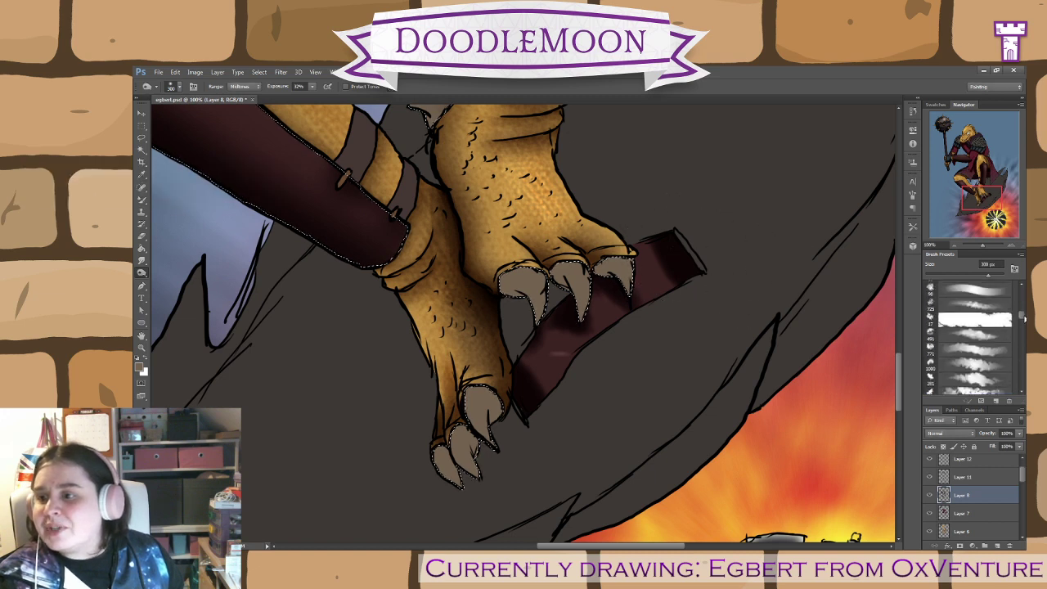
scroll(1024, 315, "up", 3)
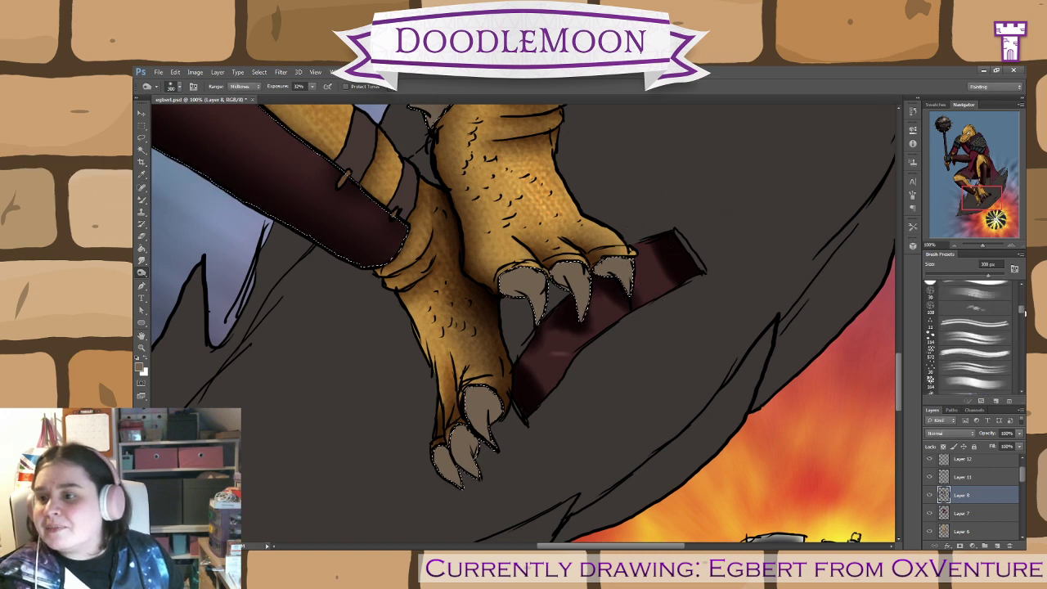
scroll(973, 335, "down", 4)
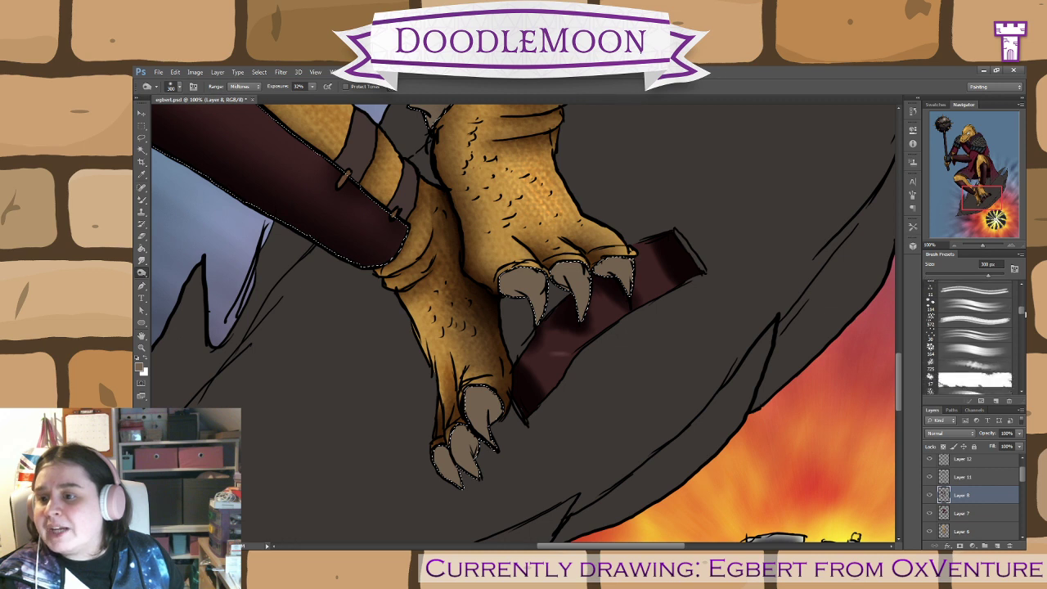
scroll(974, 335, "up", 3)
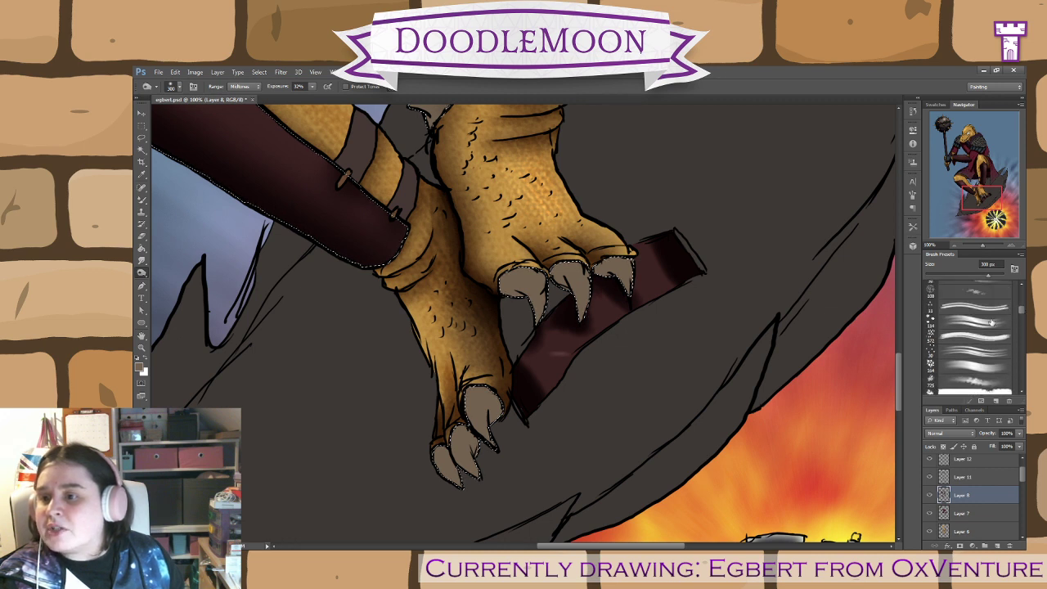
left_click(991, 323)
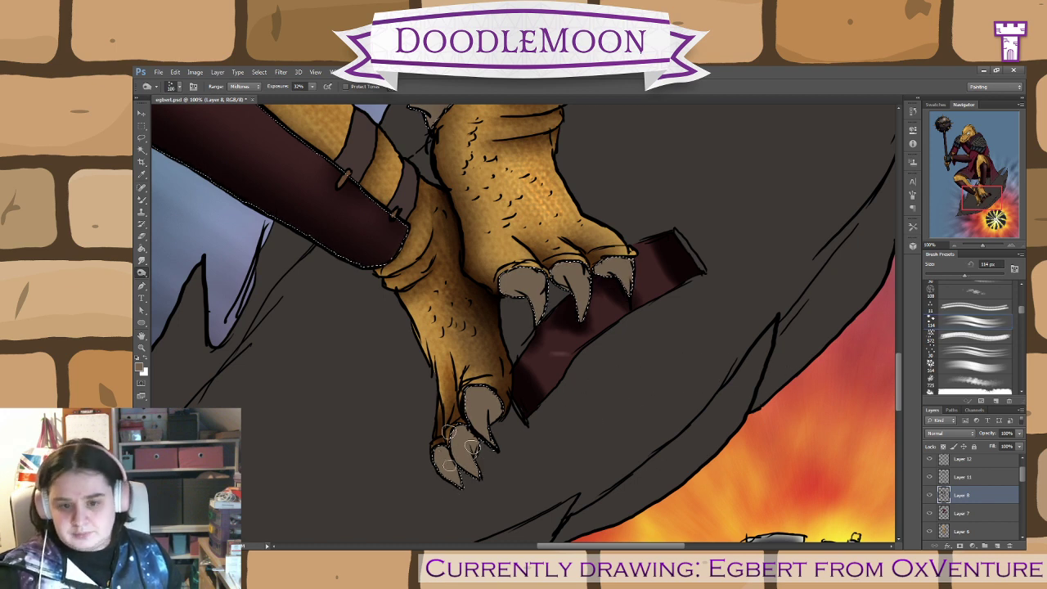
key("[")
key("[")
key("[")
key("[")
key("[")
key("[")
key("[")
key("[")
key("[")
key("[")
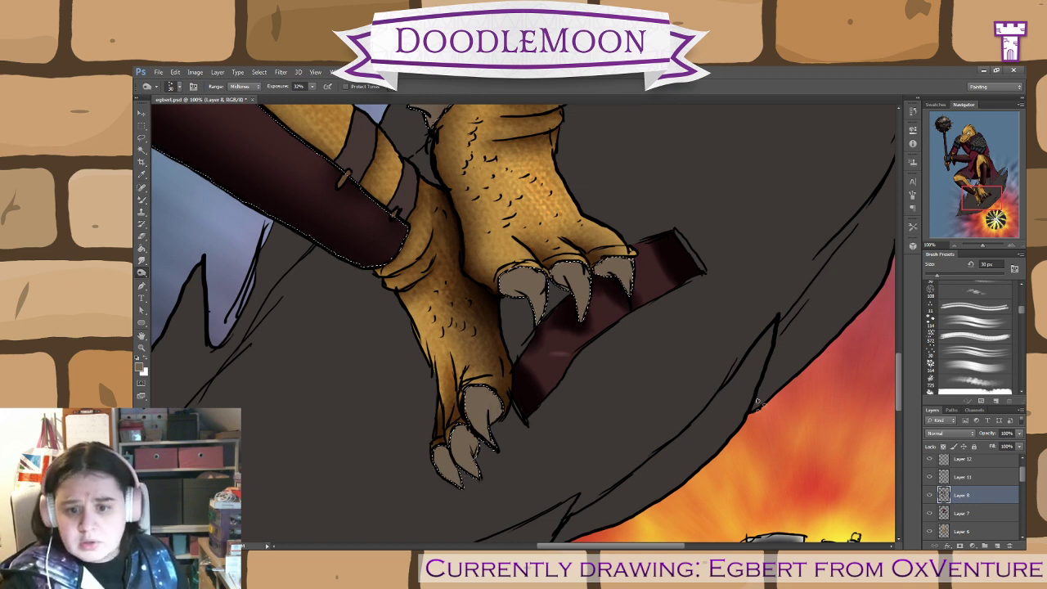
- Burn rough shading onto the large claw of the lower foot using the 95 px textured brush preset reduced to 60 px
left_click_drag(1021, 313, 1018, 304)
scroll(1020, 313, "up", 2)
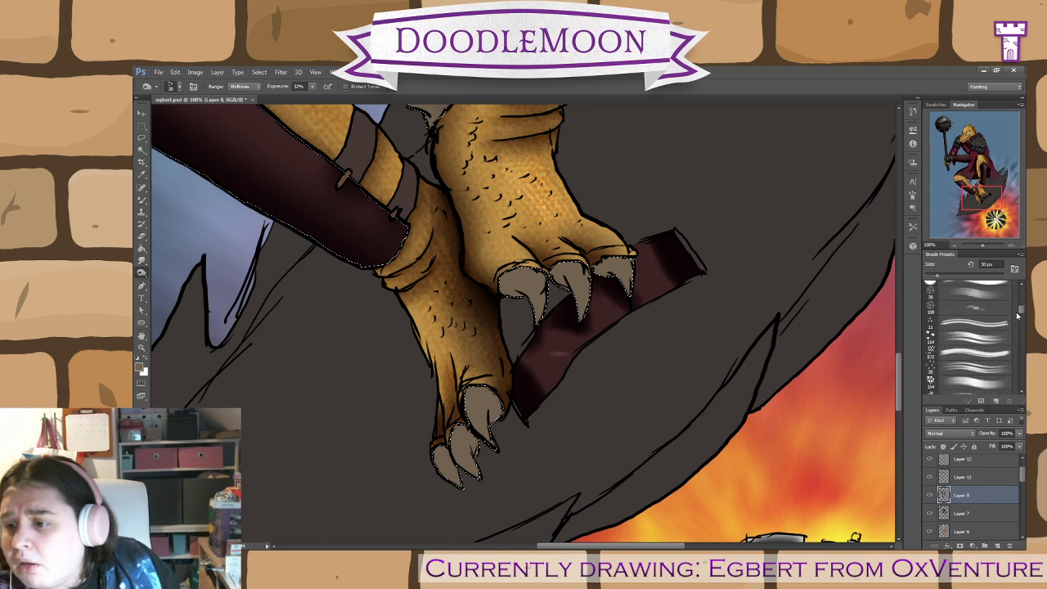
scroll(1017, 317, "down", 1)
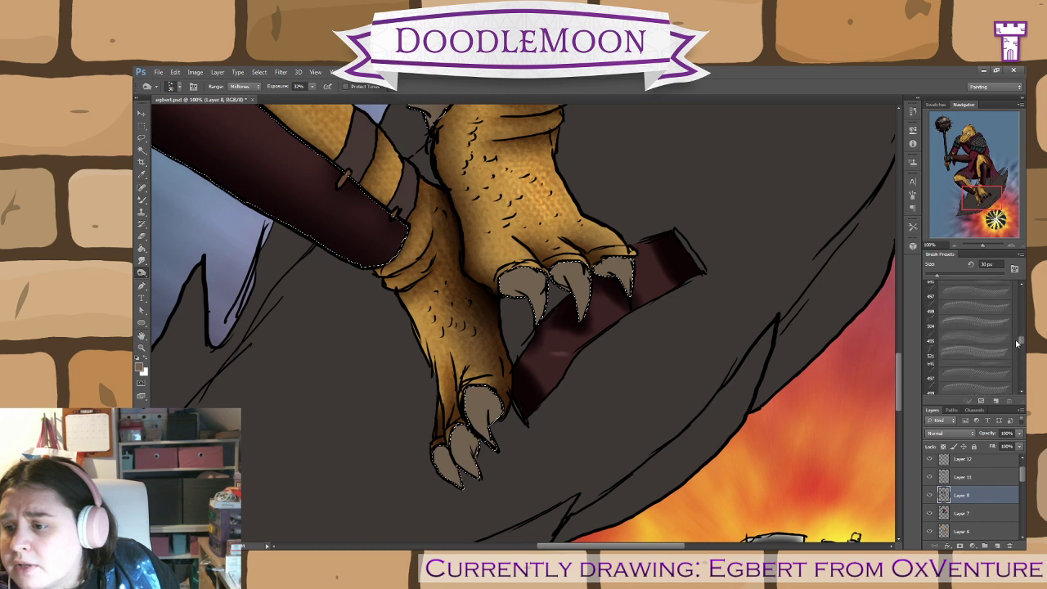
scroll(1014, 306, "up", 2)
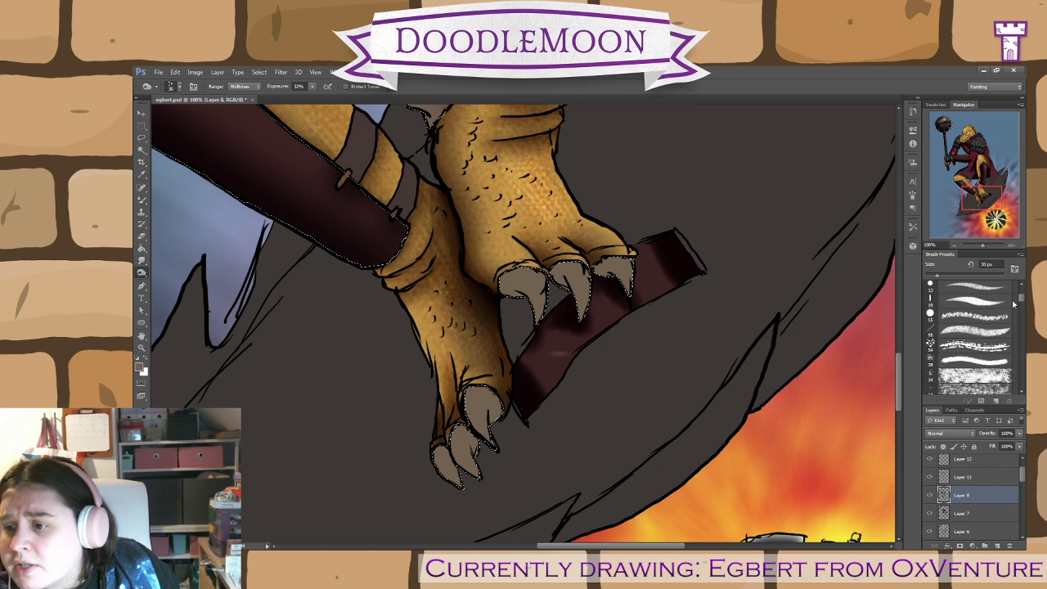
left_click(930, 334)
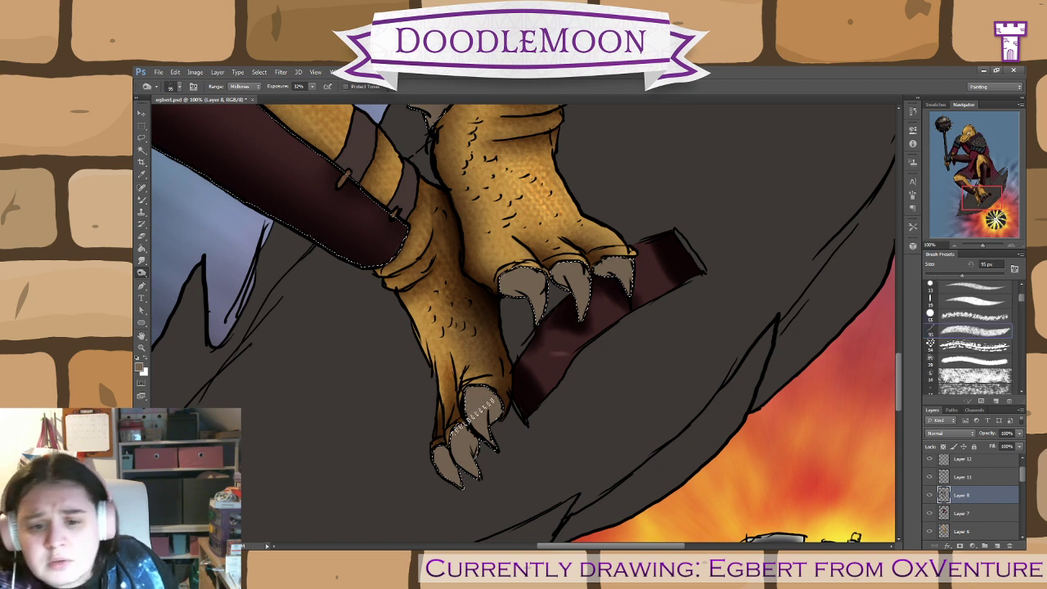
key("bracketleft")
key("bracketleft")
key("bracketleft")
key("bracketleft")
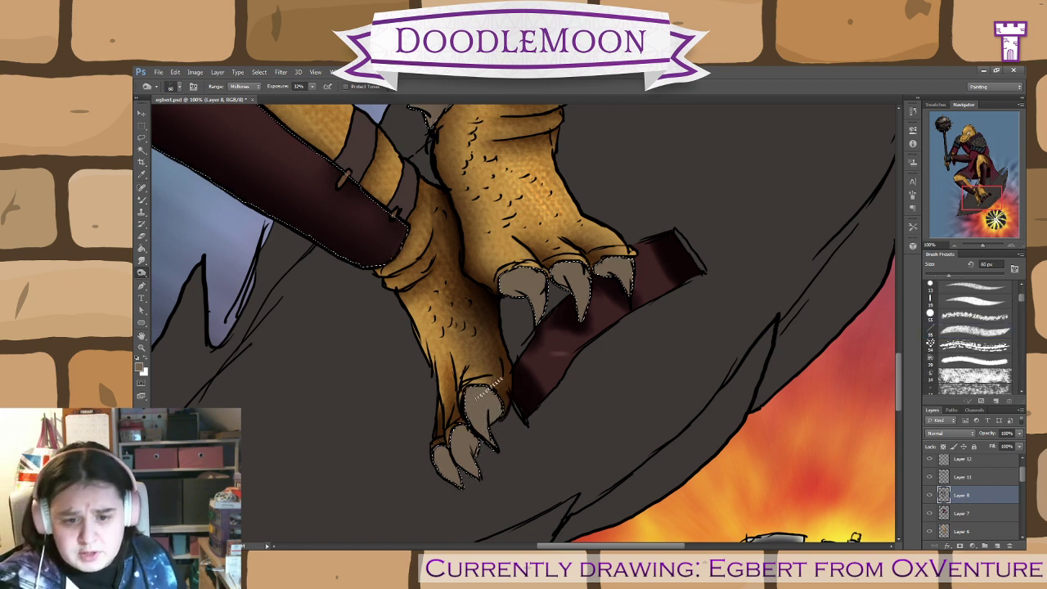
mouse_move(484, 391)
left_mouse_down()
mouse_move(477, 399)
mouse_move(496, 416)
mouse_move(482, 384)
mouse_move(474, 391)
mouse_move(482, 406)
left_mouse_up()
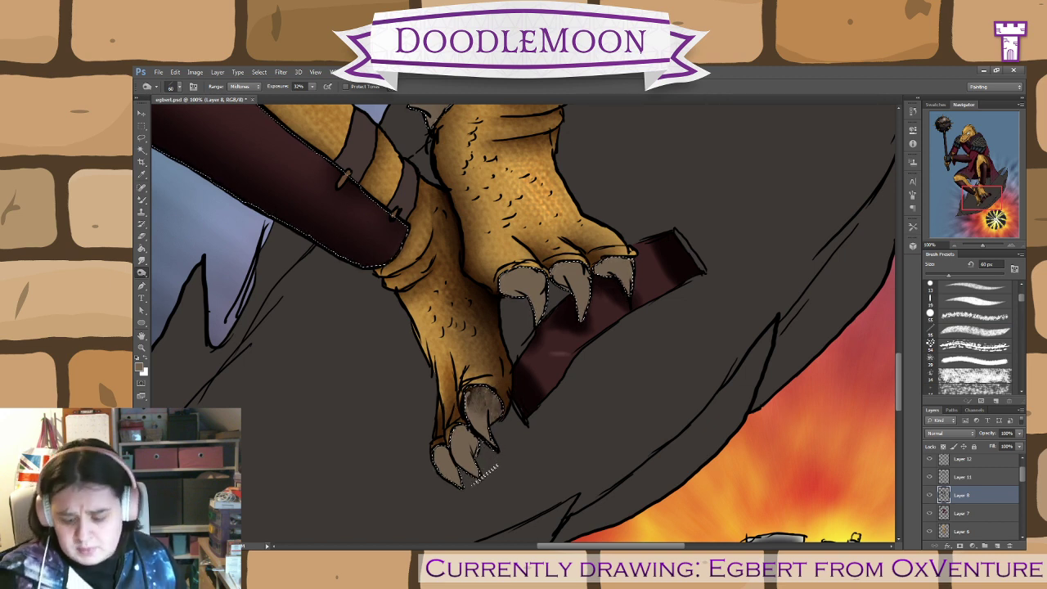
key("ctrl+plus")
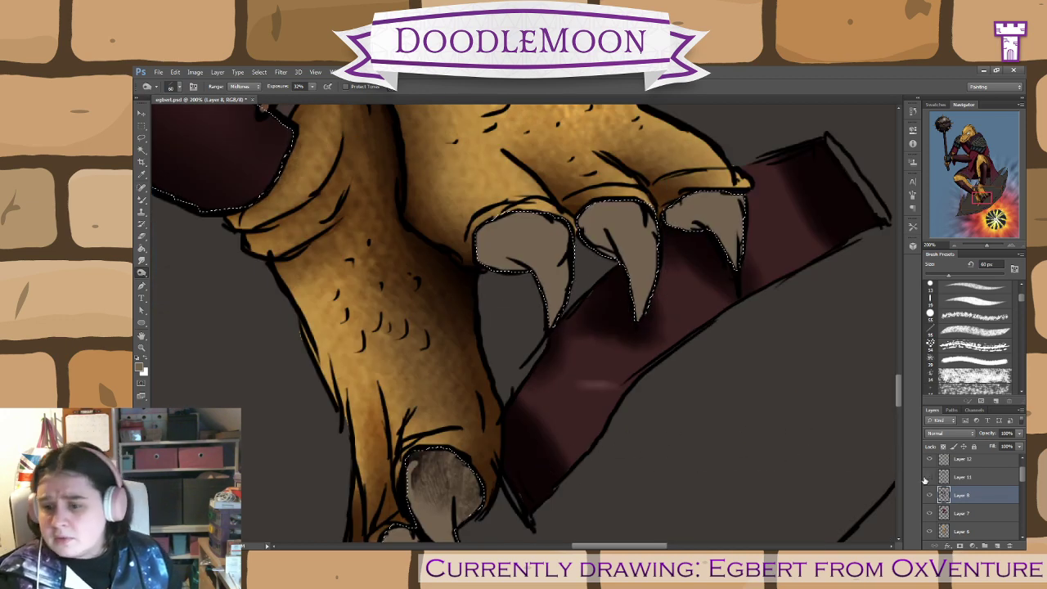
left_click(973, 478)
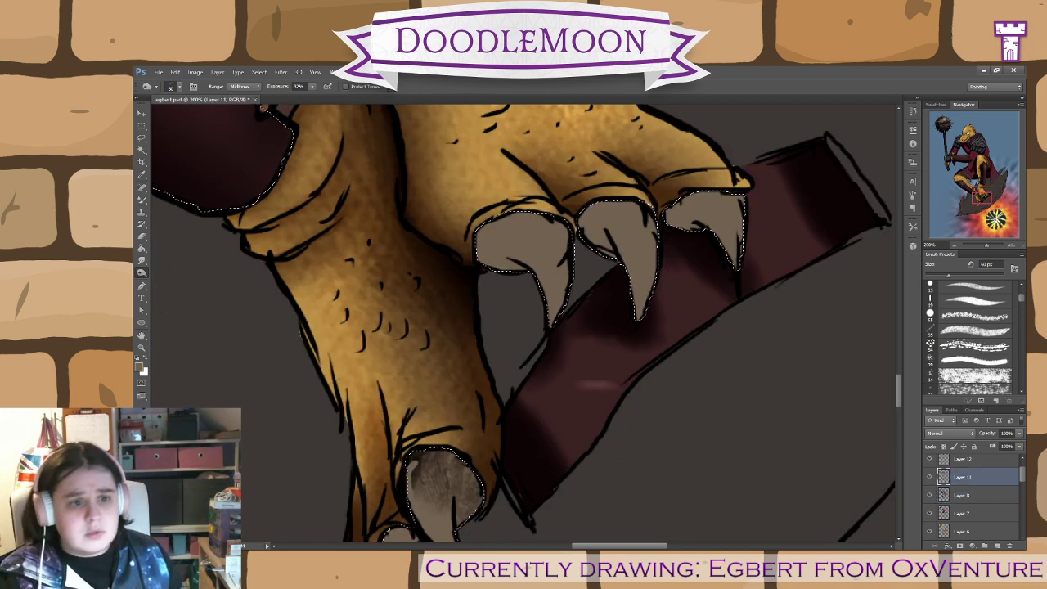
left_click(142, 237)
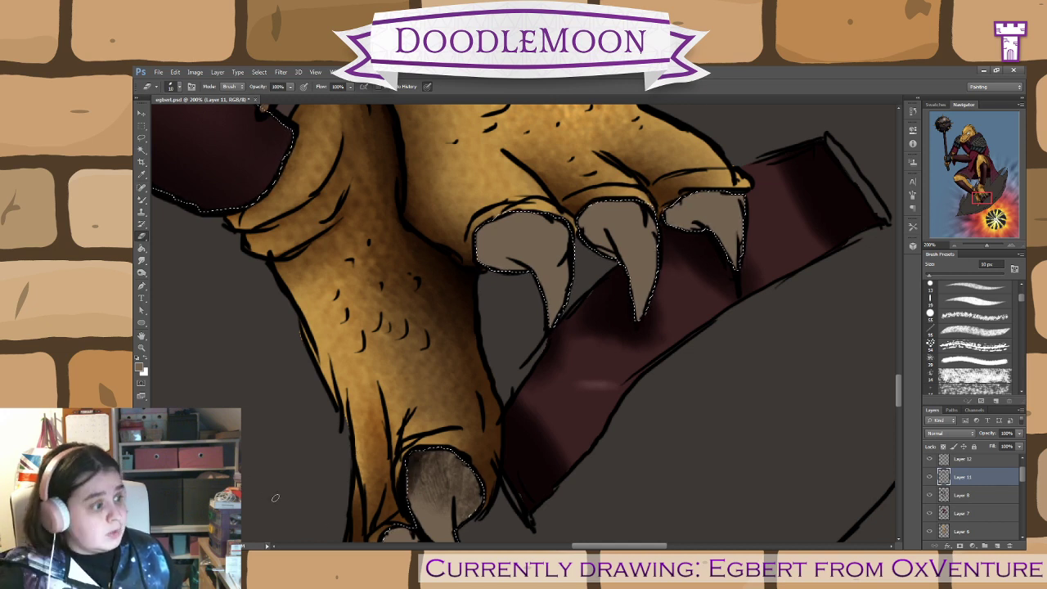
left_click(981, 513)
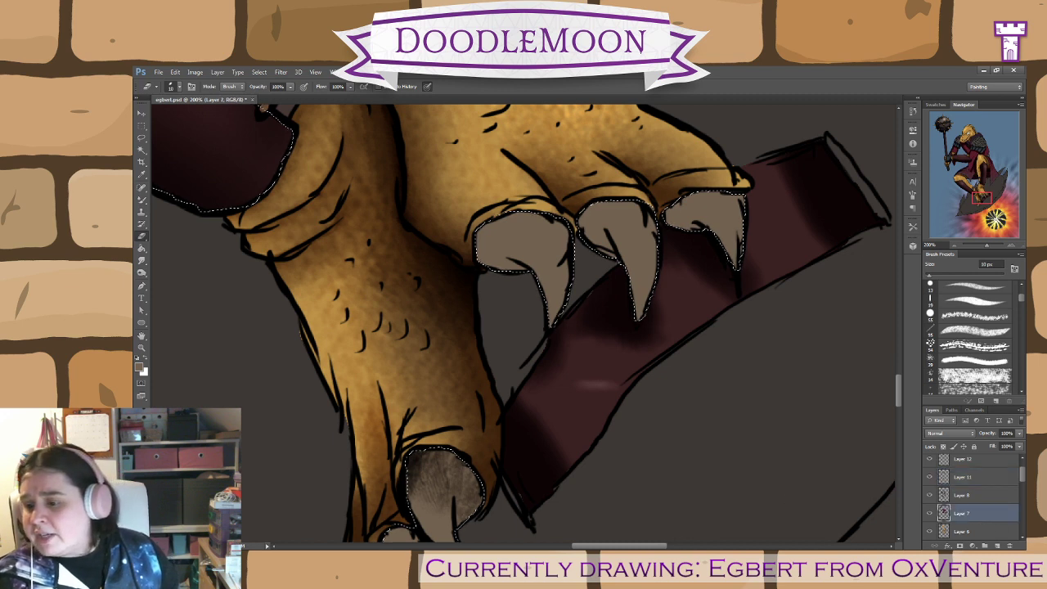
left_click(964, 495)
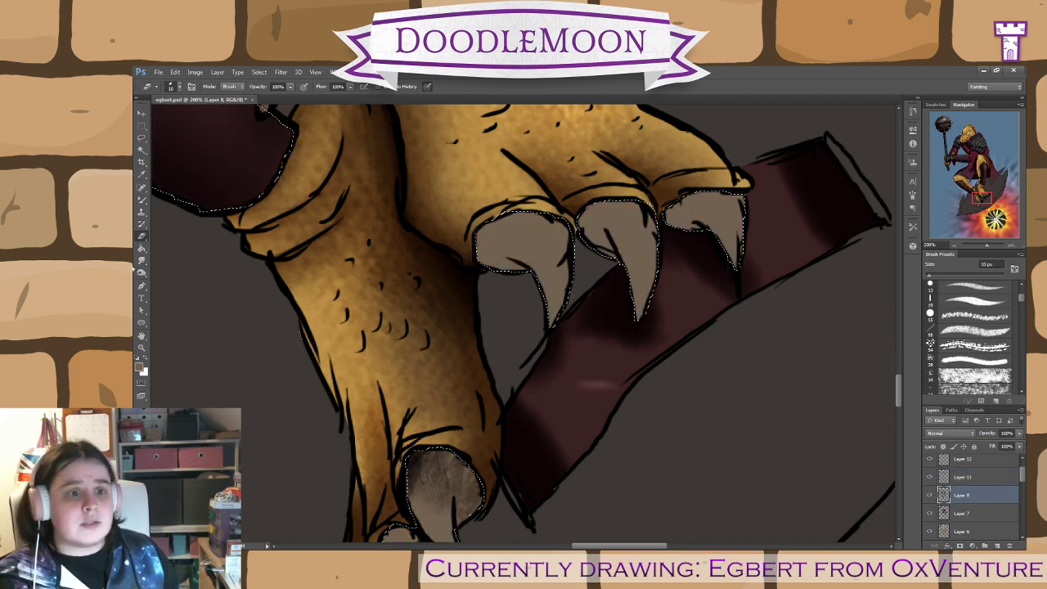
- Burn textured shading onto the large and middle claws of the lower foot on Layer 8 with the 60 px brush
left_click(141, 273)
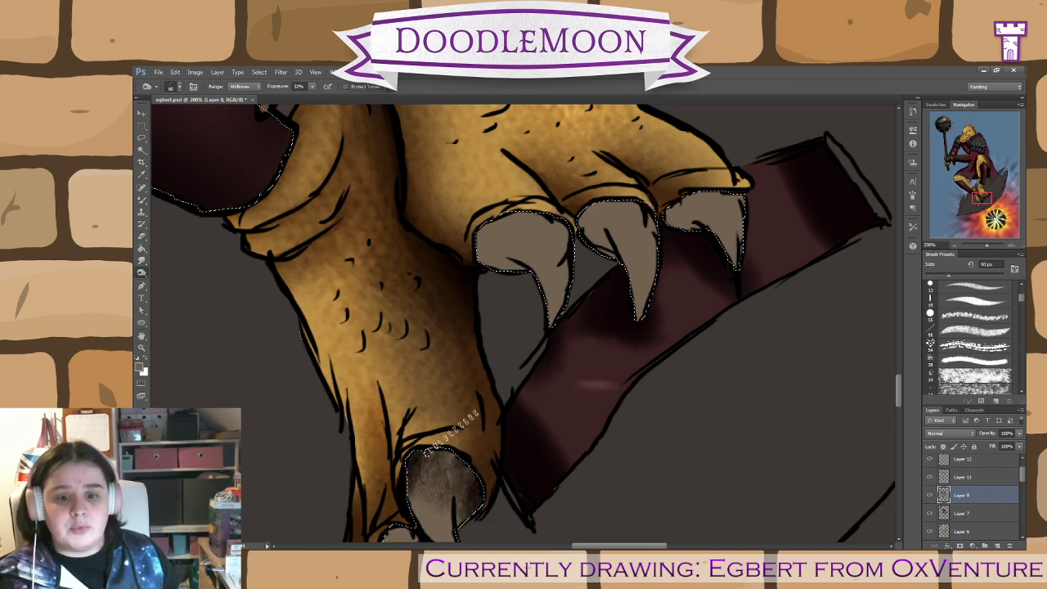
left_click_drag(463, 460, 519, 290)
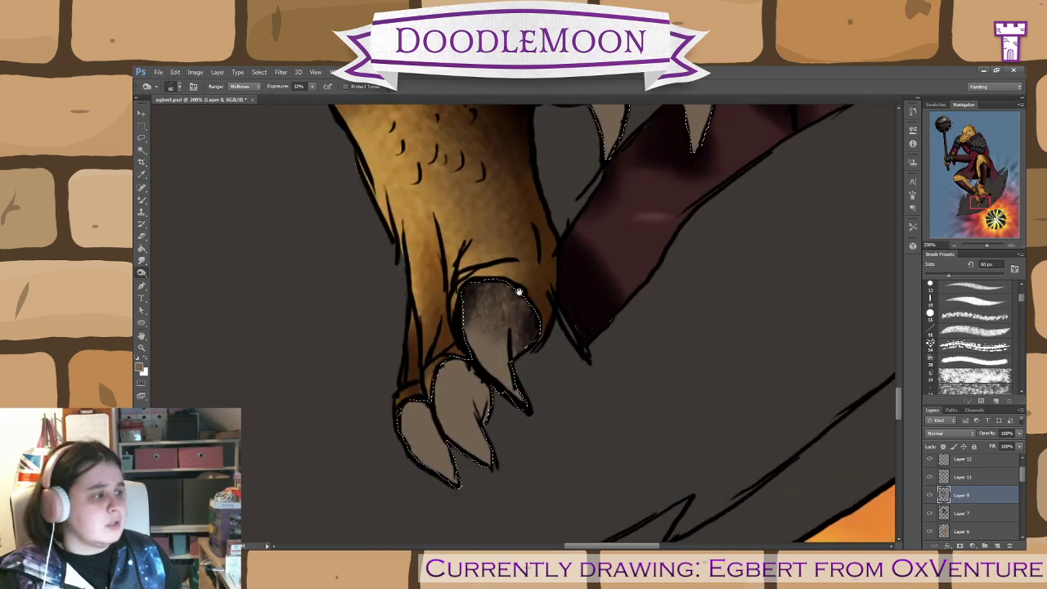
mouse_move(538, 409)
left_mouse_down()
mouse_move(481, 334)
mouse_move(492, 274)
mouse_move(498, 420)
left_mouse_up()
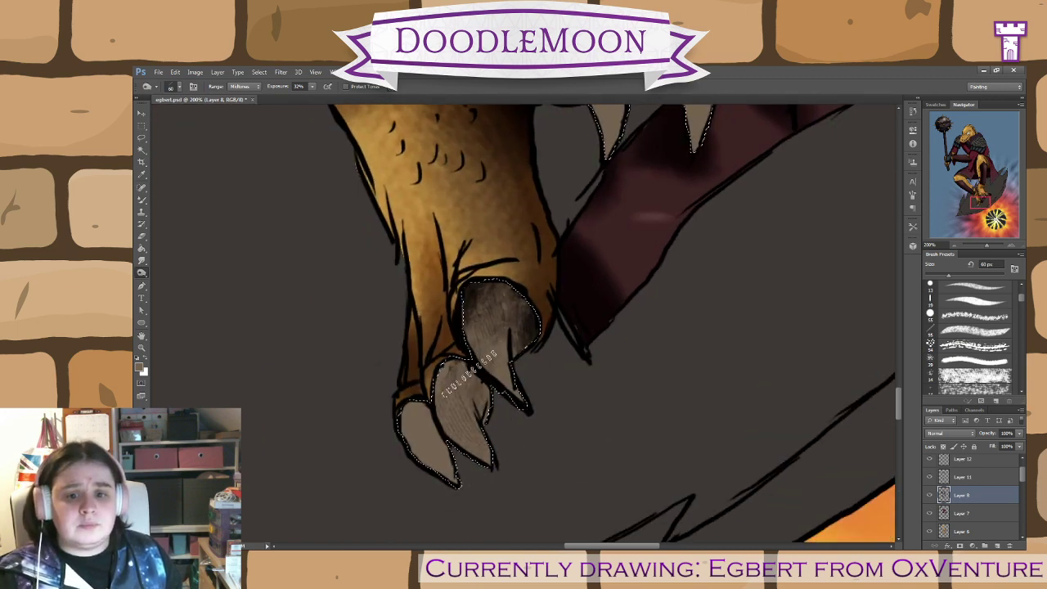
left_click(941, 481)
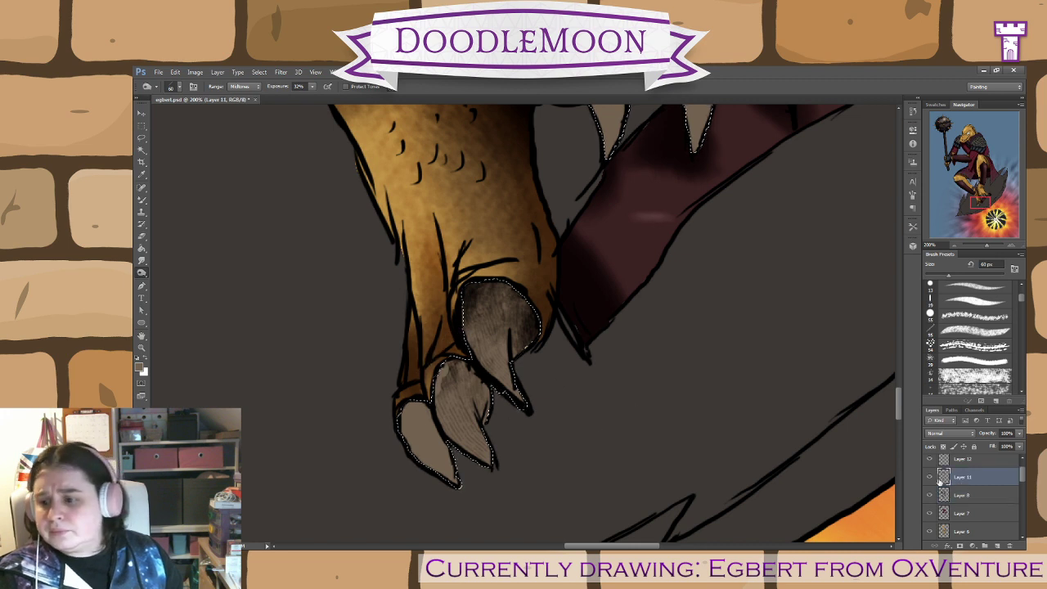
key("e")
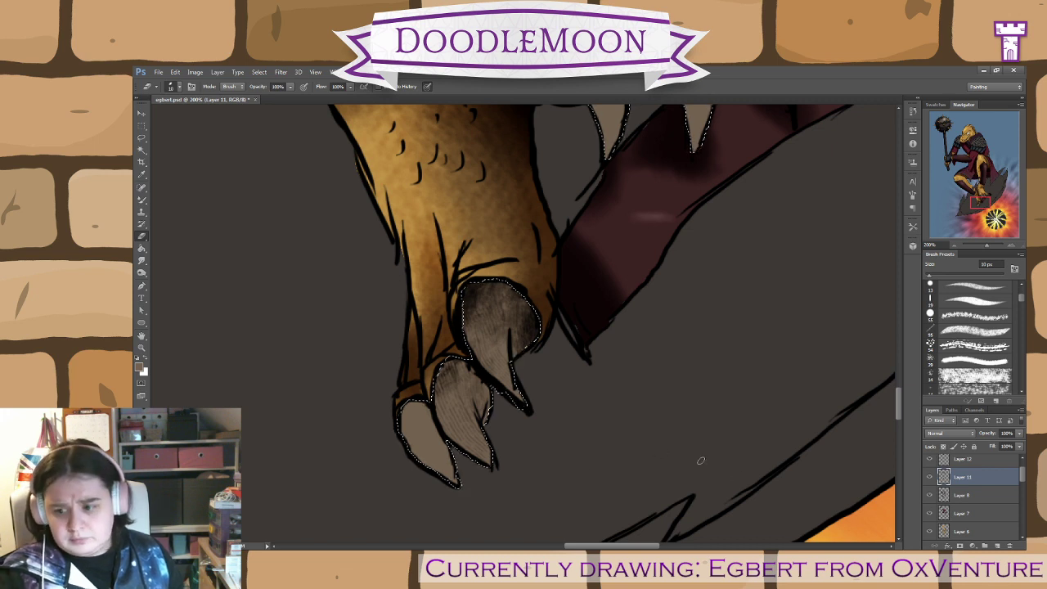
left_click(976, 495)
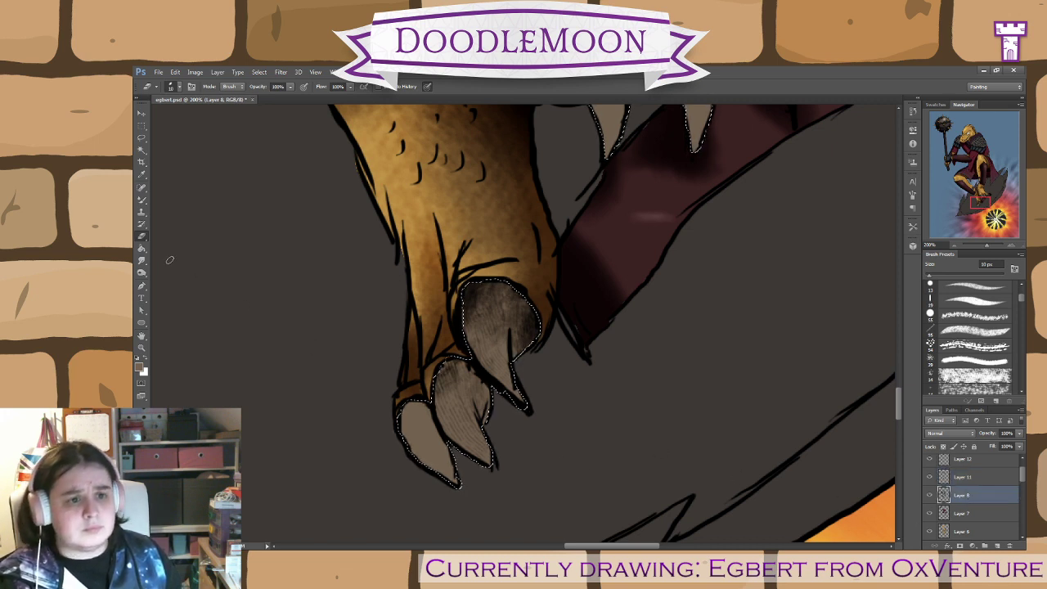
left_click(142, 198)
- Burn textured shading onto the lower foot's last claw, the heel claw and the three claws gripping the handle
key("o")
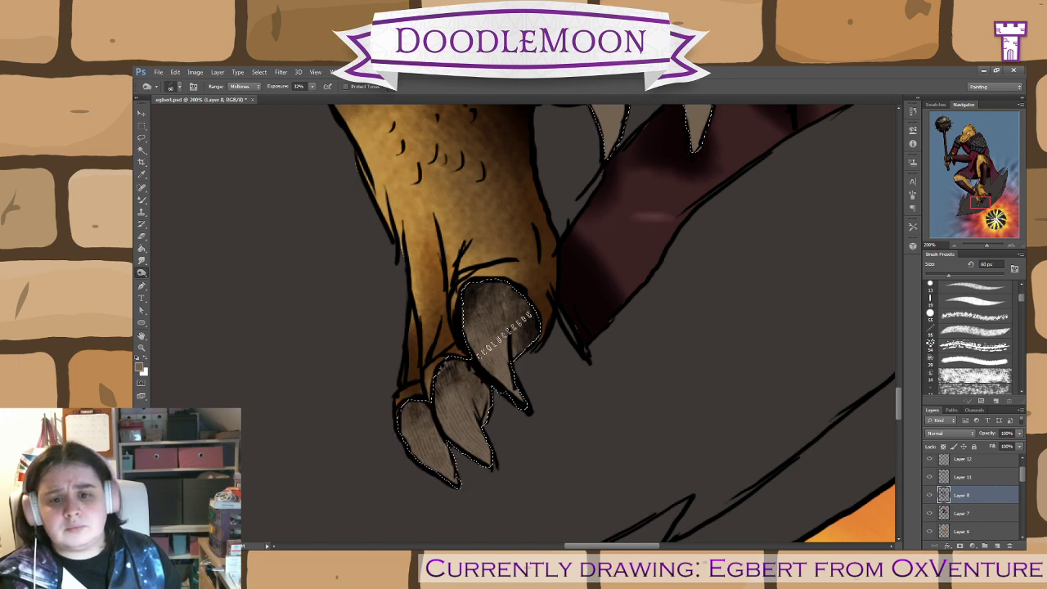
scroll(595, 341, "up", 5)
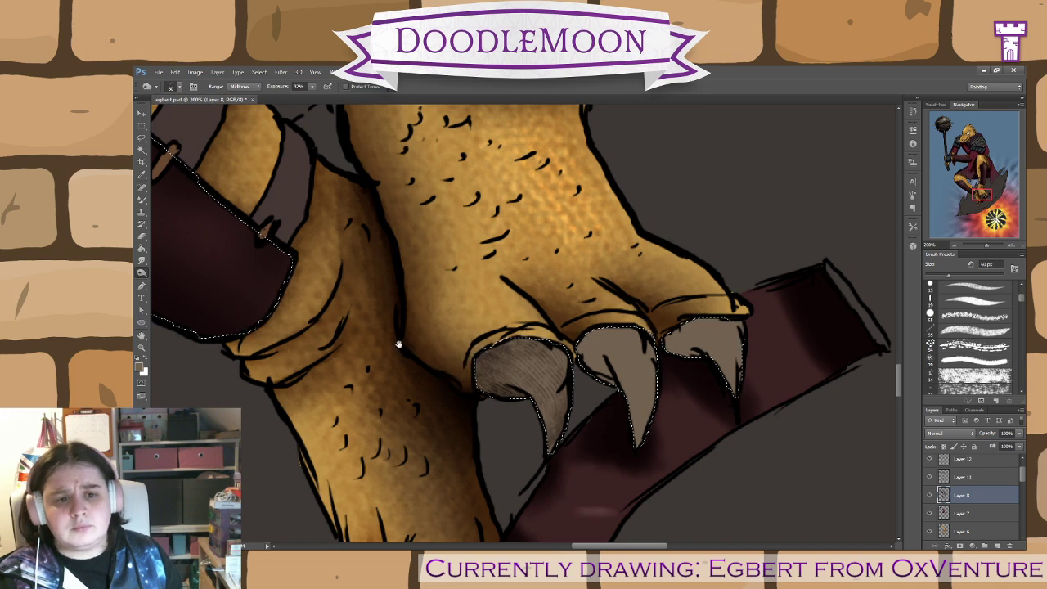
scroll(400, 348, "up", 10)
mouse_move(476, 261)
left_mouse_down()
mouse_move(412, 249)
mouse_move(478, 258)
mouse_move(410, 272)
mouse_move(421, 252)
mouse_move(454, 294)
mouse_move(444, 304)
mouse_move(437, 248)
mouse_move(487, 247)
mouse_move(421, 269)
mouse_move(446, 286)
mouse_move(445, 305)
mouse_move(431, 300)
mouse_move(450, 261)
left_mouse_up()
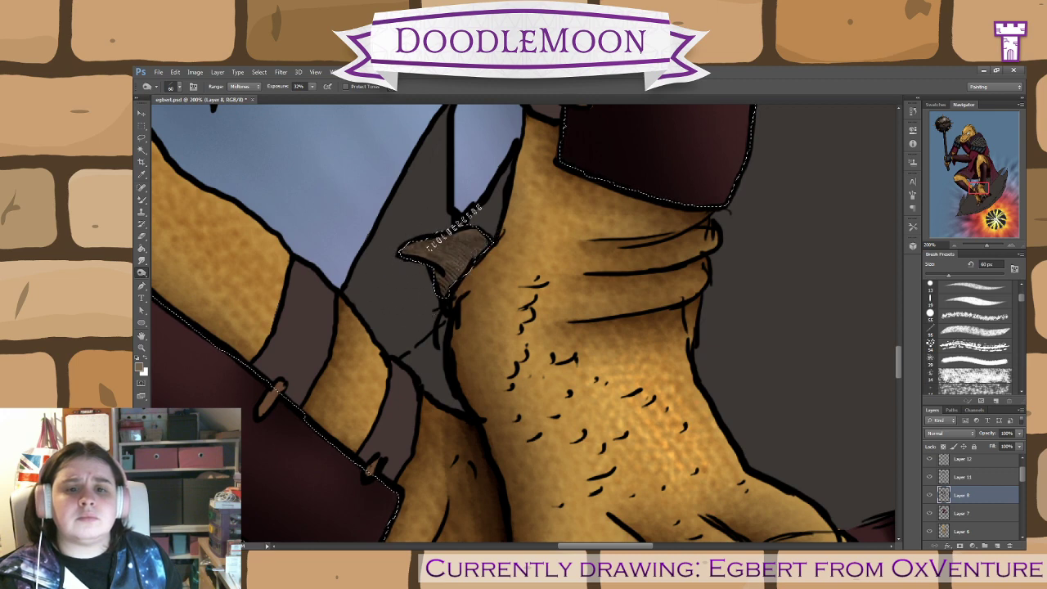
scroll(385, 327, "down", 10)
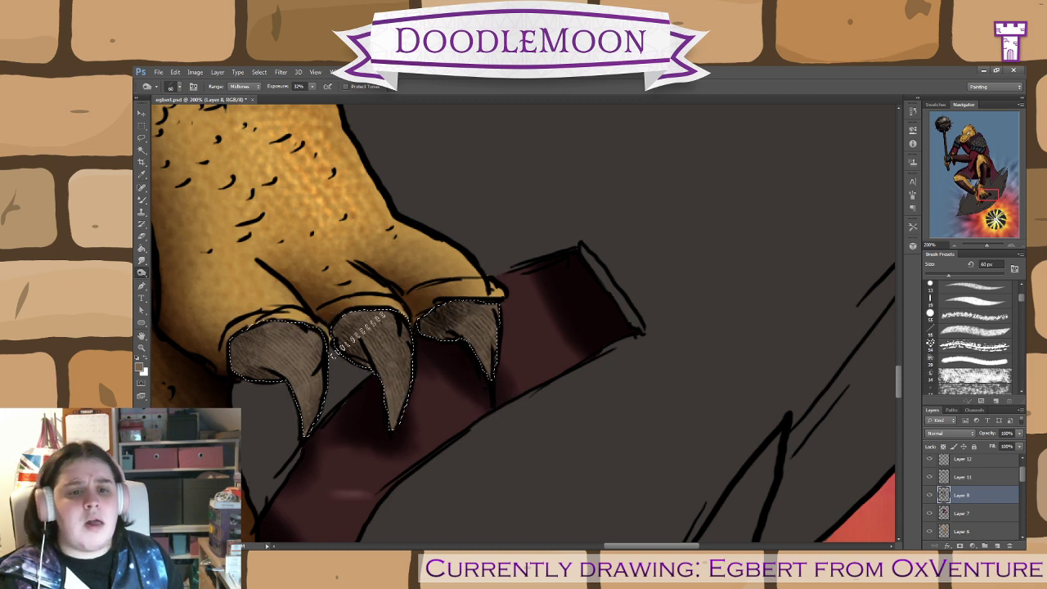
left_click_drag(297, 332, 303, 335)
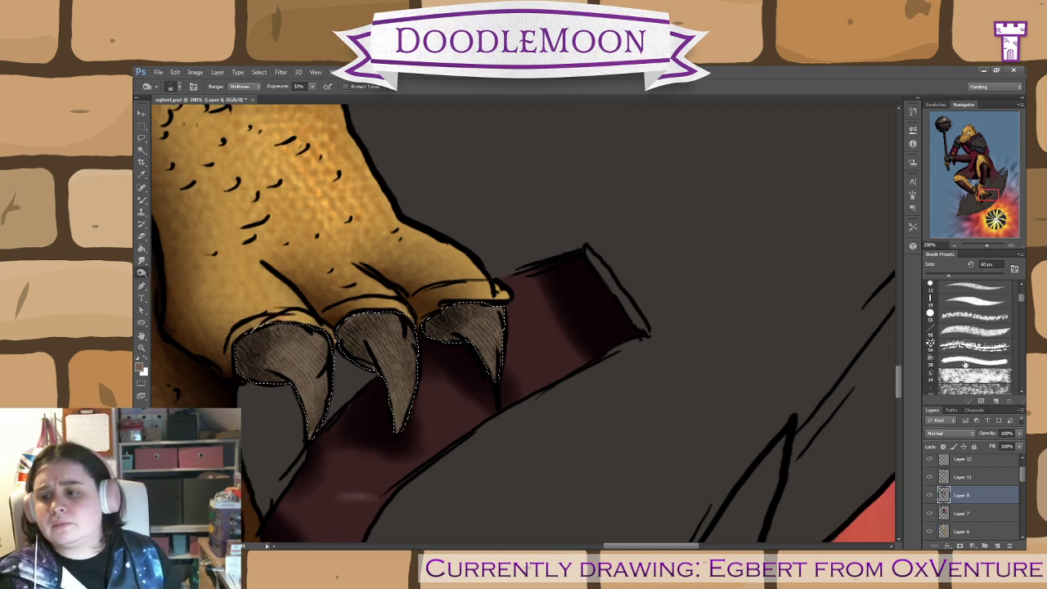
- Dodge soft highlights onto the three claws gripping the handle using the soft 100 px brush preset
right_click(142, 273)
left_click(168, 275)
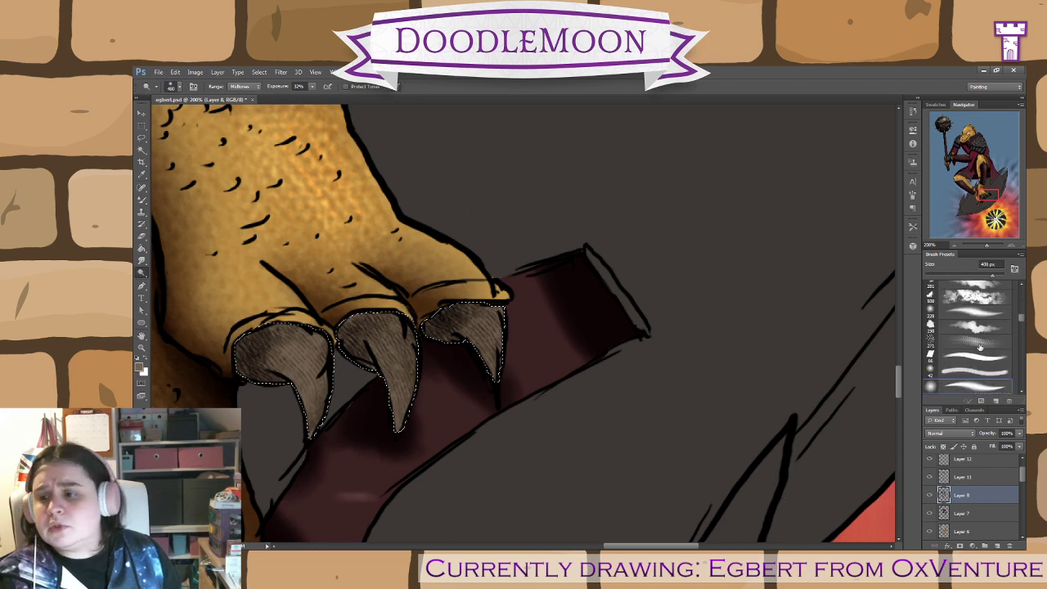
left_click_drag(1023, 319, 1023, 336)
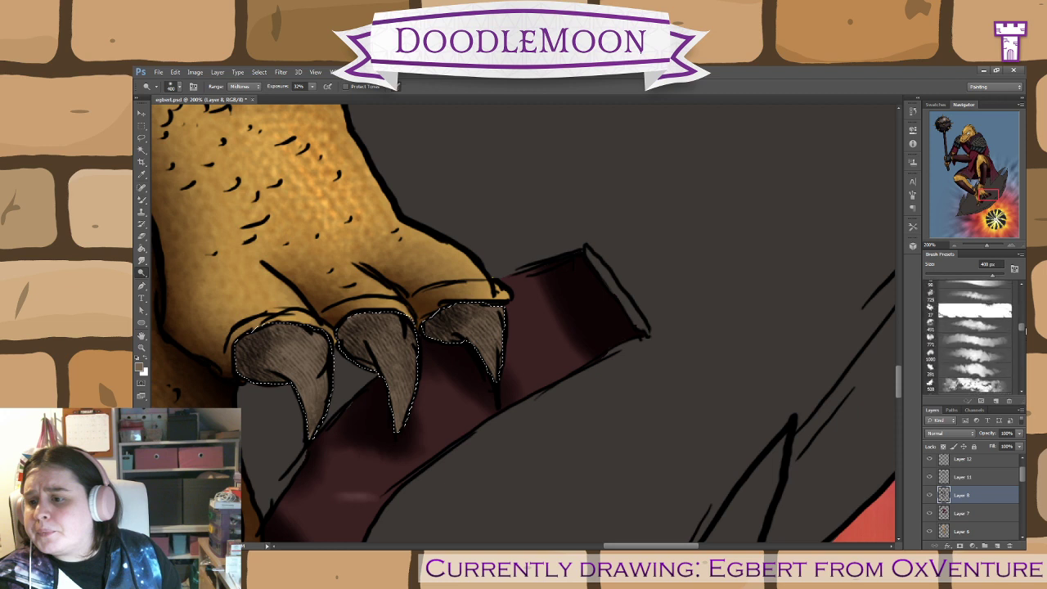
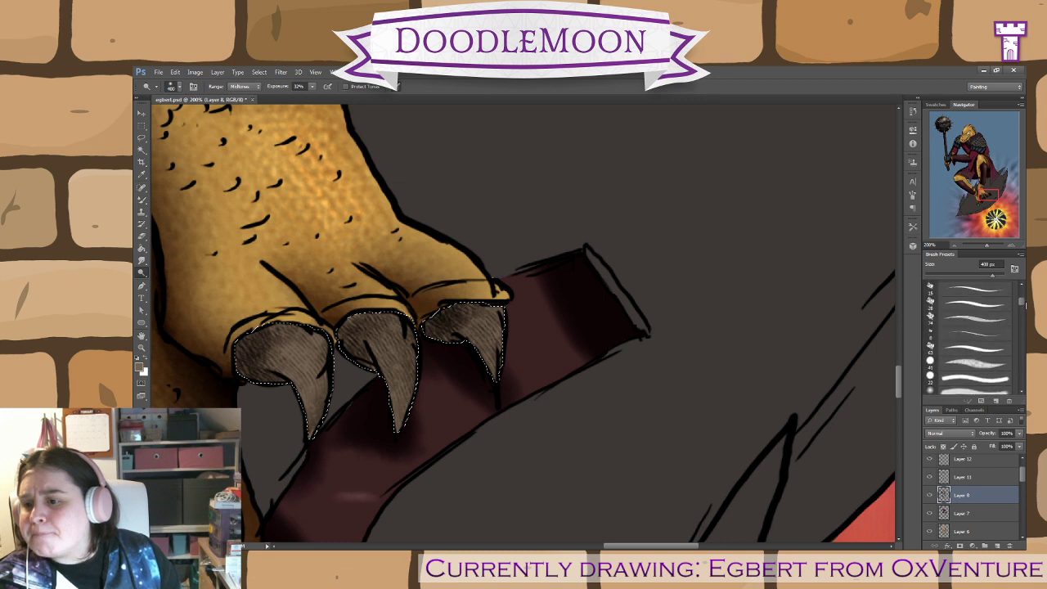
scroll(973, 336, "down", 5)
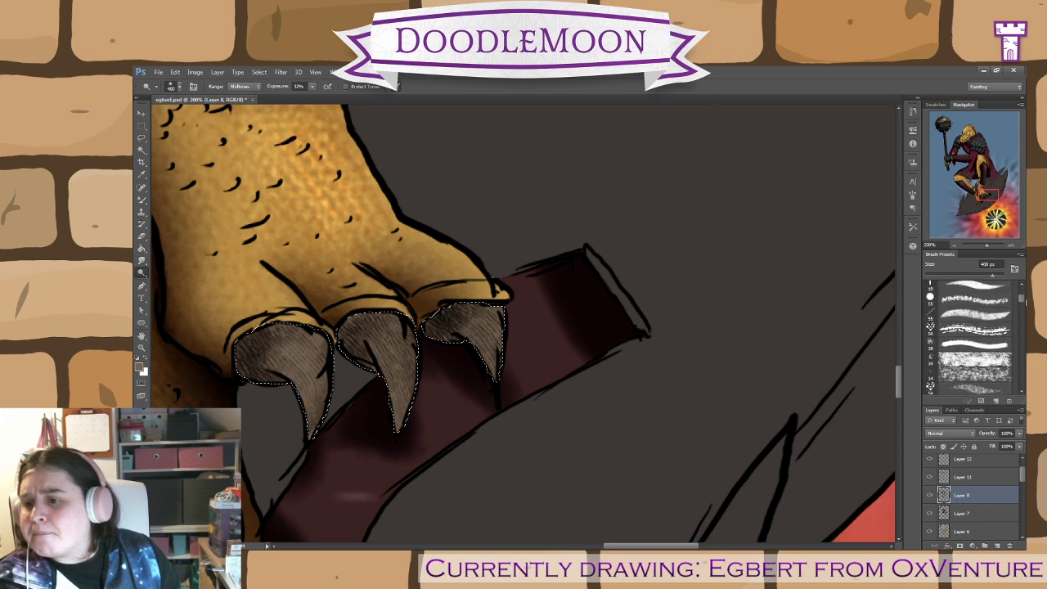
left_click(971, 315)
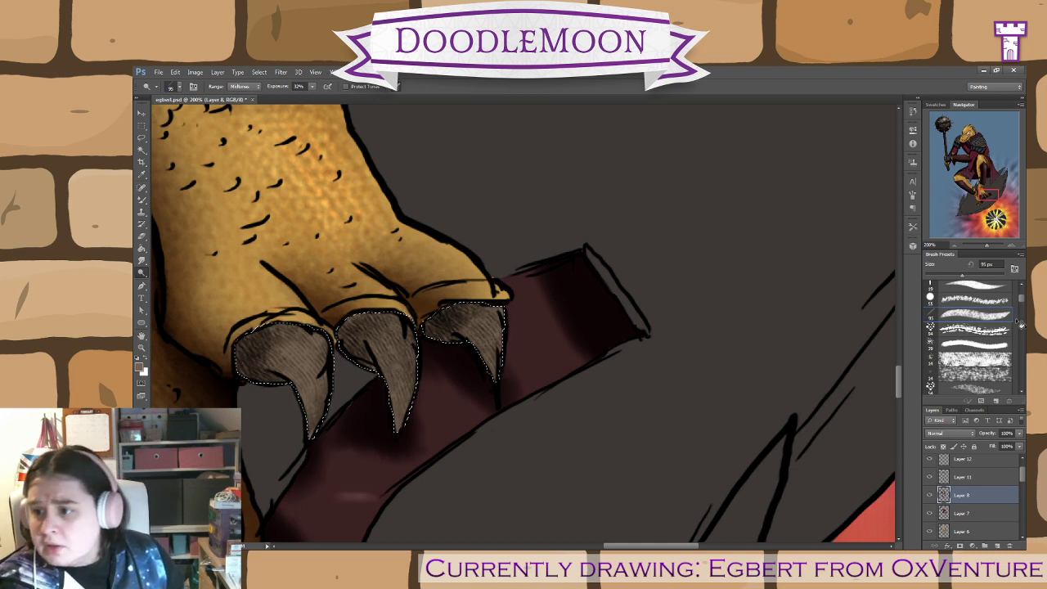
left_click_drag(1022, 303, 1020, 315)
scroll(1020, 315, "up", 3)
left_click(974, 353)
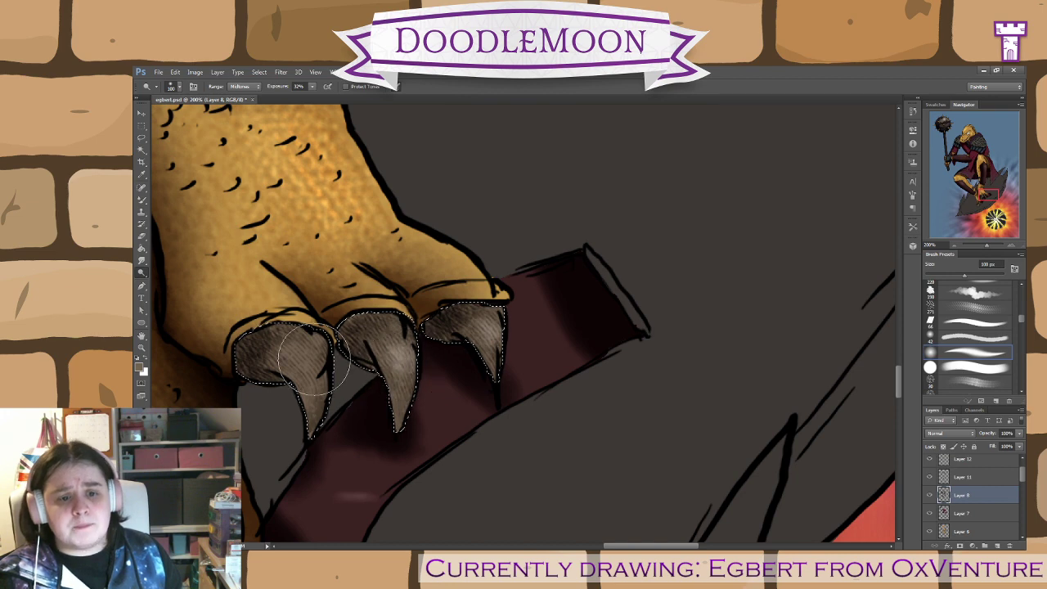
- Dodge soft highlights onto the lower foot's claws with the brush reduced to 70 px
mouse_move(467, 450)
left_mouse_down()
mouse_move(535, 358)
mouse_move(647, 243)
left_mouse_up()
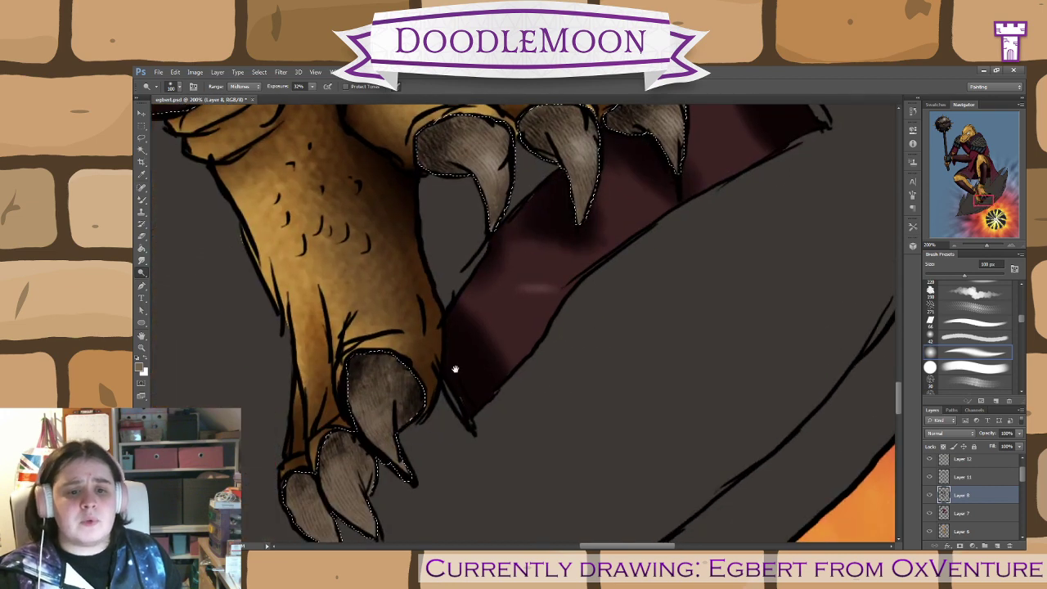
key("bracketleft")
key("bracketleft")
key("bracketleft")
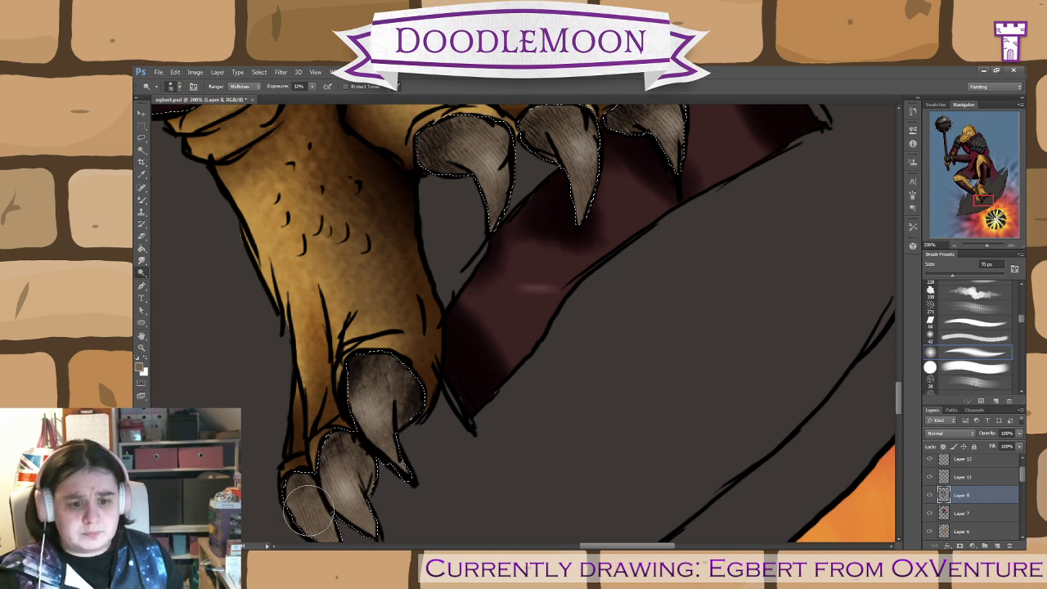
left_click_drag(569, 261, 532, 486)
left_click_drag(491, 264, 599, 510)
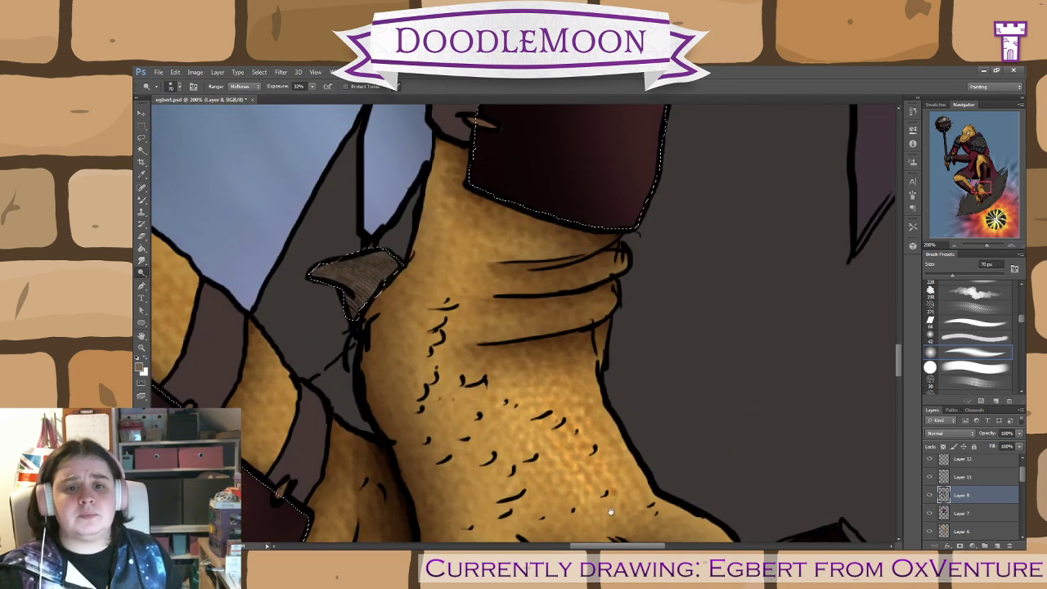
- Select the painted areas of Layer 11, including the mace spikes, with the Magic Wand
key("ctrl+minus")
key("ctrl+minus")
key("ctrl+minus")
left_click_drag(586, 401, 652, 541)
left_click_drag(556, 427, 615, 470)
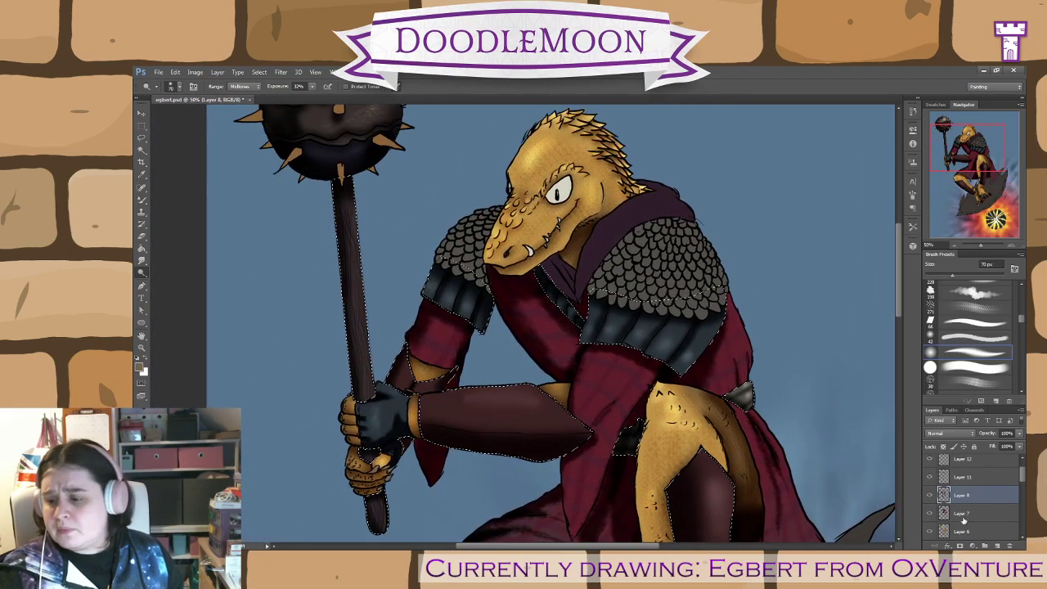
left_click(962, 477)
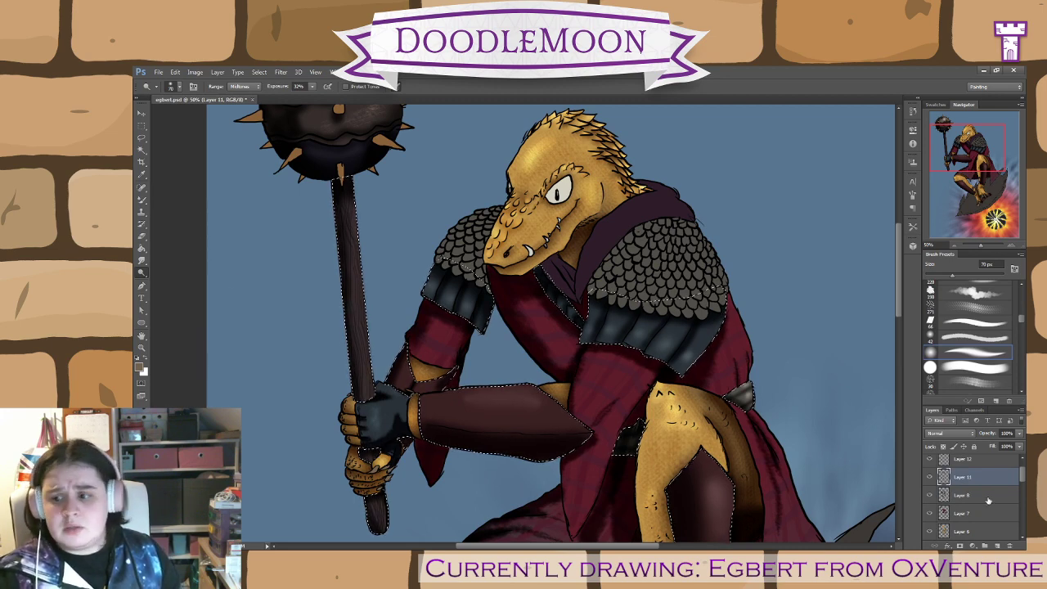
left_click(142, 150)
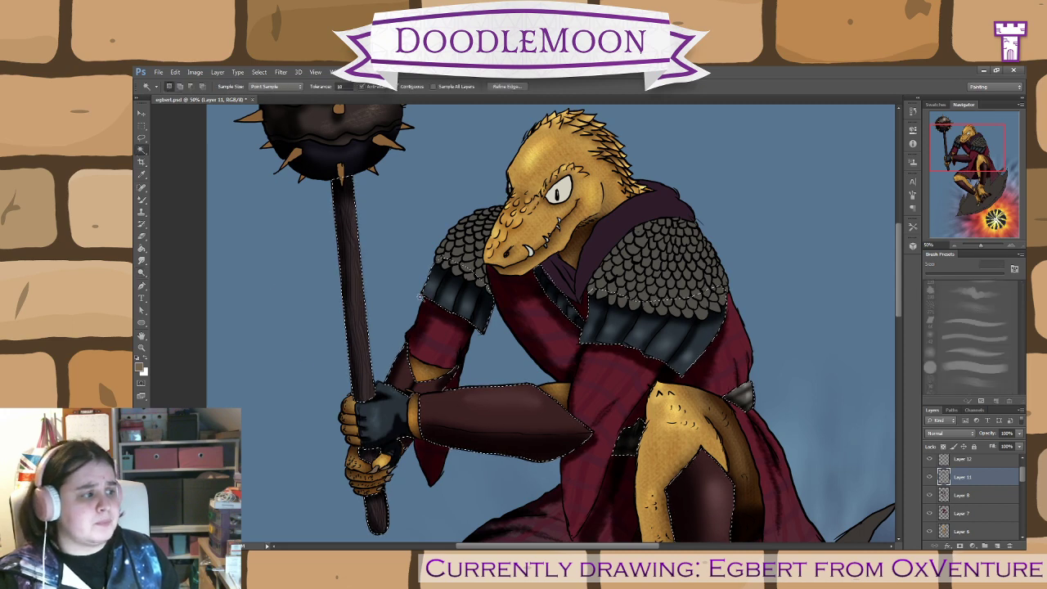
left_click(399, 295)
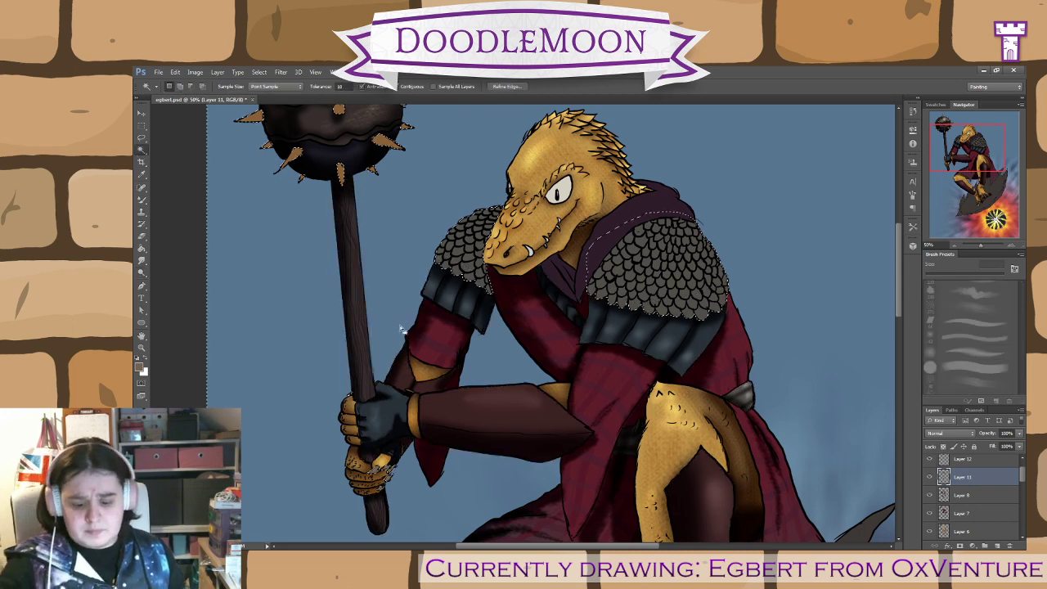
- Burn shadows along the edges and bases of the orange mace spikes with a soft 60 px brush
left_click_drag(408, 265, 555, 414)
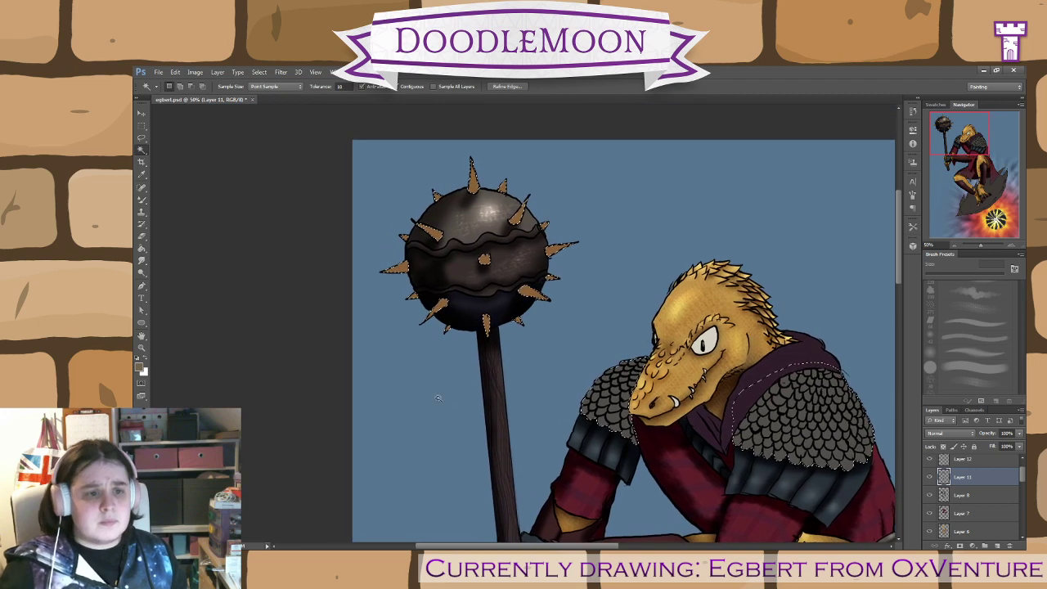
key("ctrl+plus")
key("ctrl+plus")
left_click_drag(285, 352, 351, 510)
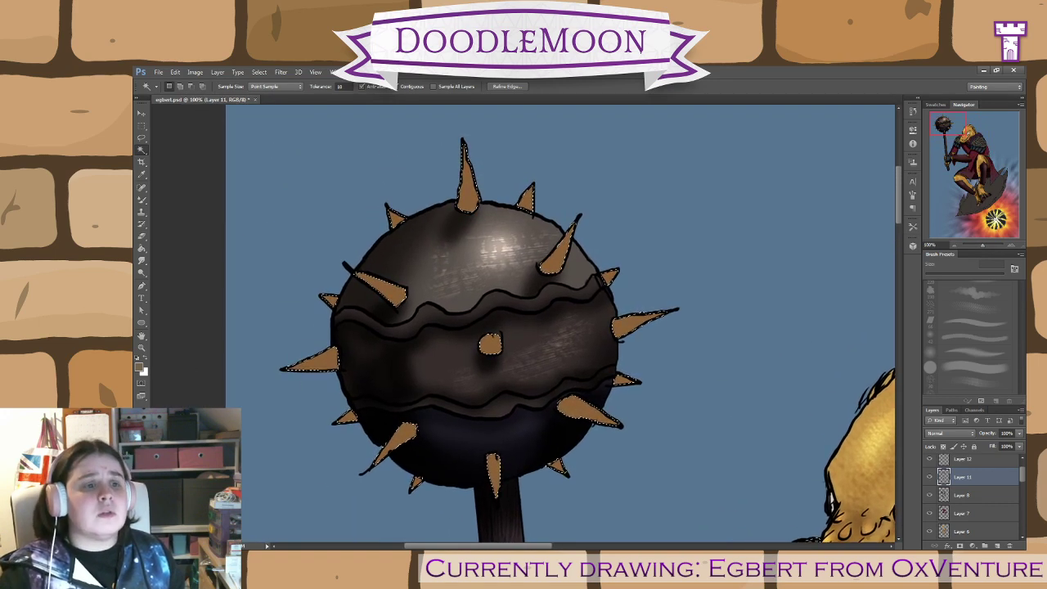
left_click(144, 274)
left_click(182, 285)
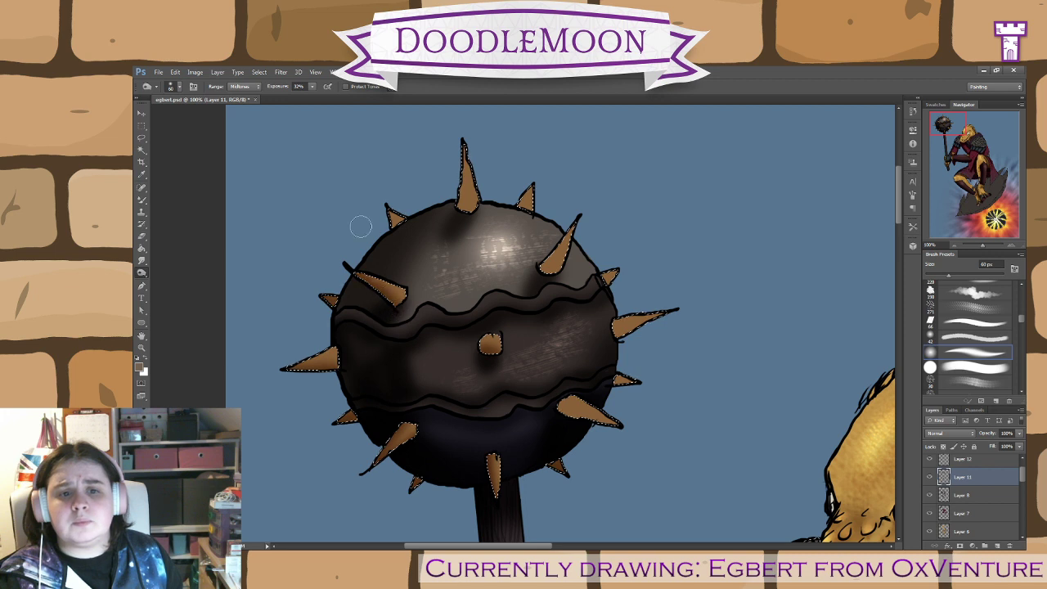
mouse_move(448, 219)
left_mouse_down()
mouse_move(458, 212)
mouse_move(455, 175)
left_mouse_up()
mouse_move(528, 212)
left_mouse_down()
mouse_move(523, 200)
mouse_move(530, 210)
left_mouse_up()
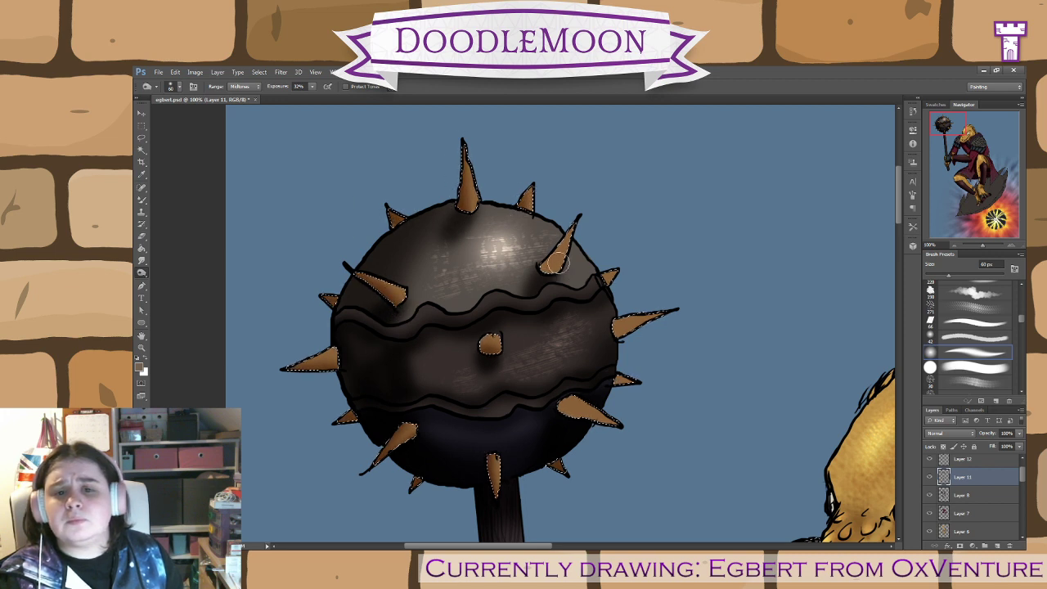
mouse_move(558, 262)
left_mouse_down()
mouse_move(552, 273)
mouse_move(605, 279)
mouse_move(602, 292)
left_mouse_up()
left_click_drag(617, 338, 606, 342)
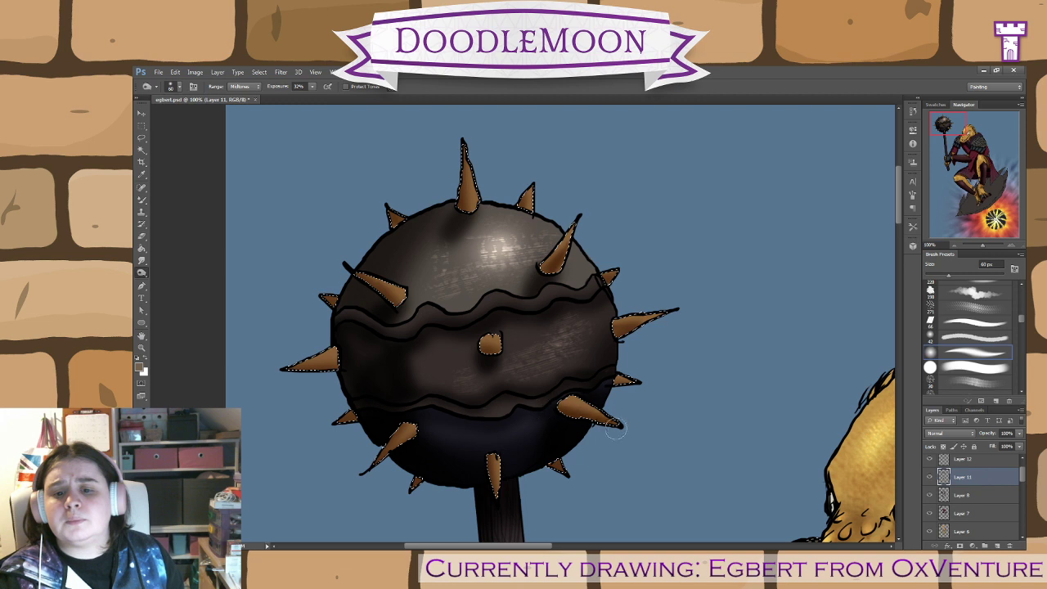
- Dodge highlights onto the orange mace spikes with a soft 70 px brush, range Highlights at 32% exposure
left_click(172, 277)
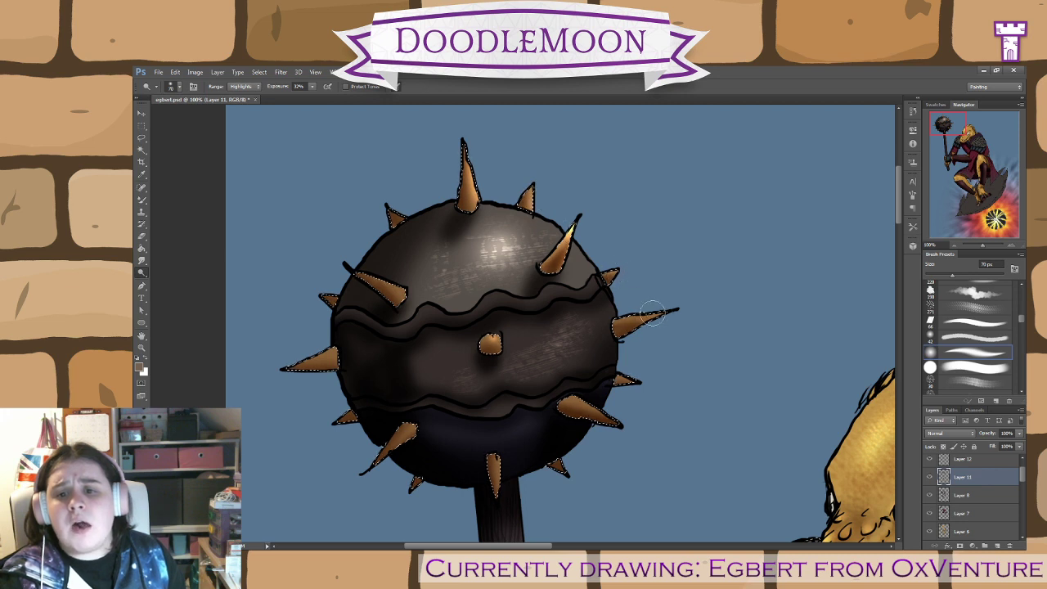
mouse_move(623, 418)
left_mouse_down()
mouse_move(570, 394)
mouse_move(569, 469)
mouse_move(529, 446)
mouse_move(503, 469)
mouse_move(507, 489)
mouse_move(423, 459)
mouse_move(415, 431)
left_mouse_up()
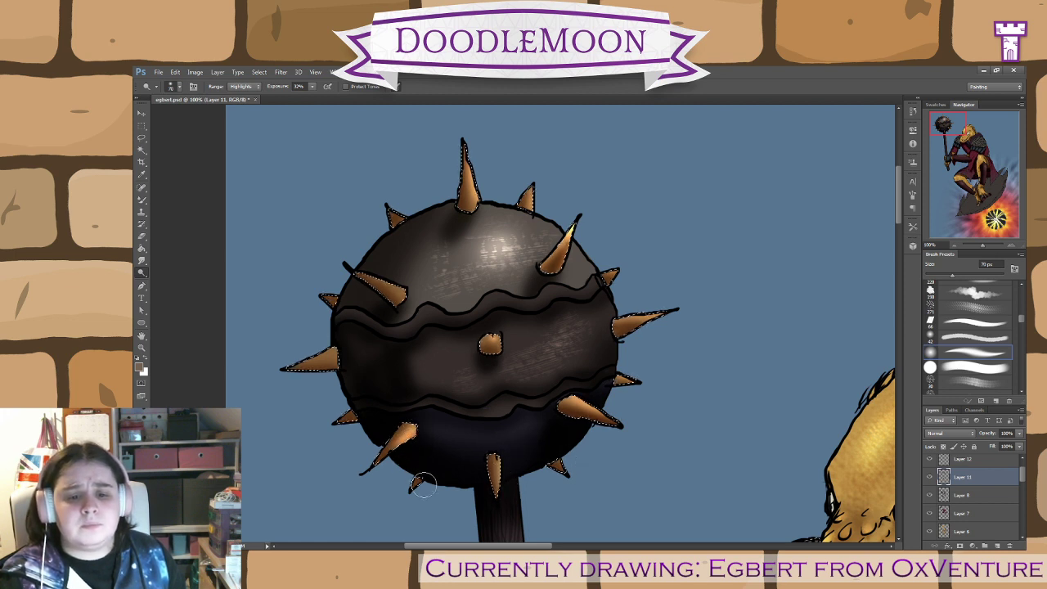
mouse_move(424, 486)
left_mouse_down()
mouse_move(341, 359)
mouse_move(311, 351)
mouse_move(387, 281)
left_mouse_up()
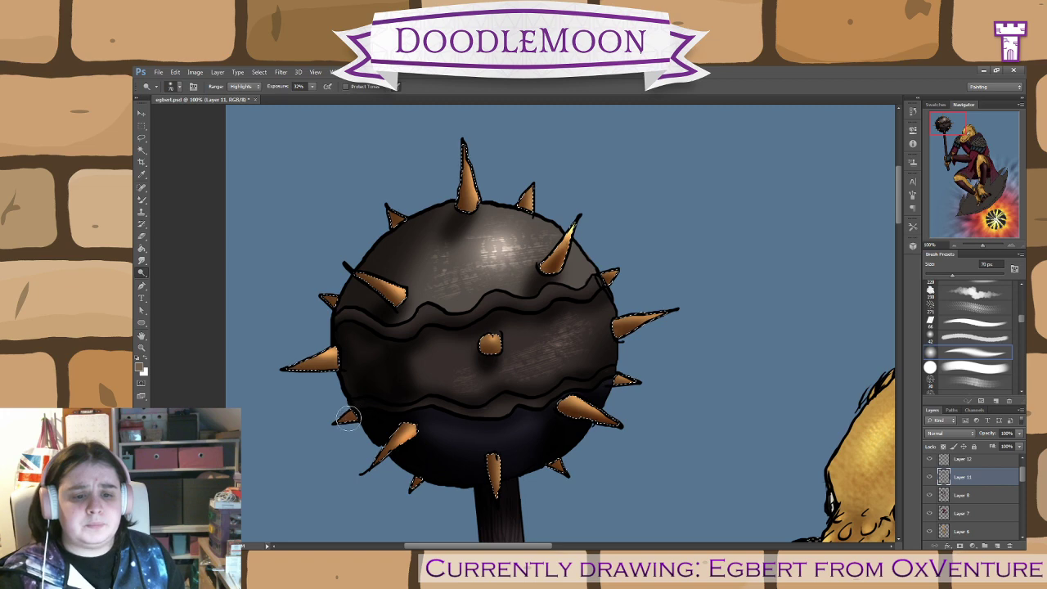
- Burn shadows under the overlapping scales of the shoulder armour beside the snout with a soft 25 px brush
key("ctrl+minus")
key("ctrl+minus")
key("ctrl+minus")
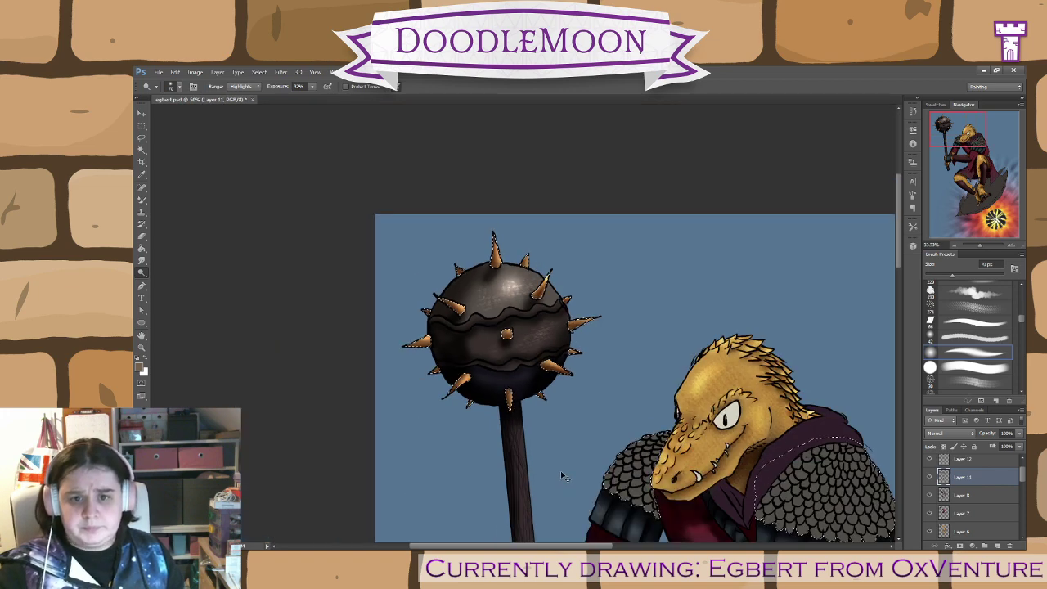
key("ctrl+plus")
key("ctrl+plus")
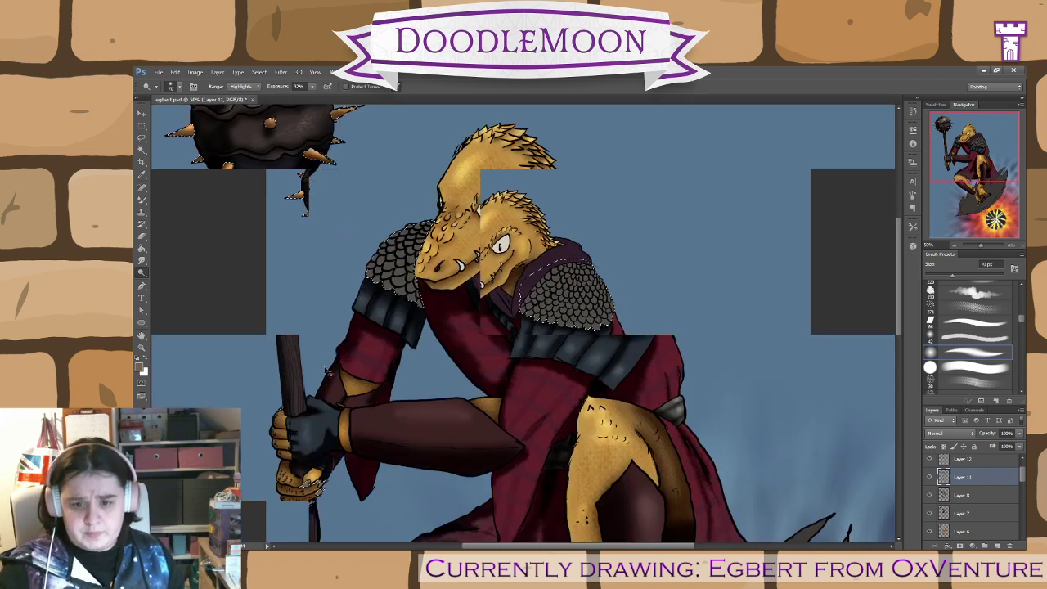
key("ctrl+plus")
left_click_drag(334, 319, 498, 428)
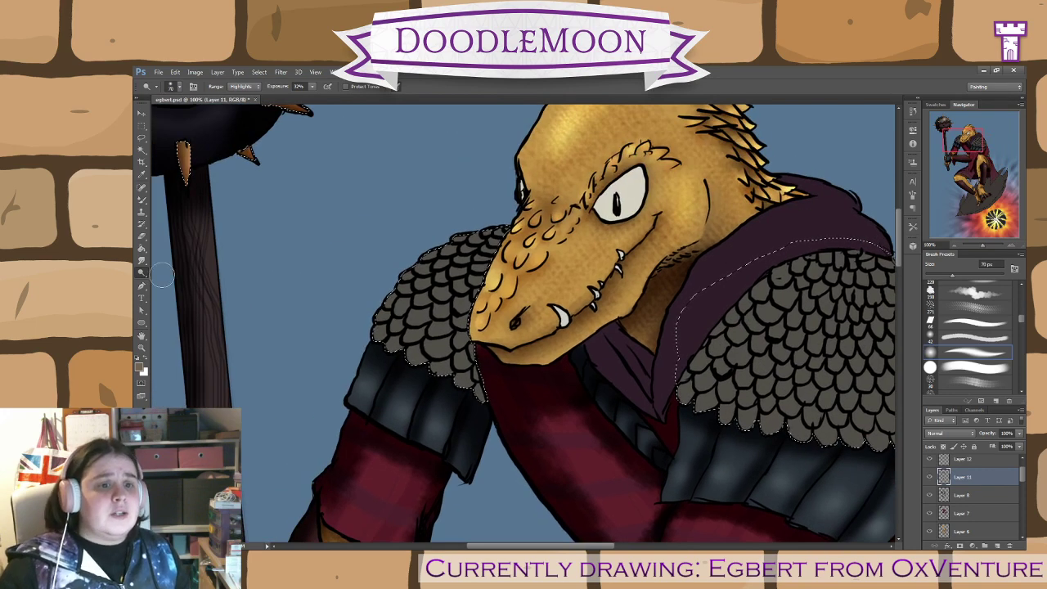
left_click(171, 284)
left_click_drag(600, 428, 639, 433)
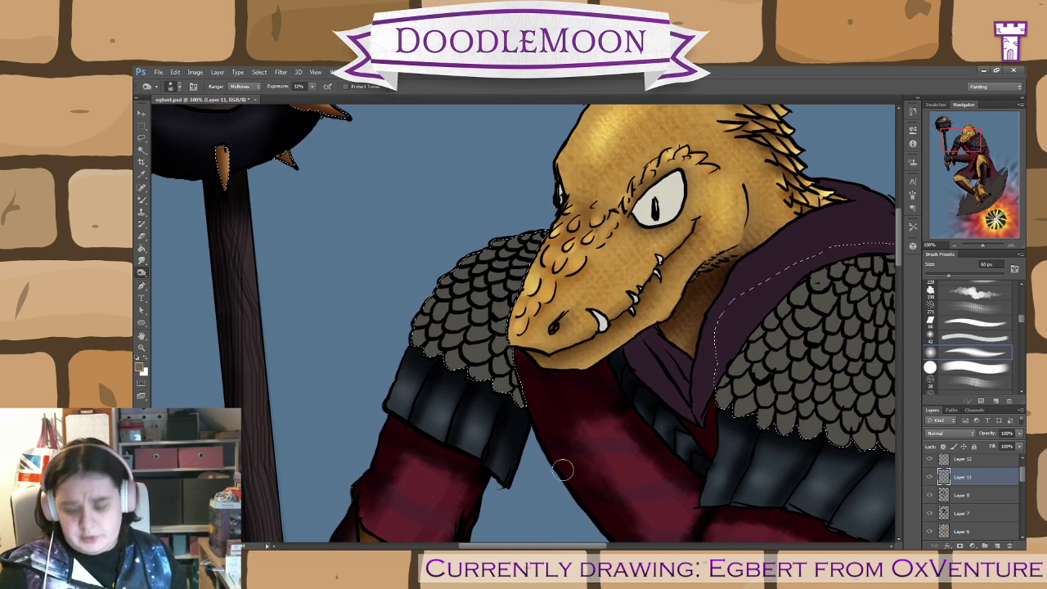
key("ctrl+plus")
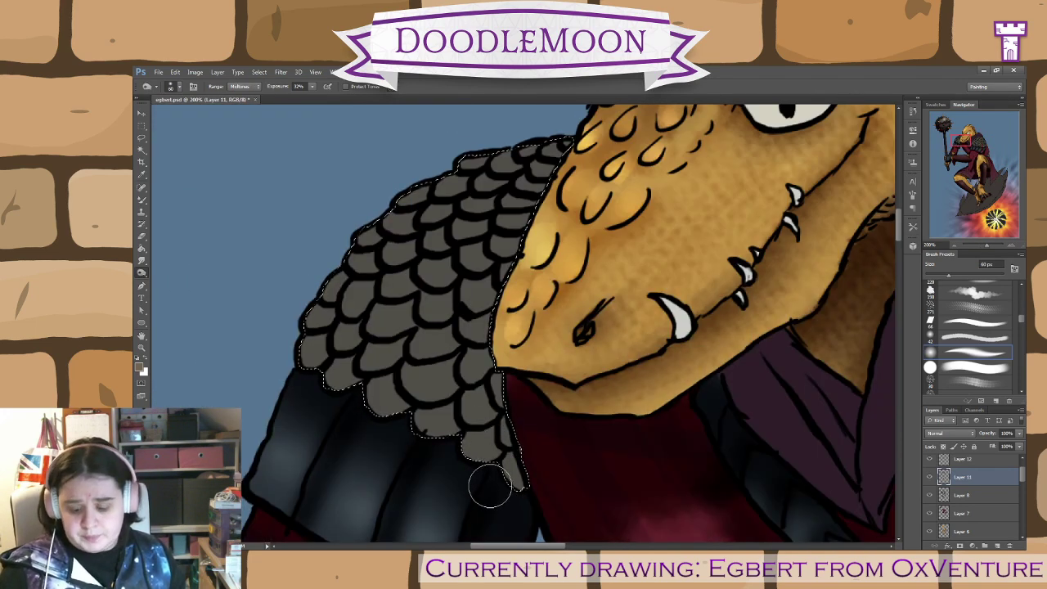
key("bracketleft")
key("bracketleft")
key("bracketleft")
key("bracketleft")
key("bracketleft")
key("bracketleft")
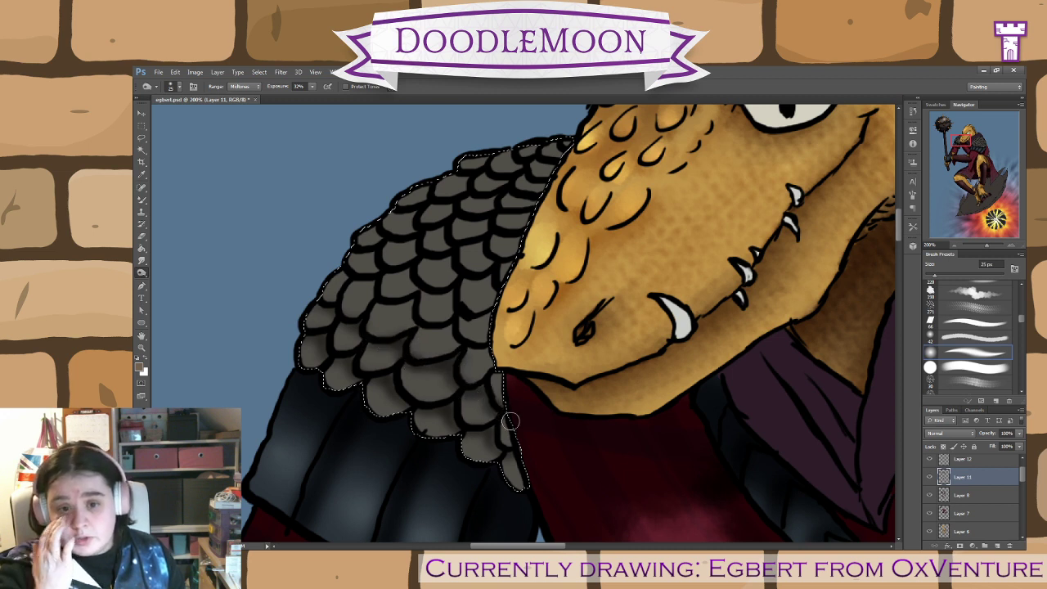
left_click_drag(553, 396, 668, 448)
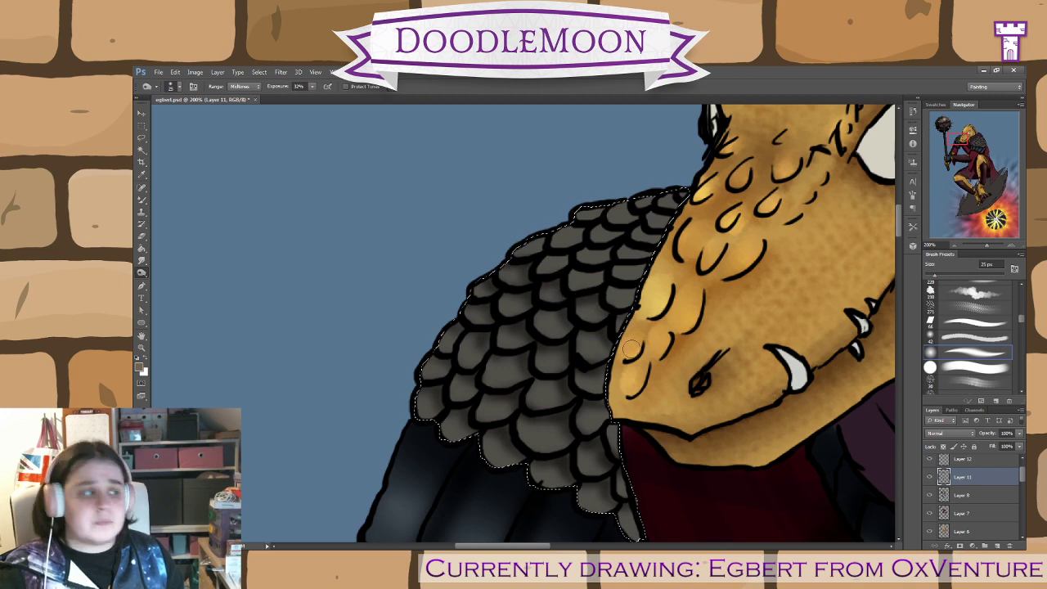
mouse_move(642, 284)
left_mouse_down()
mouse_move(603, 378)
mouse_move(527, 363)
mouse_move(521, 321)
mouse_move(595, 352)
mouse_move(559, 311)
mouse_move(634, 314)
mouse_move(615, 301)
mouse_move(632, 283)
left_mouse_up()
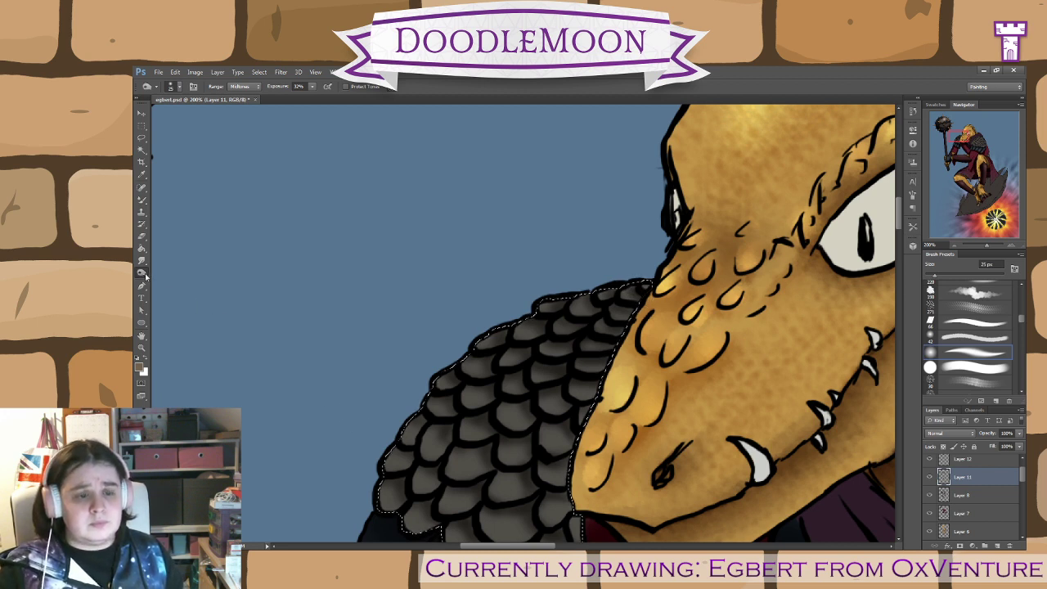
- Burn a broad soft shadow over the shoulder scales closest to the snout with a 200 px brush
key("ctrl+minus")
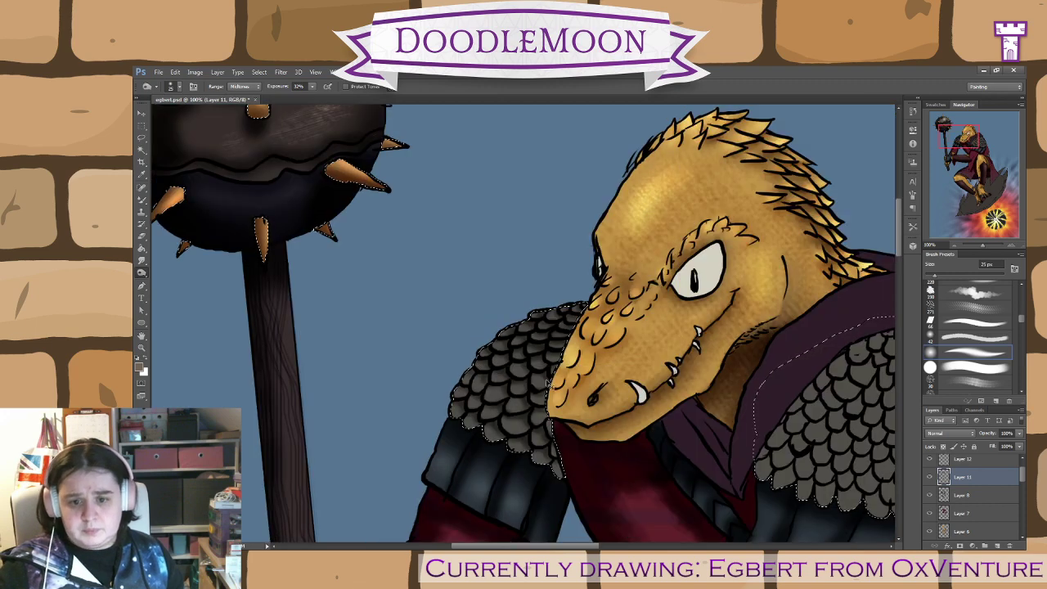
key("bracketright")
key("bracketright")
key("bracketright")
key("bracketright")
key("bracketright")
key("bracketright")
key("bracketright")
key("bracketright")
key("bracketright")
key("bracketright")
key("bracketright")
key("bracketright")
key("bracketright")
key("bracketright")
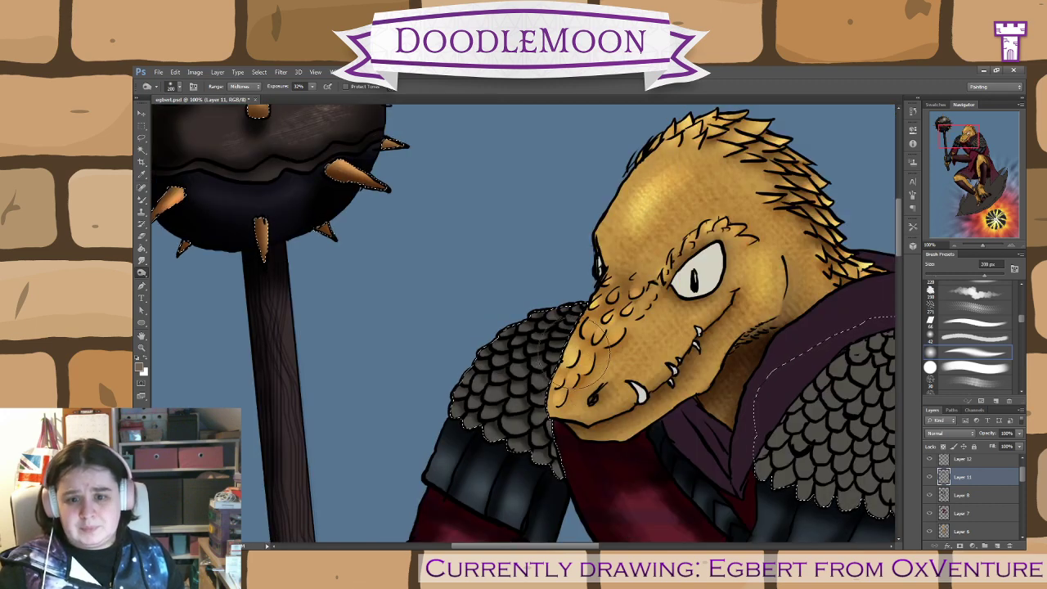
mouse_move(560, 460)
left_mouse_down()
mouse_move(559, 487)
mouse_move(561, 364)
mouse_move(545, 491)
mouse_move(534, 482)
mouse_move(556, 437)
mouse_move(540, 461)
left_mouse_up()
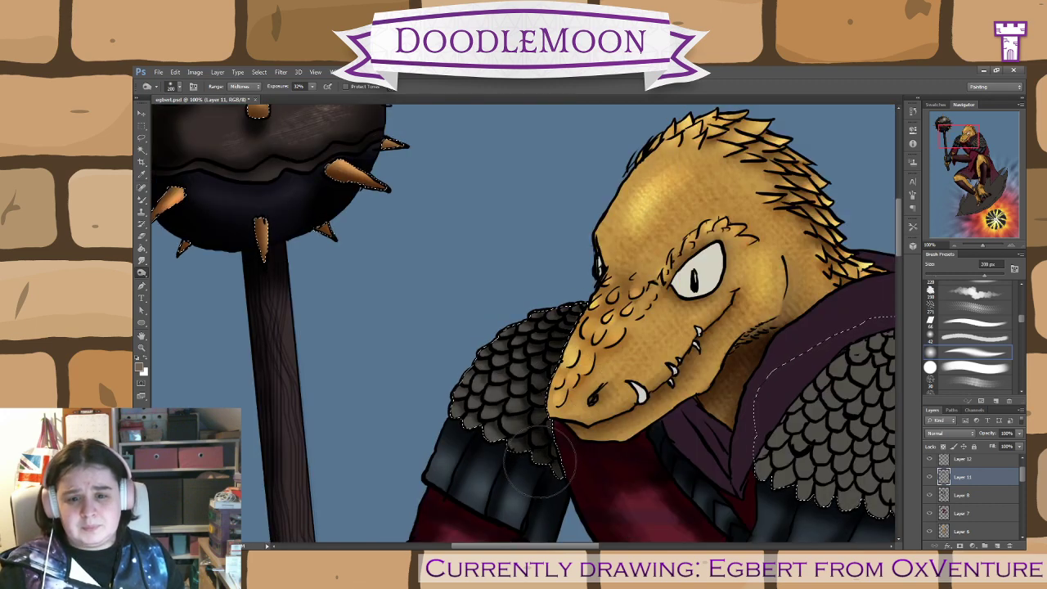
- Dodge highlights onto the individual scales of the shoulder armour beside the snout with a soft 35 px brush
left_click(172, 274)
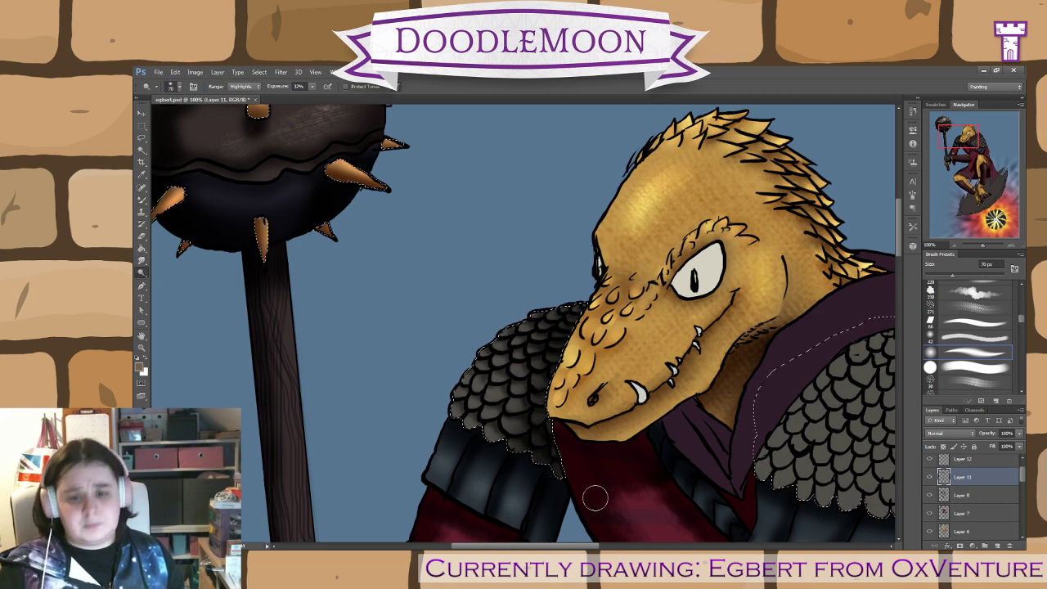
key("ctrl+plus")
key("ctrl+plus")
key("bracketleft")
key("bracketleft")
key("bracketleft")
key("bracketleft")
key("bracketleft")
key("bracketleft")
key("bracketleft")
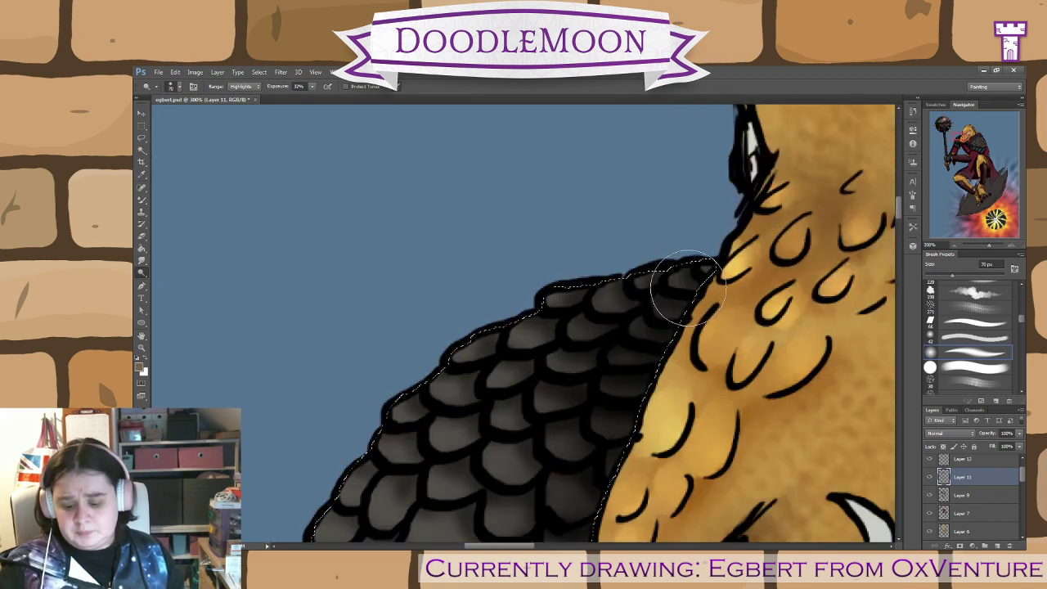
mouse_move(708, 266)
left_mouse_down()
mouse_move(641, 285)
mouse_move(660, 308)
mouse_move(563, 294)
mouse_move(530, 341)
mouse_move(520, 337)
mouse_move(529, 345)
mouse_move(500, 346)
mouse_move(588, 342)
mouse_move(579, 329)
mouse_move(622, 358)
mouse_move(642, 339)
mouse_move(518, 366)
mouse_move(509, 378)
mouse_move(466, 357)
mouse_move(458, 384)
mouse_move(446, 383)
mouse_move(447, 394)
mouse_move(504, 418)
mouse_move(544, 405)
mouse_move(615, 427)
mouse_move(499, 469)
mouse_move(442, 441)
mouse_move(507, 469)
mouse_move(412, 410)
mouse_move(390, 414)
mouse_move(407, 451)
mouse_move(381, 447)
mouse_move(448, 489)
left_mouse_up()
left_click_drag(507, 525, 505, 521)
left_click_drag(633, 467, 652, 312)
mouse_move(549, 409)
left_mouse_down()
mouse_move(596, 400)
mouse_move(509, 425)
mouse_move(432, 406)
mouse_move(448, 387)
mouse_move(413, 355)
mouse_move(400, 366)
mouse_move(369, 343)
mouse_move(364, 366)
mouse_move(333, 384)
mouse_move(353, 379)
mouse_move(405, 416)
mouse_move(389, 420)
mouse_move(521, 486)
mouse_move(490, 479)
mouse_move(587, 462)
mouse_move(627, 488)
mouse_move(592, 523)
mouse_move(676, 346)
left_mouse_up()
mouse_move(523, 401)
left_mouse_down()
mouse_move(459, 371)
mouse_move(477, 376)
mouse_move(462, 381)
mouse_move(413, 336)
mouse_move(392, 340)
mouse_move(373, 304)
left_mouse_up()
mouse_move(643, 449)
left_mouse_down()
mouse_move(524, 391)
mouse_move(139, 428)
left_mouse_up()
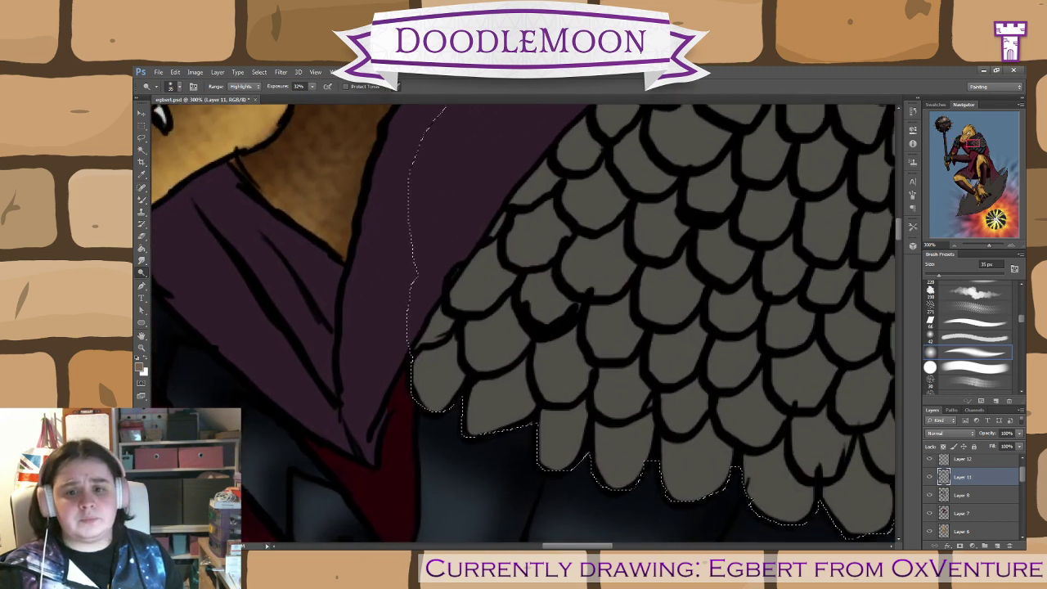
- Burn shadows along the upper edges of the lowest row of scales on the larger shoulder with a 20 px brush
left_click_drag(433, 499, 229, 511)
key("ctrl+minus")
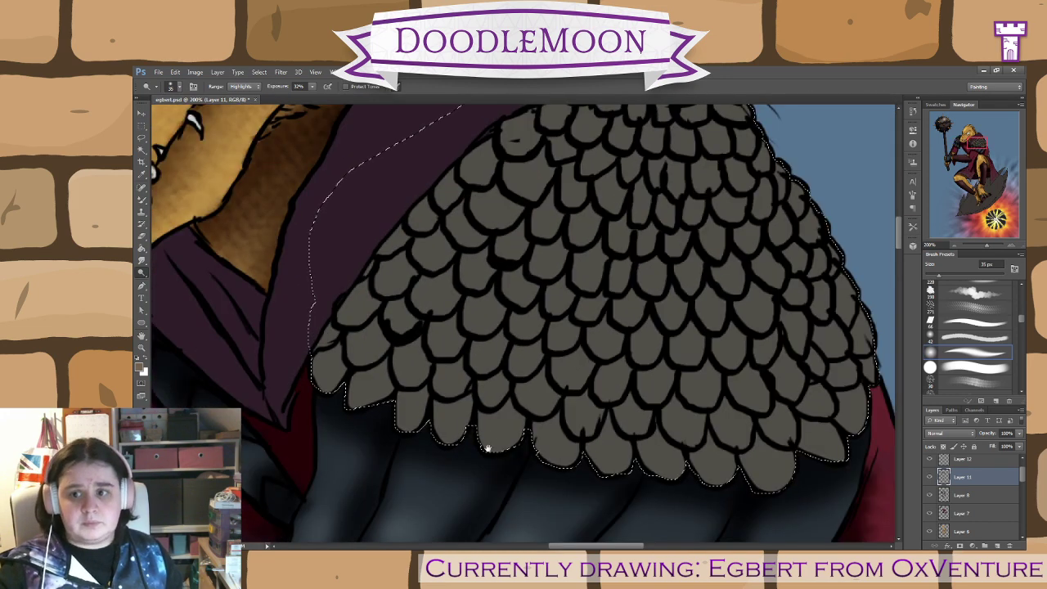
mouse_move(478, 435)
left_mouse_down()
mouse_move(401, 479)
mouse_move(362, 483)
left_mouse_up()
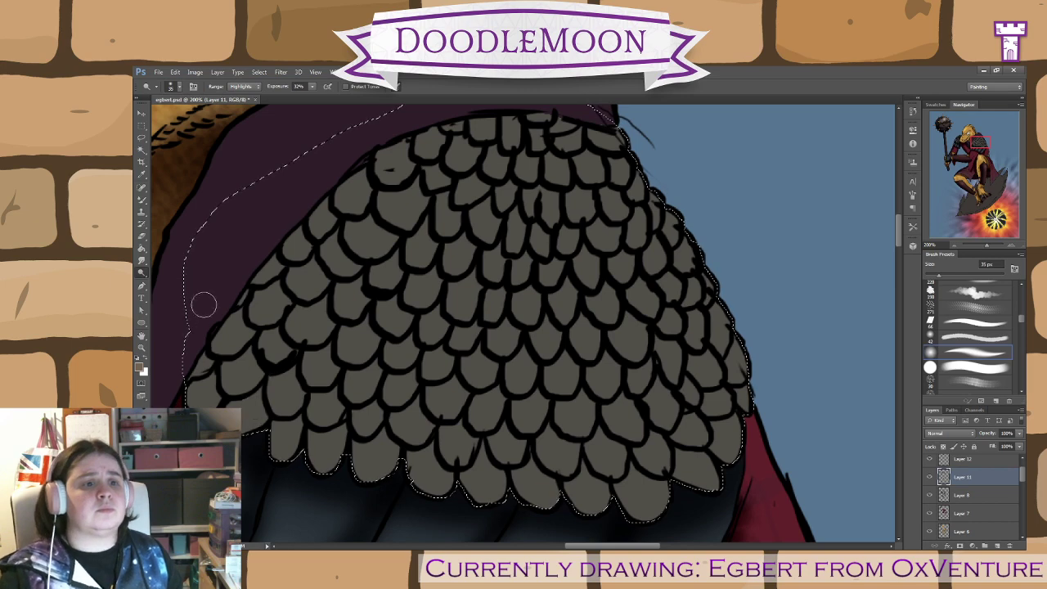
left_click(141, 273)
left_click(161, 283)
key("bracketleft")
key("bracketleft")
key("bracketleft")
key("bracketleft")
key("bracketleft")
key("bracketleft")
key("bracketleft")
key("bracketleft")
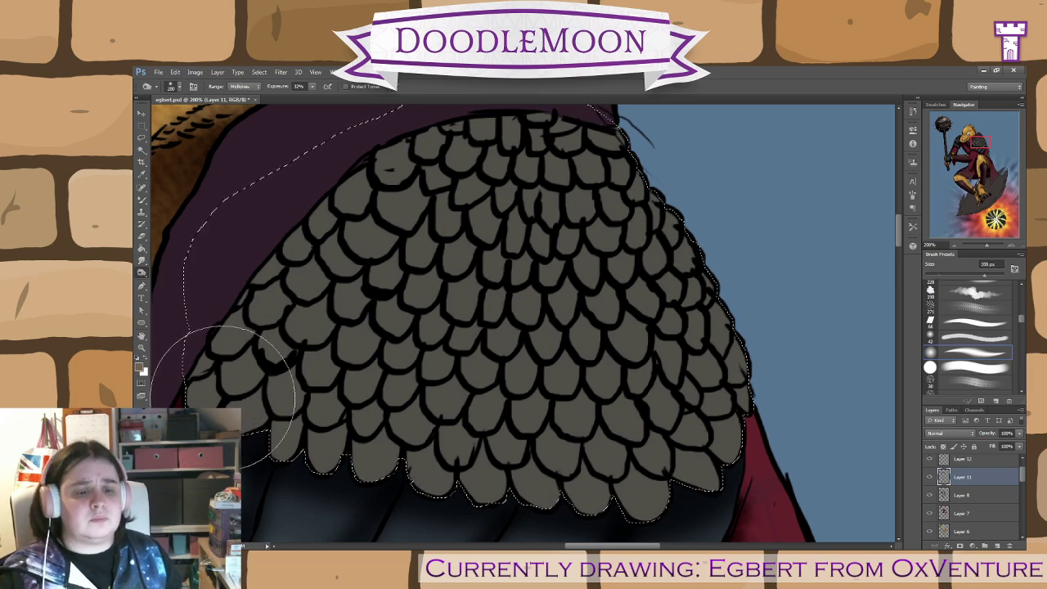
key("bracketleft")
key("bracketleft")
key("bracketleft")
key("bracketleft")
key("bracketleft")
key("bracketleft")
key("bracketleft")
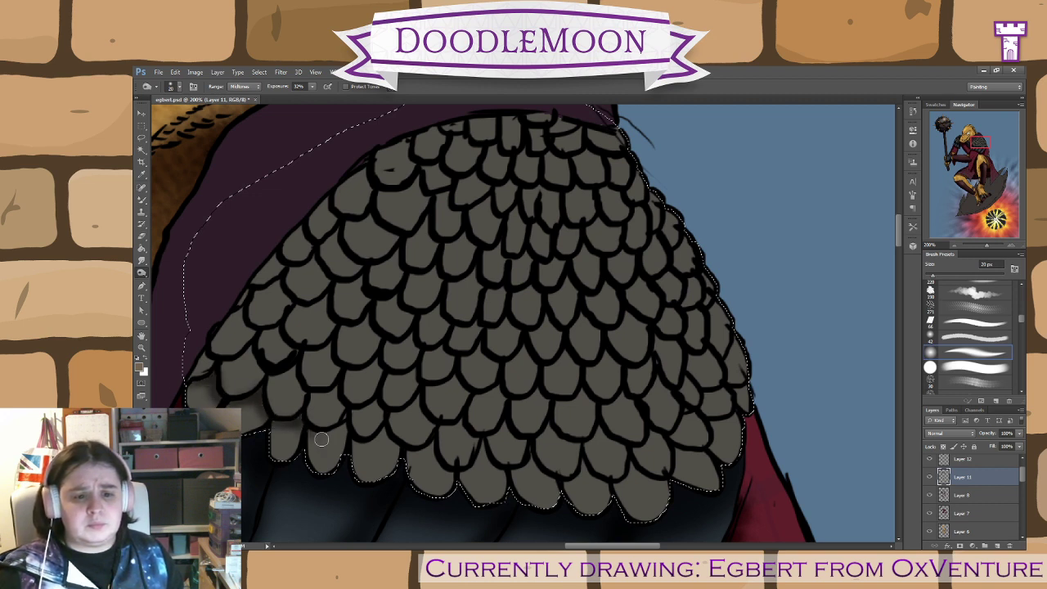
left_click_drag(316, 434, 324, 432)
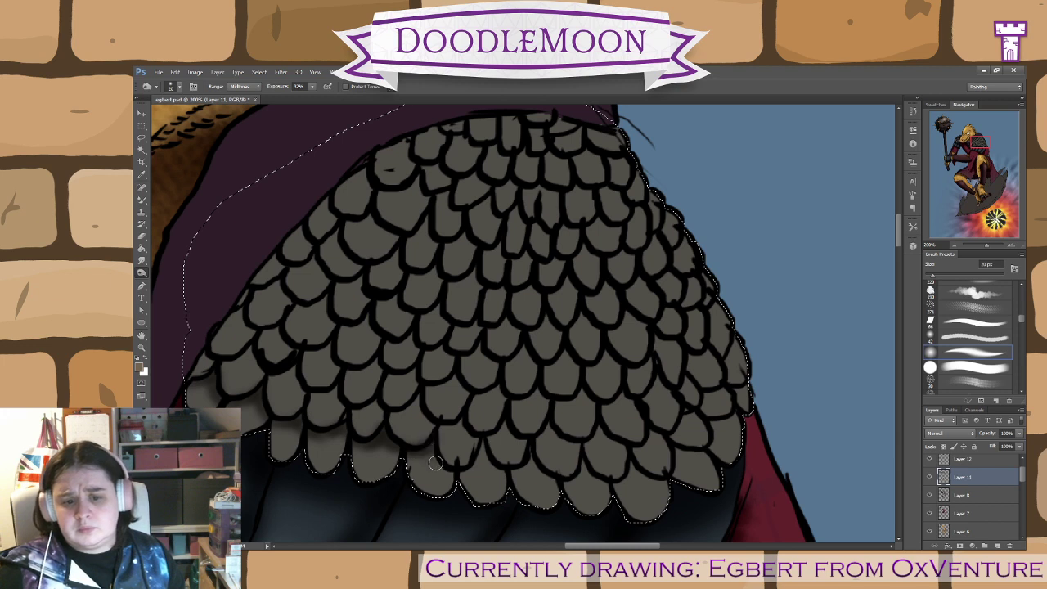
left_click_drag(451, 473, 467, 473)
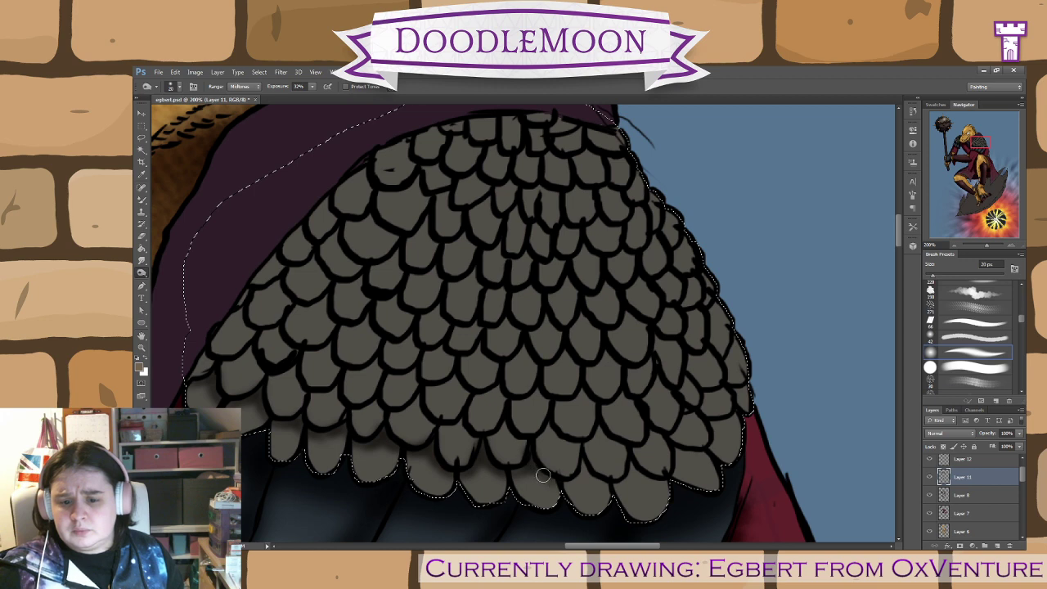
mouse_move(543, 475)
left_mouse_down()
mouse_move(630, 469)
mouse_move(630, 457)
mouse_move(661, 482)
mouse_move(680, 468)
mouse_move(673, 445)
mouse_move(708, 453)
left_mouse_up()
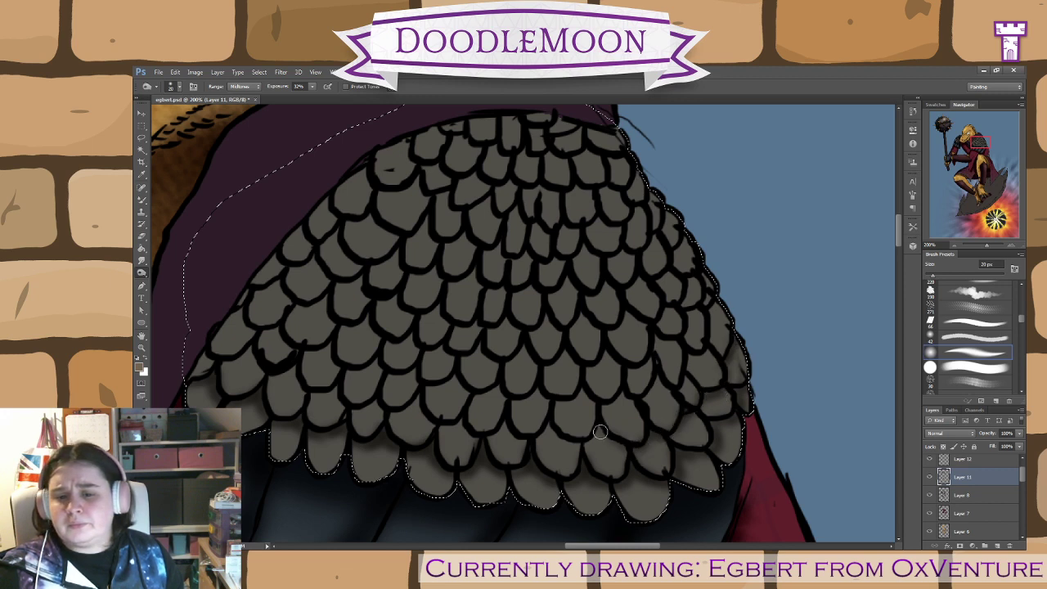
- Burn the same overlap shadows onto the next rows of scales above the lowest row on the larger shoulder
left_click_drag(600, 432, 559, 441)
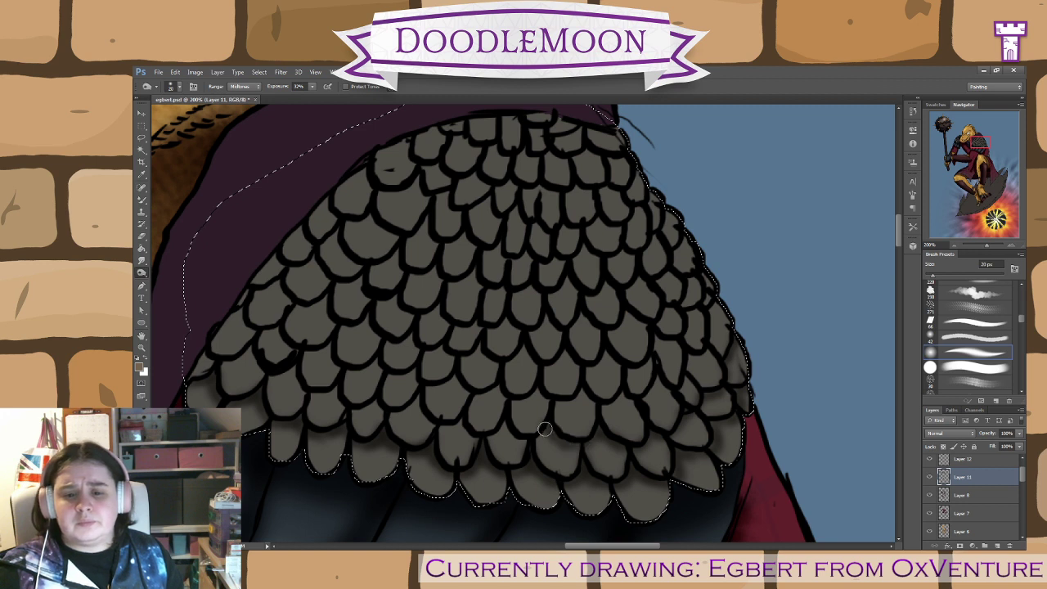
mouse_move(490, 438)
left_mouse_down()
mouse_move(414, 403)
mouse_move(336, 394)
mouse_move(252, 350)
left_mouse_up()
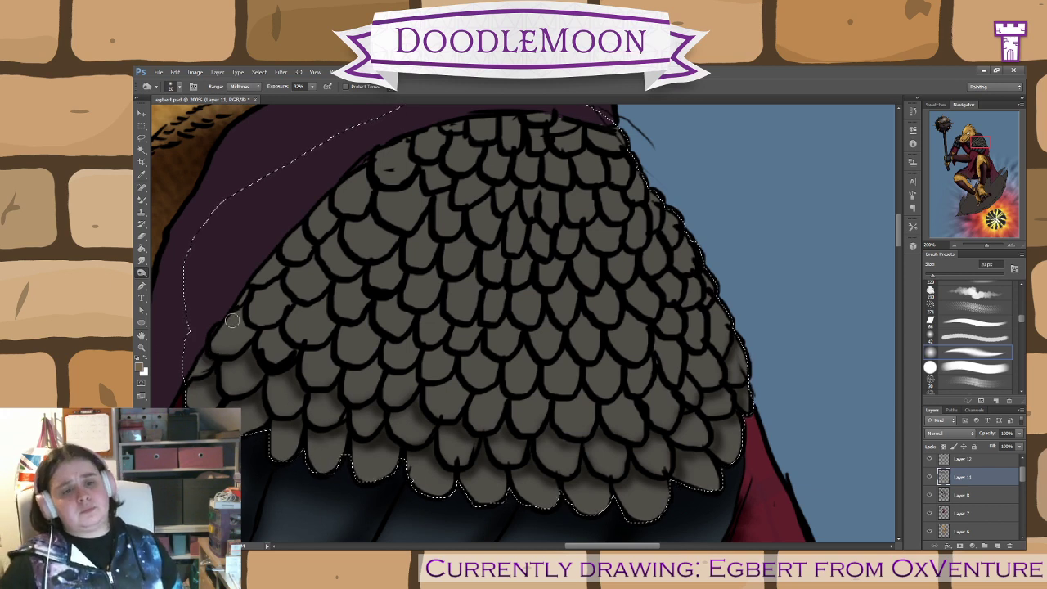
mouse_move(246, 334)
left_mouse_down()
mouse_move(279, 331)
mouse_move(305, 355)
left_mouse_up()
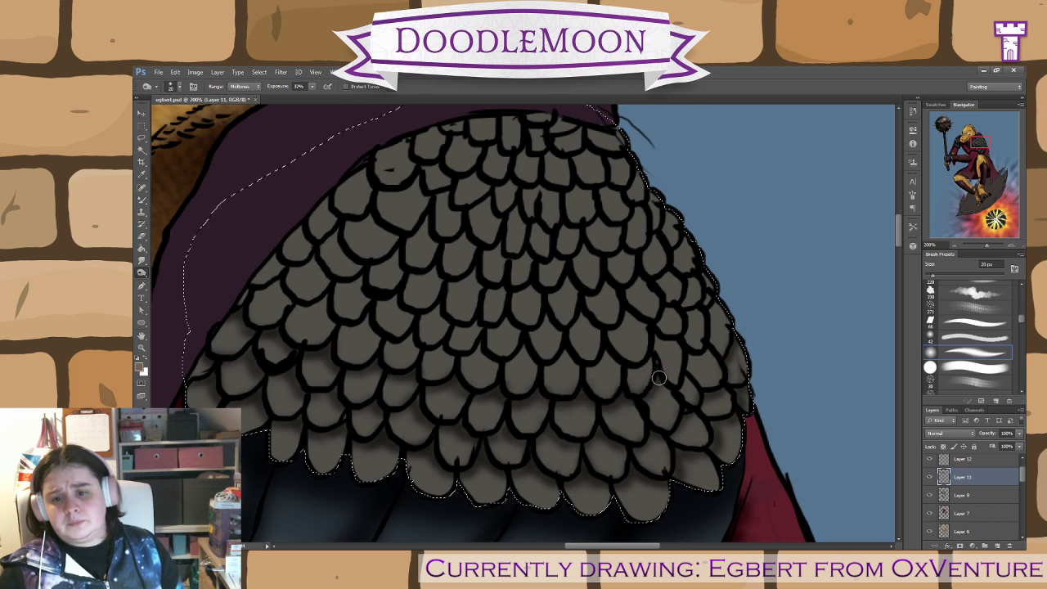
- Burn shadows onto the lower and middle rows of shoulder armour scales with a 20 px brush at 32% midtone exposure
mouse_move(660, 378)
left_mouse_down()
mouse_move(688, 363)
mouse_move(690, 380)
mouse_move(691, 366)
mouse_move(714, 344)
left_mouse_up()
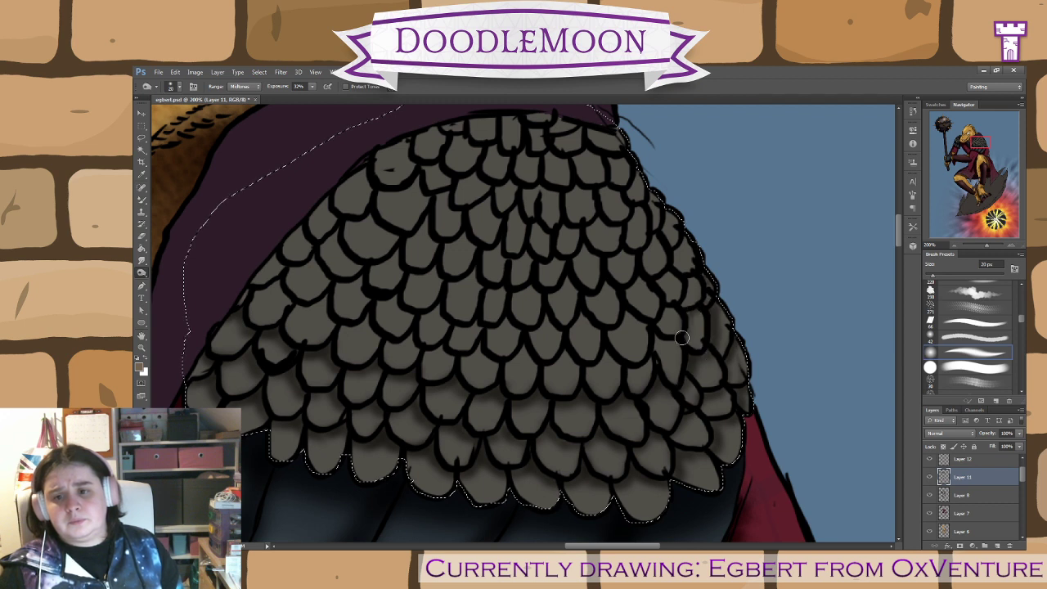
mouse_move(681, 338)
left_mouse_down()
mouse_move(640, 368)
mouse_move(619, 367)
mouse_move(603, 347)
mouse_move(593, 364)
mouse_move(573, 365)
mouse_move(566, 351)
mouse_move(544, 372)
mouse_move(523, 357)
mouse_move(480, 358)
mouse_move(481, 346)
mouse_move(509, 372)
mouse_move(472, 351)
mouse_move(441, 354)
left_mouse_up()
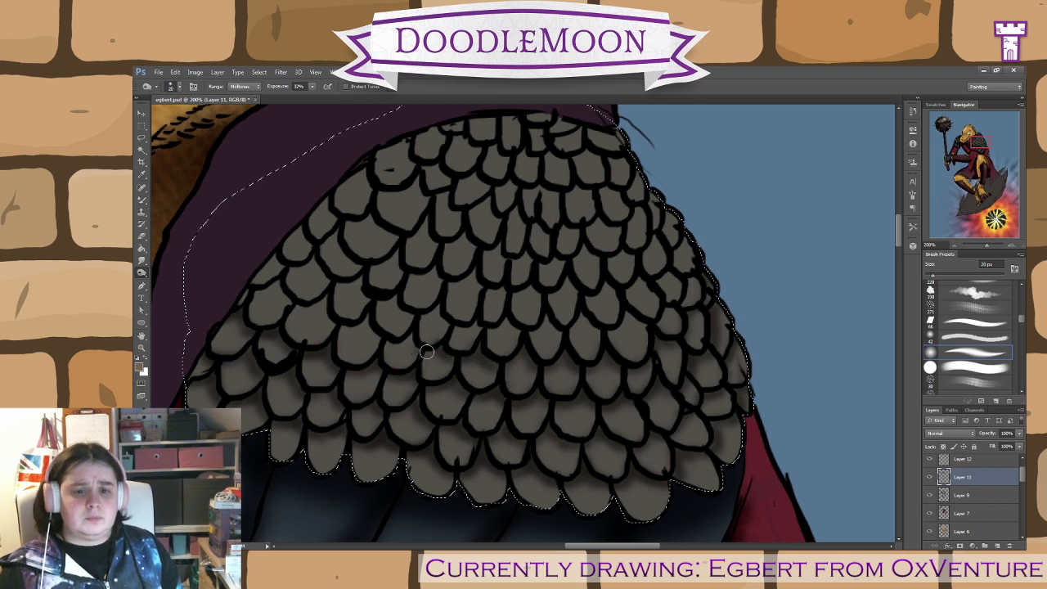
mouse_move(381, 340)
left_mouse_down()
mouse_move(330, 324)
mouse_move(315, 300)
mouse_move(292, 310)
mouse_move(208, 293)
mouse_move(278, 275)
mouse_move(275, 258)
mouse_move(285, 272)
mouse_move(277, 260)
mouse_move(312, 261)
mouse_move(335, 290)
mouse_move(365, 278)
mouse_move(362, 295)
mouse_move(378, 306)
mouse_move(401, 298)
mouse_move(407, 315)
mouse_move(442, 311)
mouse_move(476, 330)
mouse_move(513, 315)
mouse_move(508, 324)
mouse_move(562, 325)
mouse_move(566, 334)
mouse_move(591, 316)
mouse_move(586, 323)
mouse_move(611, 333)
mouse_move(625, 328)
mouse_move(624, 311)
mouse_move(665, 324)
mouse_move(687, 297)
mouse_move(695, 258)
mouse_move(680, 242)
mouse_move(651, 283)
mouse_move(577, 296)
mouse_move(352, 256)
mouse_move(319, 203)
mouse_move(291, 236)
mouse_move(310, 246)
mouse_move(341, 238)
mouse_move(337, 249)
mouse_move(327, 211)
mouse_move(407, 245)
mouse_move(423, 222)
mouse_move(492, 255)
left_mouse_up()
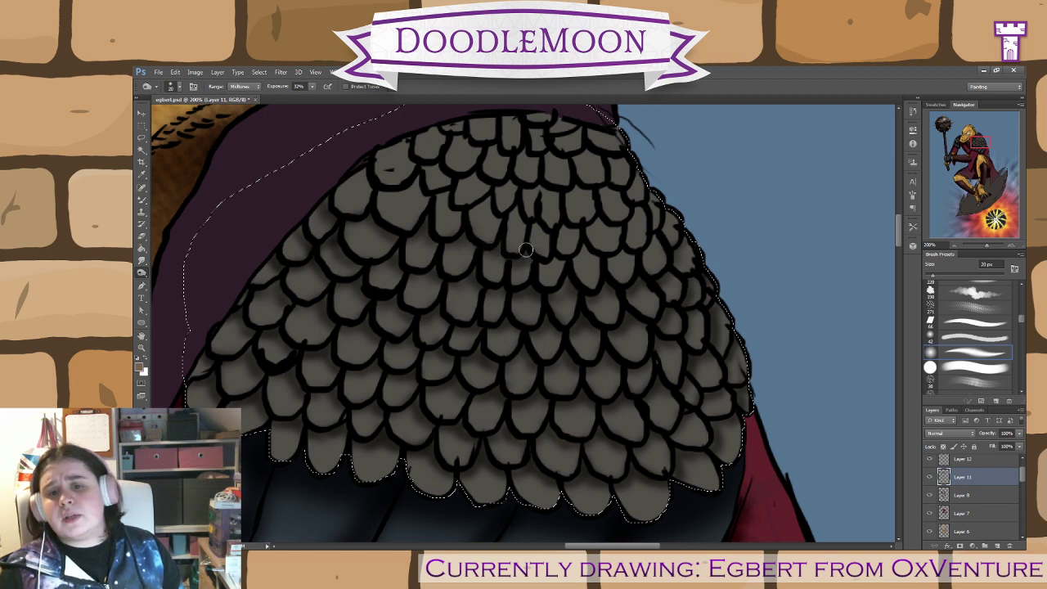
- Burn matching shadows beneath the overlapping edges of the upper rows of scales, up to the hood
left_click_drag(575, 265, 587, 252)
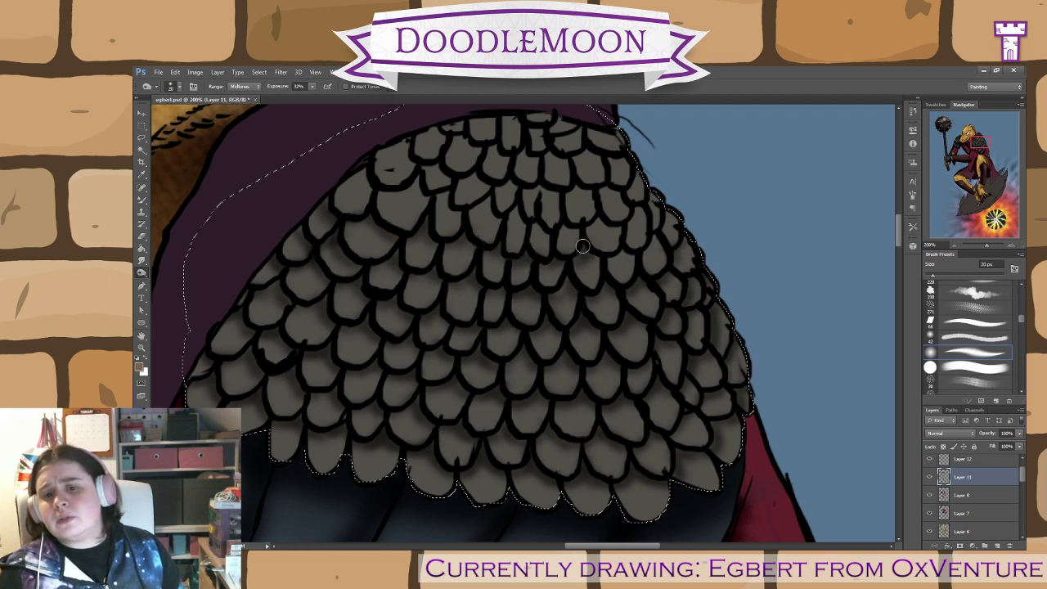
mouse_move(649, 237)
left_mouse_down()
mouse_move(666, 222)
mouse_move(650, 198)
left_mouse_up()
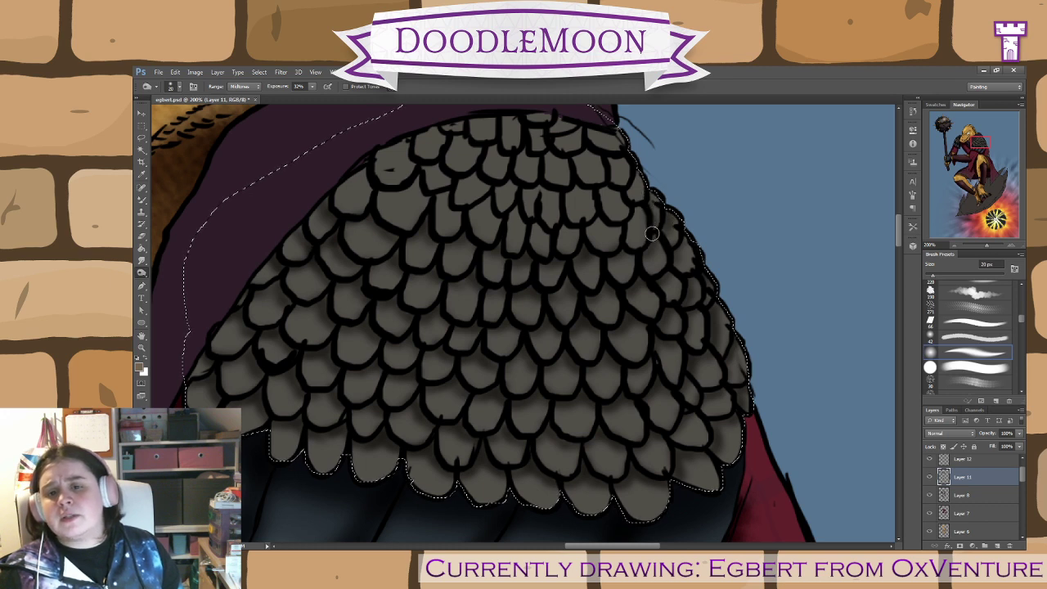
mouse_move(652, 234)
left_mouse_down()
mouse_move(645, 203)
mouse_move(620, 230)
left_mouse_up()
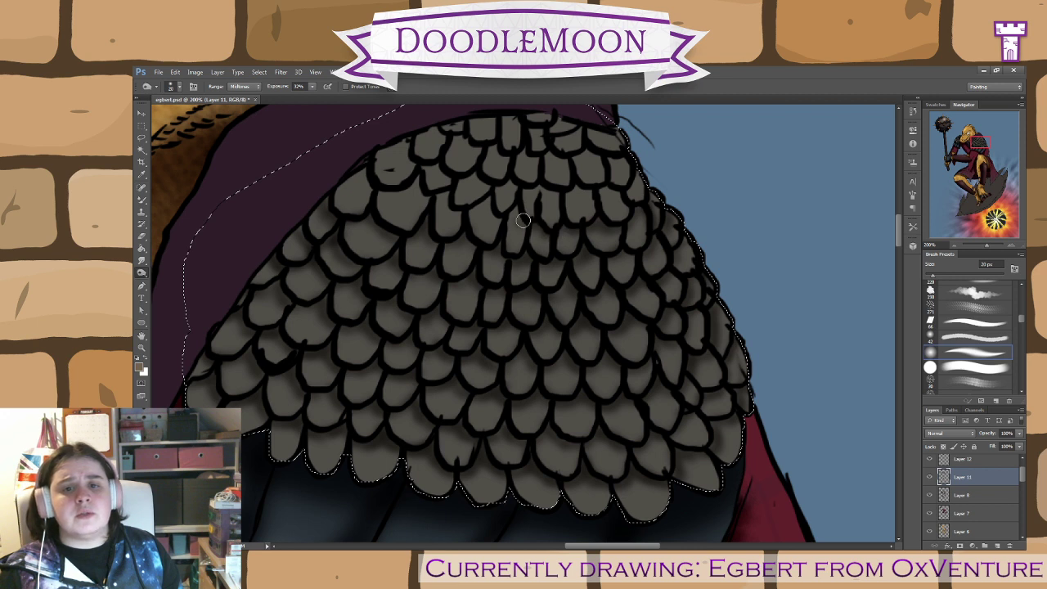
left_click_drag(504, 219, 488, 217)
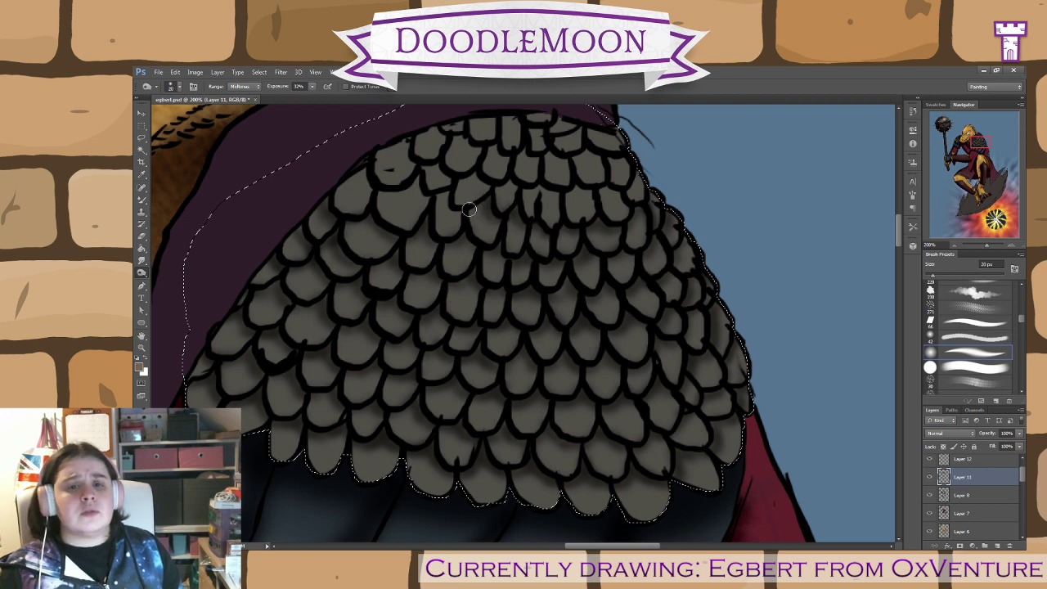
mouse_move(416, 180)
left_mouse_down()
mouse_move(361, 181)
mouse_move(414, 134)
mouse_move(402, 164)
mouse_move(452, 182)
mouse_move(618, 194)
mouse_move(634, 160)
left_mouse_up()
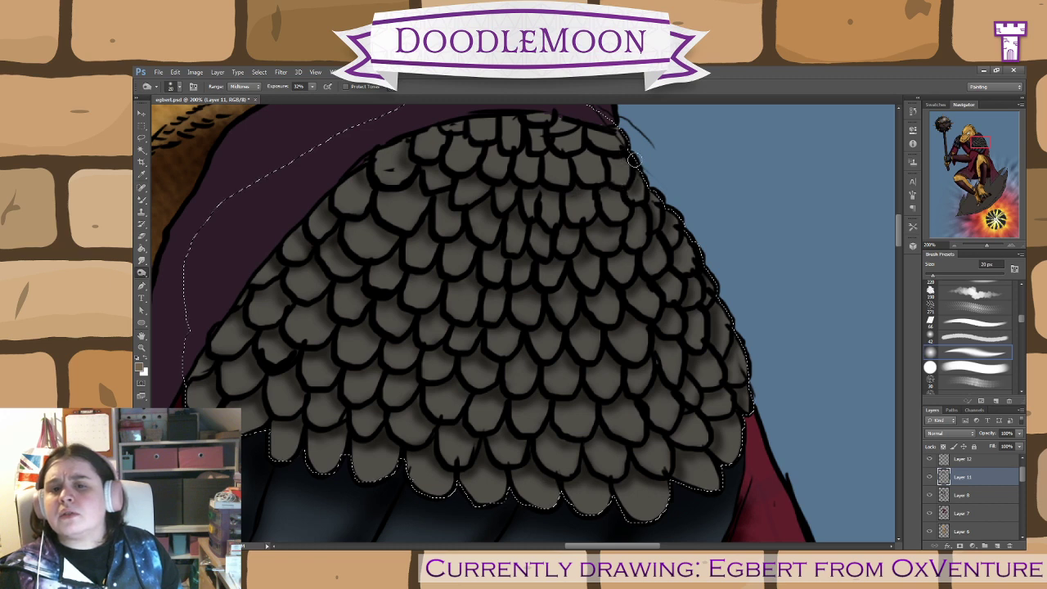
mouse_move(561, 160)
left_mouse_down()
mouse_move(461, 142)
mouse_move(433, 121)
left_mouse_up()
scroll(515, 213, "up", 4)
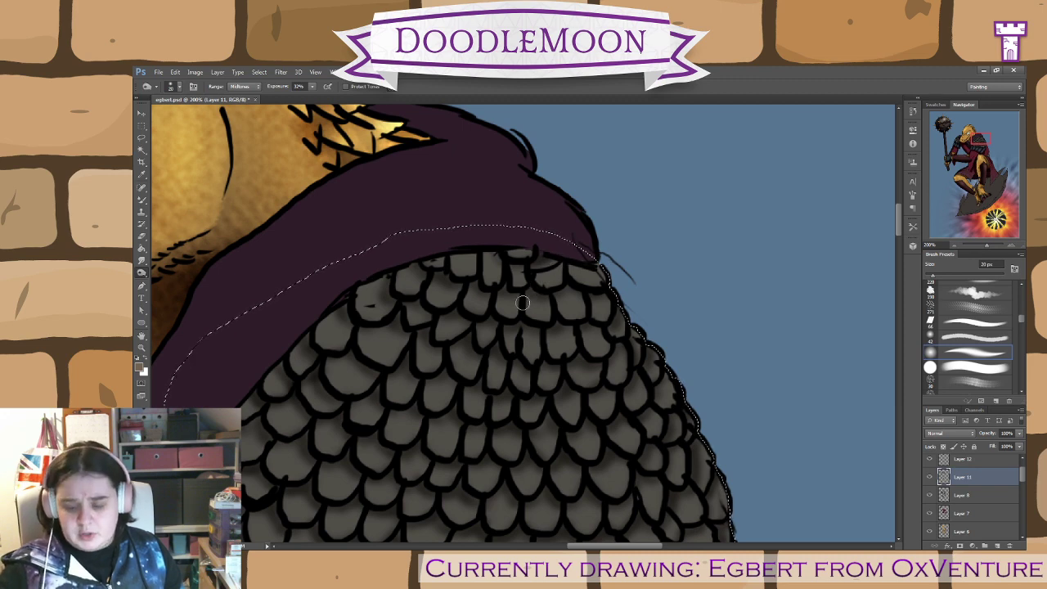
- Burn a soft shadow onto the shoulder scales along the hood's edge, enlarging the brush to 60 and 80 px
key("ctrl+minus")
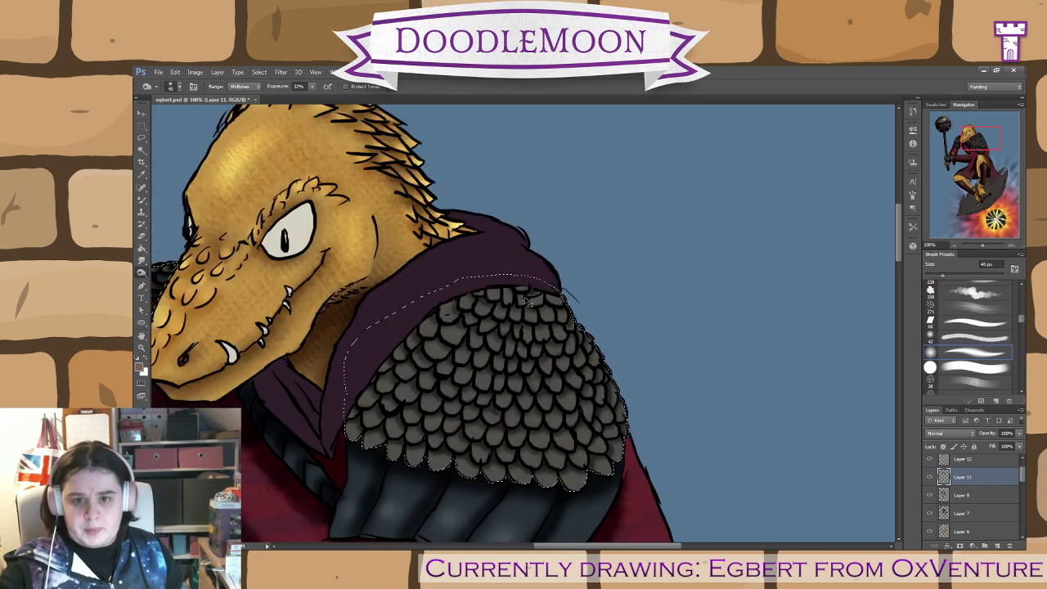
key("bracketright")
key("bracketright")
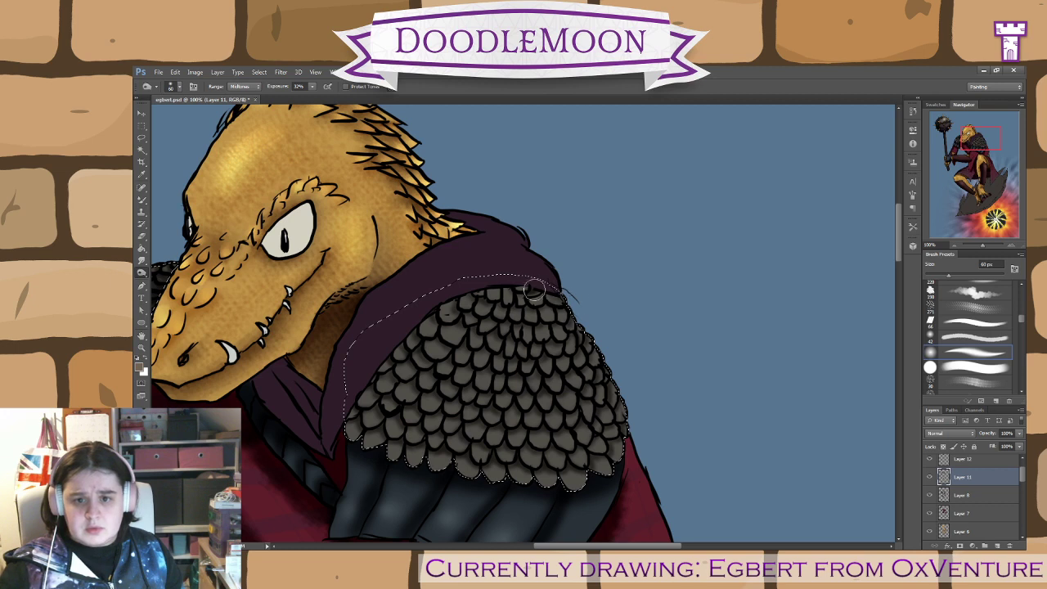
mouse_move(533, 289)
left_mouse_down()
mouse_move(454, 290)
mouse_move(415, 304)
mouse_move(348, 401)
left_mouse_up()
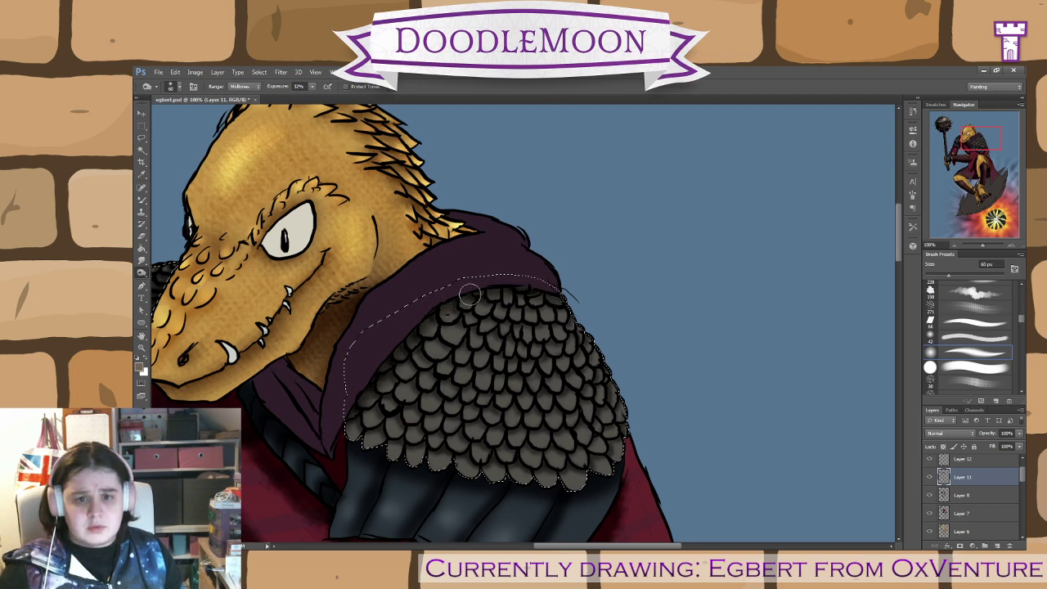
key("ctrl+d")
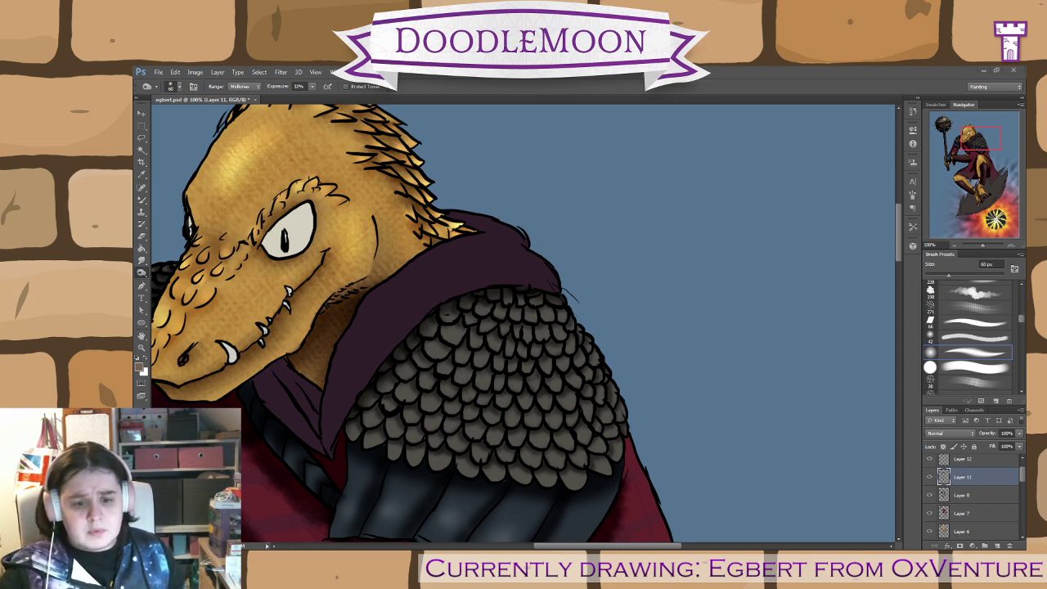
left_click(369, 458)
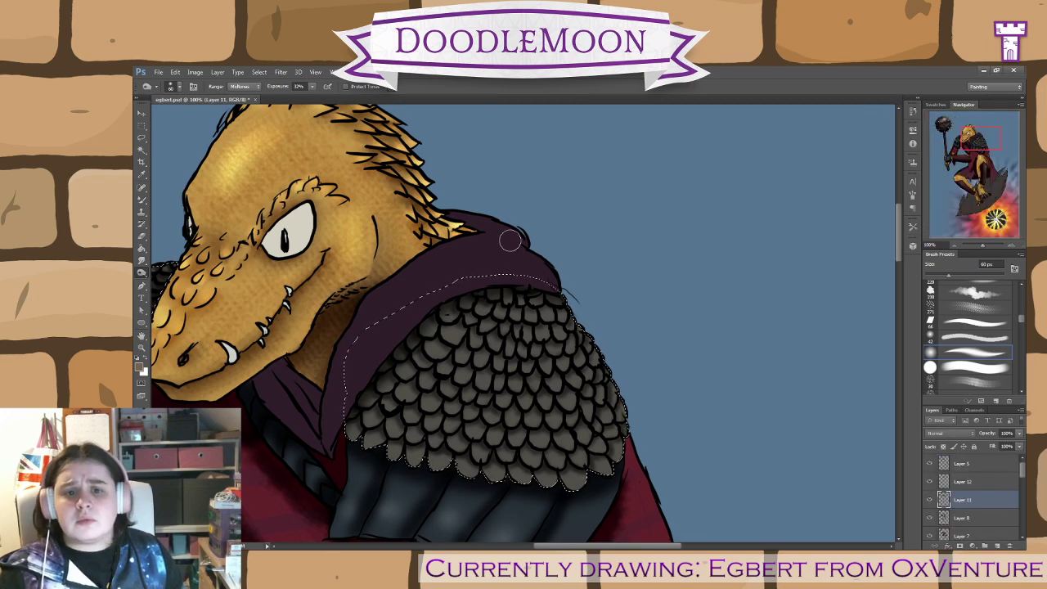
key("bracketright")
key("bracketright")
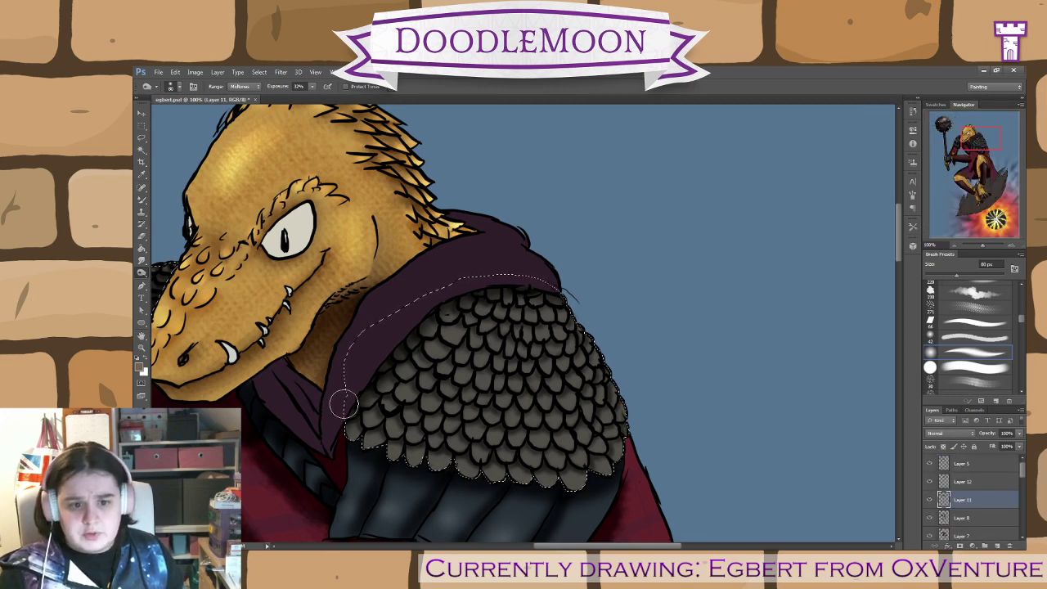
- Examine the armour, the ankle straps and the overall shading of the whole figure
key("ctrl+minus")
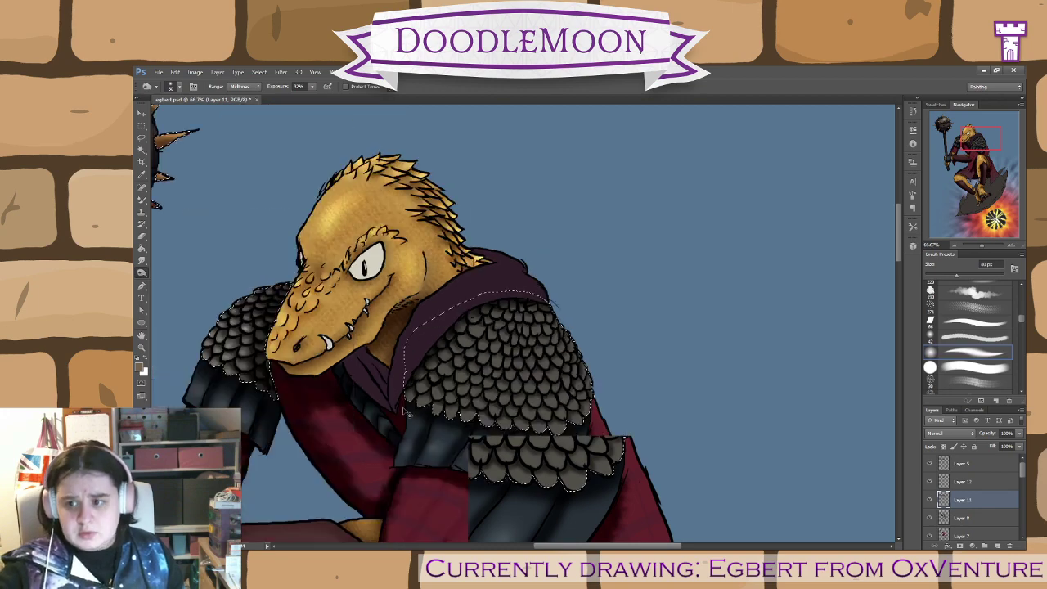
left_click_drag(571, 347, 690, 117)
scroll(689, 117, "down", 10)
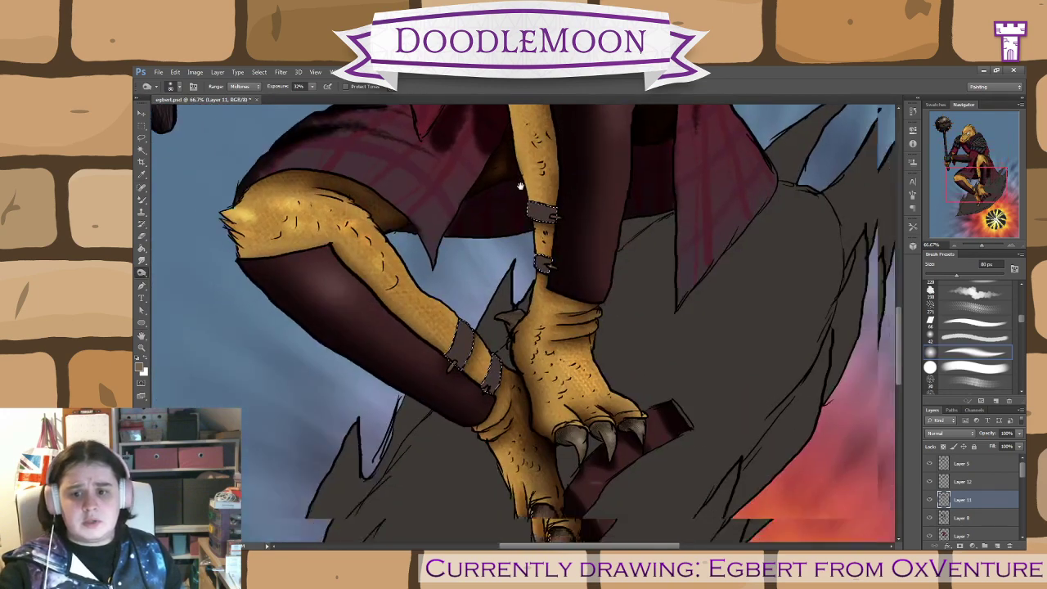
key("ctrl+plus")
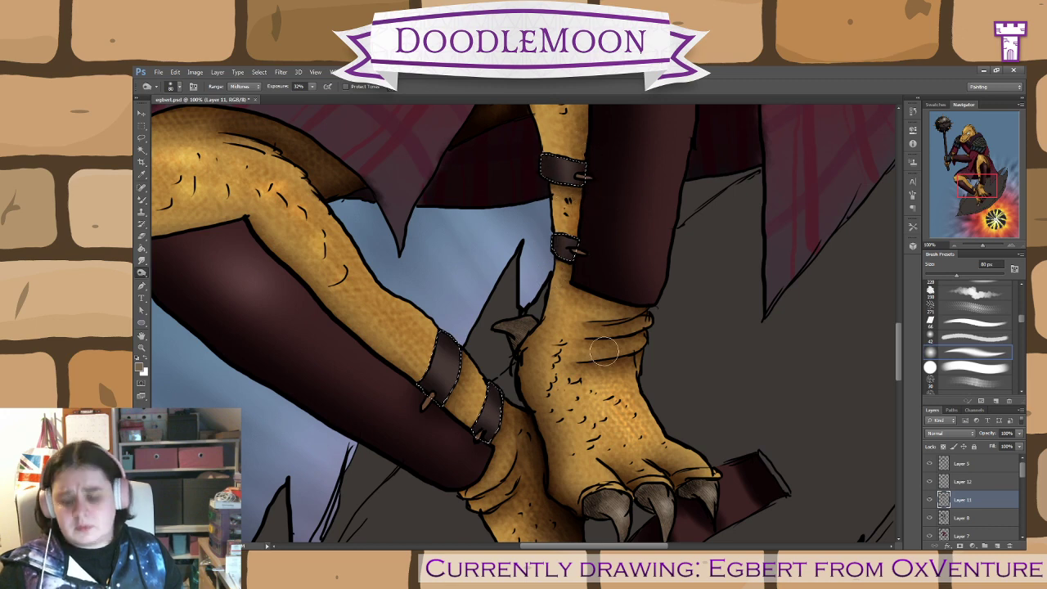
key("ctrl+minus")
key("ctrl+minus")
mouse_move(609, 251)
left_mouse_down()
mouse_move(613, 453)
mouse_move(627, 489)
left_mouse_up()
left_click_drag(587, 353, 651, 466)
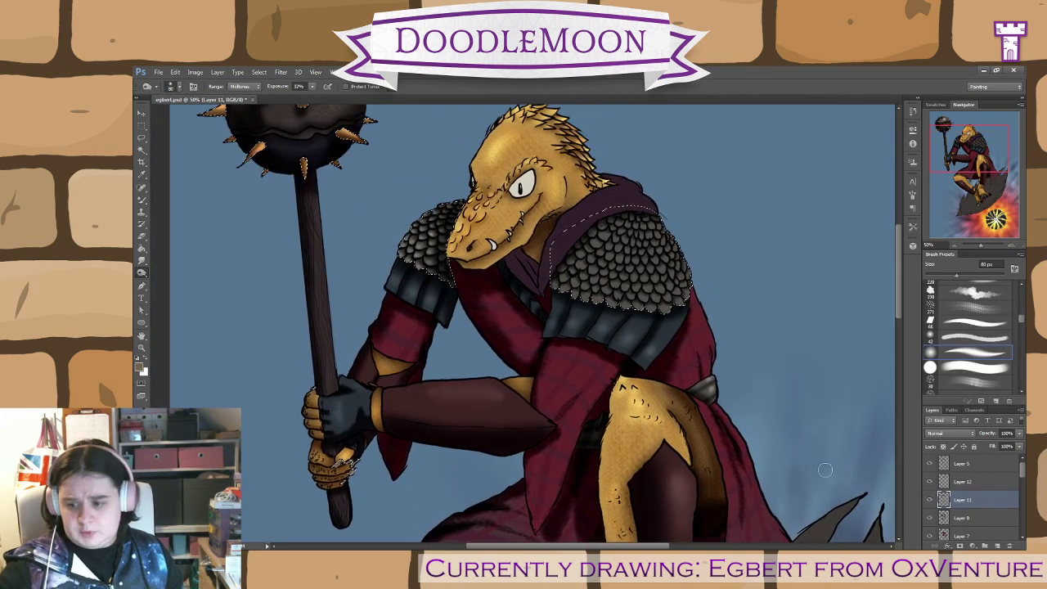
key("ctrl+minus")
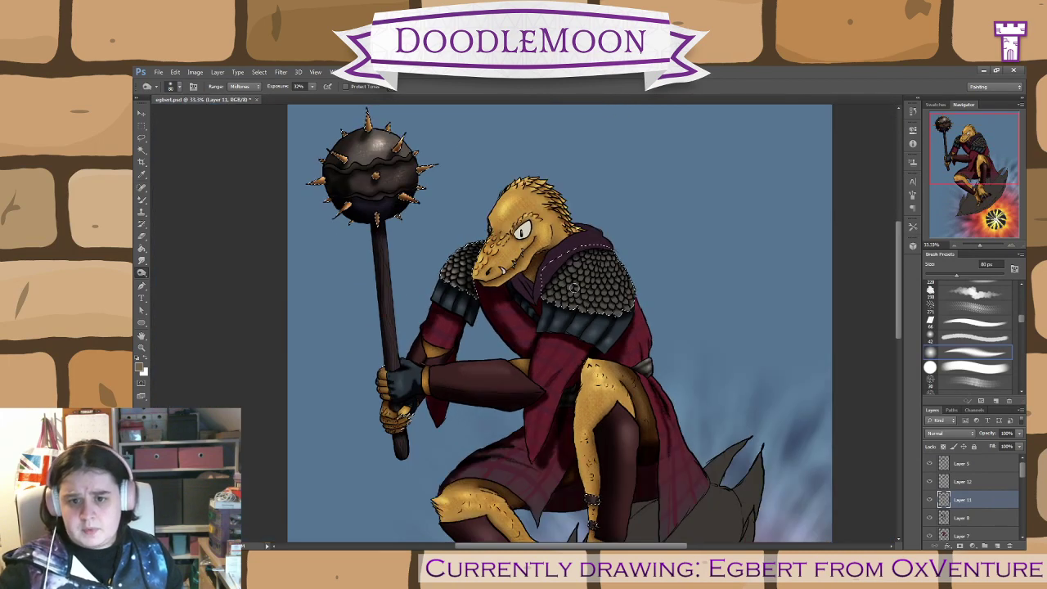
key("bracketright")
key("bracketright")
key("bracketright")
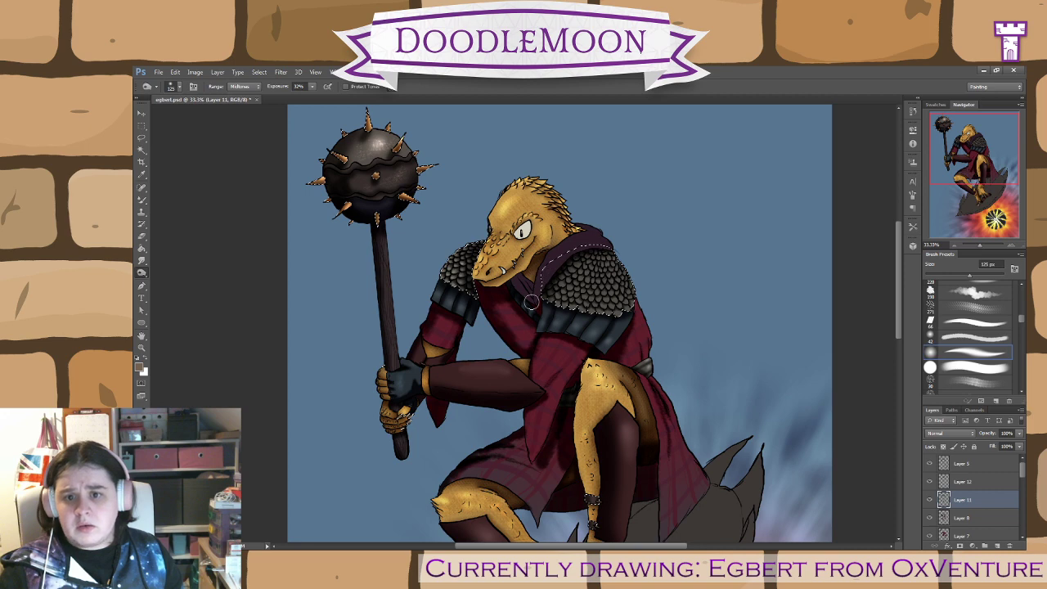
left_click(969, 482)
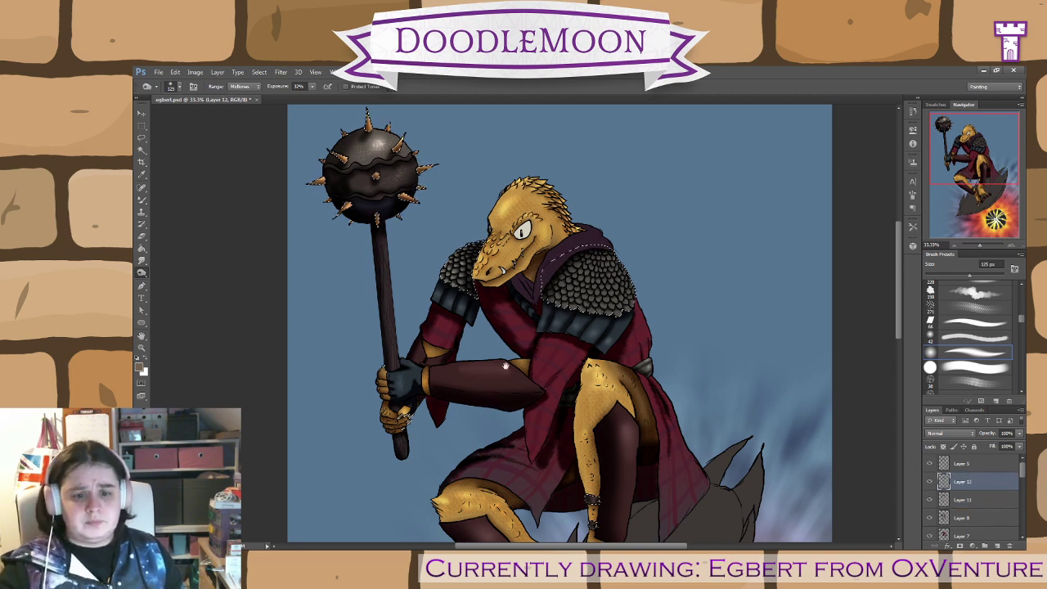
left_click_drag(955, 193, 942, 155)
left_click(966, 499)
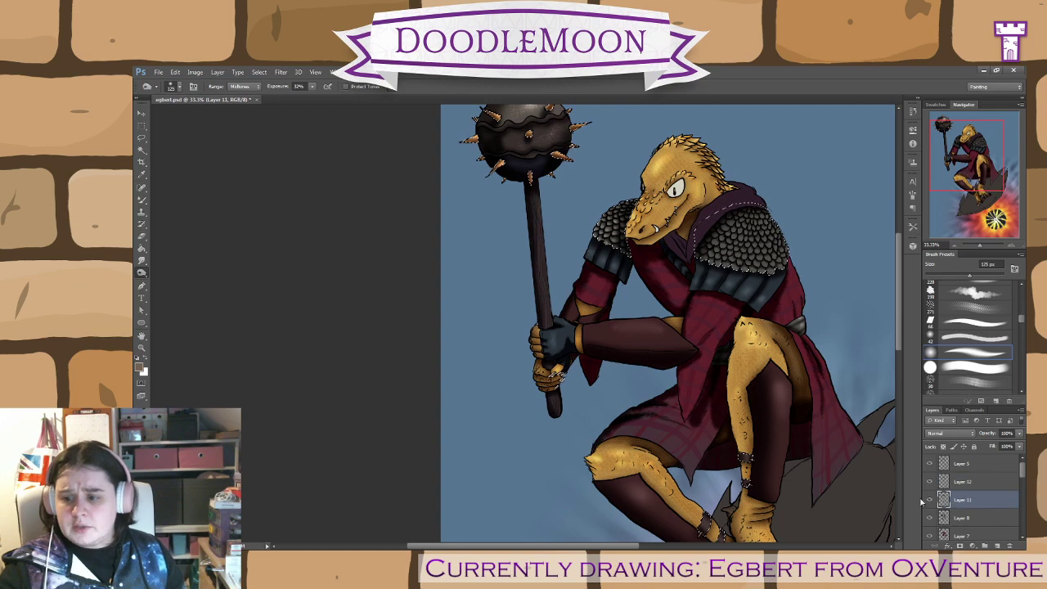
- Burn texture onto the claws of the hands gripping the mace on Layer 11, using a textured brush preset at 45 px
key("ctrl+plus")
key("ctrl+plus")
key("ctrl+plus")
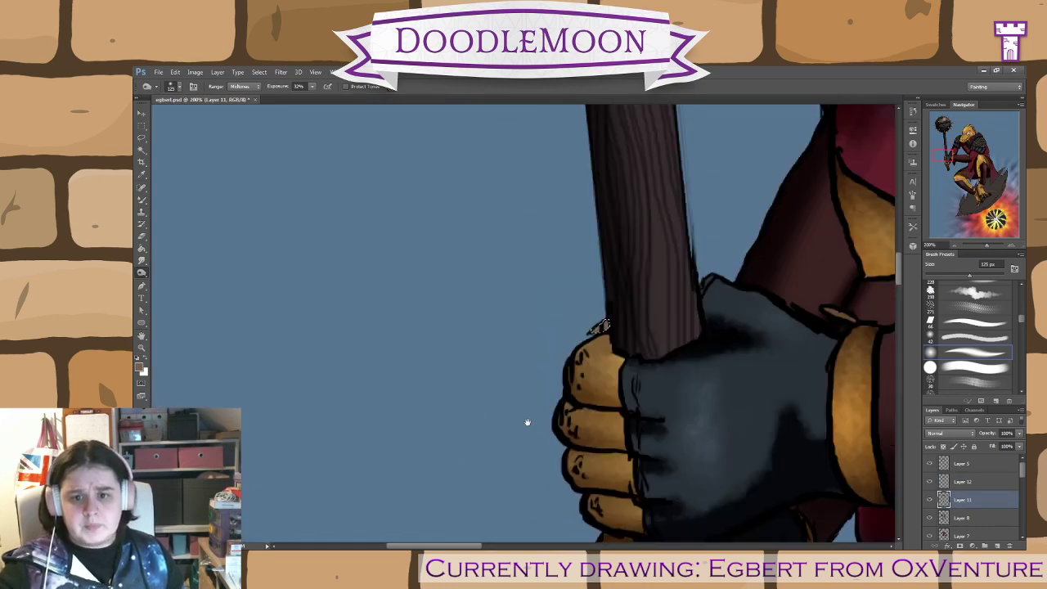
left_click_drag(528, 422, 339, 292)
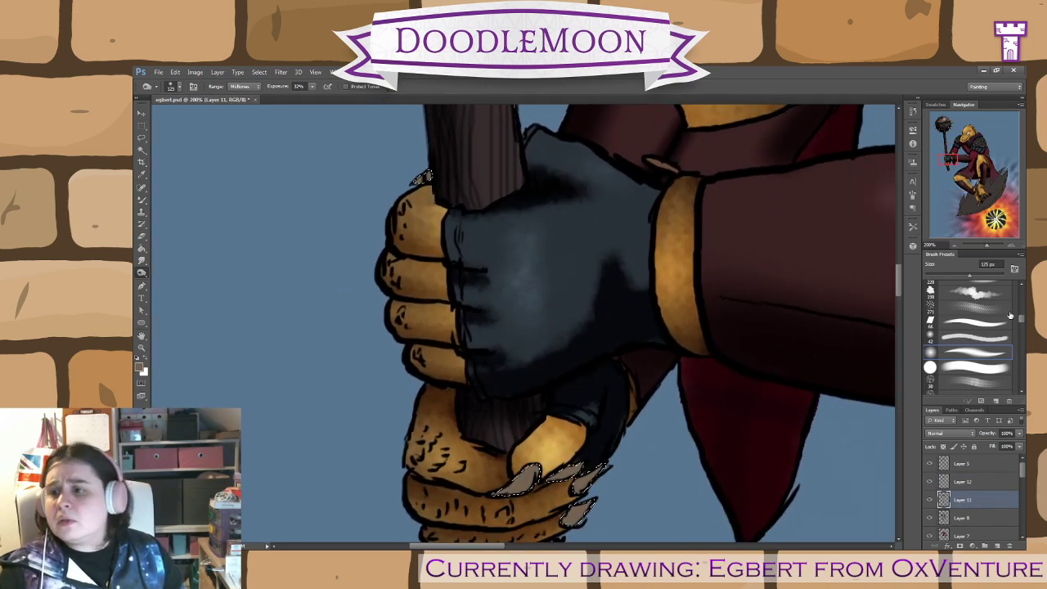
scroll(1023, 320, "down", 3)
left_click_drag(1023, 321, 1023, 300)
left_click(973, 315)
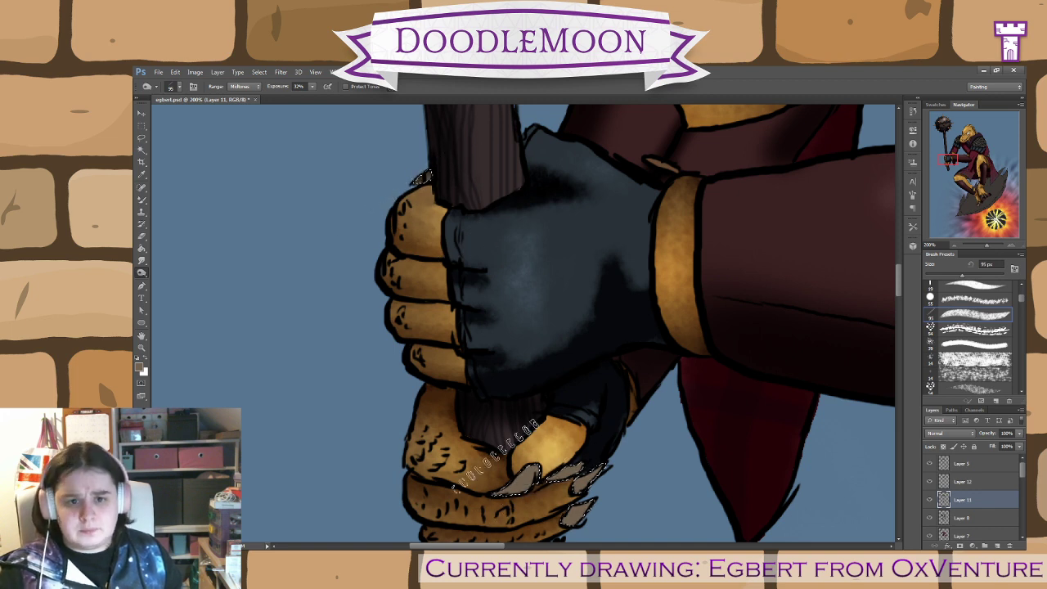
scroll(531, 407, "down", 5)
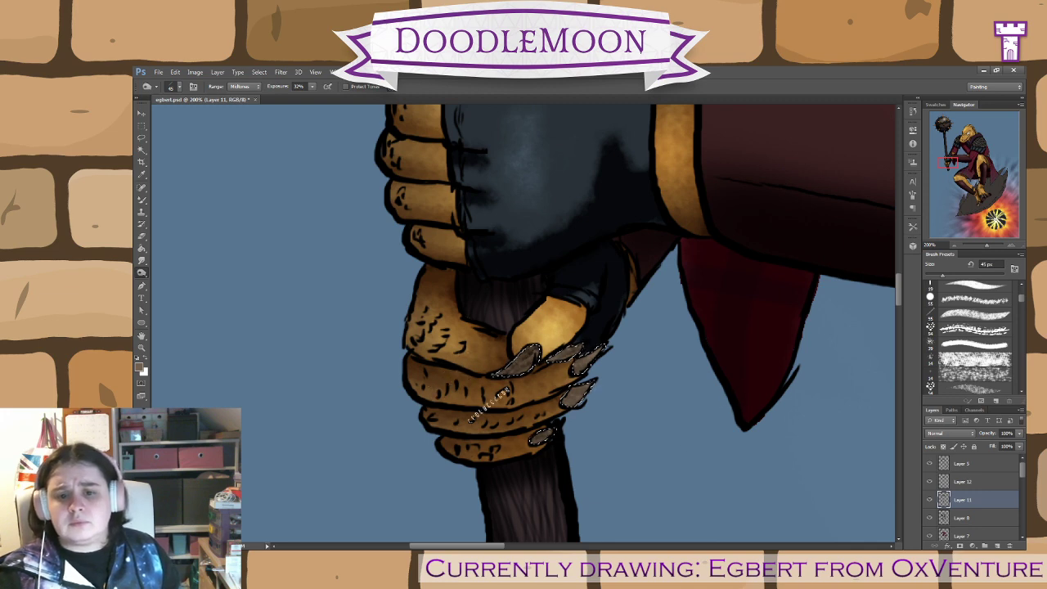
- Select the painted areas of Layer 12, including the purple hood, by inverting a Magic Wand selection of its empty area
key("ctrl+minus")
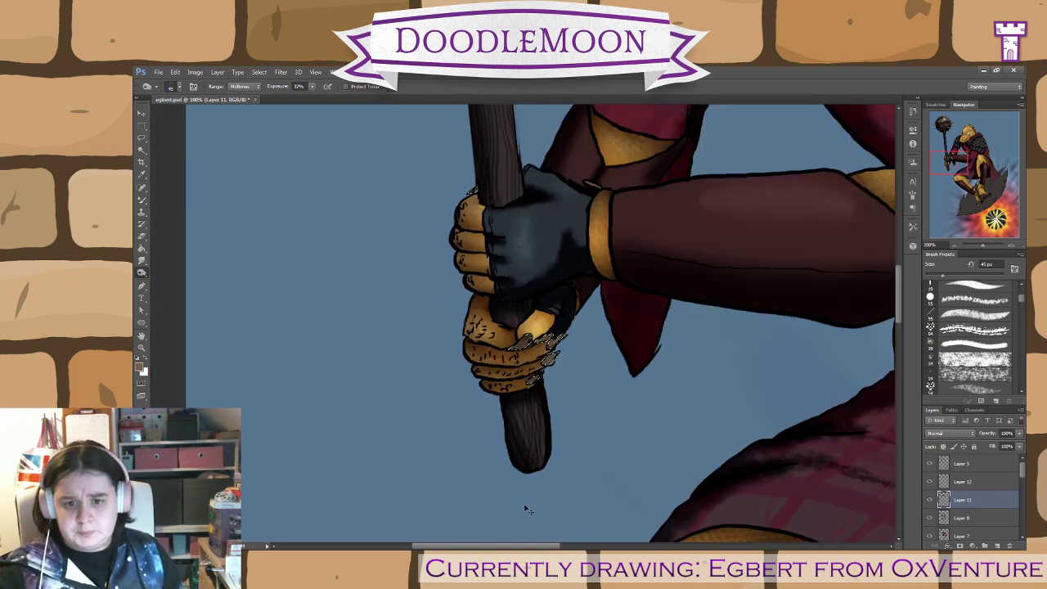
key("ctrl+minus")
key("ctrl+minus")
key("ctrl+minus")
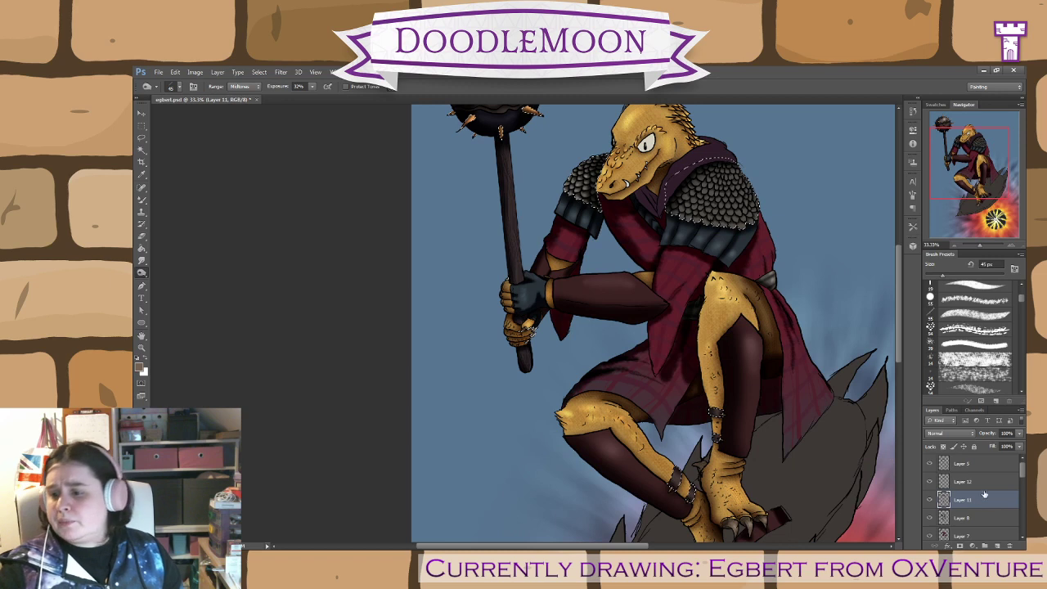
left_click(982, 482)
key("b")
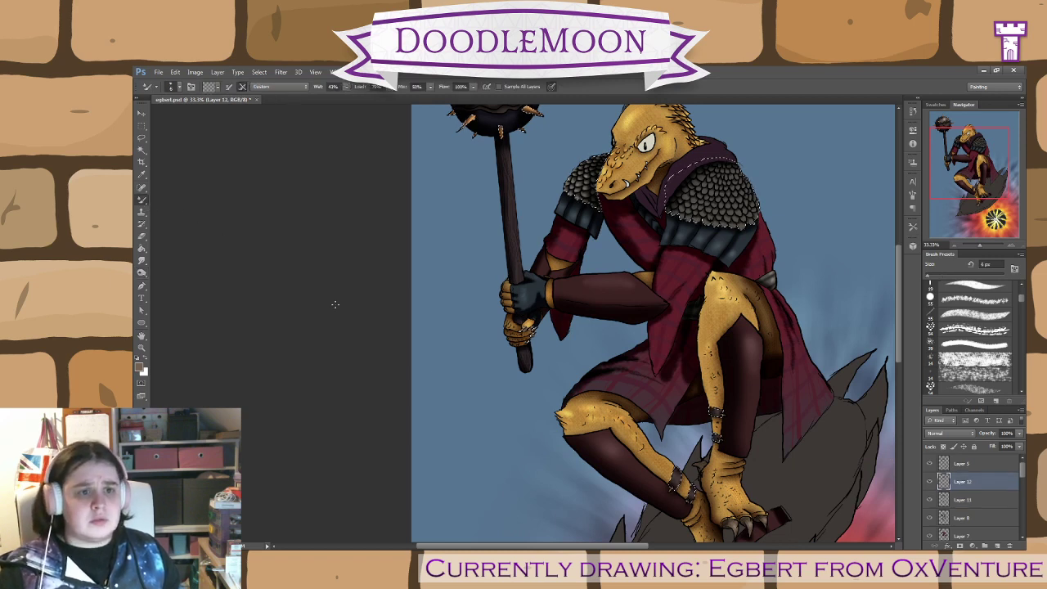
left_click(142, 161)
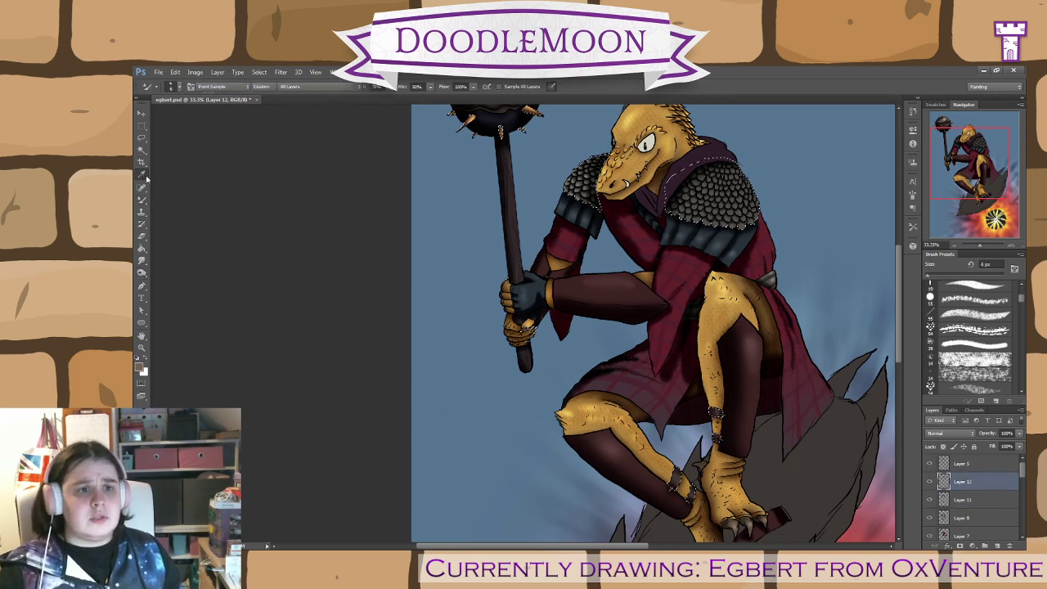
left_click(142, 149)
left_click(440, 484)
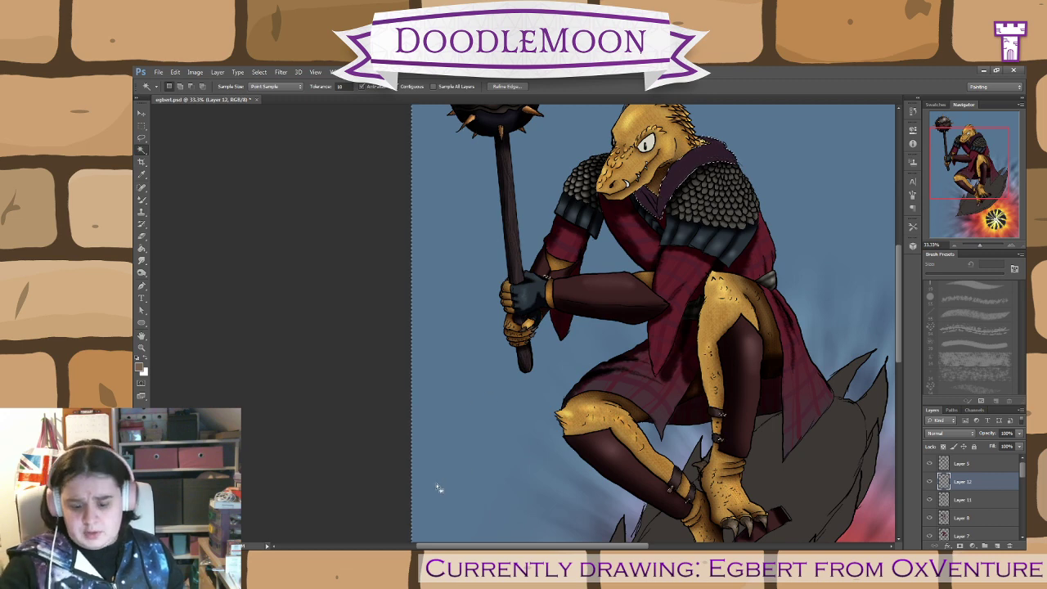
- Try to burn a soft shadow onto the purple hood on Layer 12 with the brush enlarged to 90 px
left_click_drag(497, 362, 404, 420)
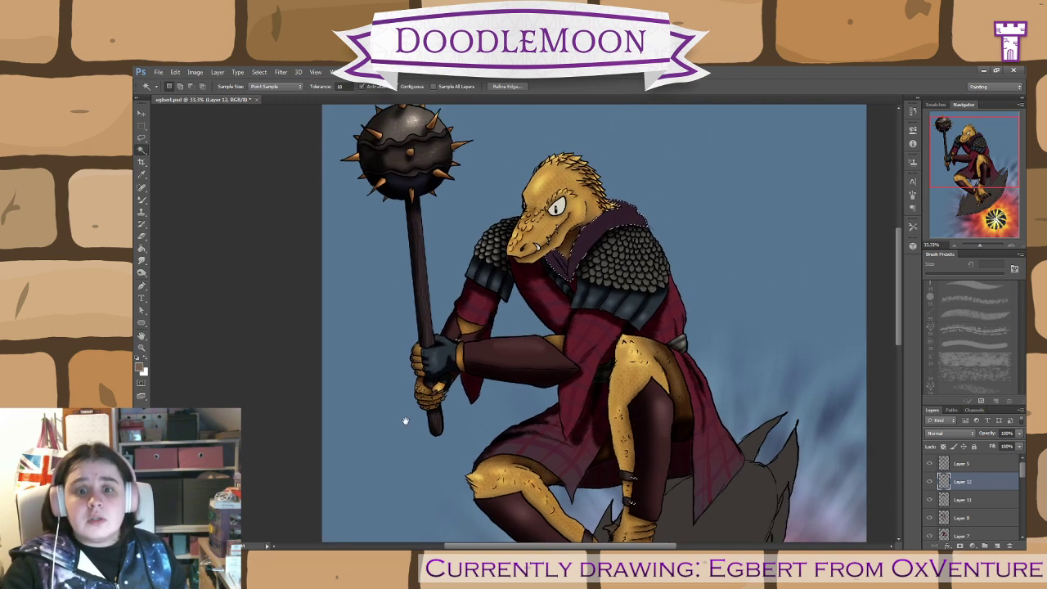
key("ctrl+plus")
key("ctrl+plus")
left_click(142, 272)
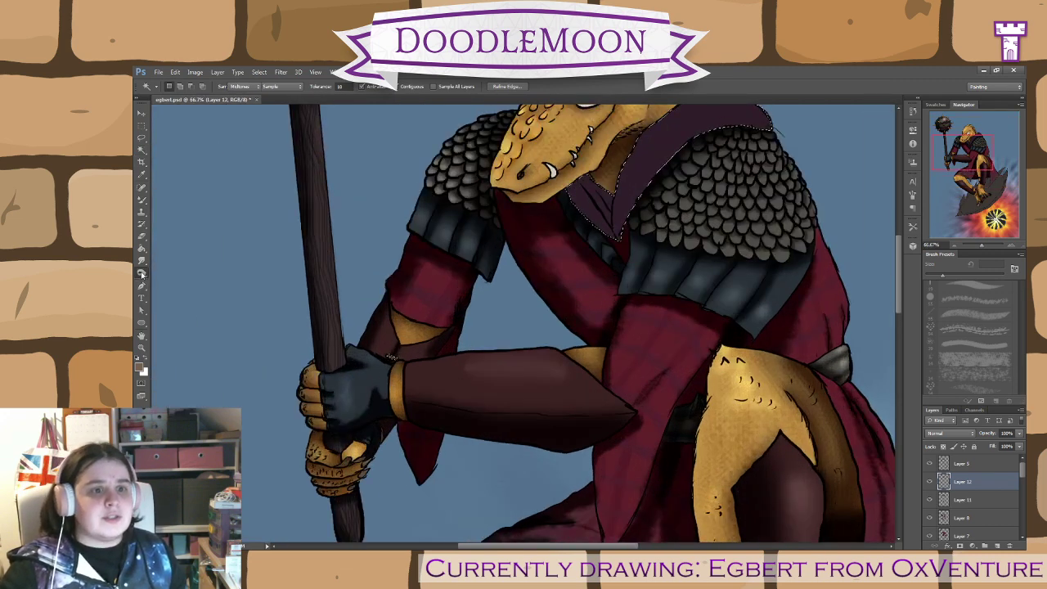
left_click(1021, 309)
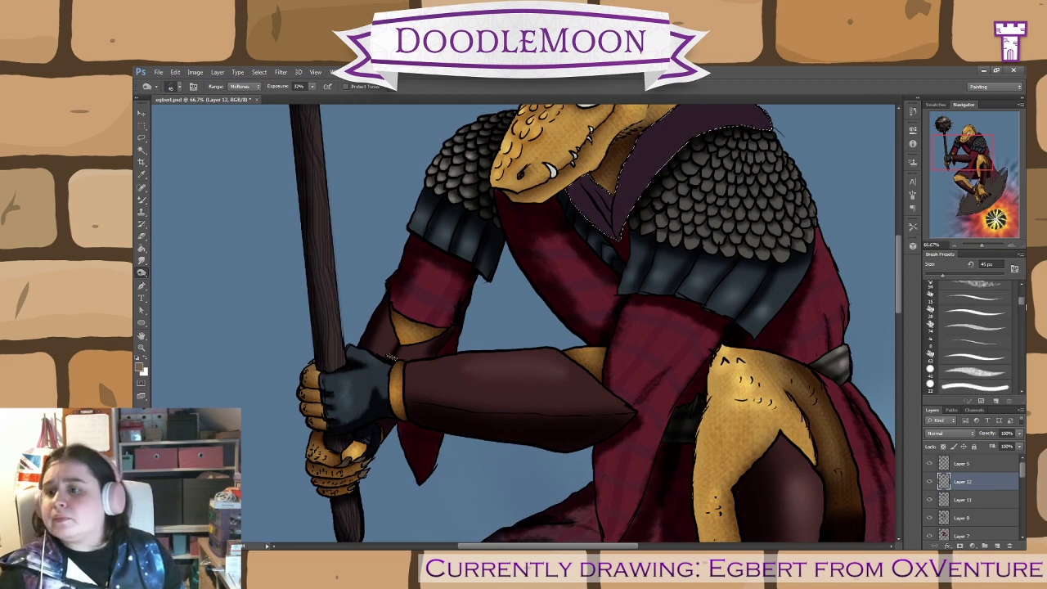
mouse_move(1023, 304)
left_mouse_down()
mouse_move(1024, 315)
mouse_move(1024, 305)
left_mouse_up()
scroll(1022, 307, "up", 1)
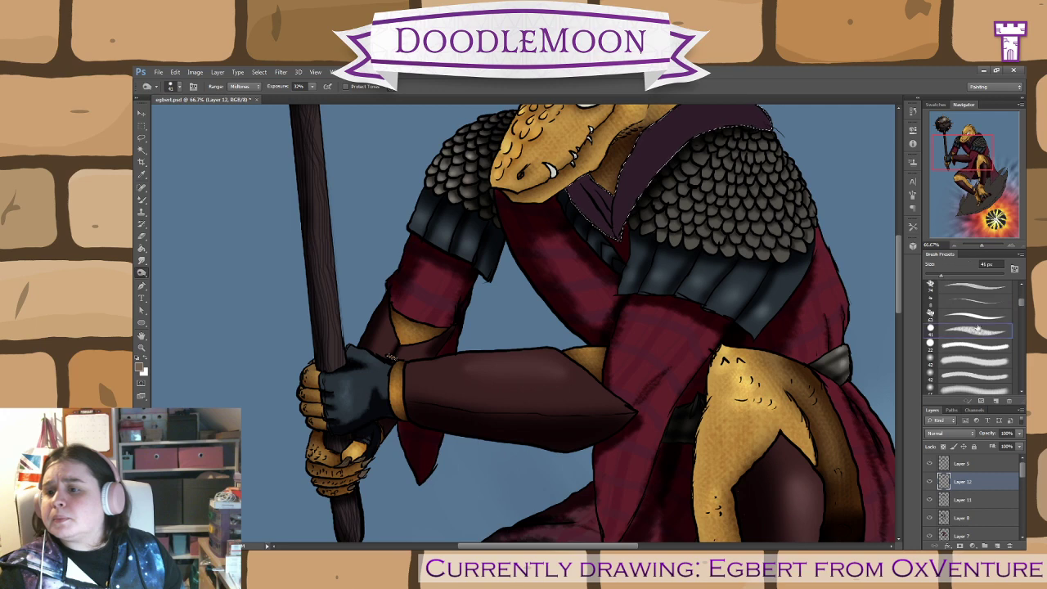
left_click_drag(612, 311, 530, 486)
key("bracketright")
key("bracketright")
key("bracketright")
key("bracketright")
key("bracketright")
key("bracketright")
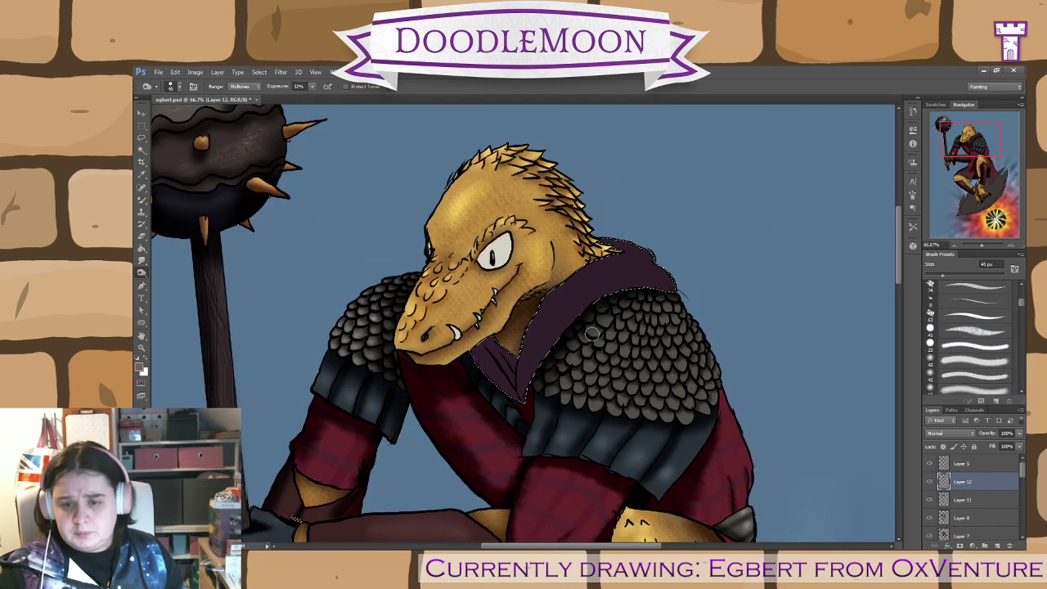
mouse_move(623, 281)
left_mouse_down()
mouse_move(665, 250)
mouse_move(570, 299)
mouse_move(539, 329)
mouse_move(545, 348)
mouse_move(587, 294)
mouse_move(547, 336)
left_mouse_up()
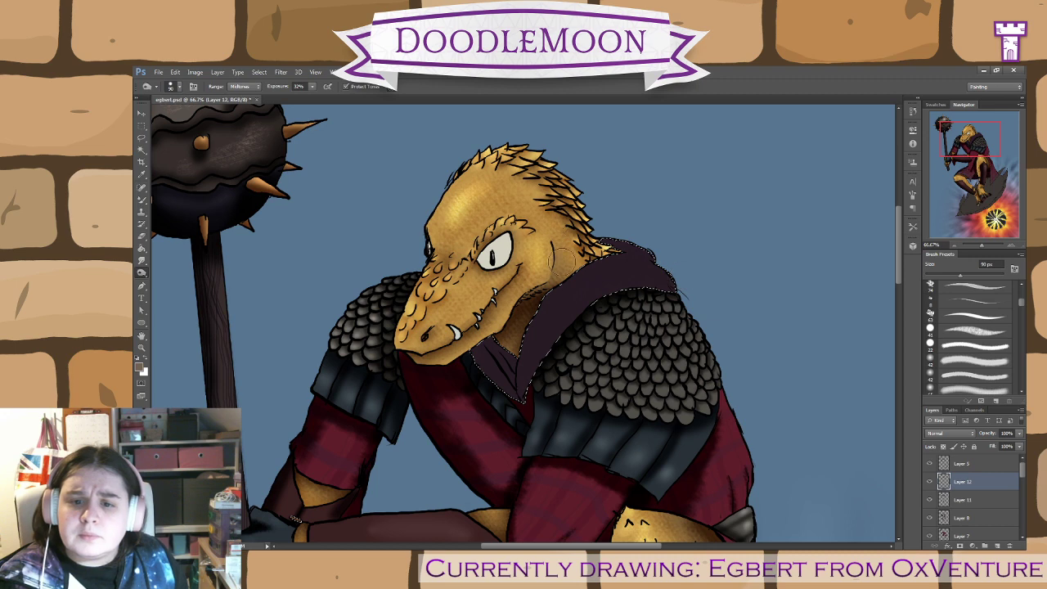
key("ctrl+plus")
key("ctrl+plus")
key("ctrl+plus")
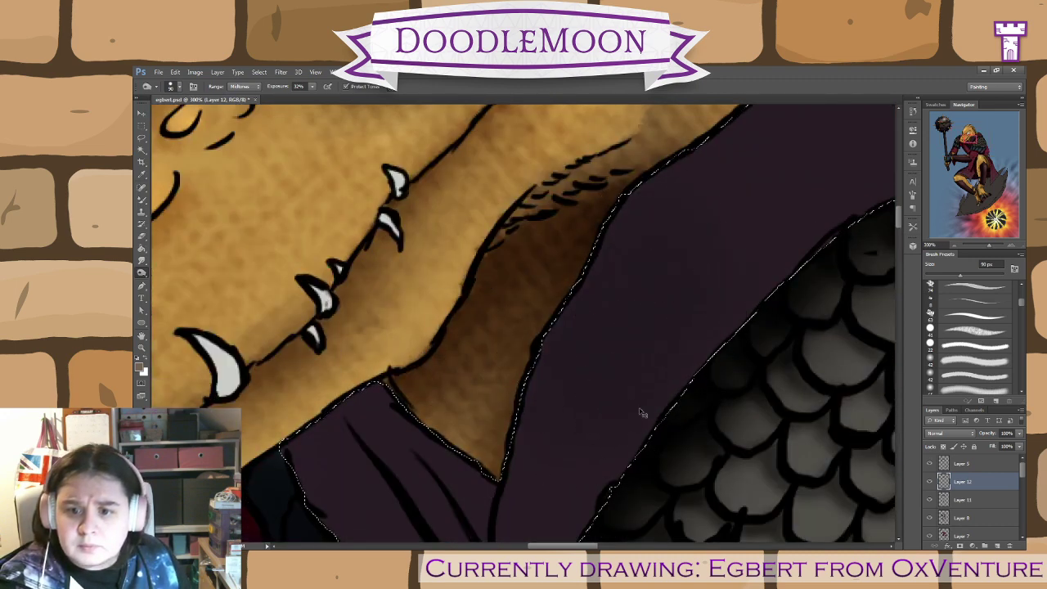
scroll(526, 408, "down", 3)
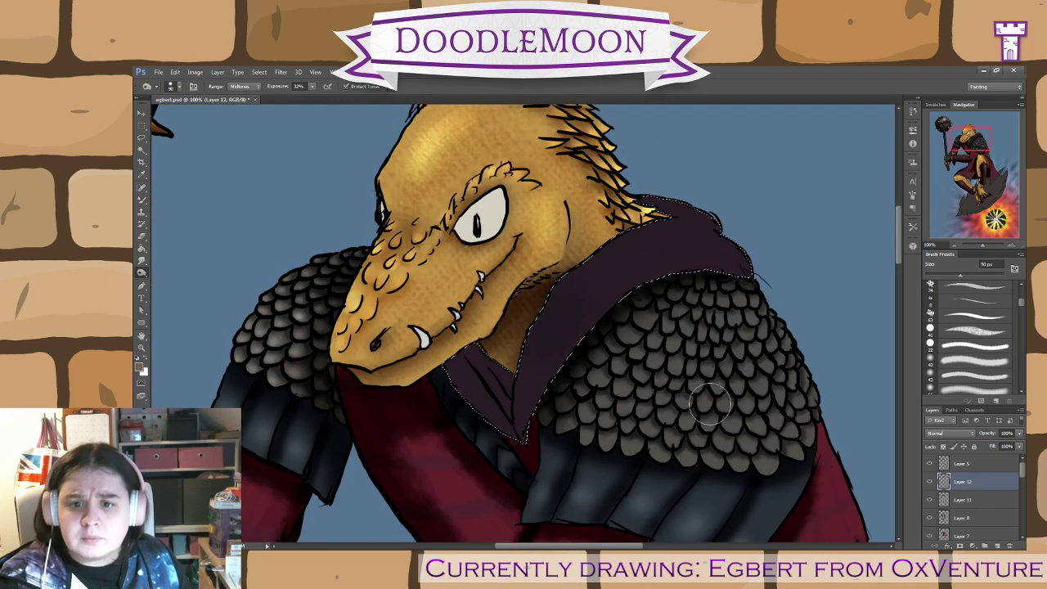
- Try a textured brush preset on the purple hood, enlarging it to 700 px and reducing it to 250 px
left_click(972, 332)
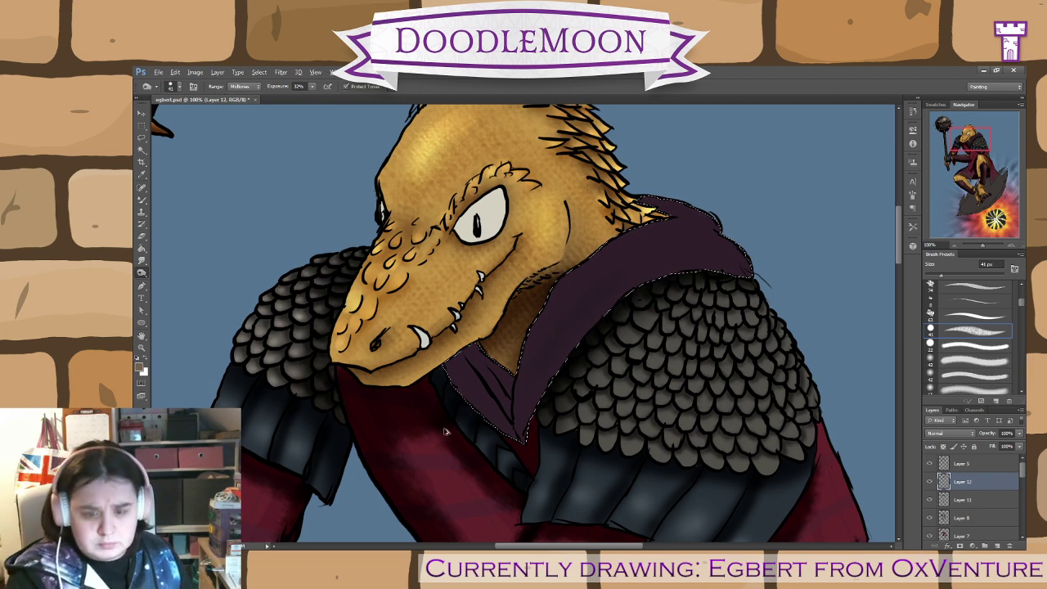
key("]")
key("bracketright")
key("bracketright")
key("bracketright")
key("bracketright")
key("bracketright")
key("bracketright")
key("bracketright")
key("bracketright")
key("bracketright")
key("bracketright")
key("bracketright")
key("bracketright")
key("bracketright")
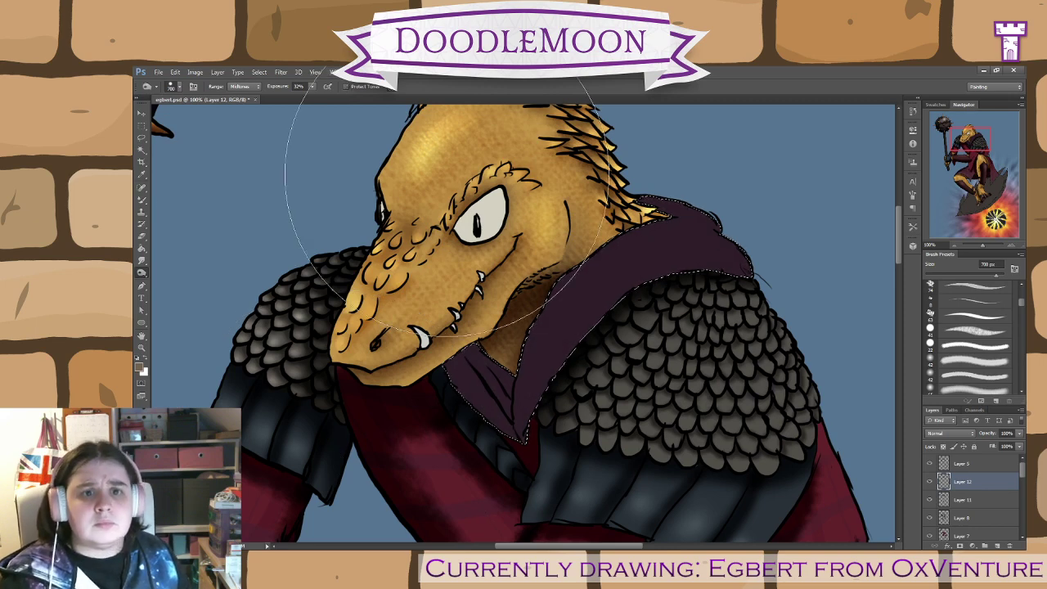
key("bracketleft")
key("bracketleft")
key("bracketleft")
key("bracketleft")
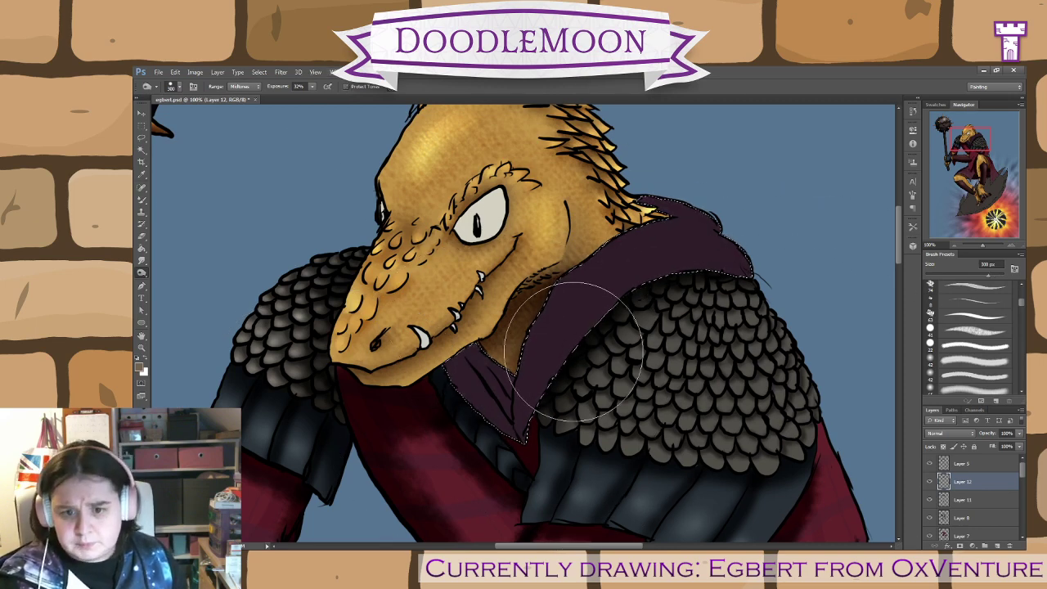
key("bracketleft")
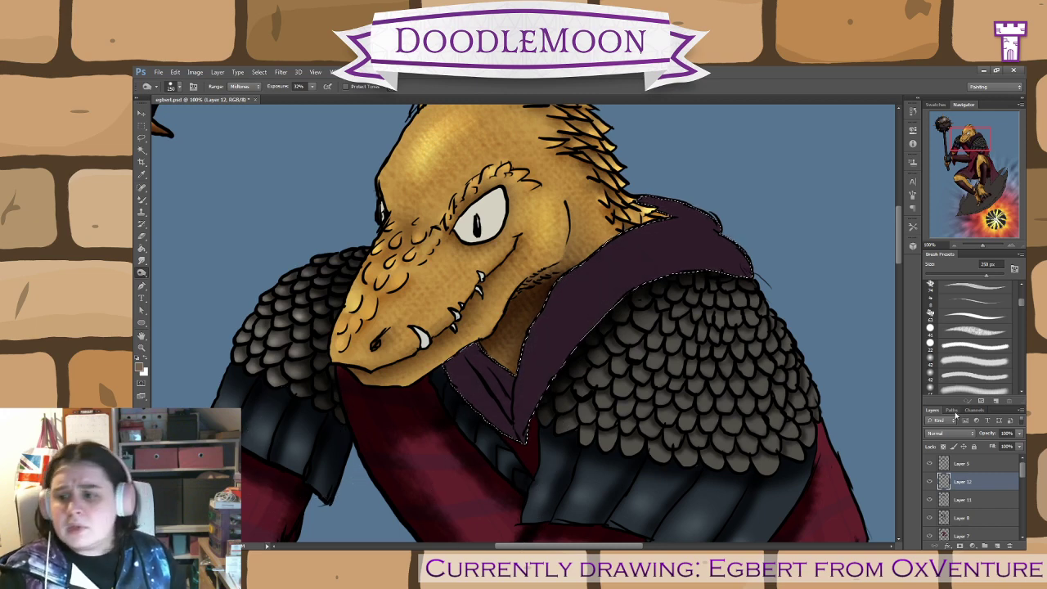
- Burn shadows onto the small brown strap fasteners at the ankles with a soft 41 px brush preset
left_click(971, 330)
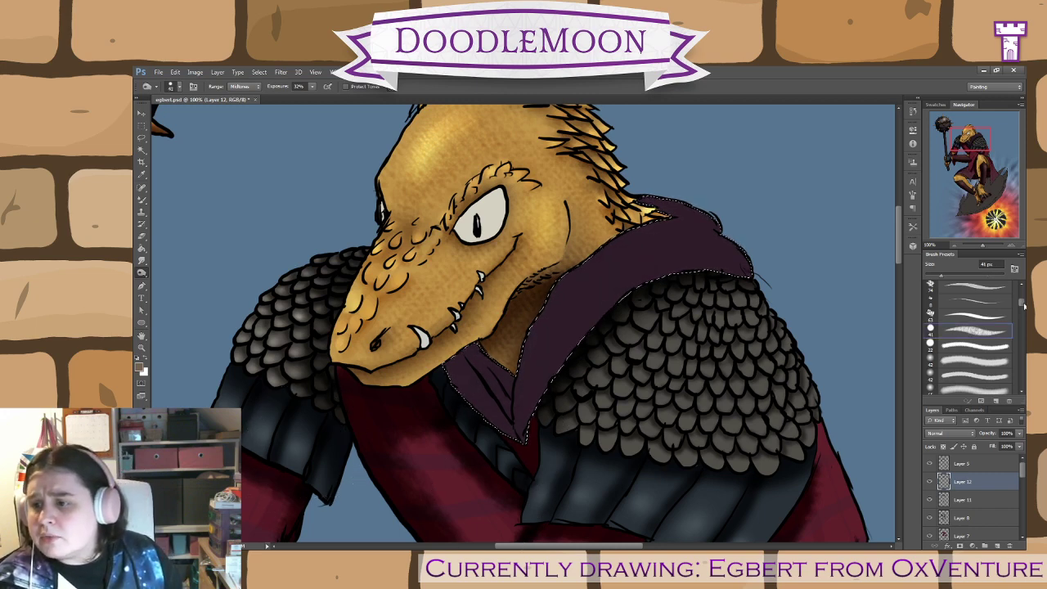
scroll(1023, 305, "down", 3)
scroll(973, 335, "up", 3)
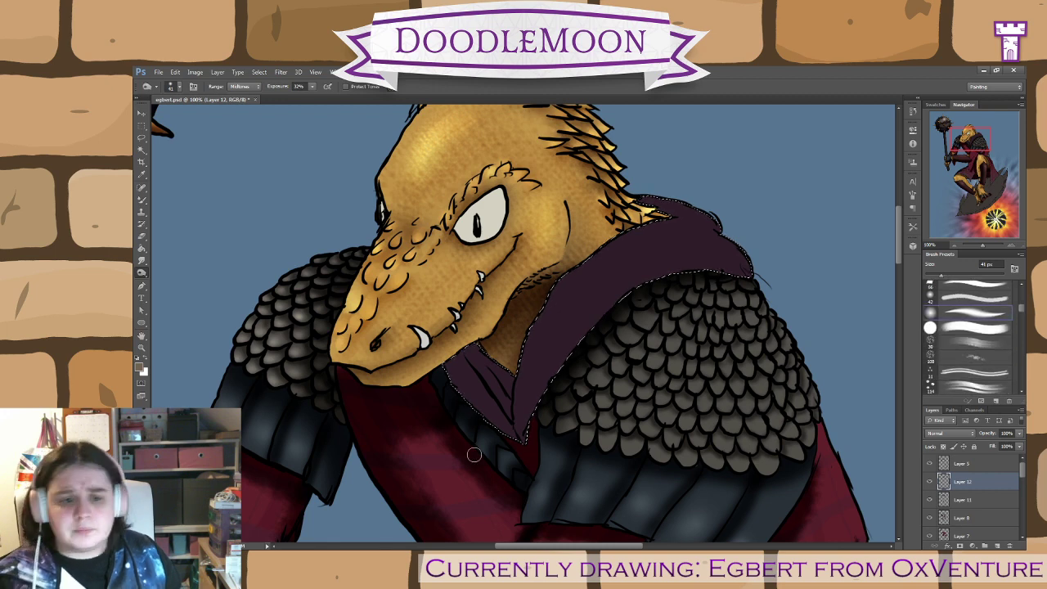
left_click_drag(504, 462, 668, 374)
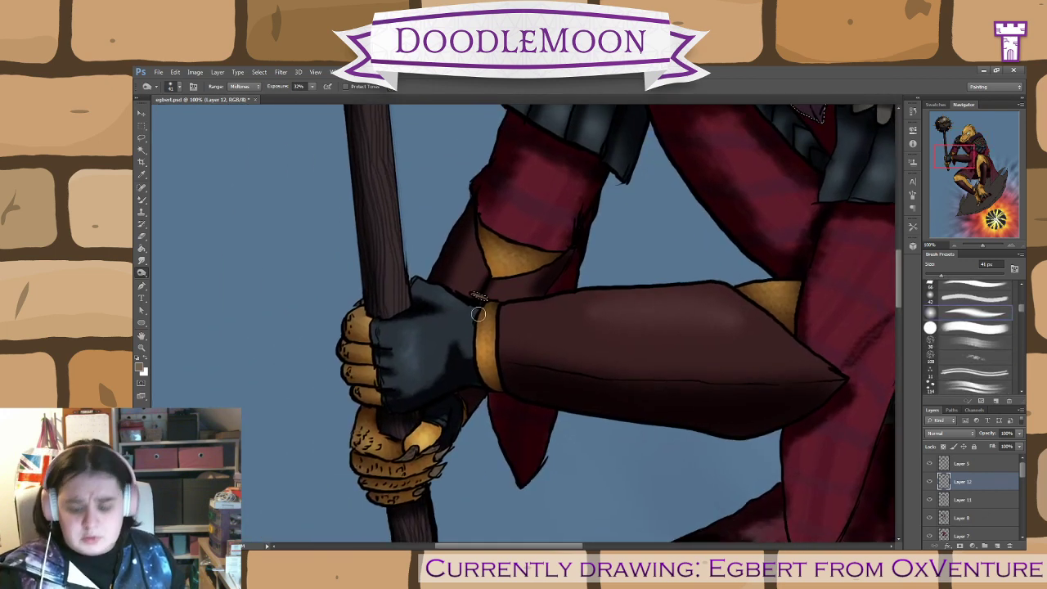
key("ctrl+plus")
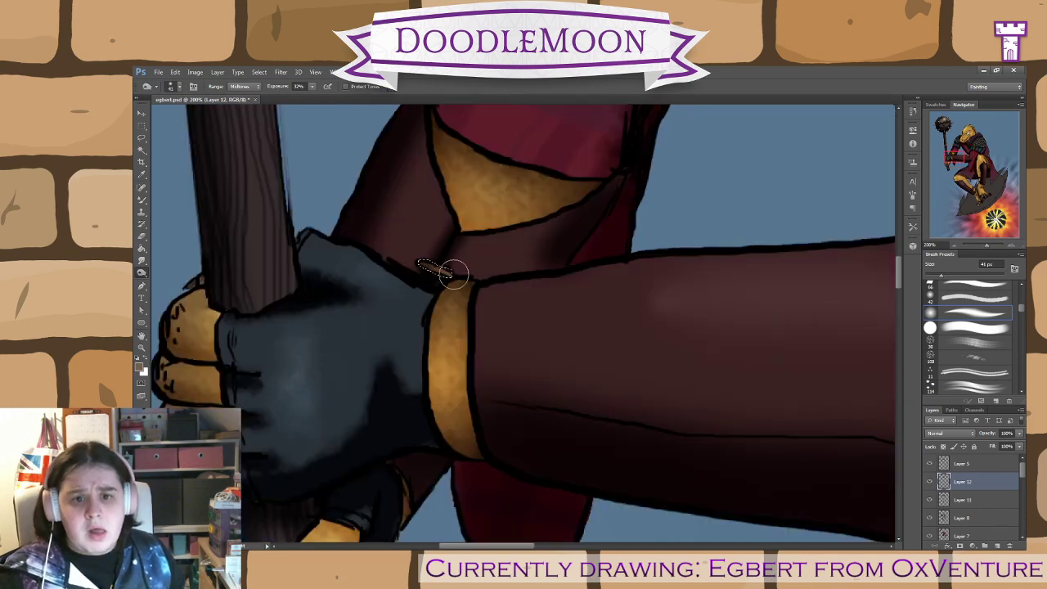
left_click_drag(507, 491, 450, 163)
mouse_move(629, 440)
left_mouse_down()
mouse_move(452, 157)
mouse_move(409, 115)
left_mouse_up()
mouse_move(737, 523)
left_mouse_down()
mouse_move(528, 327)
mouse_move(419, 297)
left_mouse_up()
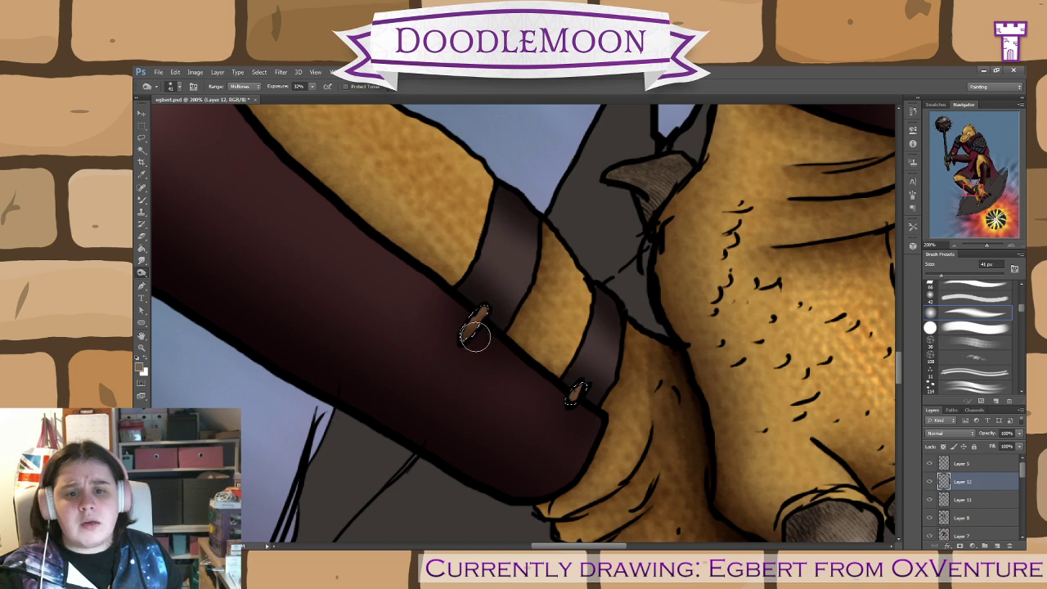
left_click_drag(476, 337, 484, 333)
left_click_drag(564, 422, 569, 395)
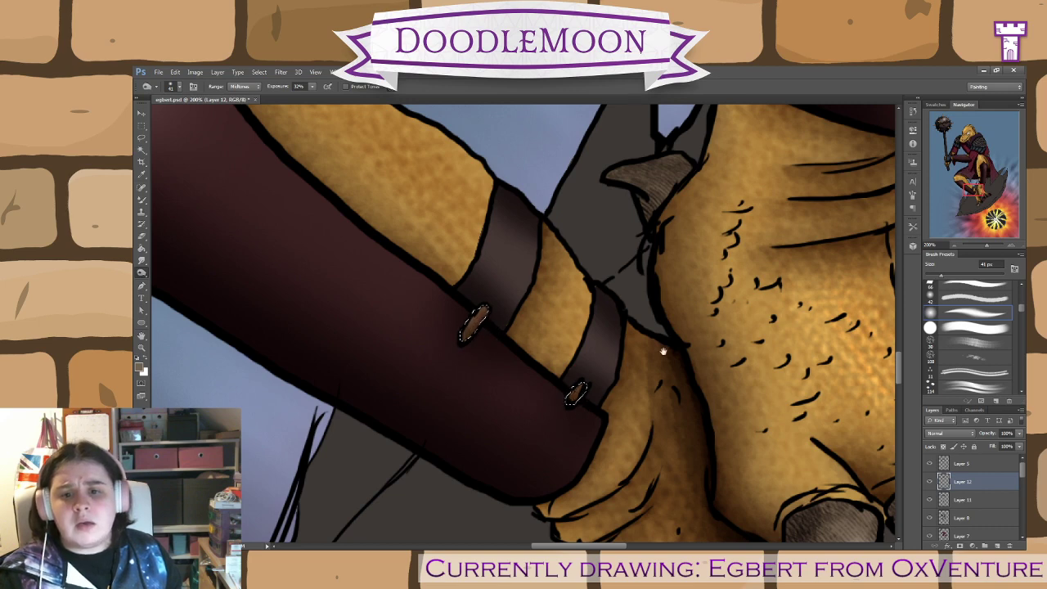
mouse_move(663, 352)
left_mouse_down()
mouse_move(495, 386)
mouse_move(491, 501)
left_mouse_up()
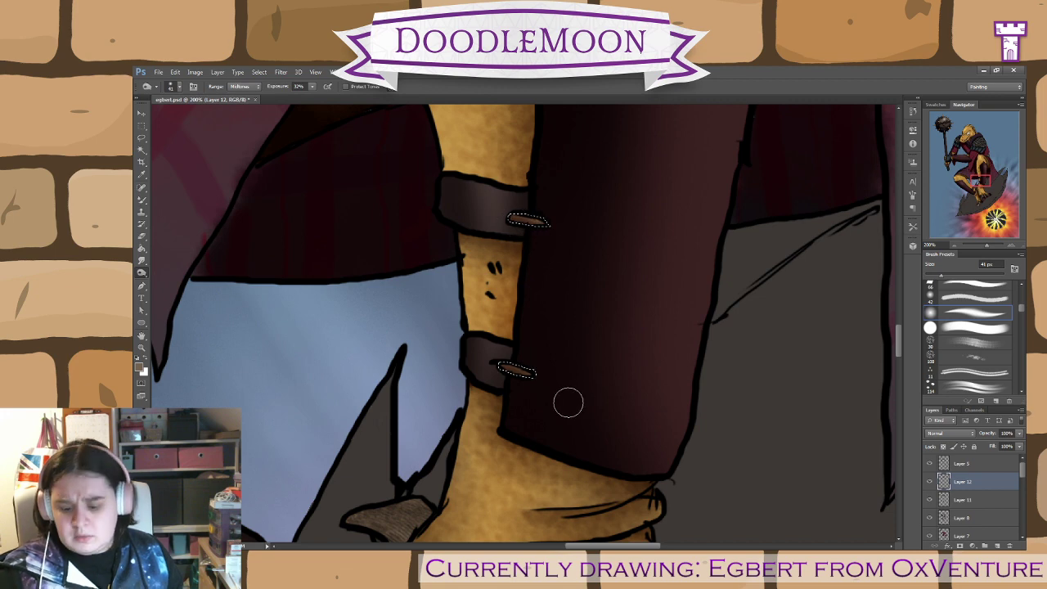
- Burn fabric folds and streaky texture onto the purple hood using a textured brush preset at 45 px
scroll(568, 402, "down", 4)
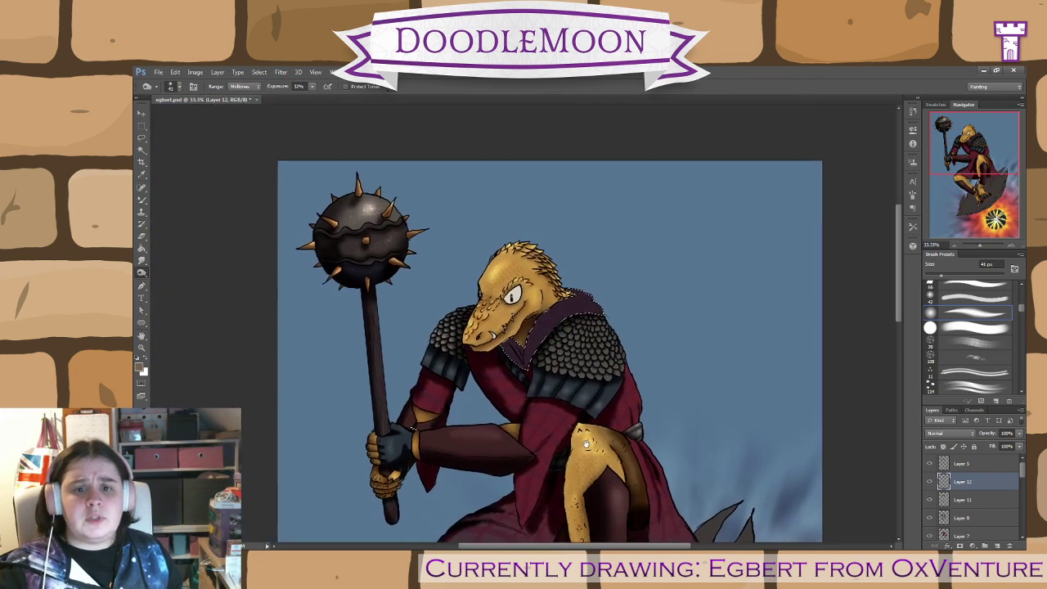
key("ctrl+plus")
key("ctrl+plus")
key("ctrl+plus")
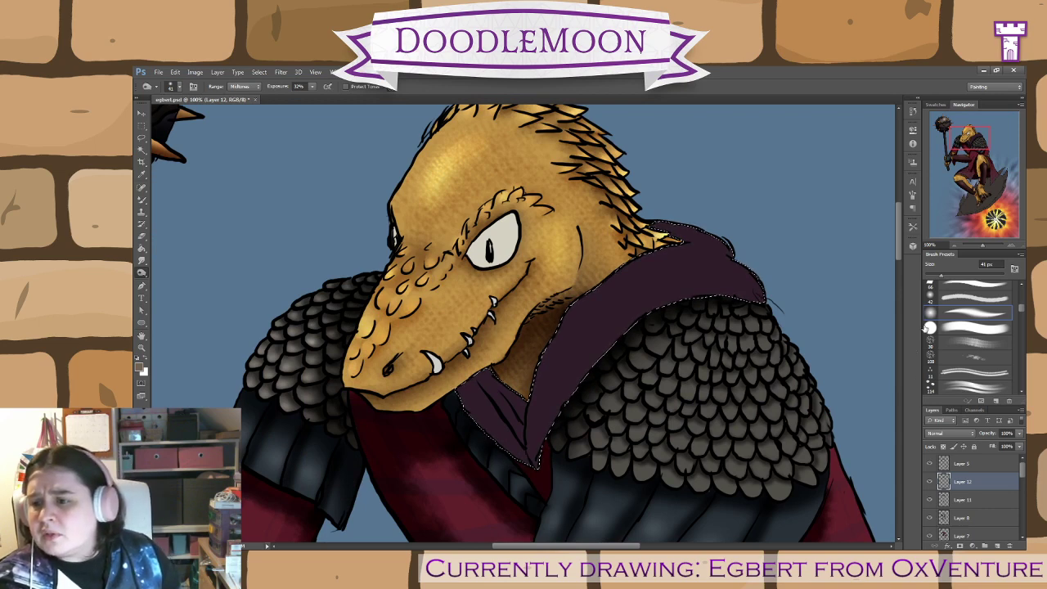
left_click(957, 301)
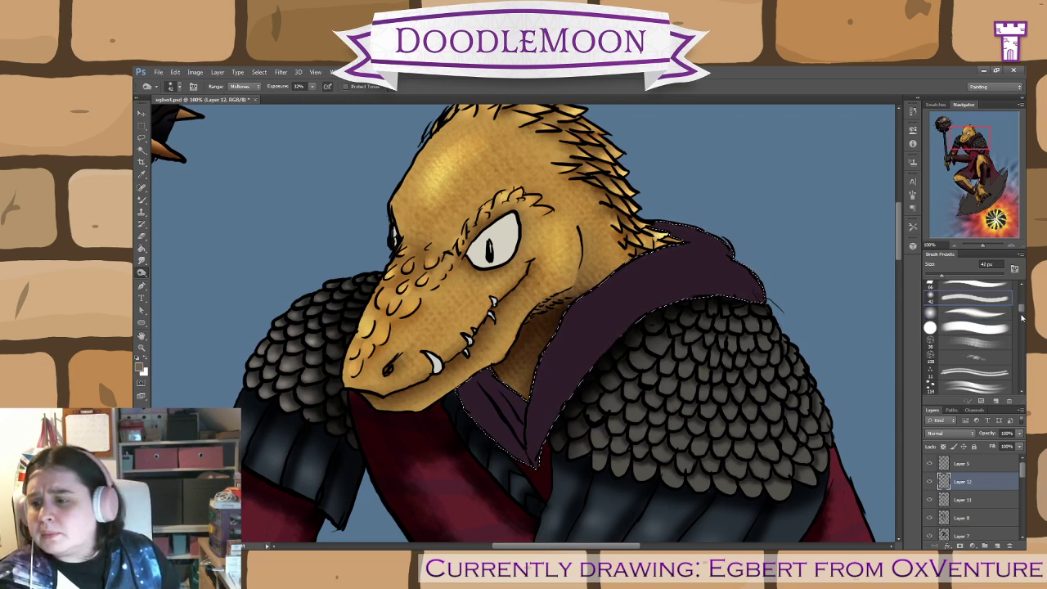
left_click_drag(1021, 318, 1024, 326)
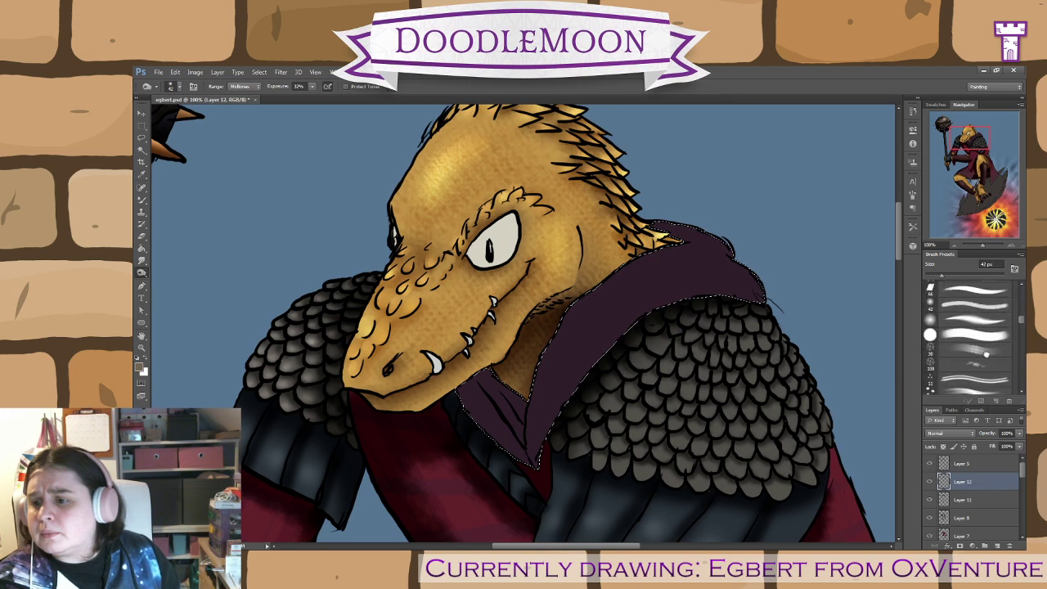
left_click(986, 354)
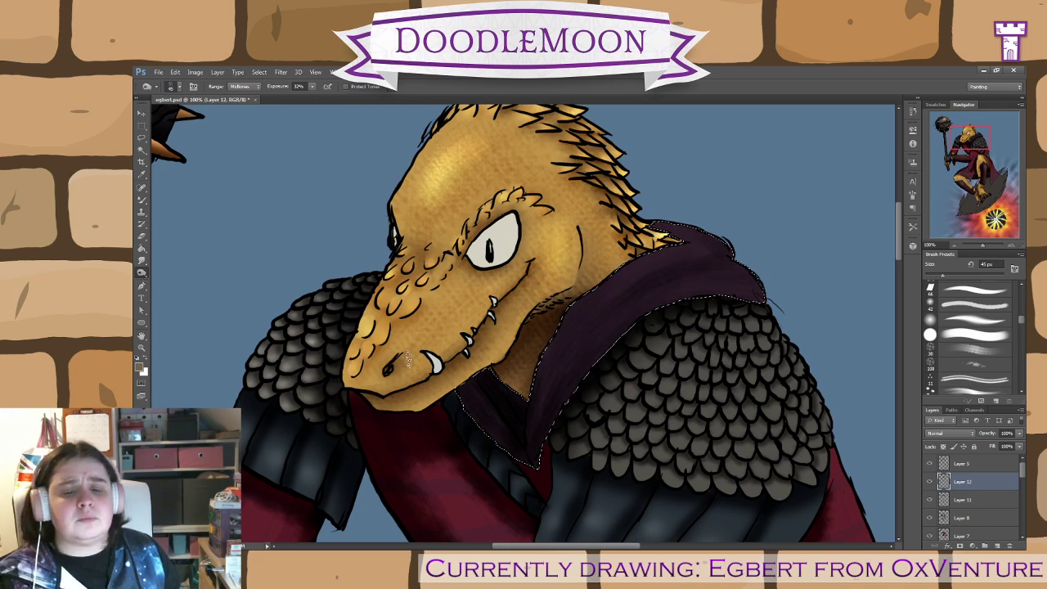
- Select the painted areas of Layer 7, including the eyes and fangs, by inverting a Magic Wand selection of its empty area
key("ctrl+minus")
key("ctrl+minus")
key("ctrl+minus")
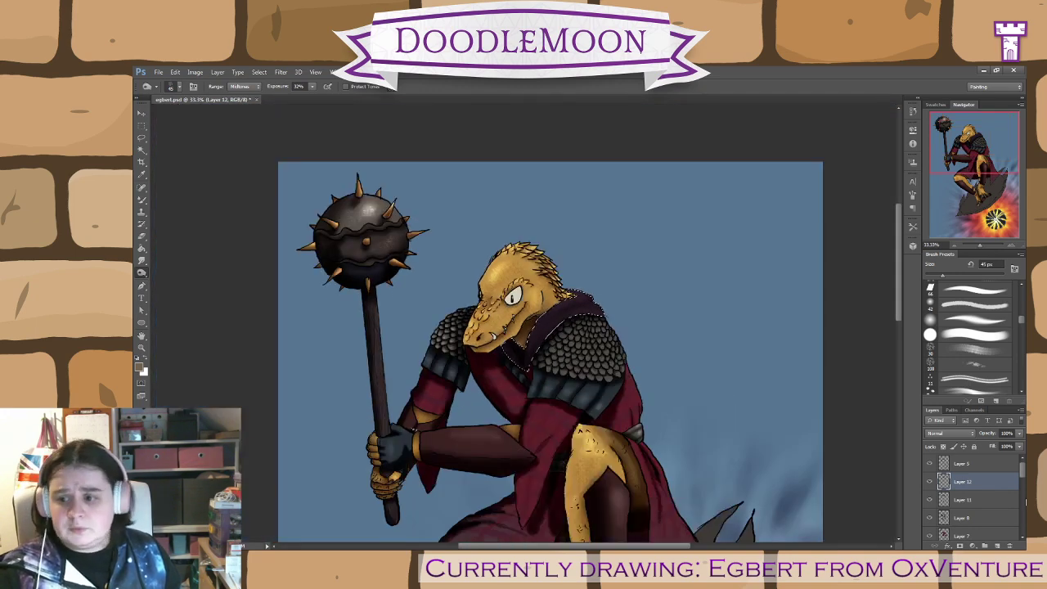
left_click_drag(1024, 475, 1023, 483)
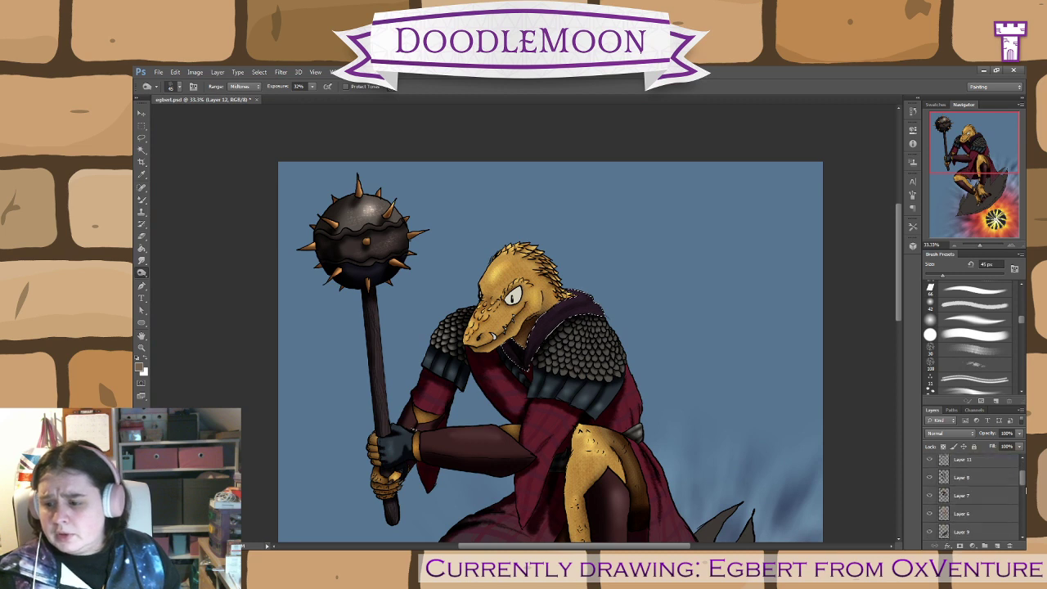
left_click(973, 500)
left_click(929, 496)
left_click(929, 496)
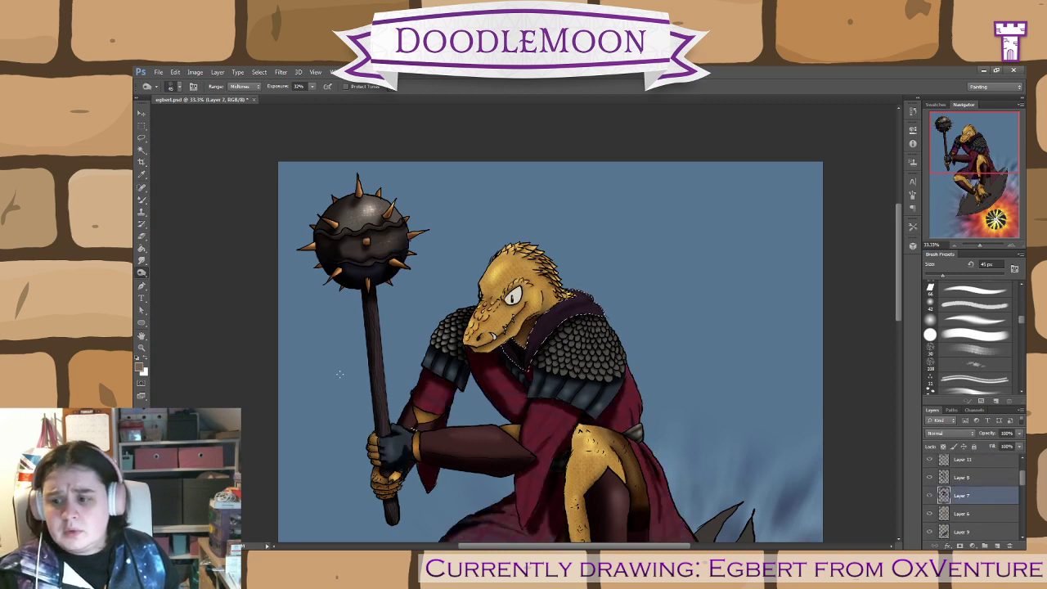
left_click(141, 149)
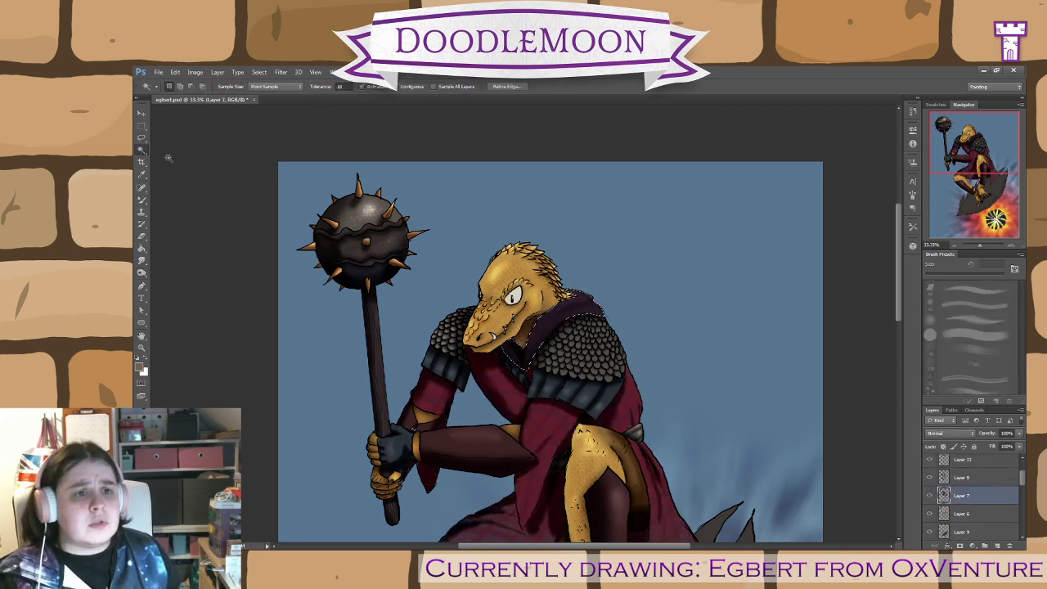
left_click(446, 257)
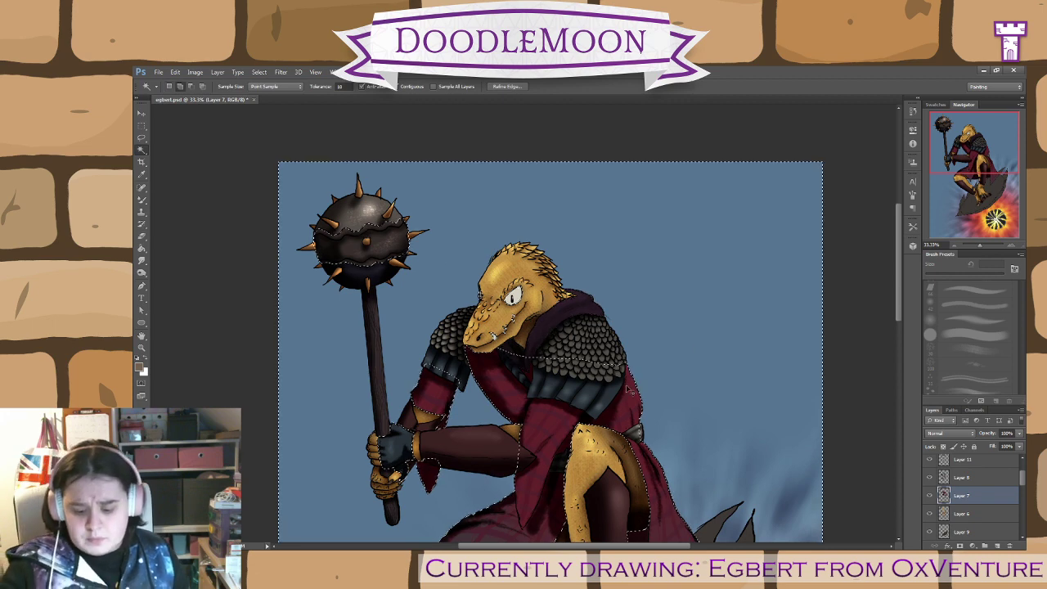
key("ctrl+shift+i")
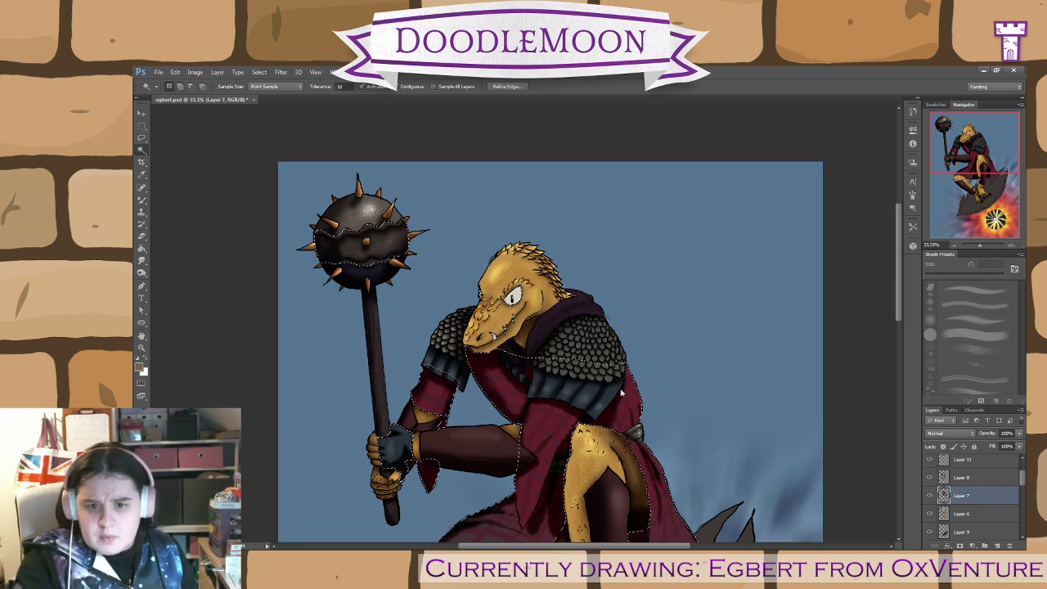
- Burn shadows onto the fangs and eye with a soft 45 px brush, and dodge a highlight onto the eye at 70 px
key("ctrl+plus")
key("ctrl+plus")
key("ctrl+plus")
key("ctrl+plus")
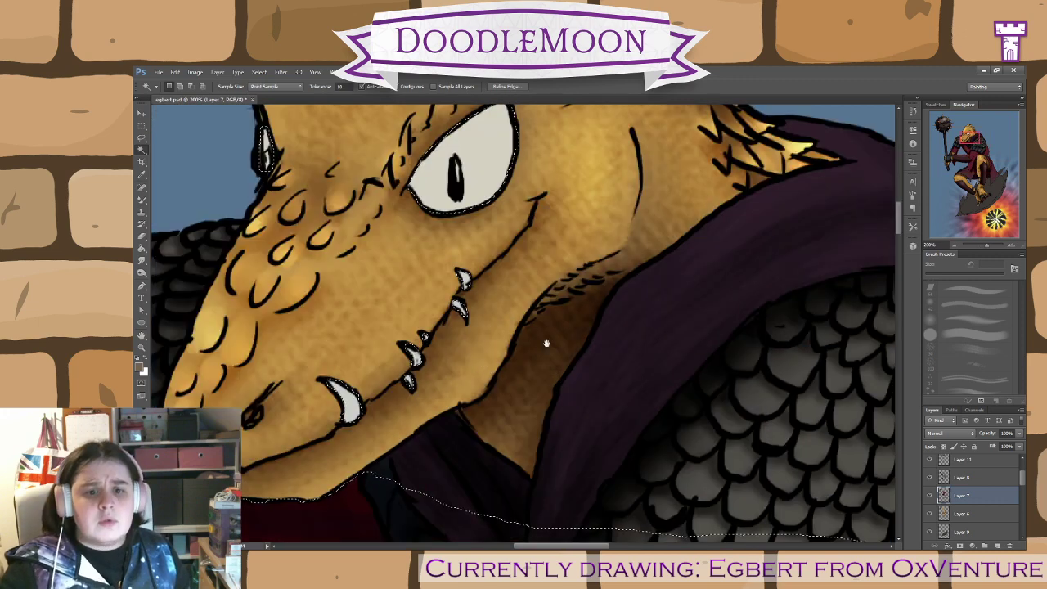
left_click_drag(546, 343, 649, 396)
key("o")
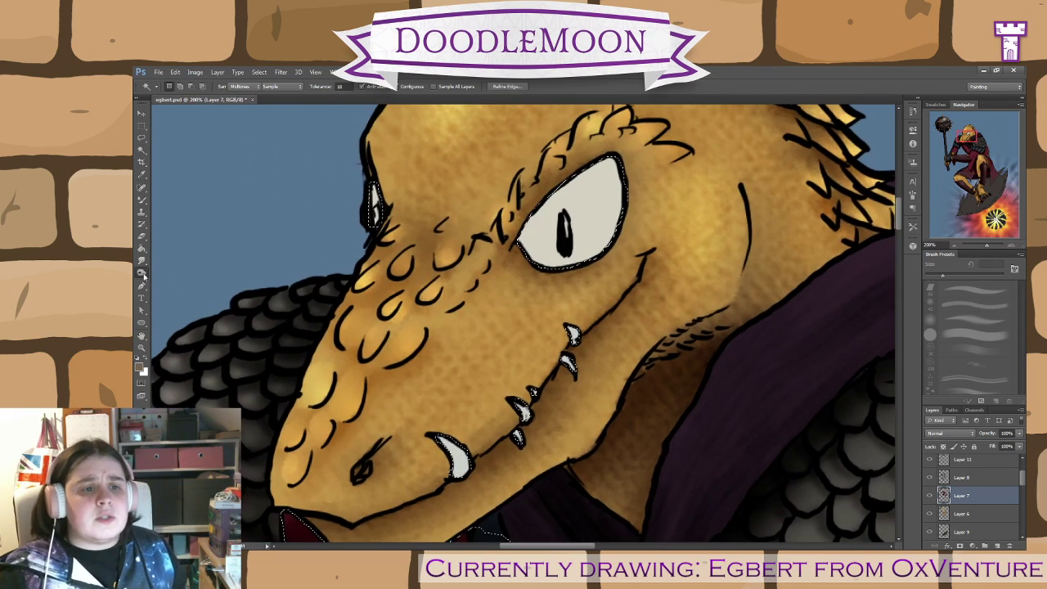
left_click(974, 320)
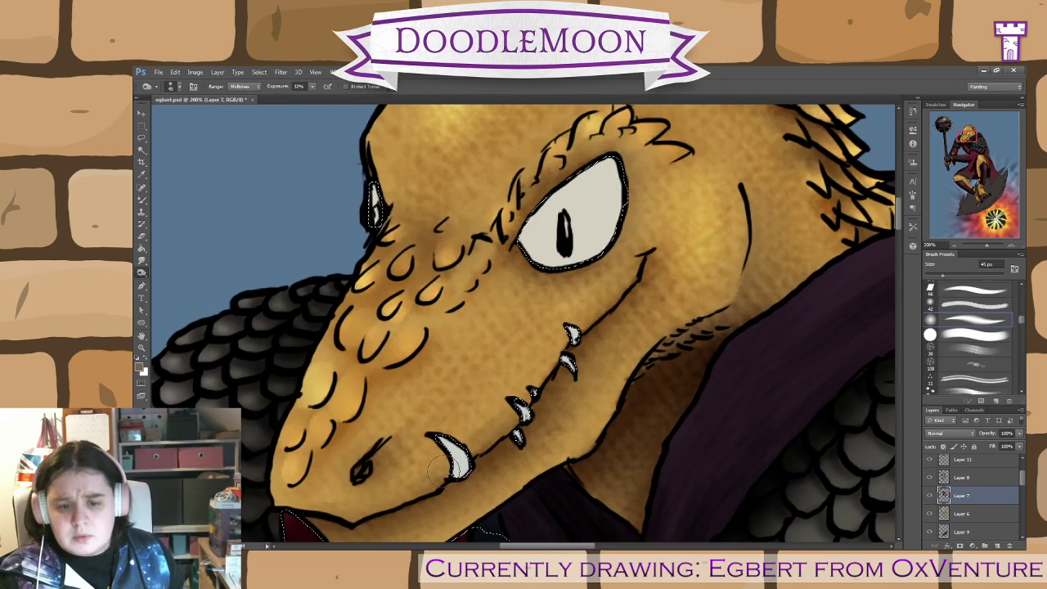
mouse_move(453, 480)
left_mouse_down()
mouse_move(434, 434)
mouse_move(452, 470)
mouse_move(434, 458)
mouse_move(443, 463)
left_mouse_up()
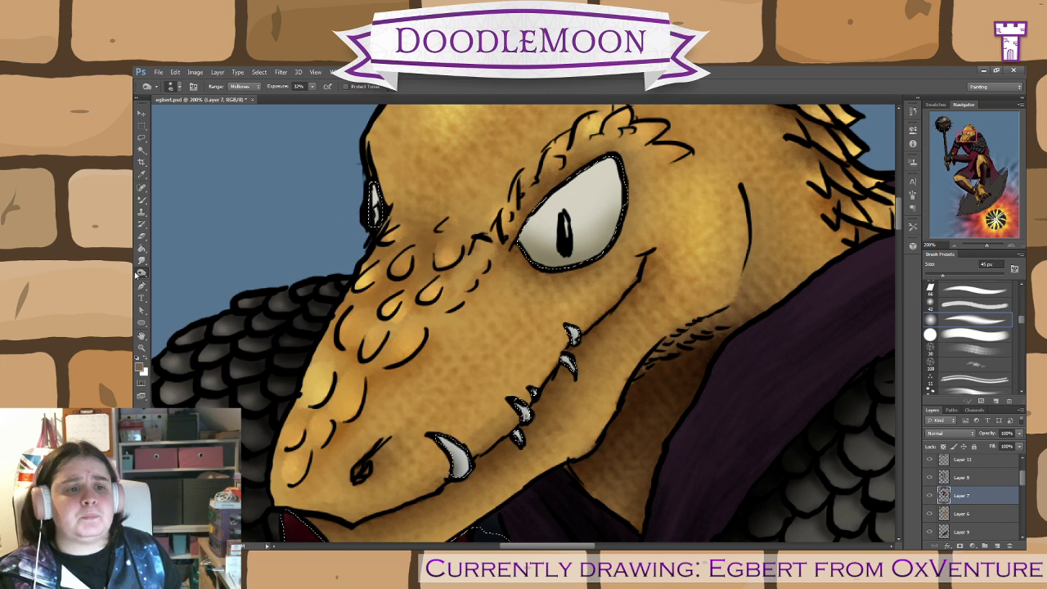
key("shift+o")
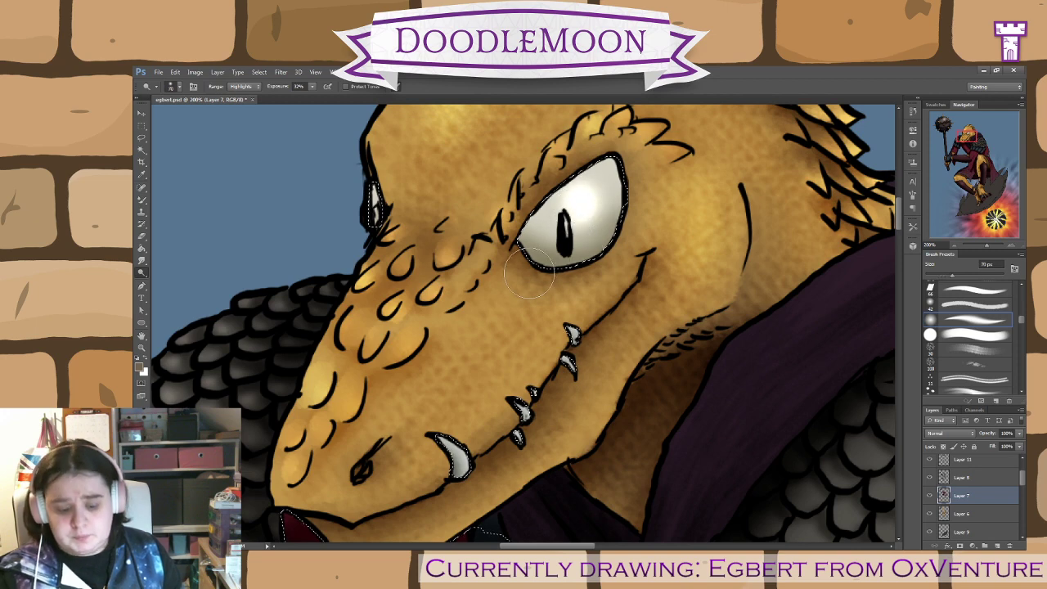
- Undo the last eye highlight and dodge a softer one onto the eye with the range set to Midtones
key("ctrl+z")
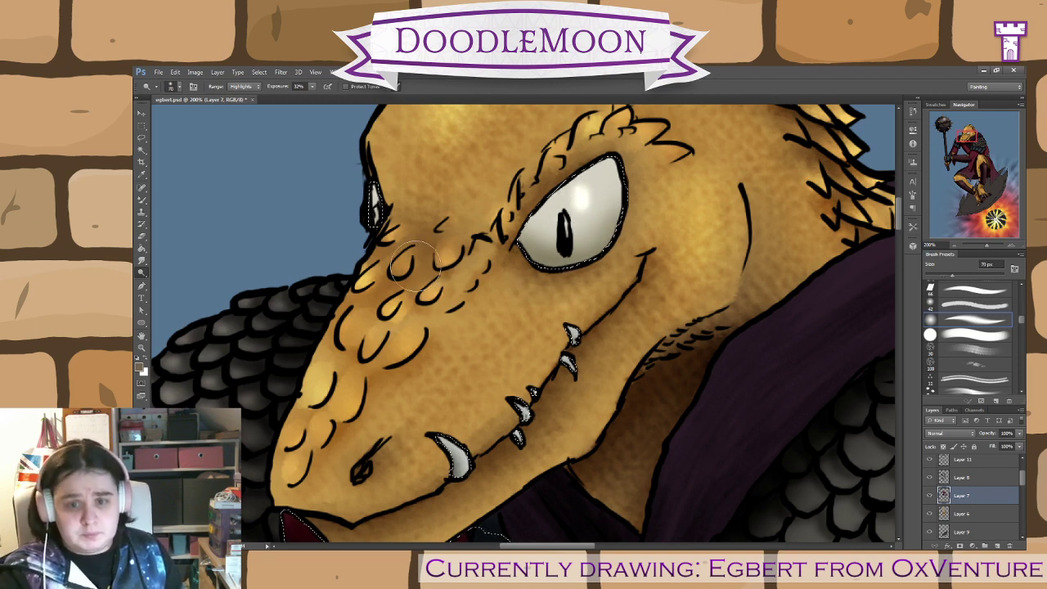
left_click(243, 87)
left_click(242, 75)
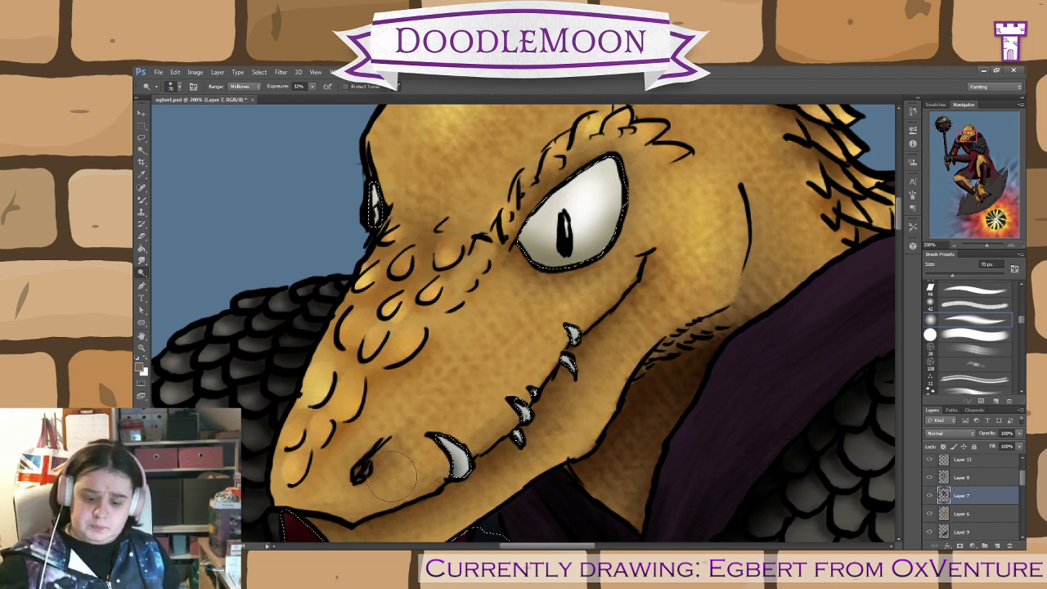
- Select the painted areas of Layer 9, the jagged dark shape under the feet, by inverting a Magic Wand selection of its empty area
key("ctrl+minus")
key("ctrl+minus")
key("ctrl+minus")
key("ctrl+minus")
key("ctrl+minus")
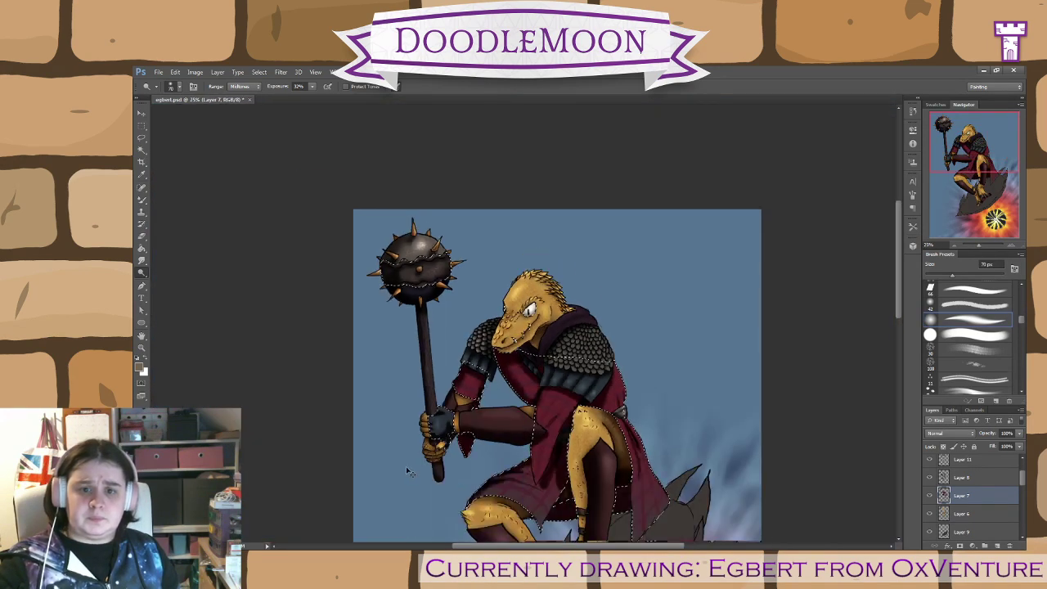
left_click_drag(636, 396, 576, 175)
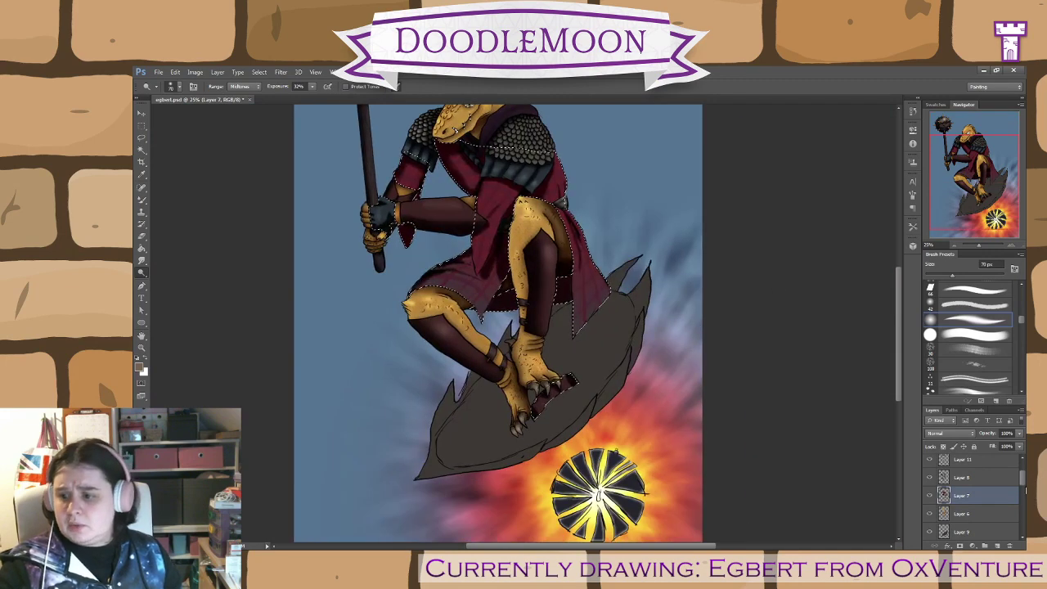
scroll(1023, 484, "down", 5)
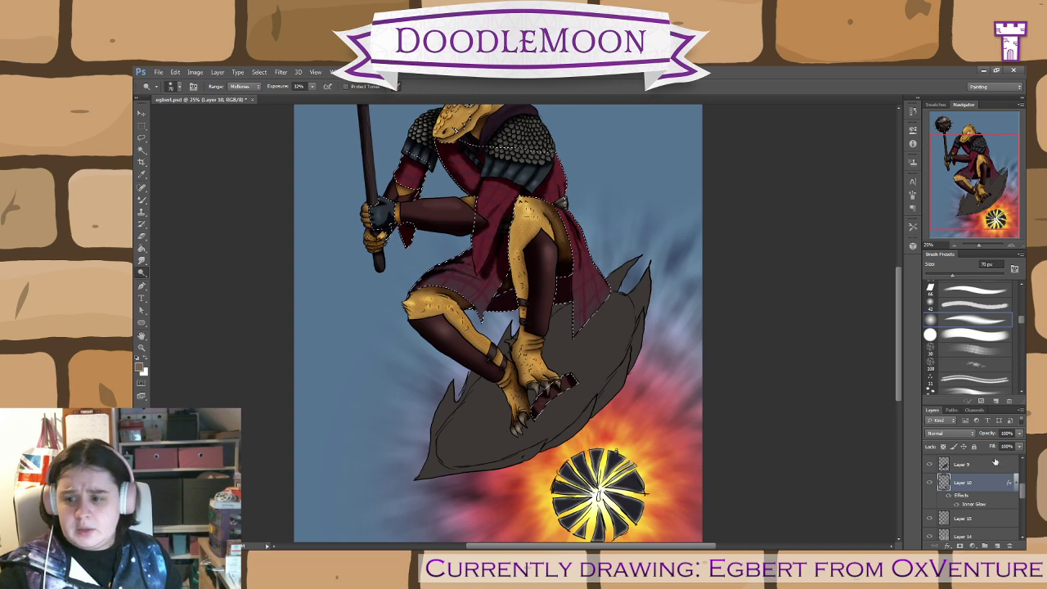
left_click(974, 464)
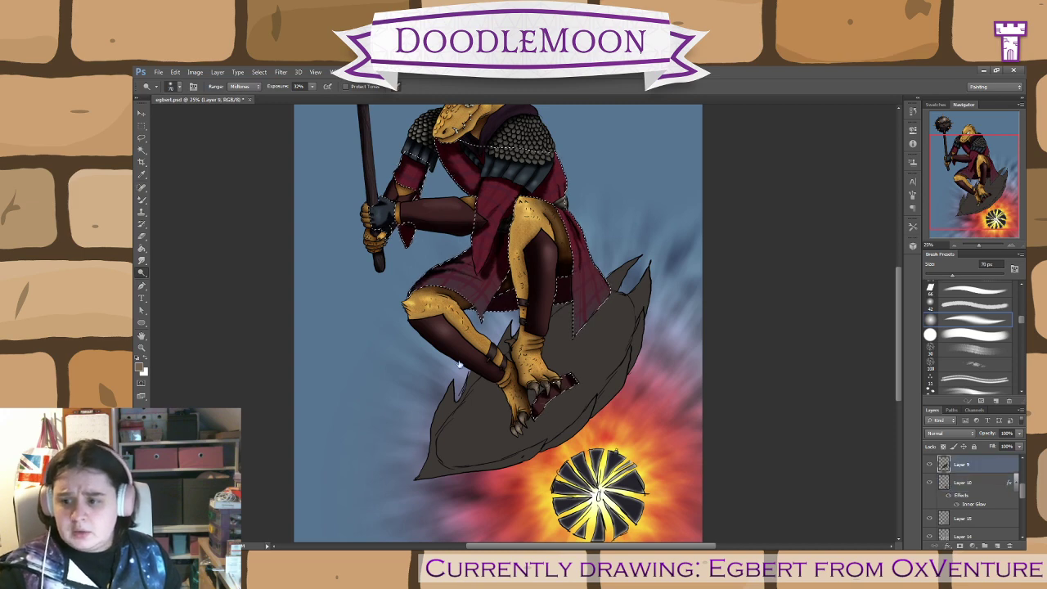
left_click(142, 150)
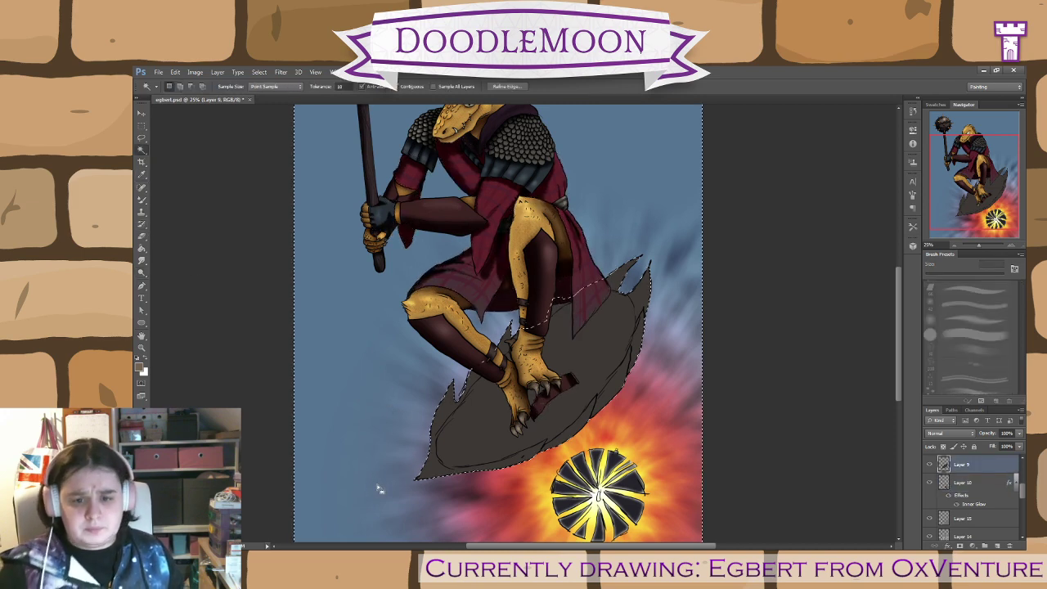
left_click(376, 485)
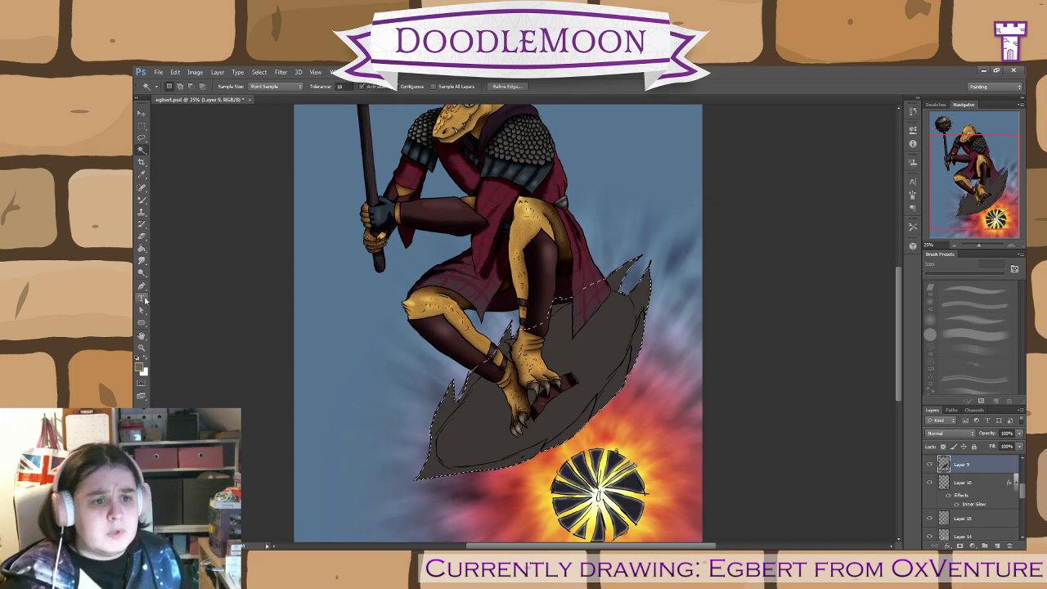
- Burn deep shadows across the interior of the jagged dark shape, starting with a soft 700 px brush and working with smaller sizes
left_click(141, 274)
left_click(142, 273)
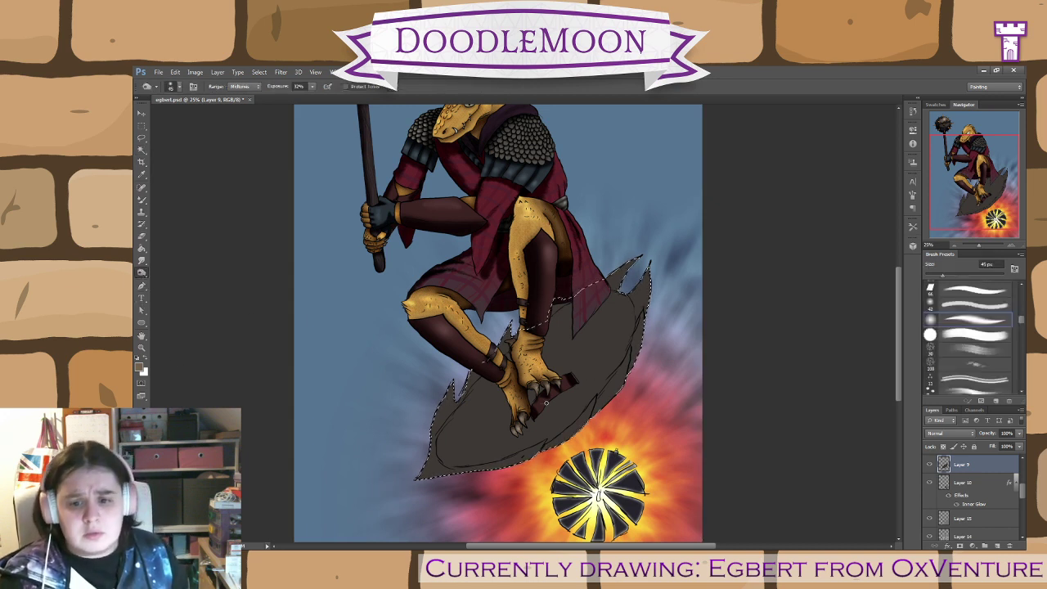
key("bracketright")
key("bracketright")
key("bracketright")
key("bracketright")
key("bracketright")
key("bracketright")
key("bracketright")
key("bracketright")
key("bracketright")
key("bracketright")
key("bracketright")
key("bracketright")
key("bracketright")
key("bracketright")
key("bracketright")
key("bracketright")
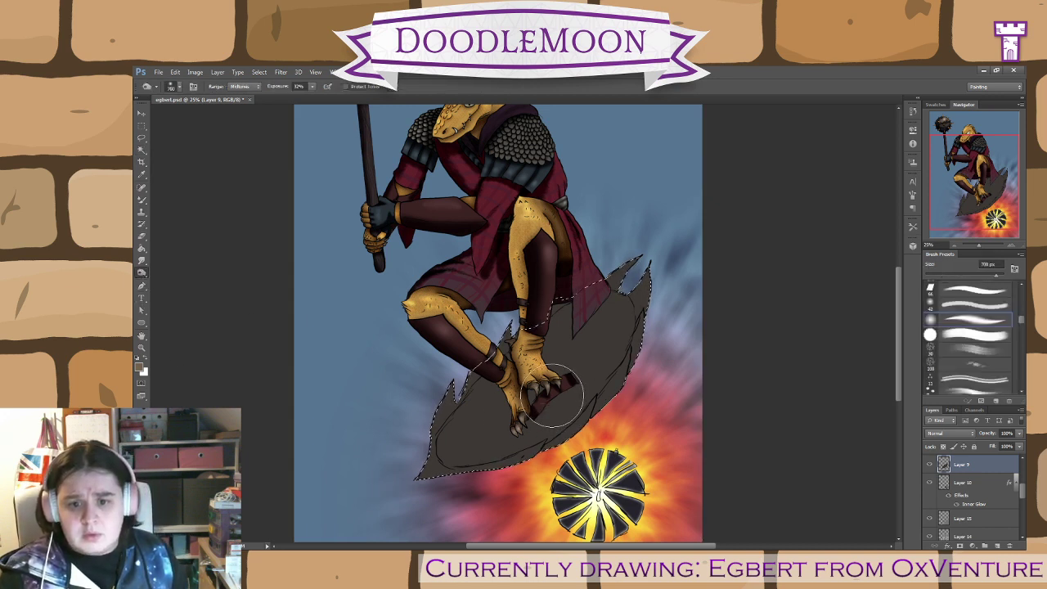
mouse_move(551, 400)
left_mouse_down()
mouse_move(495, 437)
mouse_move(577, 388)
mouse_move(509, 421)
mouse_move(549, 377)
mouse_move(500, 424)
mouse_move(524, 413)
mouse_move(468, 445)
mouse_move(564, 384)
mouse_move(579, 355)
mouse_move(531, 389)
mouse_move(526, 381)
mouse_move(555, 346)
mouse_move(589, 328)
mouse_move(595, 342)
mouse_move(480, 423)
mouse_move(516, 401)
mouse_move(455, 450)
mouse_move(466, 443)
mouse_move(448, 469)
mouse_move(555, 387)
mouse_move(474, 458)
mouse_move(441, 457)
mouse_move(439, 437)
mouse_move(528, 338)
mouse_move(579, 296)
mouse_move(624, 292)
mouse_move(635, 310)
mouse_move(612, 295)
mouse_move(569, 336)
mouse_move(541, 421)
left_mouse_up()
key("[")
key("bracketleft")
key("bracketleft")
key("bracketleft")
key("bracketleft")
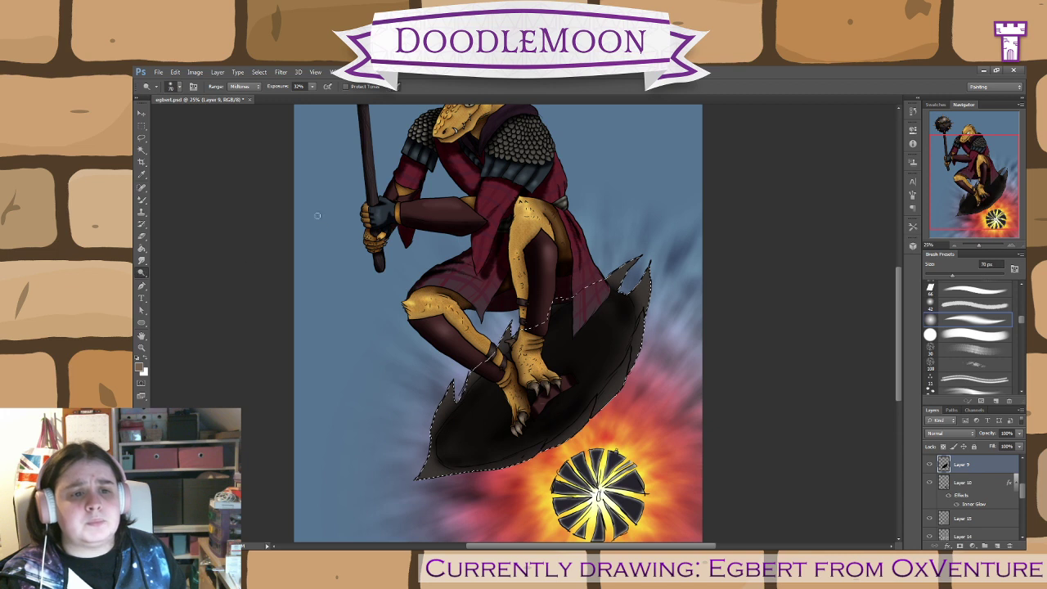
- Dodge light edges onto the rim of the jagged dark shape with a soft 125 px brush and the range set to Highlights
left_click(239, 109)
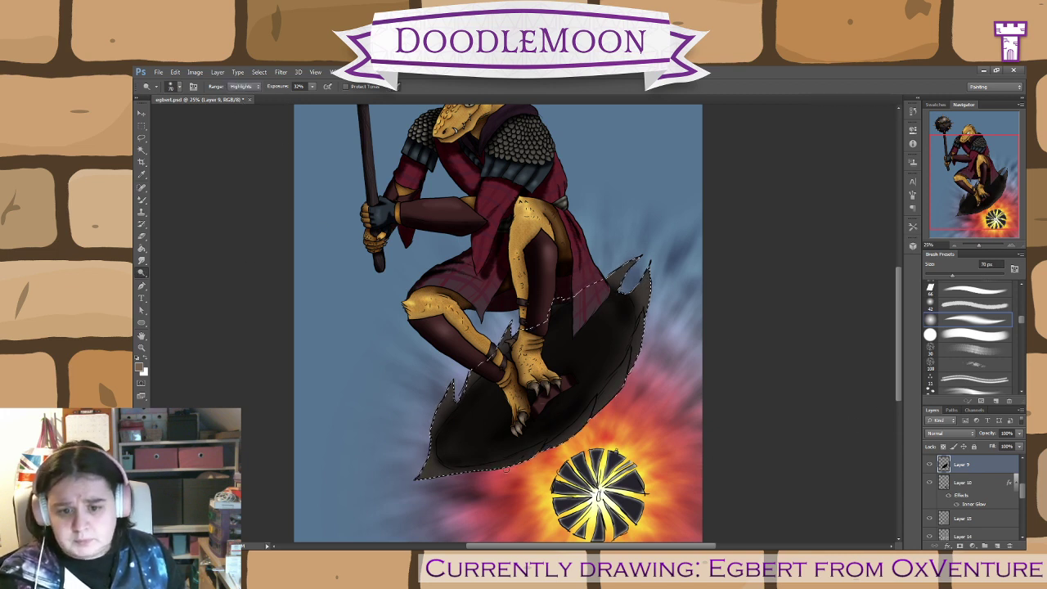
key("bracketright")
key("bracketright")
key("bracketright")
key("bracketright")
key("bracketright")
key("bracketright")
key("bracketright")
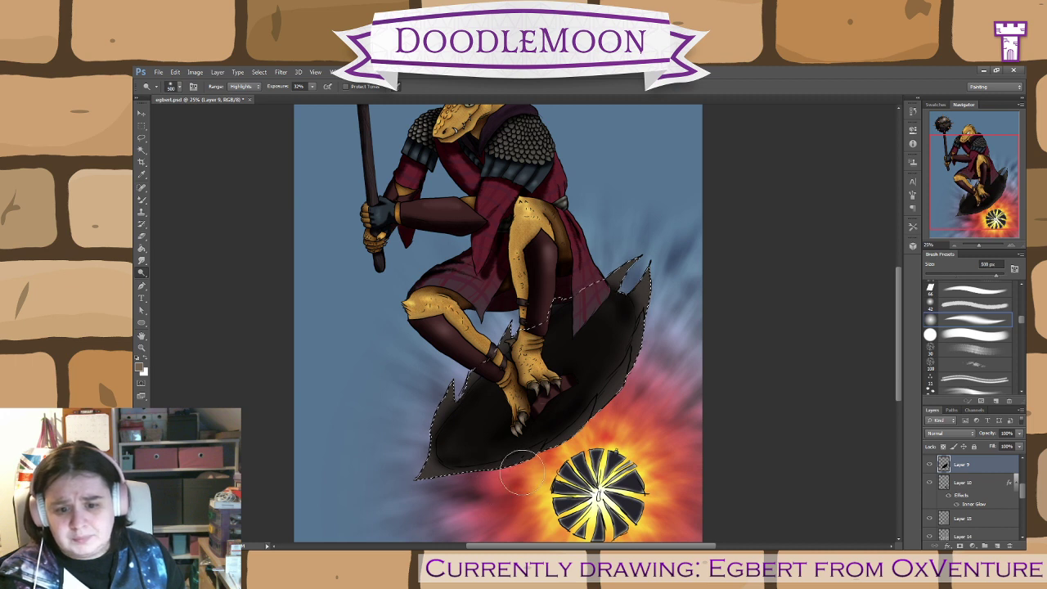
key("bracketleft")
key("bracketleft")
key("bracketleft")
key("bracketleft")
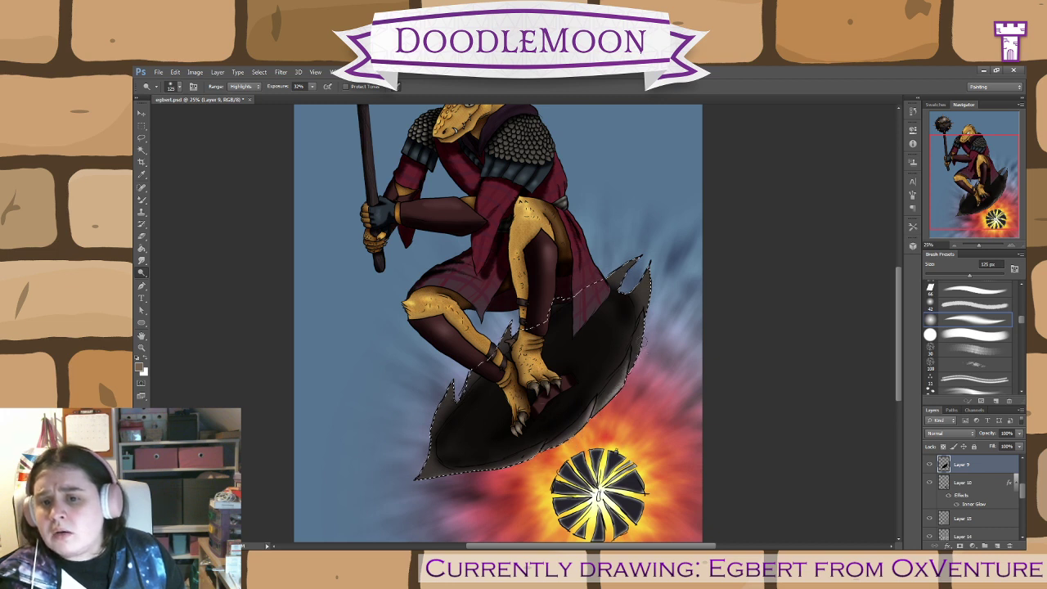
- Brighten the spikes and both outer edges of the jagged dark shape by dodging with a 200 px brush
key("bracketright")
key("bracketright")
key("bracketright")
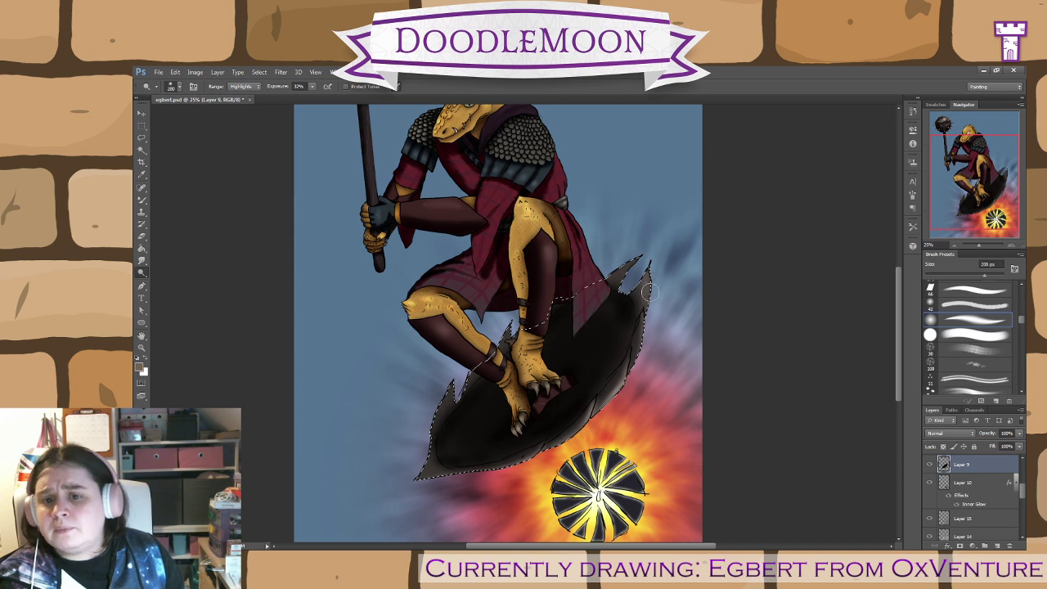
mouse_move(642, 284)
left_mouse_down()
mouse_move(630, 380)
mouse_move(617, 265)
mouse_move(636, 256)
mouse_move(619, 289)
mouse_move(619, 268)
mouse_move(629, 270)
mouse_move(602, 317)
left_mouse_up()
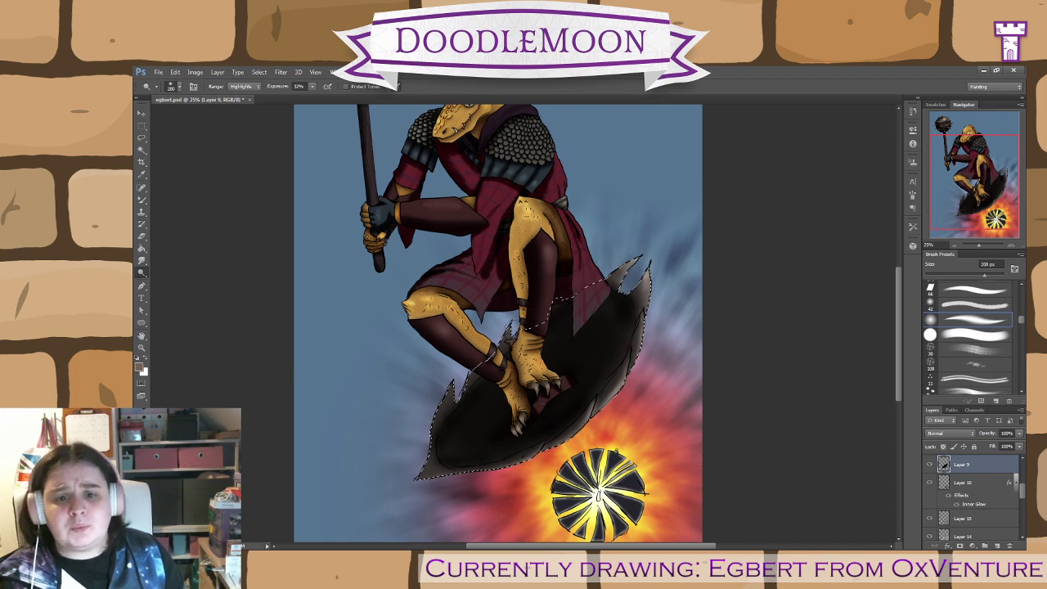
mouse_move(475, 372)
left_mouse_down()
mouse_move(442, 382)
mouse_move(422, 445)
mouse_move(432, 424)
mouse_move(442, 481)
mouse_move(421, 486)
mouse_move(498, 476)
left_mouse_up()
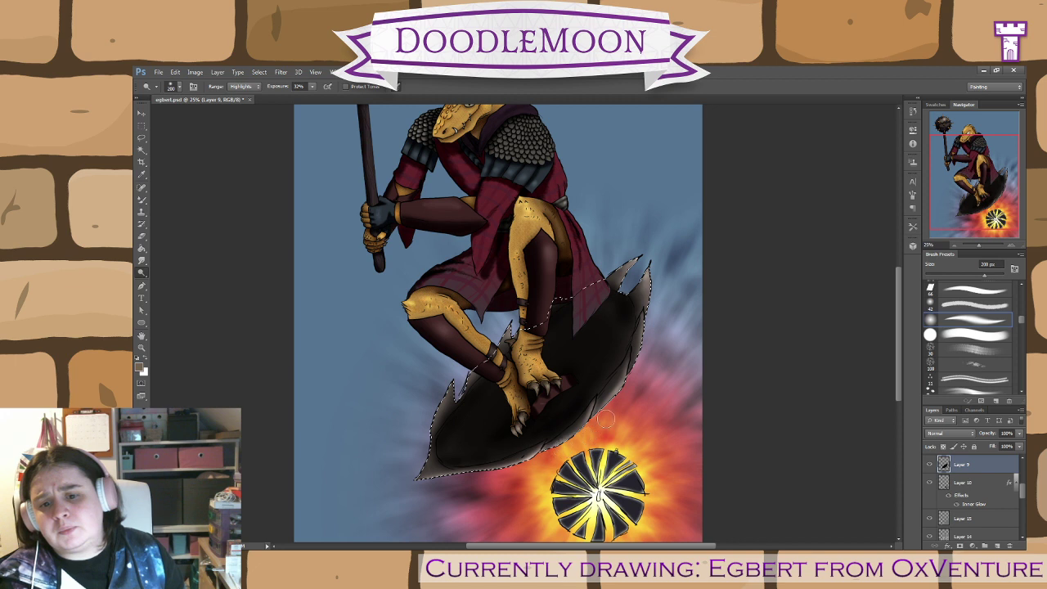
mouse_move(604, 409)
left_mouse_down()
mouse_move(632, 377)
mouse_move(646, 282)
left_mouse_up()
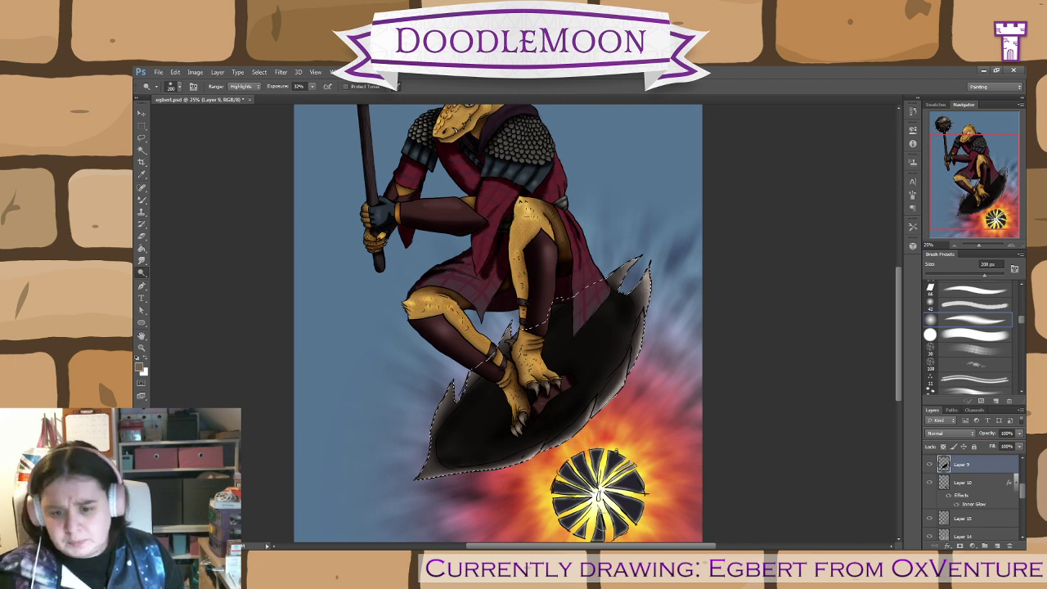
- Compare blend modes for Layer 10's Inner Glow on the segmented wheel in the explosion, and set it to Pin Light
left_click(990, 483)
left_click_drag(718, 477, 692, 297)
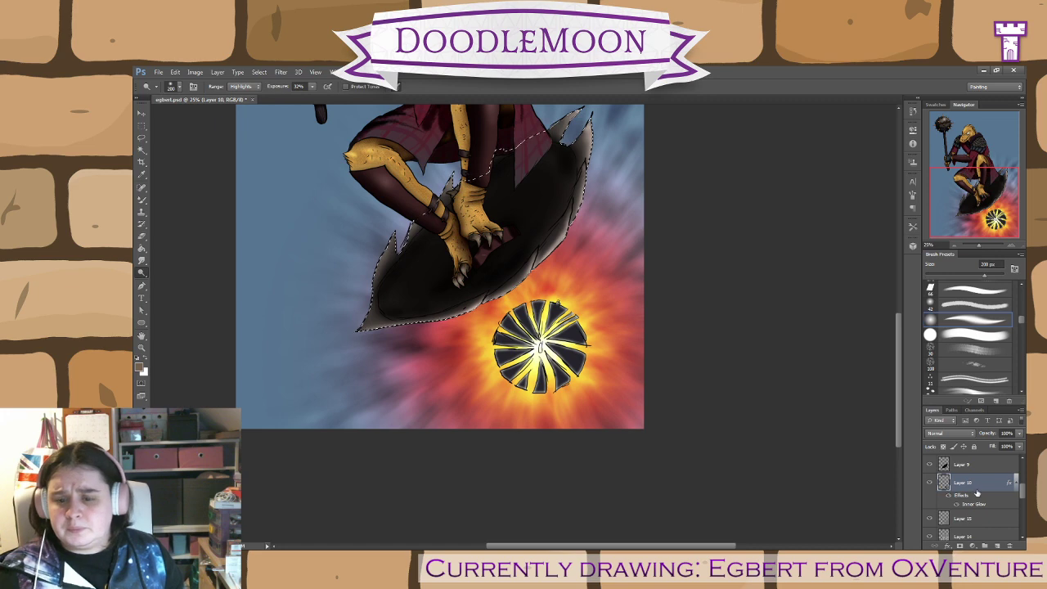
key("ctrl+plus")
key("ctrl+plus")
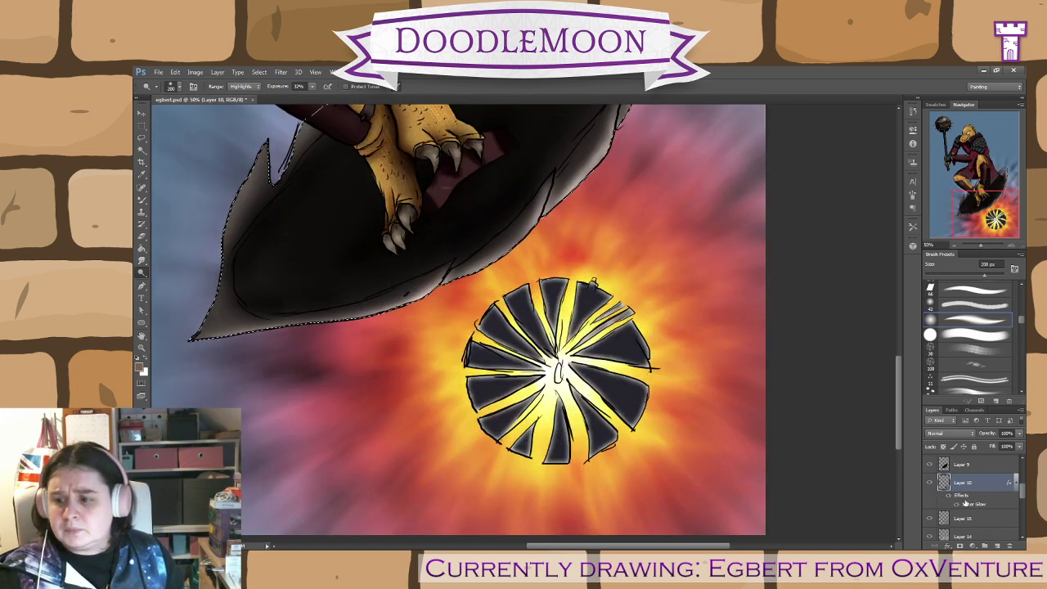
double_click(963, 497)
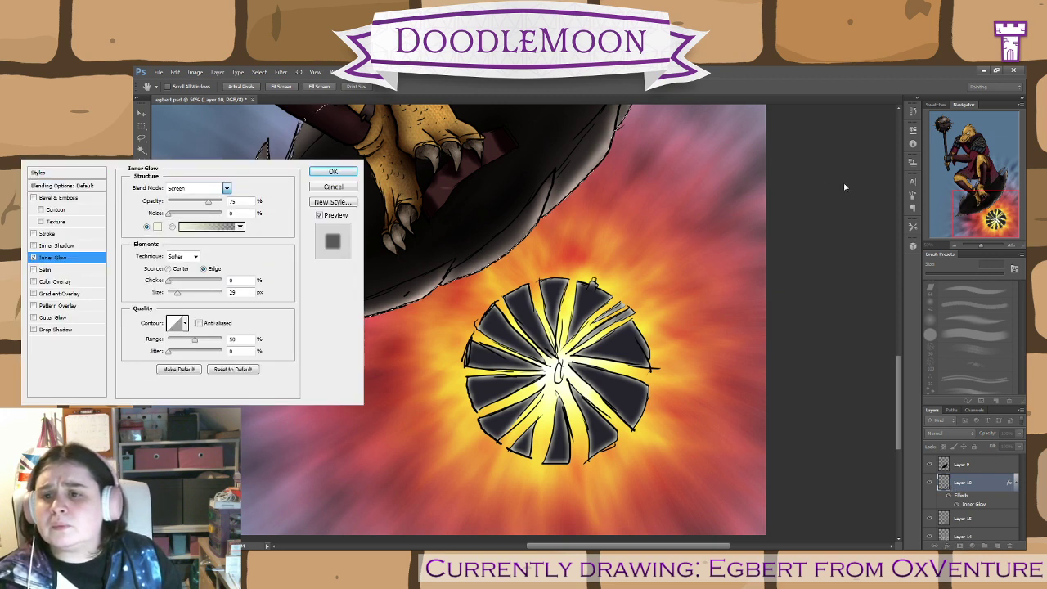
left_click(817, 200)
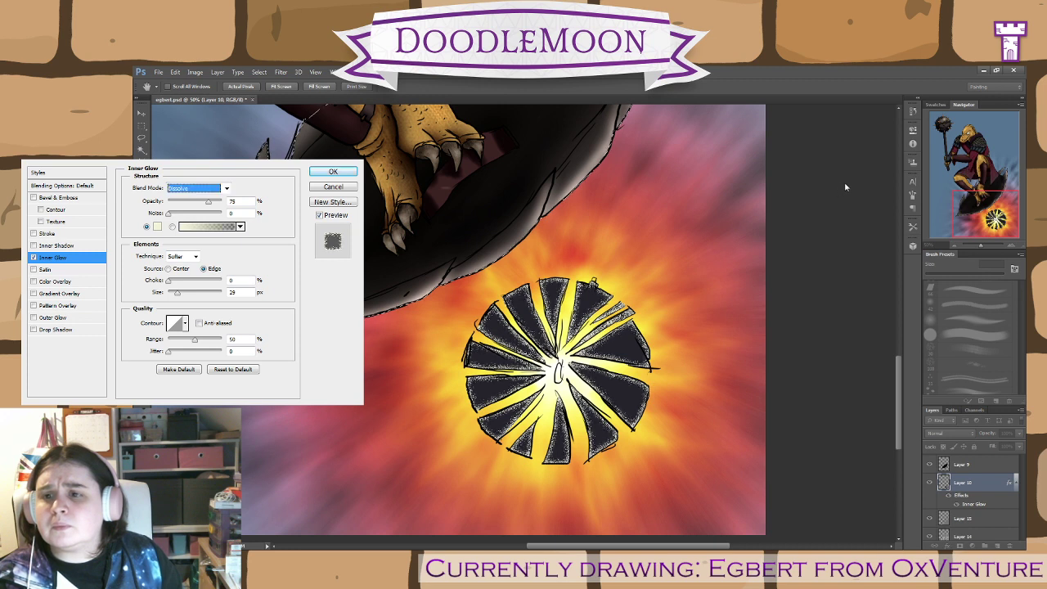
key("d")
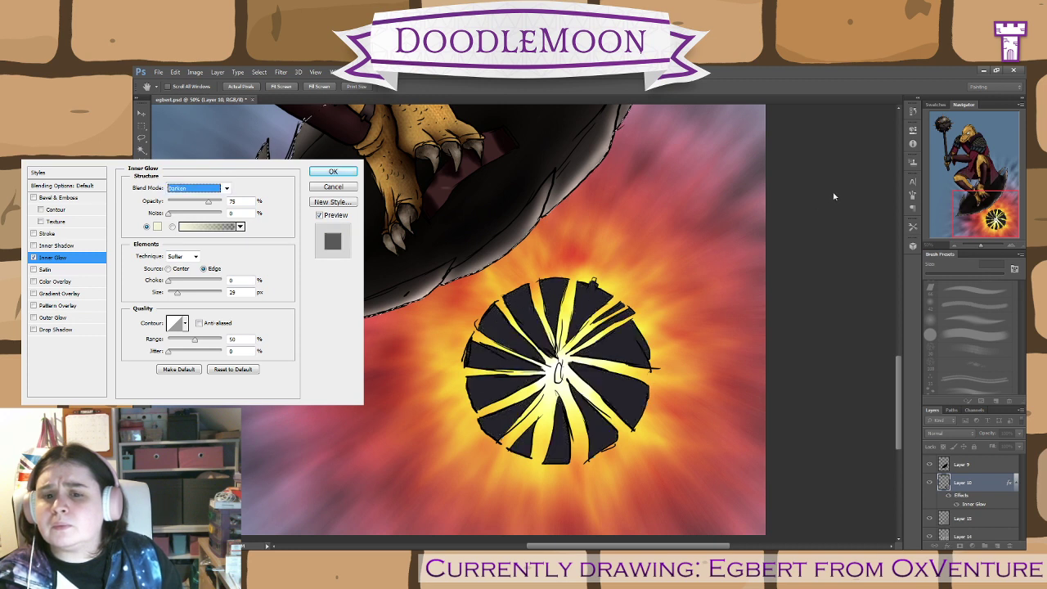
key("m")
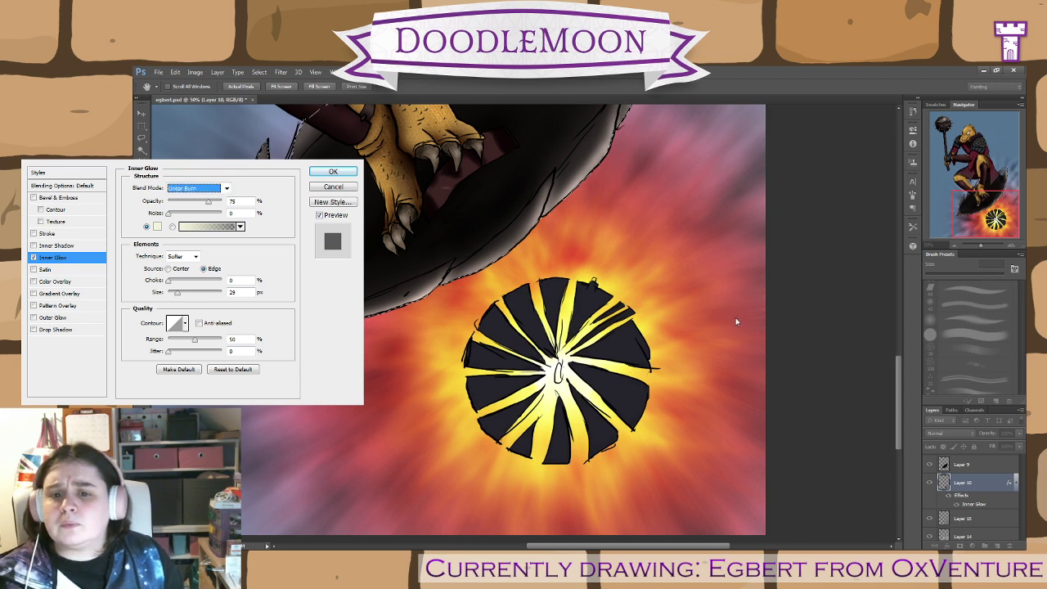
key("Down")
key("Down")
key("Down")
key("Down")
key("Down")
key("Up")
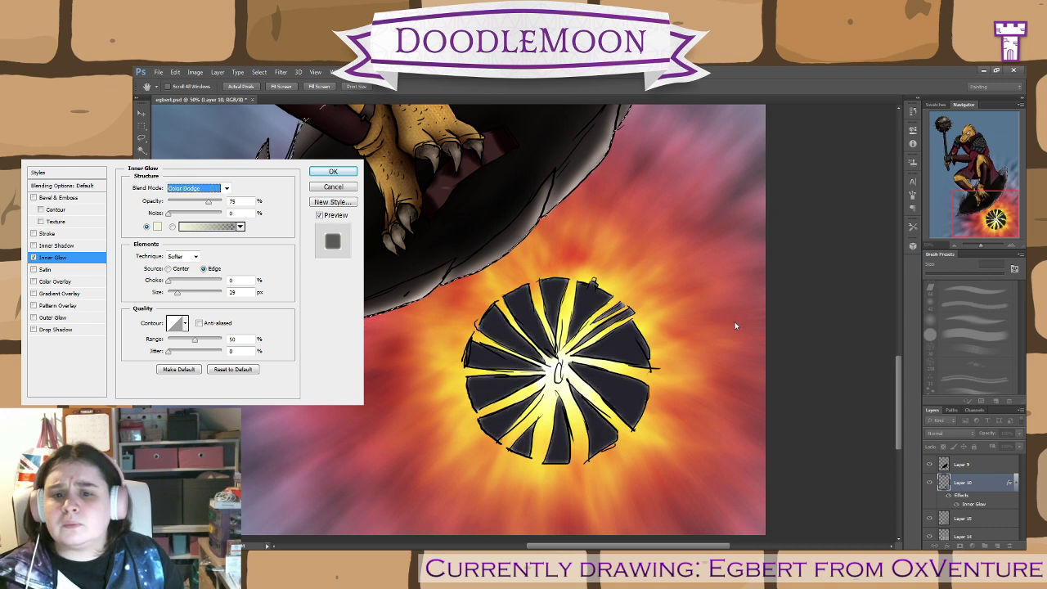
key("Down")
key("Down")
key("Down")
key("Down")
key("Down")
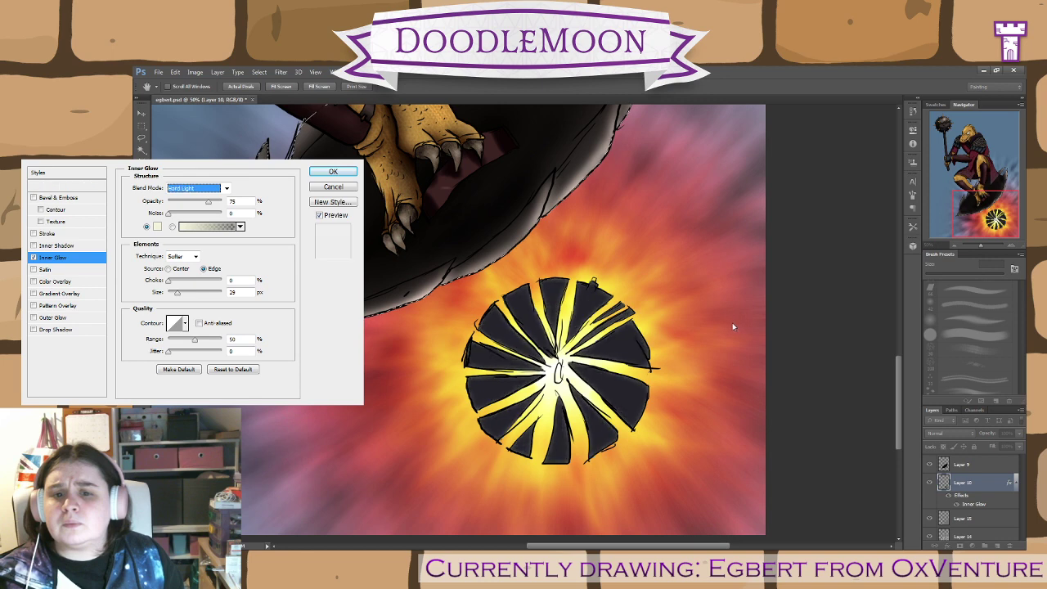
key("Down")
key("Down")
key("Down")
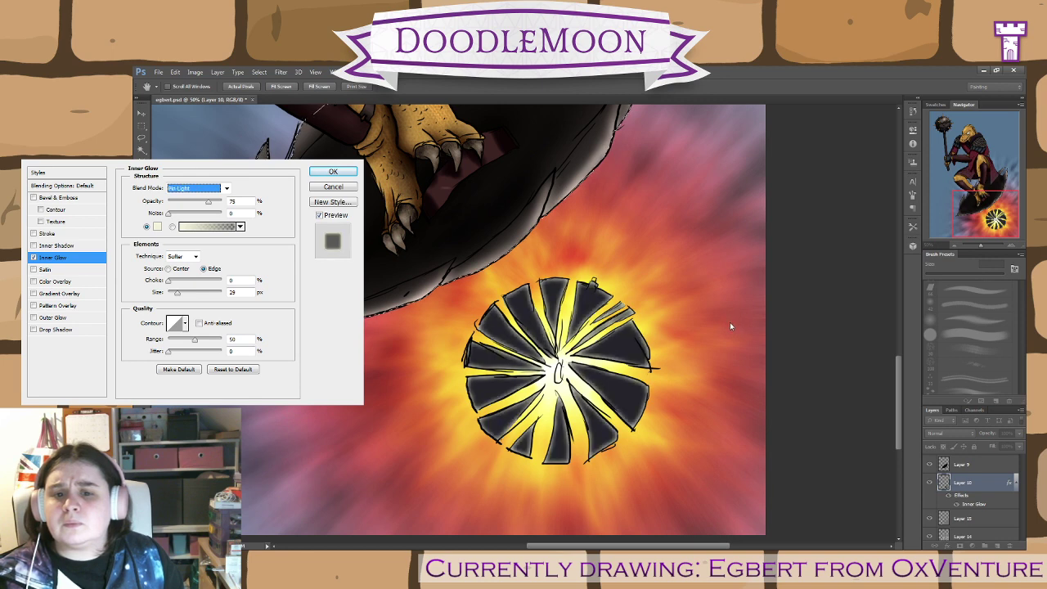
key("Down")
key("Down")
key("Down")
key("Down")
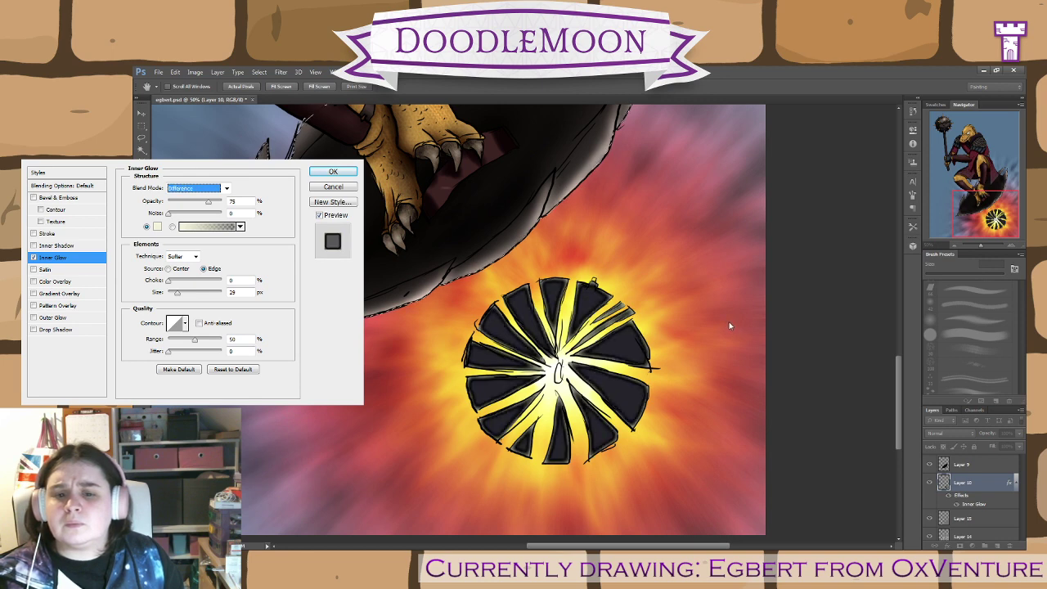
key("Down")
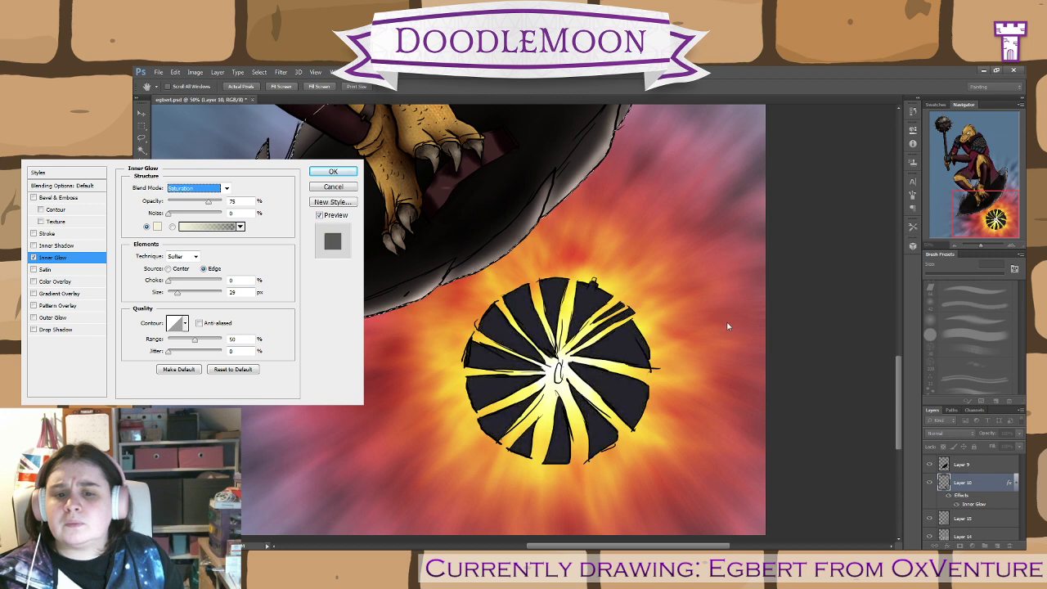
key("Up")
key("Up")
key("Up")
key("Up")
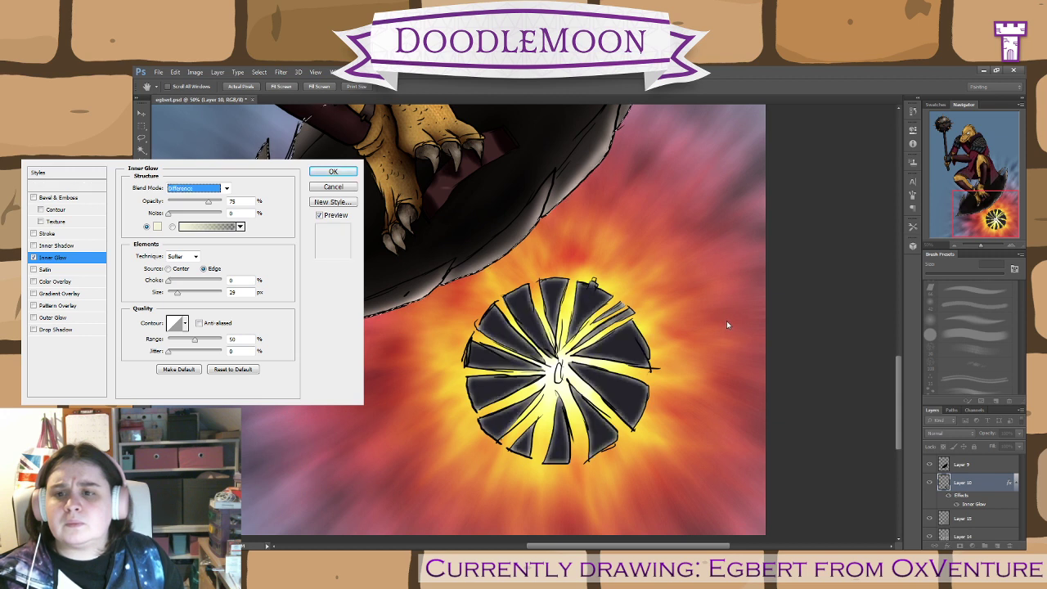
key("Up")
key("Up")
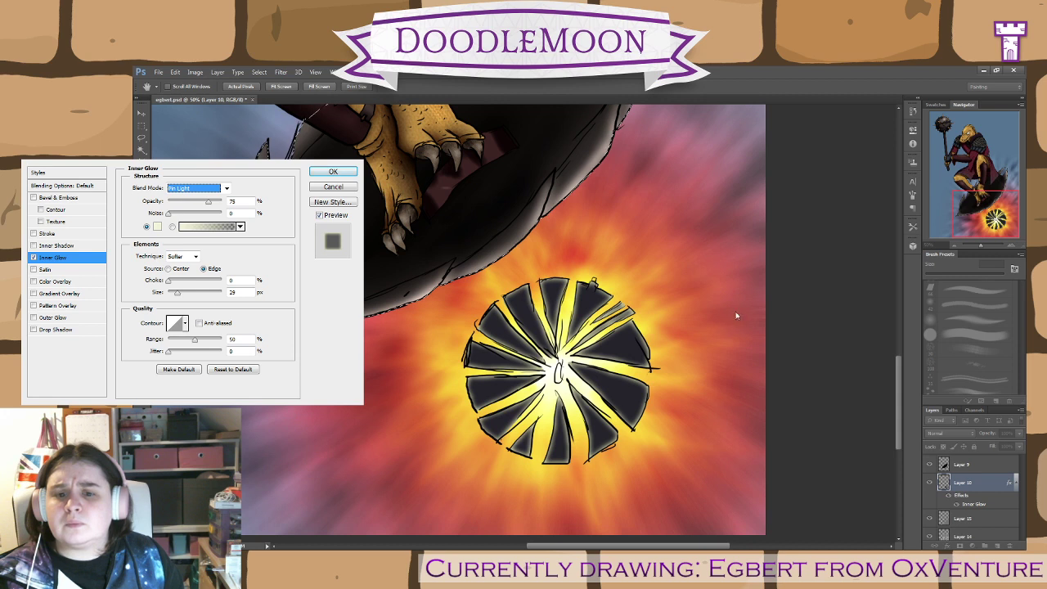
- Set the Inner Glow's noise to 15% and size to 46 px, and apply the layer style
key("Tab")
key("Tab")
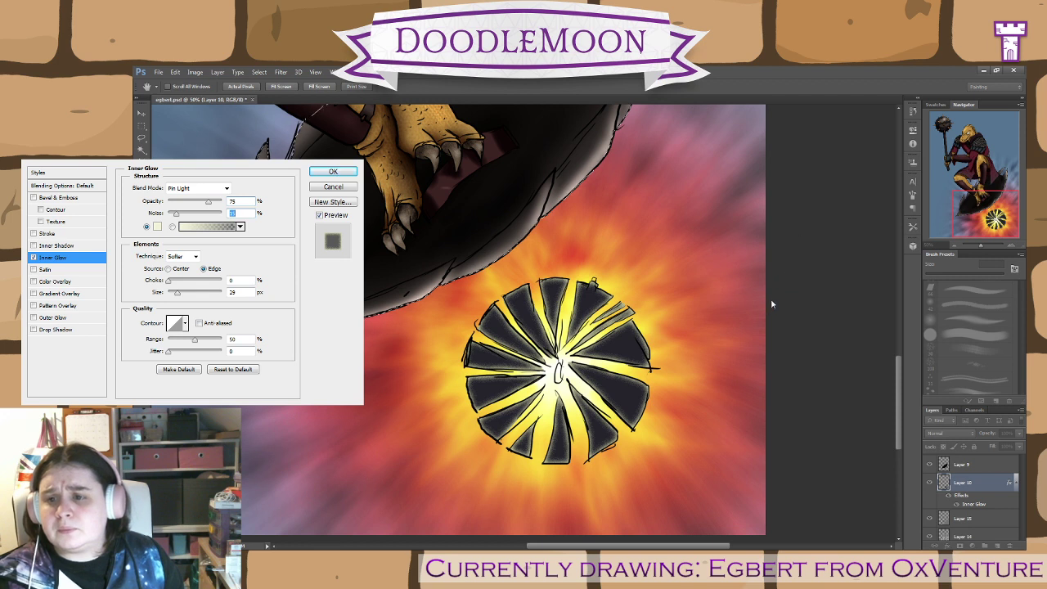
left_click_drag(177, 292, 181, 292)
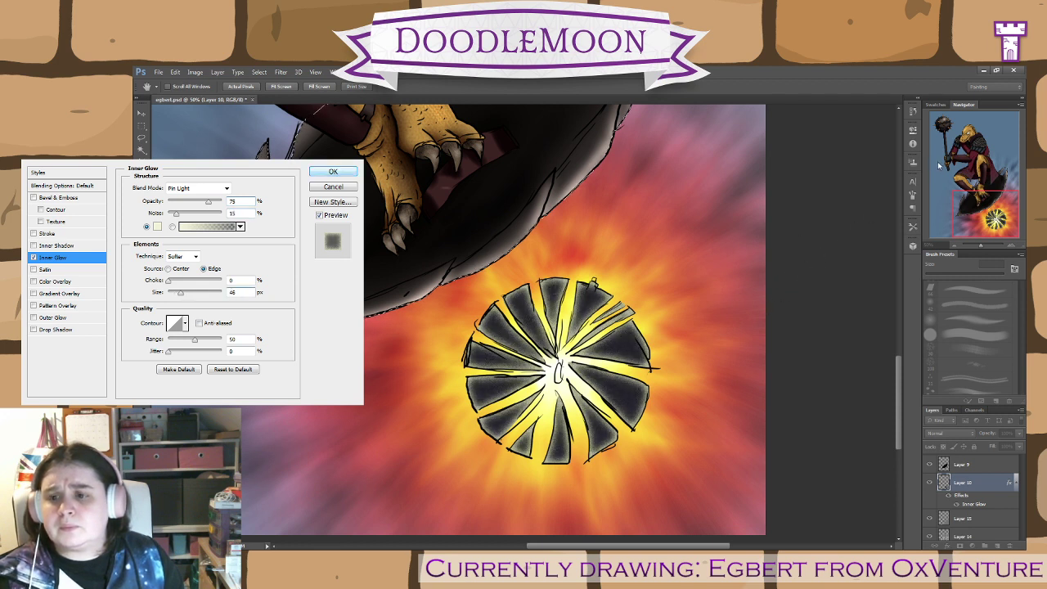
key("Return")
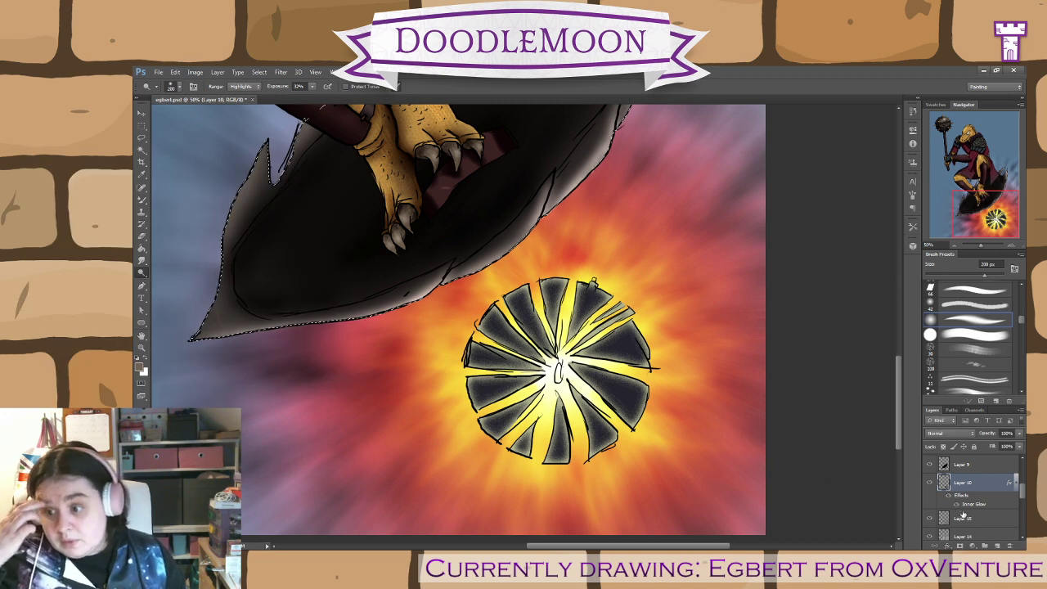
key("ctrl+minus")
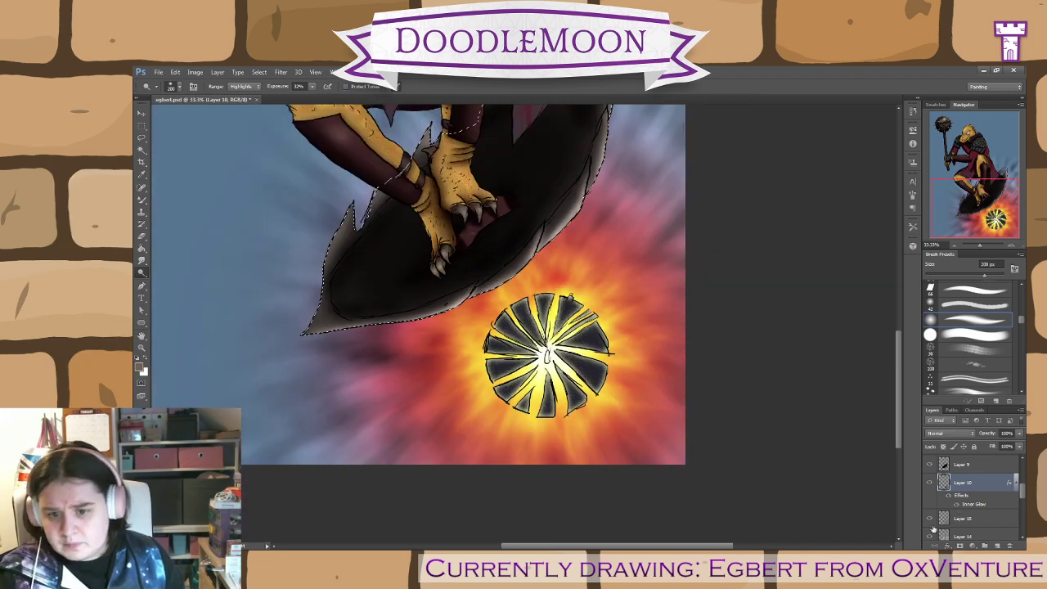
- Check what Layer 15 and Layer 14 contribute to the explosion by toggling their visibility, and select Layer 14
scroll(1023, 497, "down", 2)
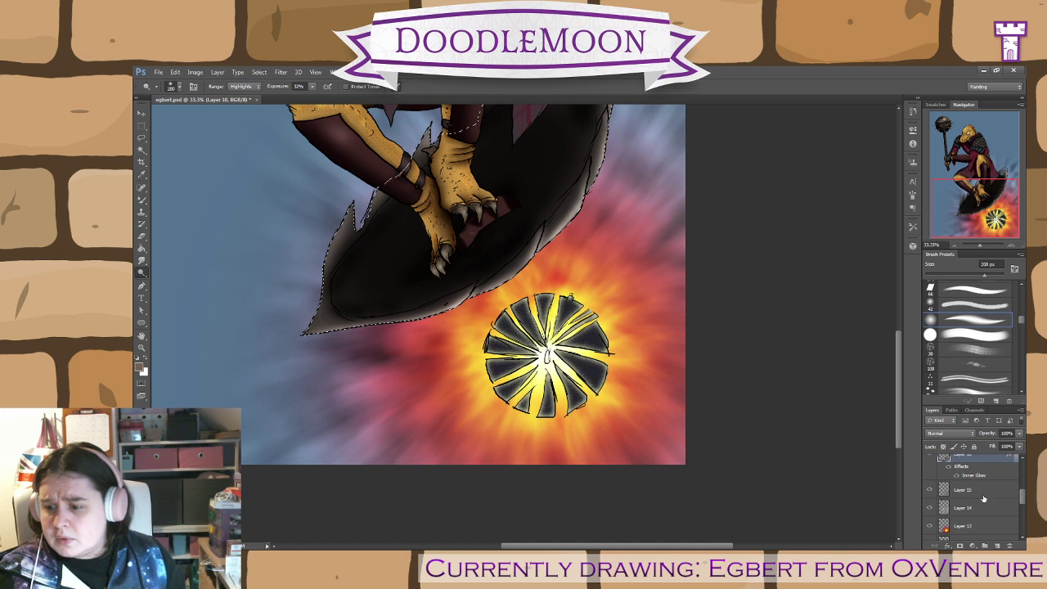
left_click(973, 491)
left_click(929, 490)
left_click(930, 490)
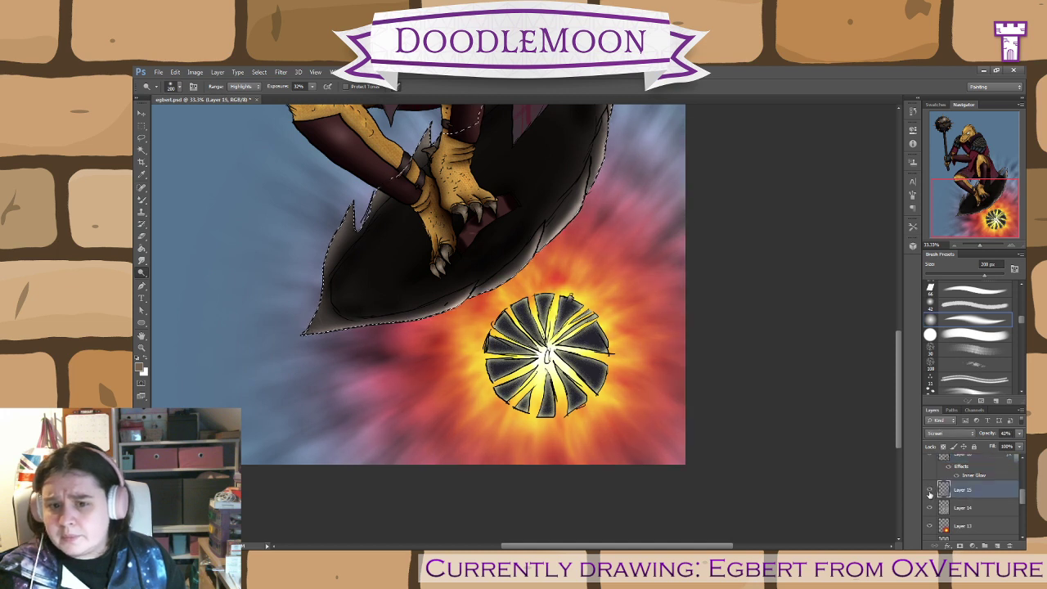
left_click(929, 508)
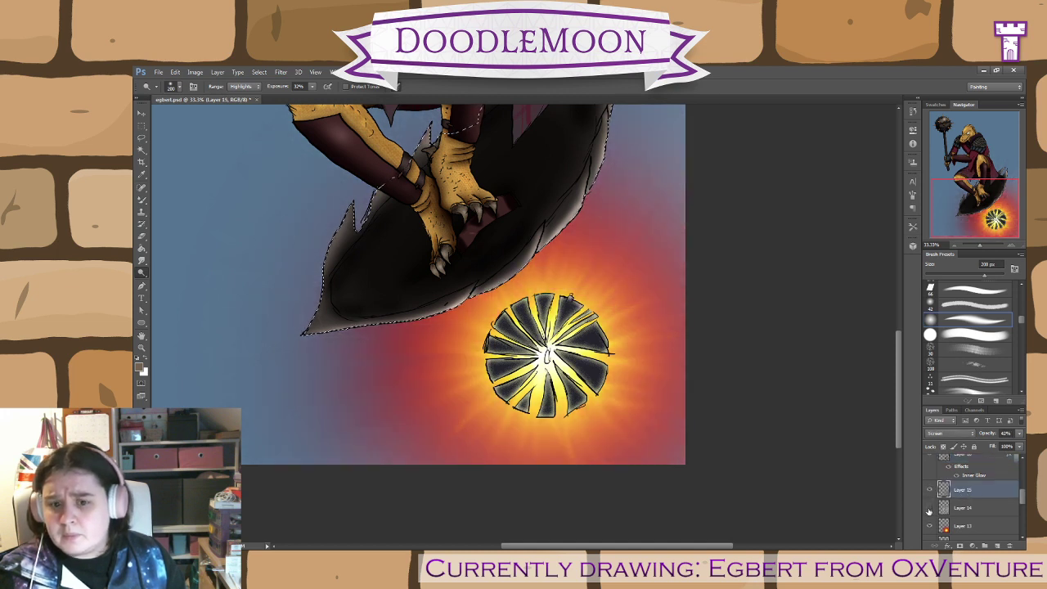
left_click(930, 508)
left_click(966, 508)
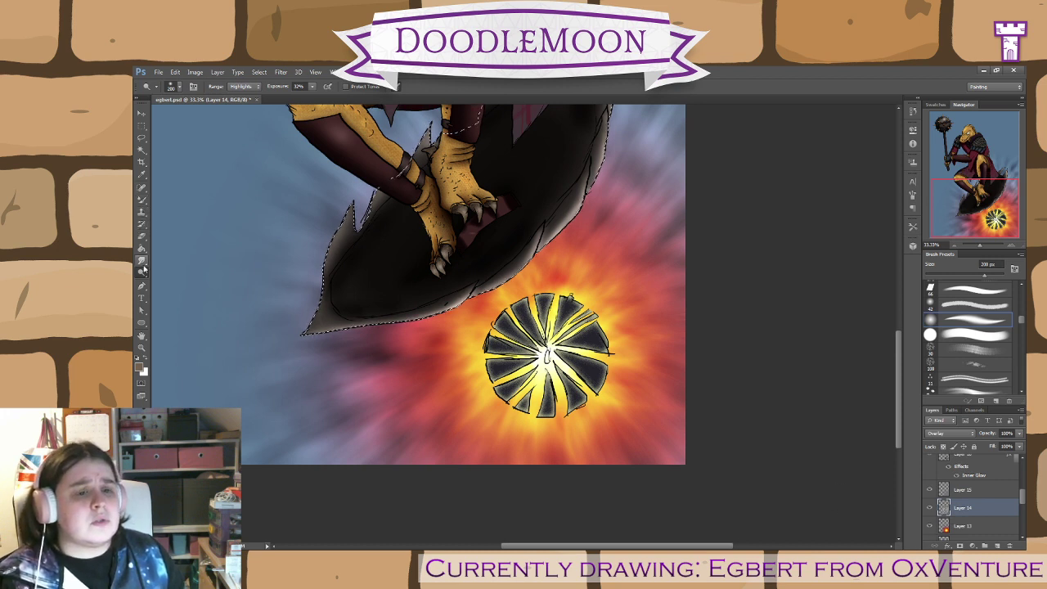
- Switch to the Mixer Brush, enlarge it to 100 px, and clear the selection around the jagged dark shape
left_click(141, 200)
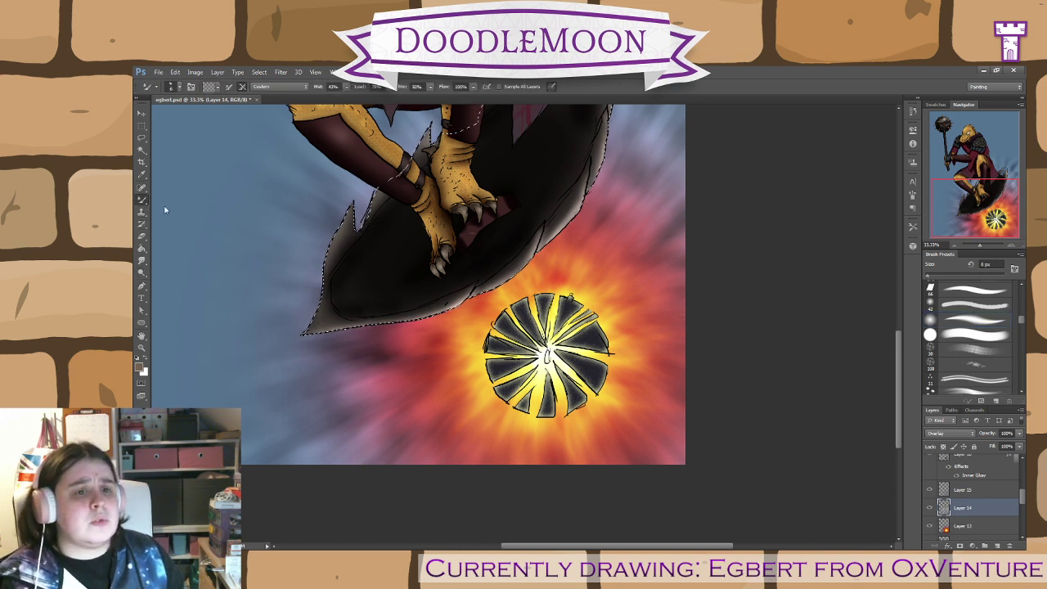
key("bracketright")
key("bracketright")
key("bracketright")
key("bracketright")
key("bracketright")
key("bracketright")
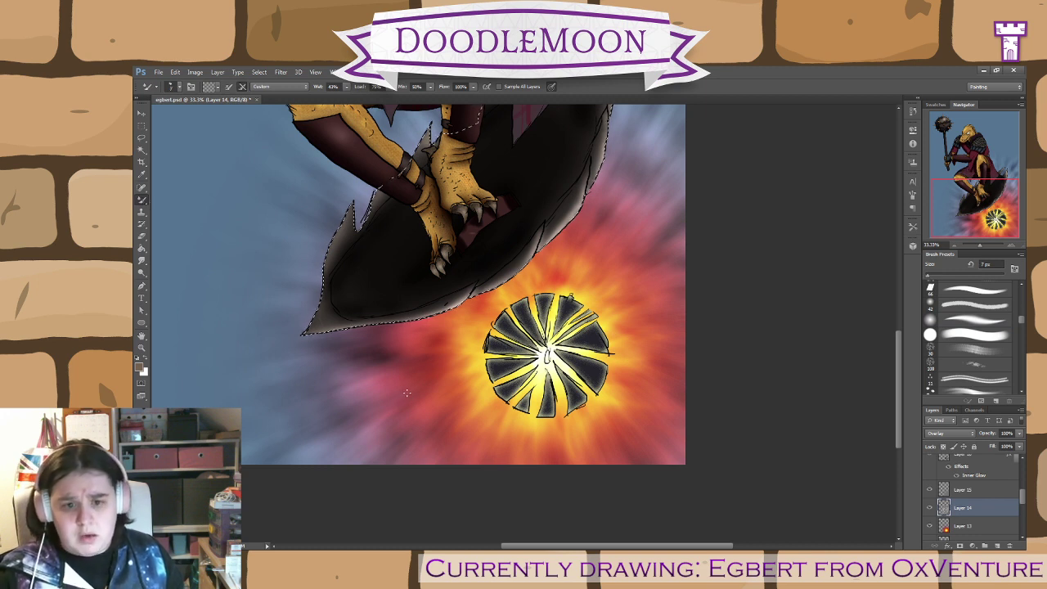
key("bracketright")
key("bracketright")
key("bracketright")
key("bracketright")
key("bracketright")
key("bracketright")
key("bracketright")
key("bracketright")
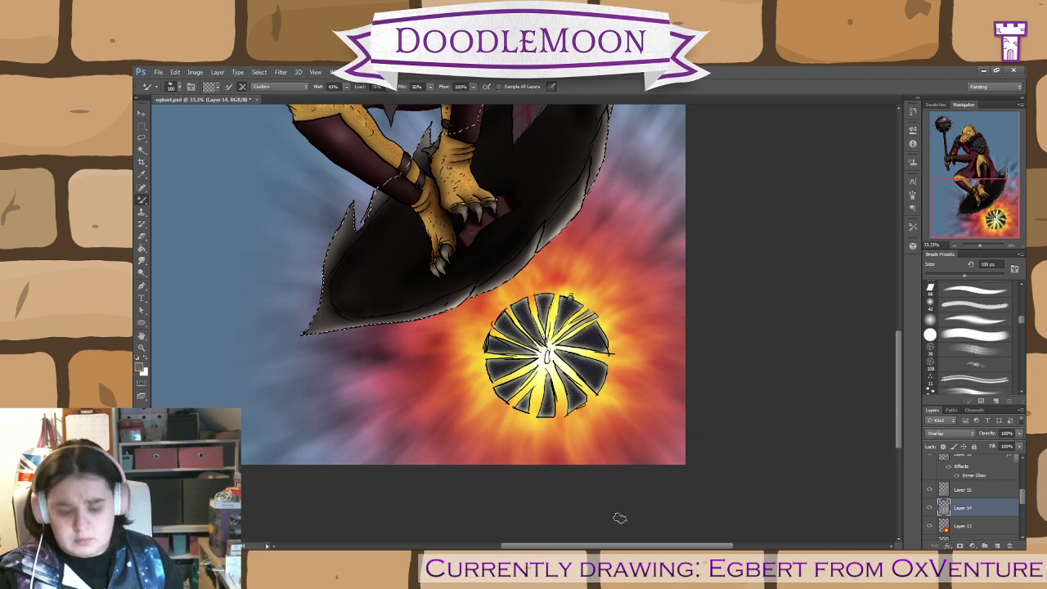
key("ctrl+d")
- Try to smear the explosion's pale outer edge into the blue background on Layer 14 with the Mixer Brush
mouse_move(353, 298)
left_mouse_down()
mouse_move(296, 273)
mouse_move(250, 295)
mouse_move(332, 288)
mouse_move(232, 318)
mouse_move(286, 330)
mouse_move(251, 352)
mouse_move(379, 350)
mouse_move(292, 355)
mouse_move(325, 339)
mouse_move(412, 346)
mouse_move(390, 366)
mouse_move(463, 357)
mouse_move(427, 391)
mouse_move(455, 406)
mouse_move(385, 472)
left_mouse_up()
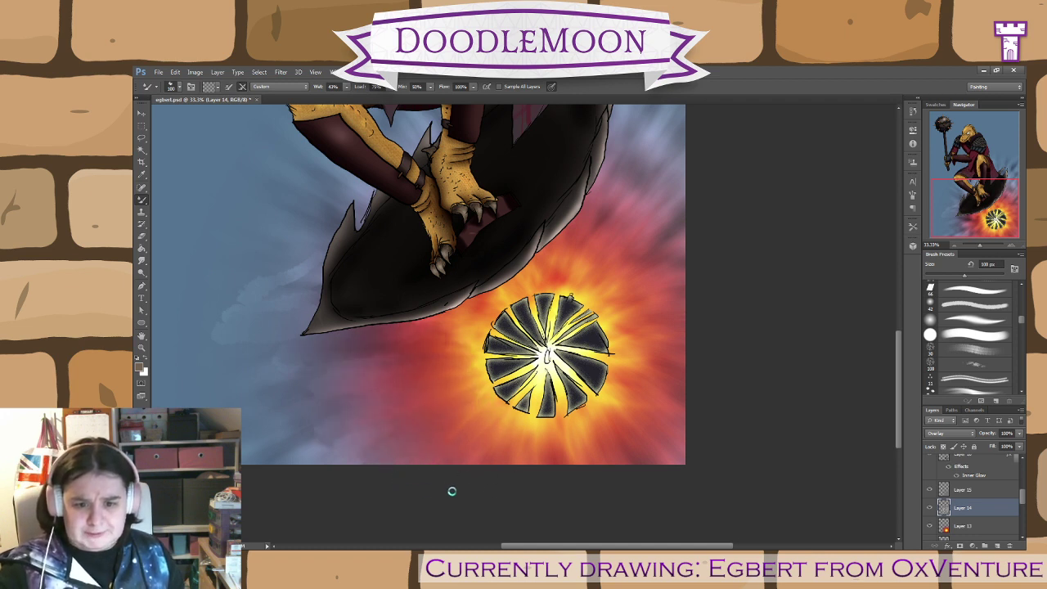
key("ctrl+minus")
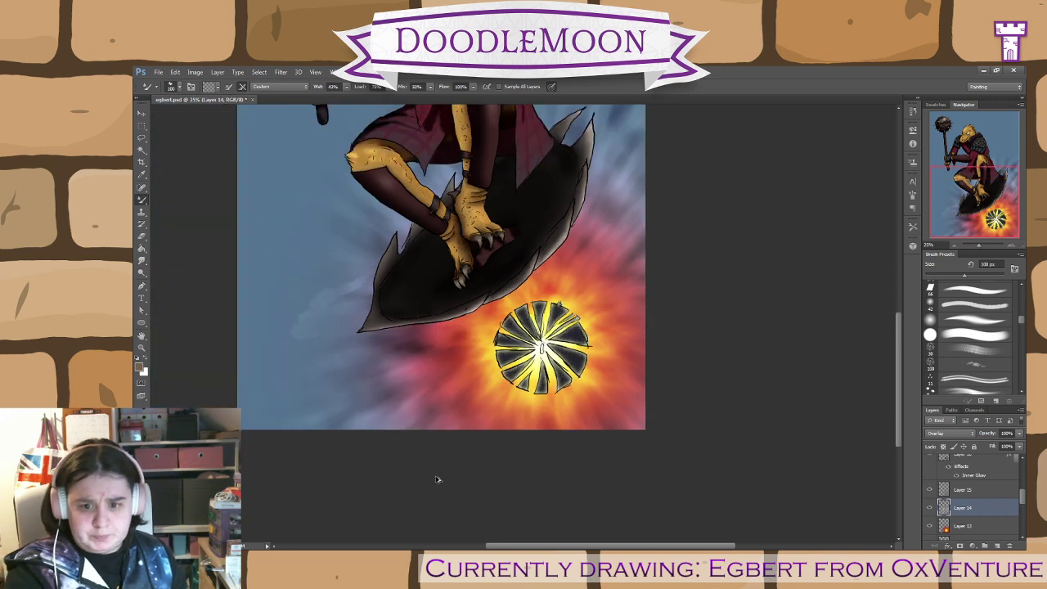
key("ctrl+alt+z")
key("ctrl+alt+z")
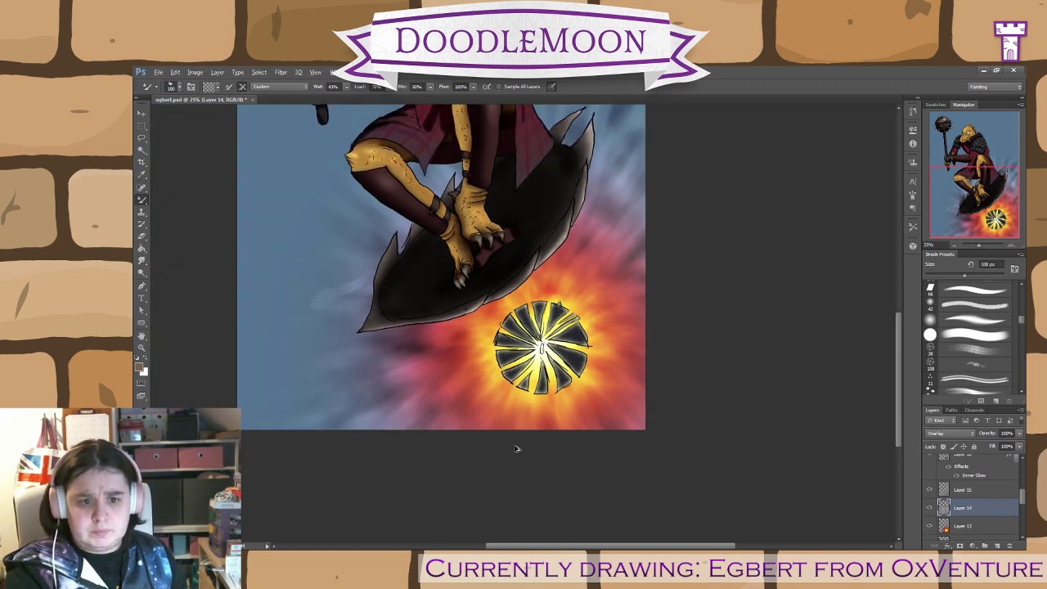
left_click_drag(456, 286, 498, 380)
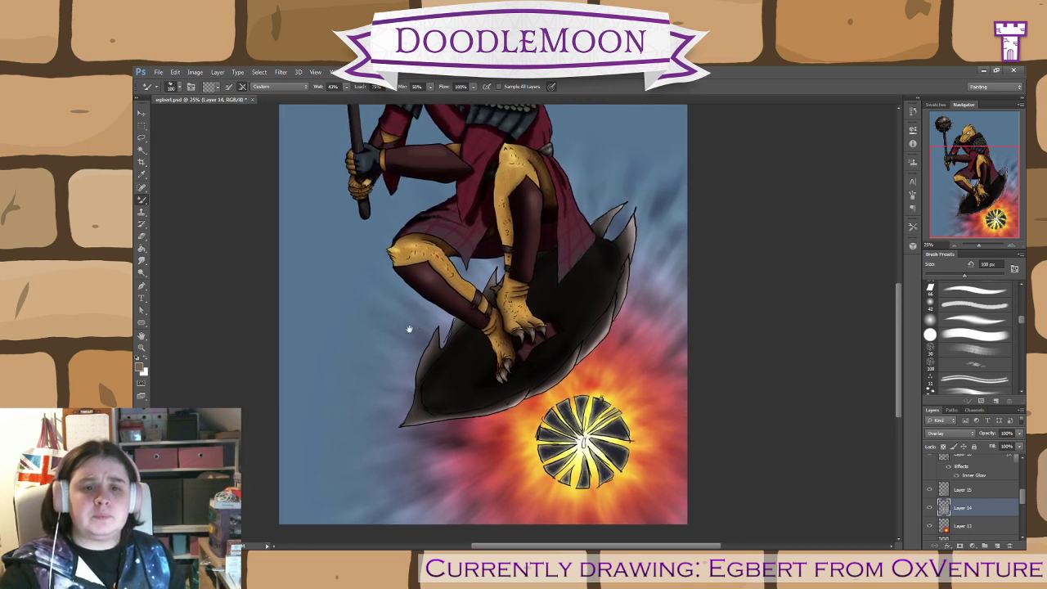
- Try to spread the explosion's red outward on both sides of the dark shape with the Mixer Brush on Layer 13
left_click(985, 526)
mouse_move(483, 521)
left_mouse_down()
mouse_move(495, 519)
mouse_move(463, 515)
mouse_move(436, 481)
mouse_move(462, 500)
mouse_move(424, 495)
mouse_move(433, 486)
mouse_move(405, 491)
left_mouse_up()
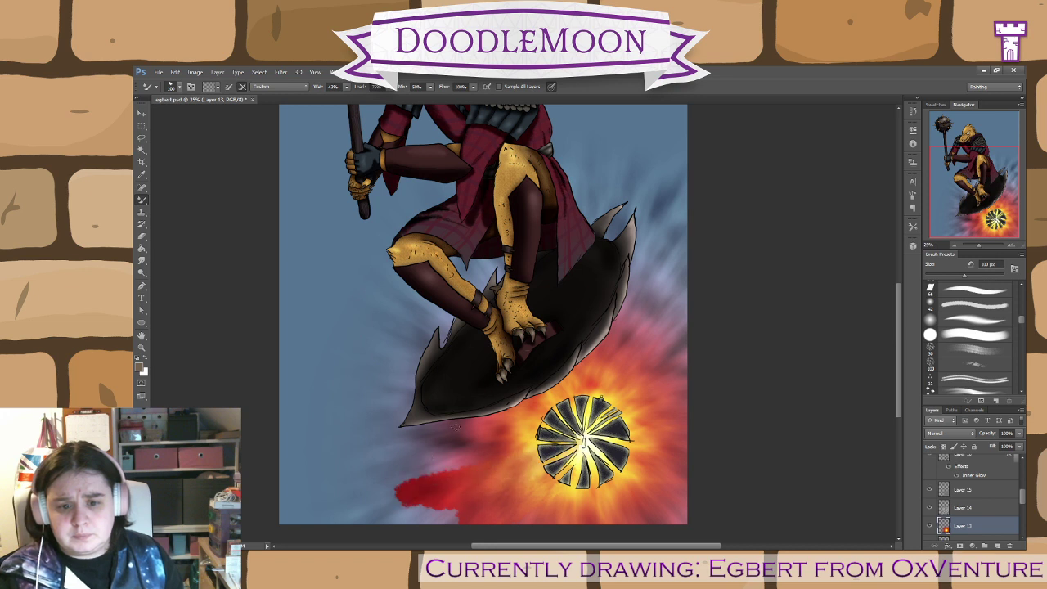
mouse_move(427, 425)
left_mouse_down()
mouse_move(437, 469)
mouse_move(446, 458)
mouse_move(413, 459)
mouse_move(517, 439)
left_mouse_up()
mouse_move(419, 446)
left_mouse_down()
mouse_move(584, 390)
mouse_move(610, 387)
mouse_move(606, 413)
left_mouse_up()
left_click_drag(437, 432, 399, 435)
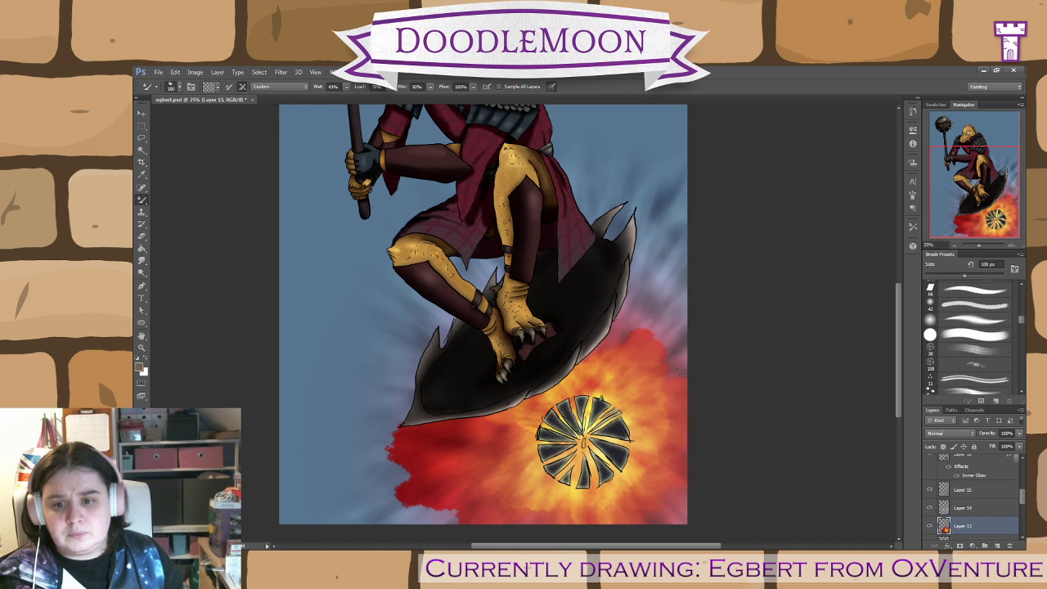
mouse_move(677, 370)
left_mouse_down()
mouse_move(690, 342)
mouse_move(650, 351)
mouse_move(640, 314)
mouse_move(616, 353)
mouse_move(645, 281)
mouse_move(634, 235)
mouse_move(643, 246)
mouse_move(660, 210)
left_mouse_up()
mouse_move(641, 366)
left_mouse_down()
mouse_move(679, 320)
mouse_move(663, 270)
mouse_move(667, 233)
mouse_move(687, 252)
mouse_move(686, 217)
left_mouse_up()
mouse_move(644, 471)
left_mouse_down()
mouse_move(658, 480)
mouse_move(626, 488)
left_mouse_up()
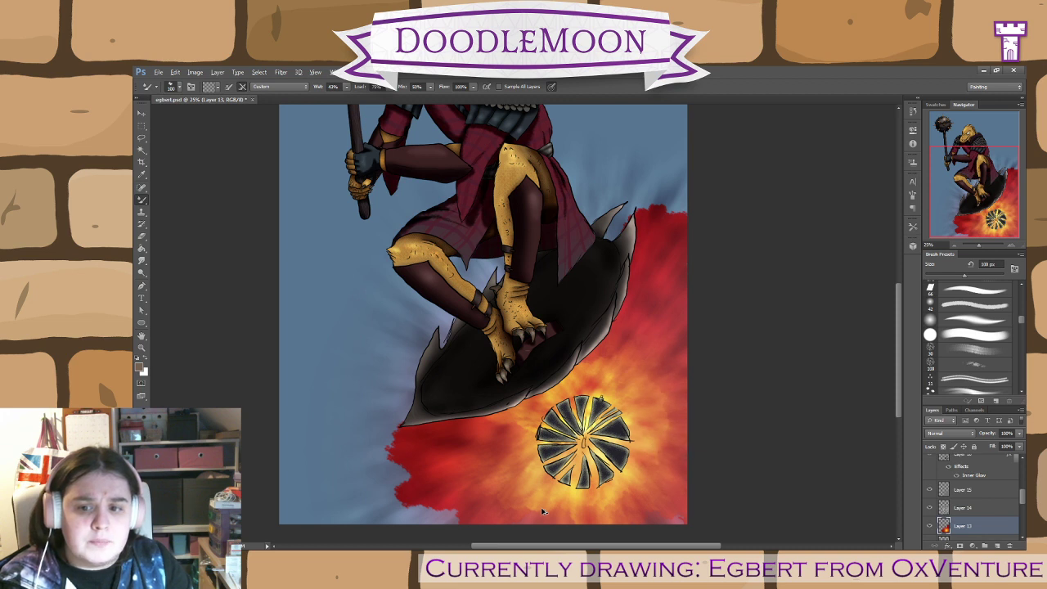
key("ctrl+alt+z")
key("ctrl+alt+z")
key("ctrl+alt+z")
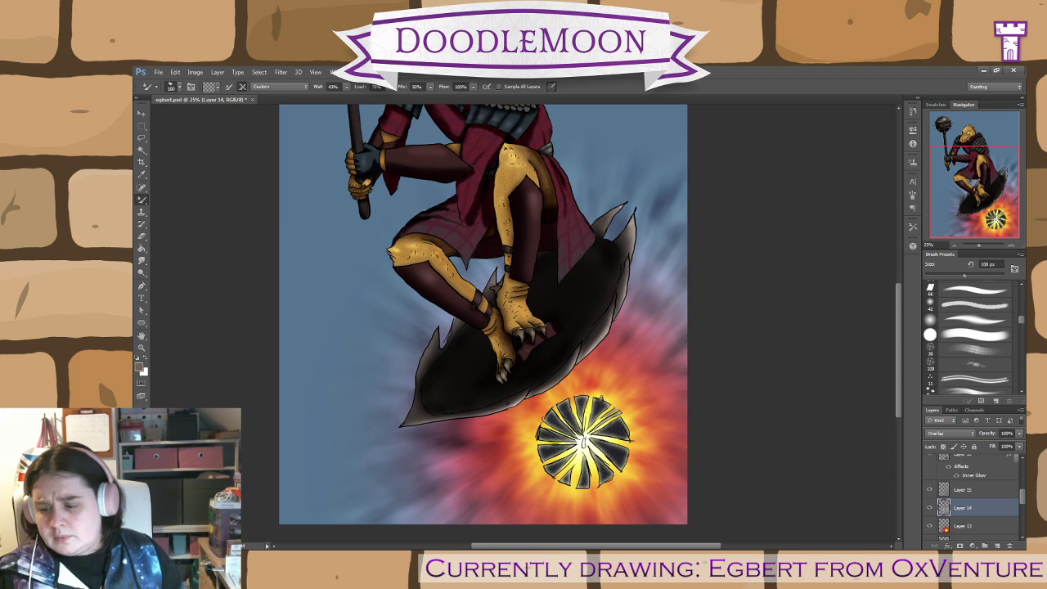
- Compare the explosion with Layers 13, 14 and 15 switched on and off, leave Layer 15 hidden, and select Layer 13
left_click(930, 526)
left_click(930, 526)
left_click(929, 508)
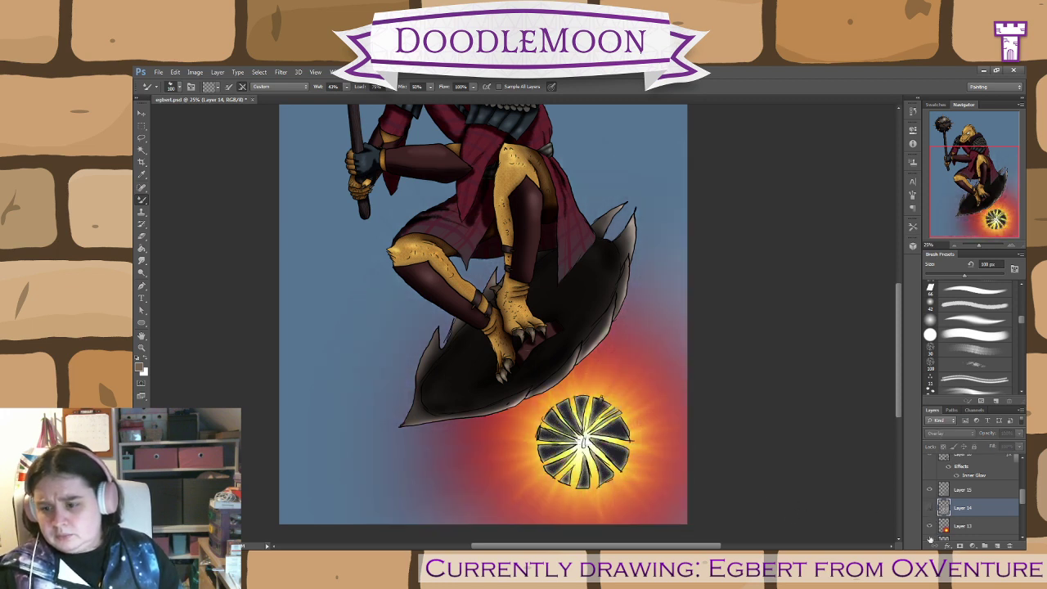
key("alt+bracketleft")
left_click(930, 490)
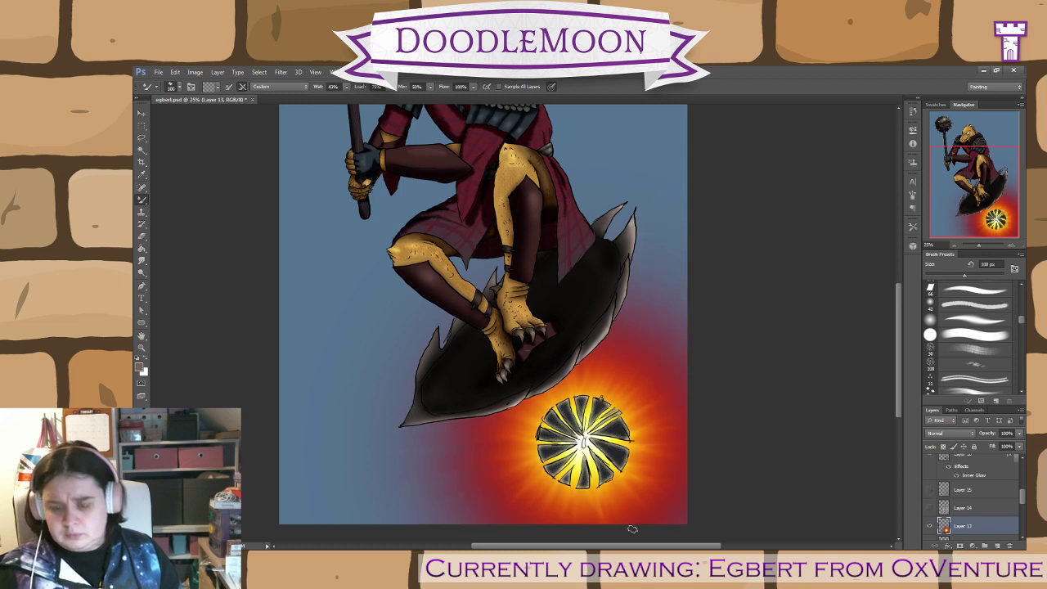
left_click(930, 489)
left_click(938, 489)
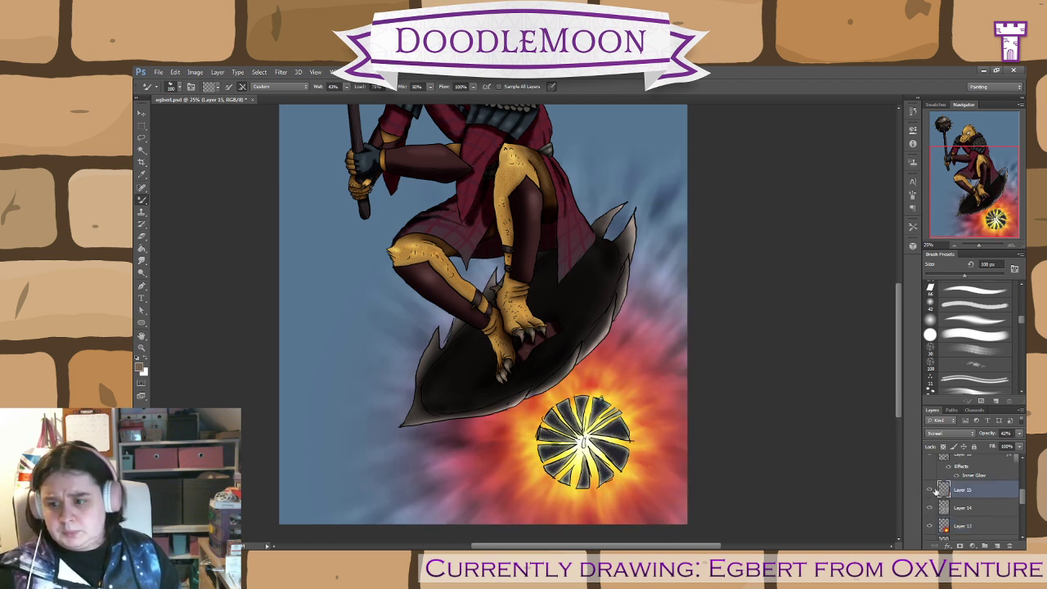
left_click(930, 489)
left_click(961, 526)
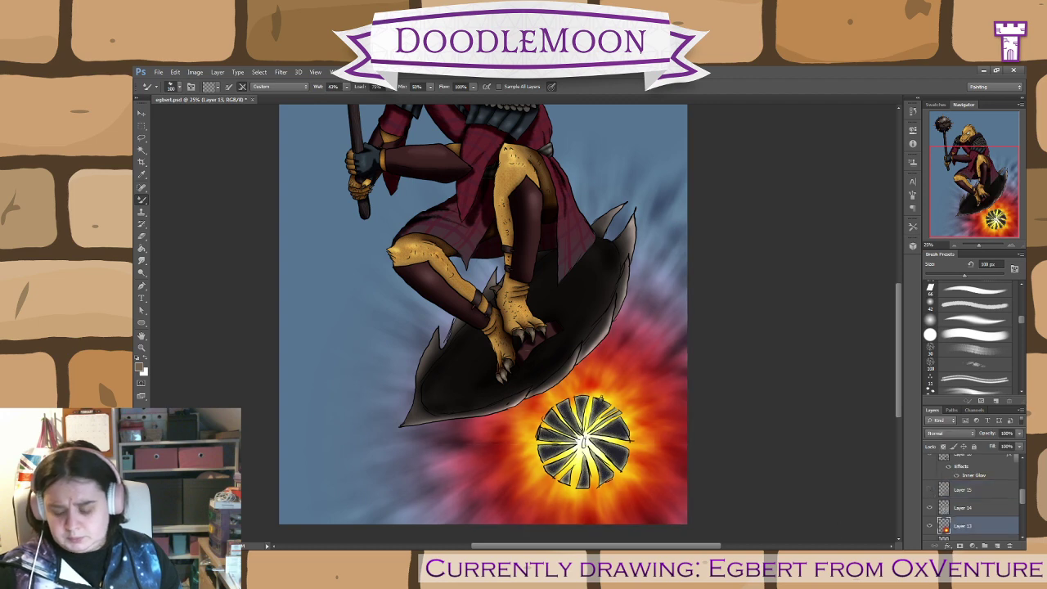
- Reduce the Mixer Brush to 45 px and blend orange and red streaks outward around the wheel's upper and right sides
scroll(586, 442, "up", 3)
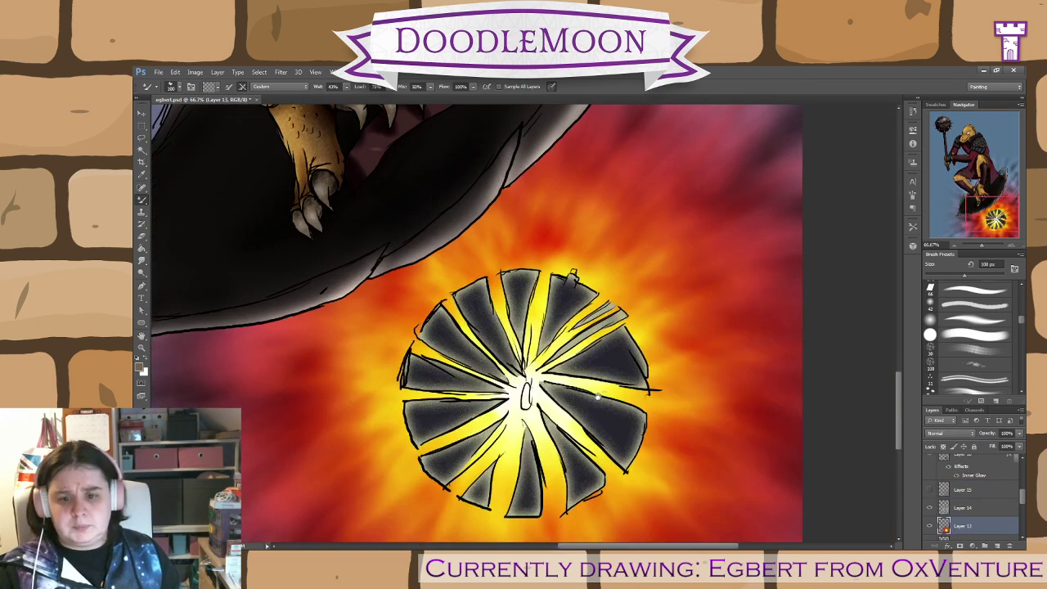
key("bracketleft")
key("bracketleft")
key("bracketleft")
key("bracketleft")
key("bracketleft")
key("bracketleft")
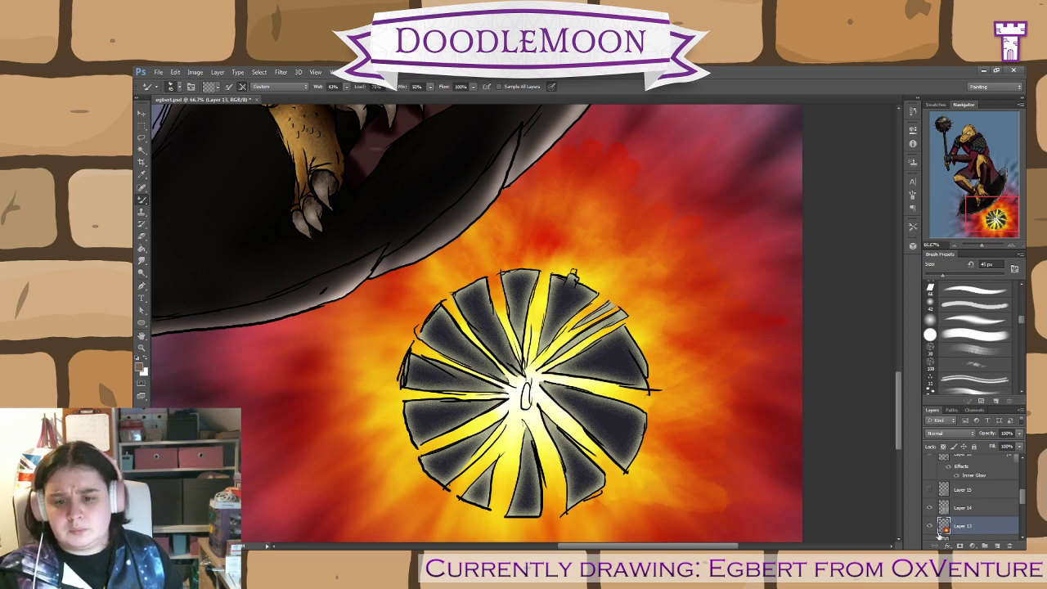
- Smear the yellow and orange glow outward below and to the left of the wheel on Layer 13
scroll(977, 507, "down", 5)
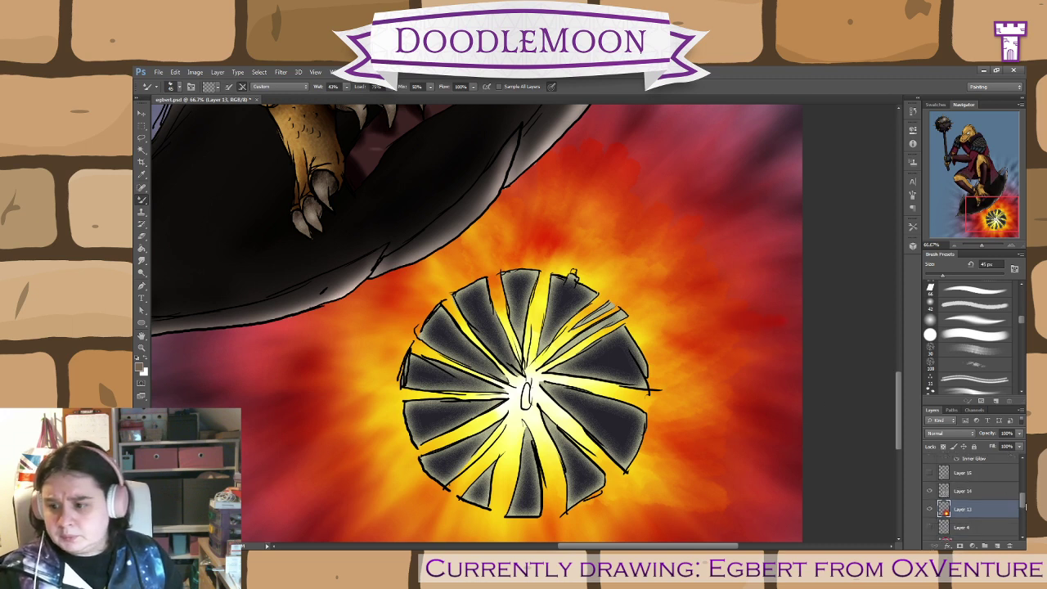
scroll(1023, 512, "up", 5)
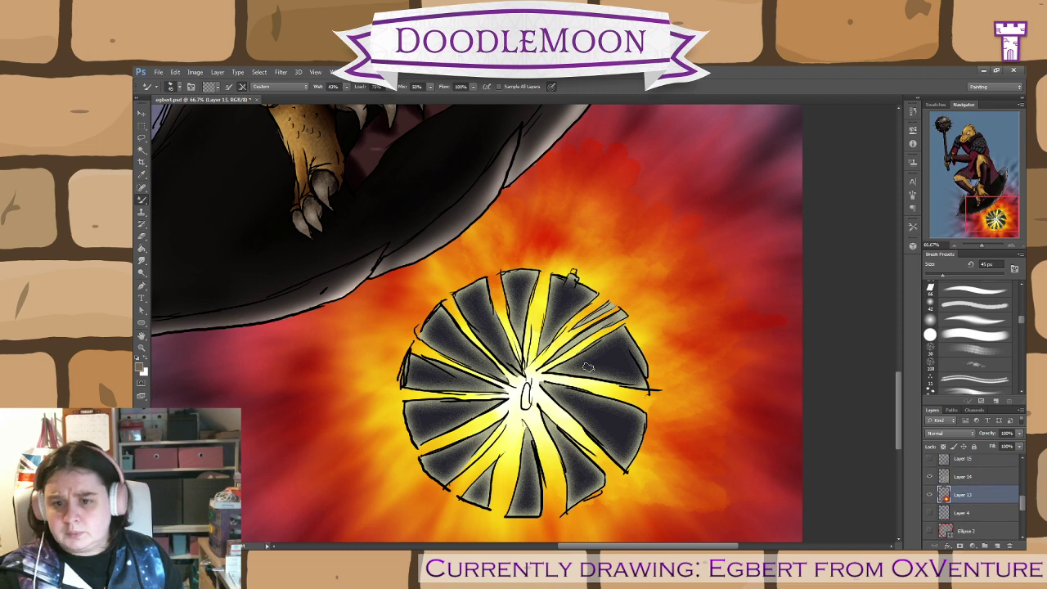
scroll(572, 464, "down", 3)
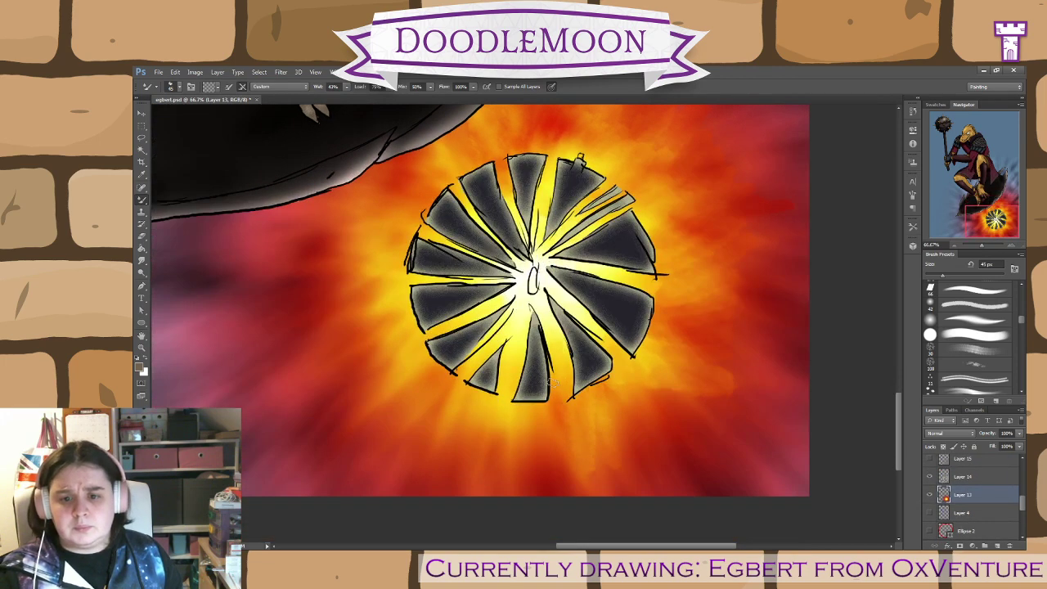
left_click_drag(541, 369, 491, 462)
mouse_move(510, 334)
left_mouse_down()
mouse_move(418, 430)
mouse_move(320, 383)
left_mouse_up()
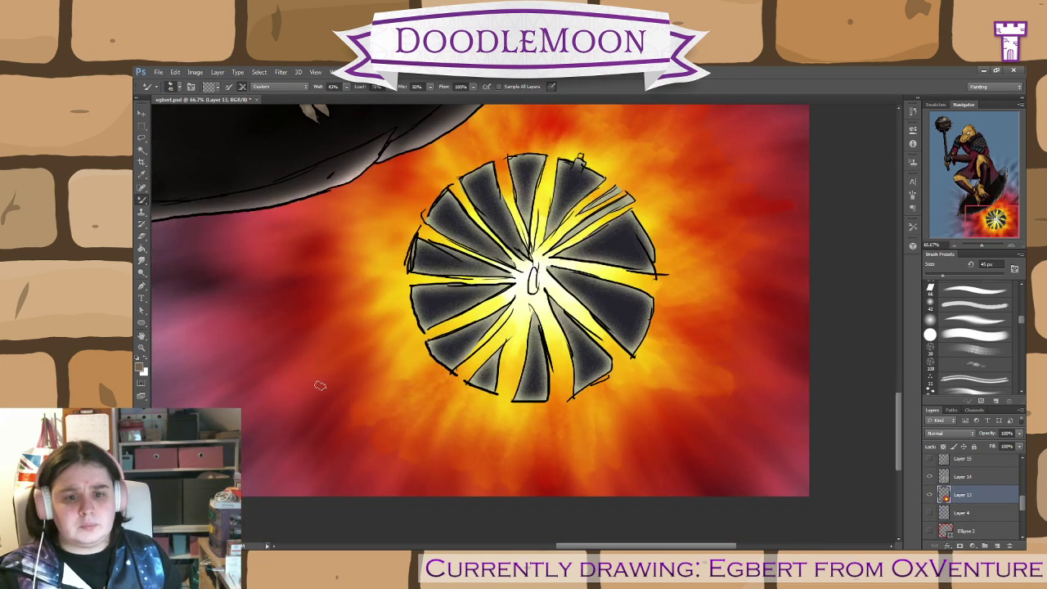
mouse_move(511, 316)
left_mouse_down()
mouse_move(343, 311)
mouse_move(326, 292)
left_mouse_up()
left_click_drag(417, 277, 331, 268)
mouse_move(446, 241)
left_mouse_down()
mouse_move(333, 226)
mouse_move(357, 212)
left_mouse_up()
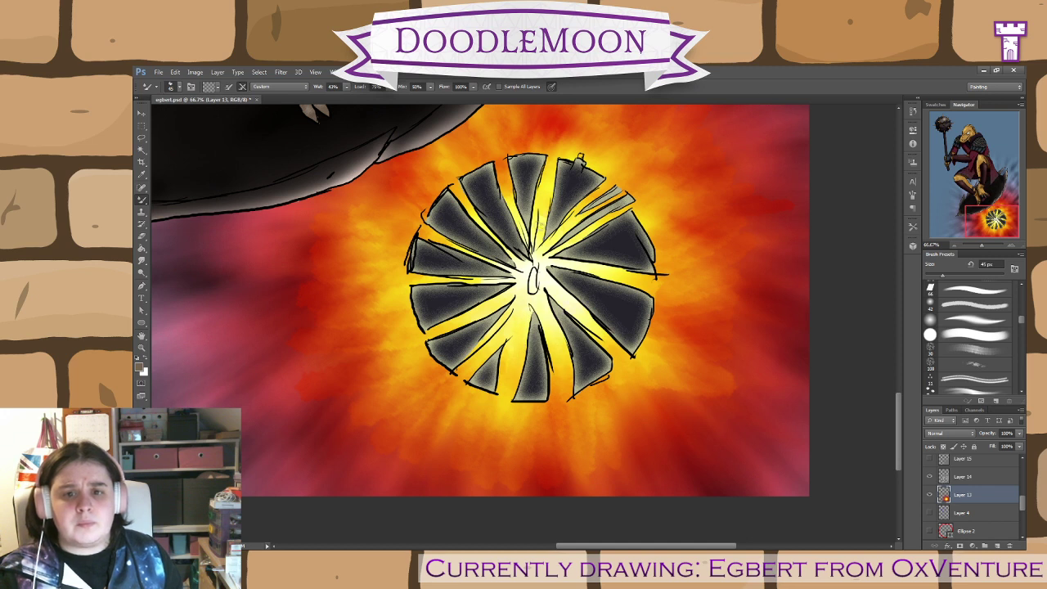
- Pull four red streaks from the explosion's left side out into the purple haze
mouse_move(303, 227)
left_mouse_down()
mouse_move(180, 228)
mouse_move(231, 215)
left_mouse_up()
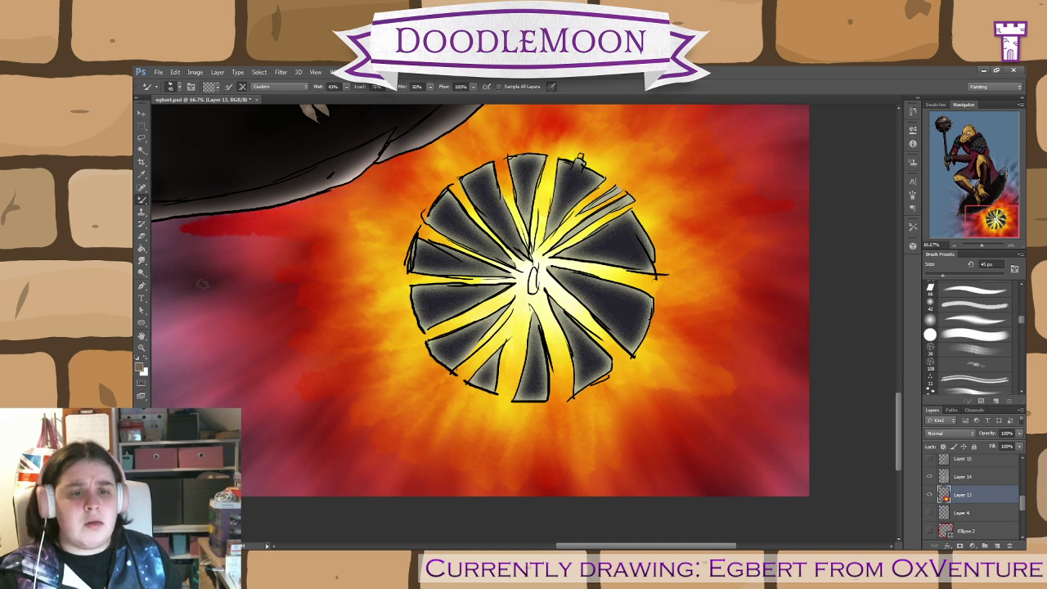
left_click_drag(311, 282, 196, 284)
left_click_drag(320, 315, 233, 335)
left_click_drag(307, 370, 250, 396)
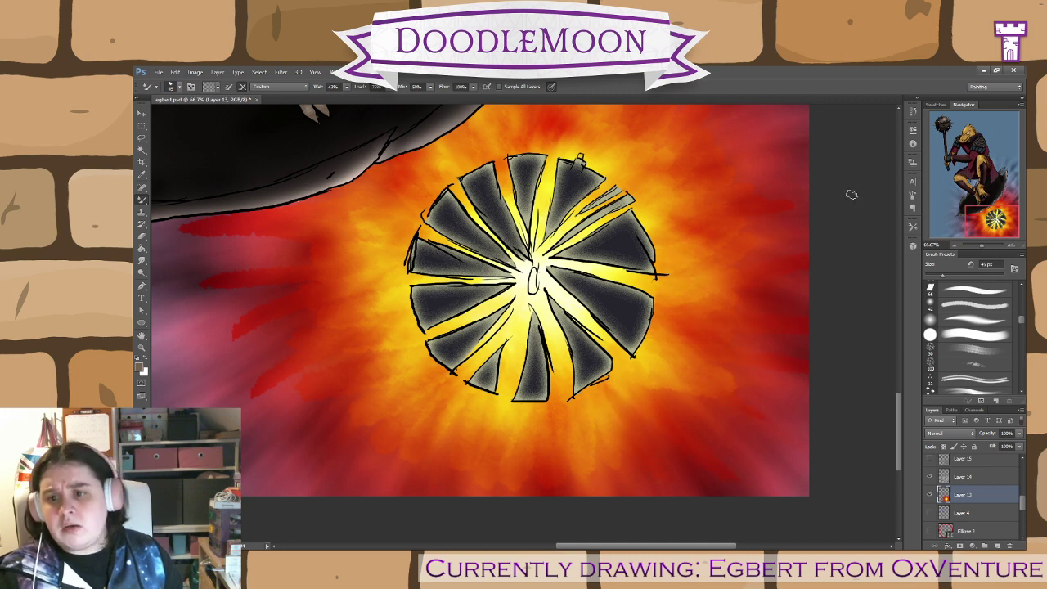
- Try long red streaks radiating from the wheel toward the canvas's upper-right edge on Layer 13
key("ctrl+minus")
key("ctrl+minus")
mouse_move(590, 270)
left_mouse_down()
mouse_move(684, 233)
mouse_move(666, 211)
left_mouse_up()
left_click_drag(589, 245, 667, 184)
left_click_drag(549, 246, 679, 144)
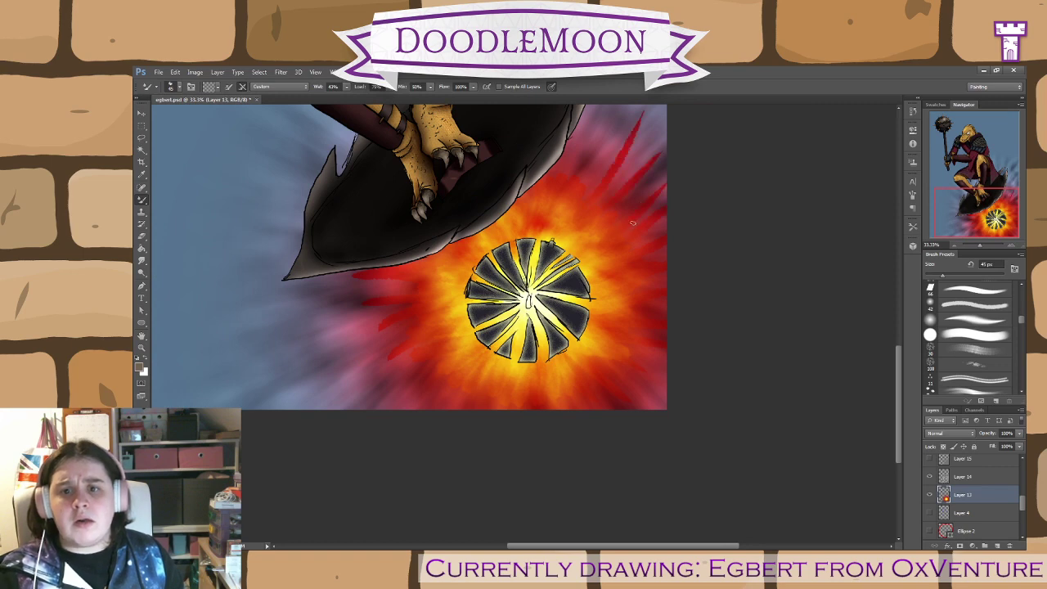
left_click_drag(714, 287, 773, 421)
mouse_move(643, 314)
left_mouse_down()
mouse_move(716, 221)
mouse_move(692, 196)
left_mouse_up()
left_click_drag(620, 301, 669, 184)
left_click_drag(652, 463, 655, 320)
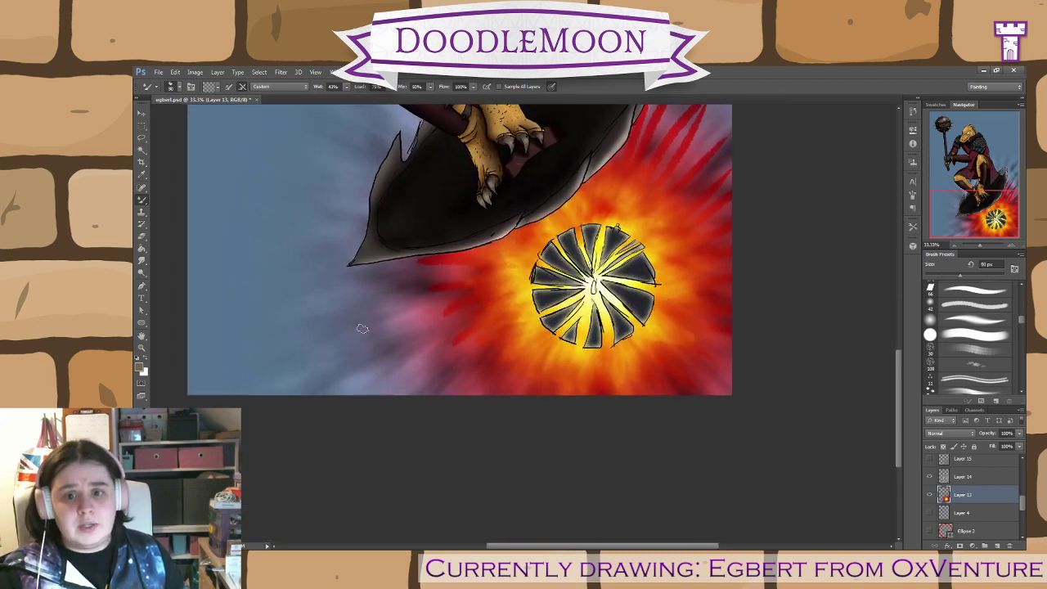
- Try thicker, longer red streaks reaching left beneath the dark shape's tip into the blue background
left_click_drag(452, 291, 368, 319)
left_click_drag(469, 270, 282, 301)
left_click_drag(440, 264, 336, 277)
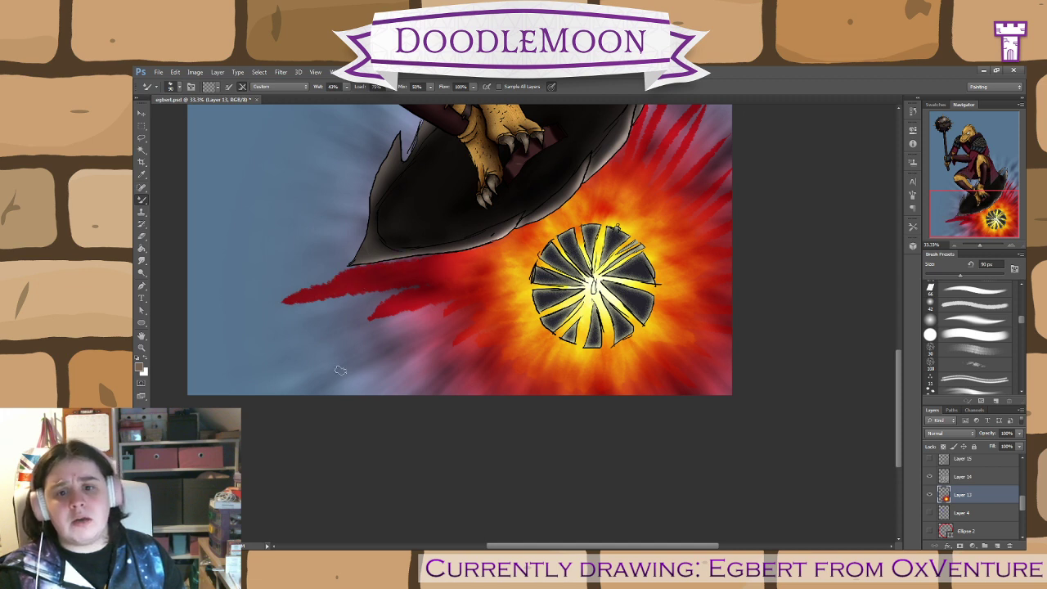
left_click_drag(464, 316, 332, 375)
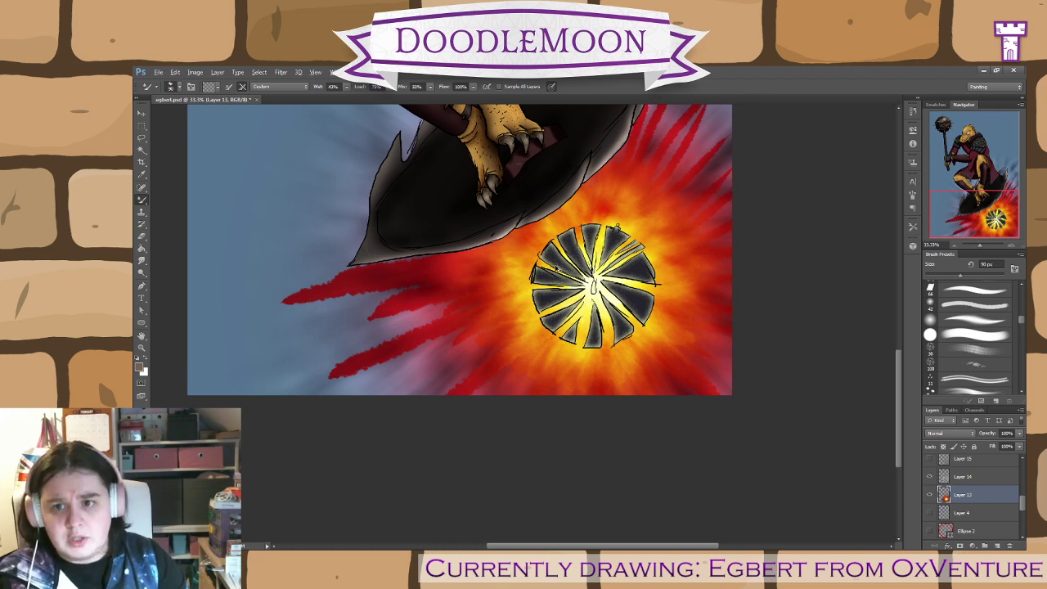
- Undo the long red streaks on both sides of the explosion
key("ctrl+alt+z")
key("ctrl+alt+z")
key("ctrl+alt+z")
key("ctrl+alt+z")
key("ctrl+alt+z")
key("ctrl+alt+z")
key("ctrl+alt+z")
key("ctrl+alt+z")
key("ctrl+alt+z")
key("ctrl+alt+z")
key("ctrl+alt+z")
key("ctrl+alt+z")
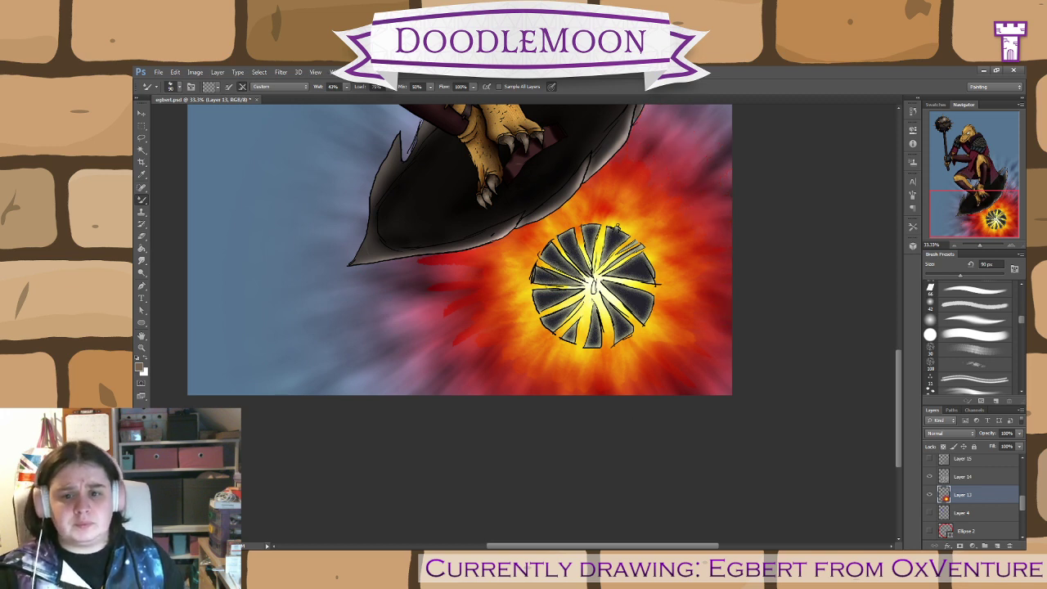
- Paint long red streaks from the explosion's left side beneath the dark shape's tip and down toward the canvas's lower edge
left_click_drag(455, 280, 368, 303)
left_click_drag(412, 262, 339, 274)
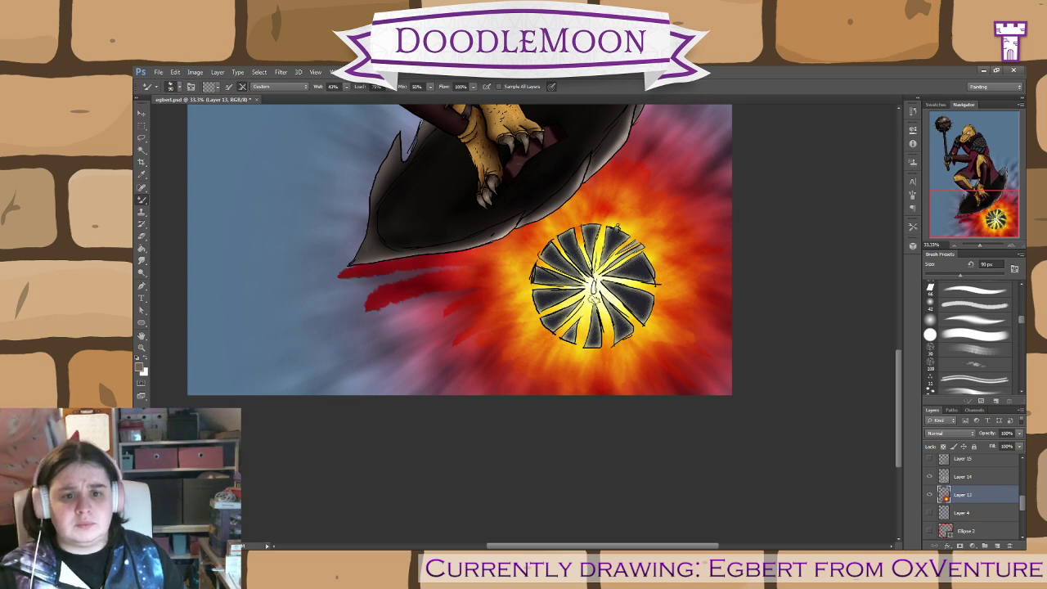
left_click_drag(456, 319, 389, 393)
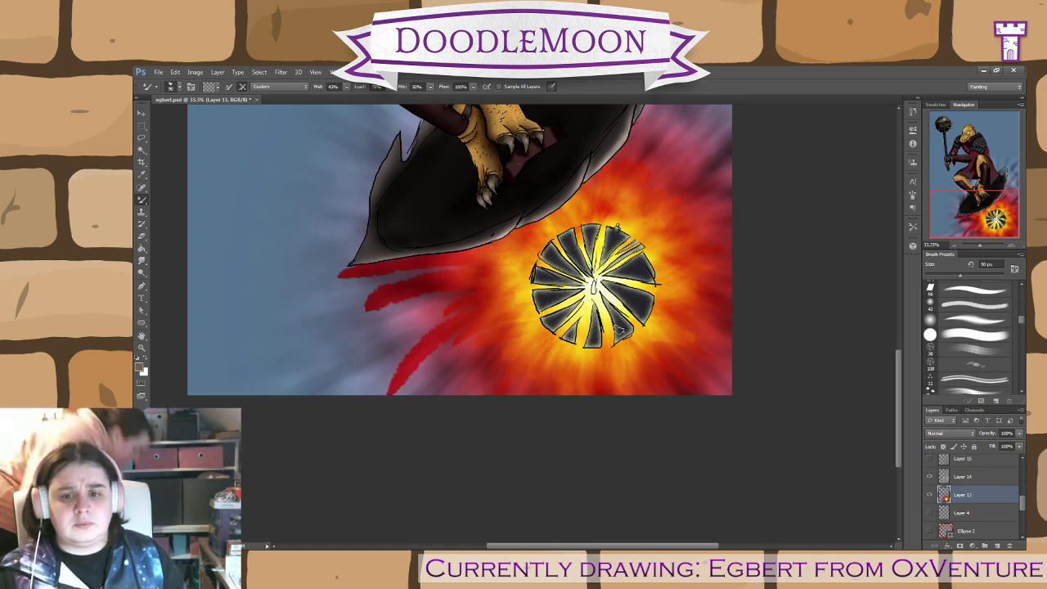
- Try two thick red streaks from the explosion's upper-right side toward the canvas edge, and undo them
left_click_drag(581, 253, 421, 384)
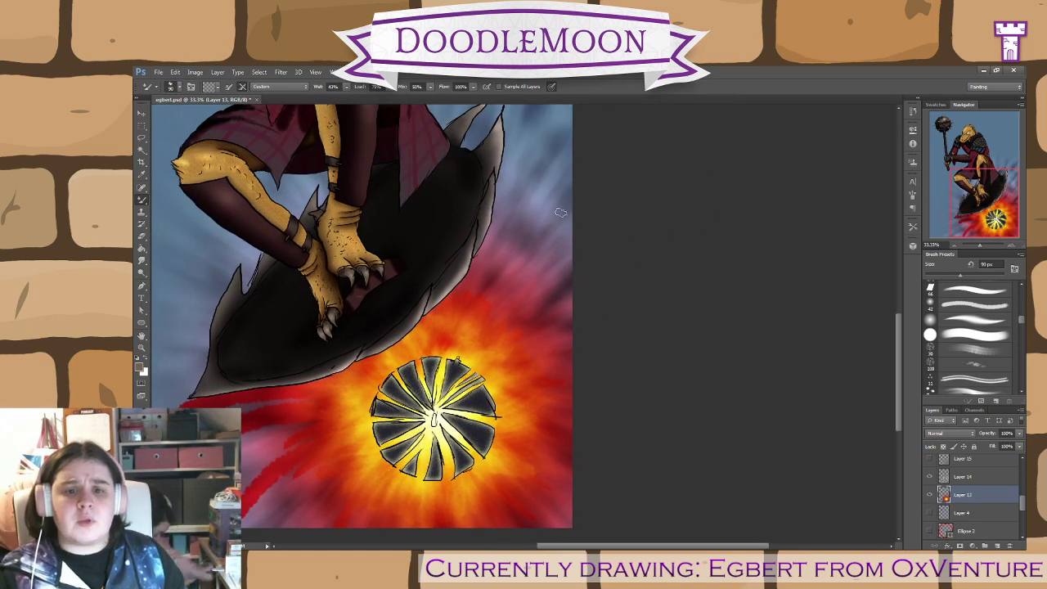
left_click_drag(557, 217, 474, 287)
left_click_drag(573, 278, 501, 309)
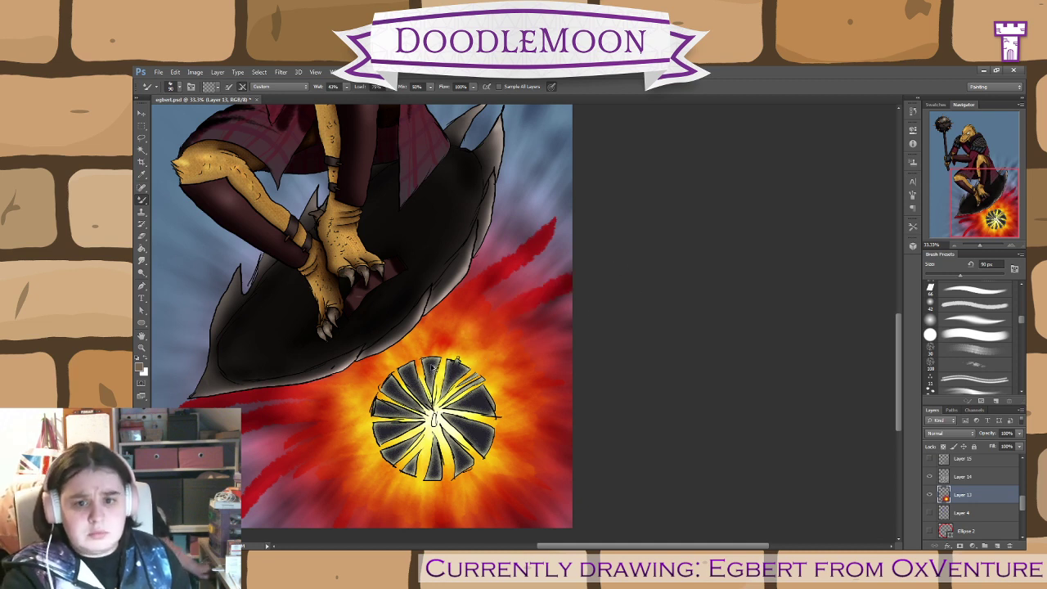
key("ctrl+alt+z")
key("ctrl+alt+z")
- Paint five tapered red streaks radiating from the explosion toward the canvas's right edge, starting beside the dark shape
left_click_drag(526, 221, 474, 272)
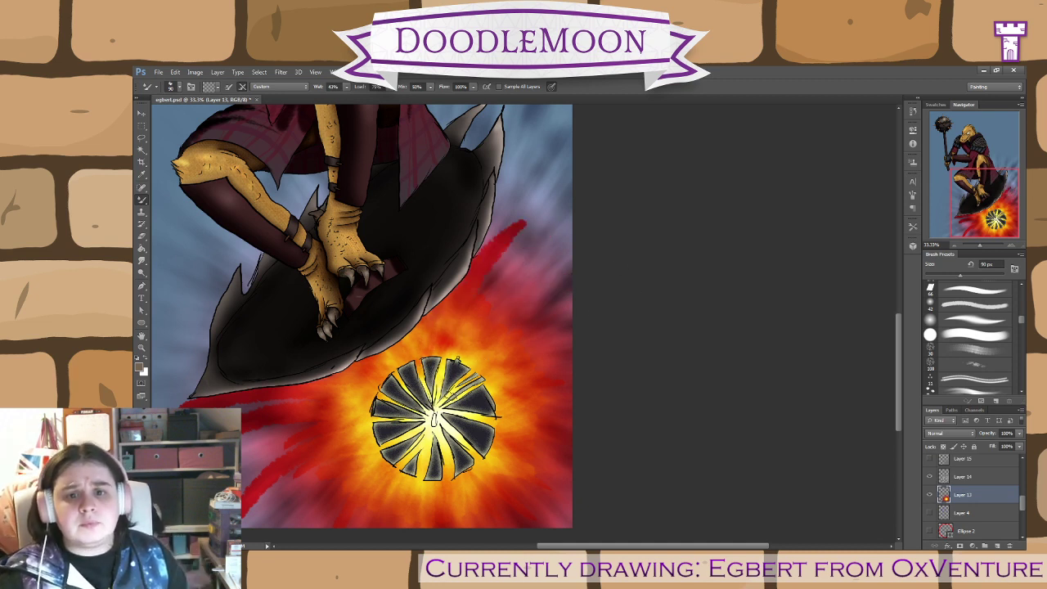
left_click_drag(571, 272, 523, 315)
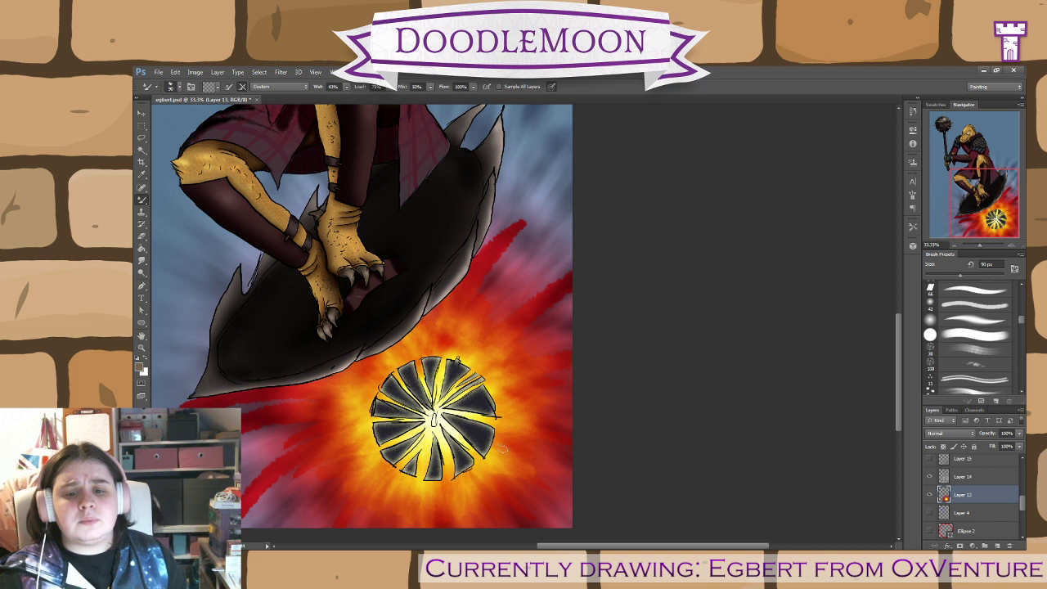
left_click_drag(548, 251, 495, 304)
mouse_move(571, 232)
left_mouse_down()
mouse_move(526, 283)
mouse_move(490, 284)
left_mouse_up()
left_click_drag(571, 331, 491, 379)
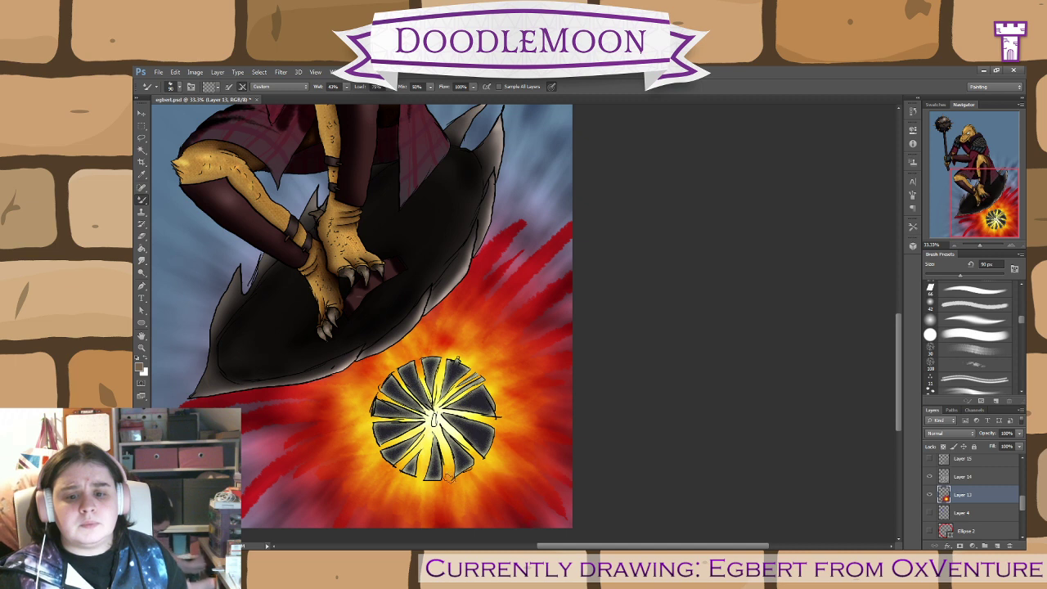
- Add more red streaks radiating from the wheel toward the canvas's lower-left area to fill gaps between the existing ones
left_click_drag(327, 471, 266, 523)
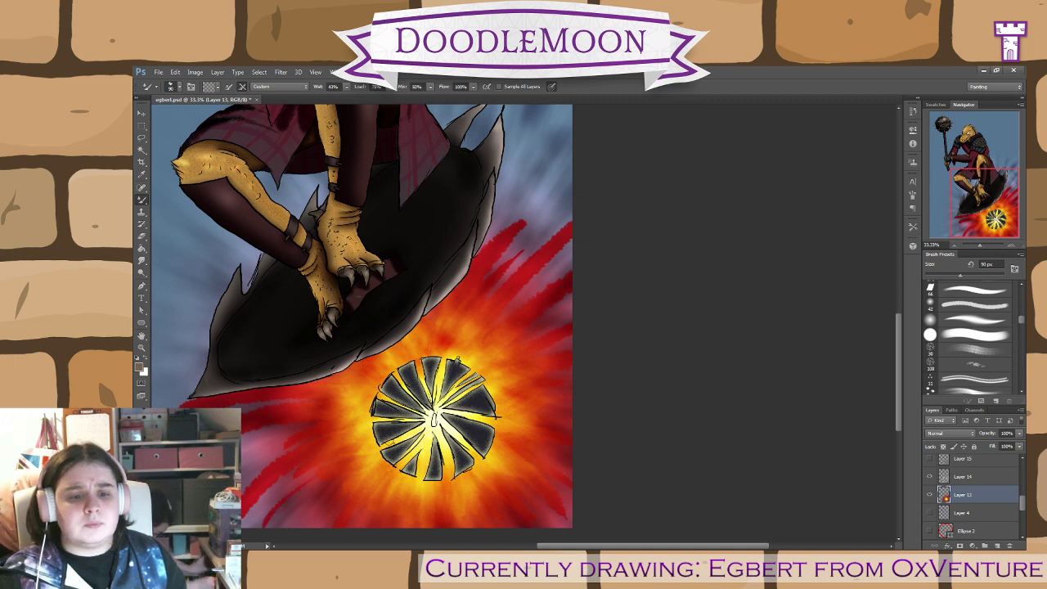
left_click_drag(361, 455, 275, 523)
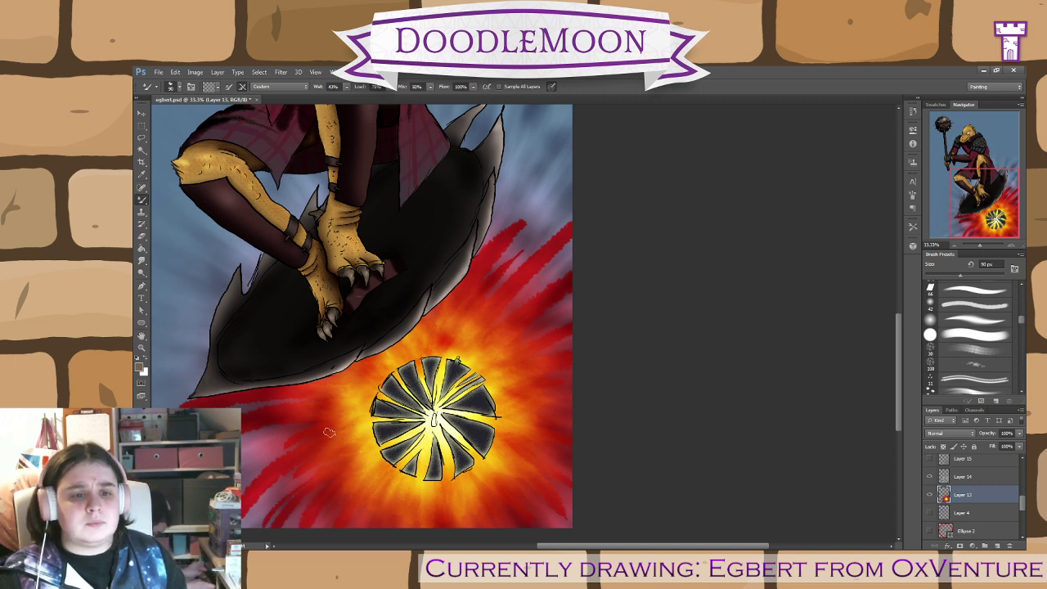
left_click_drag(288, 432, 243, 448)
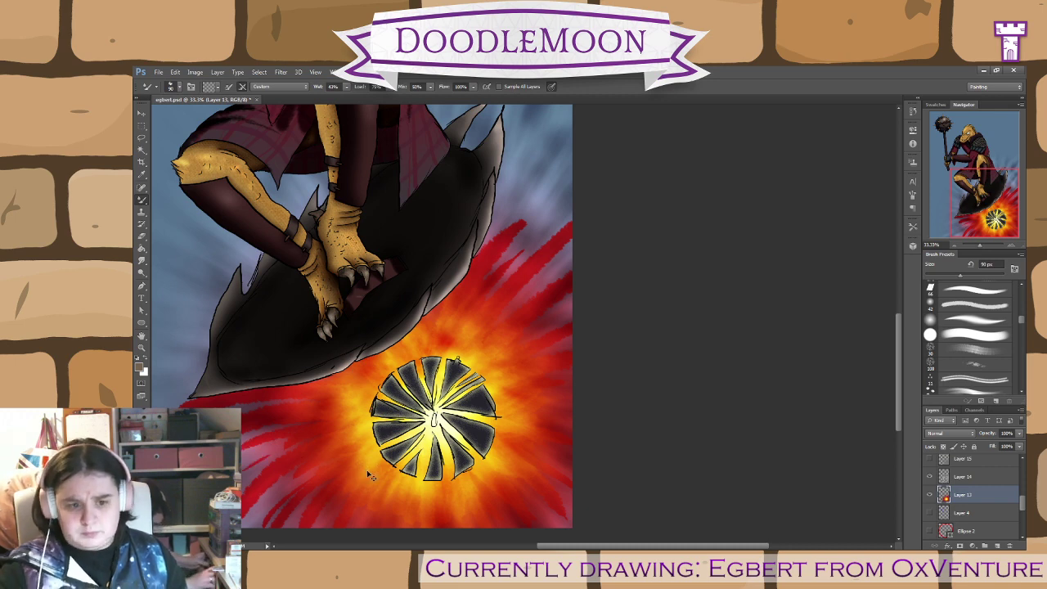
- Extend the explosion on Layer 13 with thin red streaks into the blue background at lower left and beside the dark shape's right edge
key("ctrl+minus")
key("ctrl+minus")
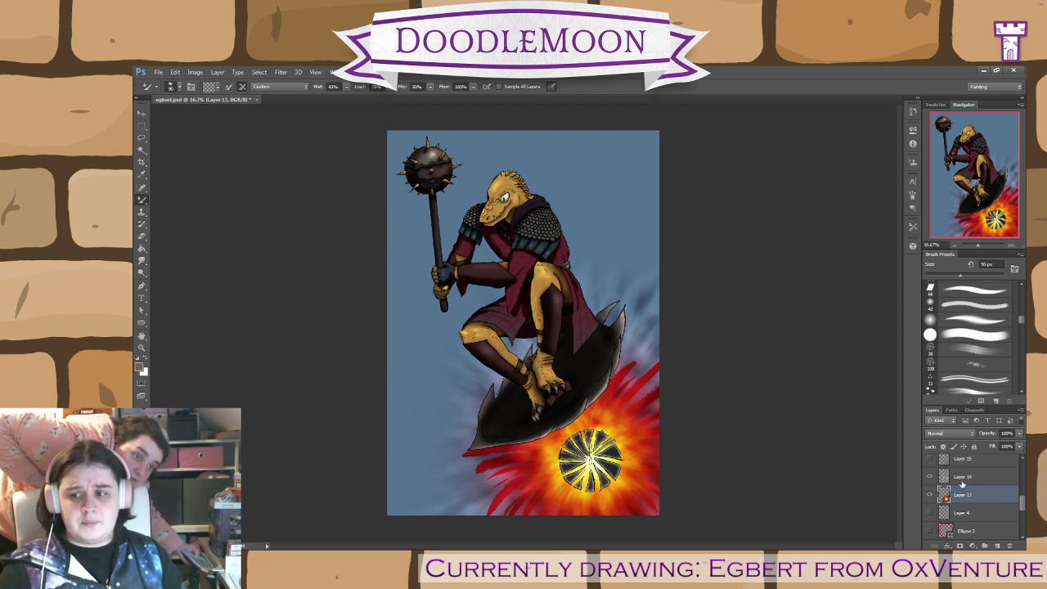
key("alt+bracketright")
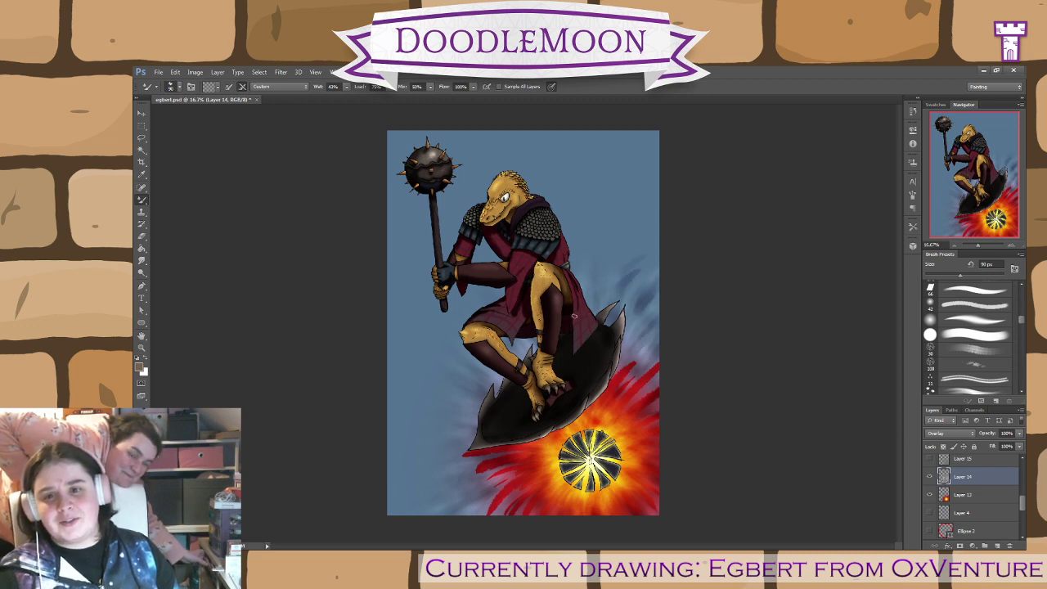
mouse_move(469, 404)
left_mouse_down()
mouse_move(424, 480)
mouse_move(435, 488)
left_mouse_up()
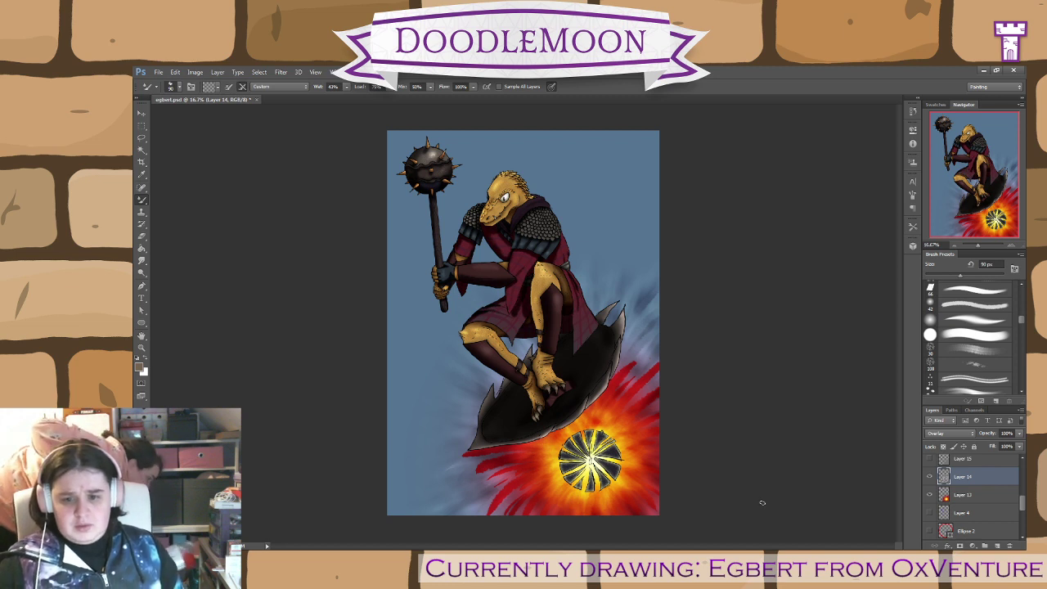
left_click(965, 495)
mouse_move(450, 496)
left_mouse_down()
mouse_move(505, 462)
mouse_move(460, 509)
left_mouse_up()
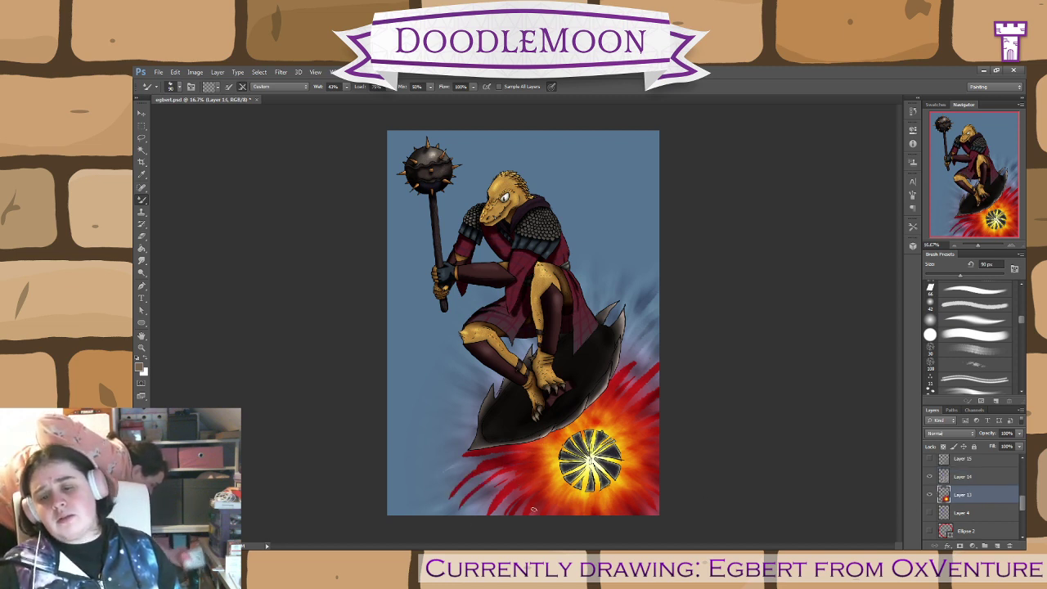
key("ctrl+z")
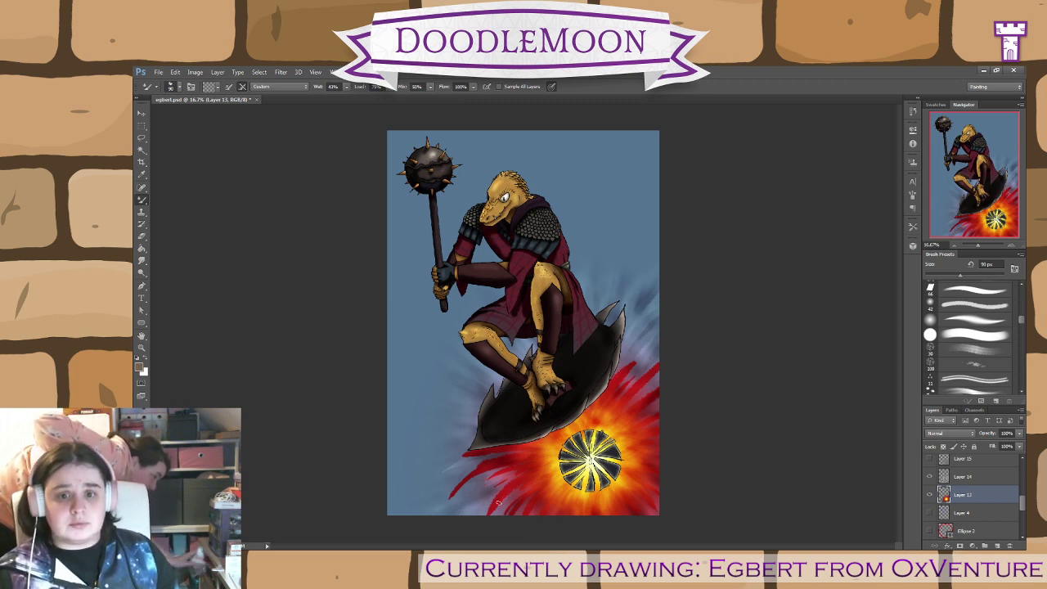
left_click_drag(468, 458, 431, 477)
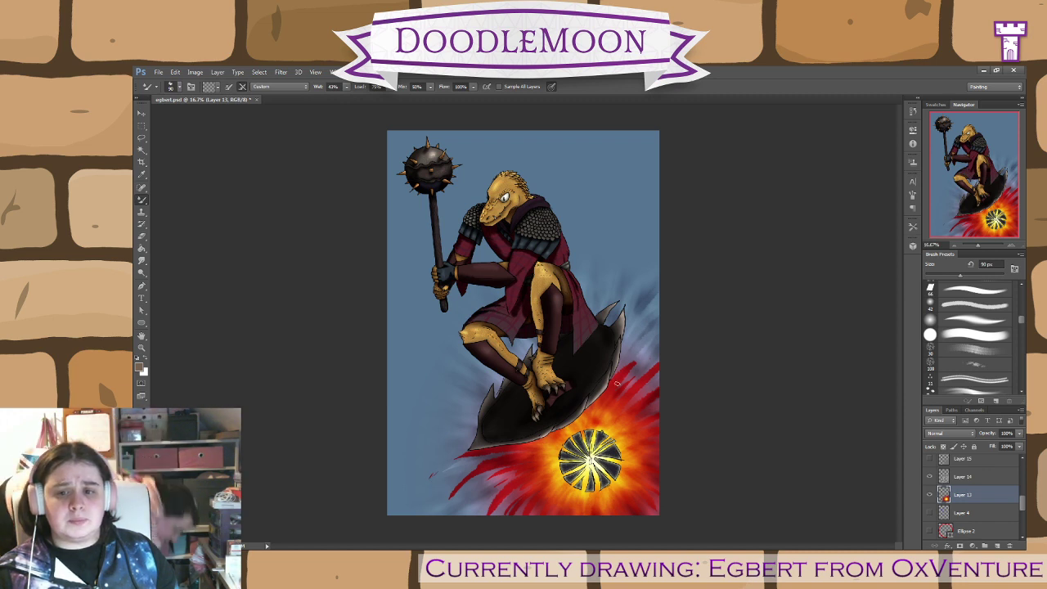
left_click_drag(648, 337, 623, 365)
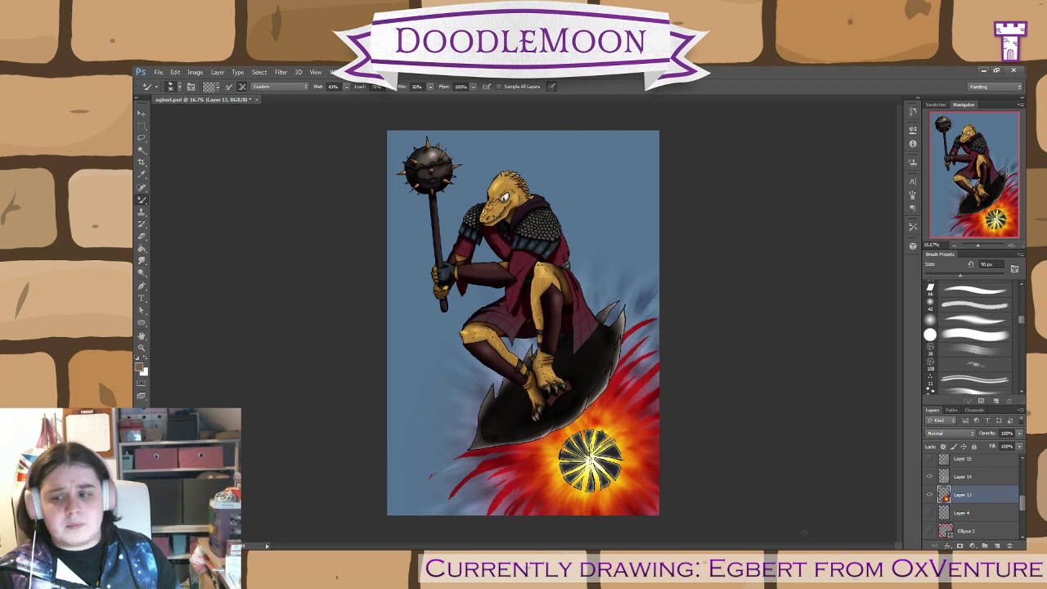
- Move the blue background layer, Layer 3, directly beneath Layer 13 and merge the two layers
scroll(1002, 491, "down", 5)
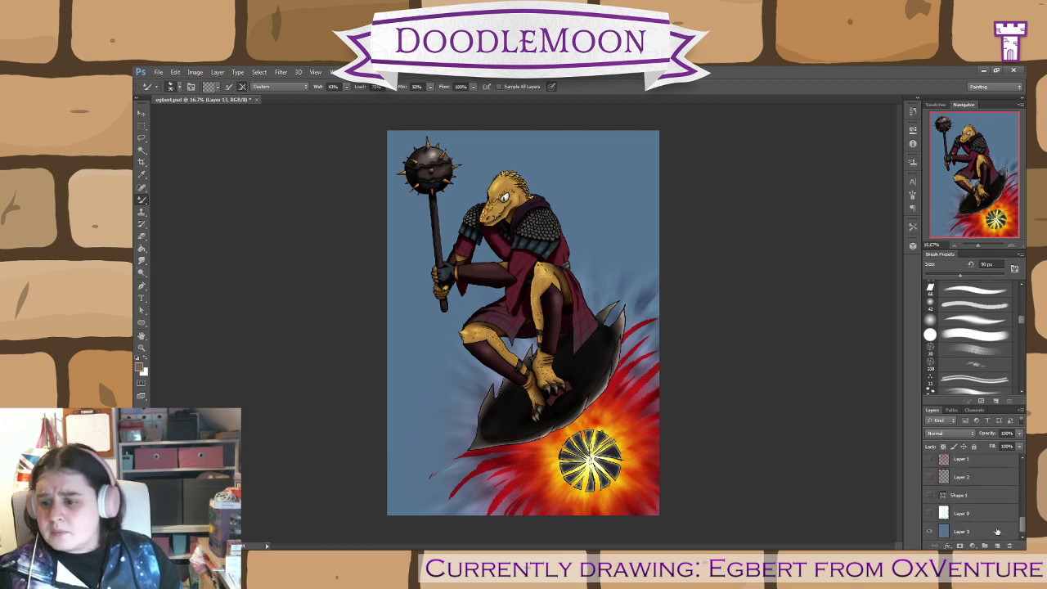
left_click_drag(1002, 463, 1003, 468)
left_click_drag(1023, 530, 991, 479)
scroll(1012, 514, "up", 3)
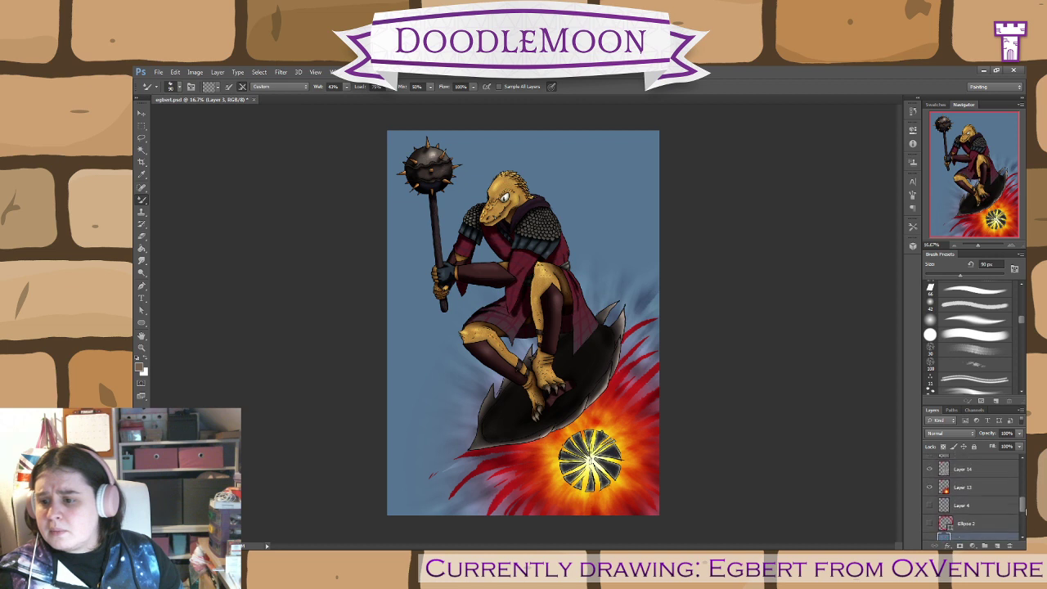
scroll(1012, 514, "down", 1)
left_click_drag(981, 524, 984, 481)
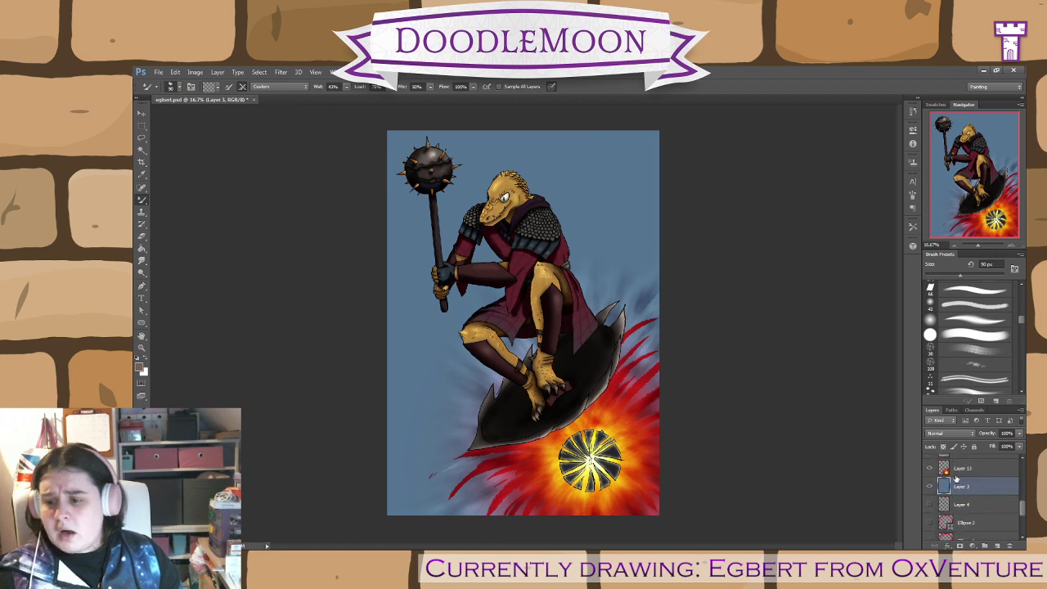
left_click(982, 470, "shift")
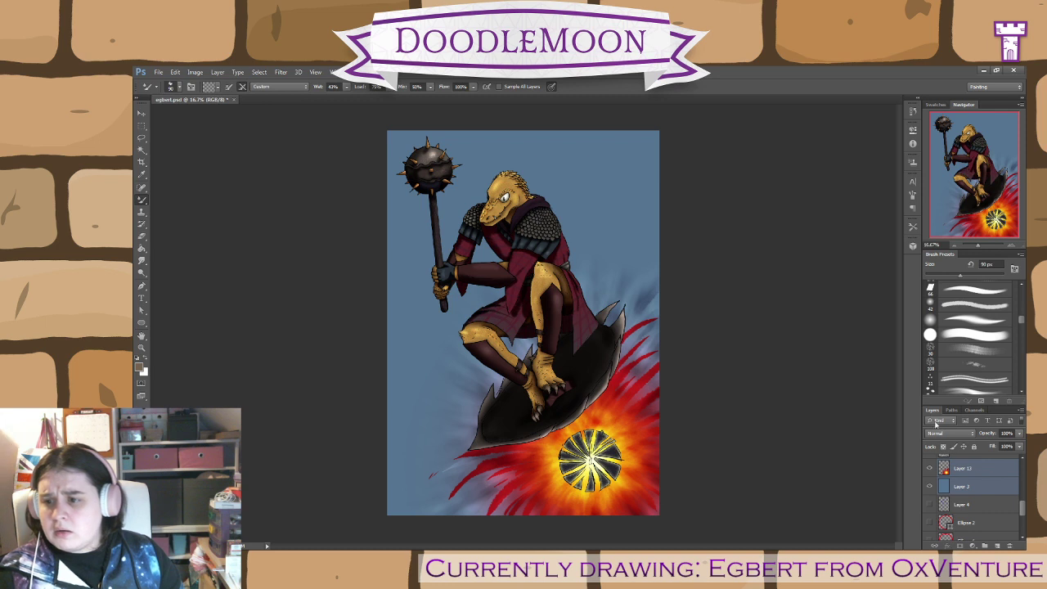
key("ctrl+e")
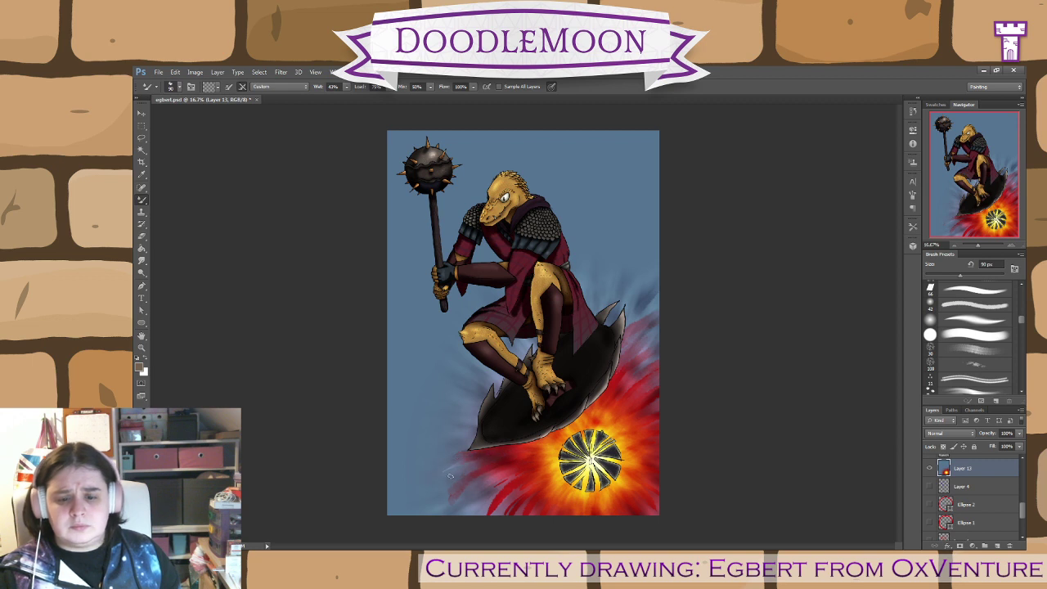
- Blend the red streaks on both sides of the explosion into the blue background with the Mixer Brush, and save the file
left_click_drag(508, 492, 492, 515)
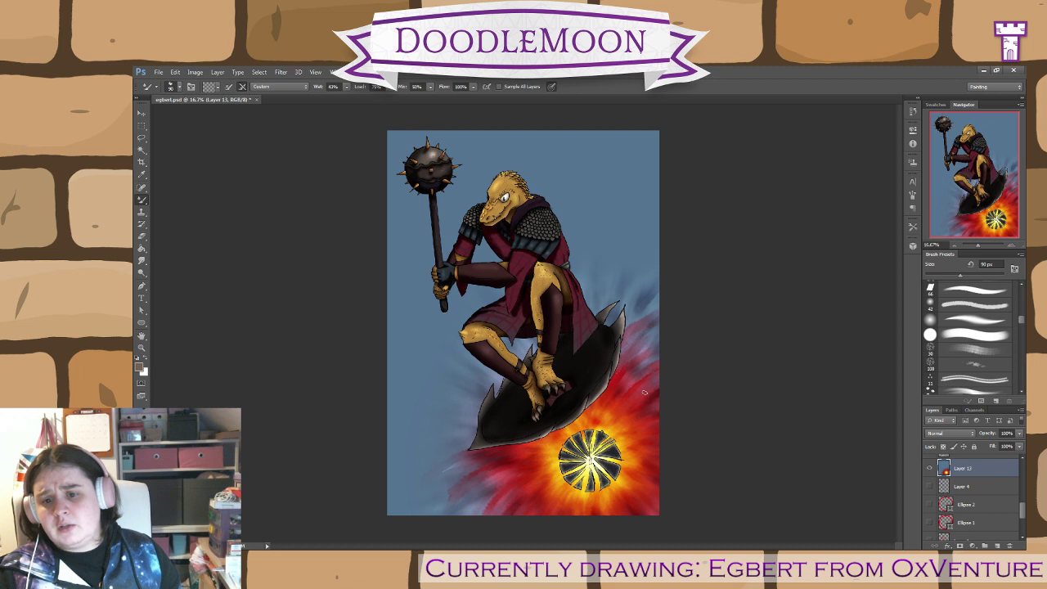
left_click_drag(630, 388, 653, 371)
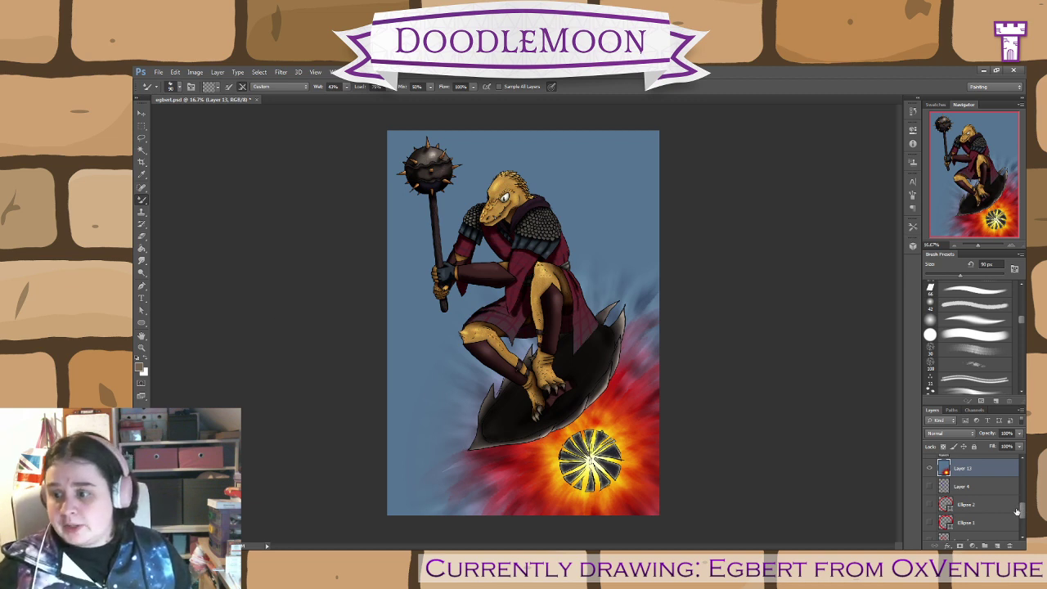
key("ctrl+s")
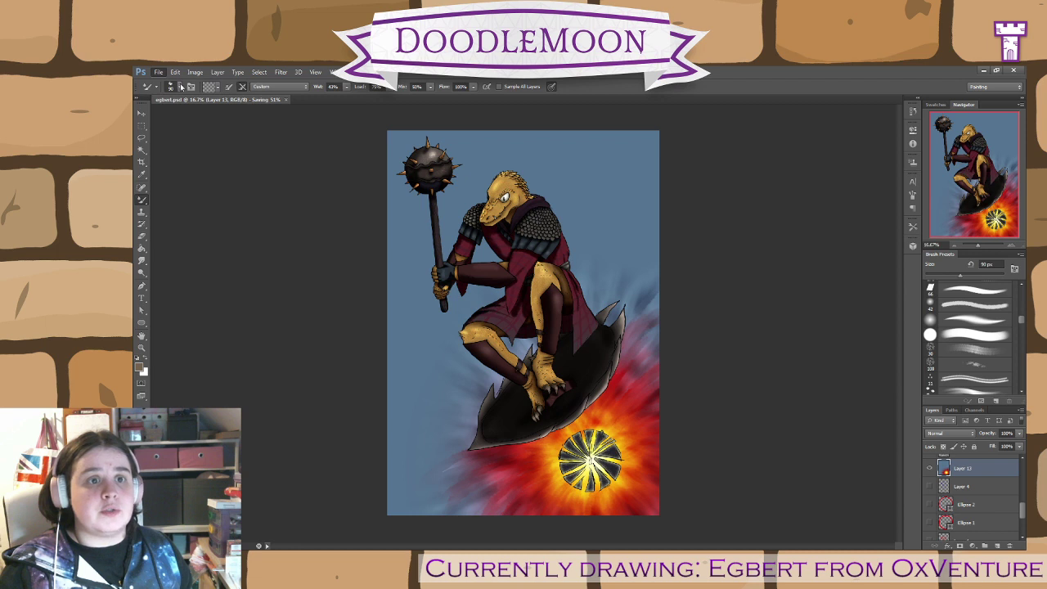
- Create a new A3 document, 297 x 420 mm at 300 pixels/inch with a white background, and add an empty layer
key("ctrl+n")
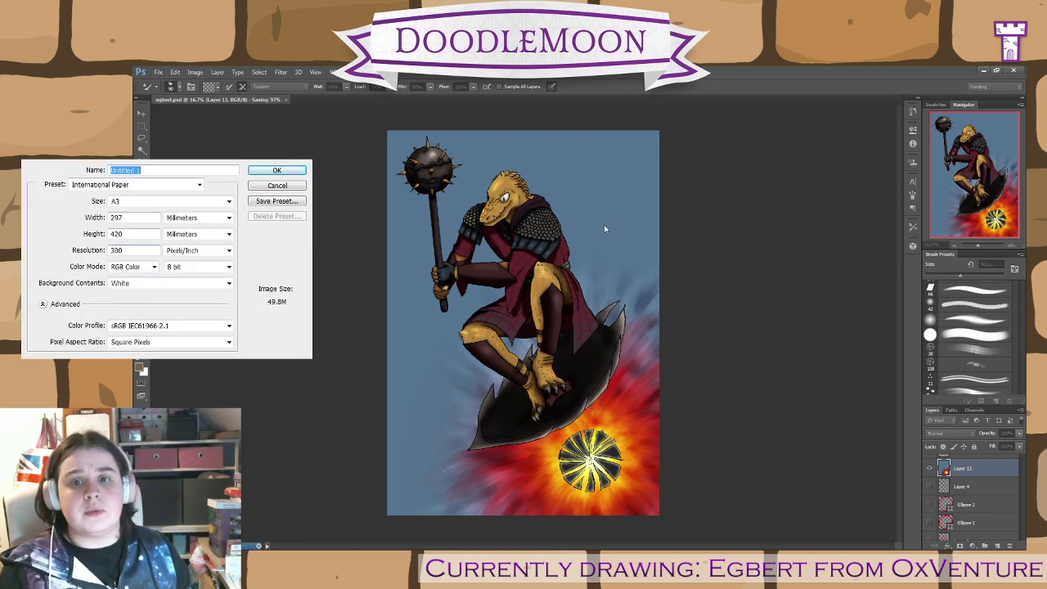
left_click(276, 169)
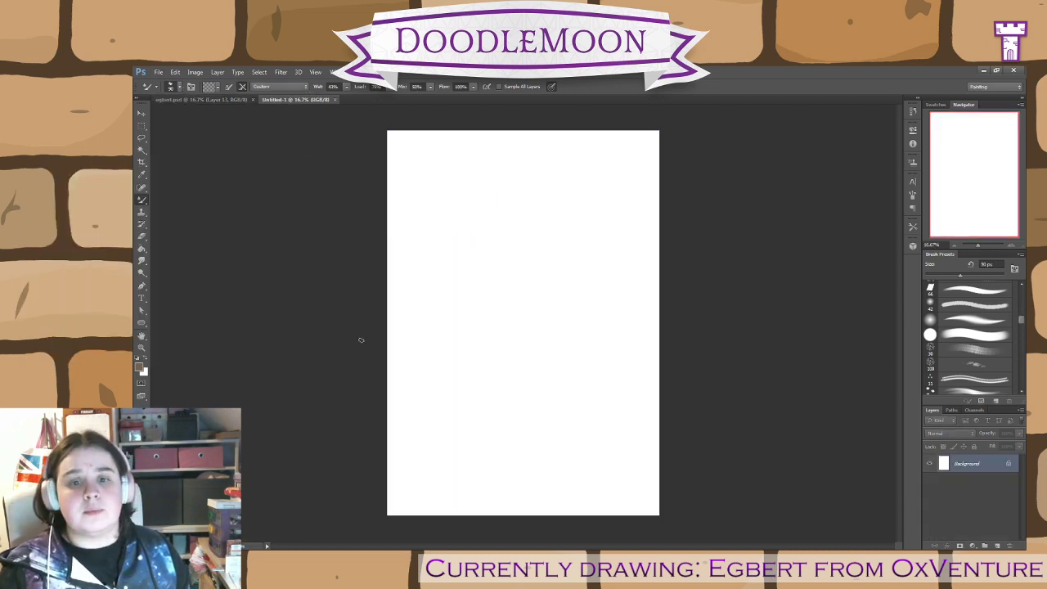
left_click(997, 546)
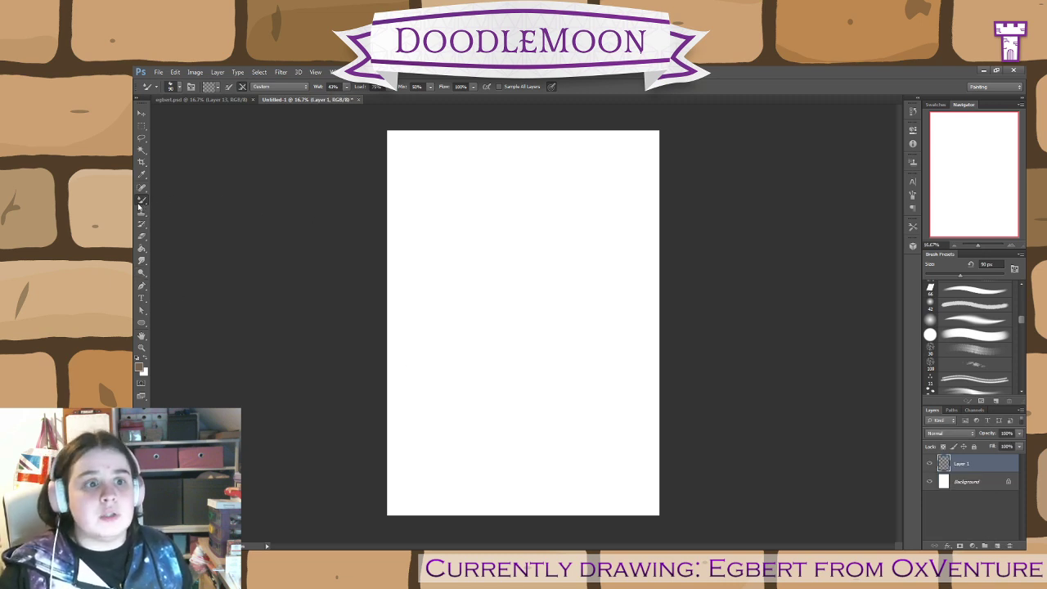
- Switch to the Brush tool with a rough-edged 35 px preset, test one stroke on the blank page and undo it
key("shift+b")
left_click_drag(1022, 321, 1023, 294)
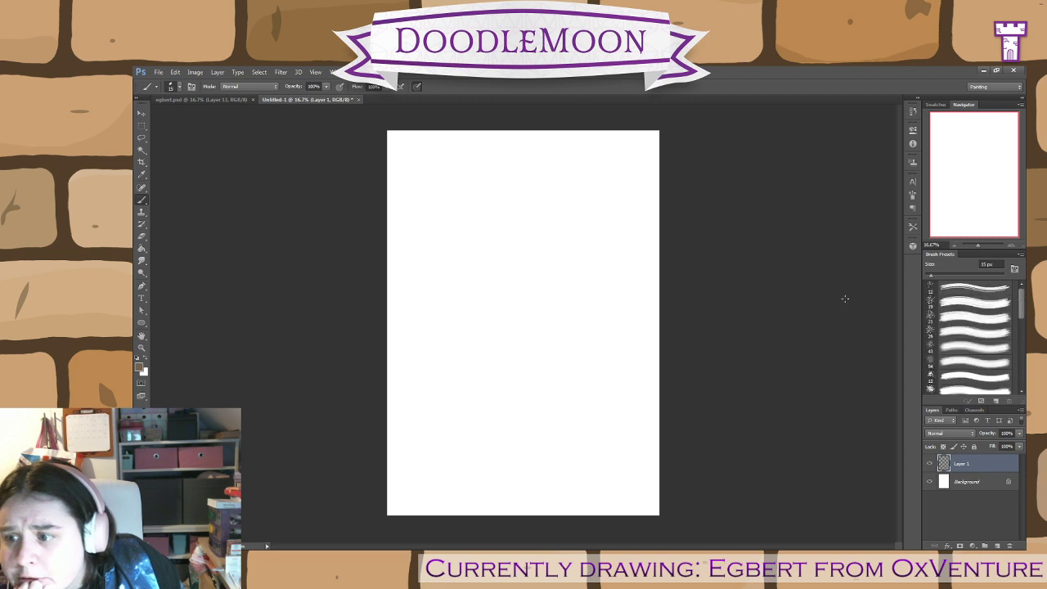
mouse_move(1022, 306)
left_mouse_down()
mouse_move(1022, 374)
mouse_move(1022, 304)
left_mouse_up()
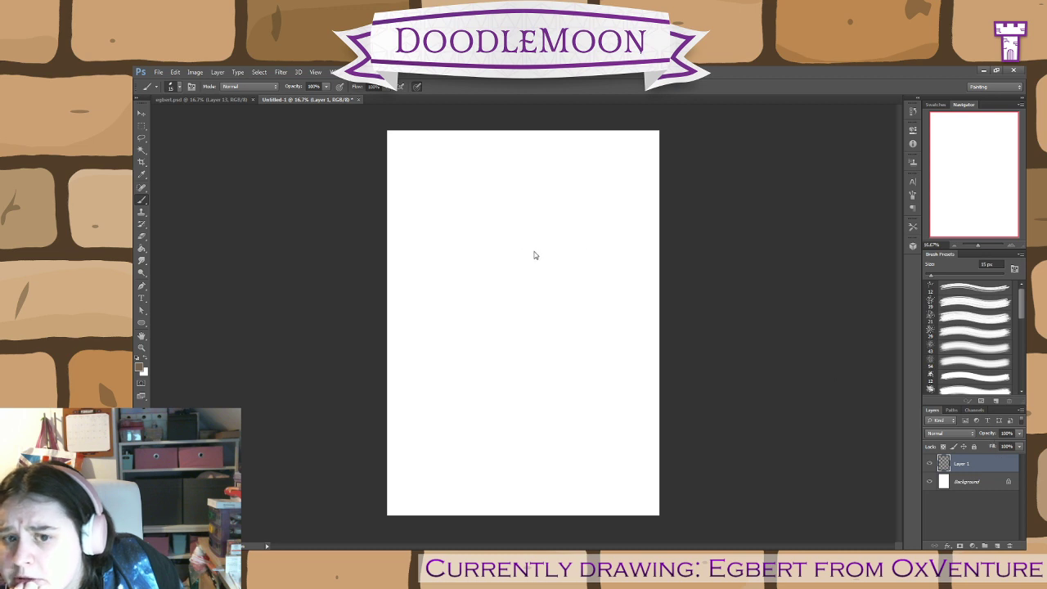
left_click_drag(1019, 297, 1021, 359)
left_click(974, 311)
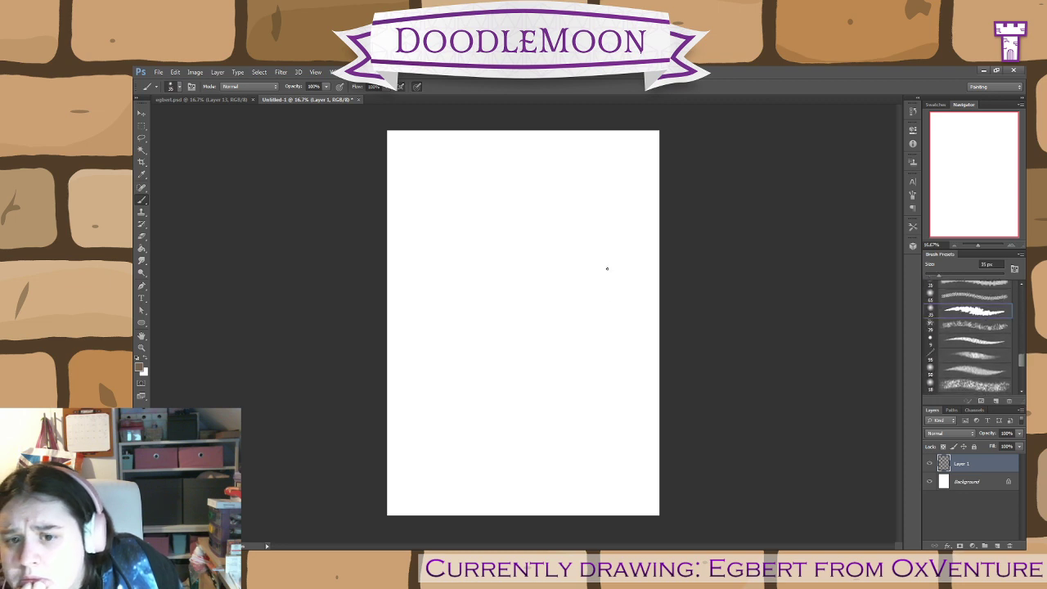
left_click_drag(607, 269, 539, 356)
key("ctrl+z")
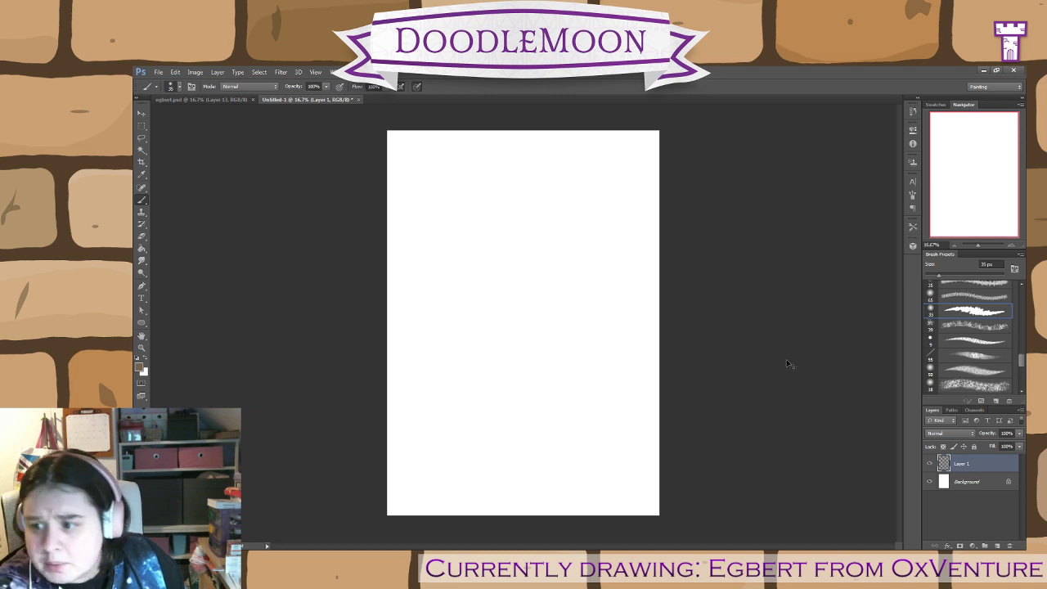
- Load several brush preset libraries in turn and look through their strokes for a suitable drawing brush
mouse_move(1021, 360)
left_mouse_down()
mouse_move(1021, 380)
mouse_move(1022, 294)
left_mouse_up()
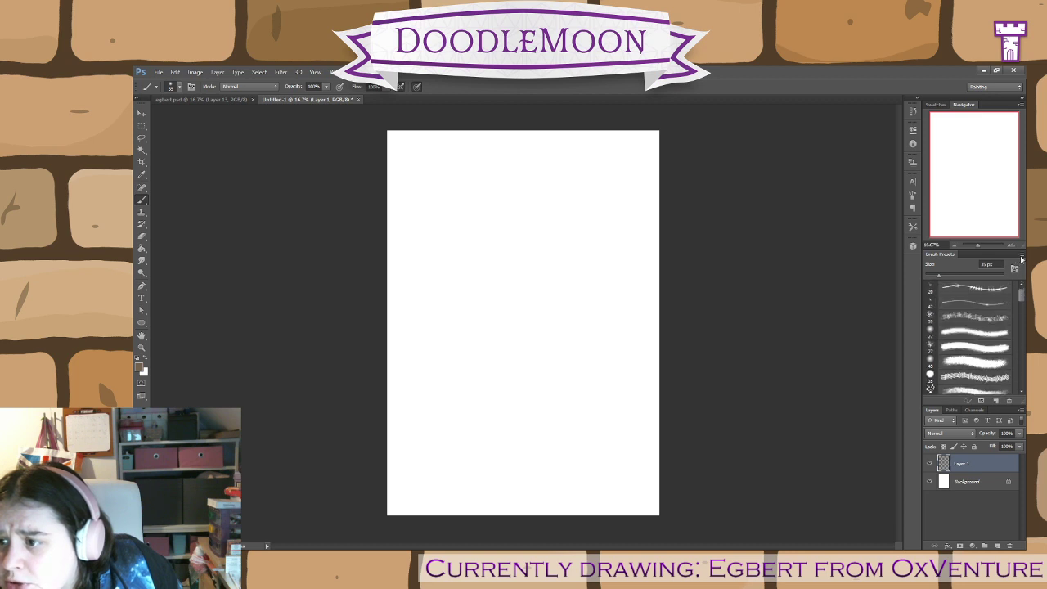
left_click(536, 254)
mouse_move(1025, 310)
left_mouse_down()
mouse_move(1025, 381)
mouse_move(1025, 246)
left_mouse_up()
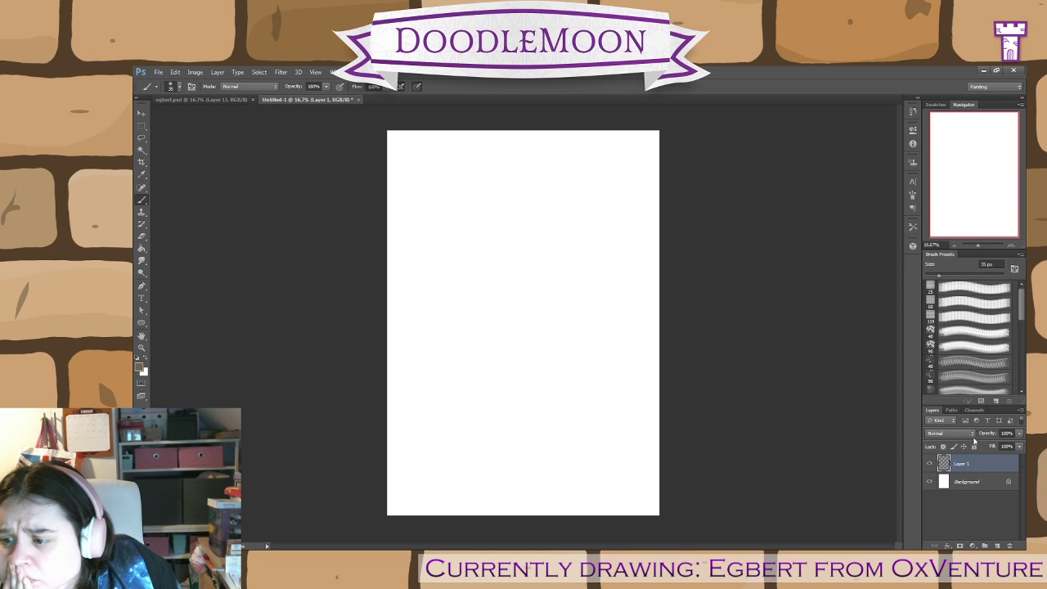
scroll(1023, 306, "down", 2)
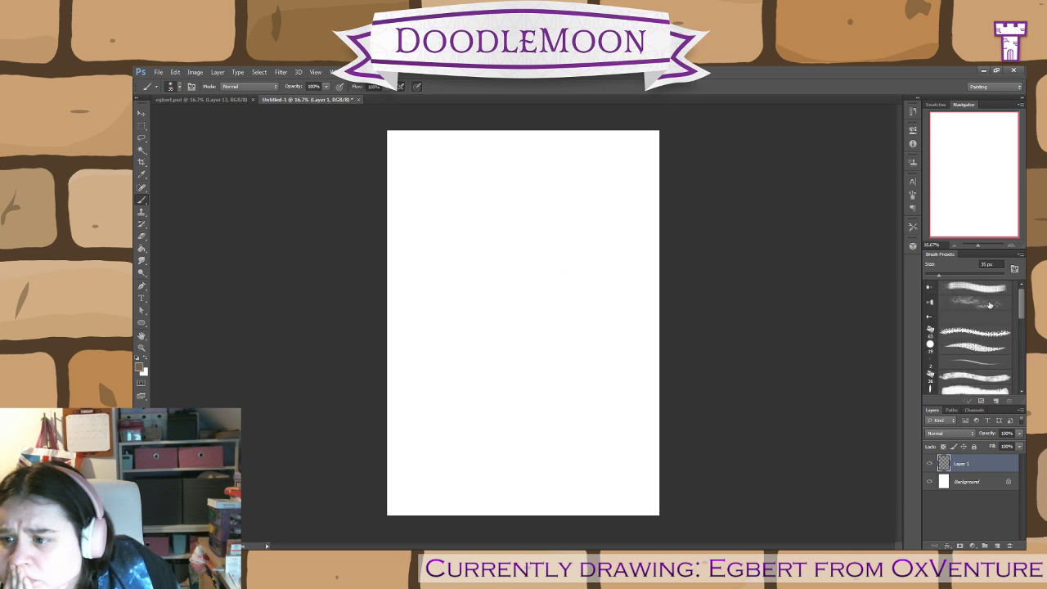
mouse_move(1019, 312)
left_mouse_down()
mouse_move(1025, 378)
mouse_move(1025, 265)
left_mouse_up()
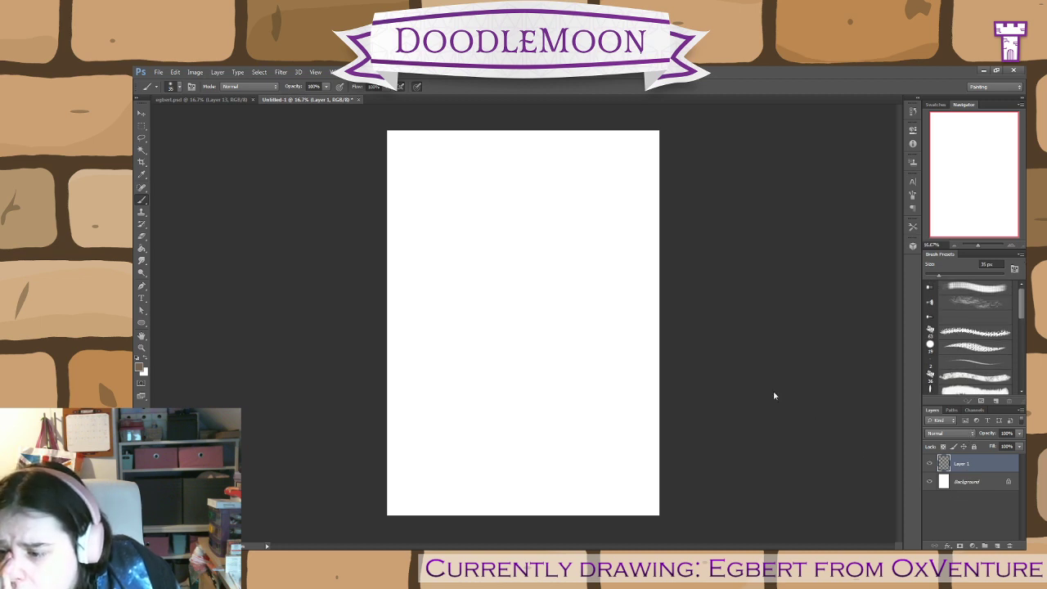
left_click(532, 259)
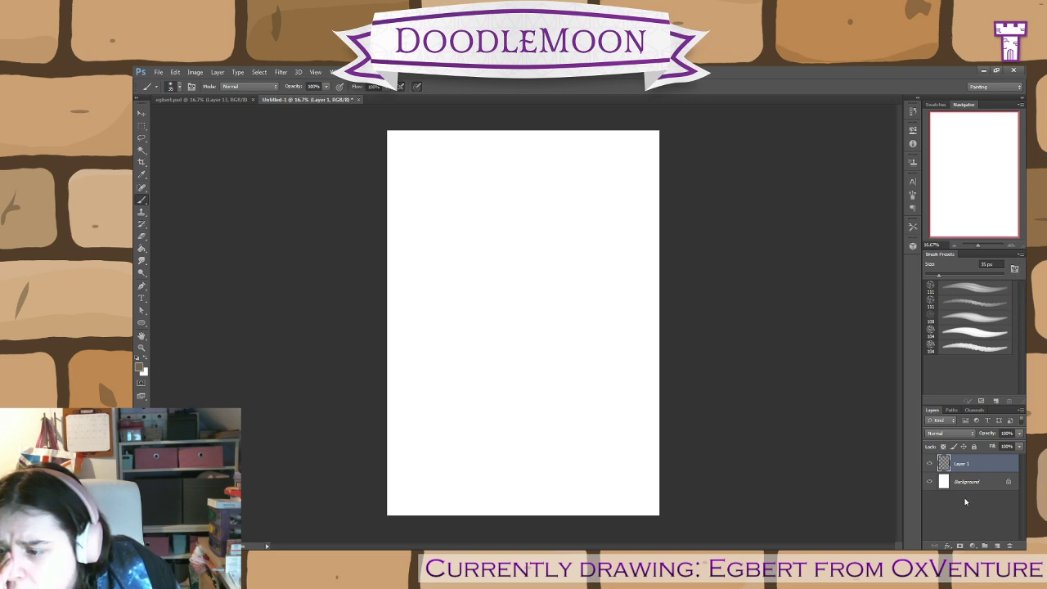
left_click(577, 261)
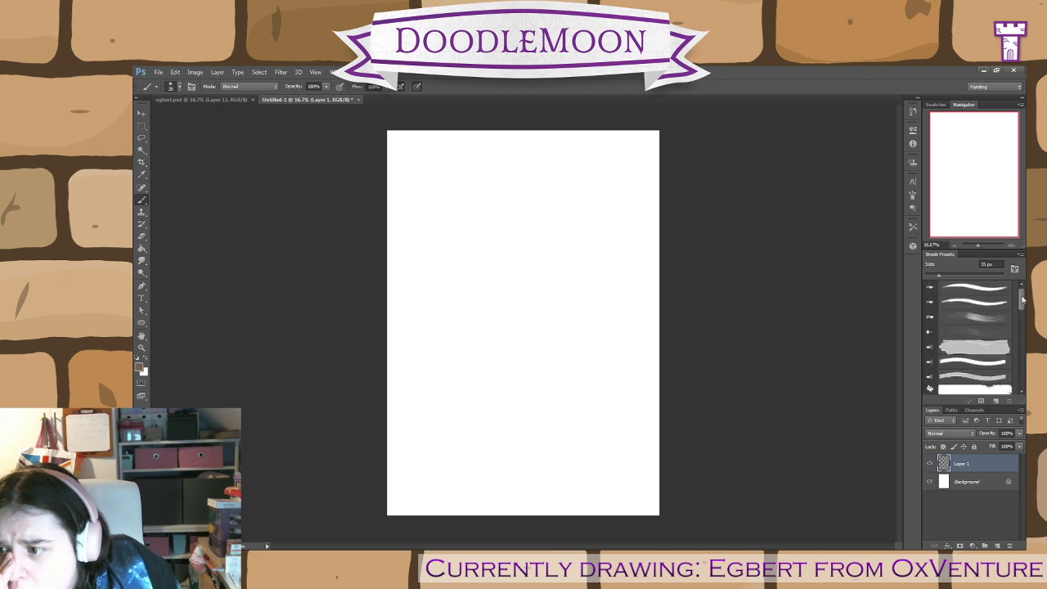
left_click_drag(1022, 300, 1022, 317)
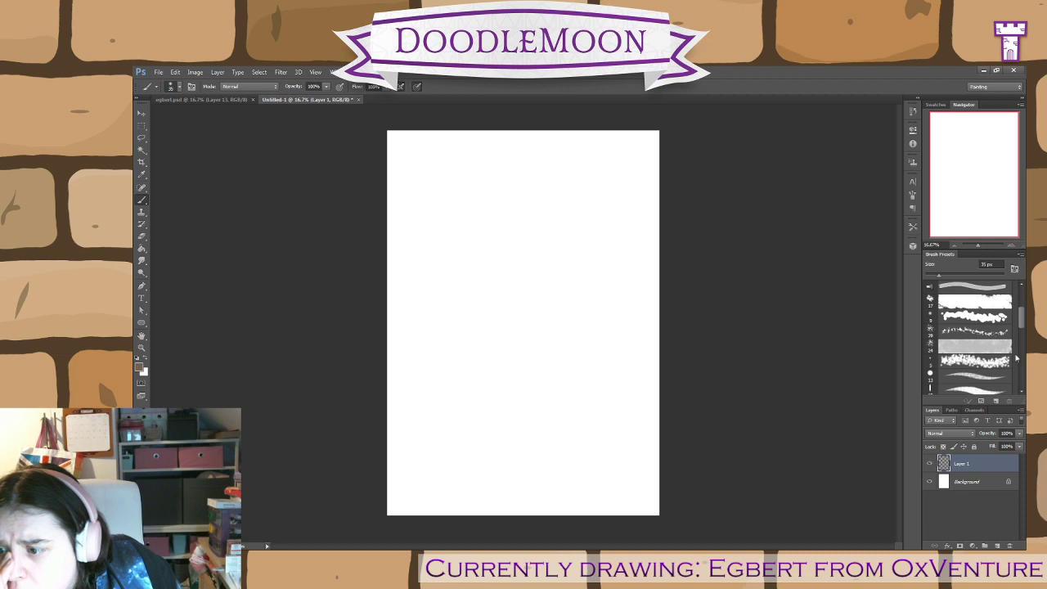
left_click(543, 259)
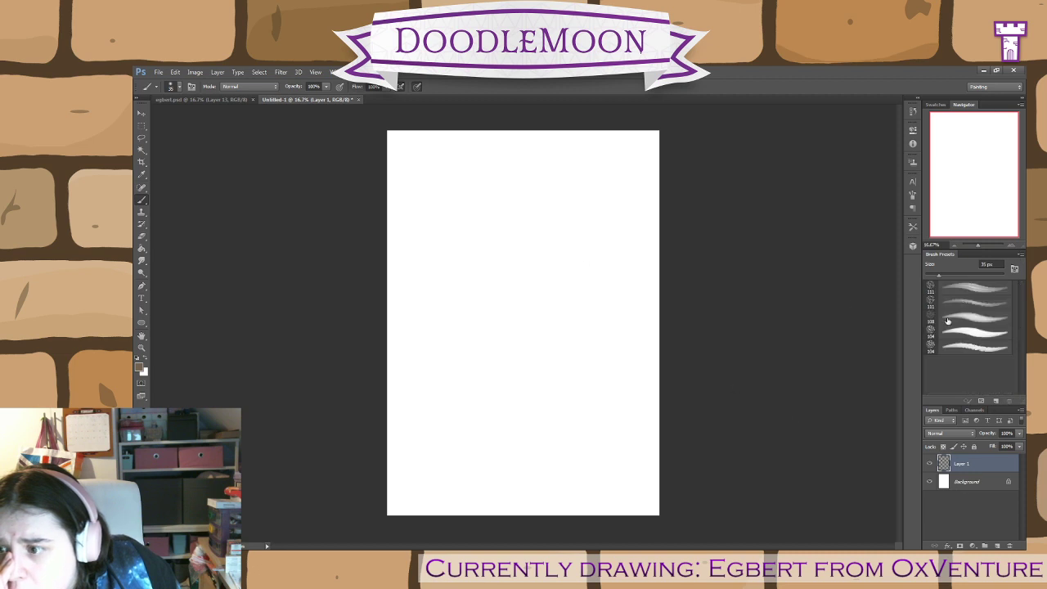
- Test the soft 111 px and 100 px presets with single strokes on the blank page, undoing each stroke
left_click(987, 303)
mouse_move(583, 272)
left_mouse_down()
mouse_move(552, 334)
mouse_move(513, 369)
left_mouse_up()
key("ctrl+z")
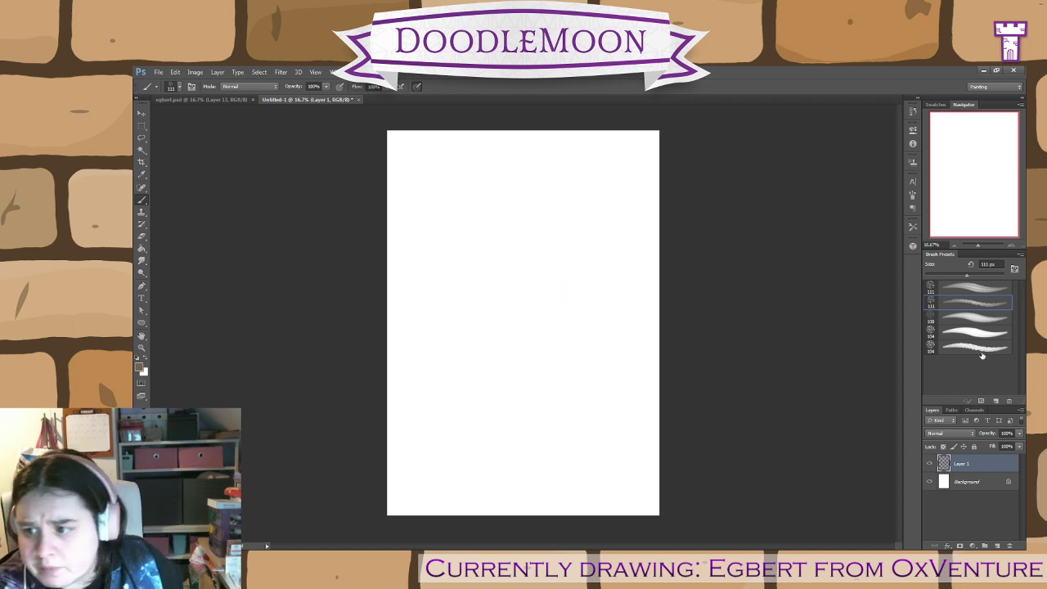
left_click_drag(613, 270, 530, 378)
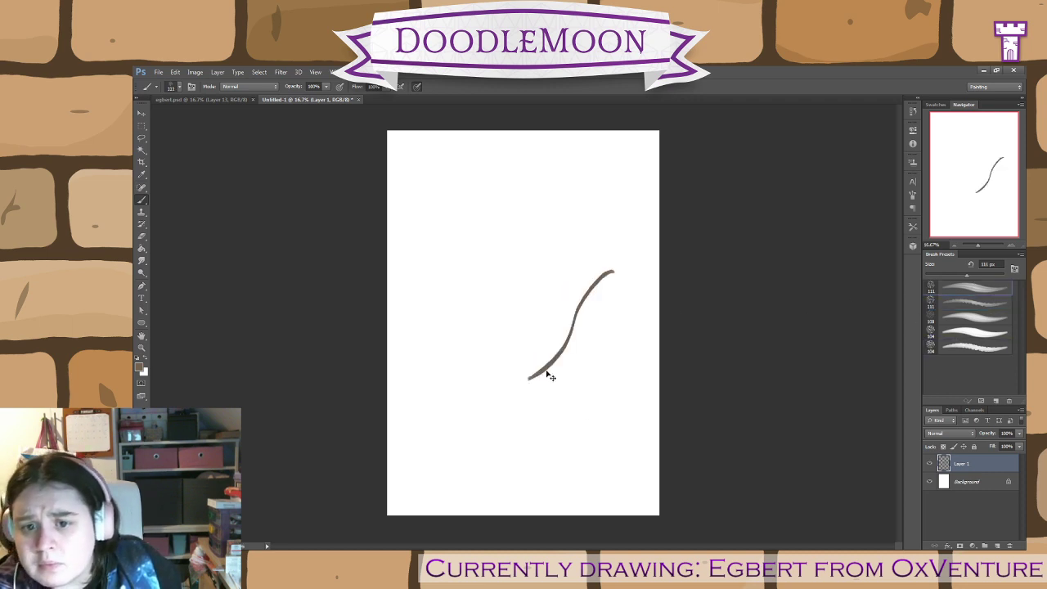
key("ctrl+z")
left_click(977, 317)
mouse_move(629, 271)
left_mouse_down()
mouse_move(625, 302)
mouse_move(558, 387)
left_mouse_up()
key("ctrl+z")
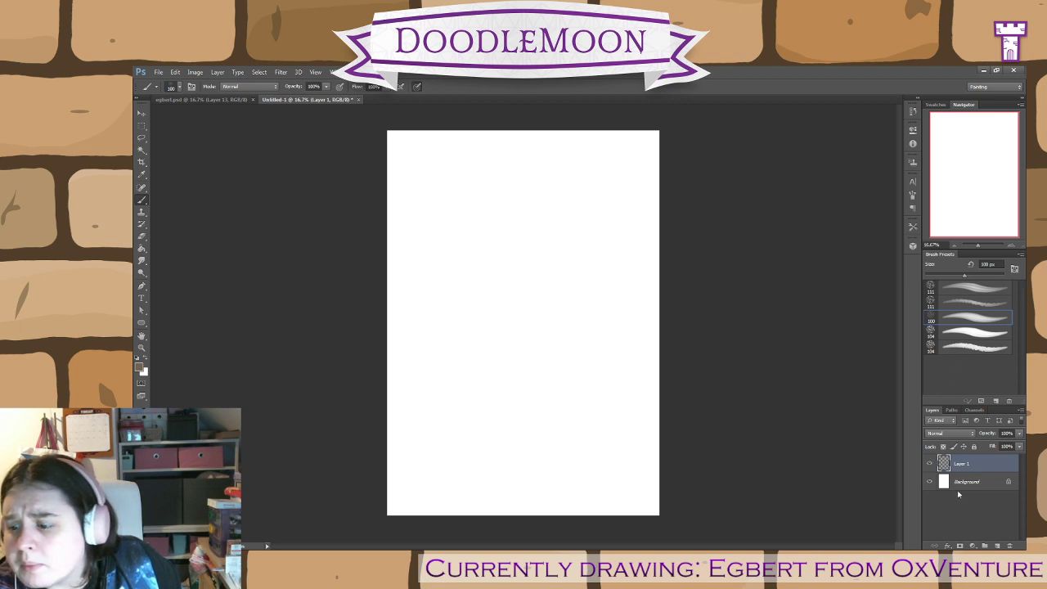
- Return to the larger preset set, try its rough-edged brush on the page, enlarge it to 45 px, and undo both test strokes
scroll(1023, 314, "down", 5)
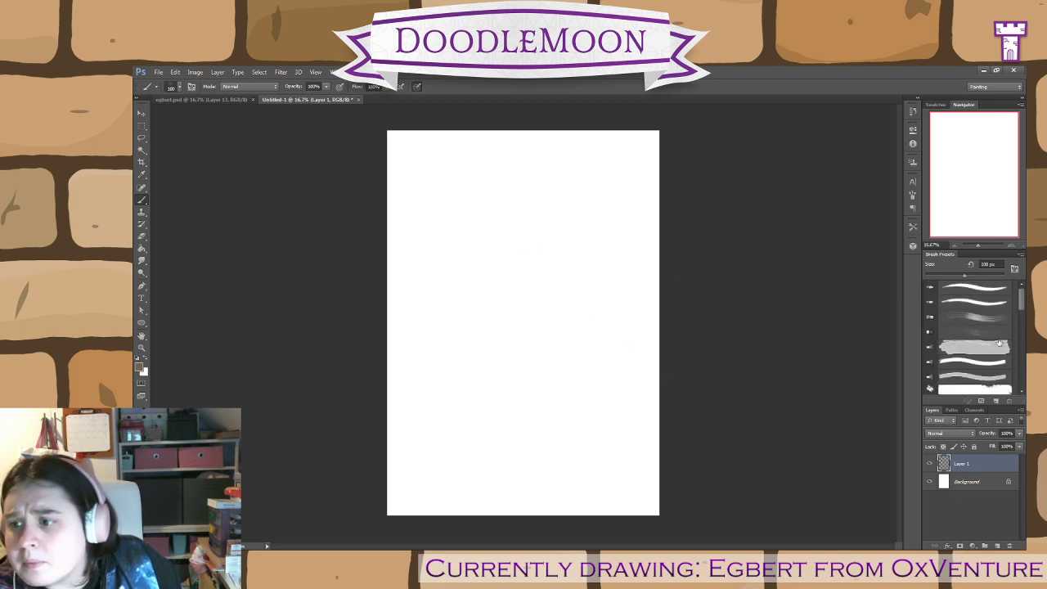
left_click(973, 340)
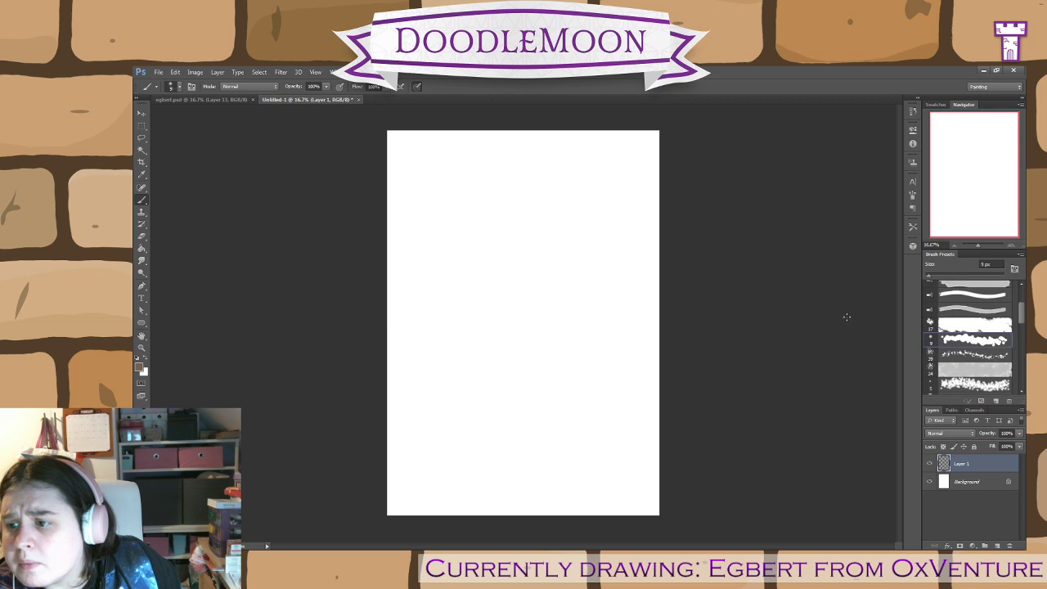
left_click_drag(592, 259, 529, 377)
key("ctrl+z")
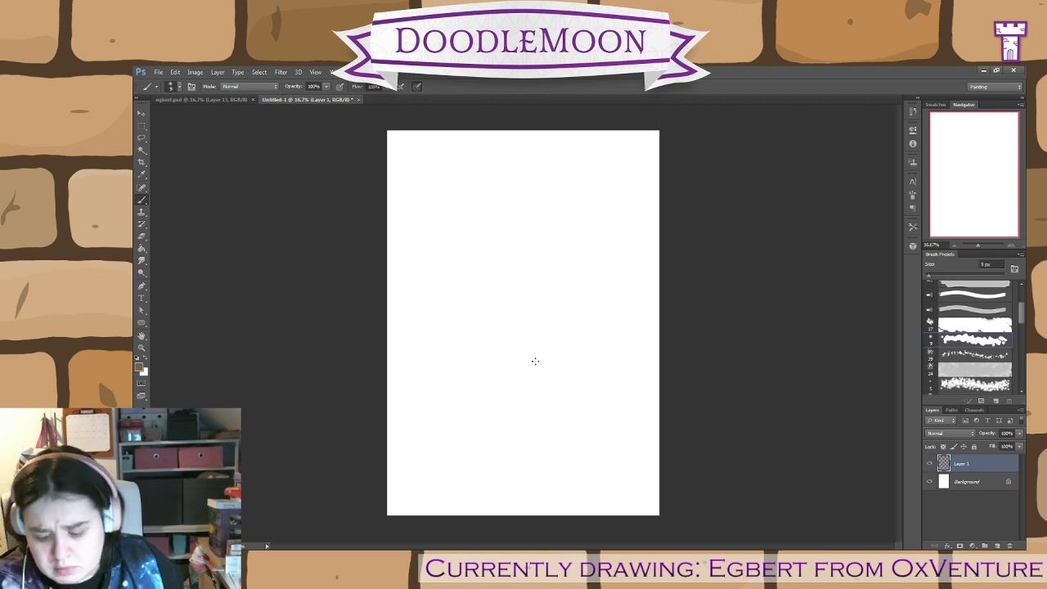
key("bracketright")
left_click_drag(576, 302, 500, 396)
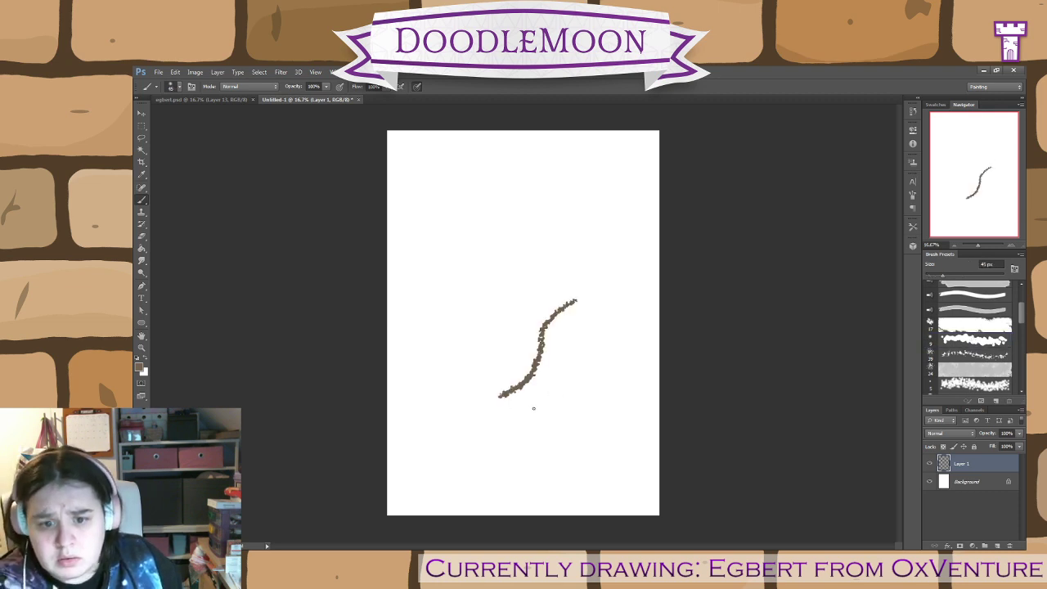
key("ctrl+z")
- Choose the first smooth tapered preset at 45 px, reset the colours to black and white, and undo a trial ellipse
left_click_drag(1022, 315, 1022, 300)
left_click(978, 292)
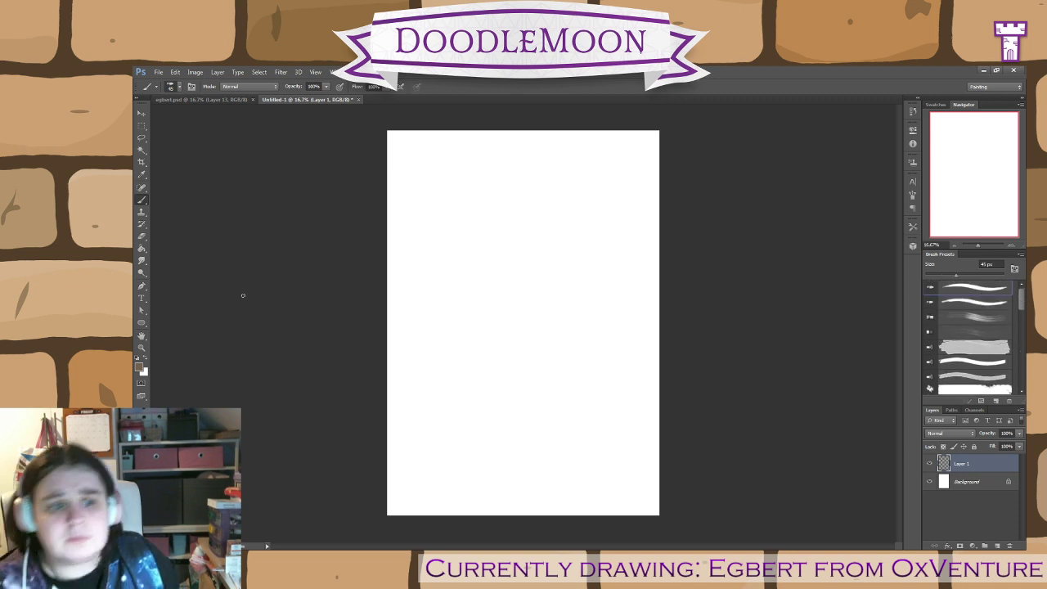
left_click(137, 358)
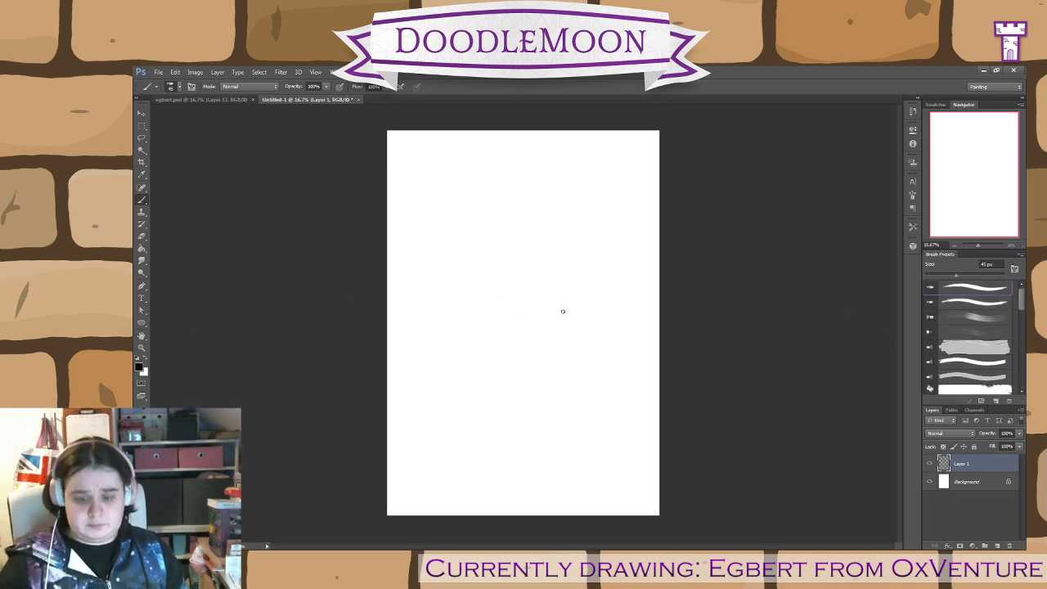
key("ctrl+plus")
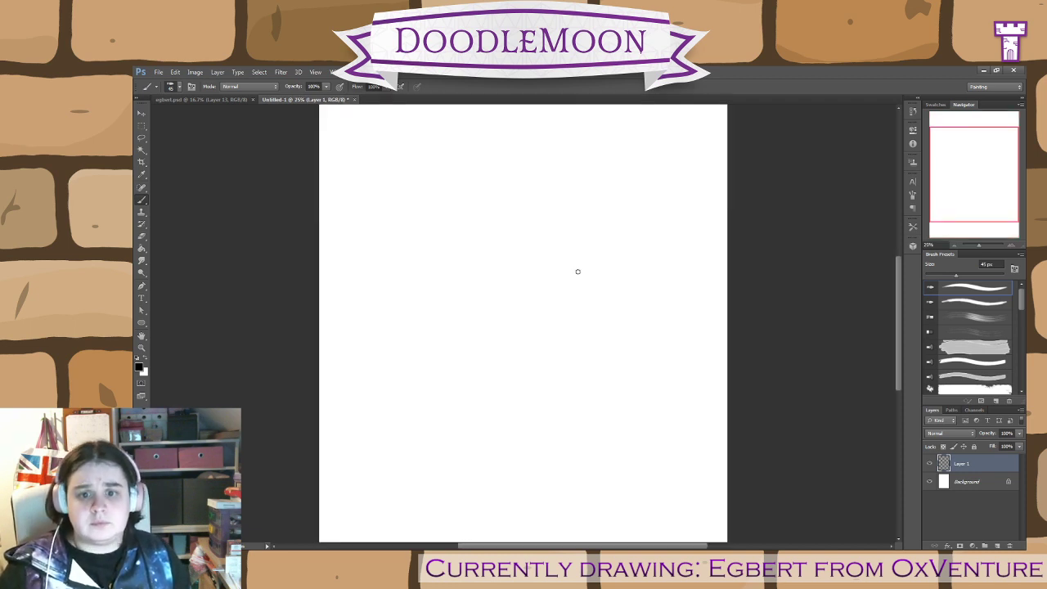
mouse_move(608, 255)
left_mouse_down()
mouse_move(644, 276)
mouse_move(537, 302)
mouse_move(493, 301)
mouse_move(453, 282)
mouse_move(532, 253)
left_mouse_up()
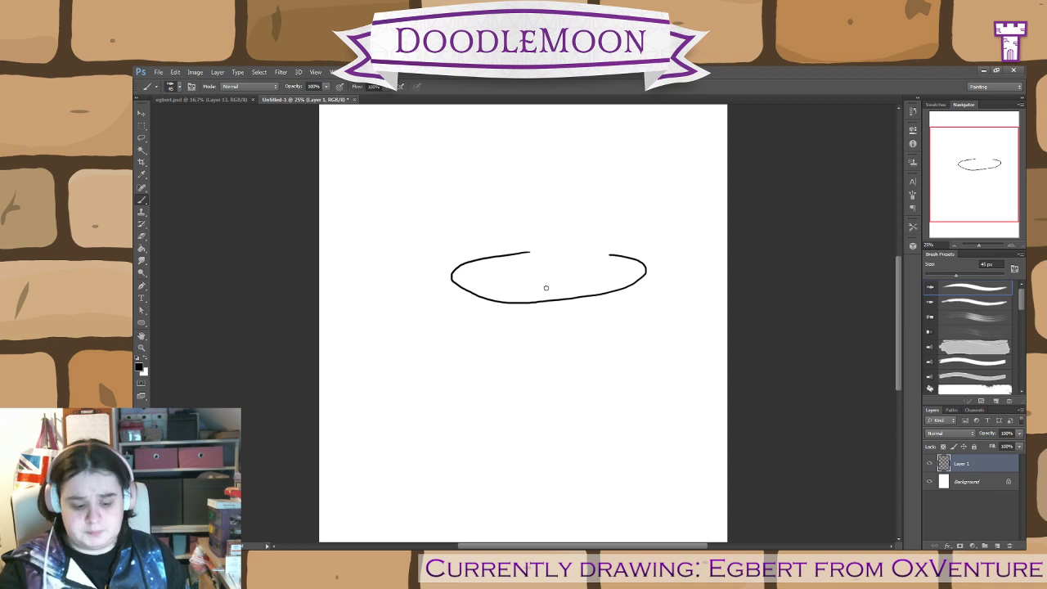
key("ctrl+z")
mouse_move(1025, 304)
left_mouse_down()
mouse_move(1026, 329)
mouse_move(1025, 300)
left_mouse_up()
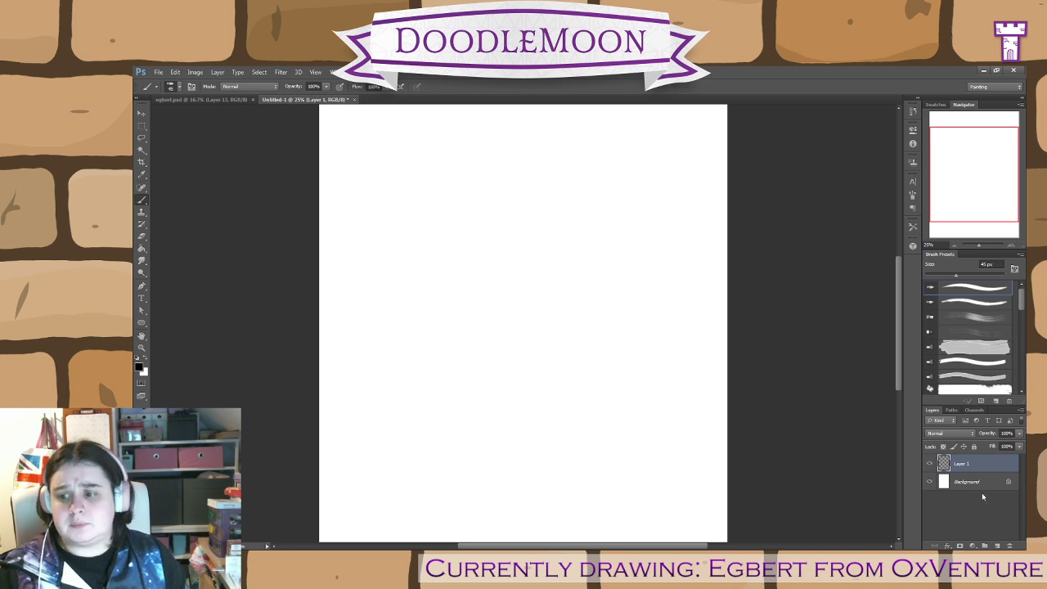
- Set the foreground colour to bright cyan and sketch a rounded cauldron topped by a wide-brimmed, pointed witch's hat on Layer 1
left_click(139, 366)
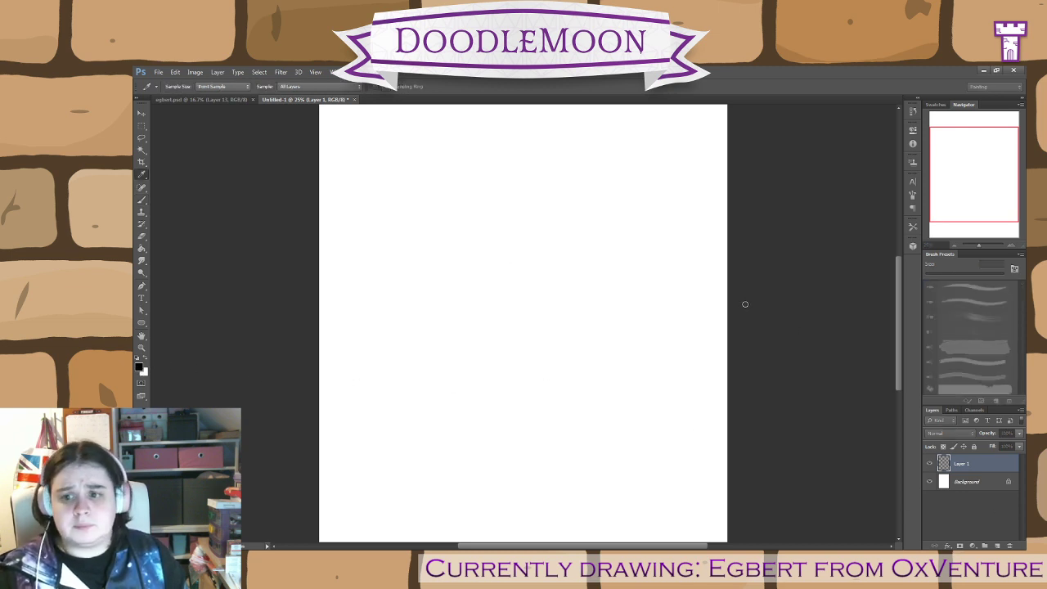
left_click(155, 179)
left_click(287, 170)
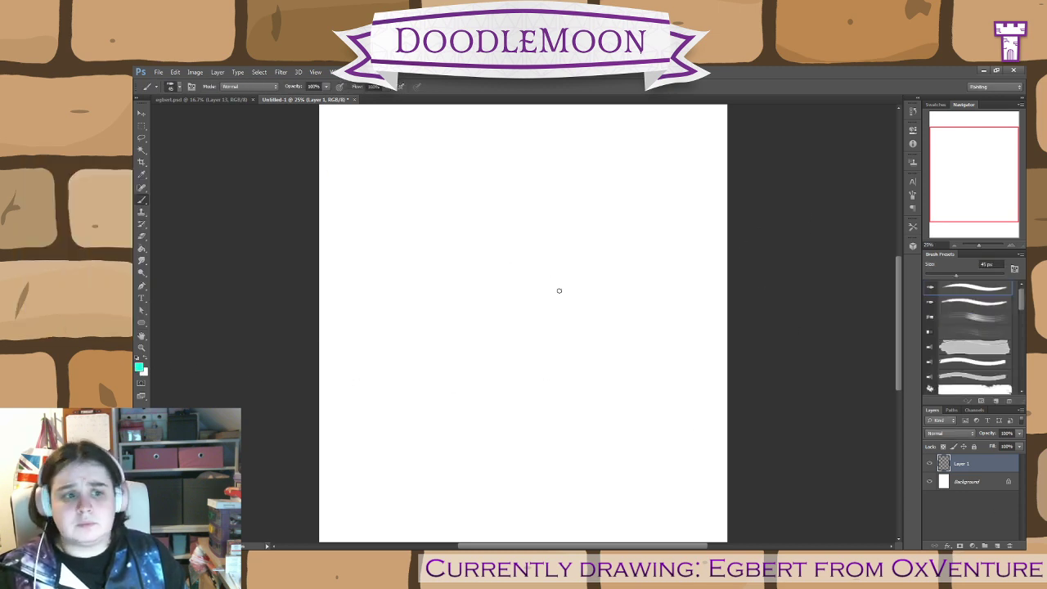
left_click_drag(576, 291, 557, 382)
mouse_move(524, 269)
left_mouse_down()
mouse_move(481, 260)
mouse_move(403, 294)
mouse_move(414, 351)
mouse_move(508, 369)
mouse_move(550, 322)
mouse_move(531, 276)
mouse_move(491, 268)
mouse_move(542, 255)
mouse_move(539, 276)
mouse_move(364, 279)
mouse_move(471, 247)
mouse_move(543, 270)
mouse_move(507, 249)
mouse_move(374, 278)
mouse_move(520, 281)
mouse_move(481, 246)
mouse_move(434, 274)
mouse_move(548, 267)
mouse_move(440, 288)
mouse_move(437, 249)
mouse_move(531, 277)
mouse_move(502, 244)
mouse_move(510, 256)
mouse_move(471, 163)
left_mouse_up()
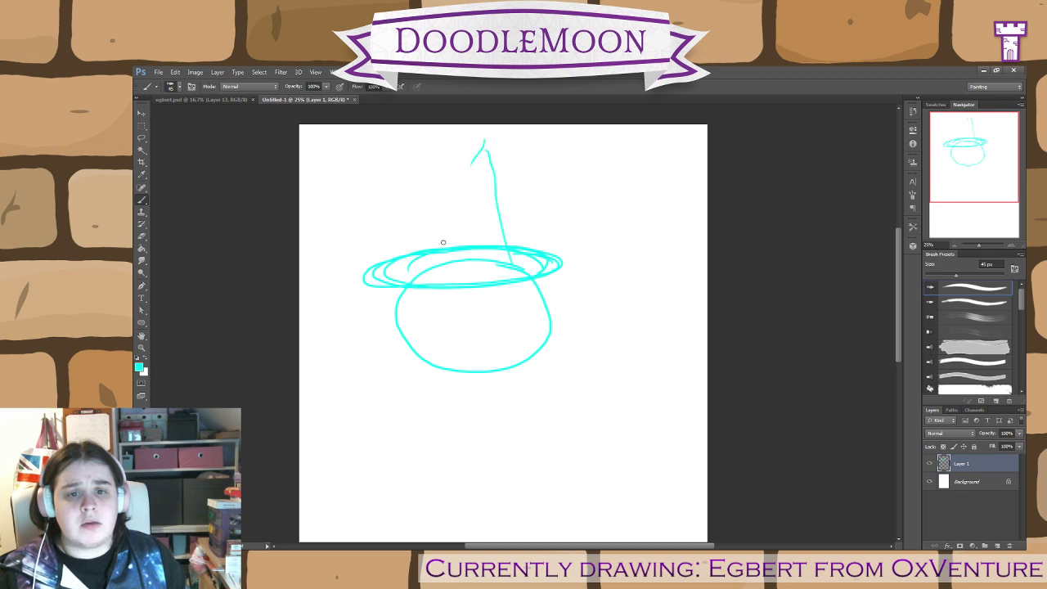
left_click_drag(436, 263, 479, 144)
left_click_drag(458, 195, 479, 139)
mouse_move(477, 141)
left_mouse_down()
mouse_move(517, 261)
mouse_move(509, 230)
mouse_move(512, 264)
mouse_move(455, 270)
left_mouse_up()
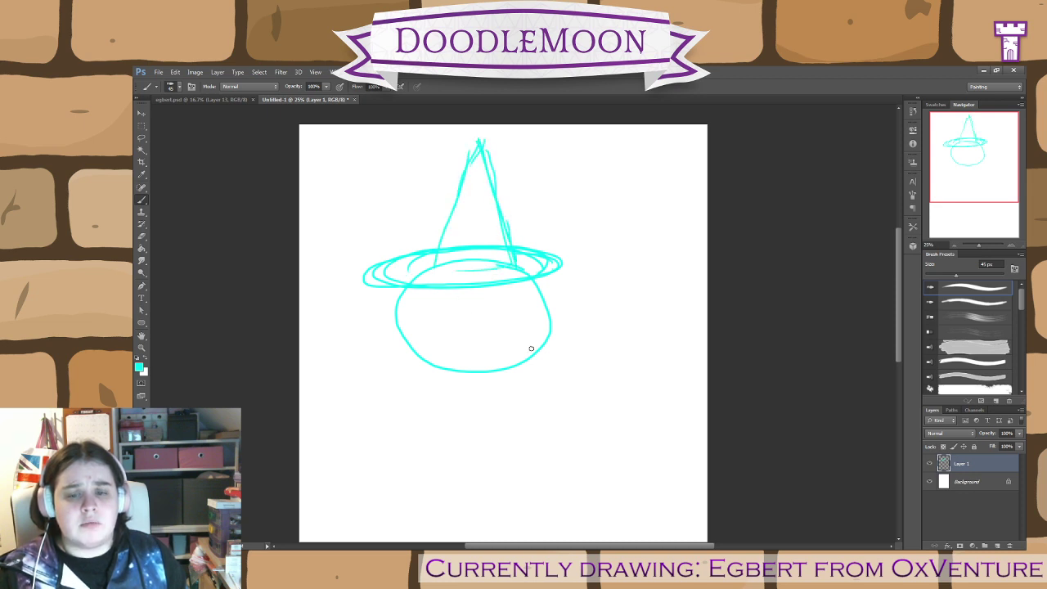
- Add a layer above the sketch and outline the rim, cauldron, bow and pointed hat in black with the second smooth preset
left_click(994, 544)
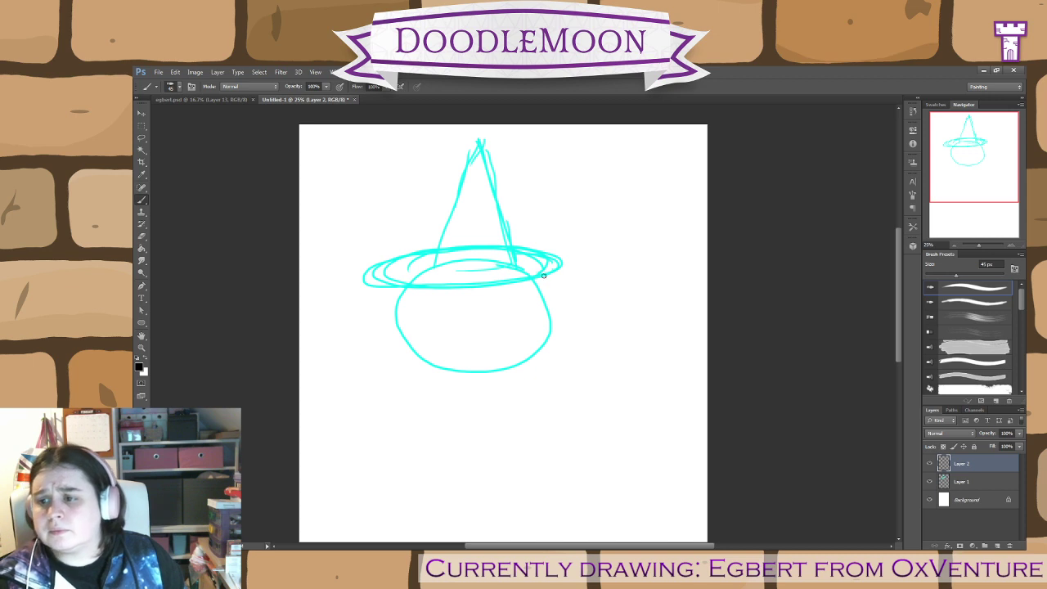
left_click(965, 303)
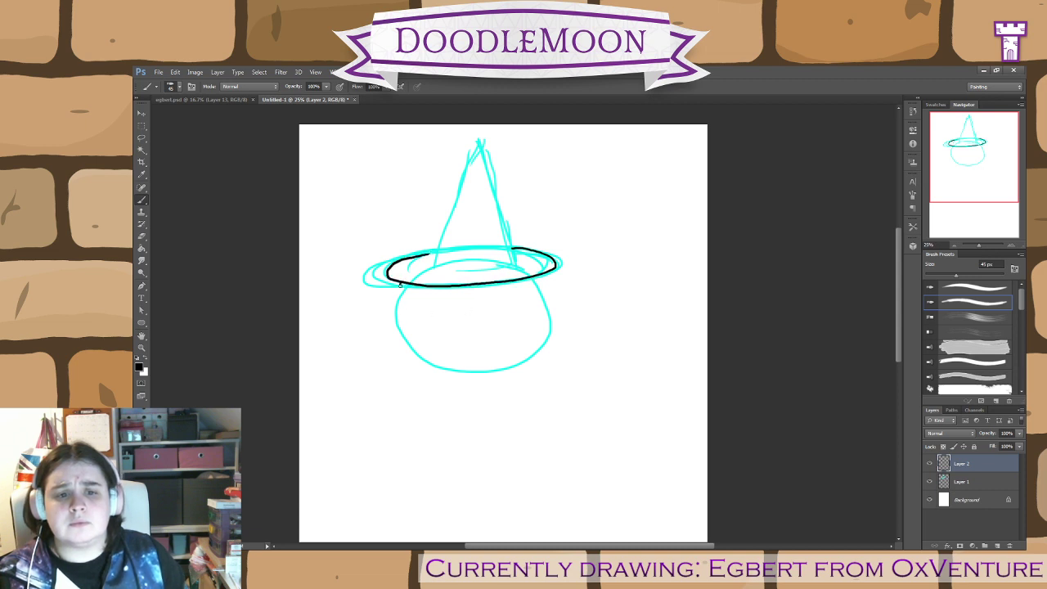
mouse_move(400, 282)
left_mouse_down()
mouse_move(388, 344)
mouse_move(412, 368)
mouse_move(505, 371)
left_mouse_up()
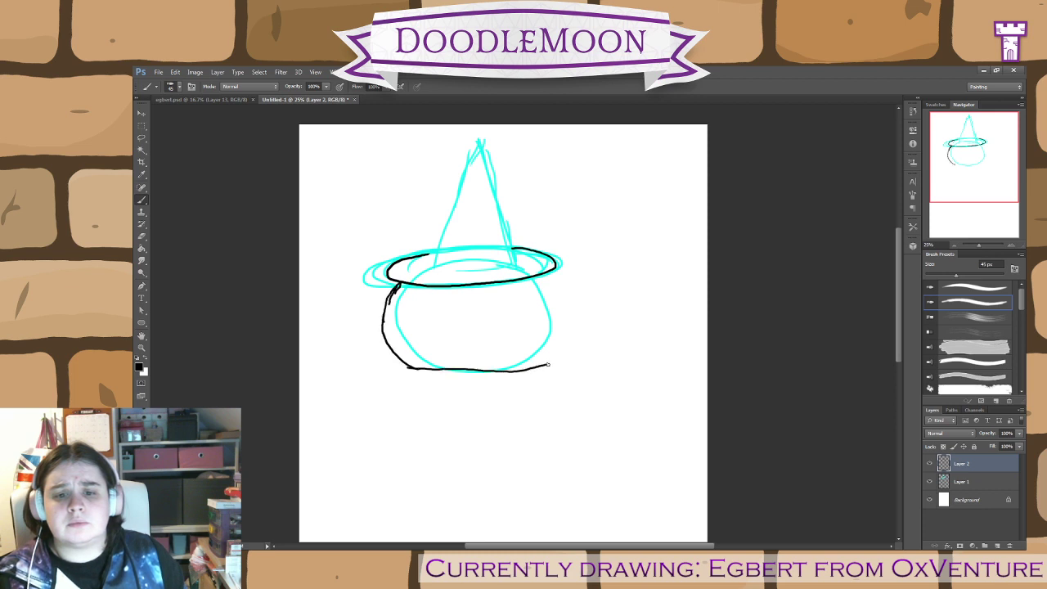
mouse_move(566, 317)
left_mouse_down()
mouse_move(545, 288)
mouse_move(533, 311)
left_mouse_up()
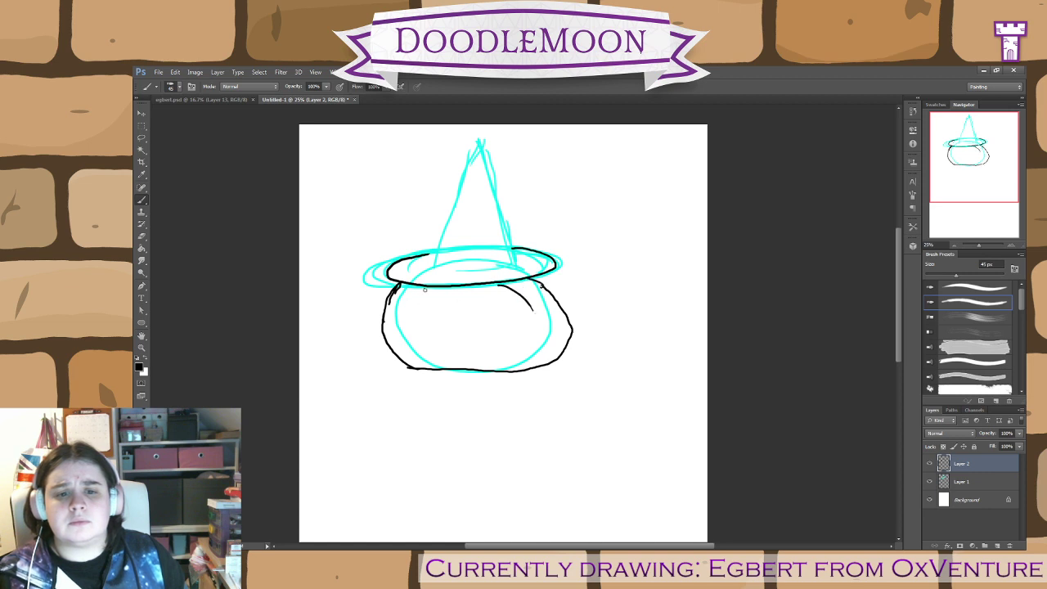
left_click_drag(433, 288, 416, 317)
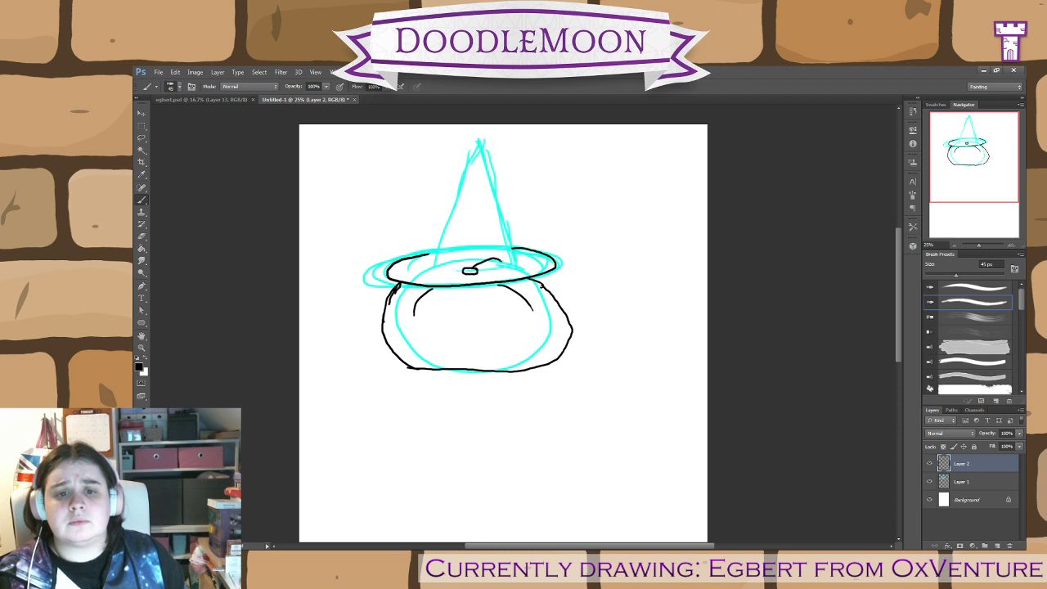
left_click_drag(506, 266, 489, 267)
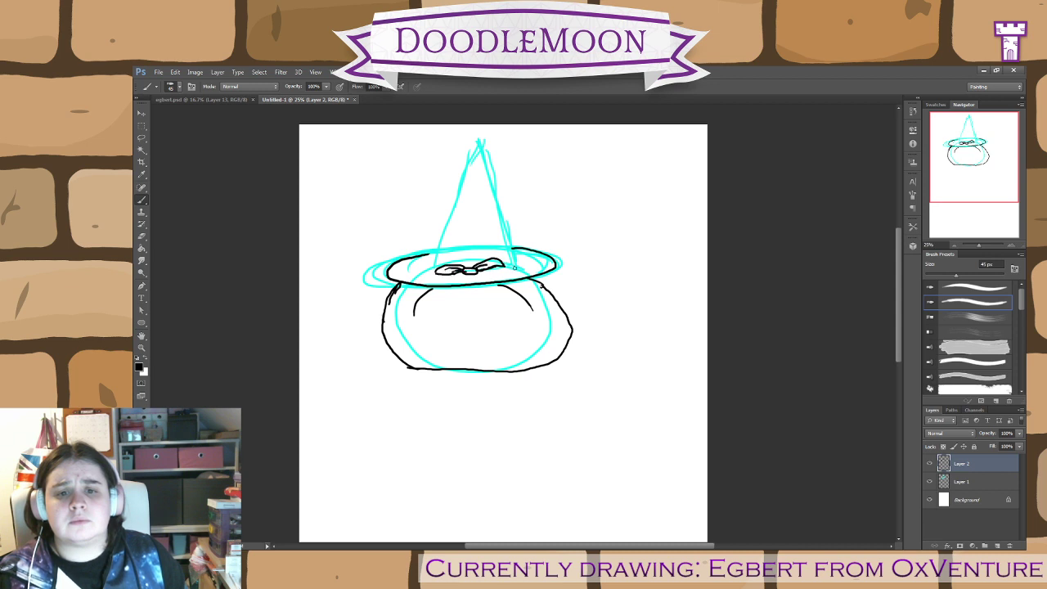
mouse_move(515, 267)
left_mouse_down()
mouse_move(469, 146)
mouse_move(429, 277)
left_mouse_up()
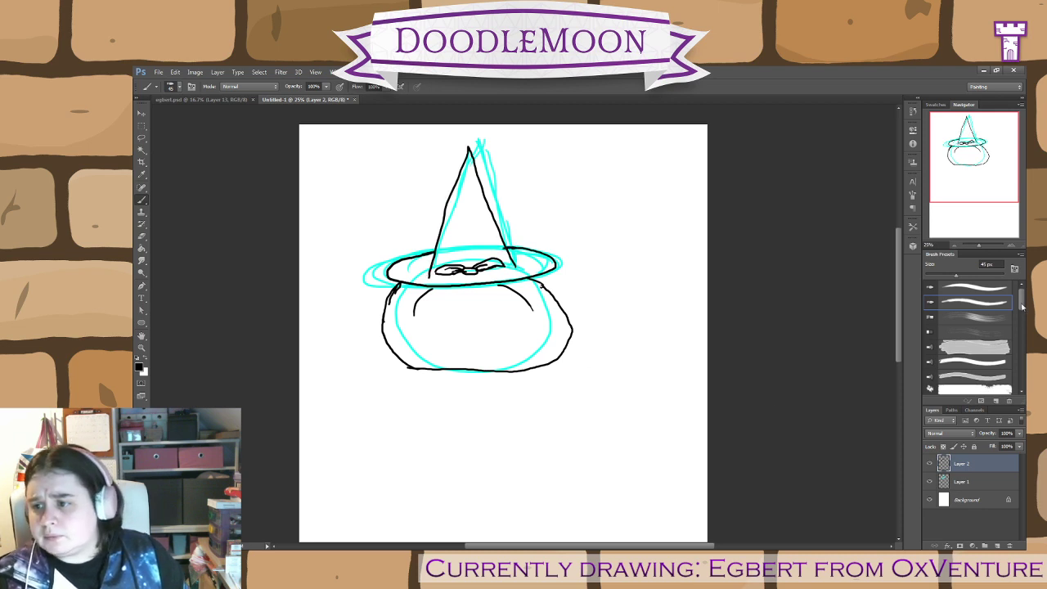
- Choose the rough-edged brush preset, add an empty layer directly above the cyan sketch on Layer 1, and keep black as the foreground colour
left_click_drag(1022, 306, 1023, 316)
left_click(973, 358)
left_click(978, 484)
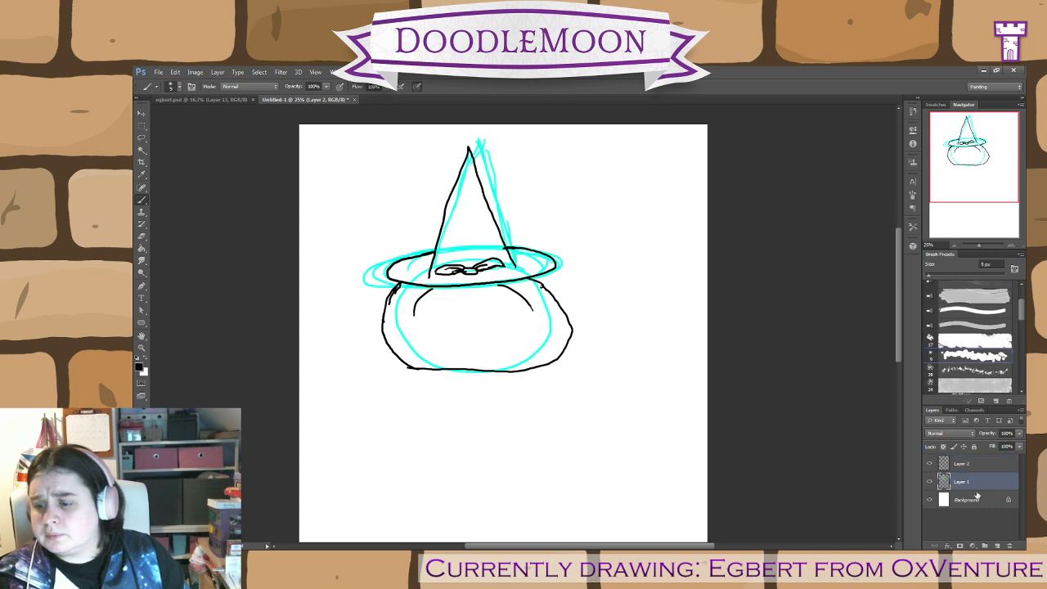
left_click(997, 545)
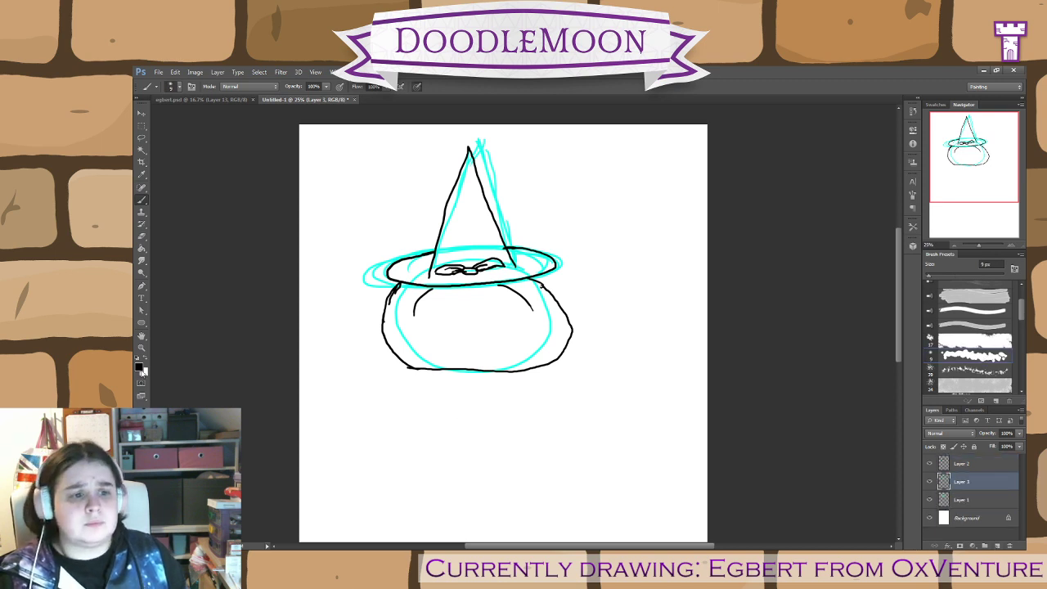
left_click(140, 368)
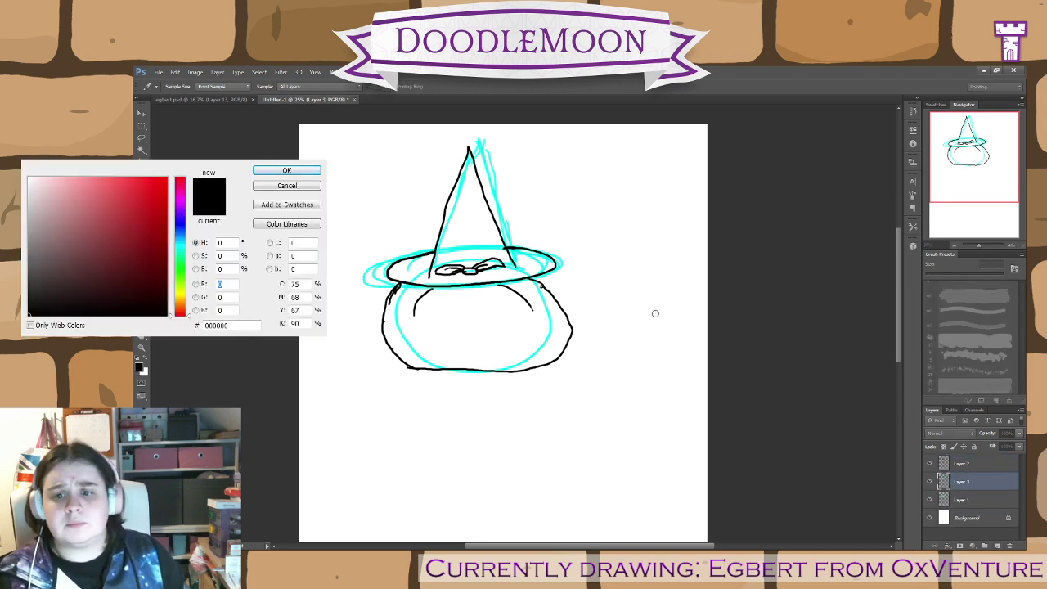
key("Return")
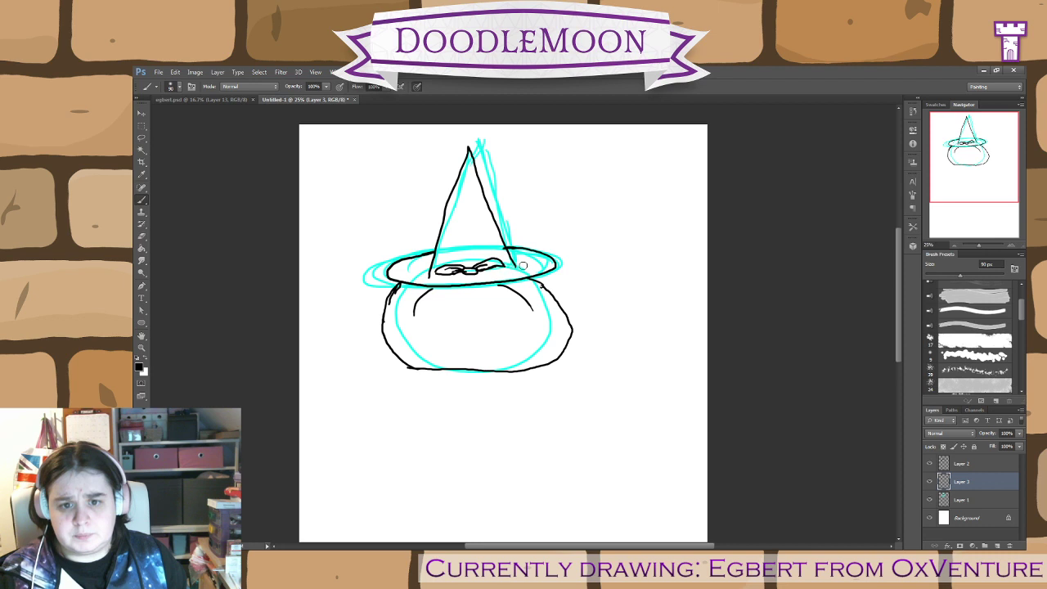
- Fill the hat with black on Layer 3, reduce that layer's opacity to 69%, and hide the cyan sketch on Layer 1
mouse_move(523, 265)
left_mouse_down()
mouse_move(499, 257)
mouse_move(538, 257)
mouse_move(494, 275)
mouse_move(510, 275)
mouse_move(403, 278)
mouse_move(431, 264)
mouse_move(411, 262)
mouse_move(503, 252)
mouse_move(470, 187)
mouse_move(477, 200)
mouse_move(469, 151)
mouse_move(441, 247)
mouse_move(456, 216)
mouse_move(476, 249)
left_mouse_up()
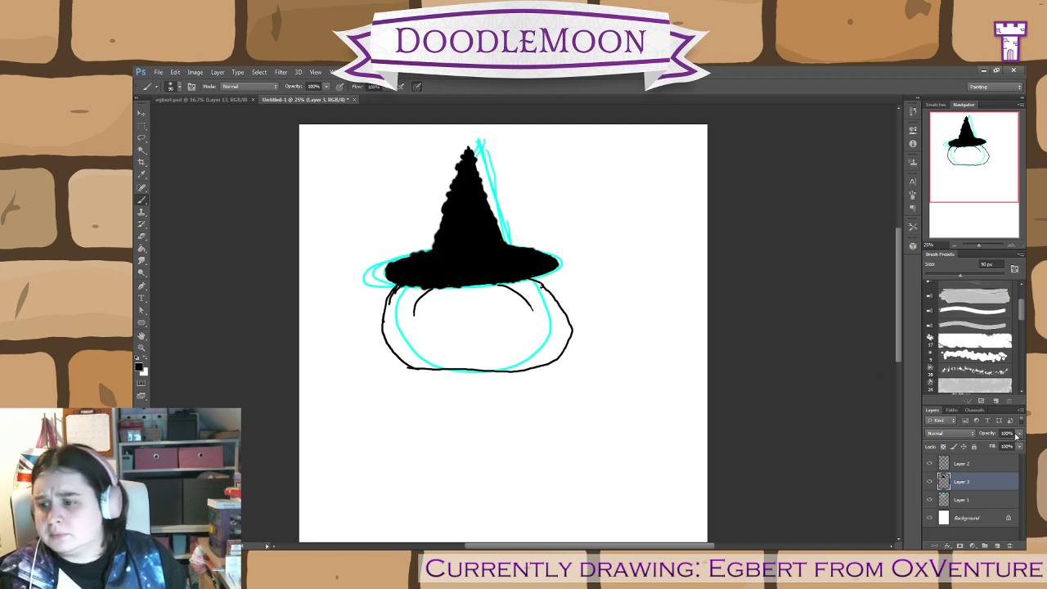
left_click_drag(1006, 448, 1007, 448)
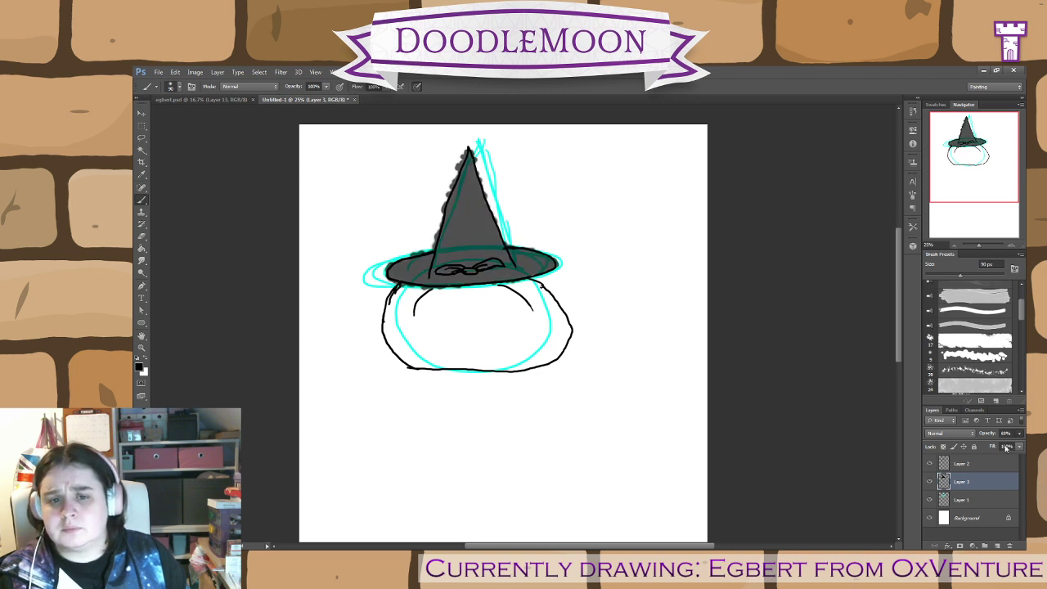
left_click(930, 500)
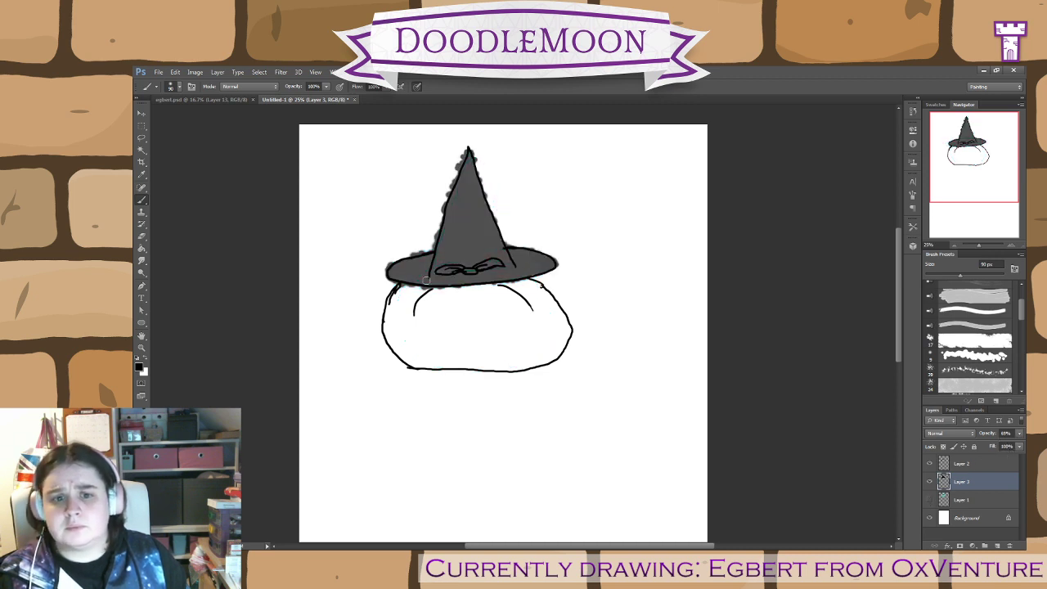
mouse_move(458, 284)
left_mouse_down()
mouse_move(518, 275)
mouse_move(423, 284)
mouse_move(519, 270)
left_mouse_up()
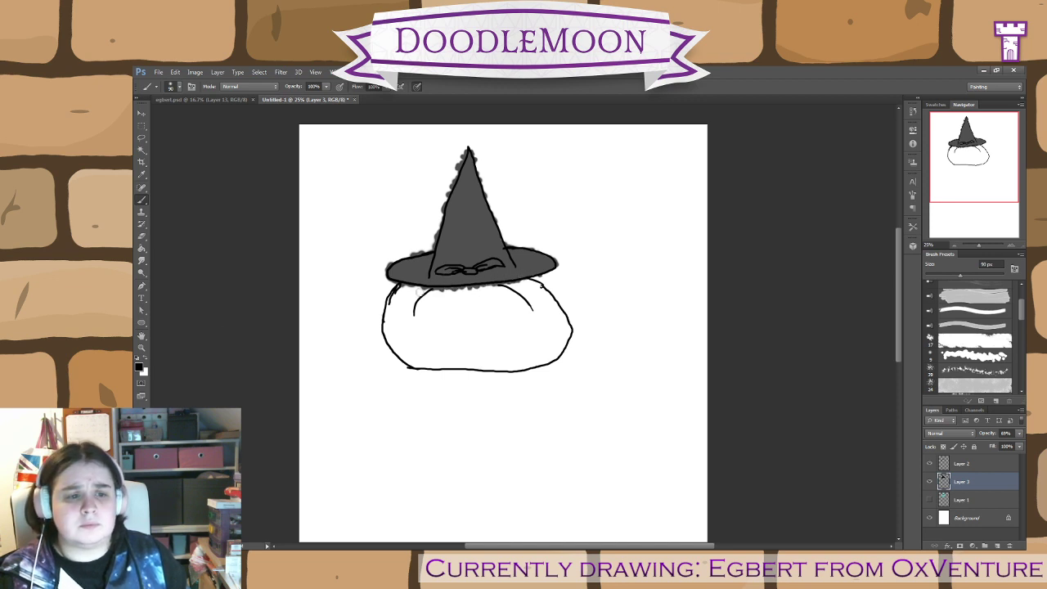
- Paint the cauldron and the hat's bow dark navy, with a white highlight on the cauldron's upper right shoulder
left_click(140, 369)
left_click(774, 267)
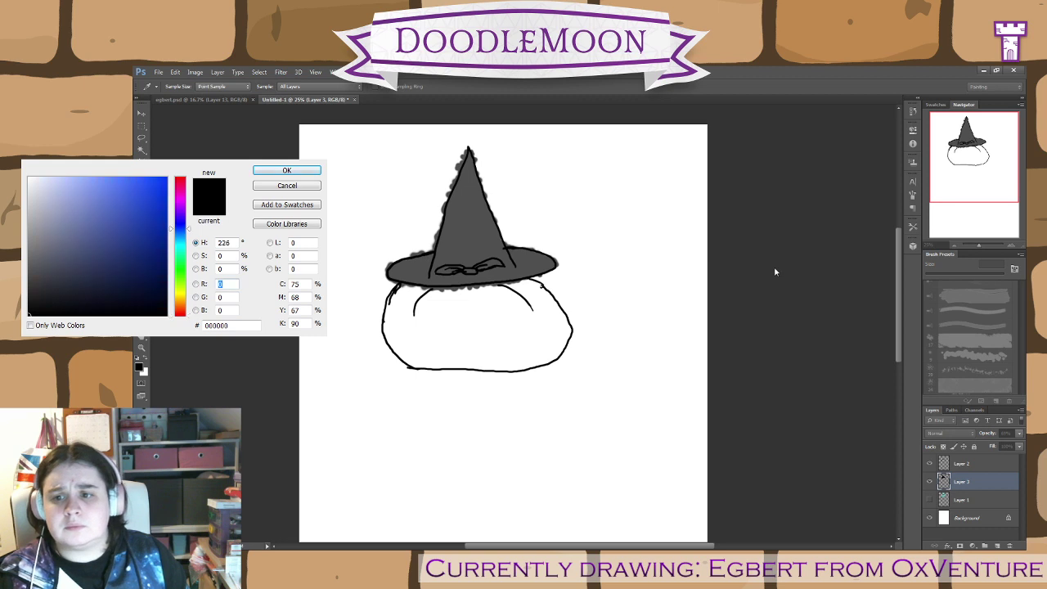
left_click(741, 300)
key("Return")
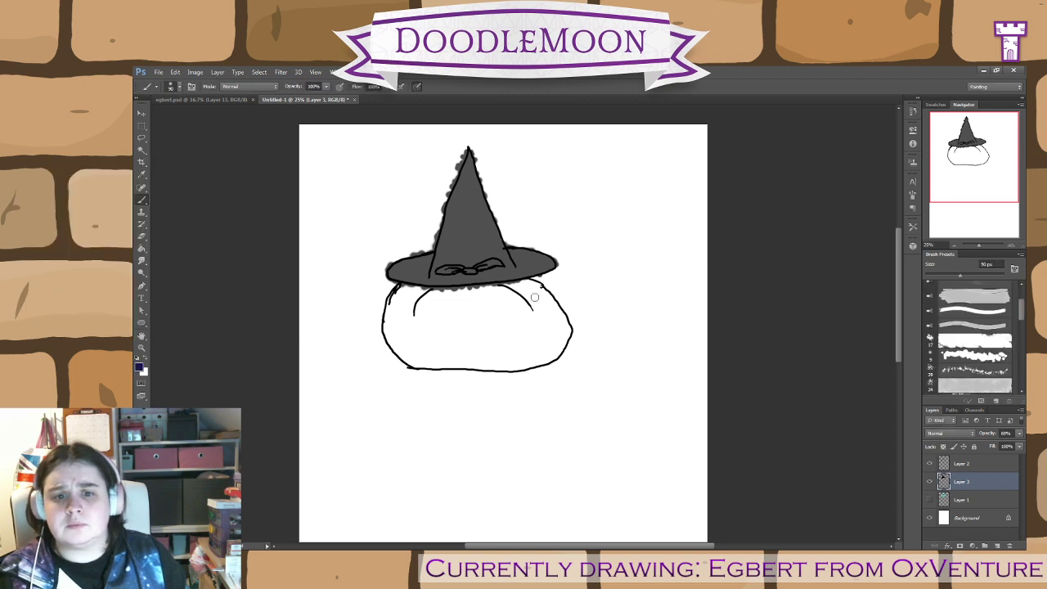
mouse_move(532, 288)
left_mouse_down()
mouse_move(546, 330)
mouse_move(552, 307)
mouse_move(542, 294)
mouse_move(556, 333)
mouse_move(547, 354)
mouse_move(555, 349)
mouse_move(488, 356)
mouse_move(521, 363)
mouse_move(430, 358)
mouse_move(470, 362)
mouse_move(396, 332)
mouse_move(409, 348)
mouse_move(396, 302)
mouse_move(404, 290)
mouse_move(534, 293)
mouse_move(465, 296)
mouse_move(532, 320)
mouse_move(410, 327)
left_mouse_up()
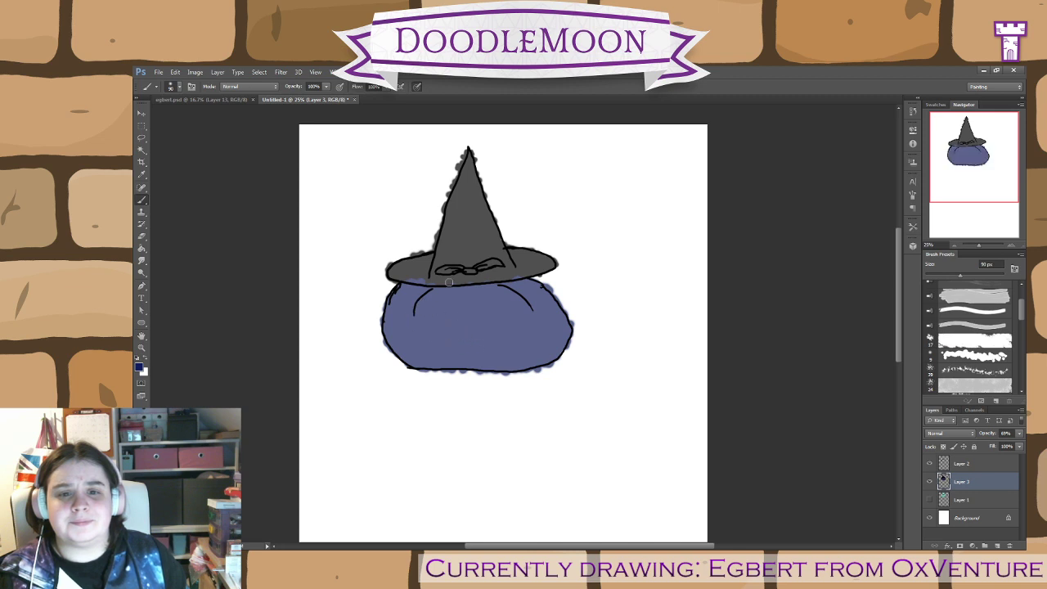
left_click_drag(458, 271, 494, 262)
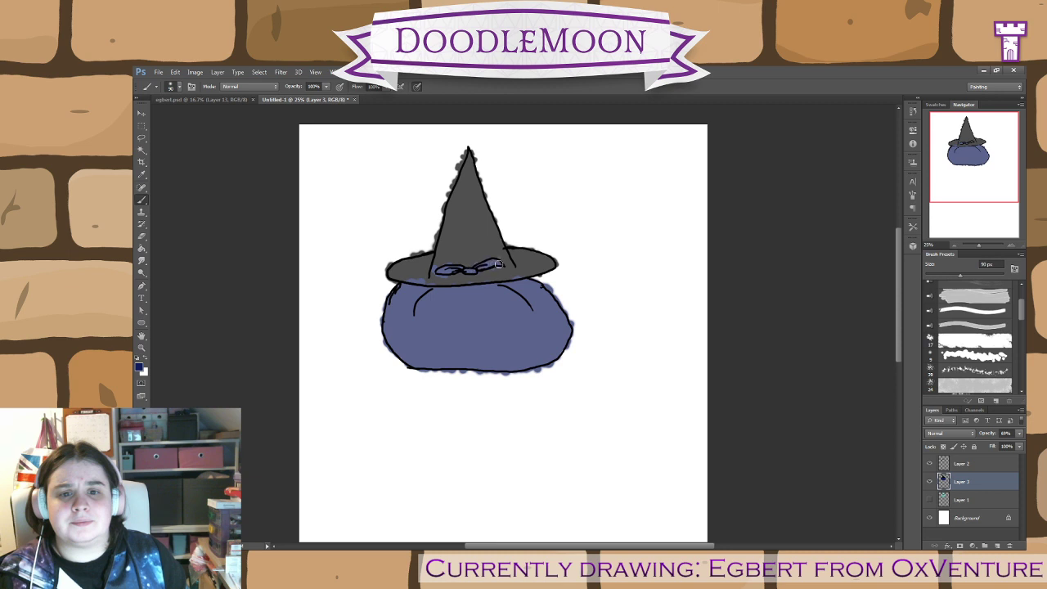
left_click(146, 359)
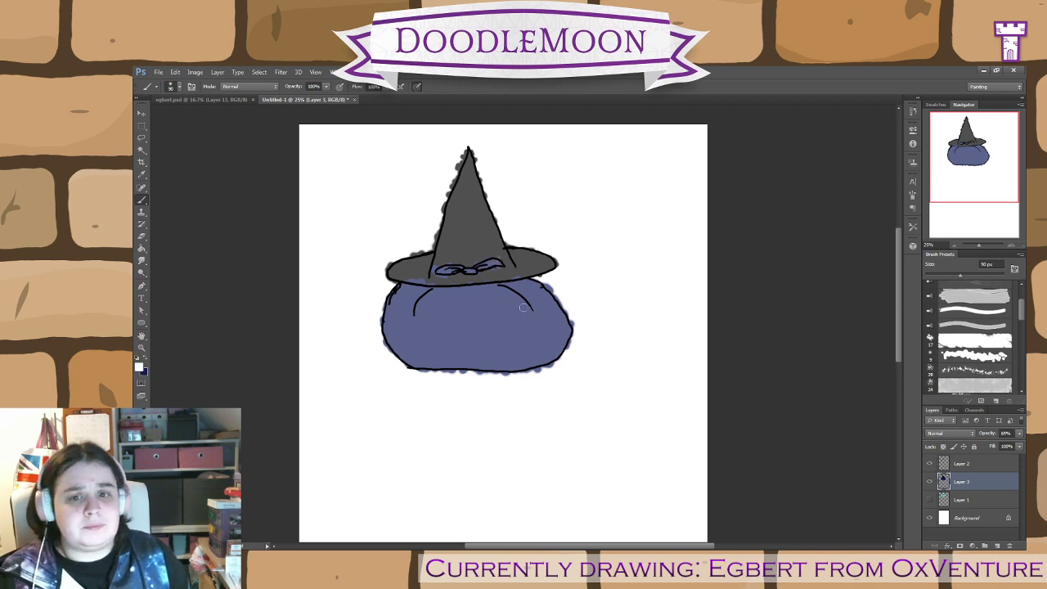
left_click_drag(518, 306, 513, 301)
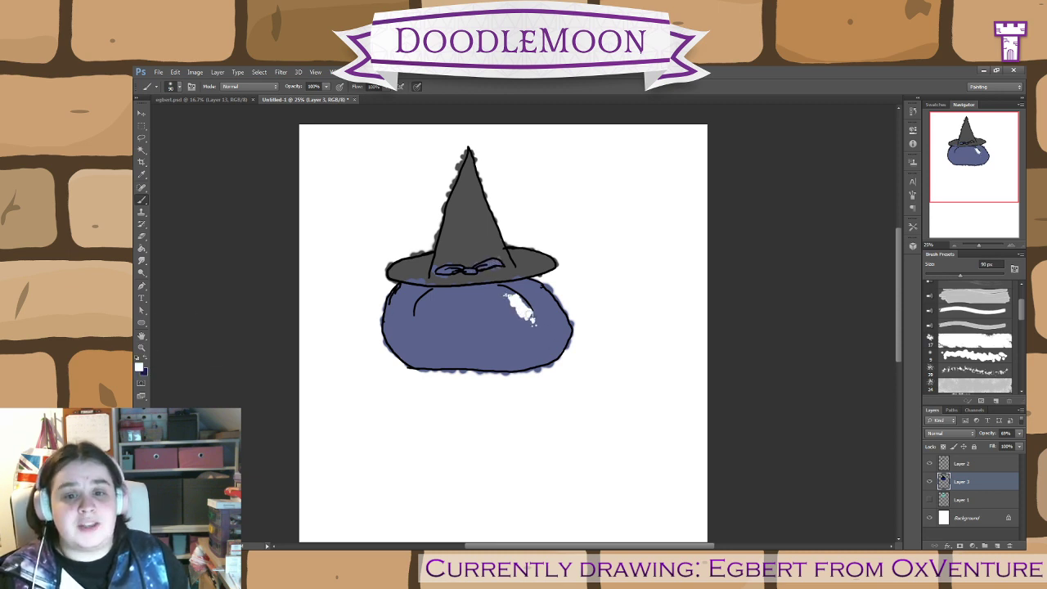
- Reset the colours to black and white and paint the whole cauldron and the bow black on Layer 3
key("ctrl+plus")
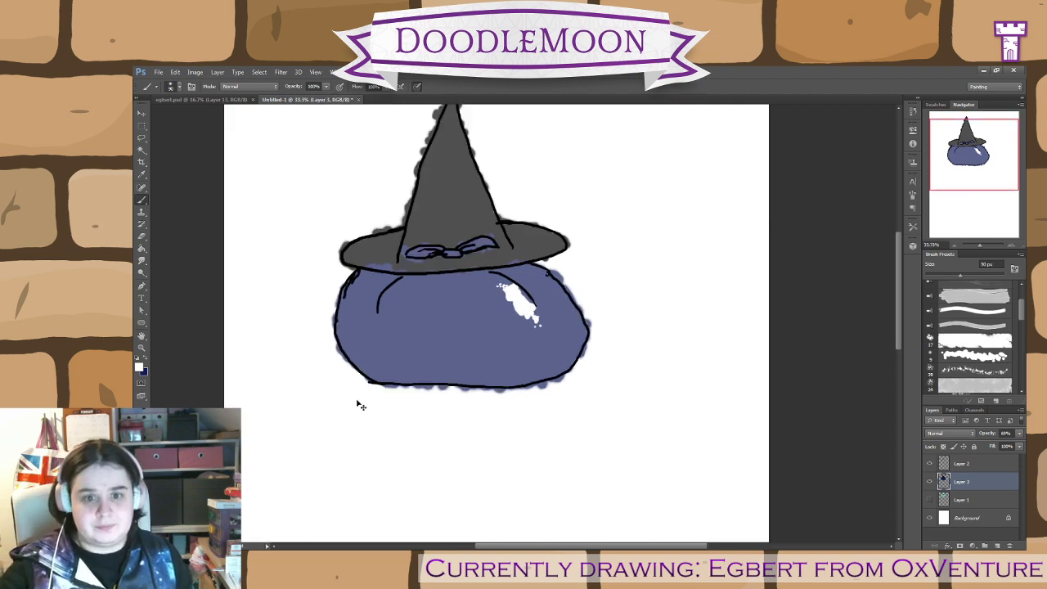
left_click_drag(564, 316, 647, 378)
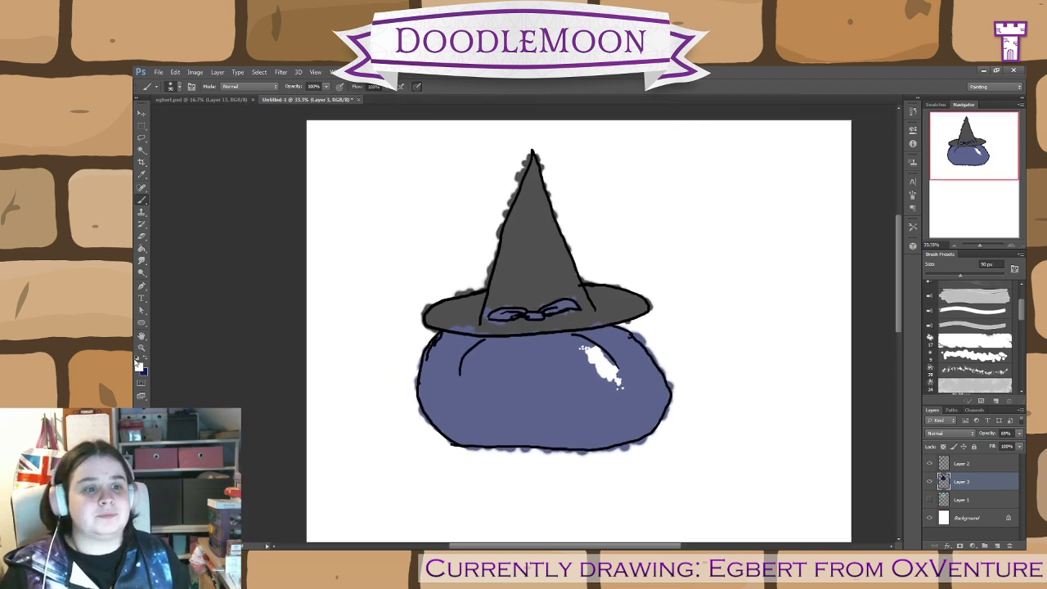
left_click(144, 359)
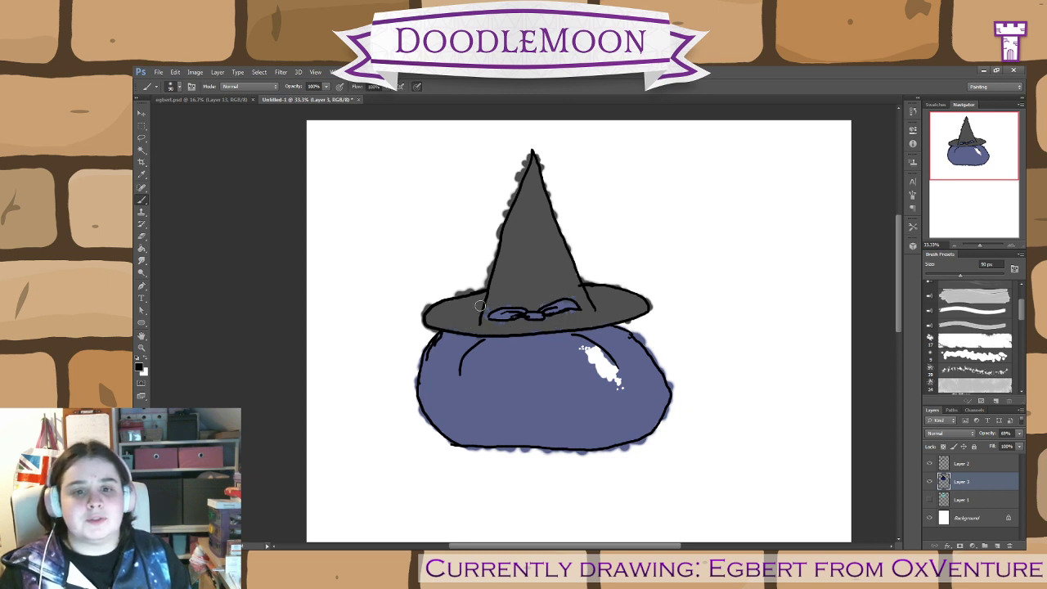
key("i")
left_click(139, 367)
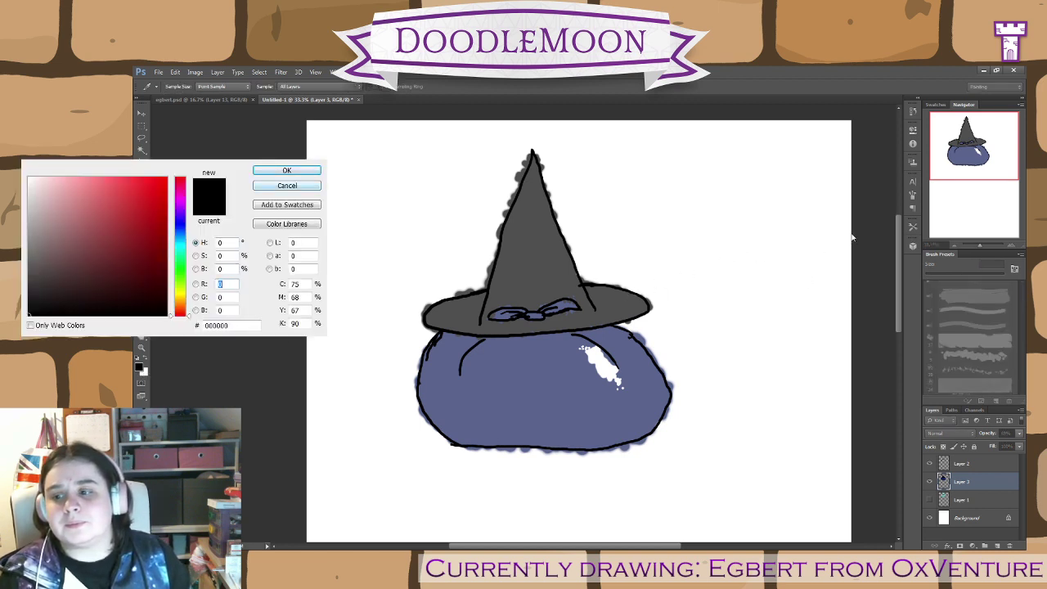
key("Return")
key("b")
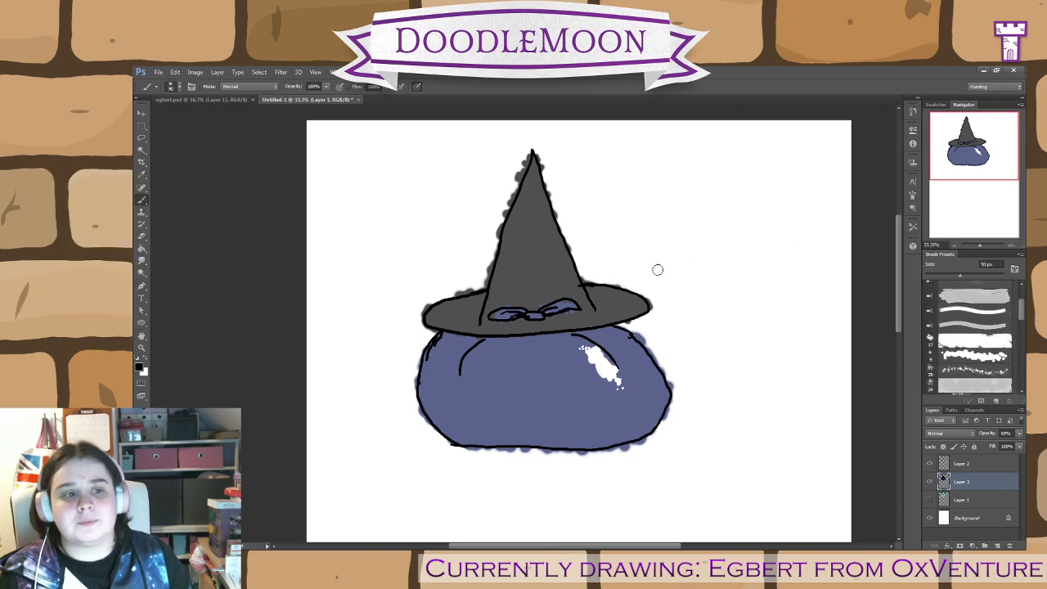
mouse_move(515, 308)
left_mouse_down()
mouse_move(552, 297)
mouse_move(573, 304)
mouse_move(570, 356)
mouse_move(600, 346)
mouse_move(621, 355)
mouse_move(661, 401)
mouse_move(650, 421)
mouse_move(612, 431)
mouse_move(603, 389)
mouse_move(587, 383)
mouse_move(549, 401)
mouse_move(545, 427)
mouse_move(553, 431)
mouse_move(457, 427)
mouse_move(430, 402)
mouse_move(439, 365)
mouse_move(513, 404)
mouse_move(501, 401)
mouse_move(517, 385)
mouse_move(470, 401)
left_mouse_up()
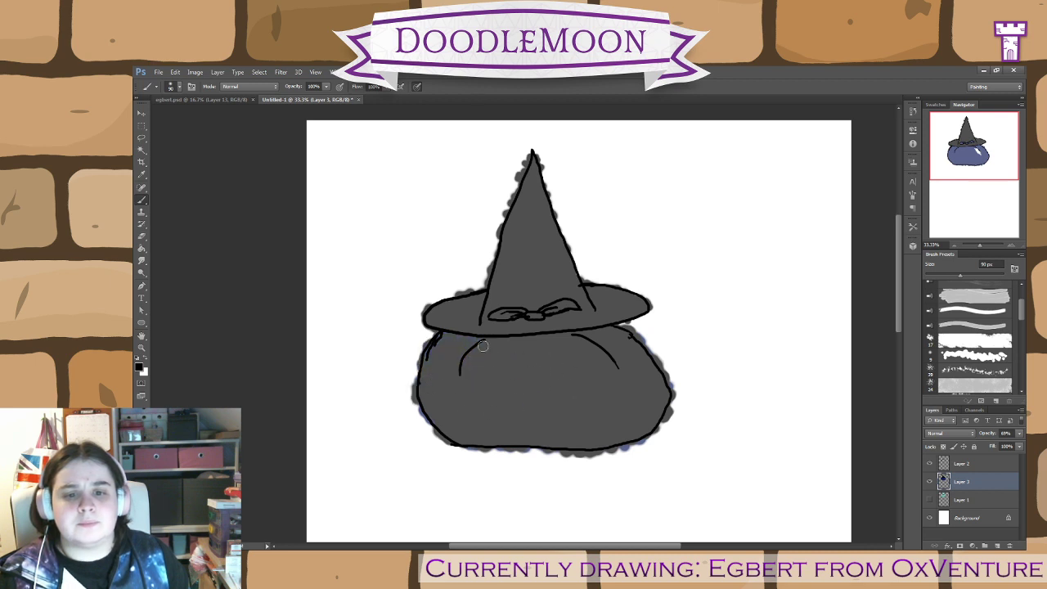
- Erase the black fill from the hat's cone and brim with the Eraser in Block mode, keeping the bow filled
left_click(142, 235)
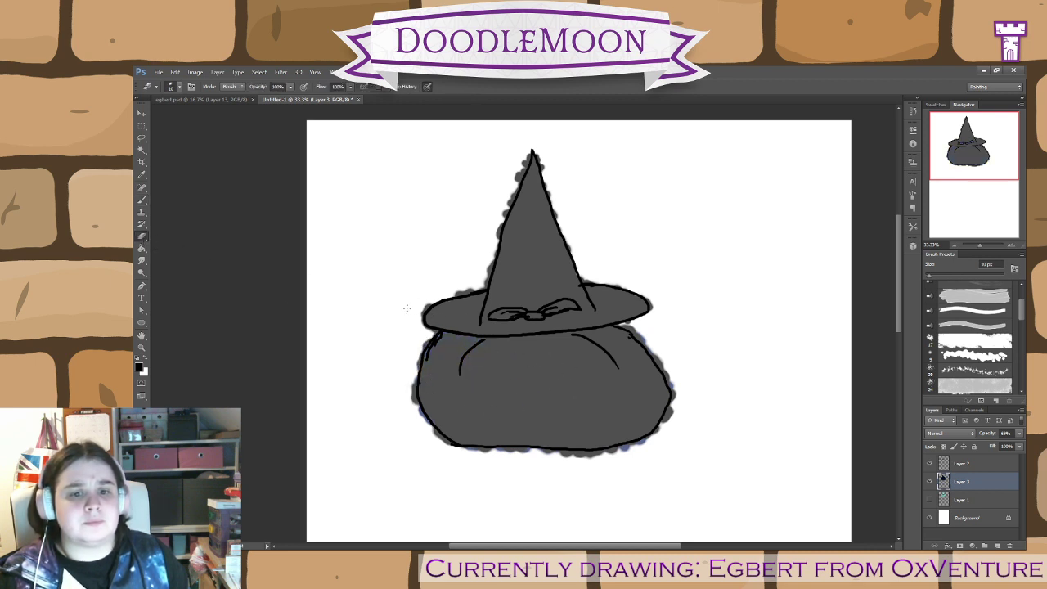
left_click(230, 86)
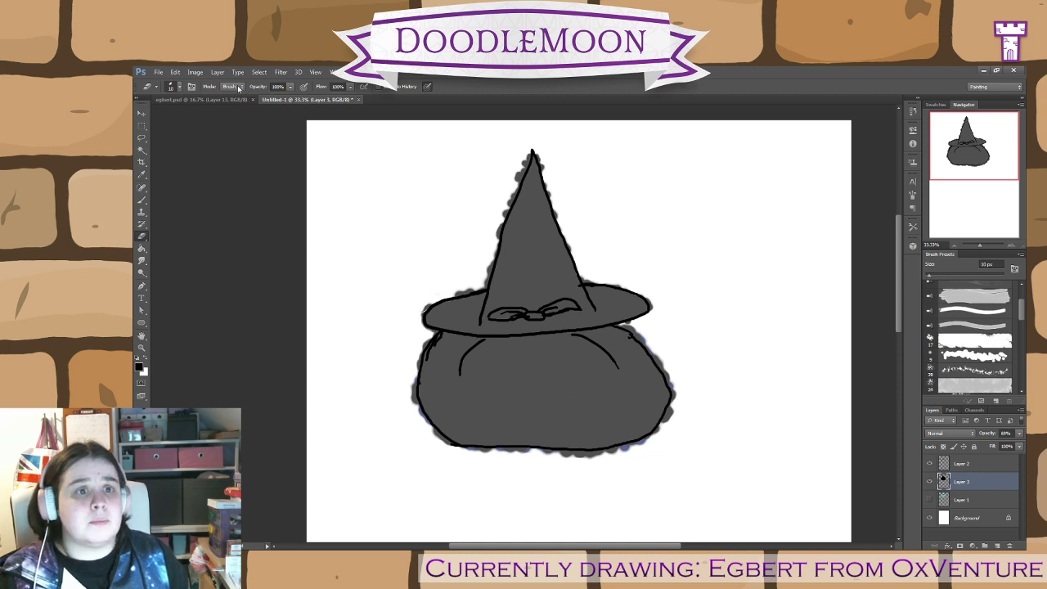
left_click(229, 110)
mouse_move(434, 284)
left_mouse_down()
mouse_move(425, 322)
mouse_move(421, 315)
mouse_move(462, 274)
mouse_move(580, 236)
mouse_move(509, 257)
mouse_move(542, 230)
mouse_move(549, 197)
mouse_move(535, 153)
mouse_move(548, 197)
mouse_move(532, 256)
mouse_move(515, 262)
mouse_move(492, 245)
mouse_move(520, 180)
mouse_move(513, 281)
mouse_move(499, 278)
mouse_move(581, 266)
mouse_move(627, 319)
left_mouse_up()
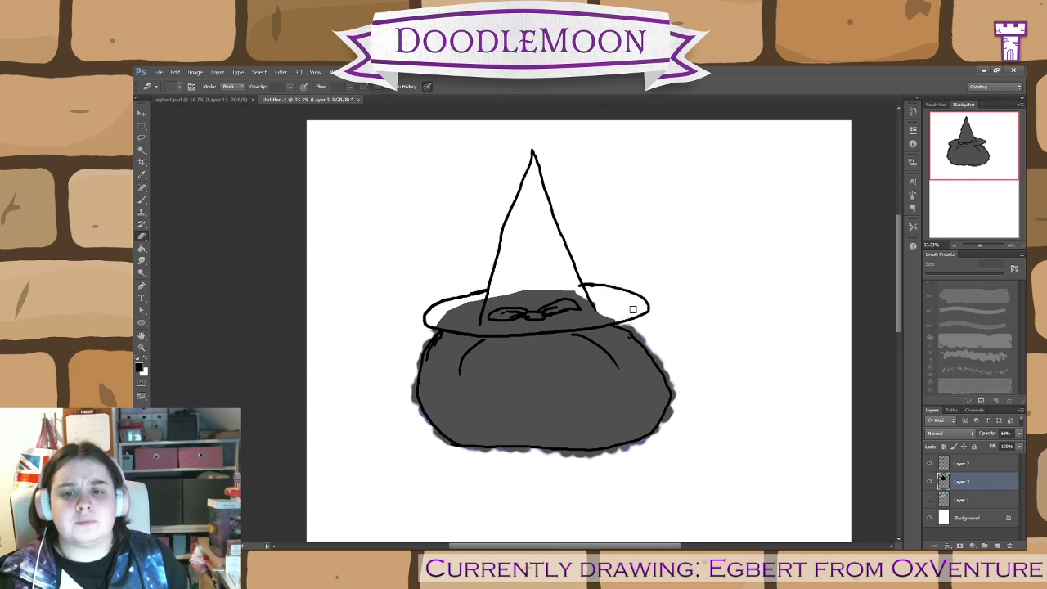
- Set the foreground colour to red d7290d and paint the hat's cone and brim around the bow with the brush
key("i")
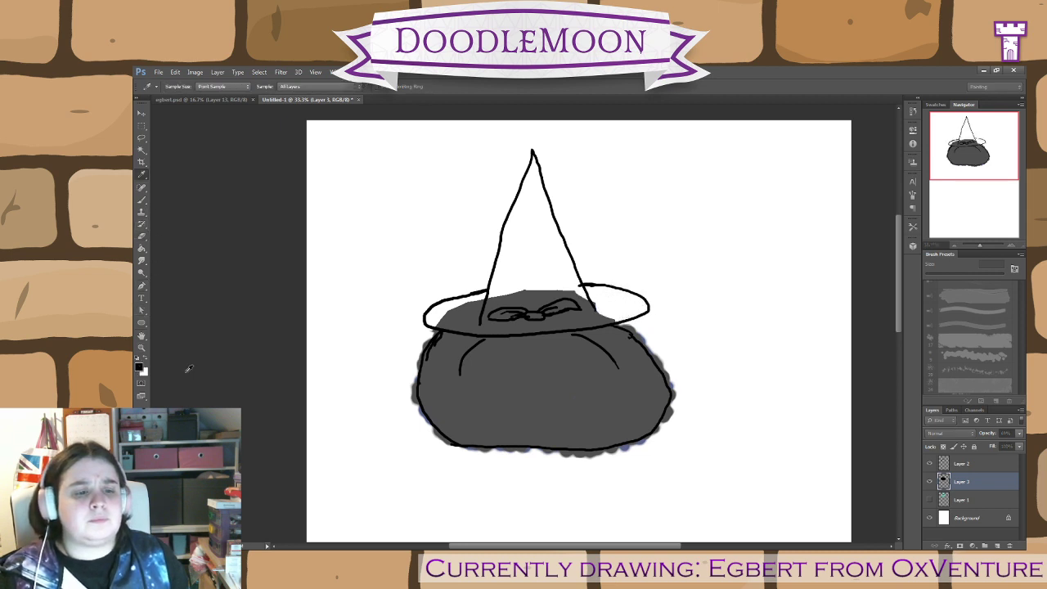
left_click(139, 367)
mouse_move(772, 247)
left_mouse_down()
mouse_move(772, 231)
mouse_move(734, 272)
mouse_move(756, 242)
mouse_move(777, 342)
left_mouse_up()
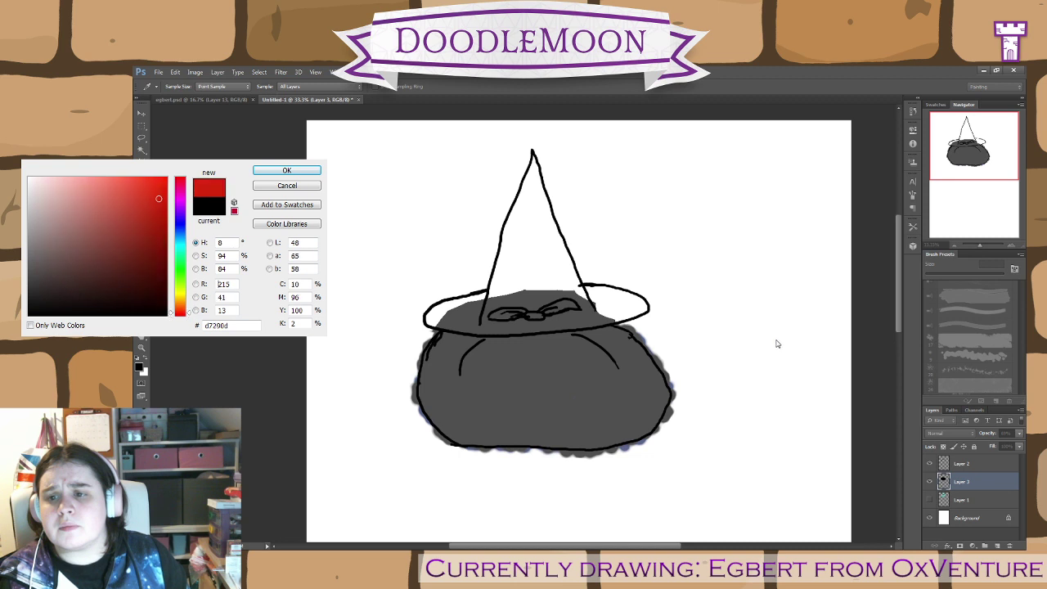
left_click(287, 170)
left_click(141, 199)
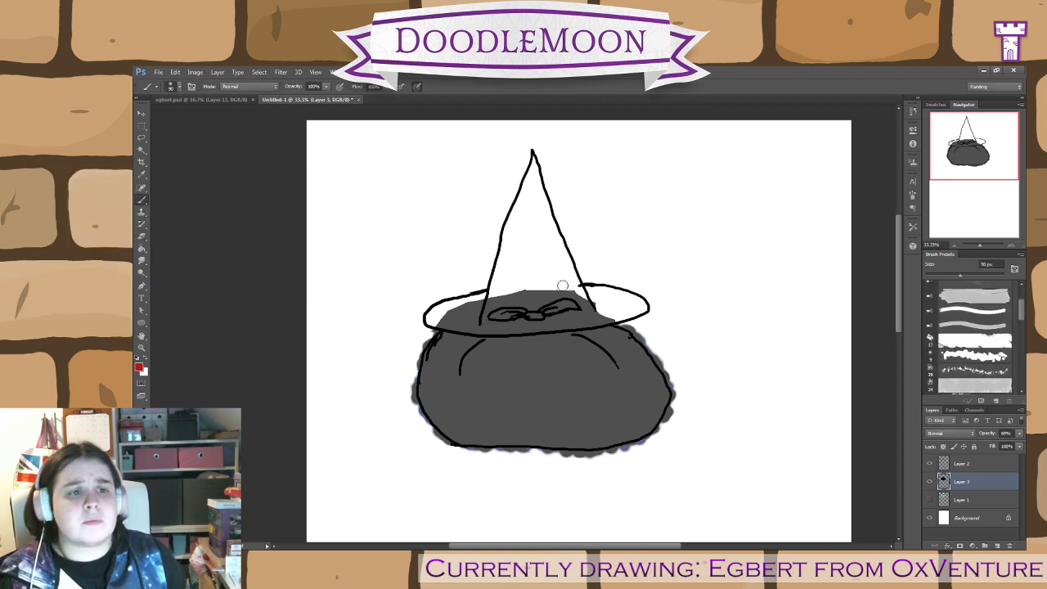
mouse_move(613, 297)
left_mouse_down()
mouse_move(580, 292)
mouse_move(588, 317)
mouse_move(544, 323)
mouse_move(560, 324)
mouse_move(489, 328)
mouse_move(498, 328)
mouse_move(468, 325)
mouse_move(500, 329)
mouse_move(425, 315)
mouse_move(571, 287)
mouse_move(533, 297)
mouse_move(559, 267)
mouse_move(569, 288)
mouse_move(533, 154)
mouse_move(510, 263)
mouse_move(515, 226)
mouse_move(494, 288)
mouse_move(528, 233)
mouse_move(517, 292)
mouse_move(618, 295)
left_mouse_up()
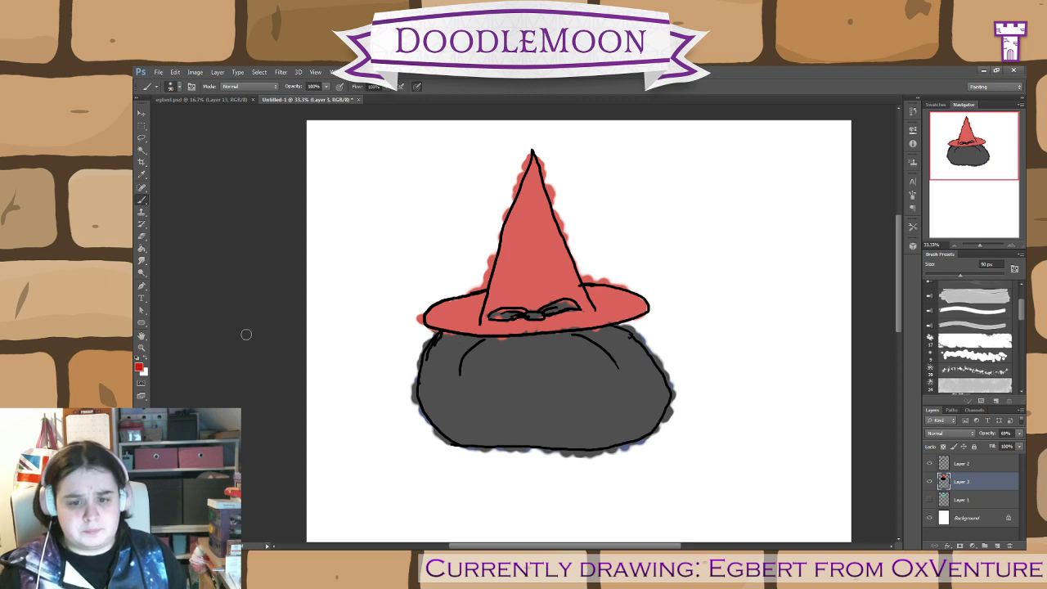
- Switch the foreground to white and paint a highlight on the cauldron's upper right shoulder, undoing and repainting the first attempt
left_click(144, 360)
left_click_drag(587, 356, 622, 386)
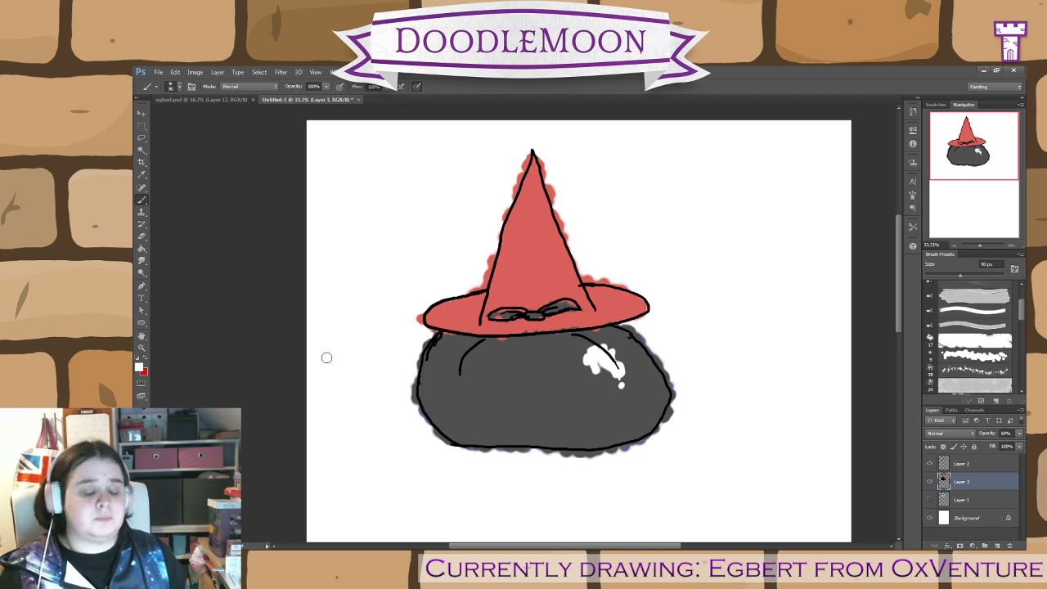
key("ctrl+z")
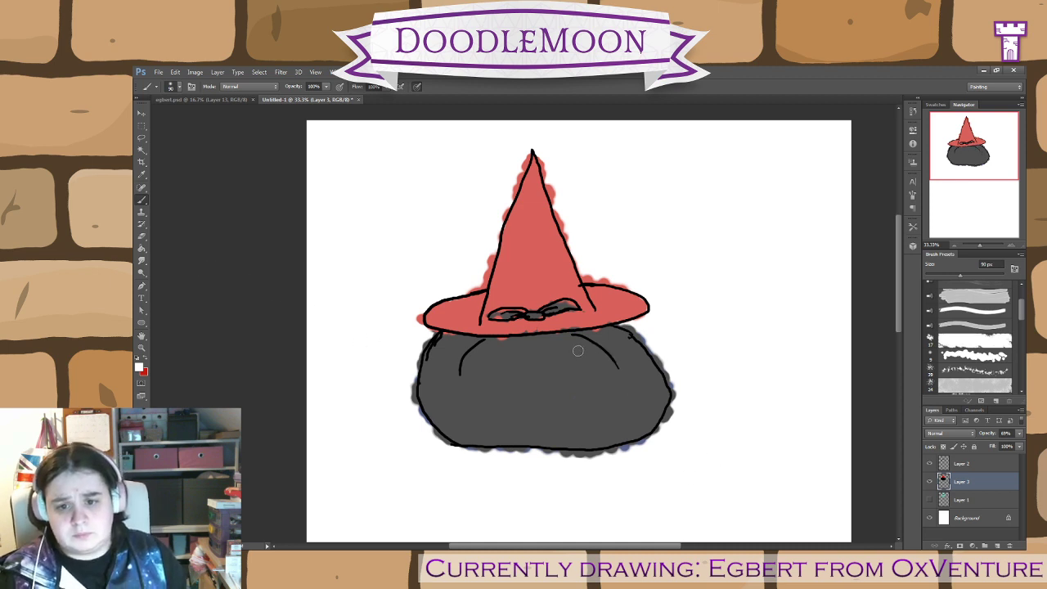
left_click_drag(578, 351, 605, 380)
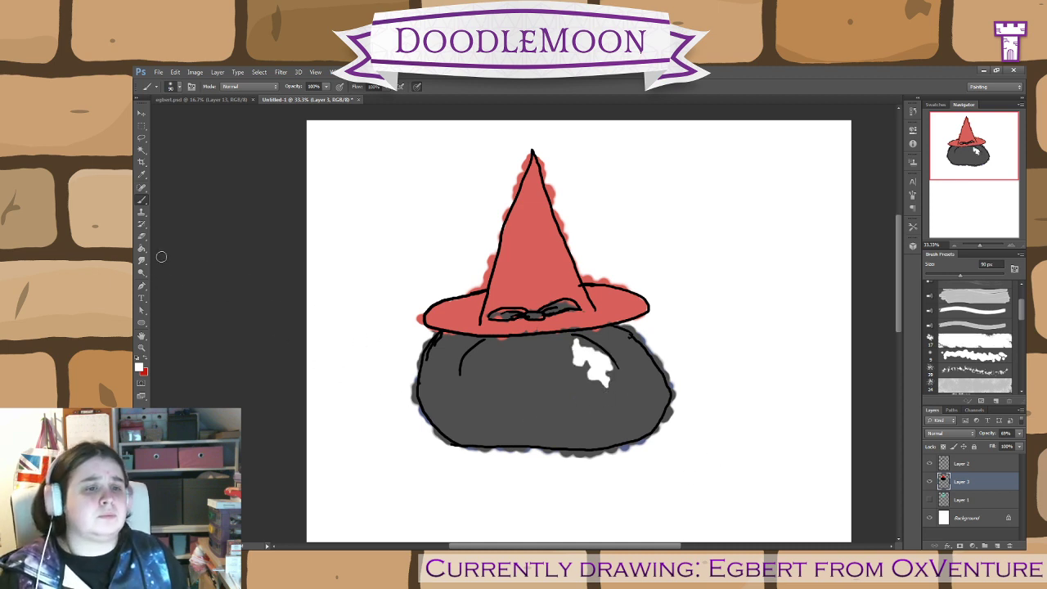
- Set the foreground colour to yellow e2d328 and dab small irregular spots across the hat's cone and brim
left_click(139, 367)
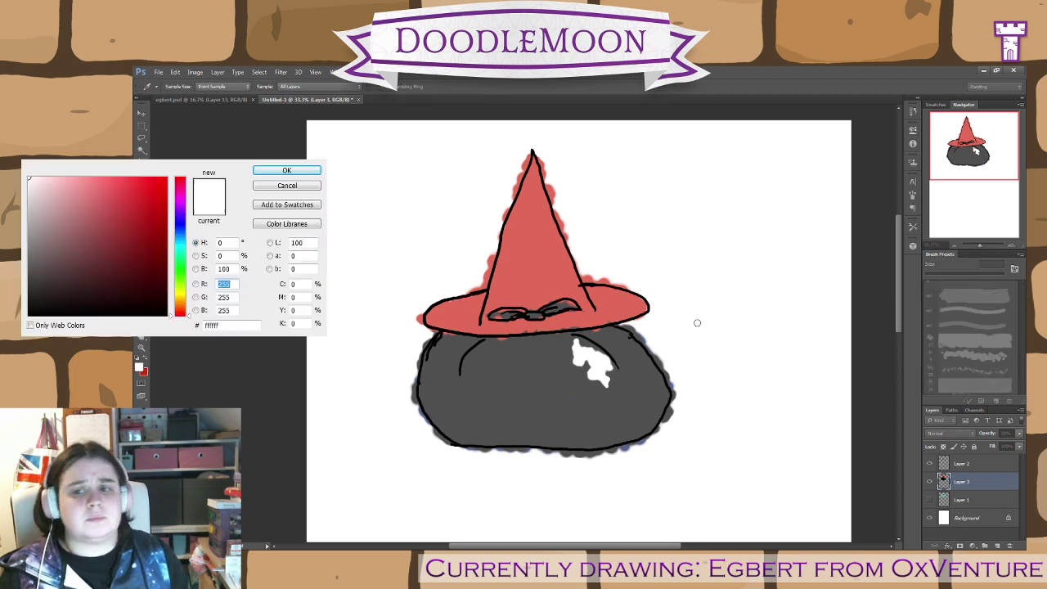
left_click(180, 291)
left_click(142, 192)
left_click(180, 295)
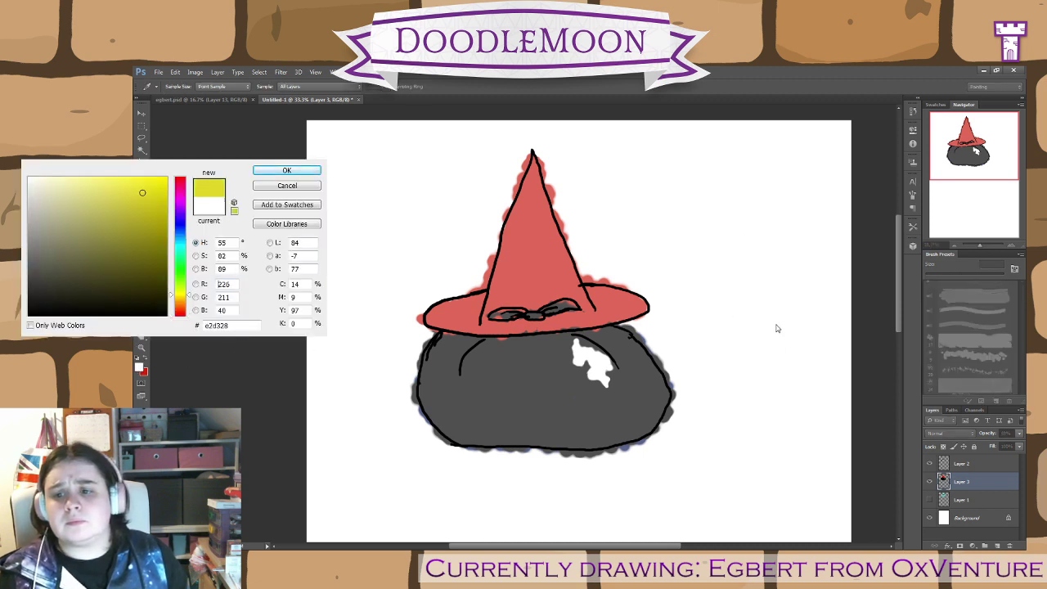
key("Return")
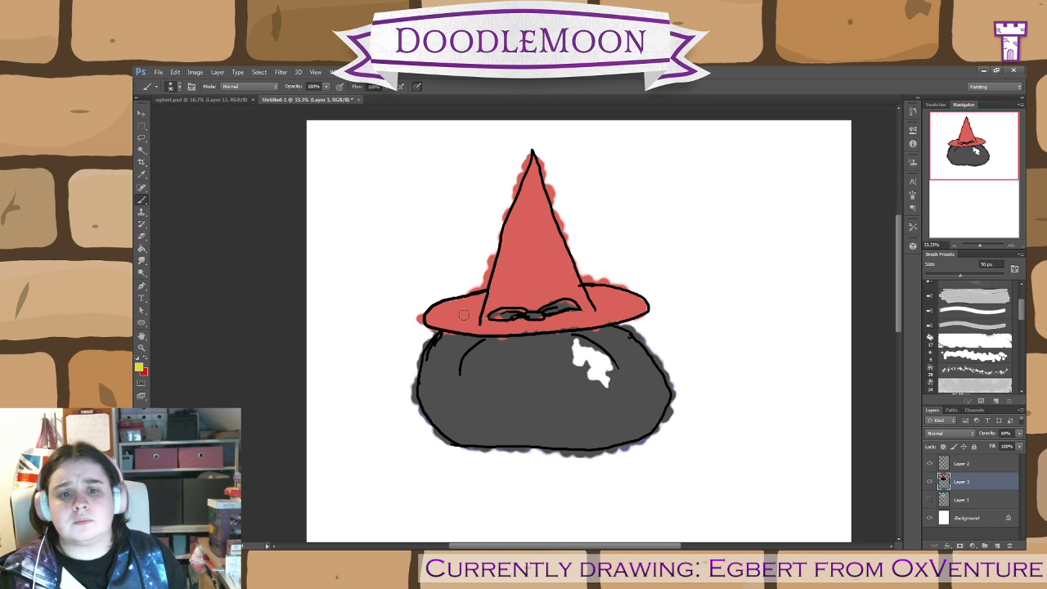
left_click(463, 315)
left_click(621, 308)
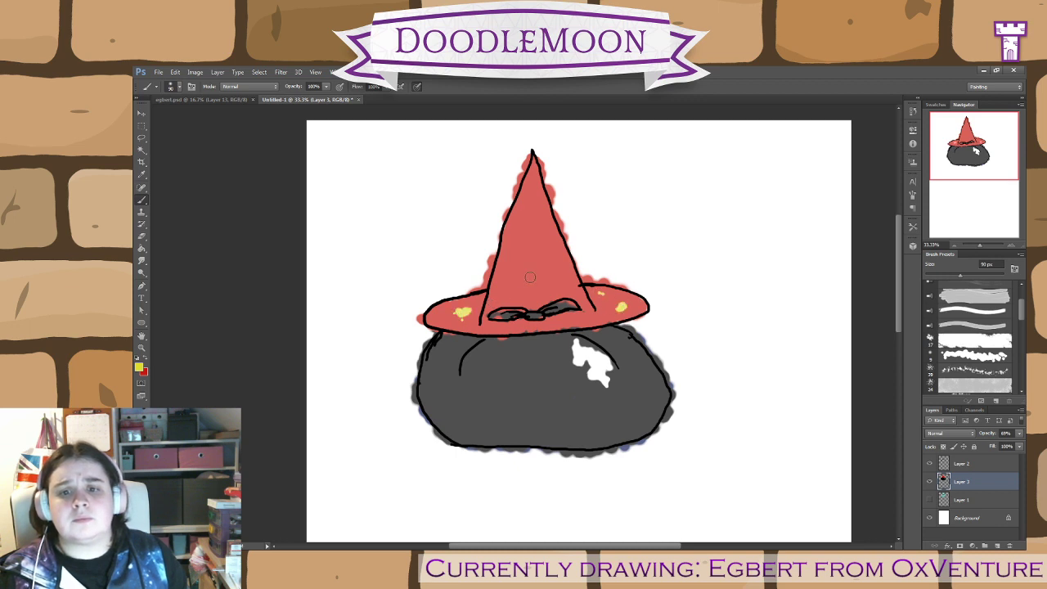
left_click(502, 288)
left_click(535, 247)
left_click(567, 284)
left_click(526, 298)
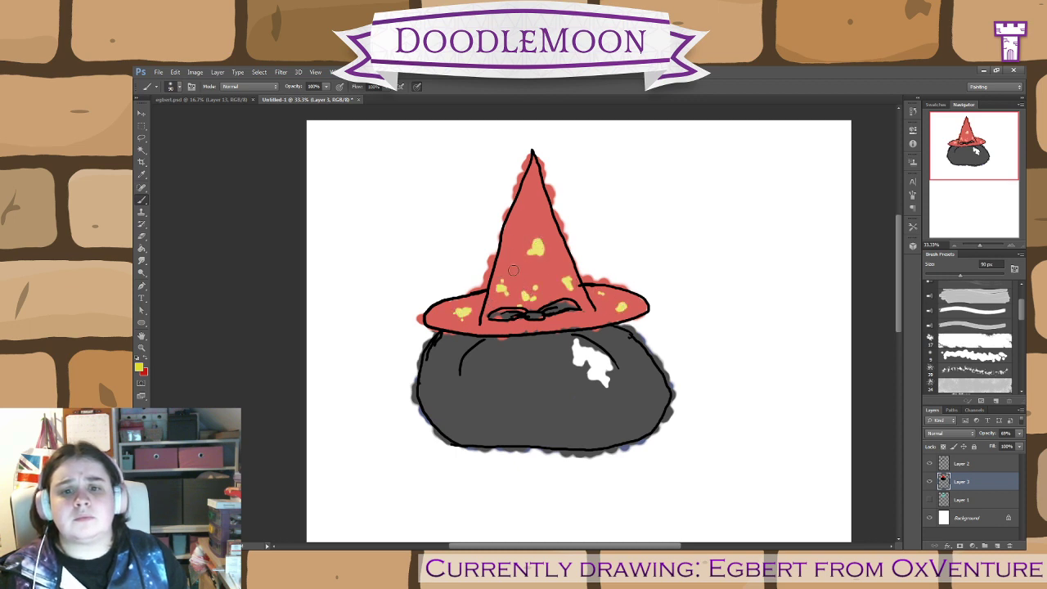
left_click(525, 213)
left_click(545, 195)
left_click(559, 252)
left_click(550, 264)
left_click(514, 271)
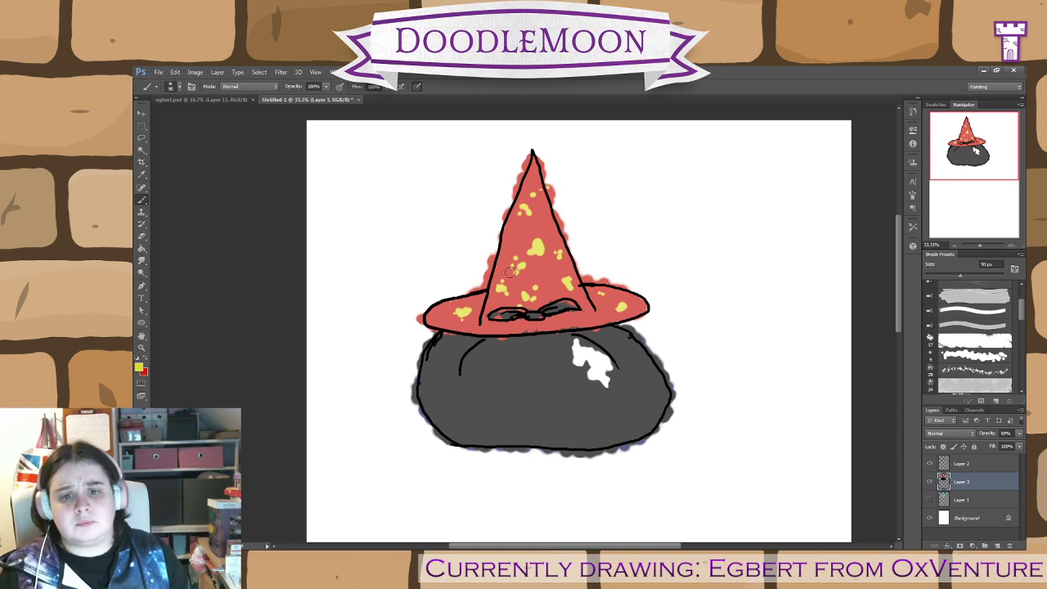
left_click(471, 322)
left_click(528, 332)
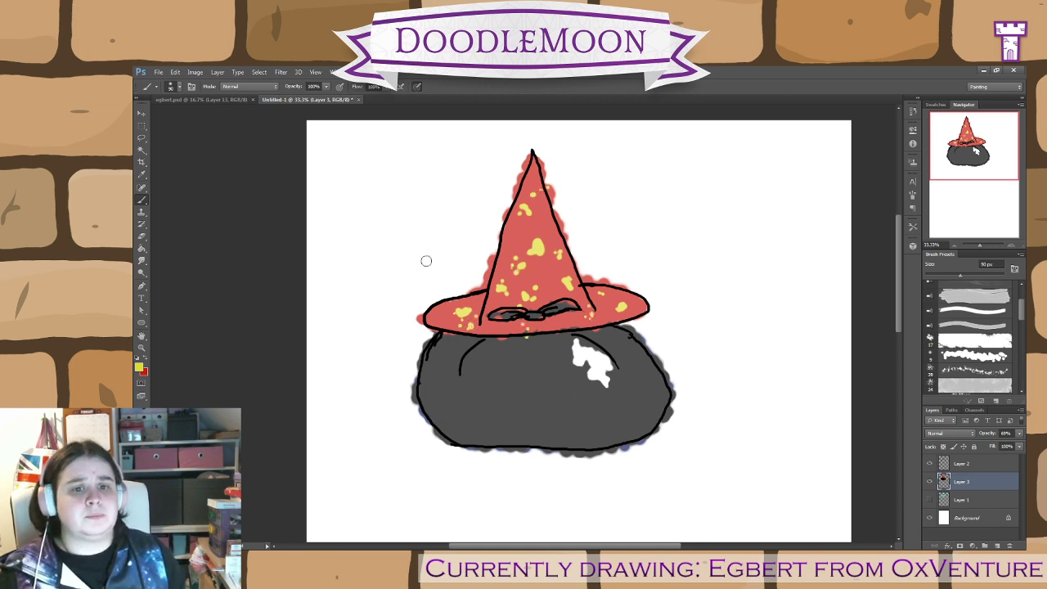
- Undo a trial yellow patch beside the hat and paint a loose cluster of yellow splatters left of the brim
left_click_drag(388, 257, 397, 266)
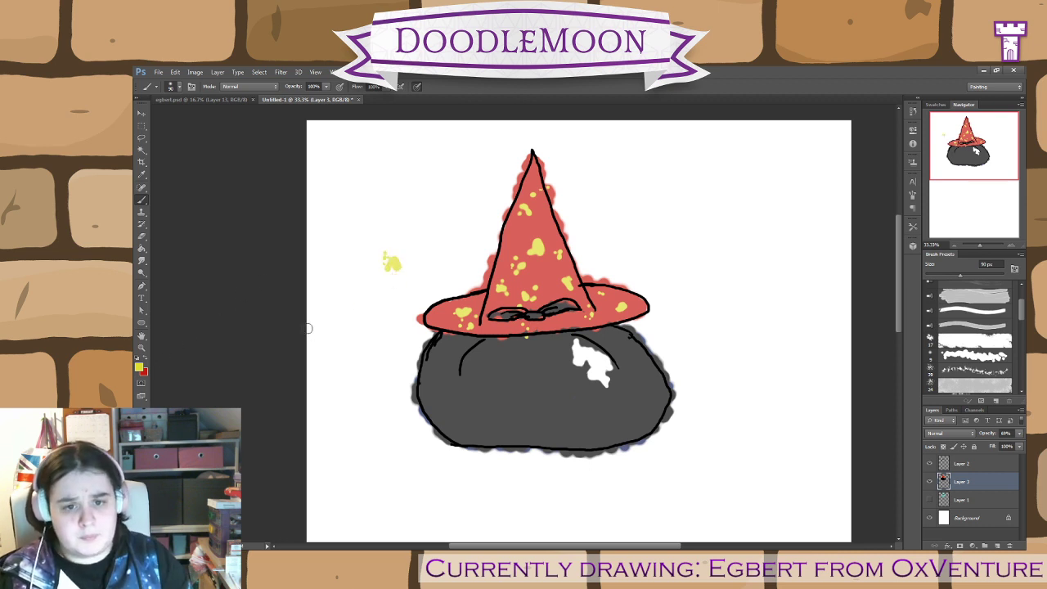
key("ctrl+z")
mouse_move(381, 271)
left_mouse_down()
mouse_move(368, 274)
mouse_move(378, 296)
mouse_move(402, 280)
left_mouse_up()
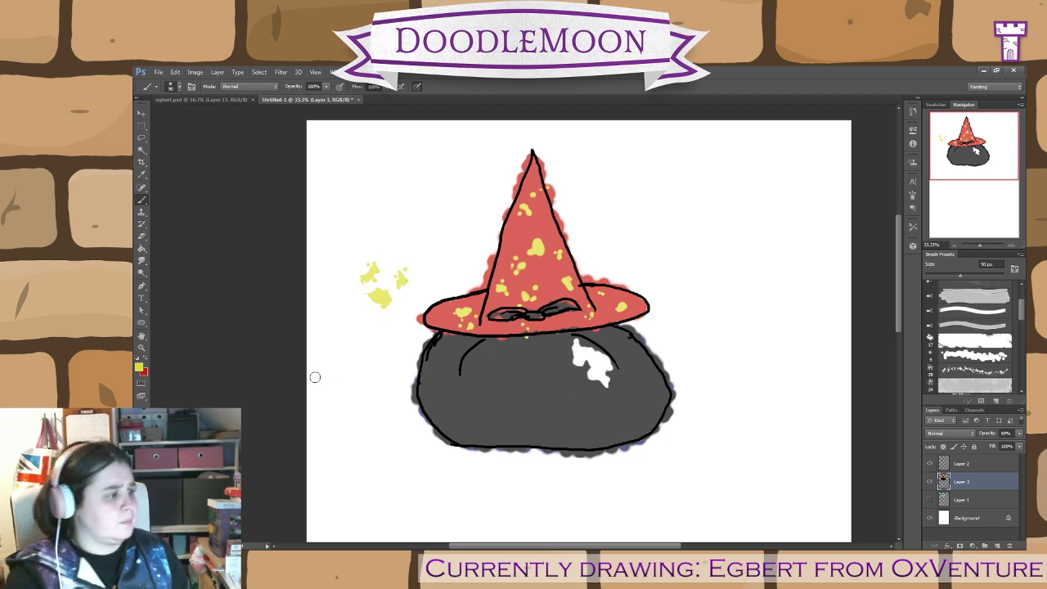
- Undo the cluster of yellow splatters left of the hat's brim
key("ctrl+alt+z")
key("ctrl+alt+z")
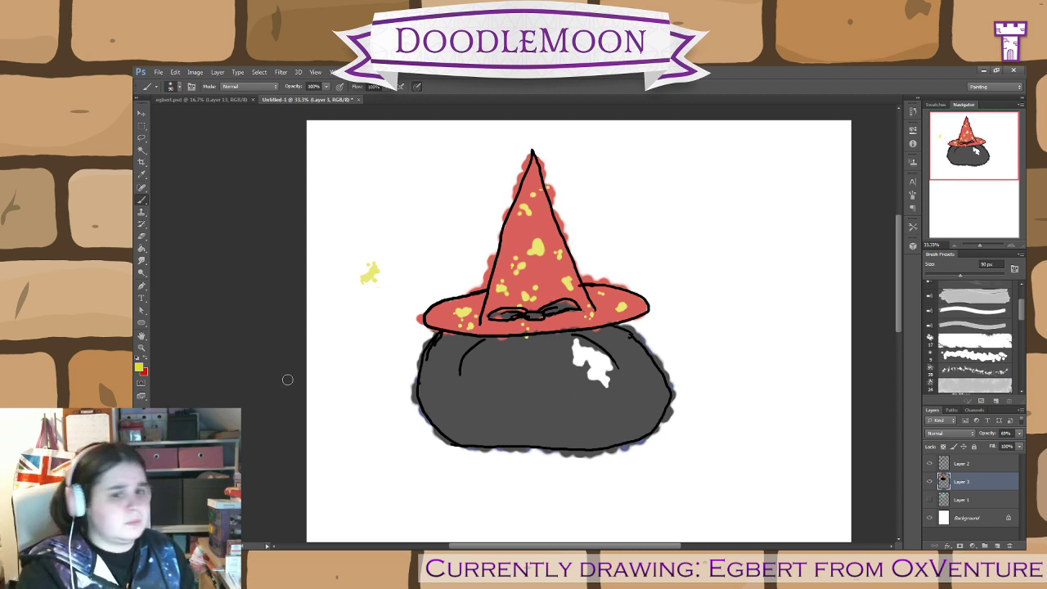
key("ctrl+alt+z")
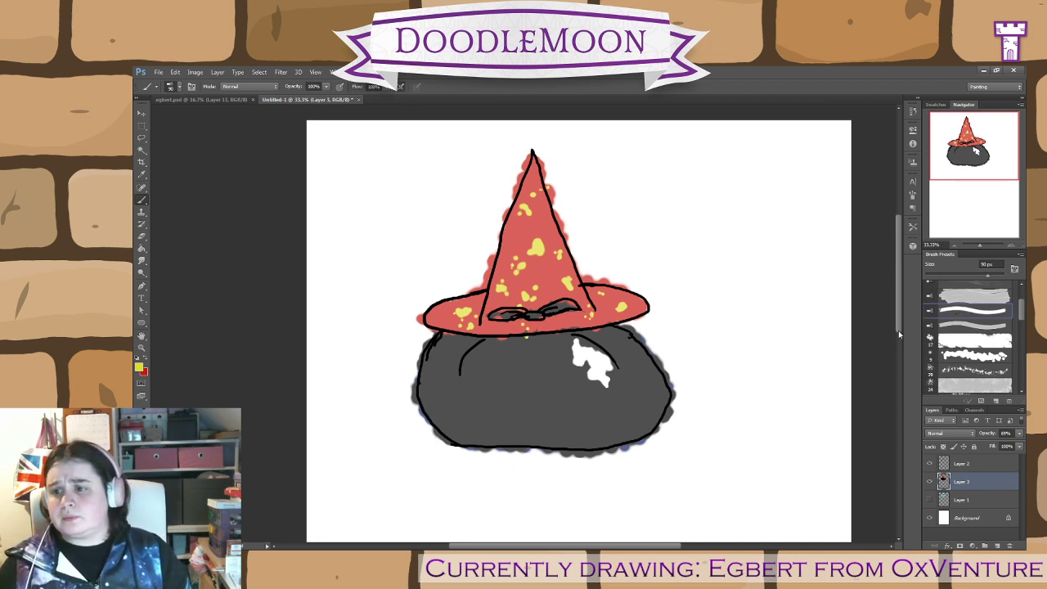
- Try yellow strokes with a flat bristle brush left of the hat, then undo them
left_click(962, 300)
mouse_move(386, 262)
left_mouse_down()
mouse_move(401, 308)
mouse_move(378, 321)
mouse_move(414, 274)
left_mouse_up()
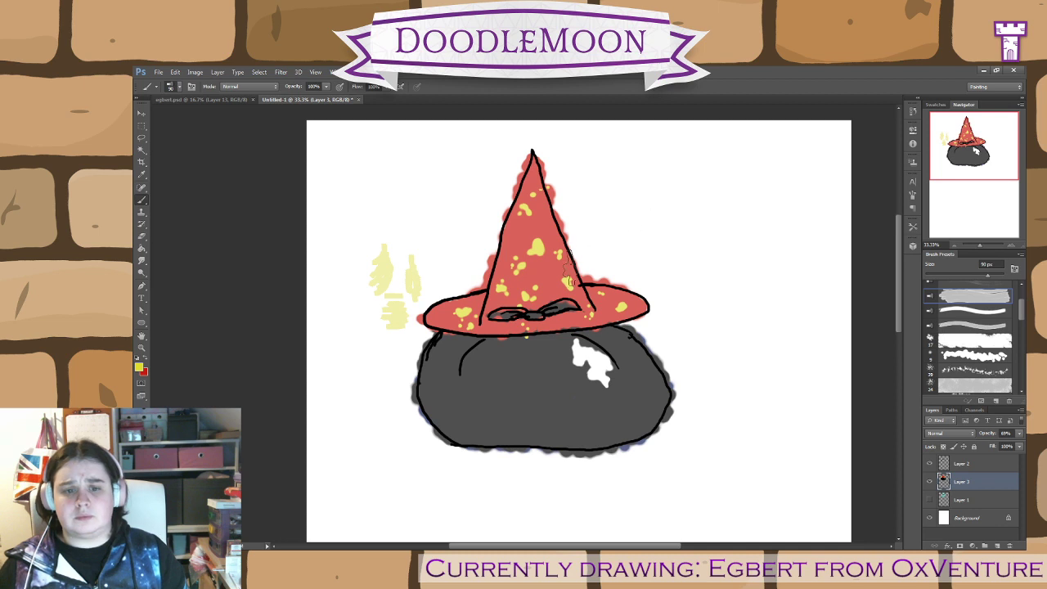
key("ctrl+alt+z")
key("ctrl+alt+z")
key("ctrl+alt+z")
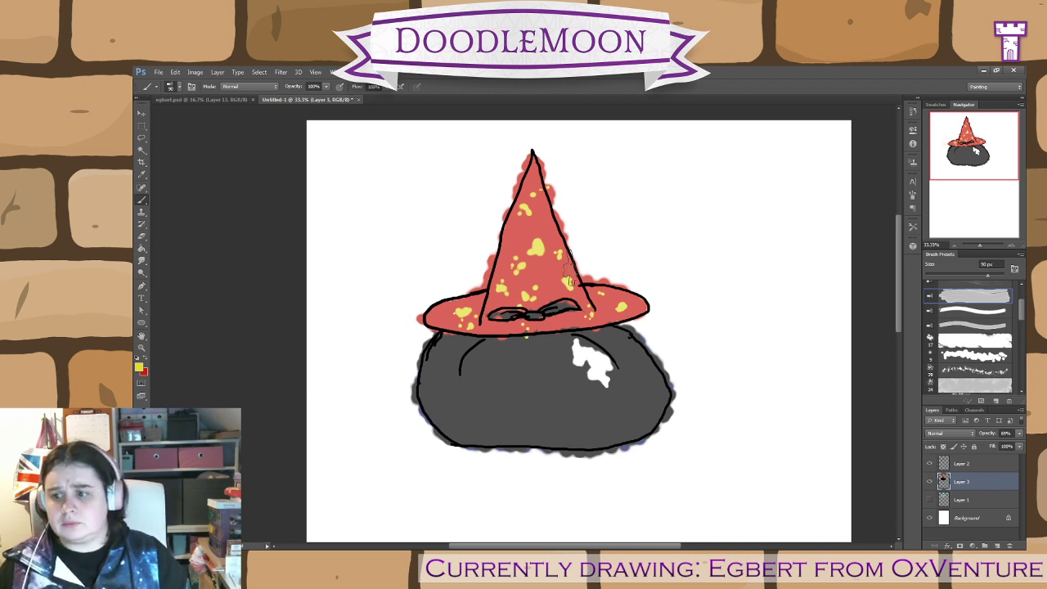
- Try stamping small yellow splatters on both sides of the hat with an enlarged spatter brush
left_click(962, 373)
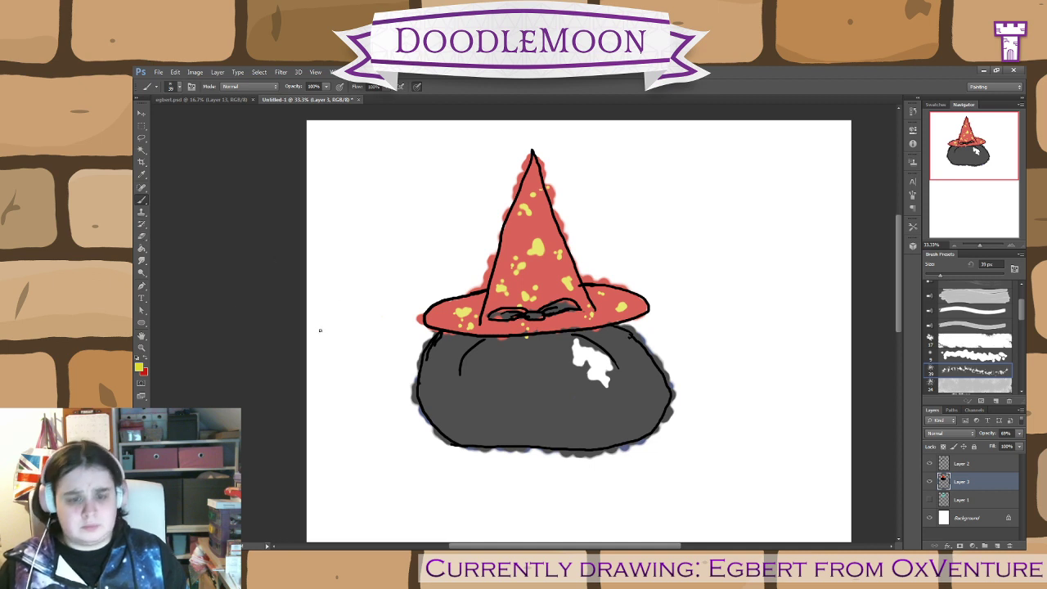
key("bracketright")
key("bracketright")
key("bracketright")
key("bracketright")
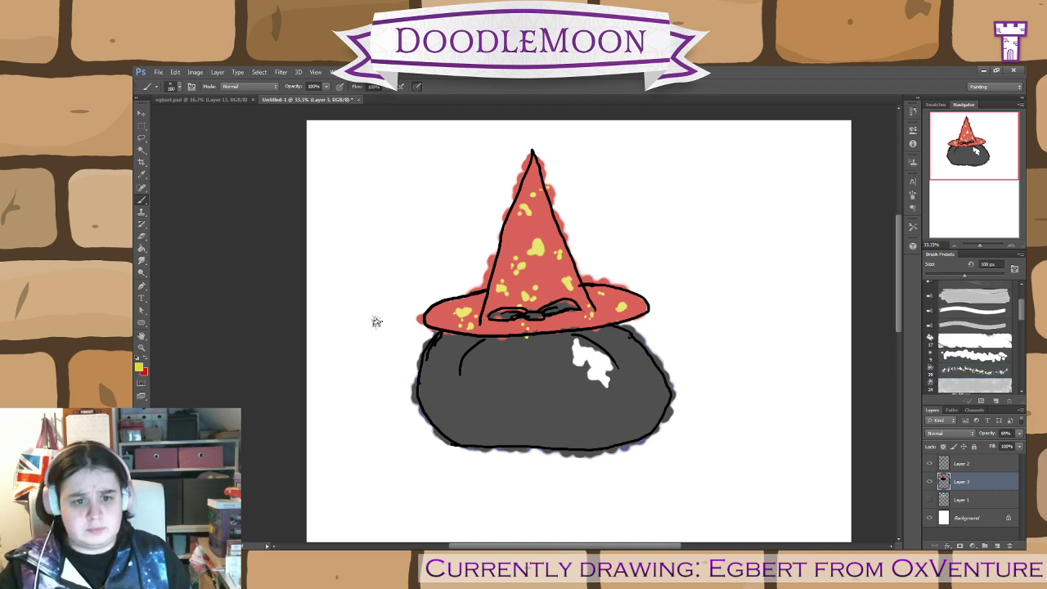
left_click(376, 322)
left_click(390, 284)
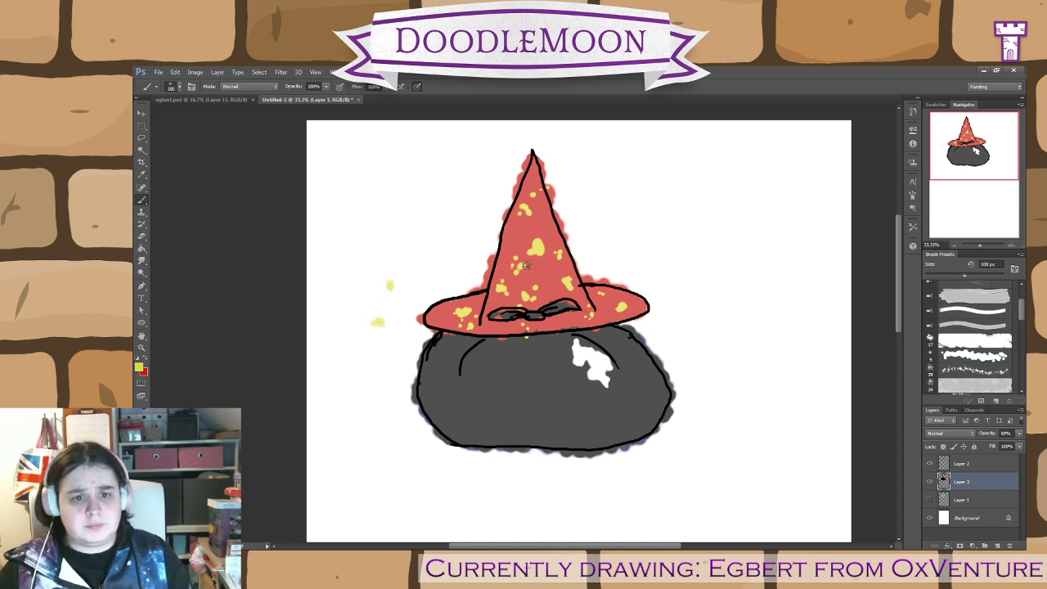
left_click(680, 261)
left_click(697, 319)
left_click(725, 358)
left_click(709, 286)
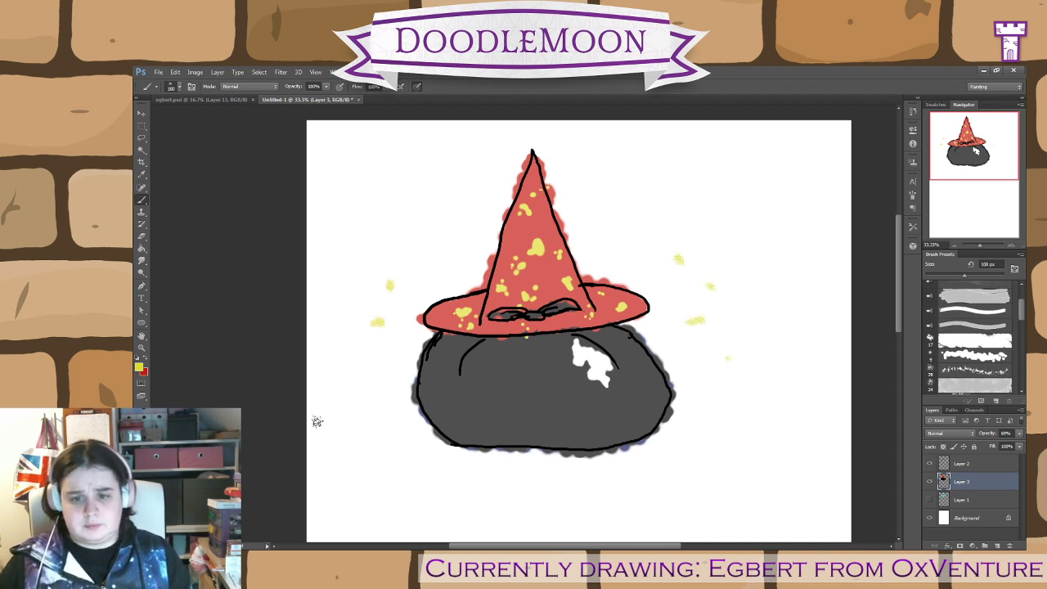
- Undo all the yellow splatters stamped on both sides of the hat
key("ctrl+alt+z")
key("ctrl+alt+z")
key("ctrl+alt+z")
key("ctrl+alt+z")
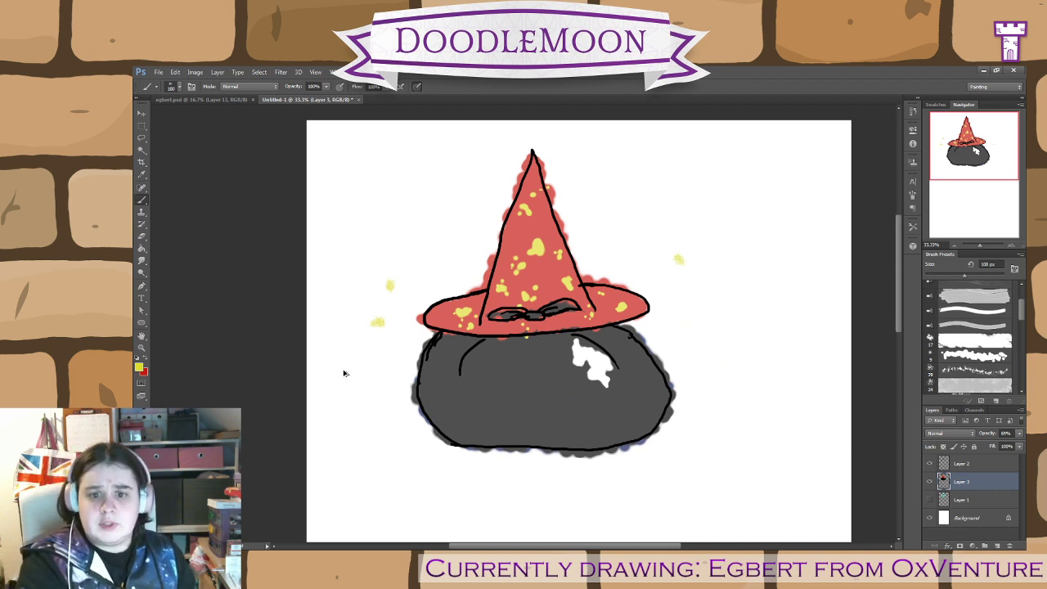
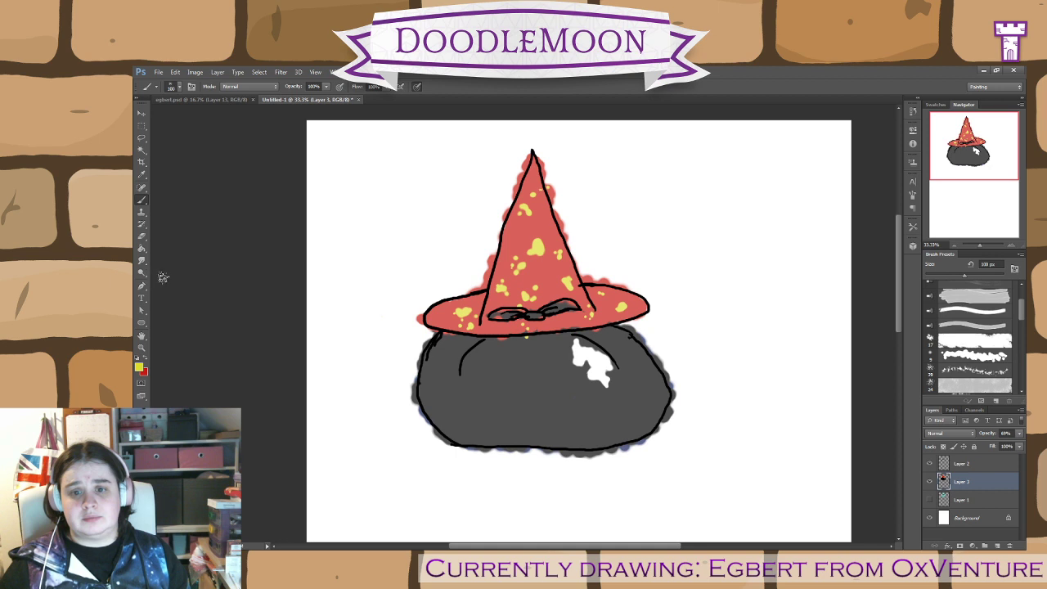
- Restore the default colours and try black round-brush strokes on the cauldron's lower left on Layer 2, then undo them
left_click(970, 464)
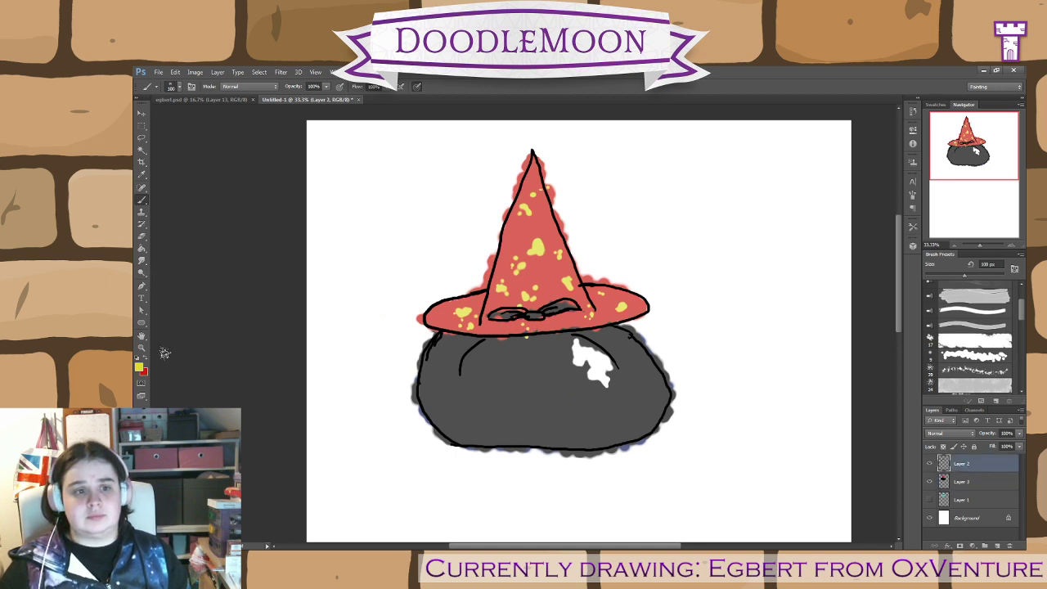
left_click(972, 484)
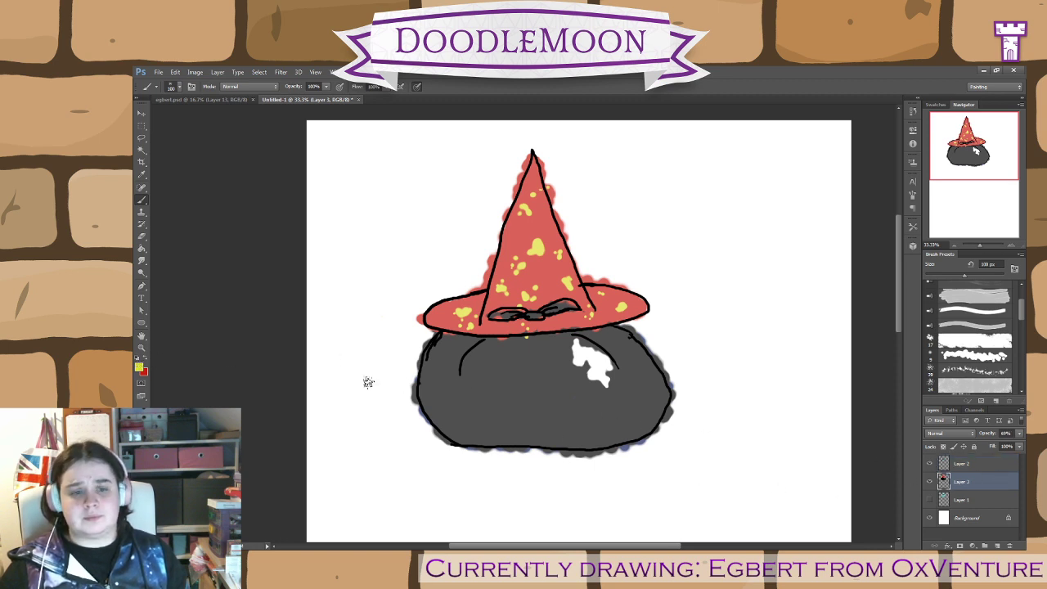
left_click(965, 469)
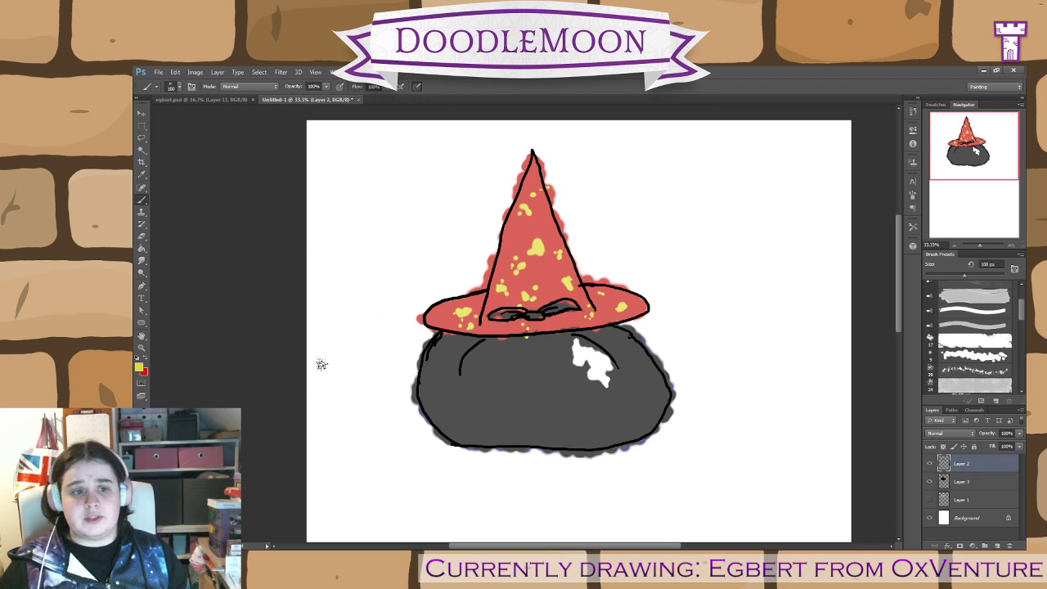
left_click(139, 358)
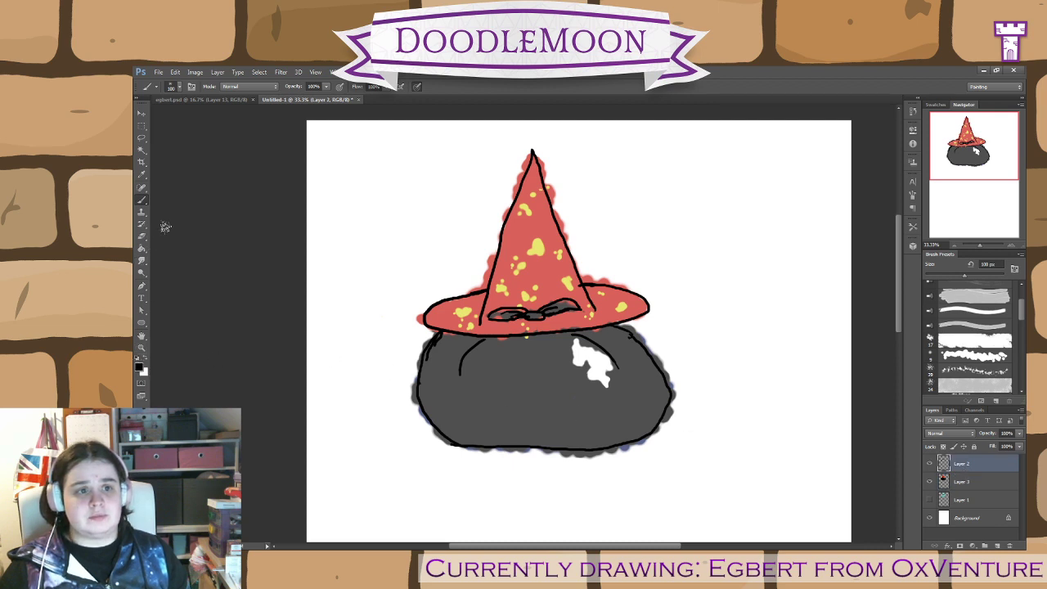
left_click_drag(1022, 312, 1022, 300)
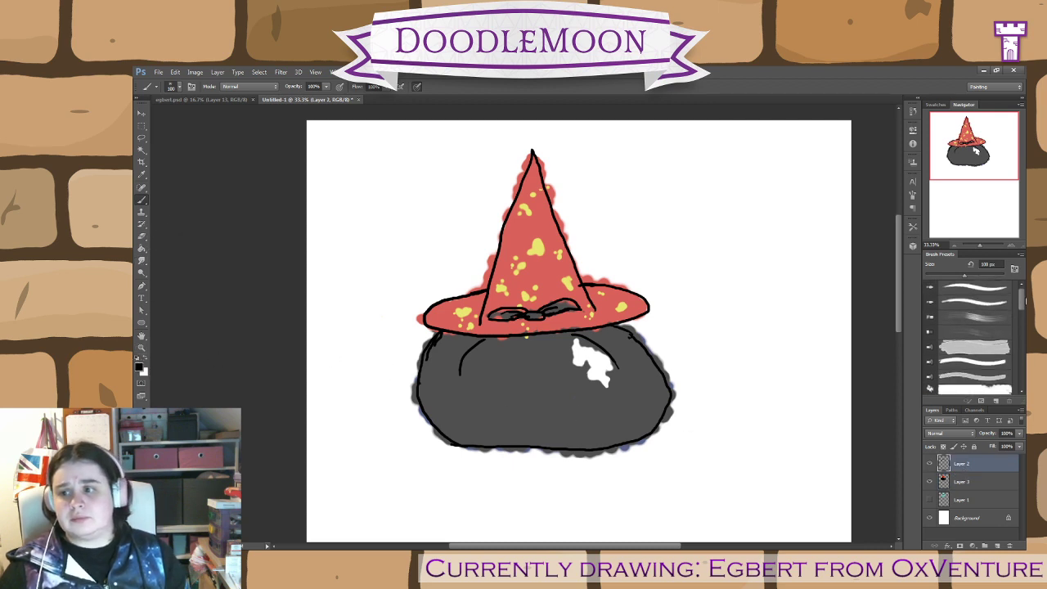
left_click(994, 289)
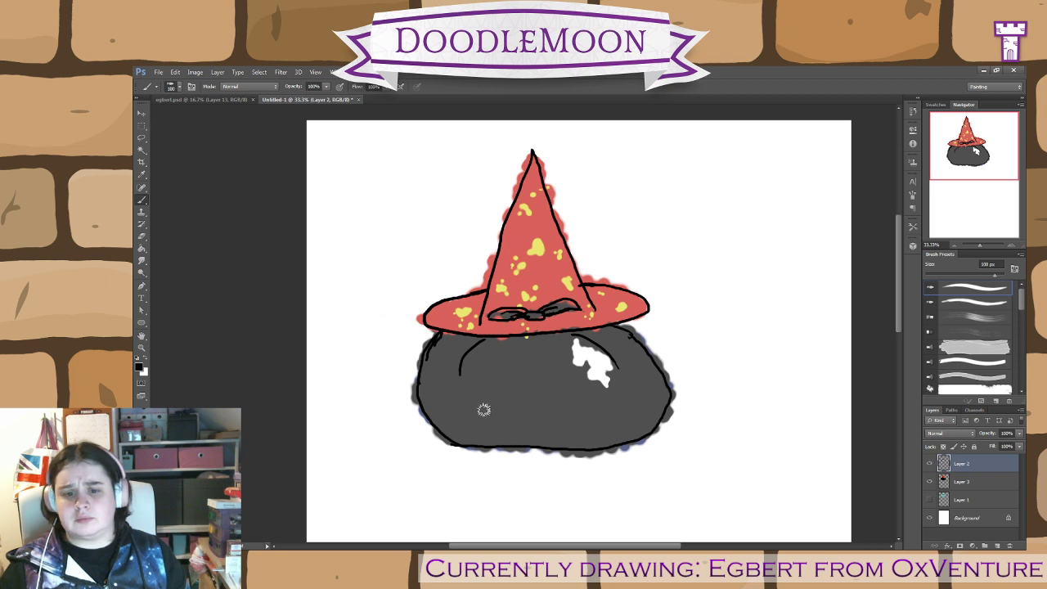
mouse_move(486, 421)
left_mouse_down()
mouse_move(487, 391)
mouse_move(473, 401)
left_mouse_up()
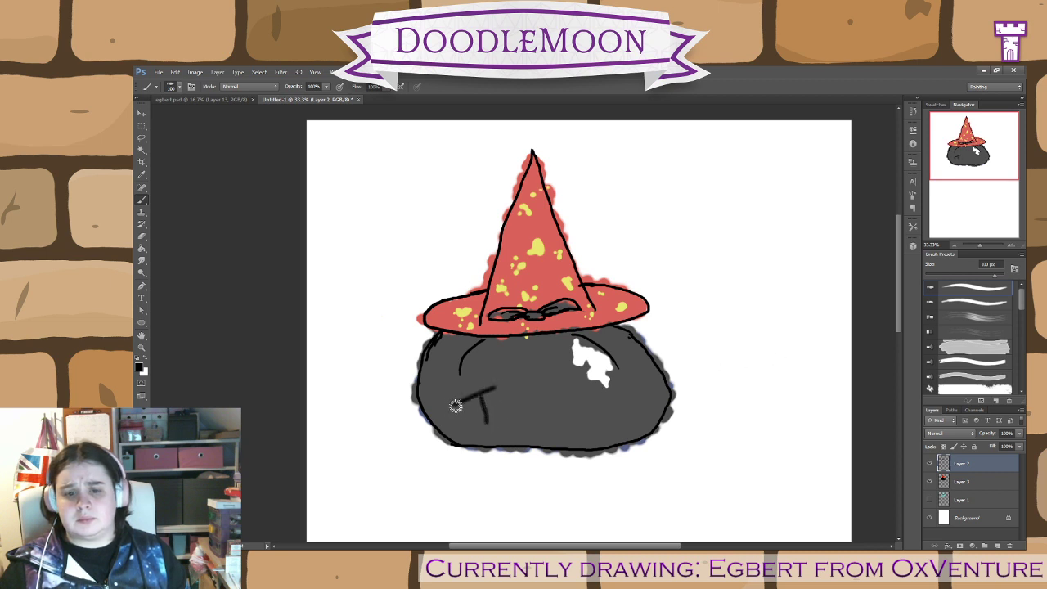
key("ctrl+alt+z")
key("ctrl+alt+z")
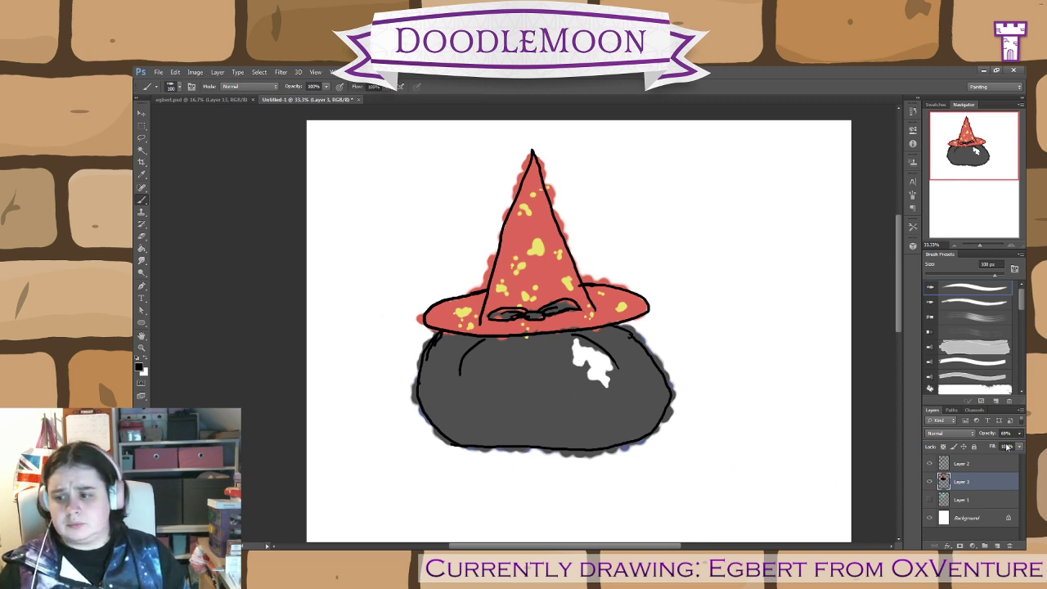
- Set the opacity of Layer 3 to 76%
left_click_drag(1015, 445, 1008, 446)
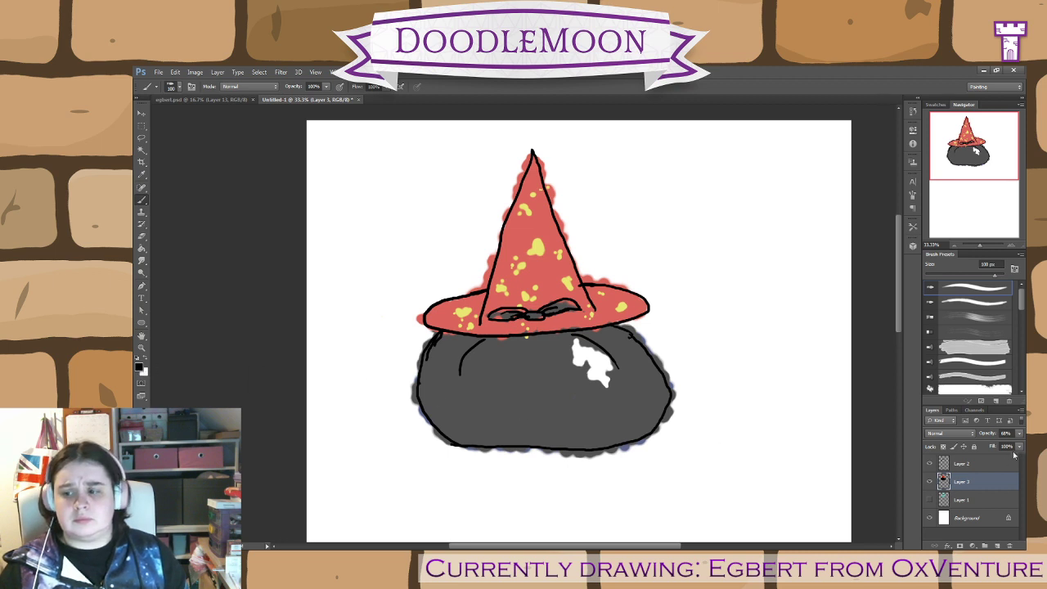
left_click_drag(1013, 446, 1011, 446)
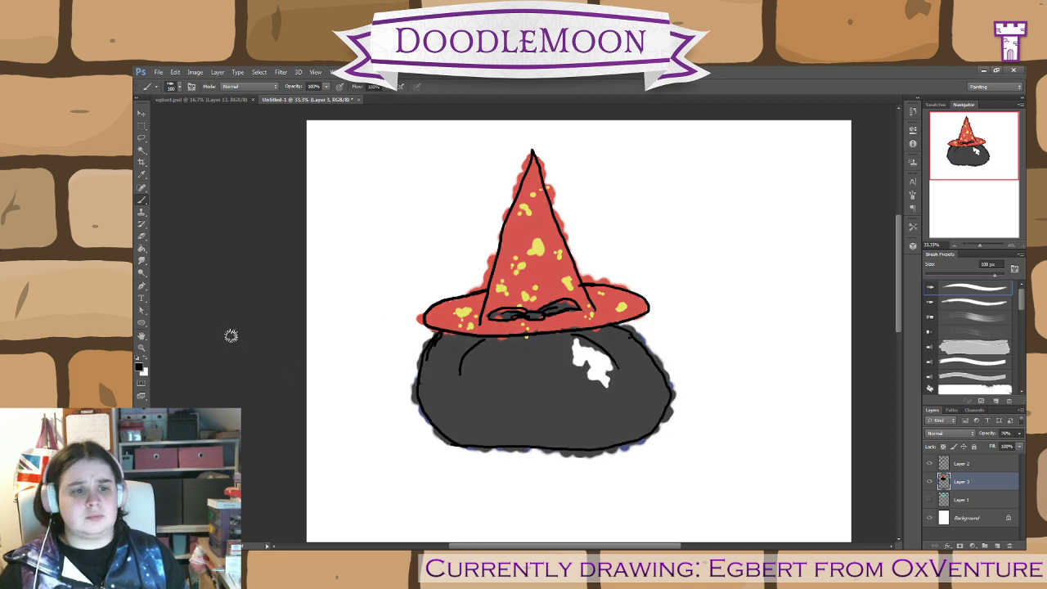
- Try a white bristle-brush stroke across the cauldron beside its highlight, undo it, and choose a rough spatter brush instead
left_click(144, 360)
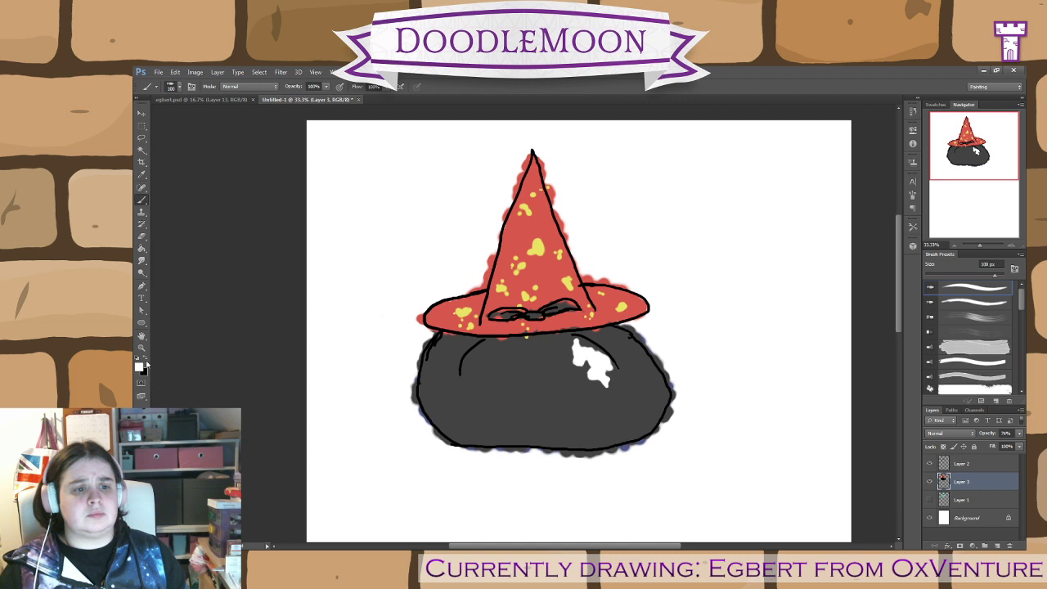
left_click(980, 350)
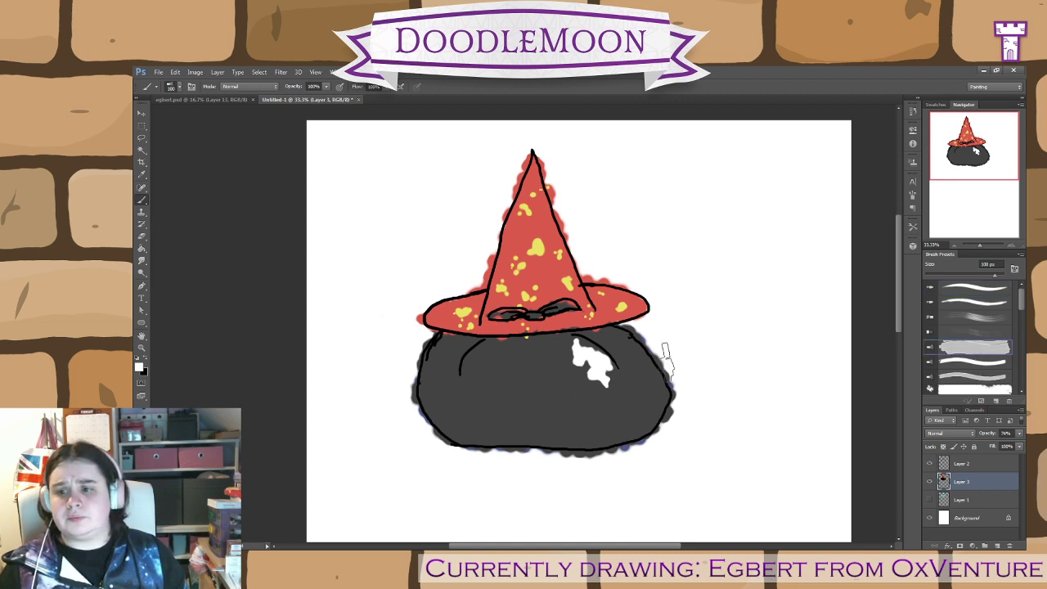
mouse_move(606, 364)
left_mouse_down()
mouse_move(548, 362)
mouse_move(548, 405)
left_mouse_up()
key("ctrl+z")
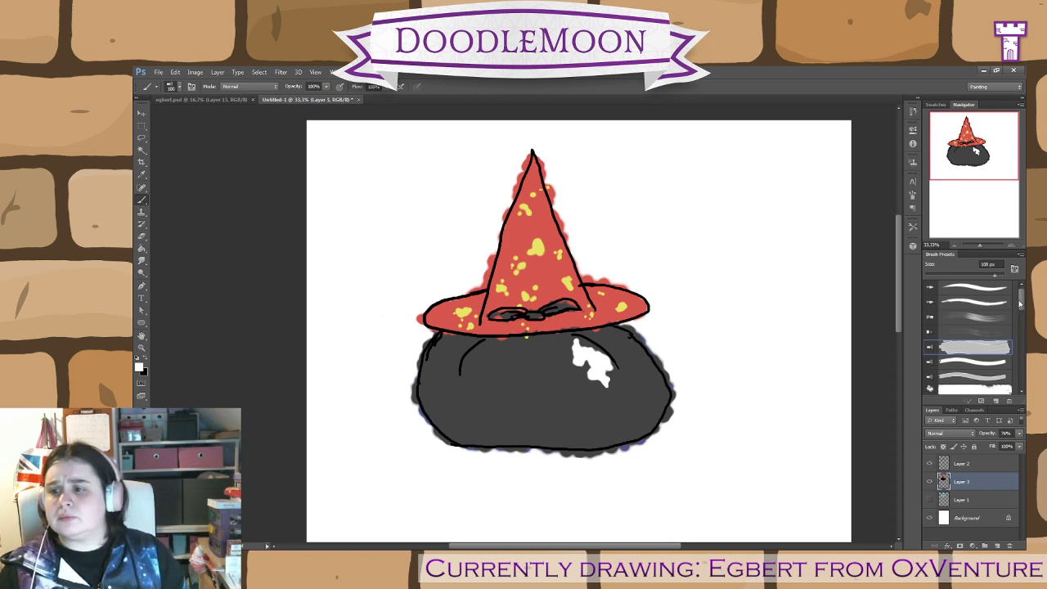
left_click_drag(1019, 303, 1021, 320)
left_click(978, 343)
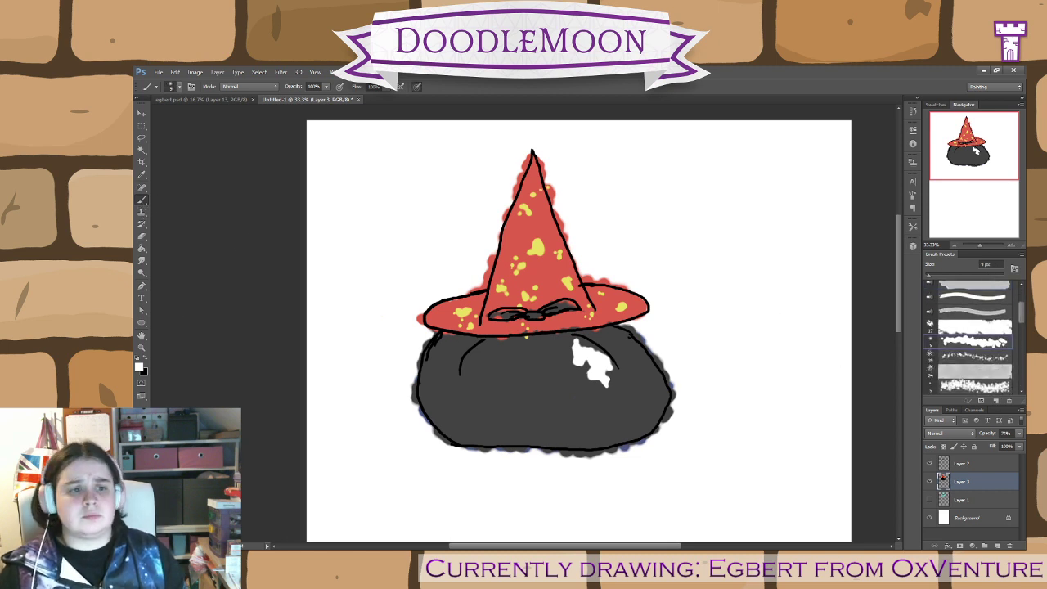
- Switch to the Dodge tool with a rough spatter brush enlarged to 125 px
left_click(141, 273)
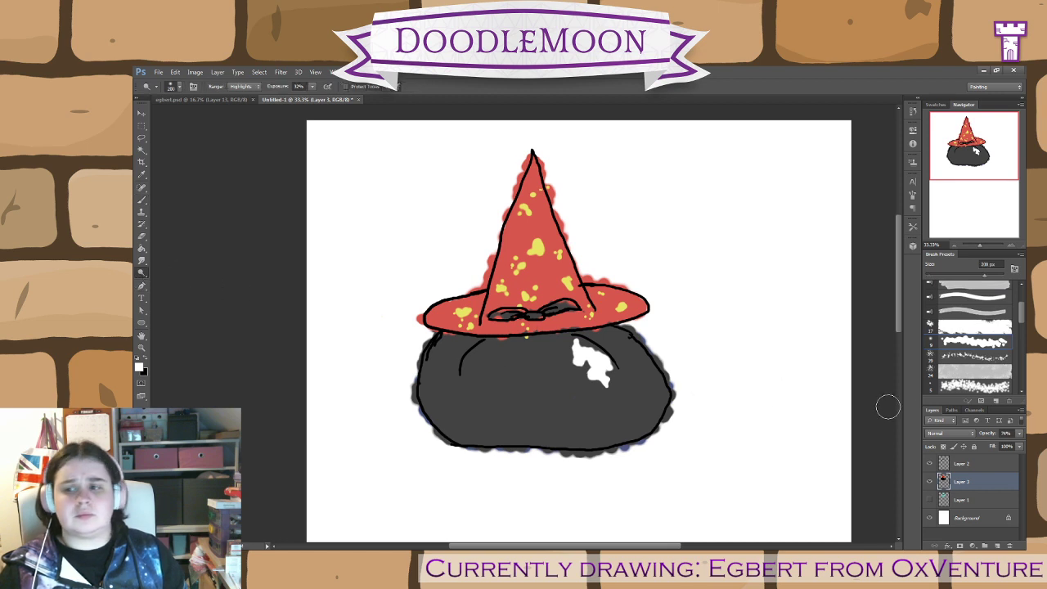
left_click(958, 349)
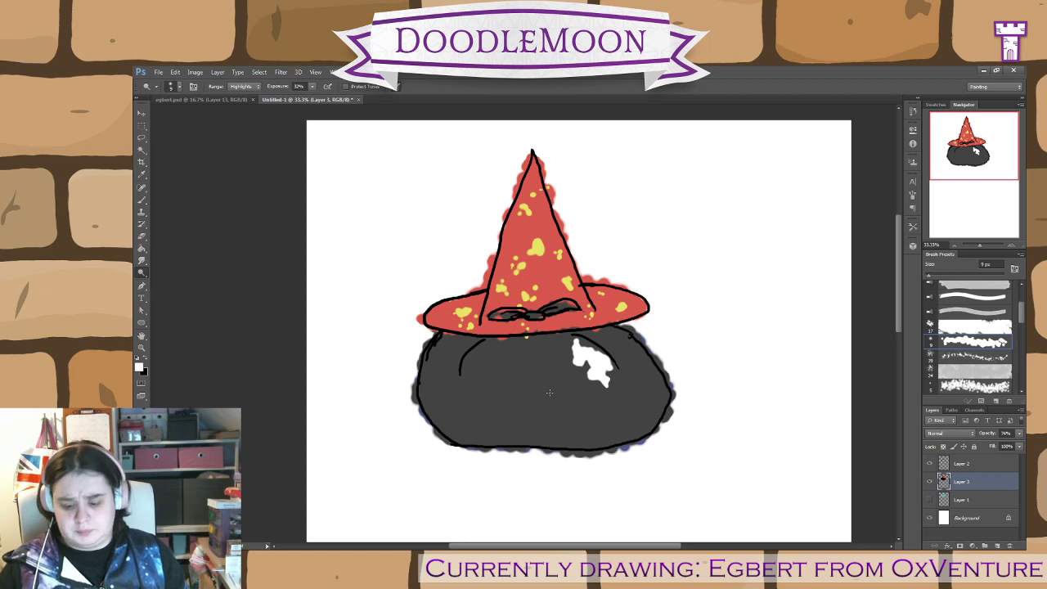
key("bracketright")
key("bracketright")
key("bracketright")
key("bracketright")
key("bracketright")
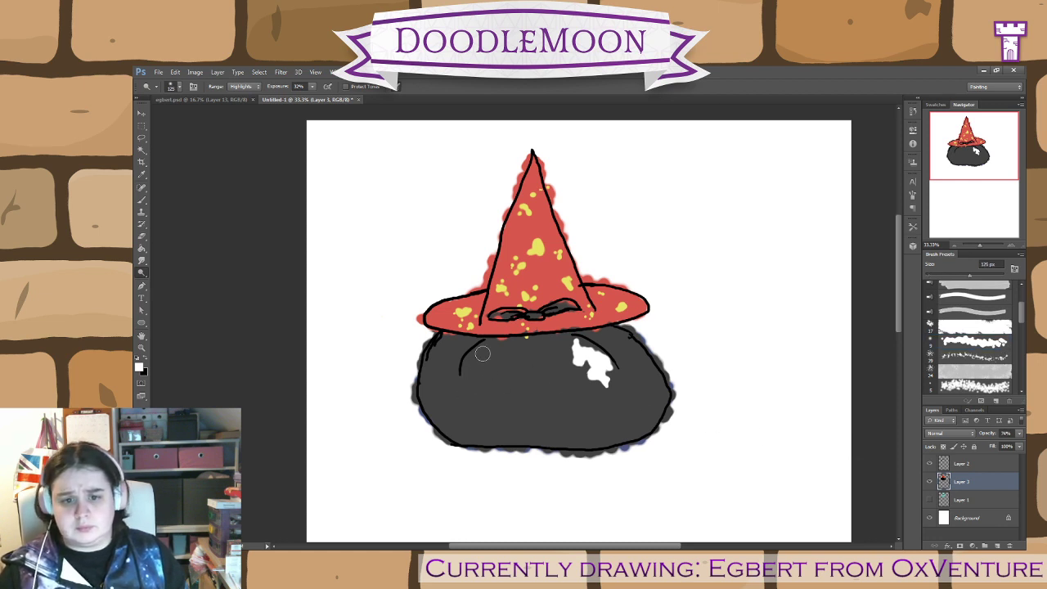
- Set the dodge range to Shadows and lighten small irregular patches across the cauldron's body
left_click(246, 87)
left_click(234, 109)
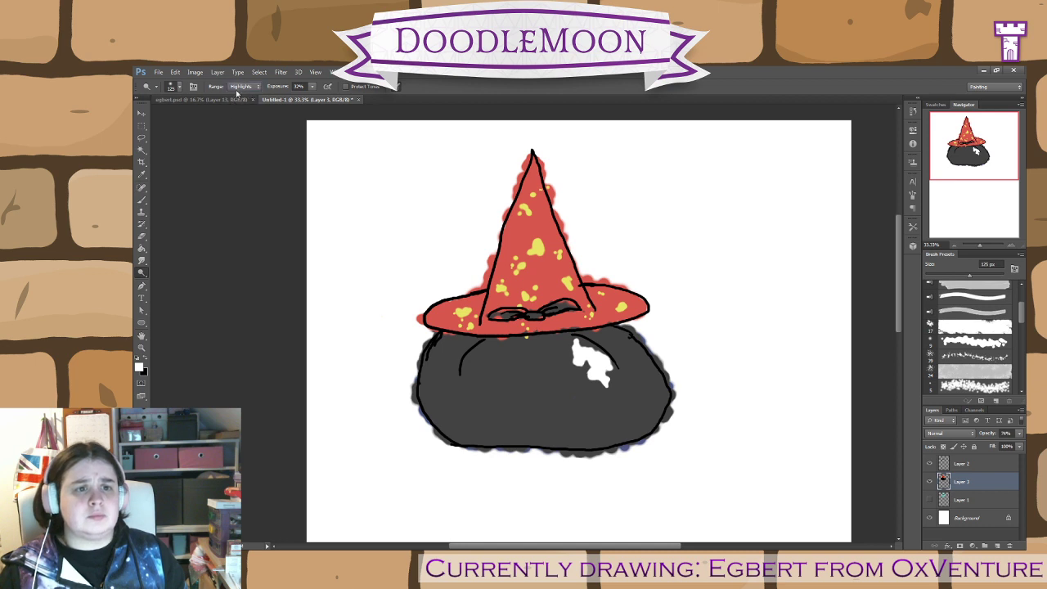
left_click(238, 89)
left_click(235, 100)
left_click(471, 372)
left_click(477, 352)
left_click(462, 378)
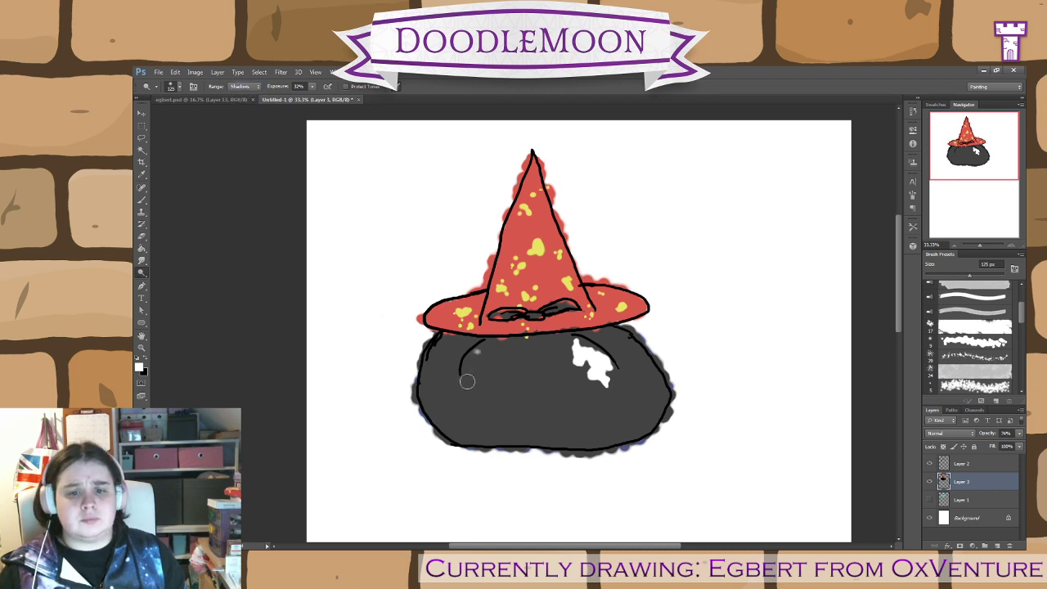
left_click(559, 362)
mouse_move(572, 353)
left_mouse_down()
mouse_move(630, 344)
mouse_move(634, 364)
left_mouse_up()
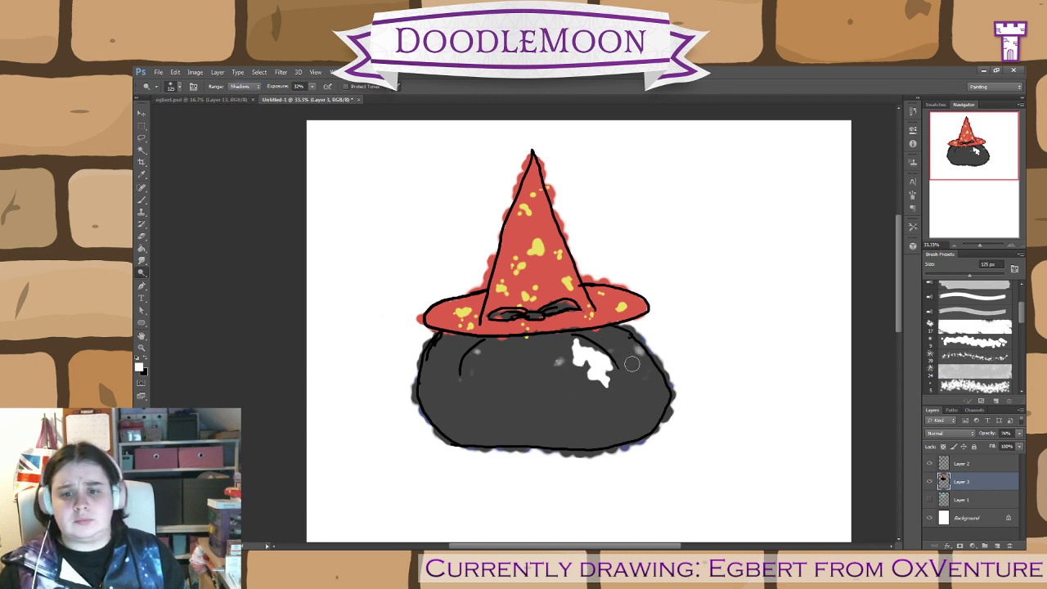
mouse_move(592, 401)
left_mouse_down()
mouse_move(540, 372)
mouse_move(515, 395)
mouse_move(458, 376)
mouse_move(443, 399)
mouse_move(485, 425)
mouse_move(601, 413)
mouse_move(585, 397)
mouse_move(523, 428)
left_mouse_up()
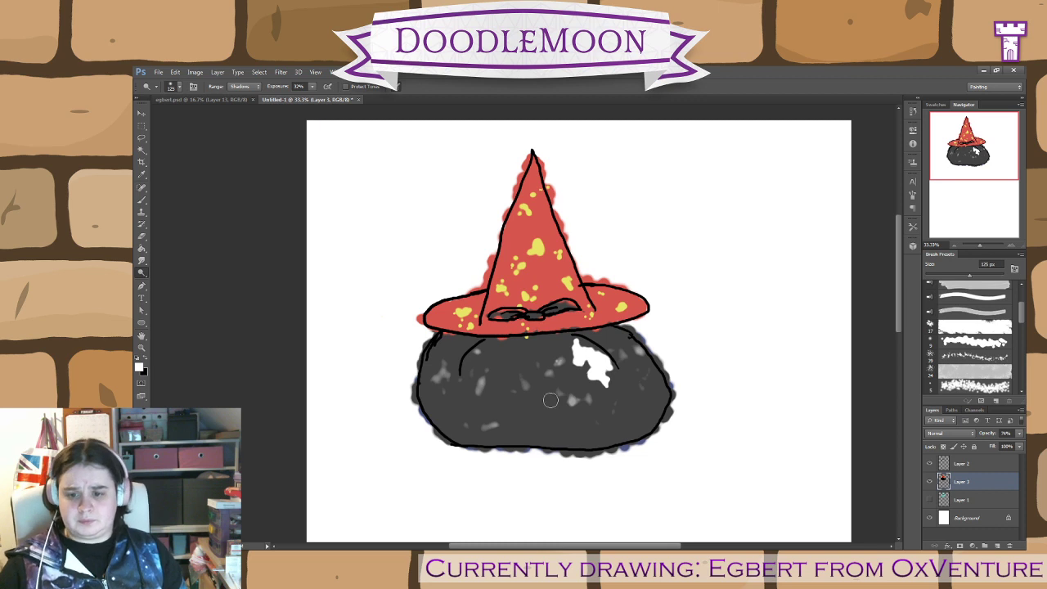
- Set up the Brush tool with black paint and the first bristle brush preset on Layer 2 for the empty area below the cauldron
mouse_move(715, 415)
left_mouse_down()
mouse_move(625, 131)
mouse_move(707, 127)
left_mouse_up()
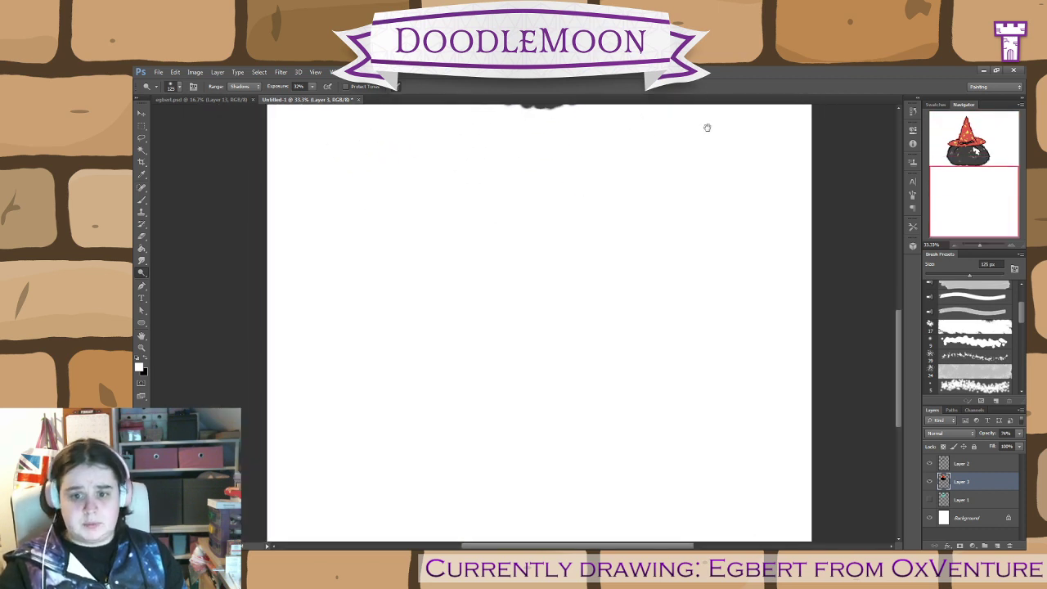
left_click(141, 200)
left_click(145, 363)
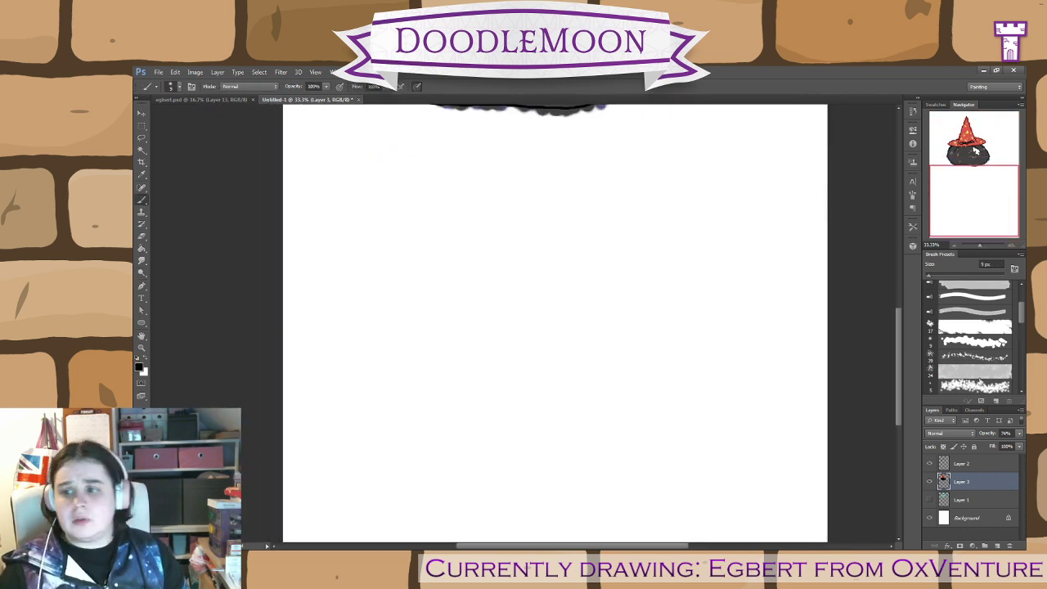
left_click(987, 464)
scroll(974, 327, "up", 3)
left_click(968, 291)
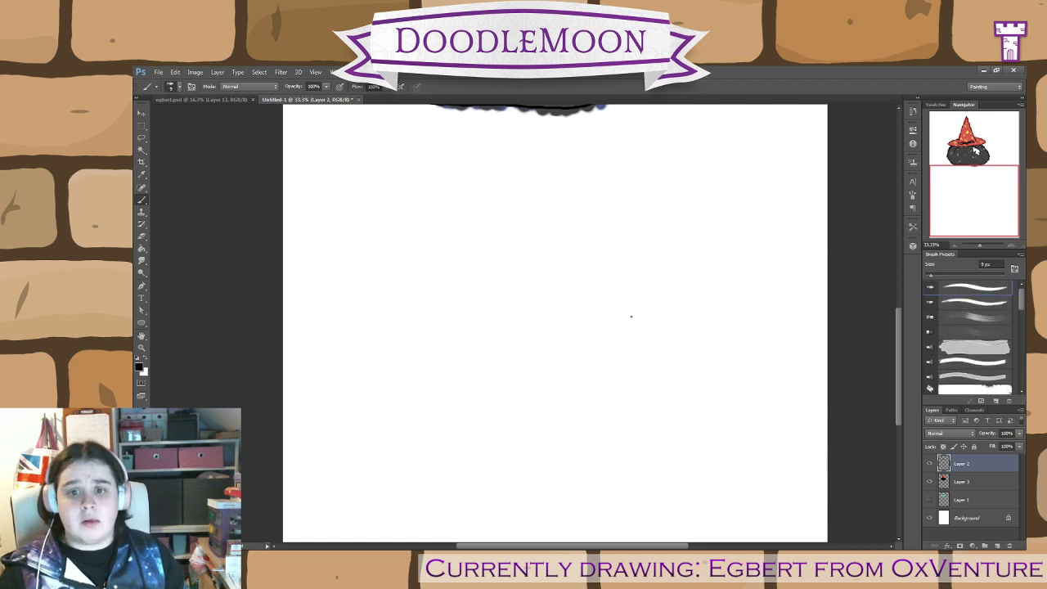
- Try a curved black outline below the cauldron with a thin brush and again at 80 px, undoing both strokes
mouse_move(636, 317)
left_mouse_down()
mouse_move(597, 291)
mouse_move(533, 278)
mouse_move(468, 296)
mouse_move(434, 340)
left_mouse_up()
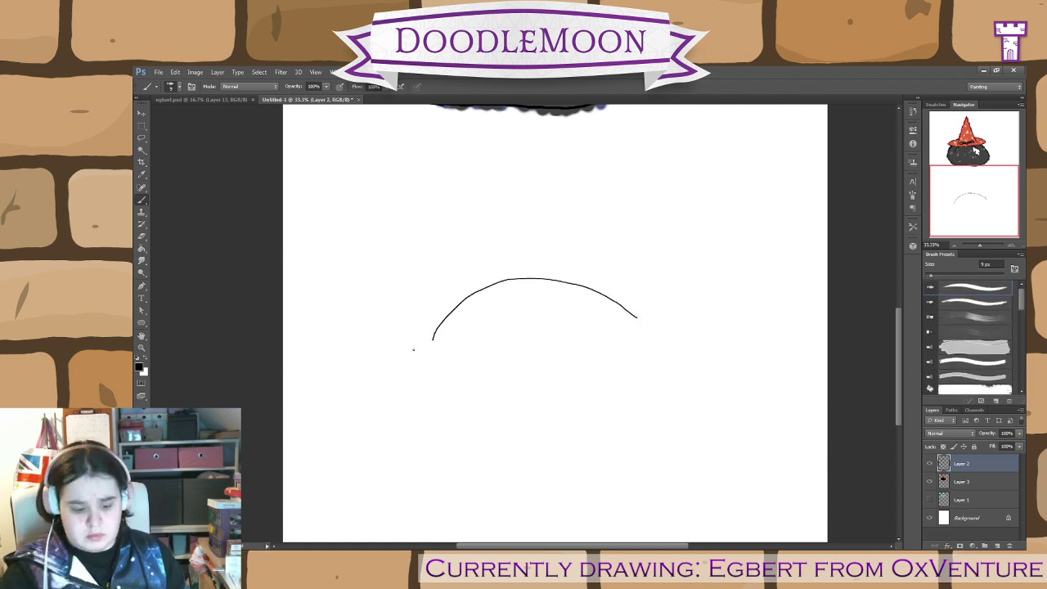
key("ctrl+z")
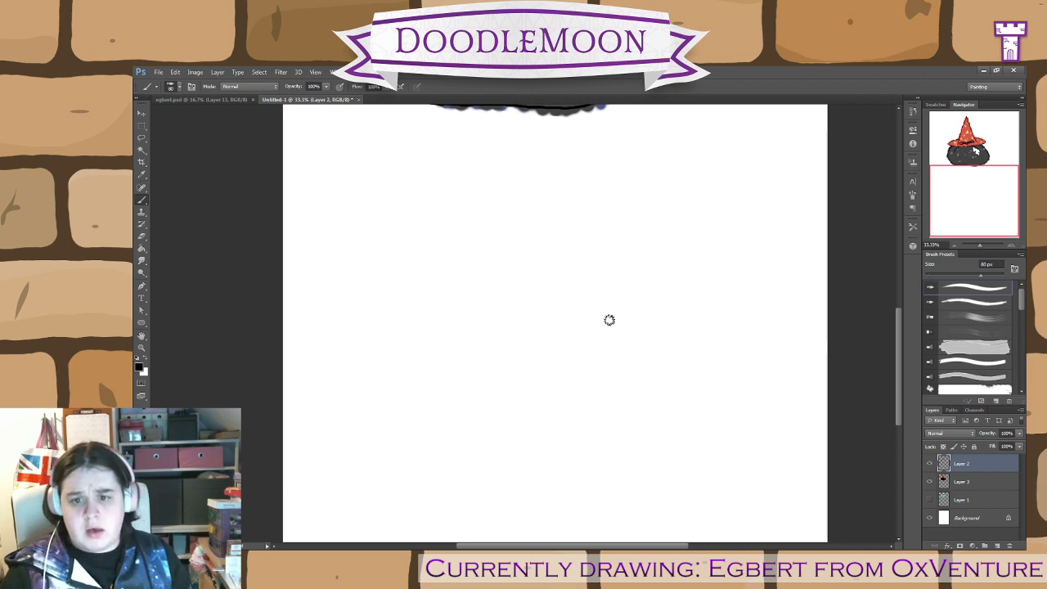
mouse_move(650, 314)
left_mouse_down()
mouse_move(489, 283)
mouse_move(426, 311)
mouse_move(406, 378)
mouse_move(433, 425)
mouse_move(590, 414)
mouse_move(630, 384)
left_mouse_up()
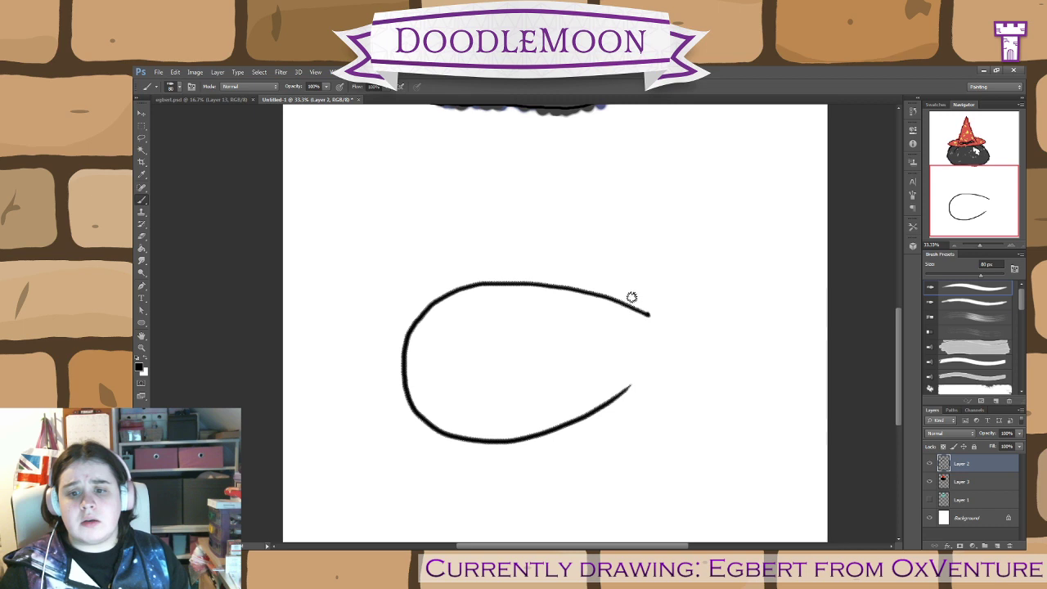
key("ctrl+z")
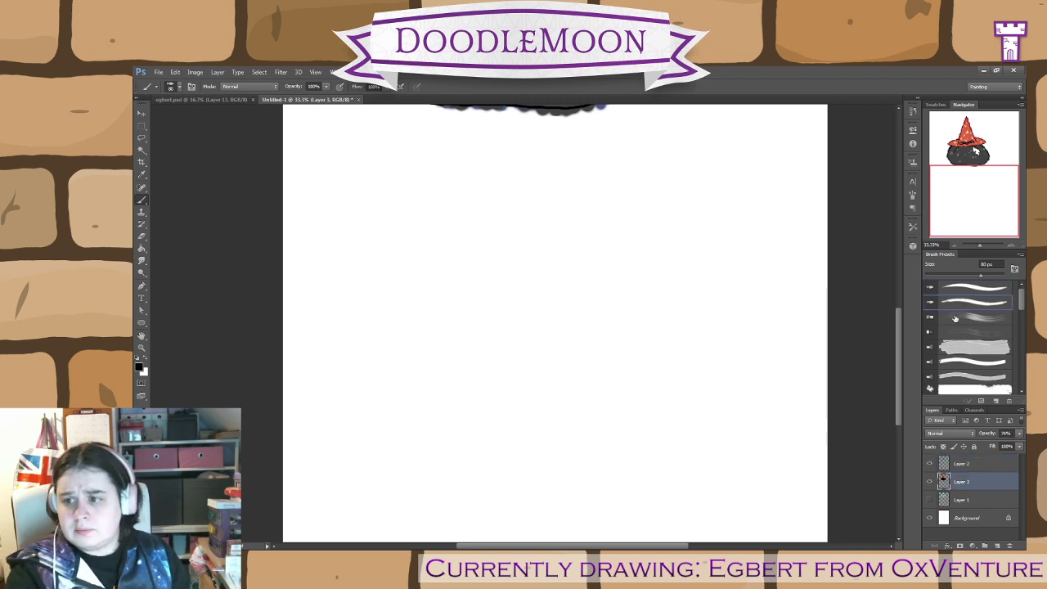
- Try a thick, open rounded outline on Layer 2 with the second brush preset at 125 px, and undo it
left_click(972, 464)
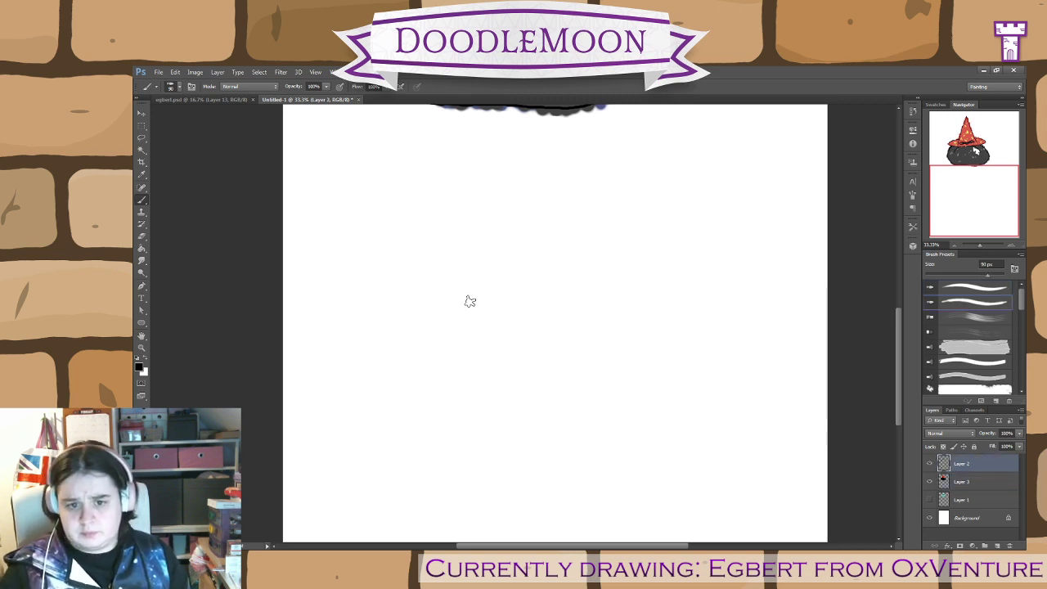
key("bracketright")
key("bracketright")
key("bracketright")
key("bracketright")
key("bracketright")
key("bracketright")
key("bracketleft")
key("bracketleft")
key("bracketleft")
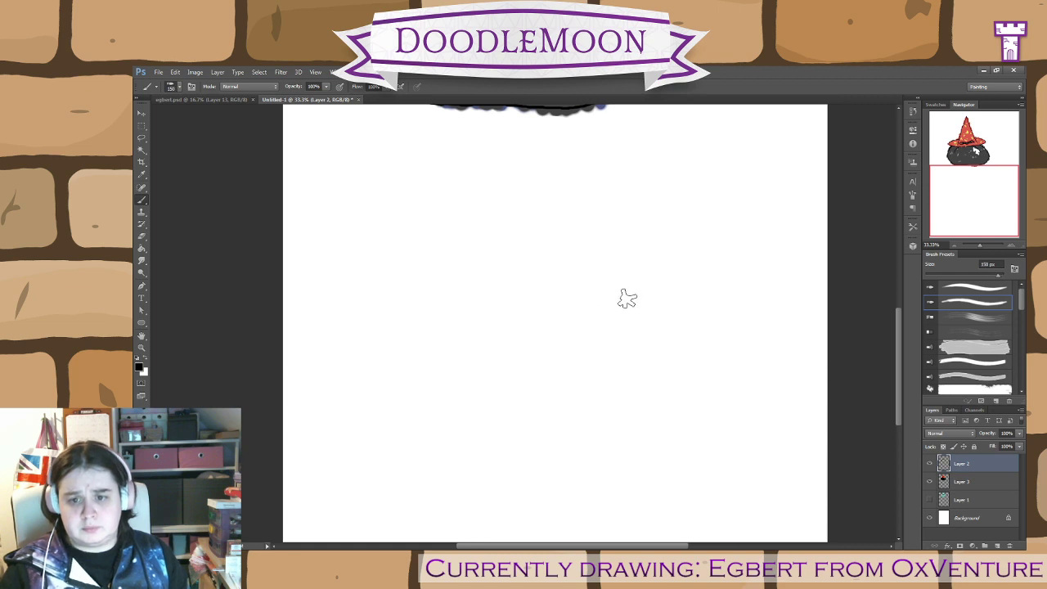
mouse_move(648, 297)
left_mouse_down()
mouse_move(498, 289)
mouse_move(419, 390)
mouse_move(690, 410)
left_mouse_up()
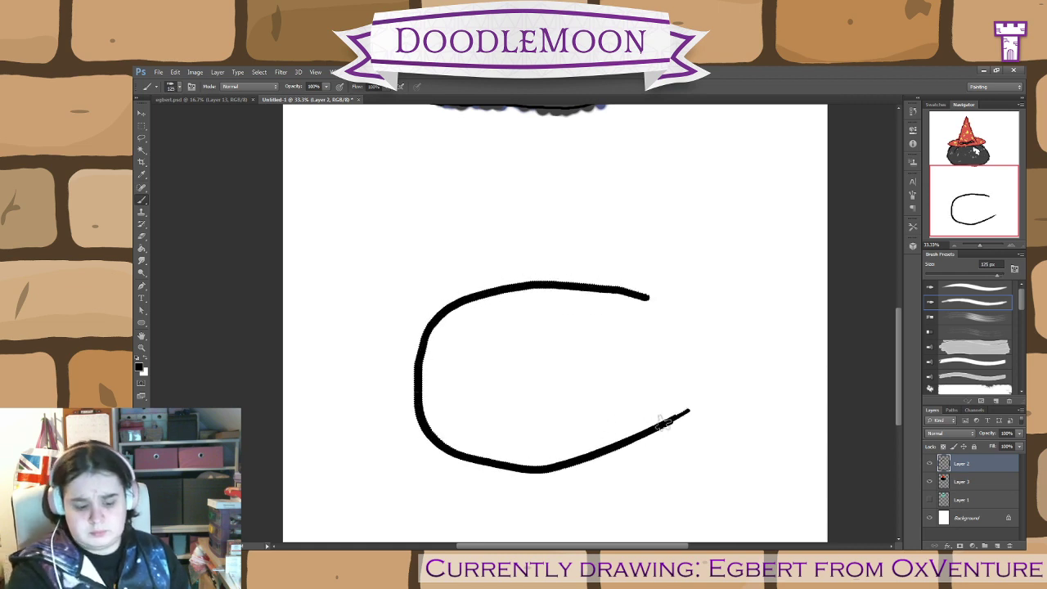
key("ctrl+z")
key("alt+bracketleft")
left_click(996, 460)
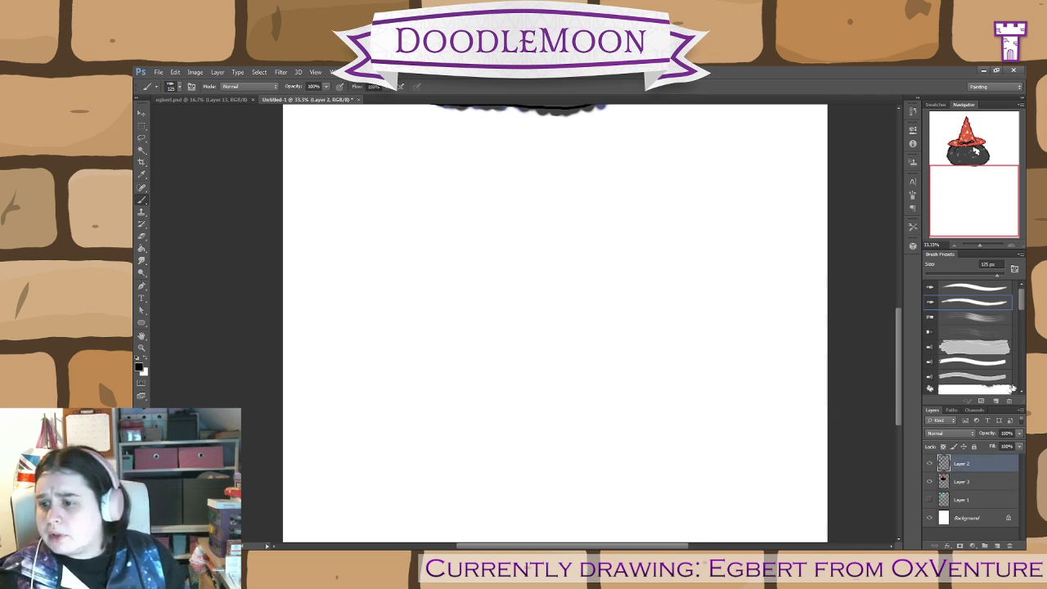
- Draw a seal's rounded body outline and forked tail below the cauldron with a hard round 22 px brush
left_click_drag(1021, 306, 1021, 391)
left_click(974, 328)
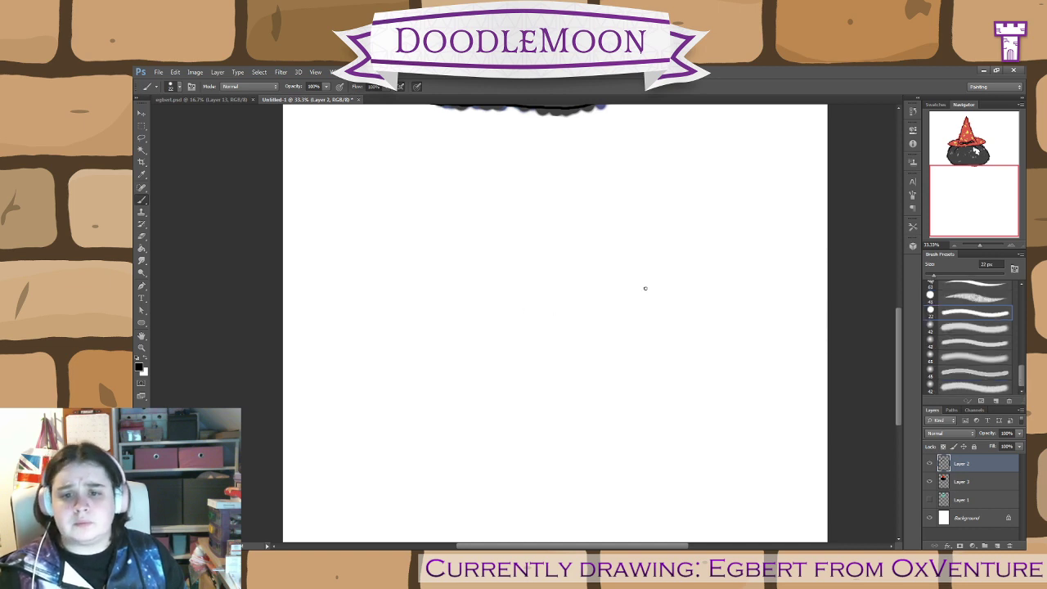
mouse_move(646, 286)
left_mouse_down()
mouse_move(538, 274)
mouse_move(440, 305)
mouse_move(411, 356)
mouse_move(413, 406)
mouse_move(456, 451)
mouse_move(527, 463)
mouse_move(636, 421)
mouse_move(682, 373)
left_mouse_up()
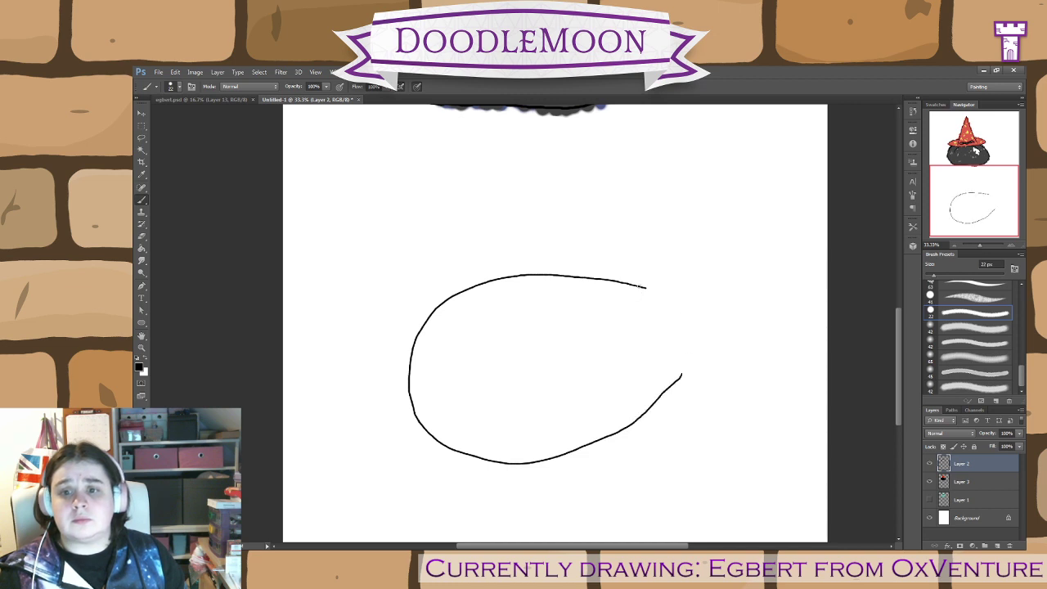
left_click_drag(673, 306, 702, 330)
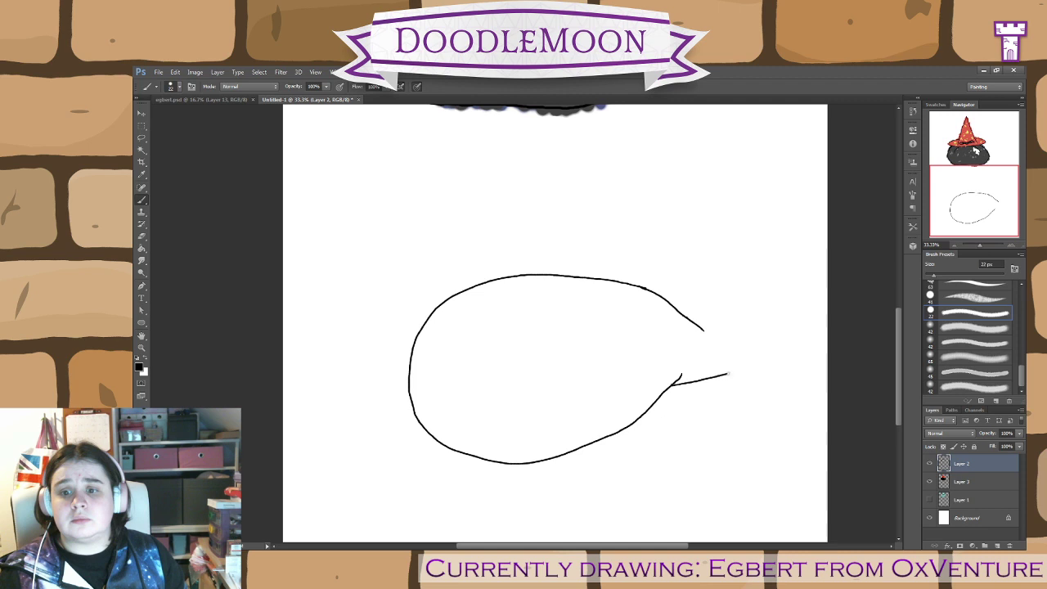
left_click_drag(768, 357, 719, 328)
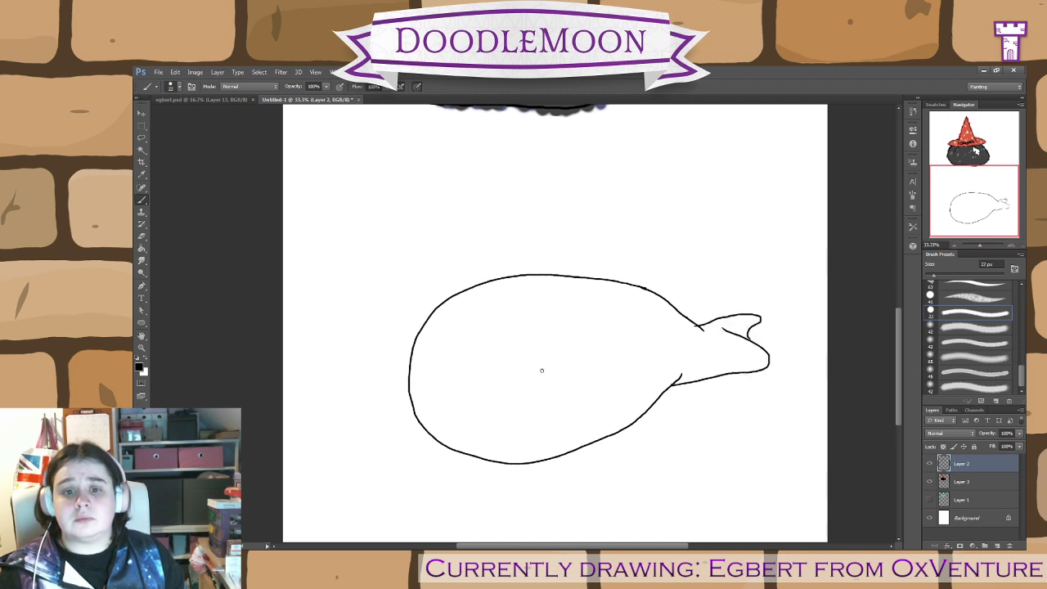
- Draw the seal's two round eyes, solid black nose, frowning mouth and a side flipper near its belly
left_click_drag(530, 357, 528, 358)
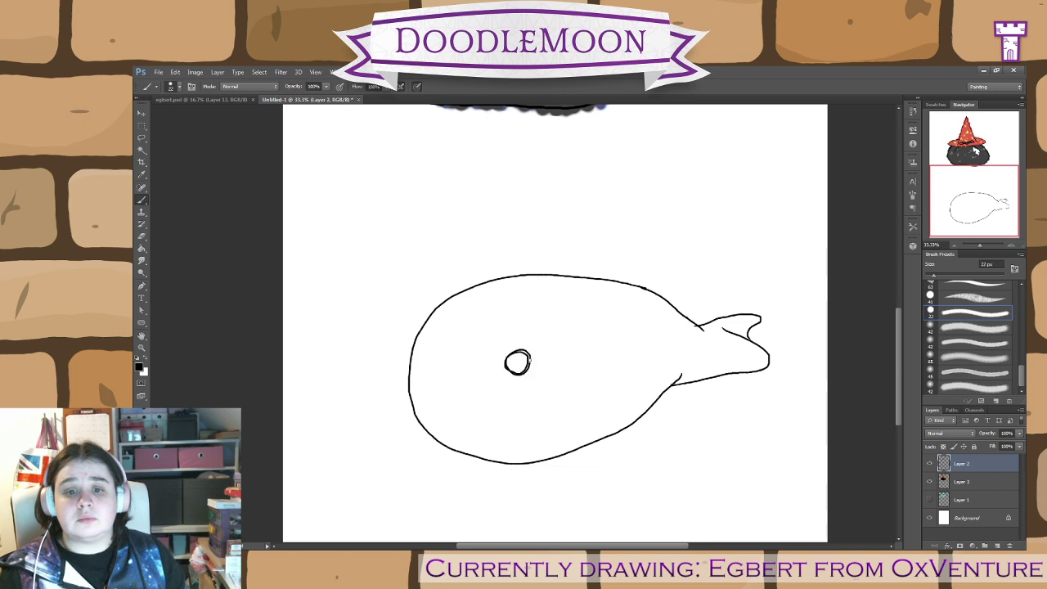
left_click_drag(446, 353, 438, 351)
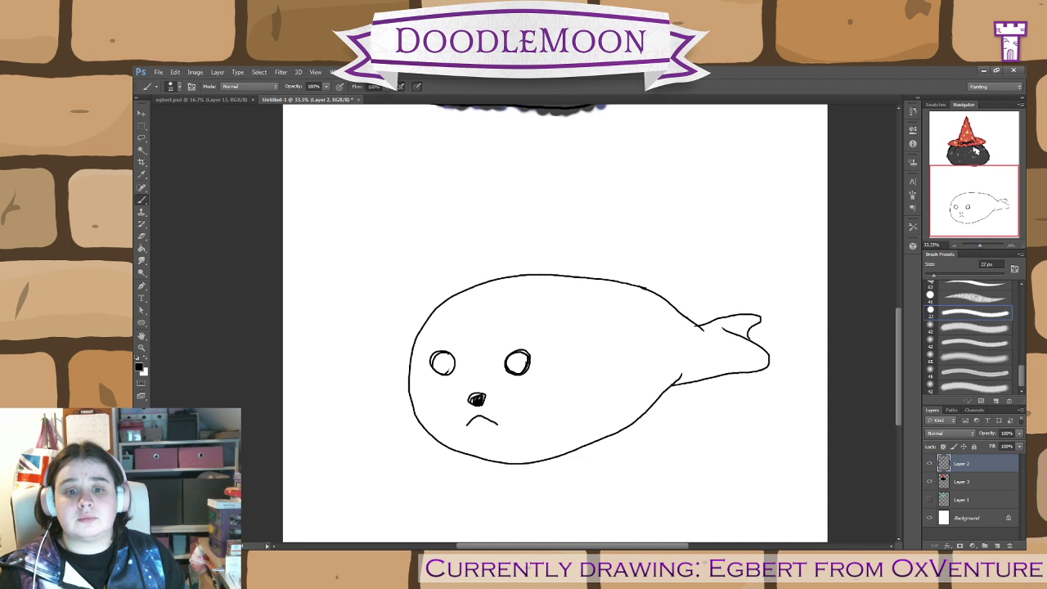
left_click_drag(584, 417, 646, 406)
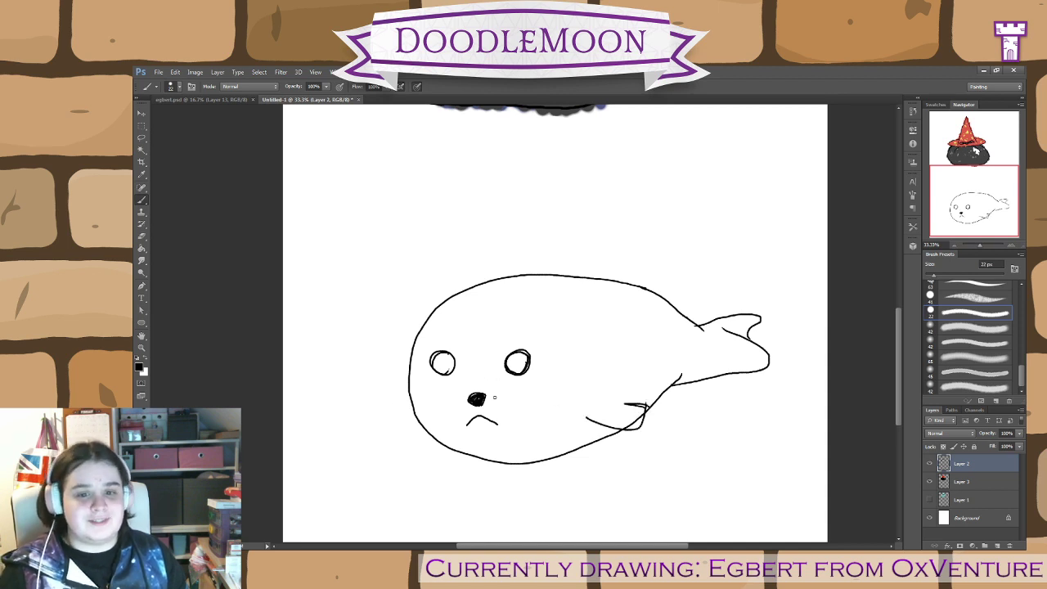
left_click_drag(475, 399, 477, 396)
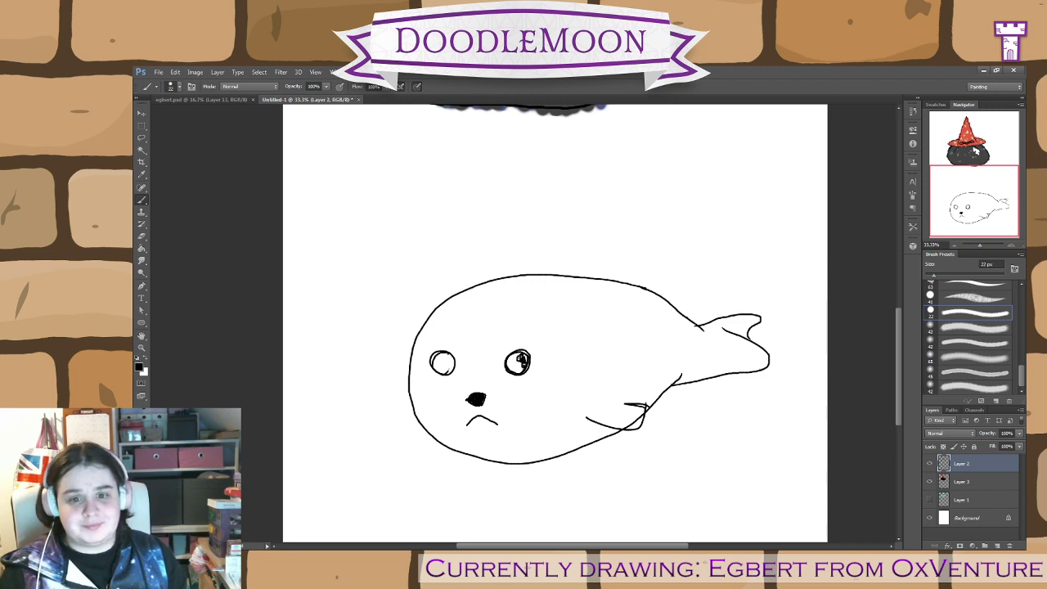
- Fill both of the seal's eyes solid black, enlarging the brush to 60 px
left_click_drag(518, 362, 513, 360)
key("]")
key("]")
mouse_move(458, 360)
left_mouse_down()
mouse_move(448, 370)
mouse_move(434, 355)
mouse_move(439, 368)
mouse_move(444, 360)
left_mouse_up()
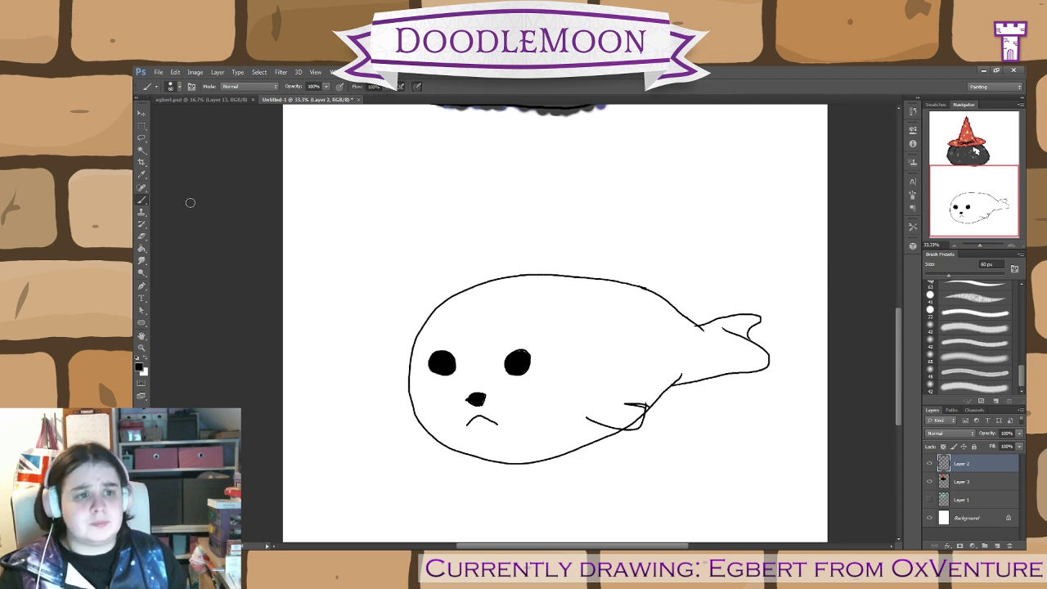
- Widen the seal's eye nearer the tail into a slanted oval and thicken the frowning mouth with the 60 px brush
left_click(144, 126)
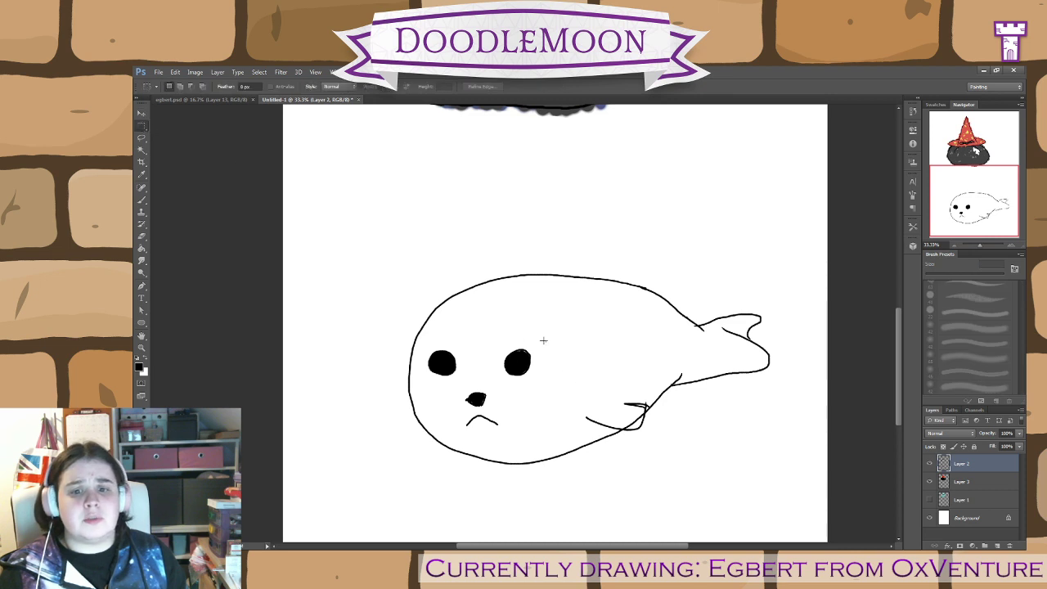
left_click_drag(540, 383, 487, 343)
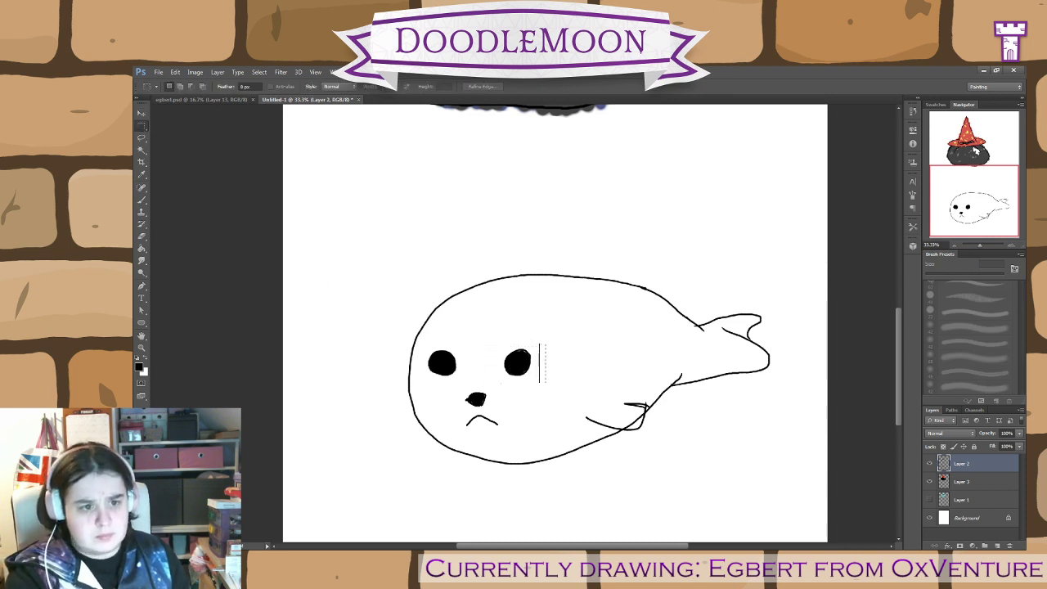
left_click(142, 198)
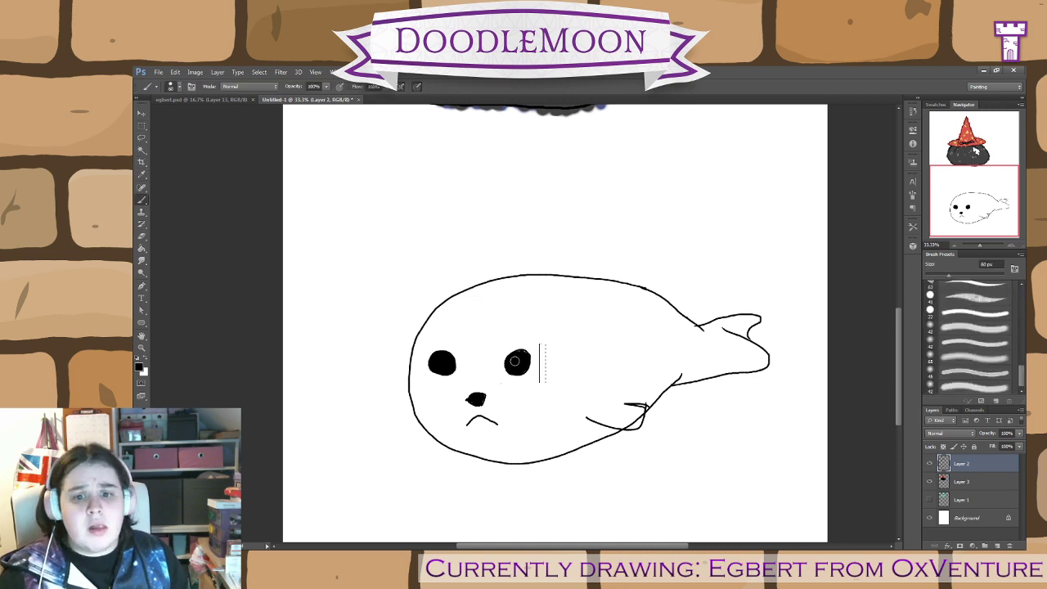
mouse_move(514, 361)
left_mouse_down()
mouse_move(505, 373)
mouse_move(524, 370)
mouse_move(527, 353)
left_mouse_up()
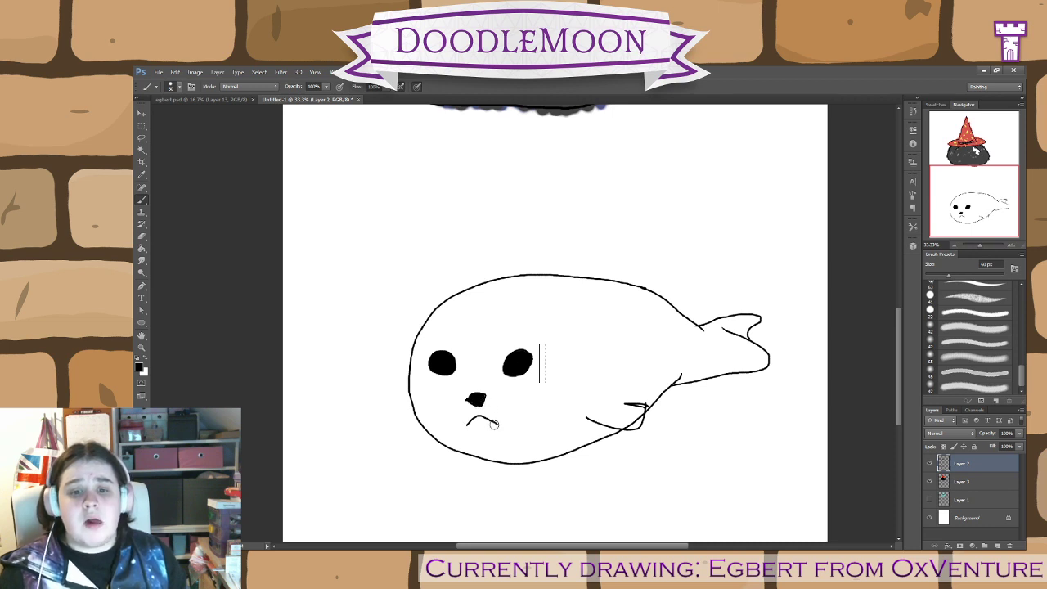
left_click_drag(494, 425, 466, 423)
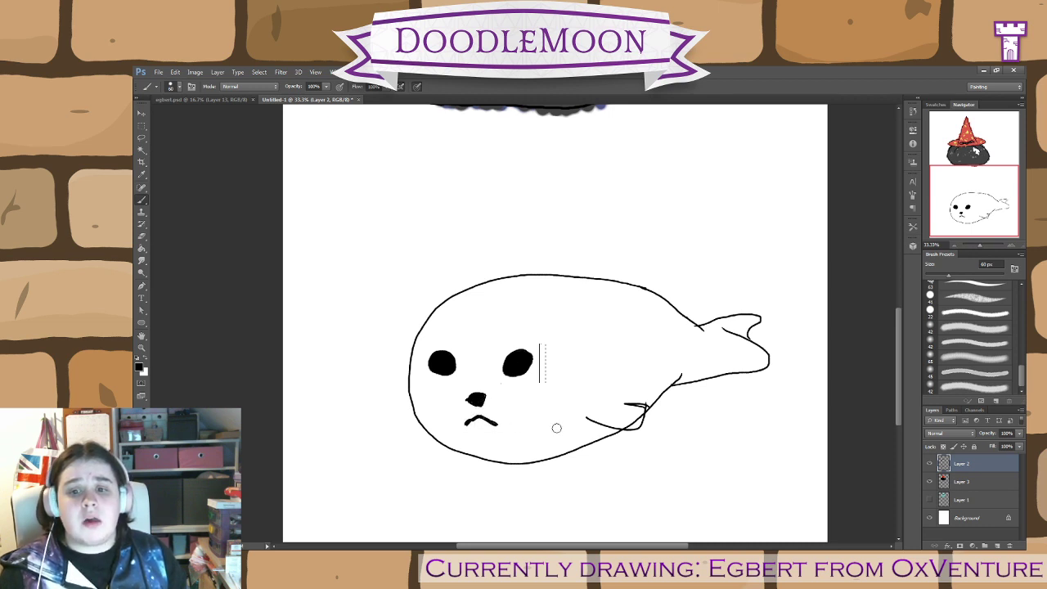
- Erase the flipper's tip and the body line crossing it with the Eraser in Brush mode, then redraw a thick, rounded flipper
left_click(140, 237)
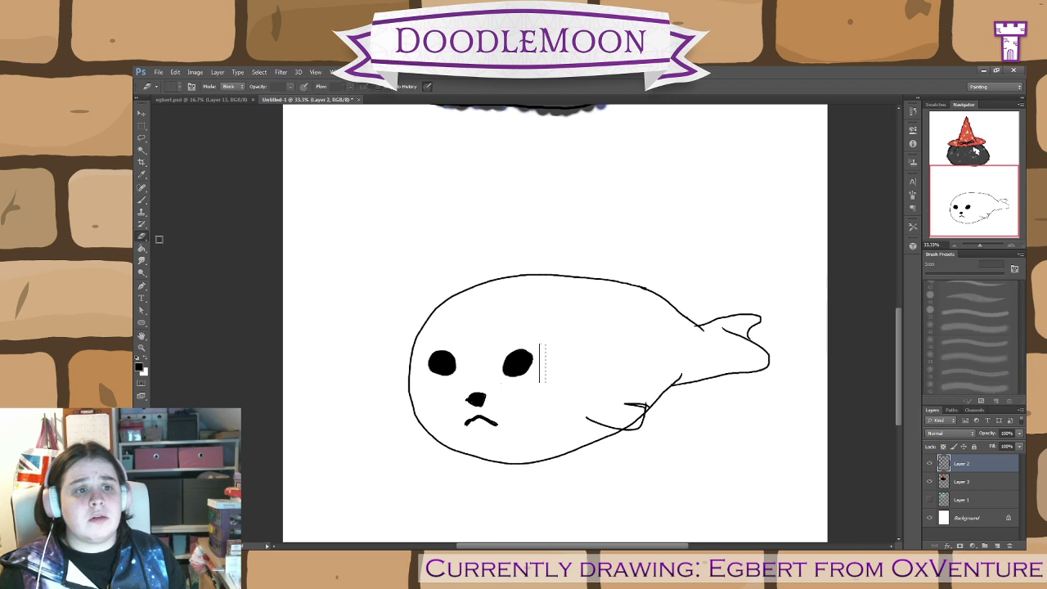
left_click(236, 89)
left_click(229, 99)
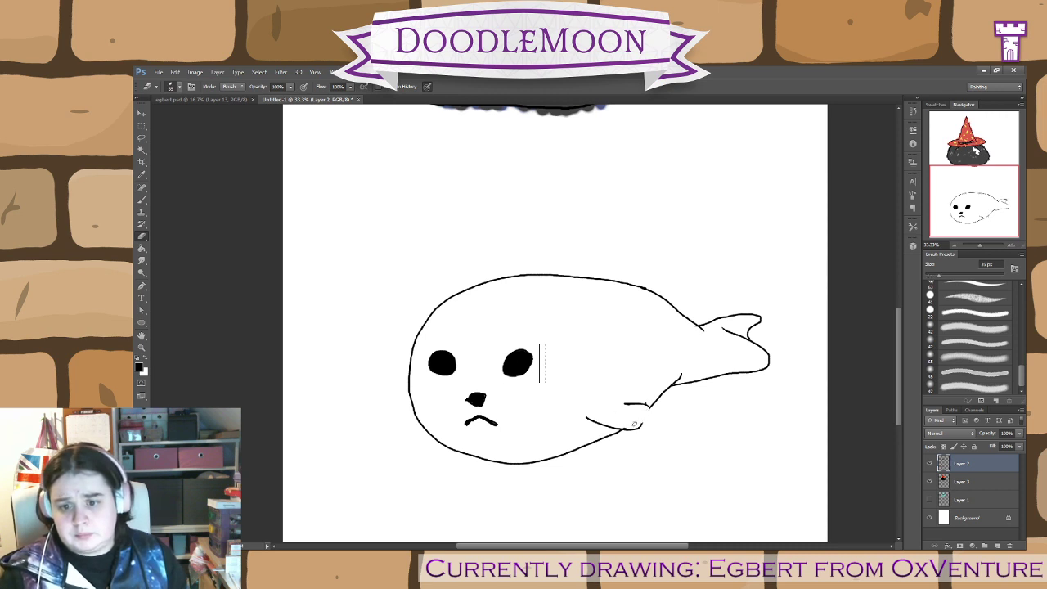
key("b")
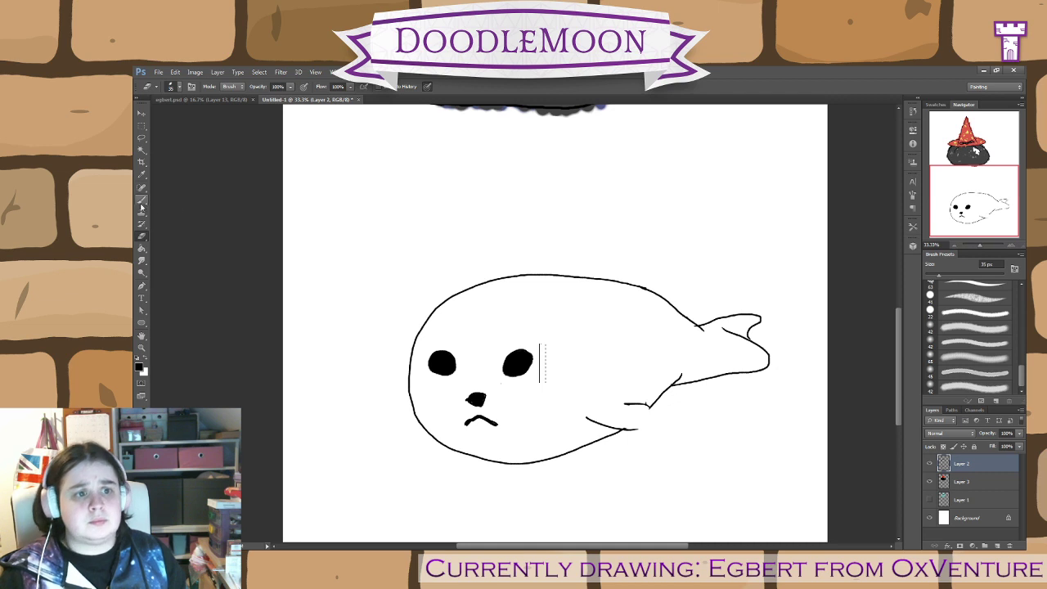
mouse_move(589, 420)
left_mouse_down()
mouse_move(655, 425)
mouse_move(656, 409)
mouse_move(624, 404)
left_mouse_up()
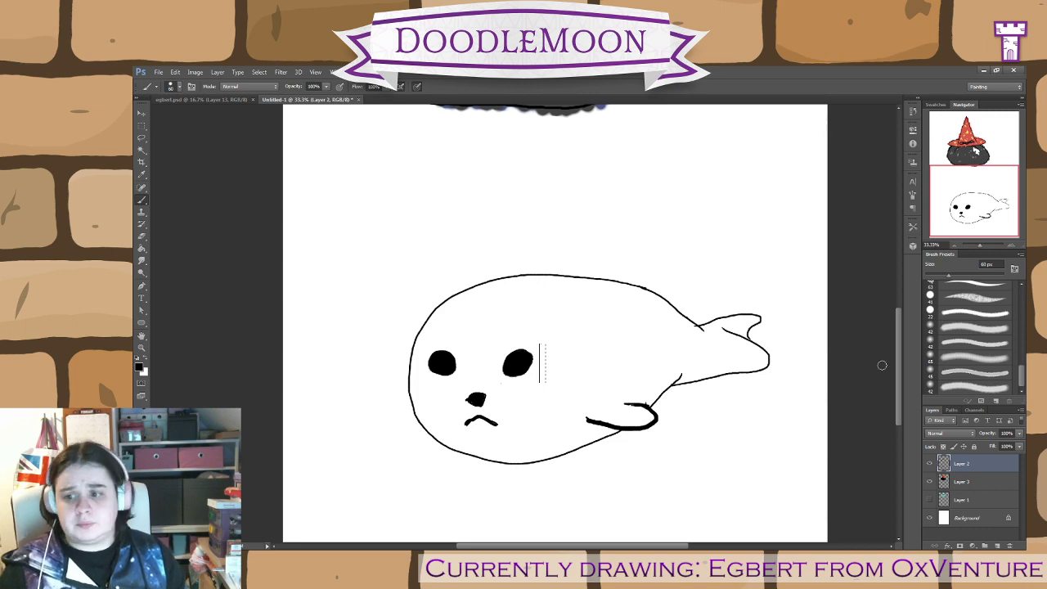
- Make Layer 3 active and set the foreground colour to dark brown 64380c for painting
mouse_move(900, 373)
left_mouse_down()
mouse_move(896, 323)
mouse_move(895, 411)
mouse_move(900, 381)
left_mouse_up()
left_click(981, 484)
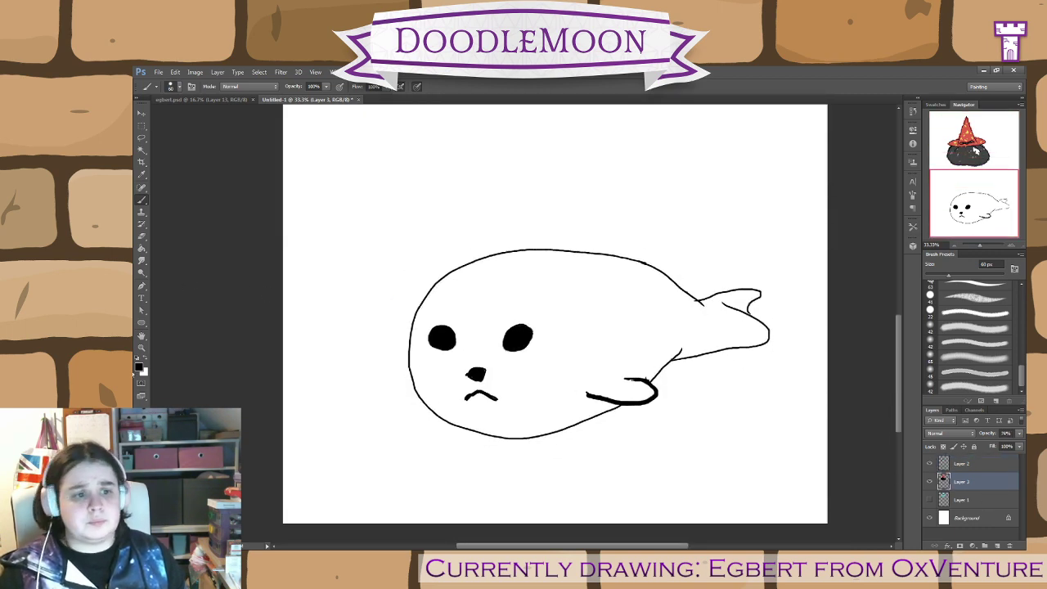
left_click(140, 369)
left_click(180, 301)
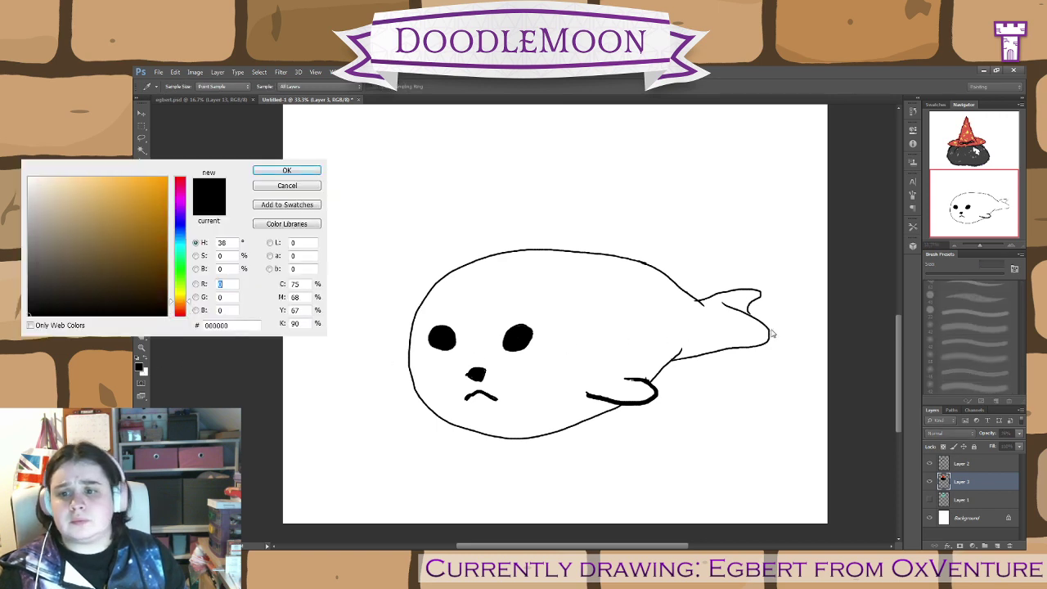
left_click(139, 255)
left_click_drag(139, 255, 137, 235)
left_click(144, 249)
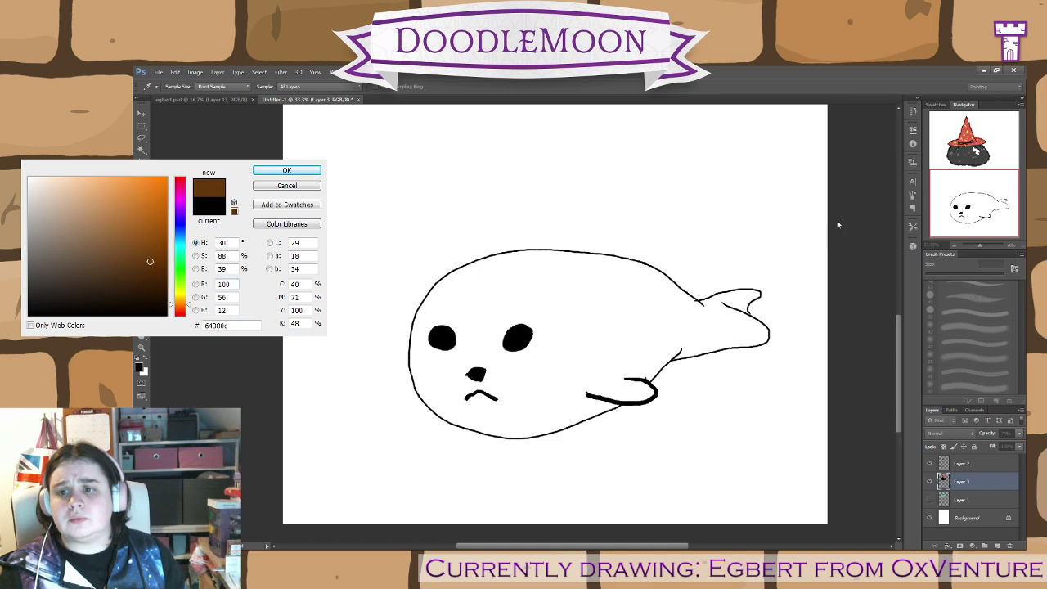
key("Return")
key("b")
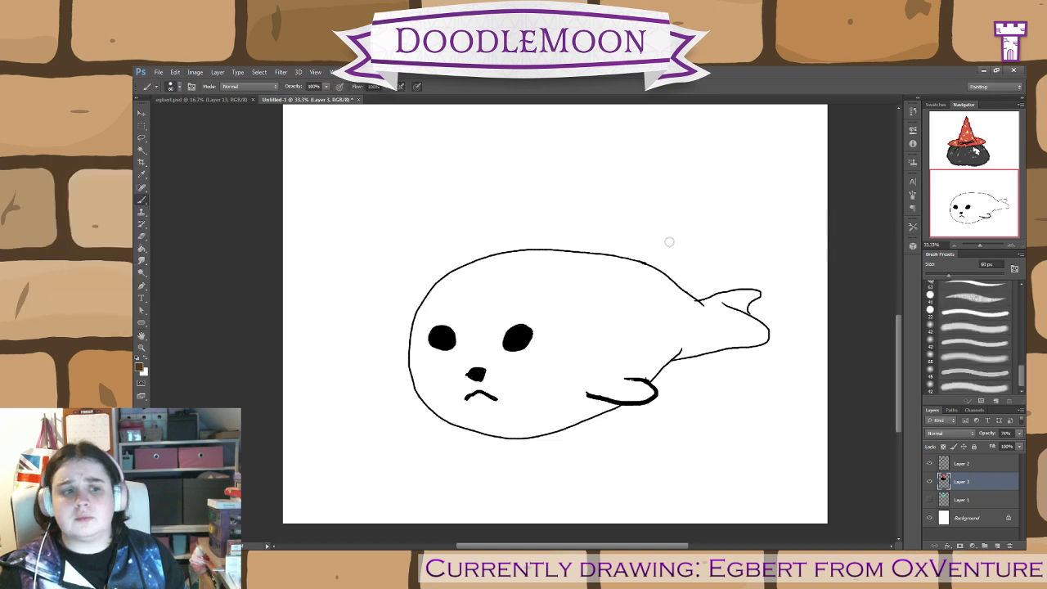
- Choose the soft-edged textured brush preset and enlarge it to 150 px for painting on Layer 3
left_click_drag(1022, 374, 1022, 318)
left_click(974, 314)
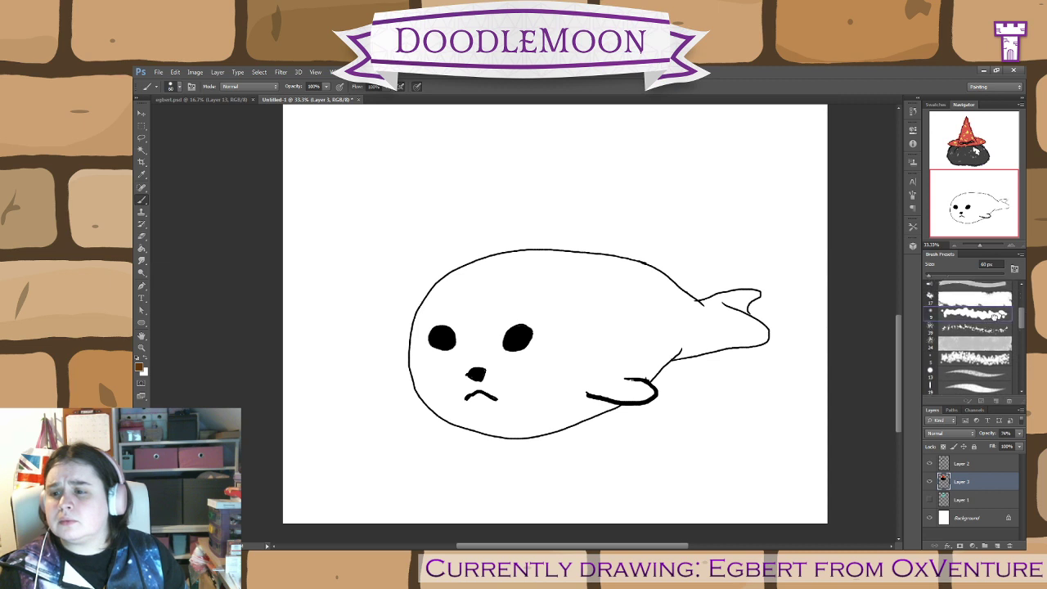
key("bracketright")
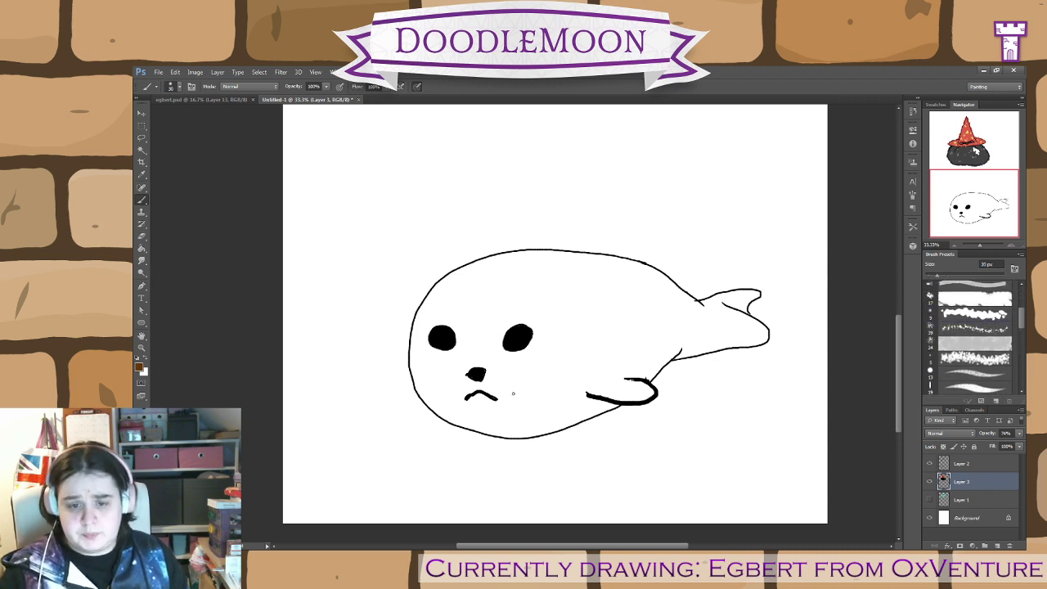
key("bracketright")
key("bracketright")
key("bracketright")
key("bracketright")
key("bracketright")
key("bracketright")
key("bracketright")
key("bracketright")
key("bracketright")
- Try painting brown shading along the seal's belly and above the flipper, and undo the strokes
mouse_move(563, 405)
left_mouse_down()
mouse_move(581, 407)
mouse_move(465, 419)
mouse_move(589, 421)
mouse_move(602, 407)
mouse_move(603, 418)
mouse_move(504, 436)
left_mouse_up()
left_click_drag(643, 371, 664, 360)
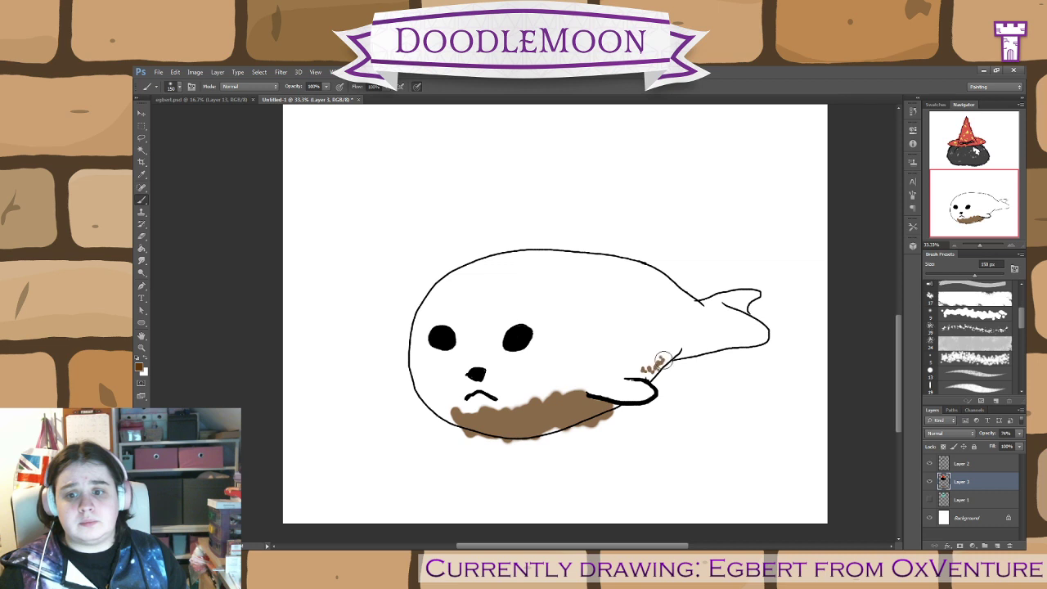
key("ctrl+alt+z")
key("ctrl+alt+z")
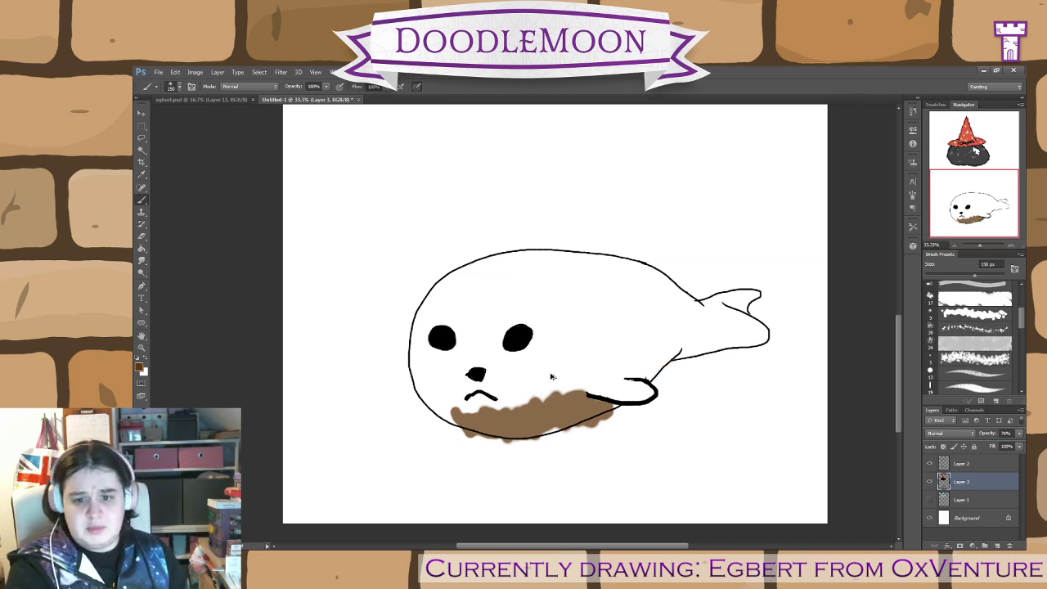
key("ctrl+alt+z")
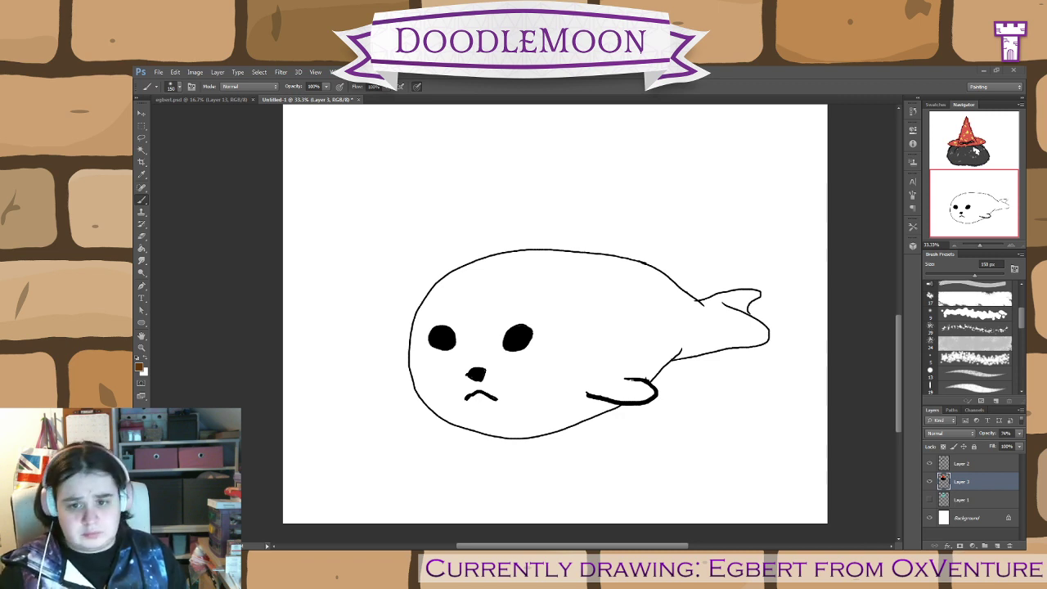
- Enlarge the textured brush to 300 px
key("bracketright")
key("bracketright")
key("bracketright")
key("bracketright")
- Try dabbing scattered brown spots over the seal's head, back and flank with the 300 px brush
left_click(535, 280)
left_click(473, 282)
left_click(490, 292)
left_click(545, 296)
left_click(553, 310)
left_click(576, 278)
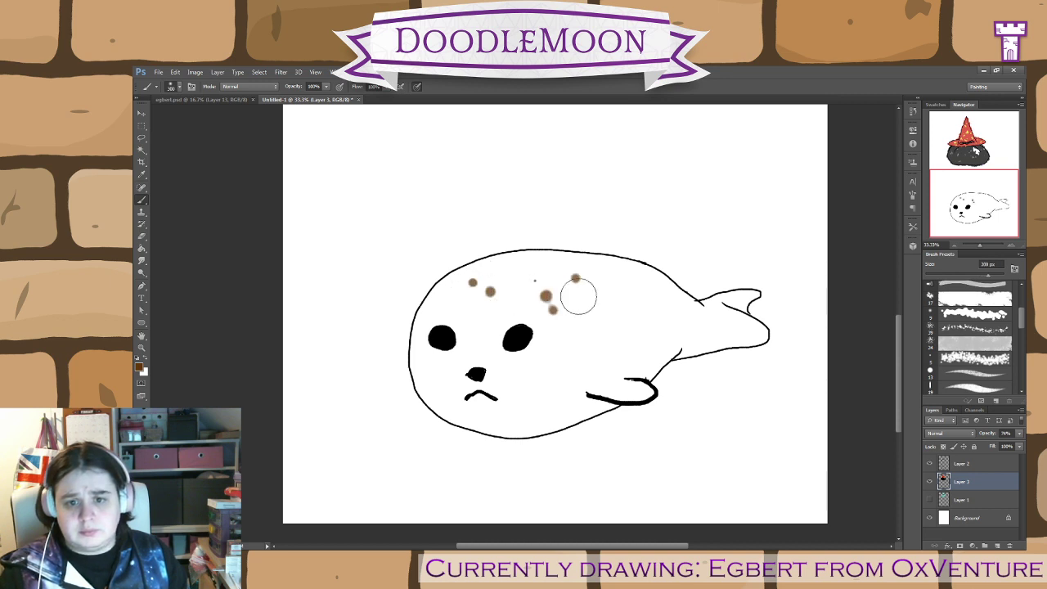
left_click(572, 301)
left_click(605, 273)
left_click(617, 271)
left_click(621, 293)
left_click(639, 326)
left_click(603, 333)
left_click(605, 371)
left_click(636, 336)
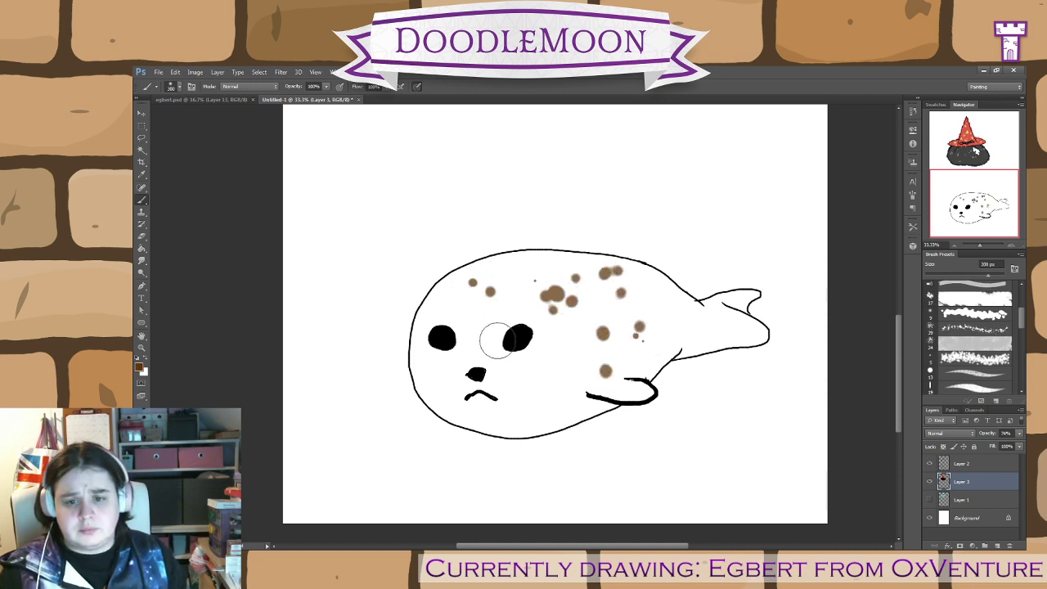
- Undo all the brown spots on the seal's body
key("ctrl+alt+z")
key("ctrl+alt+z")
key("ctrl+alt+z")
key("ctrl+alt+z")
key("ctrl+alt+z")
key("ctrl+alt+z")
key("ctrl+alt+z")
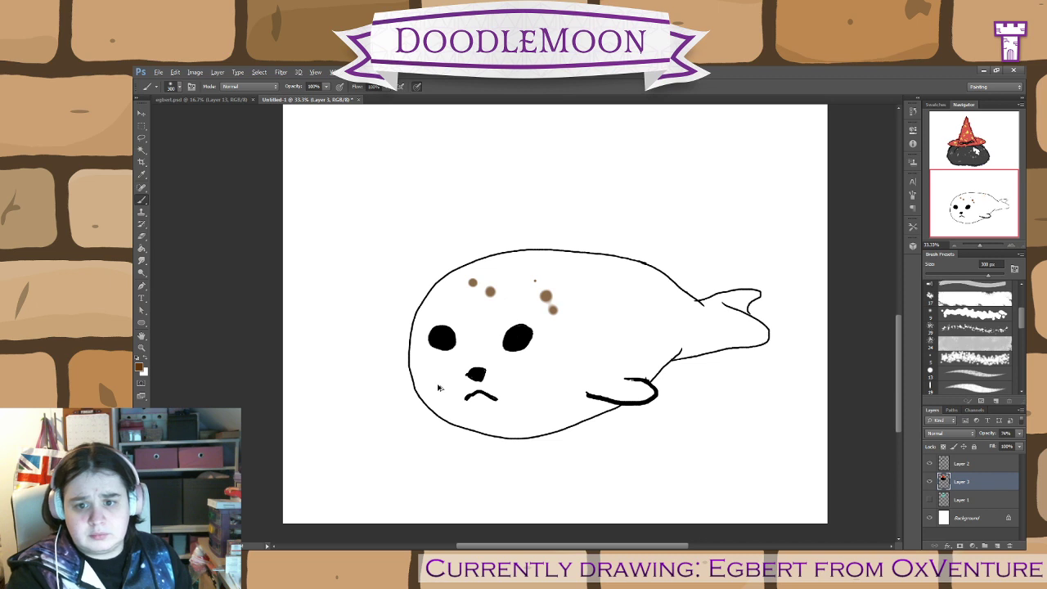
key("ctrl+alt+z")
key("ctrl+alt+z")
- Set the foreground colour to light grey and paint rough patches along the seal's back and lower belly on Layer 3
key("alt+bracketright")
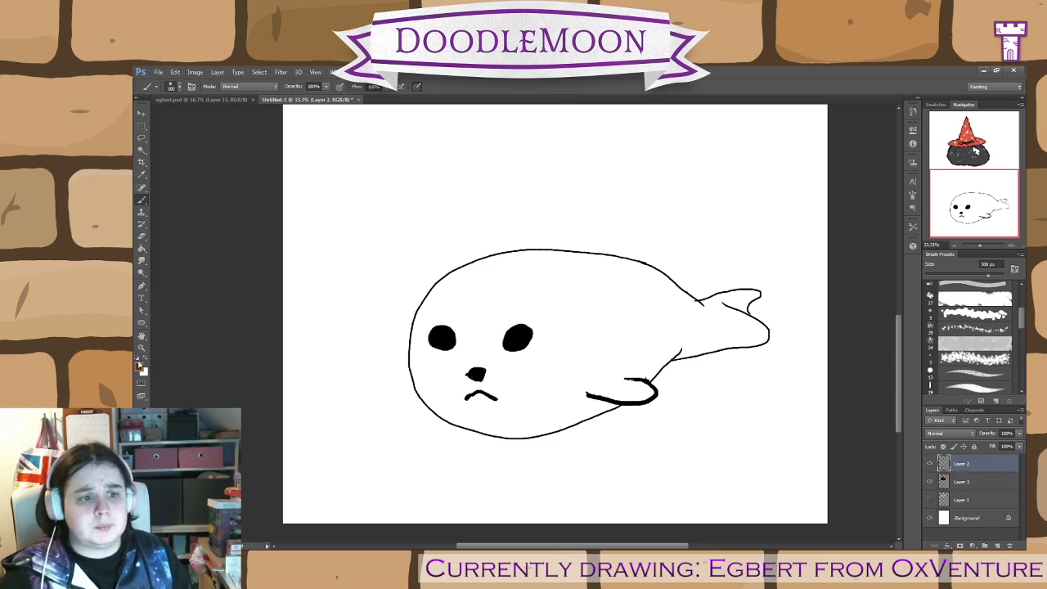
left_click(139, 365)
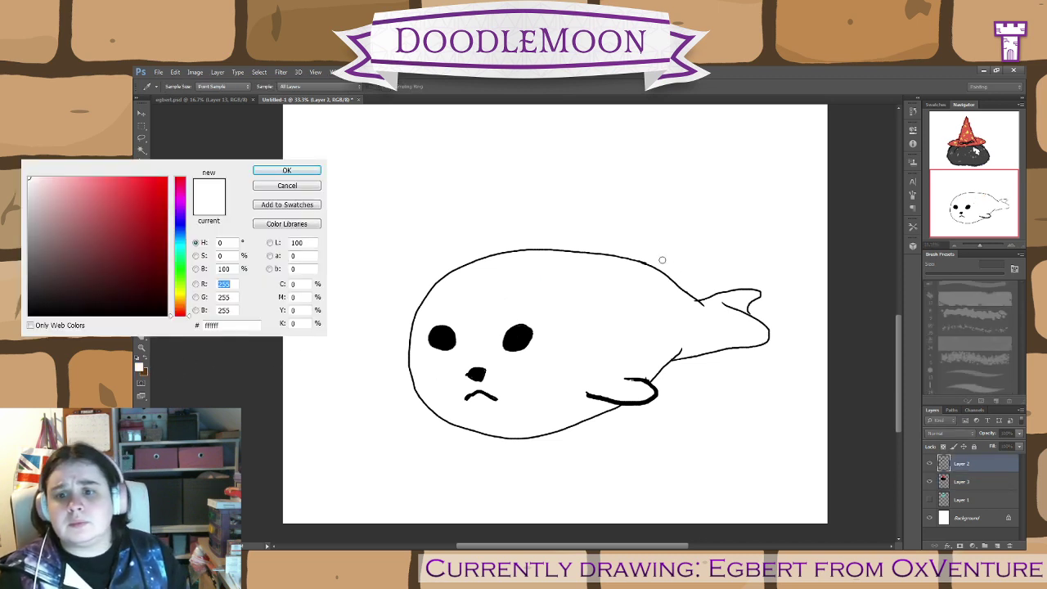
key("Return")
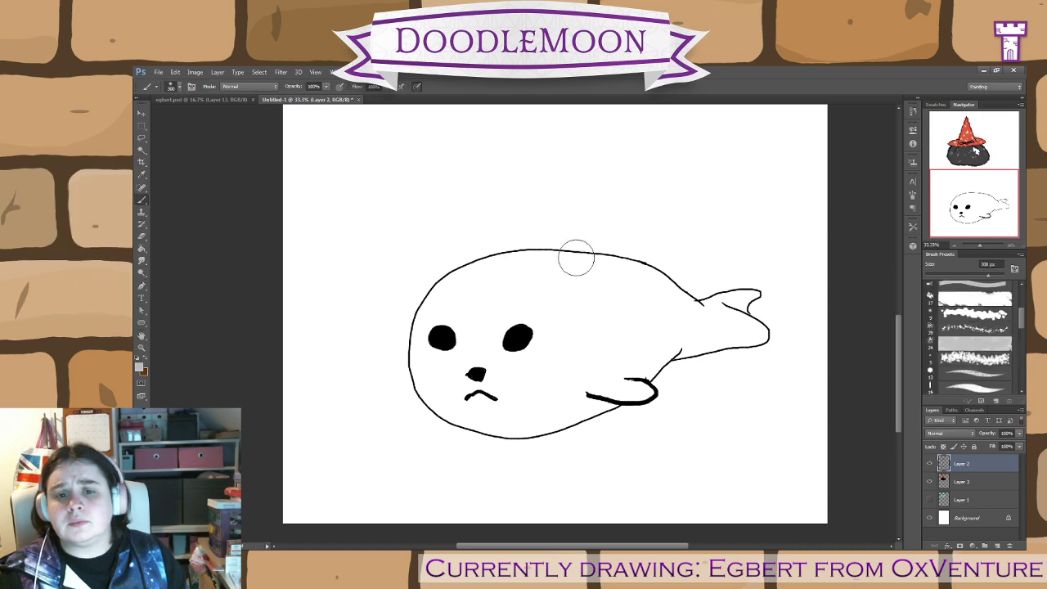
mouse_move(455, 278)
left_mouse_down()
mouse_move(551, 284)
mouse_move(550, 301)
mouse_move(487, 288)
mouse_move(518, 279)
mouse_move(633, 295)
mouse_move(614, 281)
mouse_move(442, 286)
mouse_move(620, 278)
mouse_move(641, 297)
mouse_move(630, 275)
mouse_move(636, 324)
mouse_move(571, 301)
mouse_move(603, 329)
left_mouse_up()
key("ctrl+z")
left_click(974, 482)
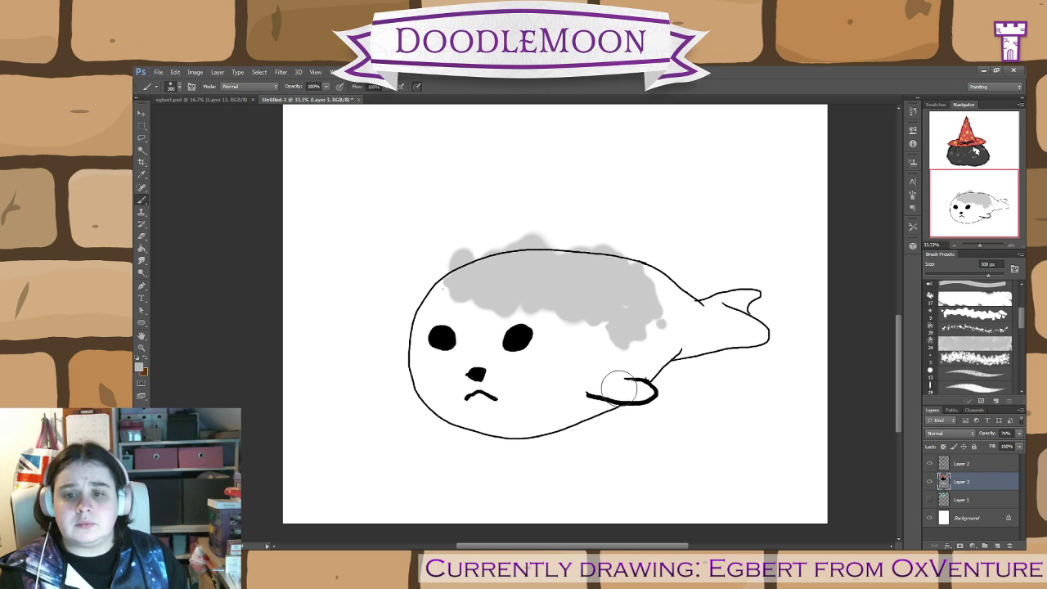
mouse_move(619, 387)
left_mouse_down()
mouse_move(609, 414)
mouse_move(596, 411)
mouse_move(618, 413)
mouse_move(557, 422)
mouse_move(594, 408)
mouse_move(526, 423)
left_mouse_up()
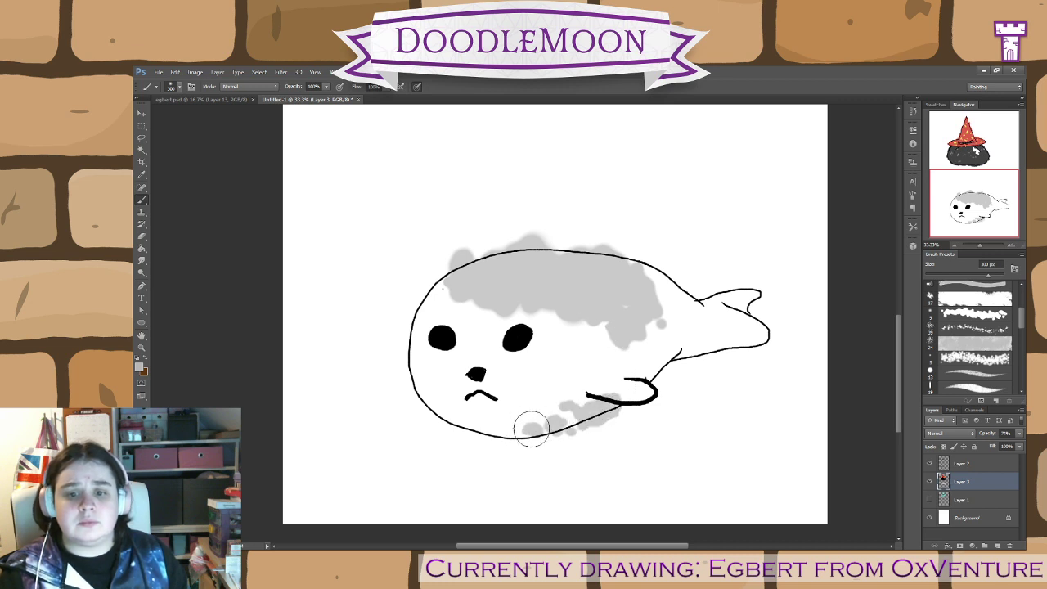
- Switch back to dark brown and dab spots of varying size over the grey patch on the seal's back
left_click(147, 360)
left_click_drag(567, 274, 613, 288)
left_click(531, 289)
left_click(468, 278)
left_click(464, 304)
left_click(483, 308)
left_click(524, 269)
left_click(594, 326)
left_click(605, 317)
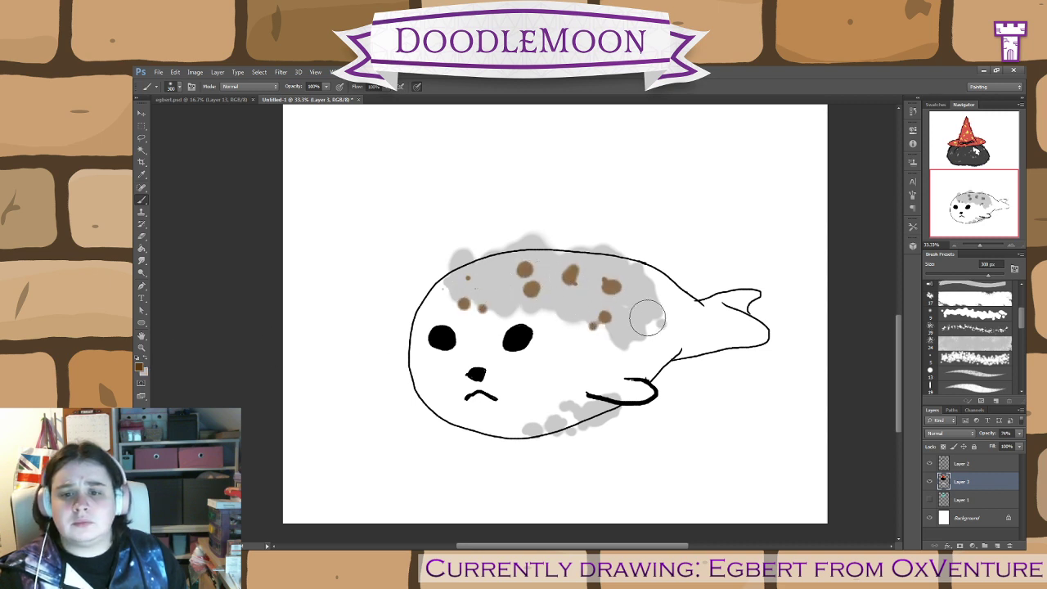
- Add brown spots along the seal's flank towards the tail and a single one on the belly under the flipper
left_click(635, 315)
left_click(634, 327)
left_click(657, 362)
left_click(673, 319)
left_click(660, 308)
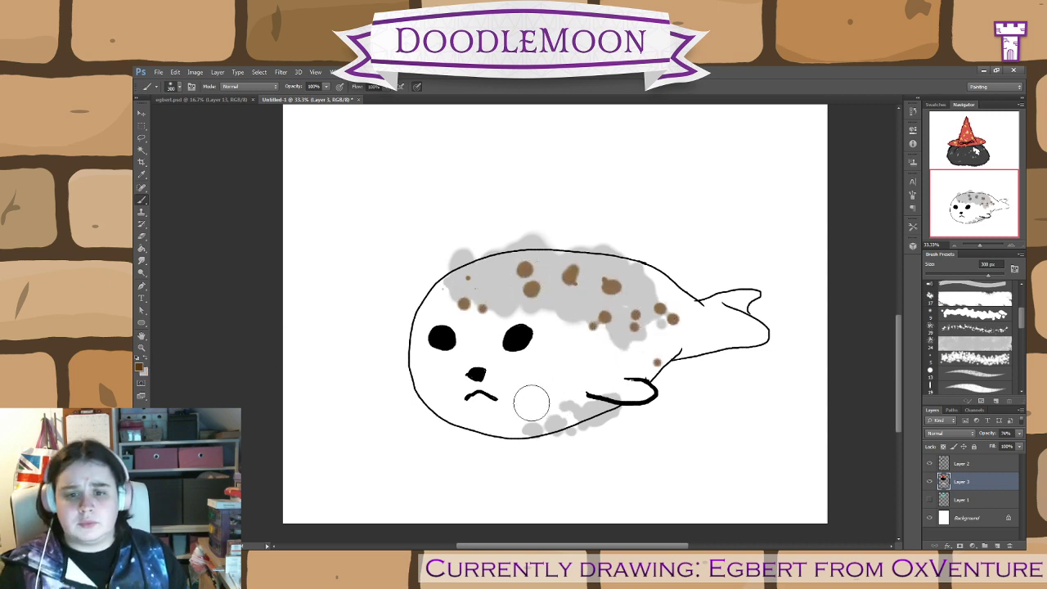
left_click(597, 409)
left_click(624, 411)
left_click(592, 390)
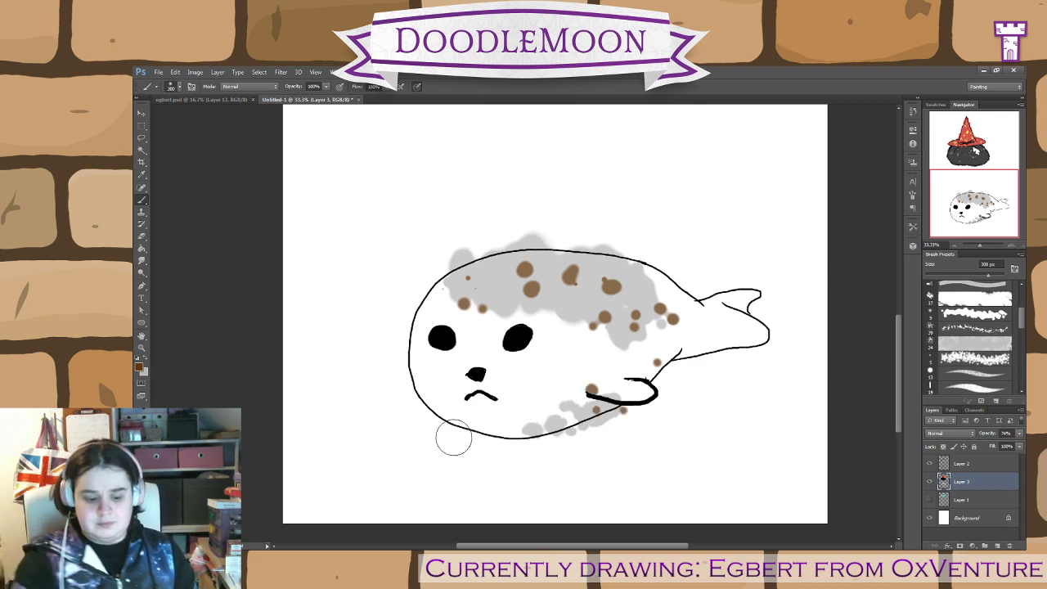
key("ctrl+z")
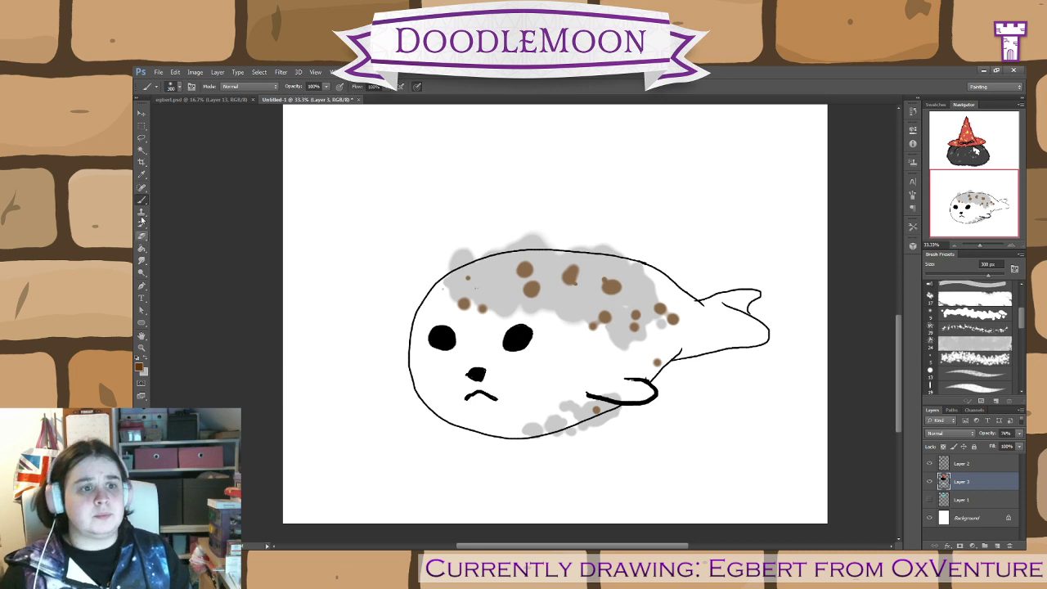
- Reset the foreground colour to black and enlarge the seal's nose on Layer 2 with the hard round brush at 70 px
left_click(137, 359)
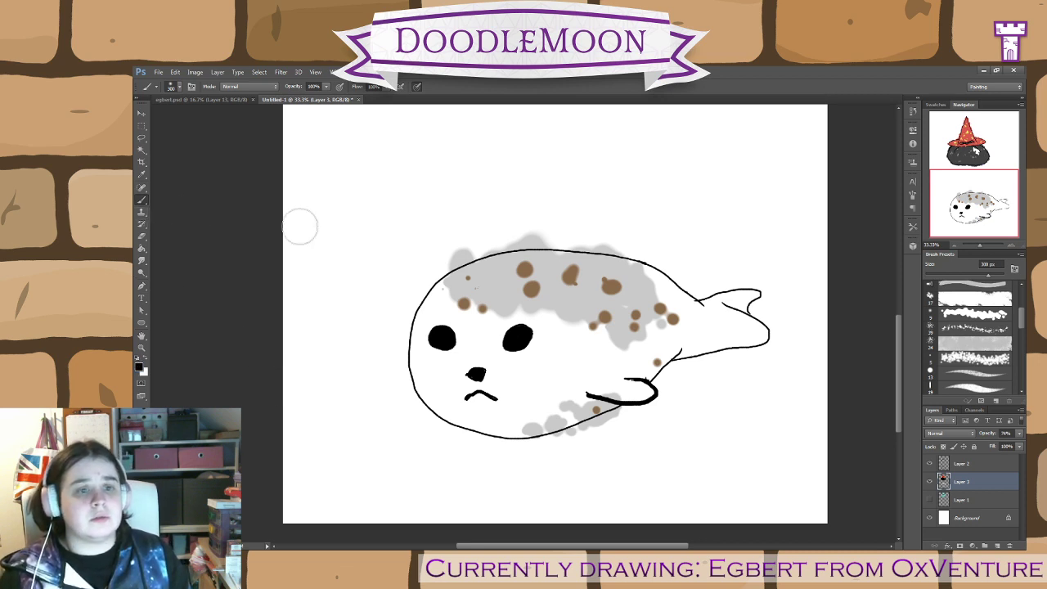
left_click_drag(1021, 326, 1022, 372)
left_click(986, 364)
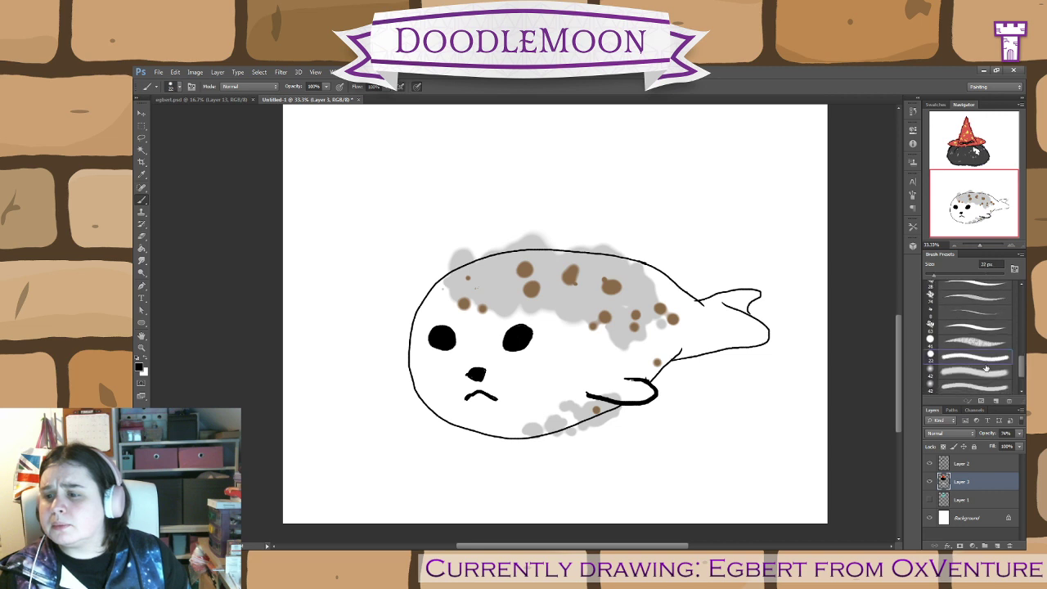
key("]")
left_click(962, 464)
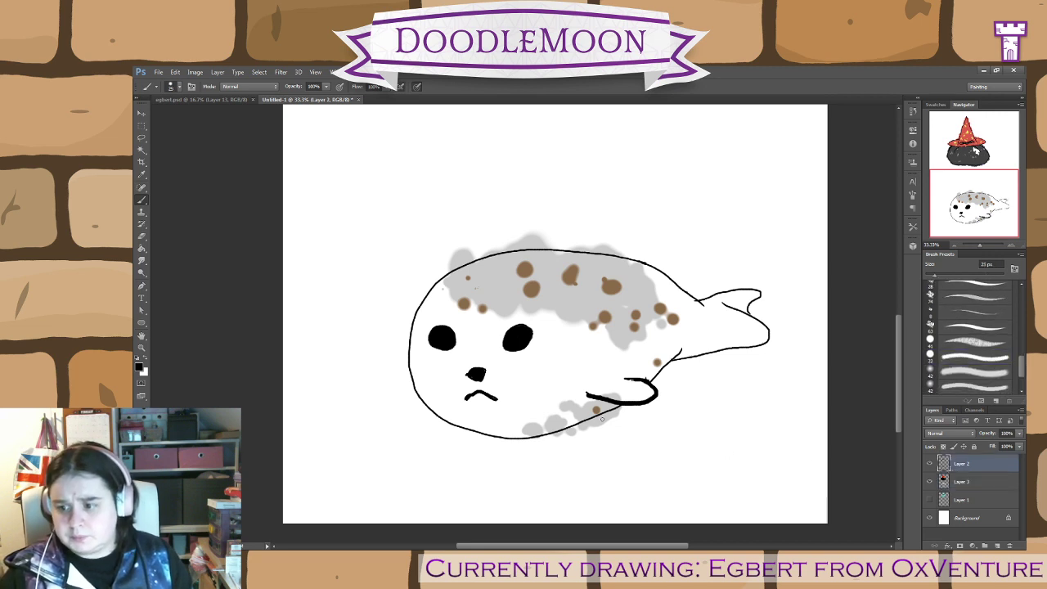
key("bracketright")
key("bracketright")
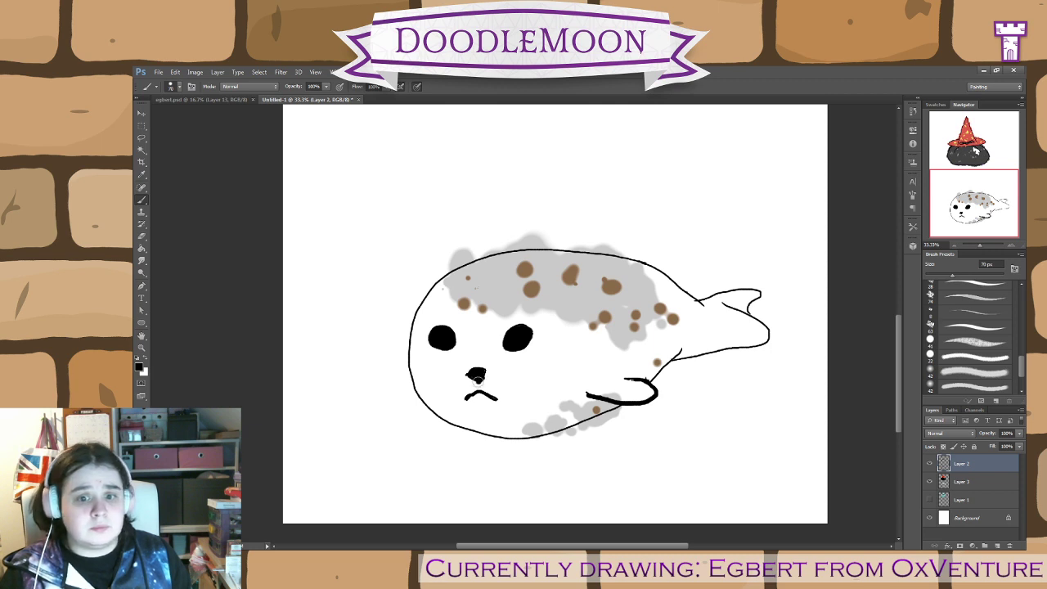
mouse_move(478, 378)
left_mouse_down()
mouse_move(486, 370)
mouse_move(462, 372)
mouse_move(473, 380)
left_mouse_up()
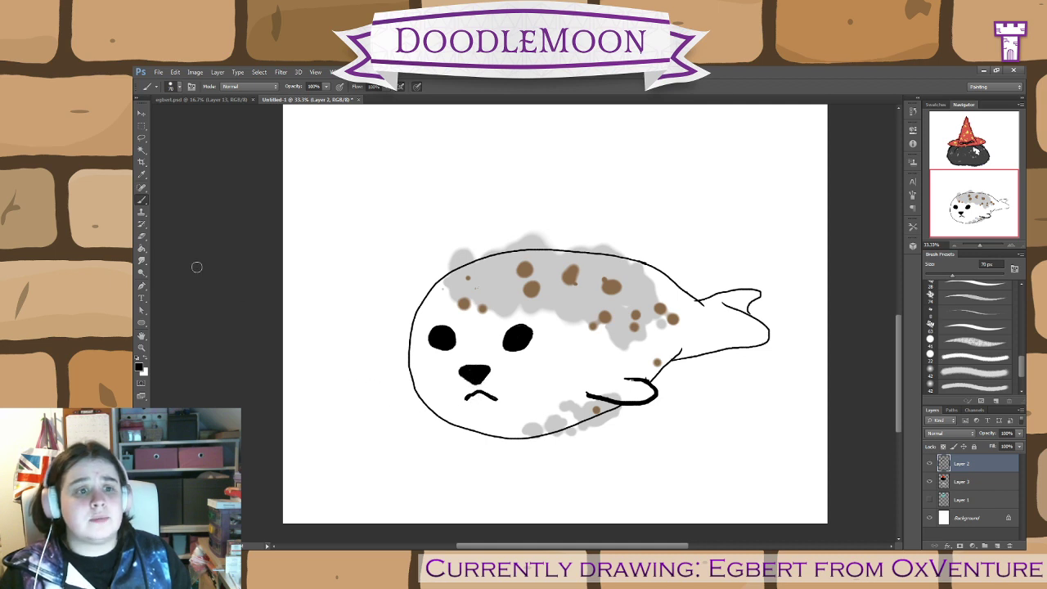
- Erase the seal's mouth and redraw it in black as a thicker, more pointed frown below the nose
left_click(141, 237)
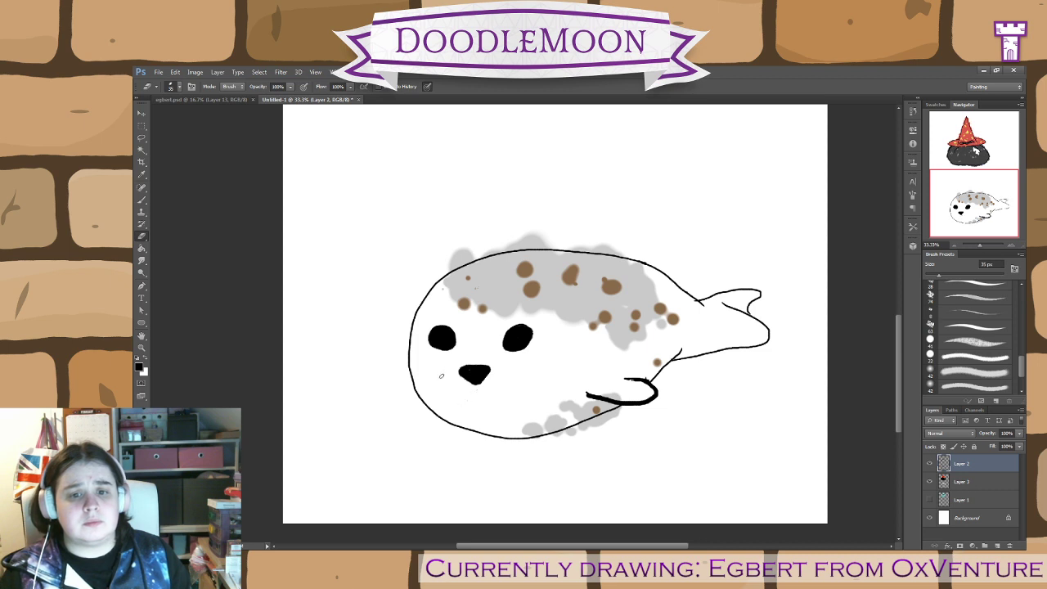
left_click(141, 199)
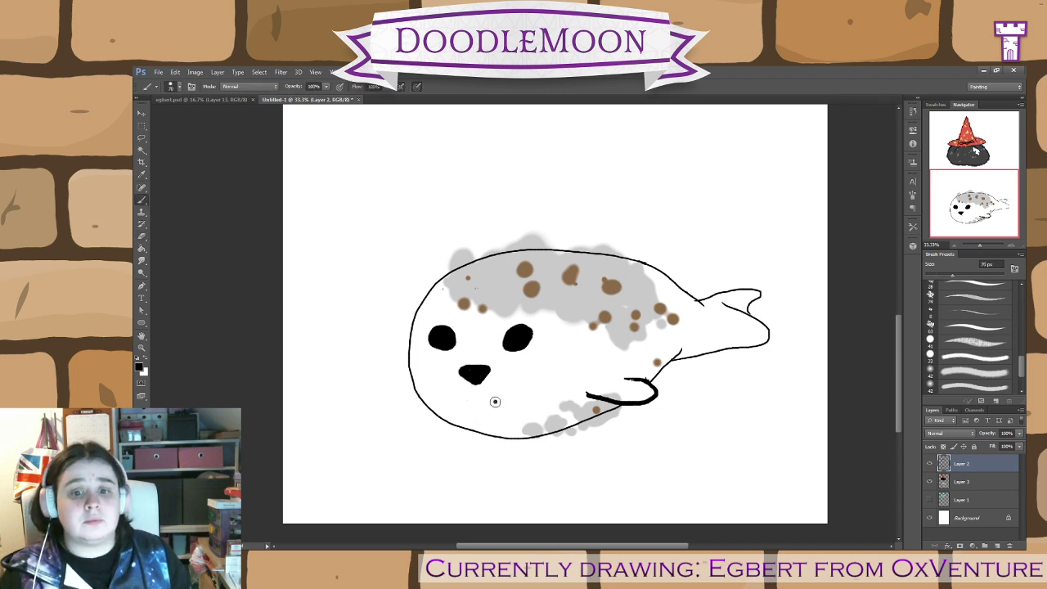
mouse_move(495, 402)
left_mouse_down()
mouse_move(477, 395)
mouse_move(462, 407)
mouse_move(470, 401)
left_mouse_up()
key("ctrl+z")
left_click_drag(484, 399, 495, 407)
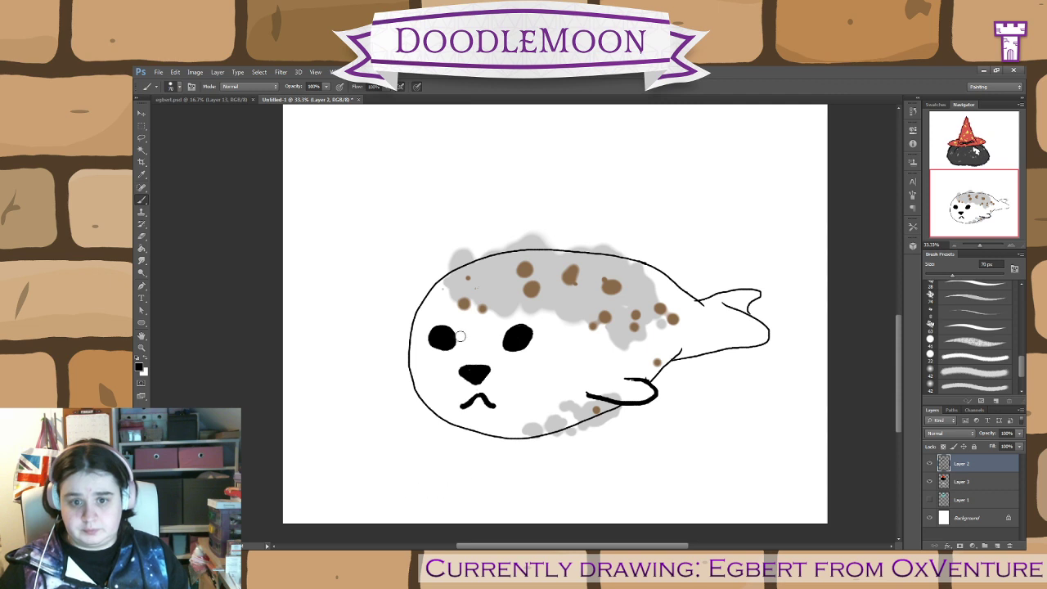
- Switch to the egbert.psd document
key("ctrl+minus")
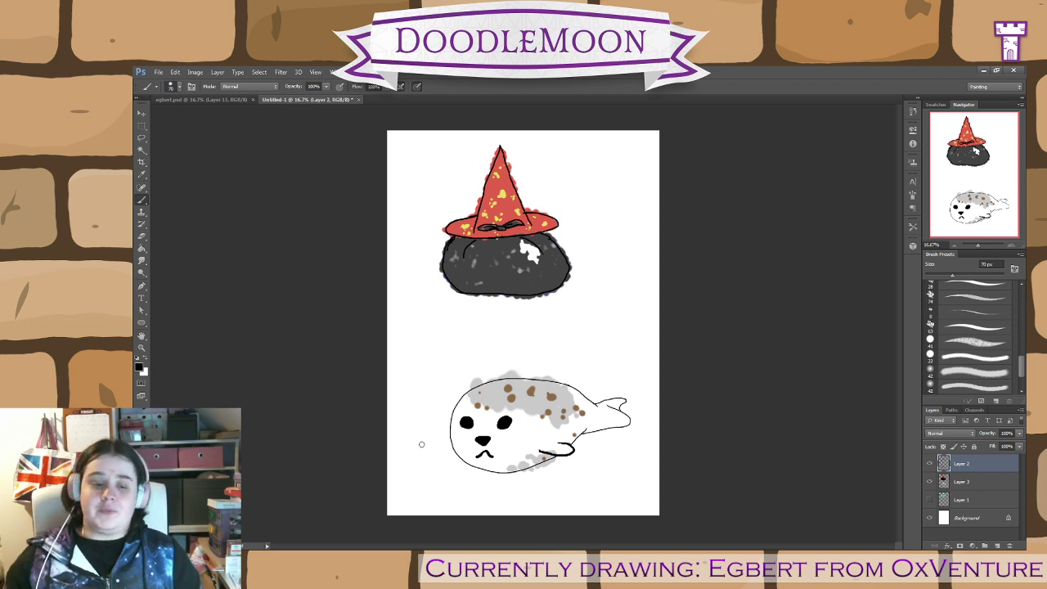
left_click(208, 100)
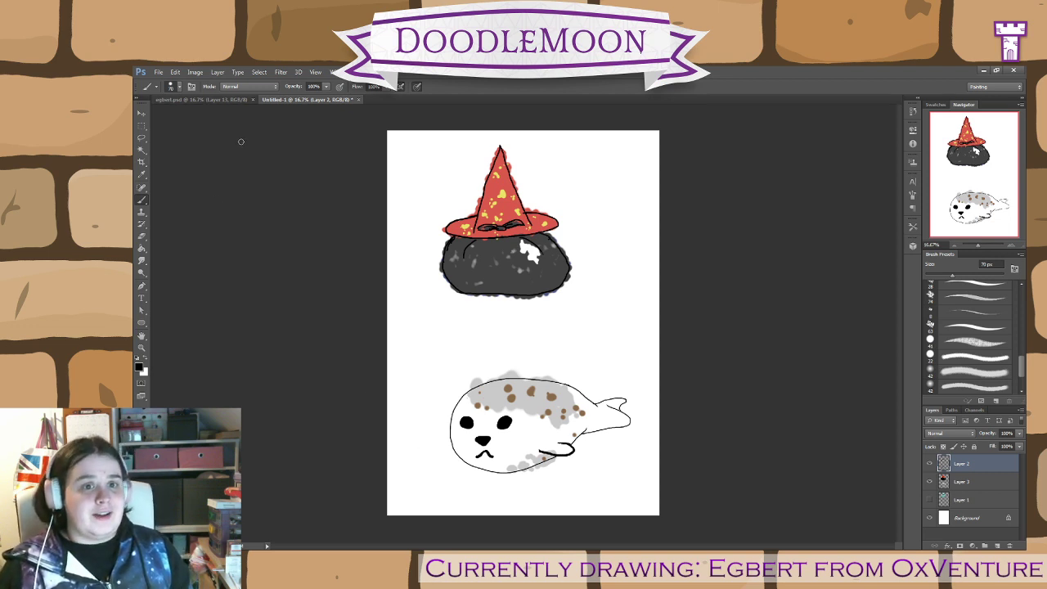